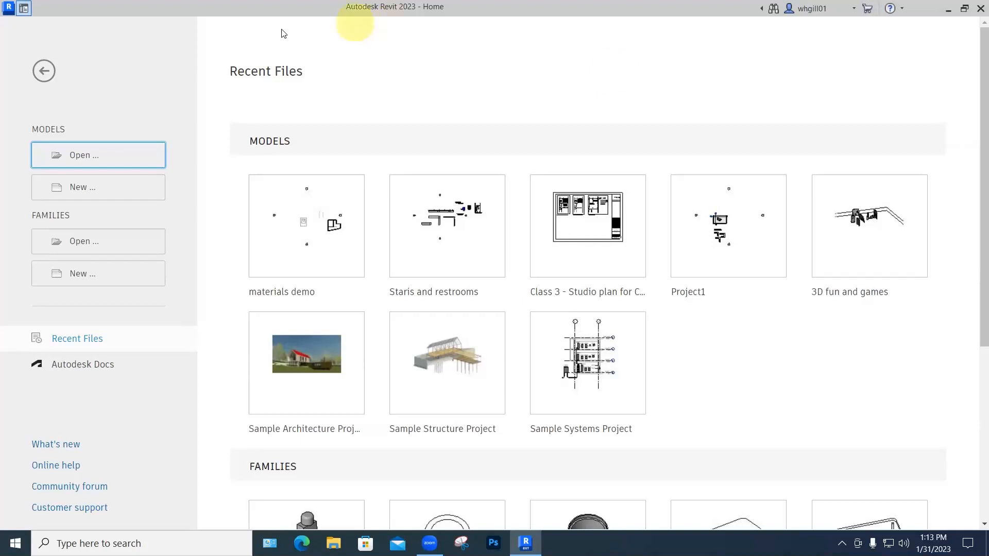
- Create a new project from the Imperial-Architectural Template and widen the project browser so the view names are readable
click(81, 187)
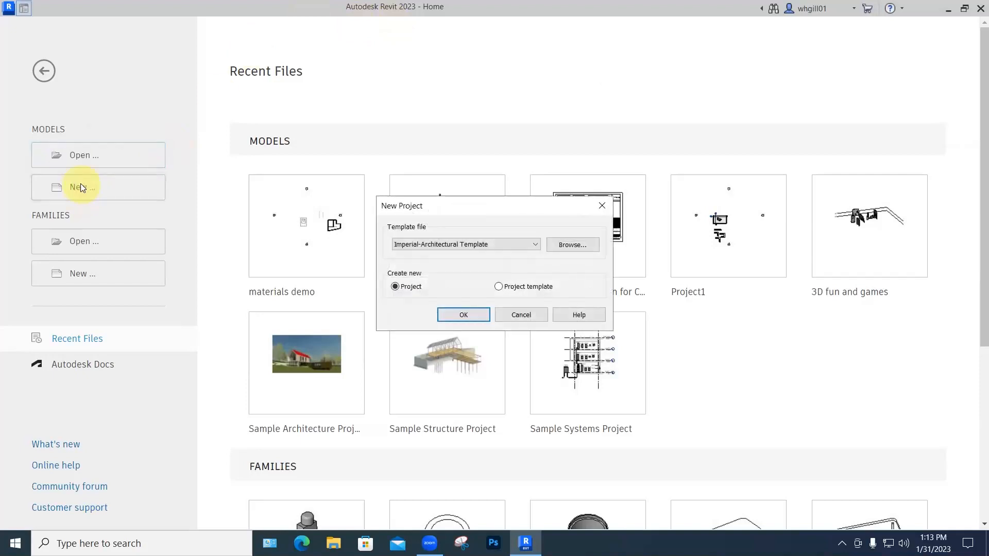
click(459, 315)
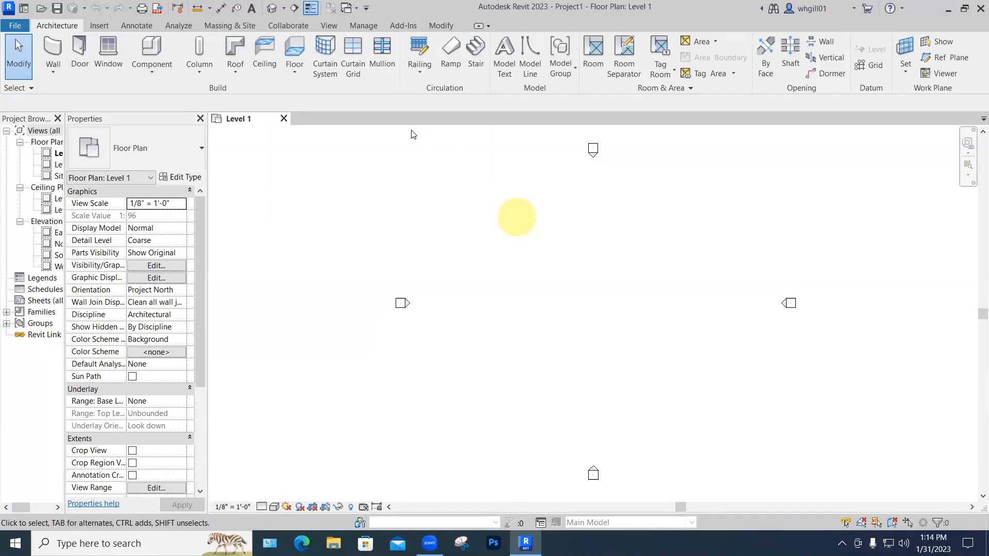
drag(206, 159, 282, 159)
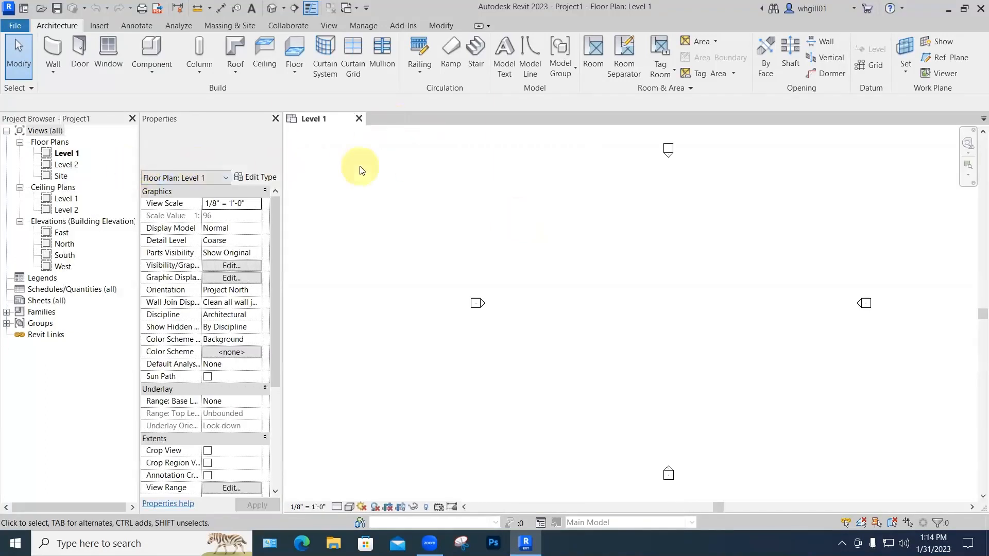
- Create a straight horizontal 18-riser stair in the Level 1 plan, 3' 0" wide, using the Assembled Stair 7" max riser 11" tread type
click(474, 48)
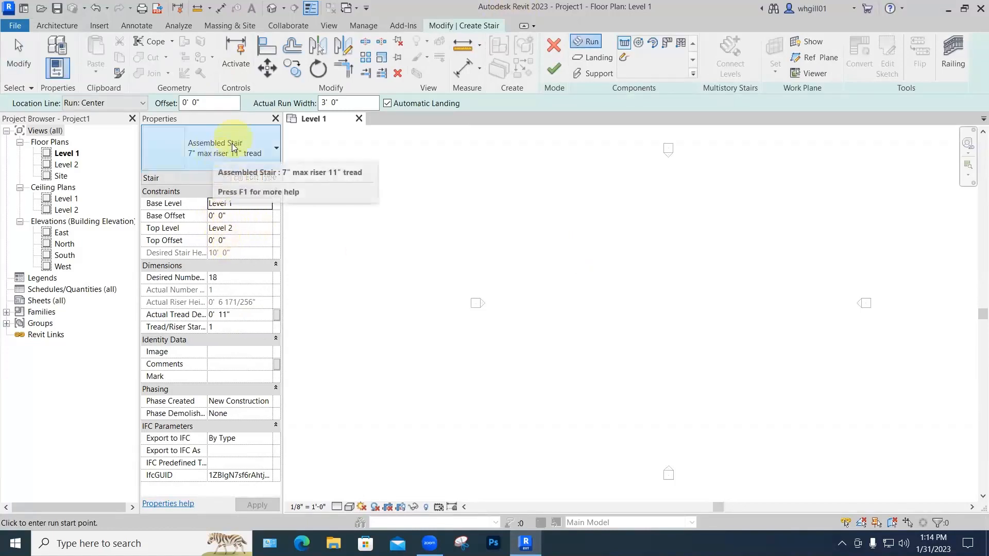
click(558, 240)
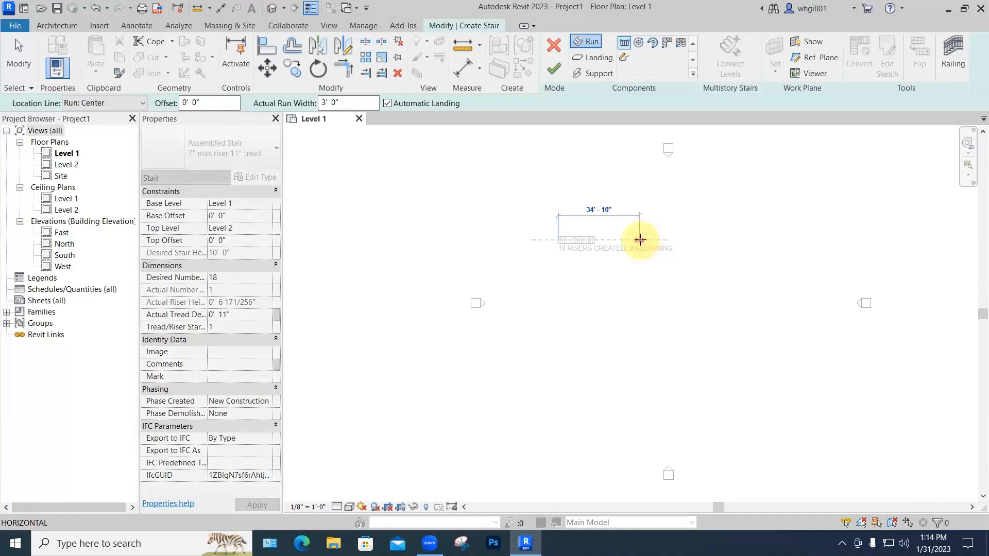
click(640, 240)
key(Escape)
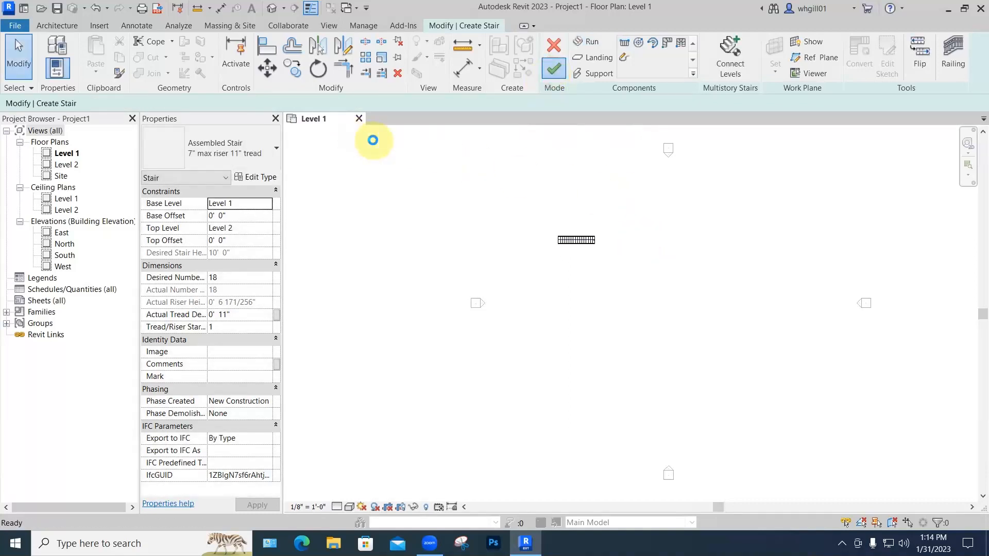
click(553, 69)
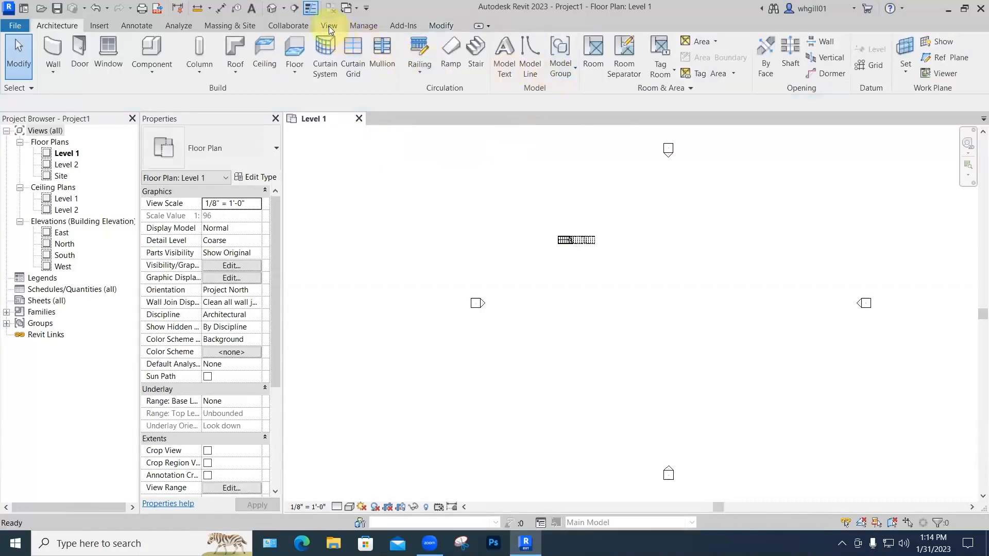
- Open the default 3D view and tile it beside the Level 1 plan, with both views fitted to their contents
click(328, 26)
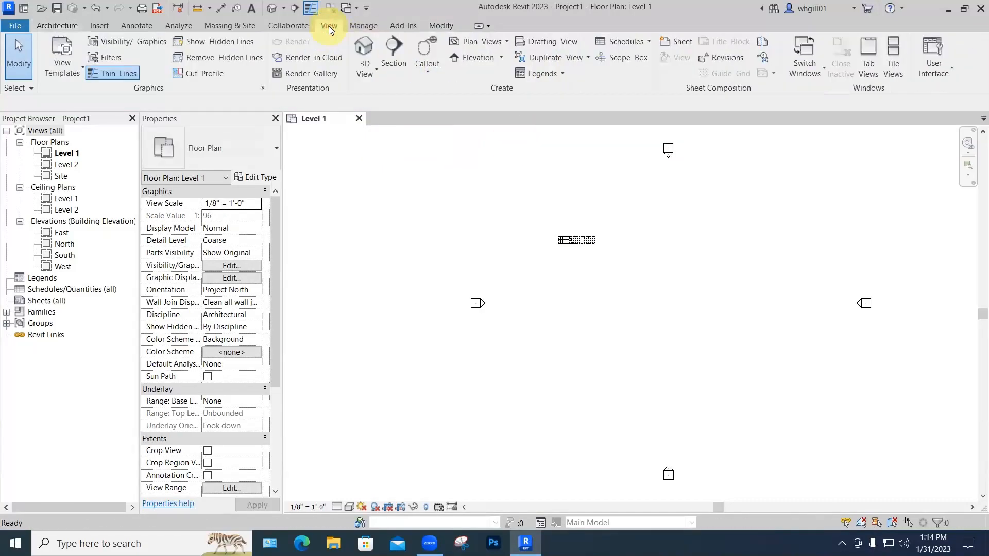
click(362, 47)
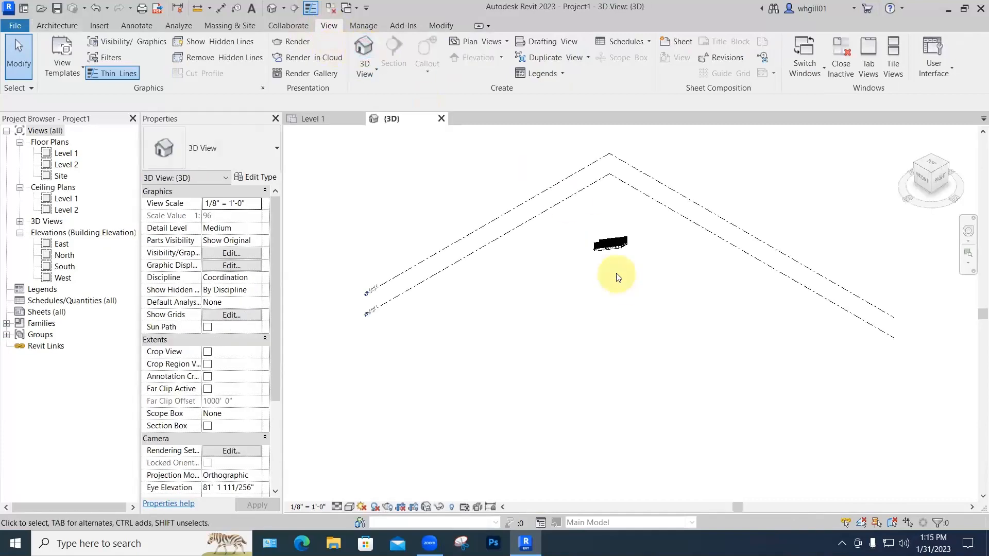
key(w)
key(t)
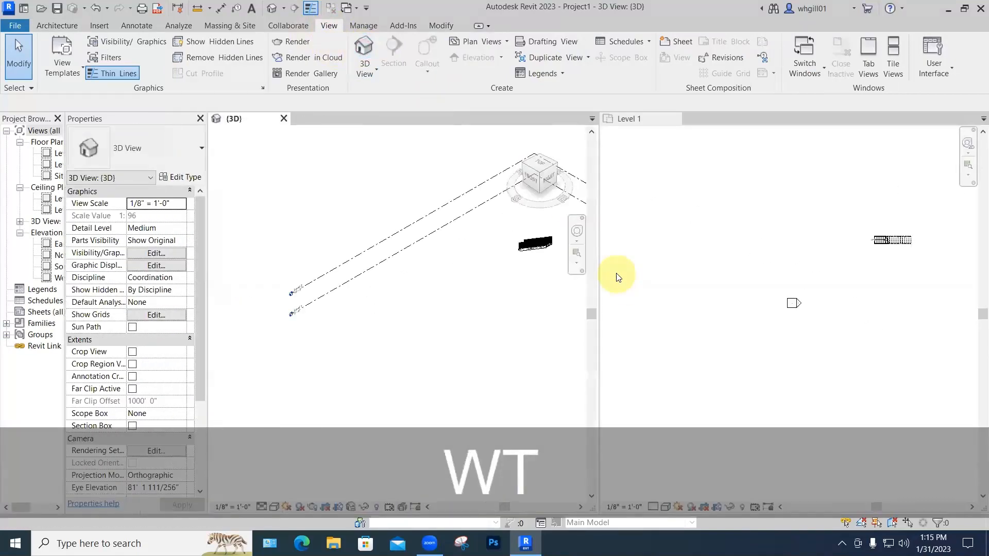
key(z)
key(a)
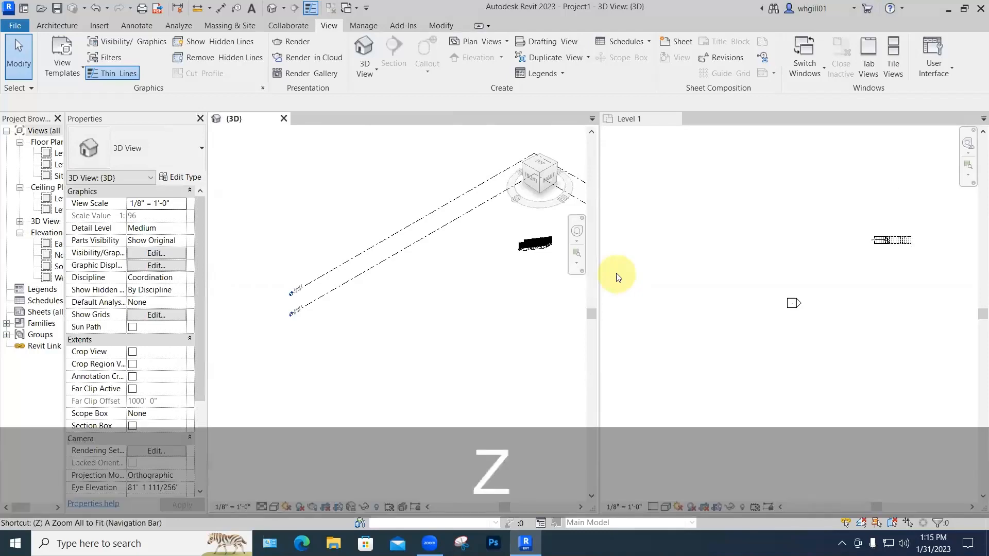
- Examine the straight stair up close in both the 3D view and the Level 1 plan
scroll(392, 270, up, 1)
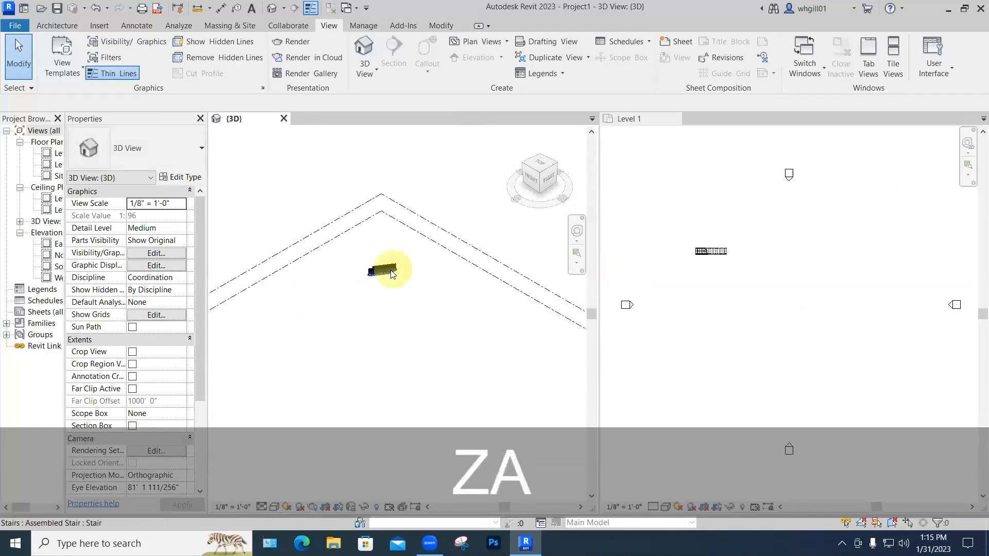
scroll(390, 270, up, 7)
scroll(713, 266, up, 5)
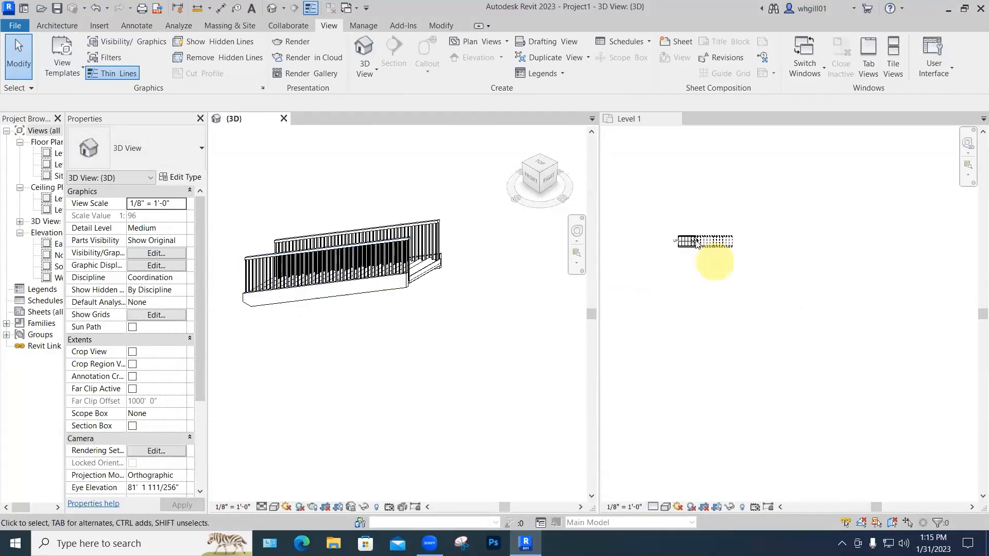
click(718, 280)
scroll(770, 324, up, 3)
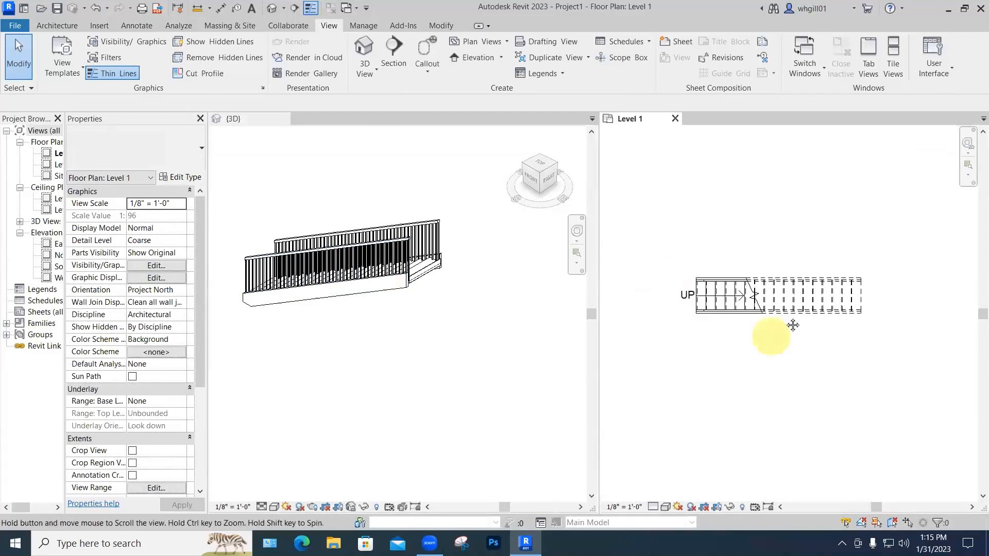
click(453, 307)
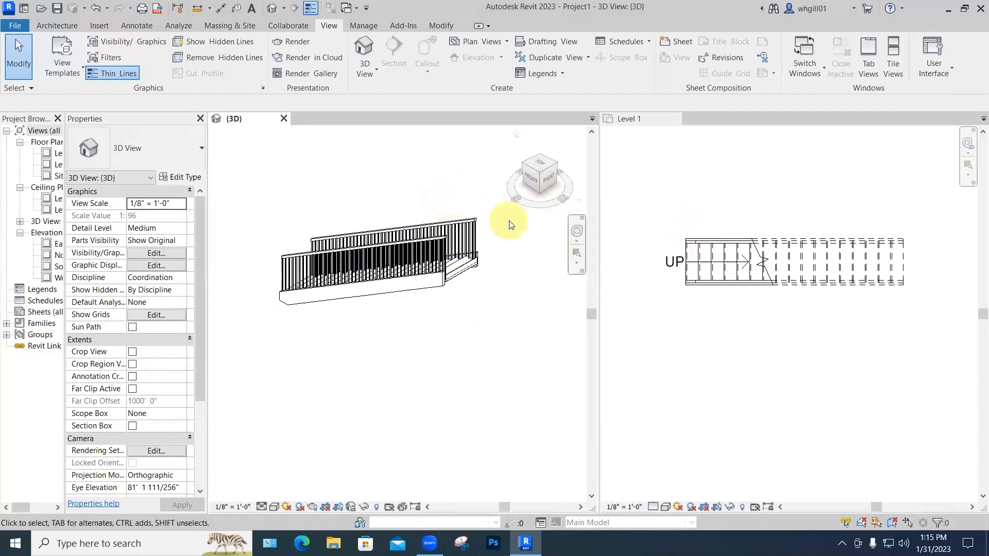
key(Escape)
scroll(728, 263, up, 2)
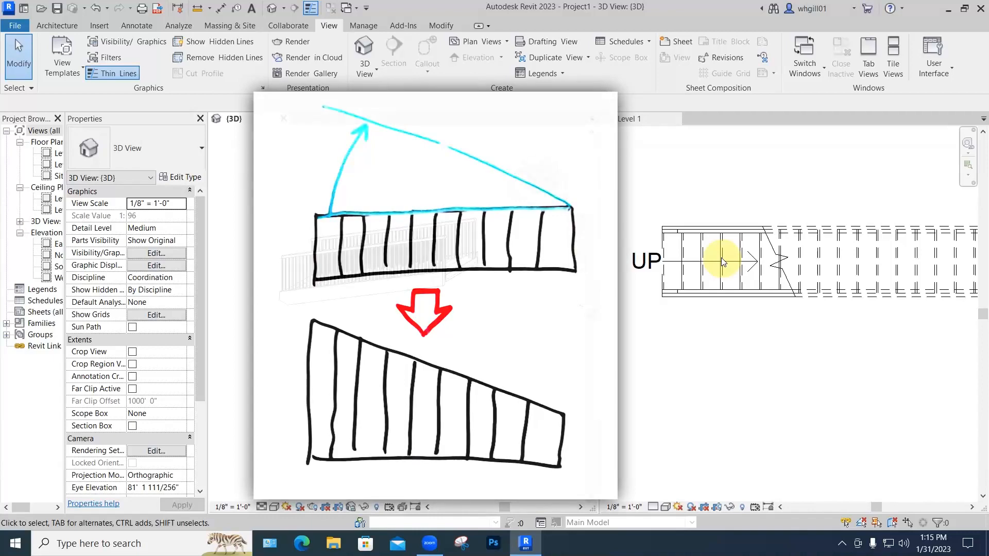
- Edit the stair and convert its straight run to a custom sketch-based component
click(794, 271)
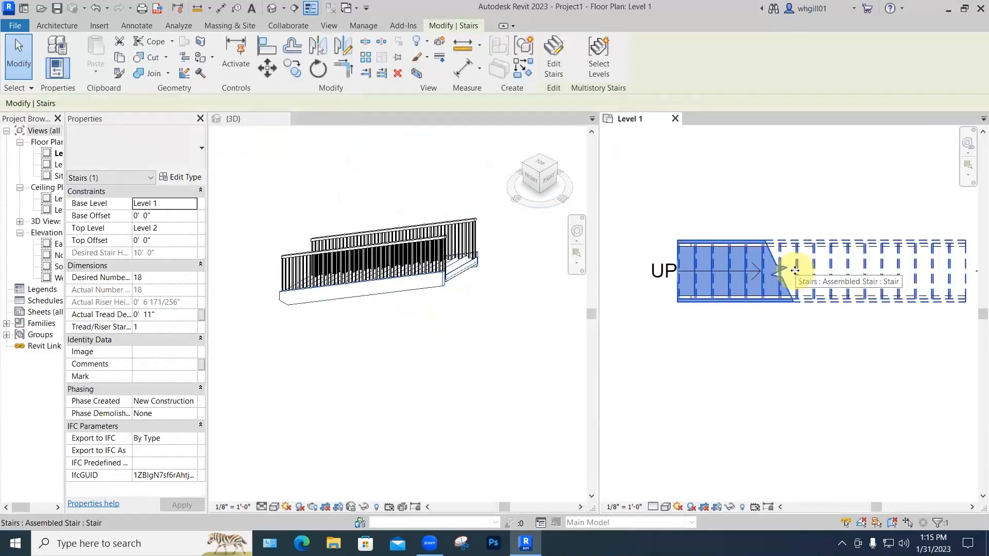
click(554, 59)
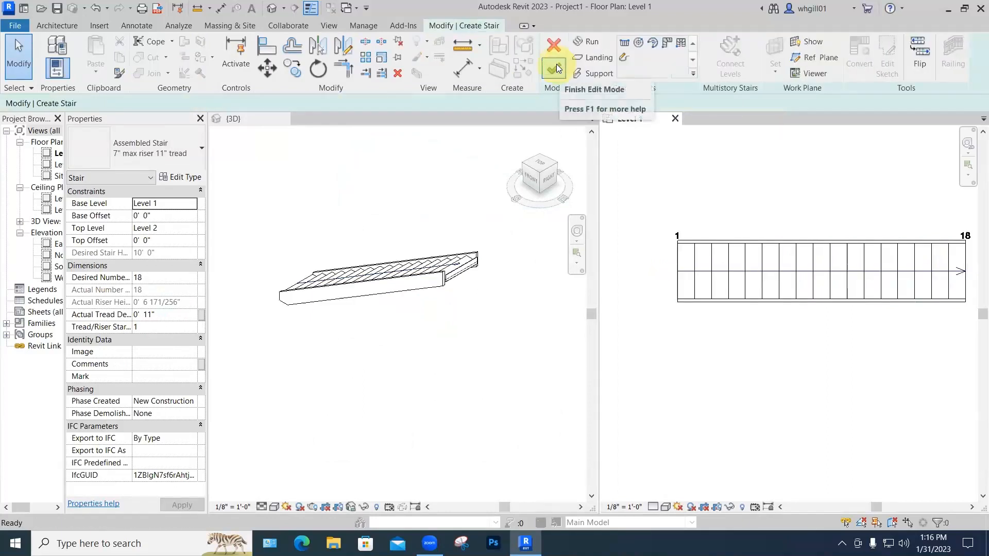
click(780, 265)
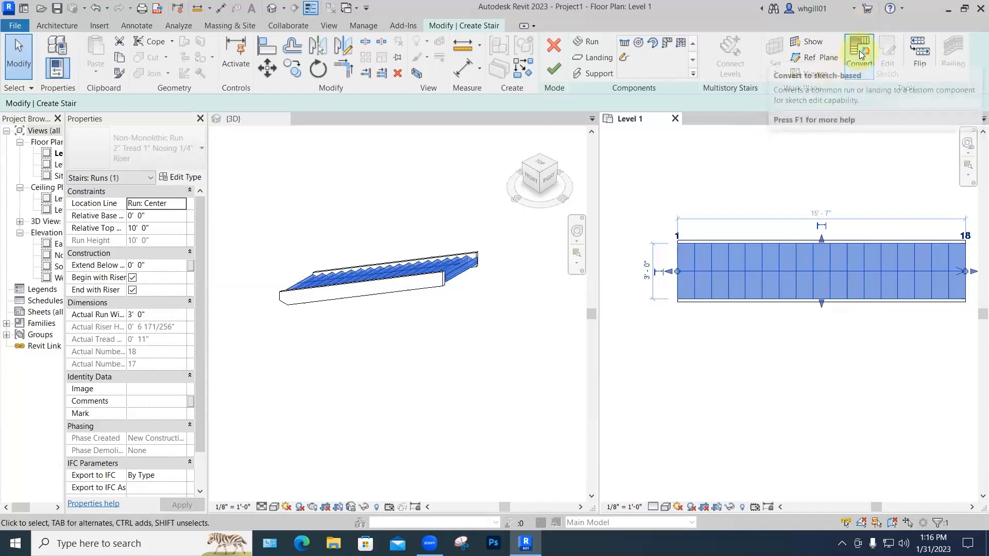
click(858, 53)
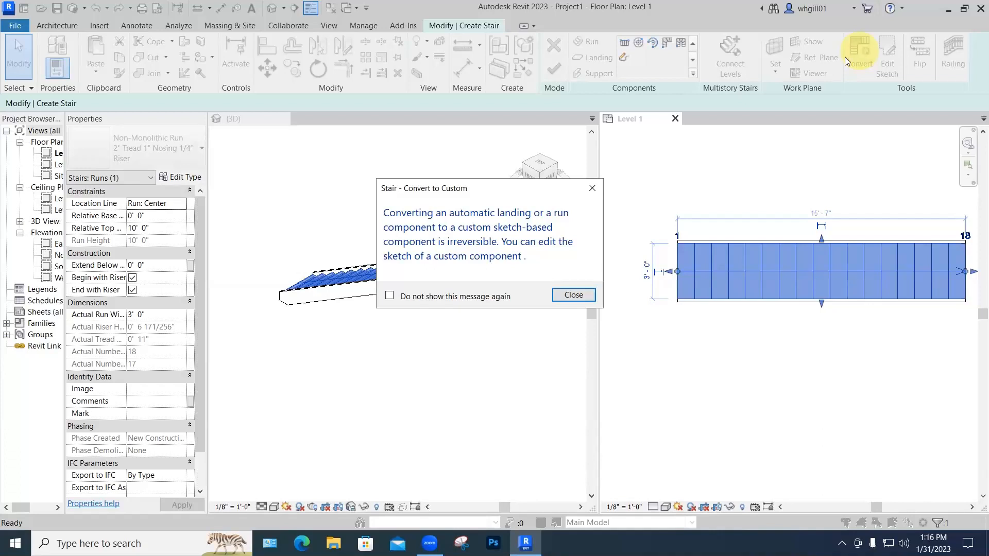
click(569, 294)
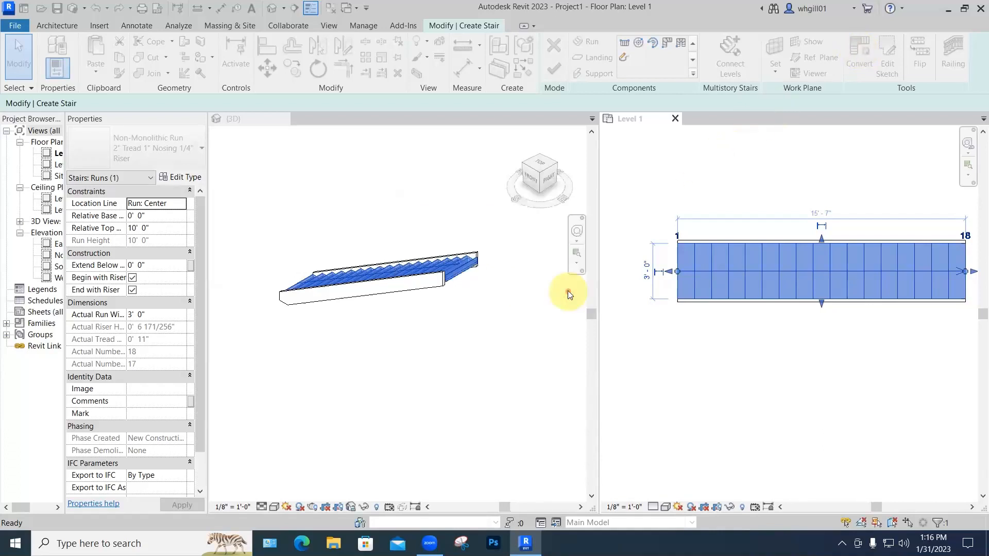
click(687, 343)
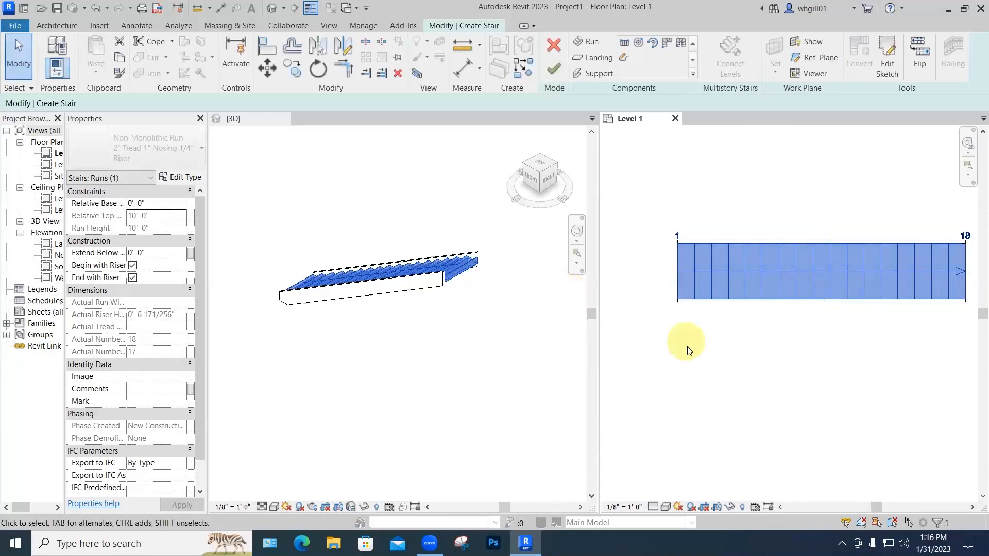
click(687, 344)
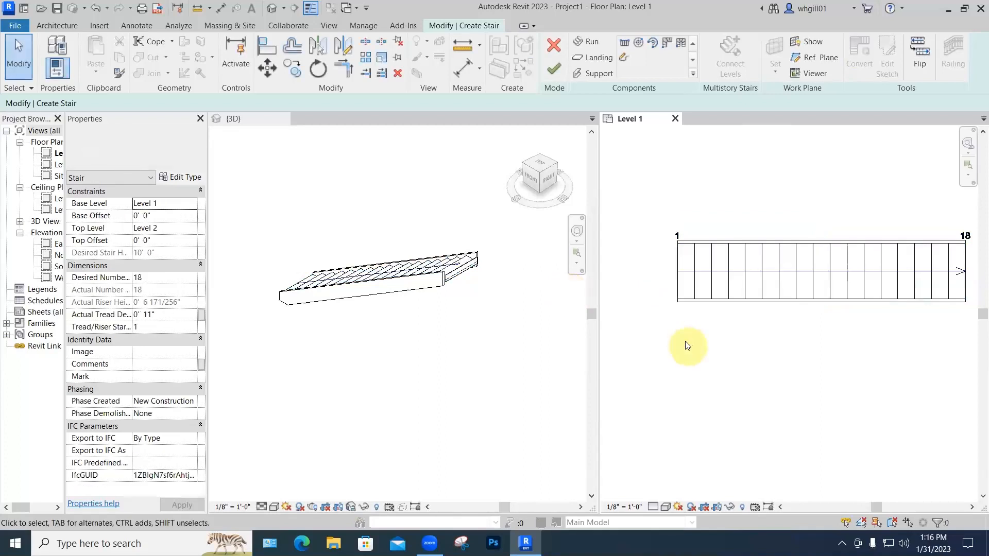
- In the run's sketch, move the upper boundary's first-riser end outward to about 4' 10" from the stair path, slanting the boundary, and finish the sketch
click(710, 274)
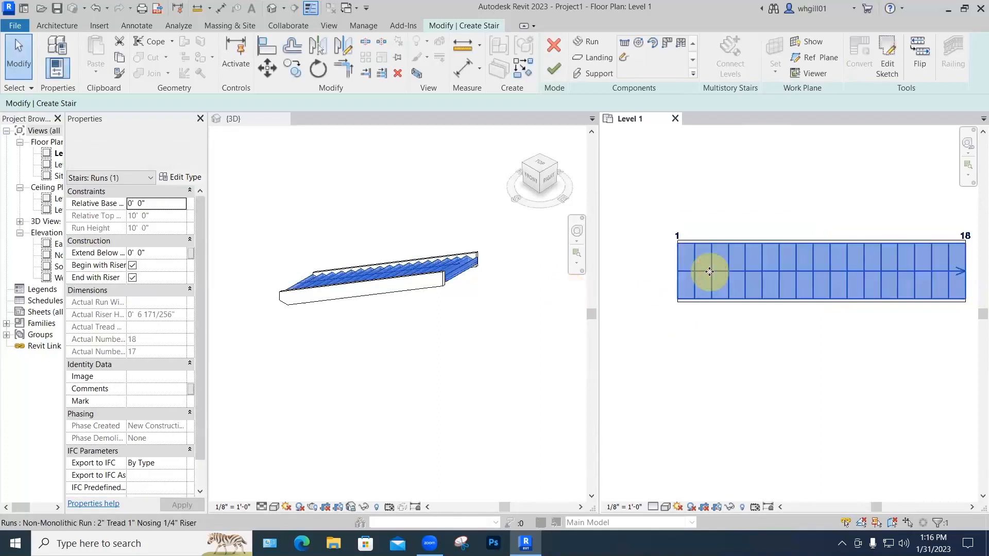
click(888, 69)
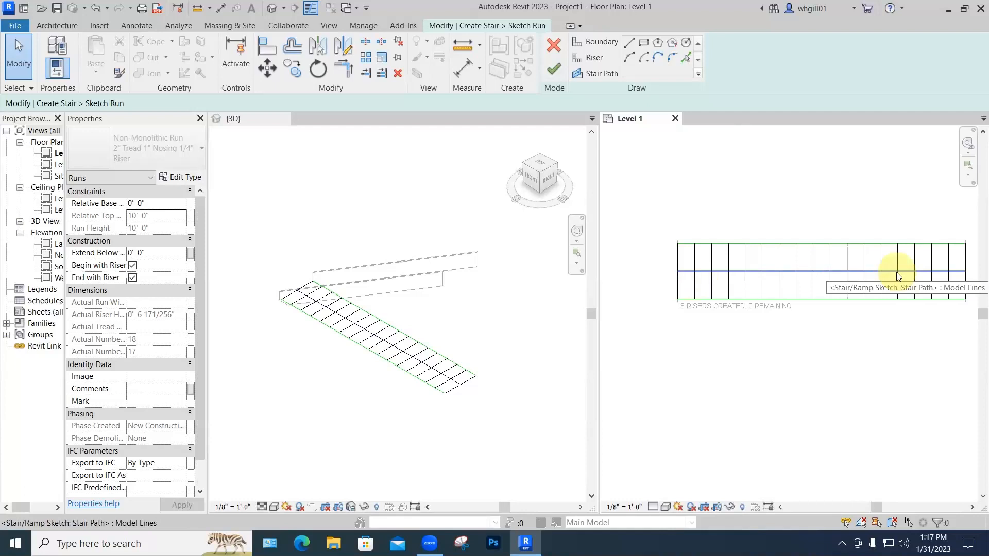
click(680, 244)
drag(678, 244, 677, 182)
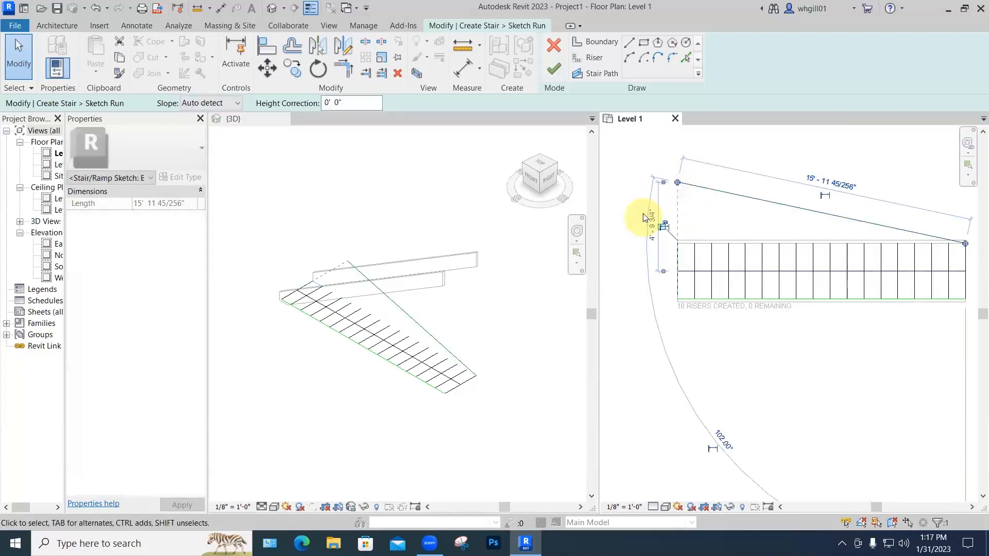
click(554, 70)
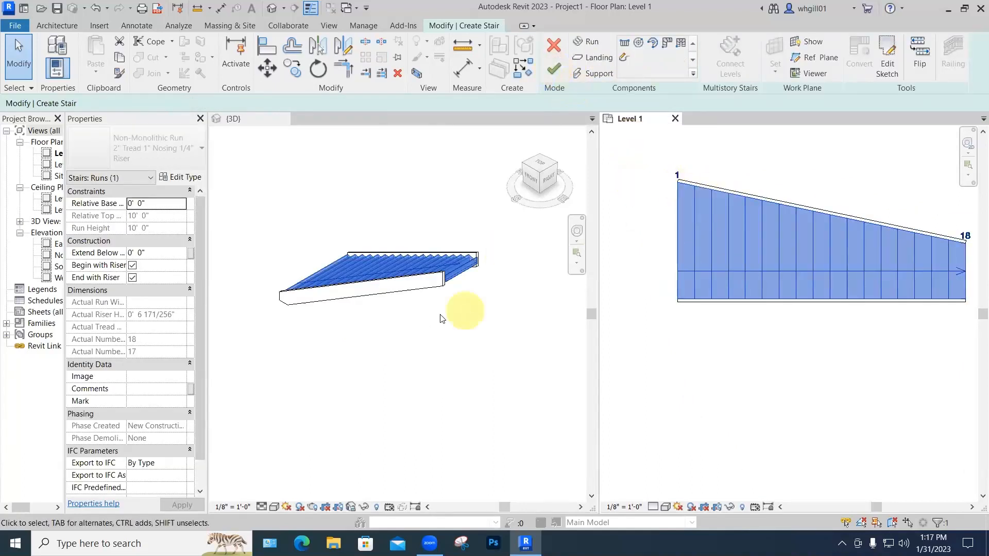
- Check the tapered run from the front in the 3D view and finish editing the stair
shift+middle_drag(573, 354, 587, 208)
click(490, 306)
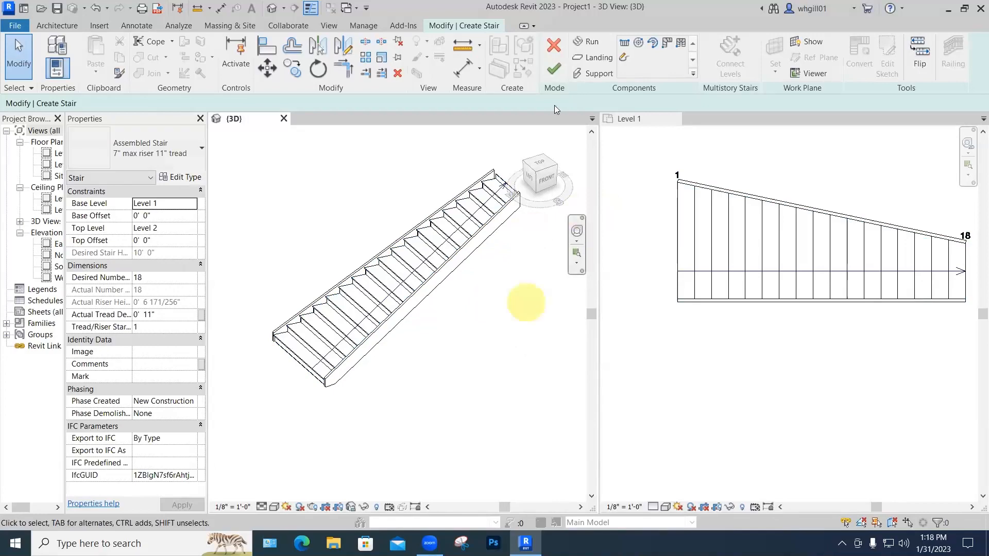
click(553, 71)
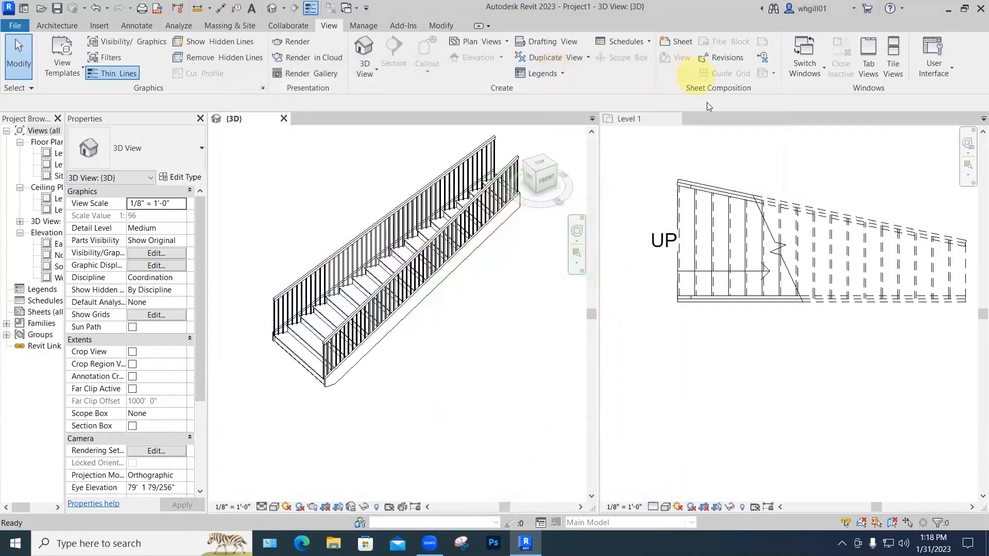
- Start a new stair in the Level 1 plan and draw a 9-riser straight run, 7' 4" long, below the tapered stair
click(721, 146)
scroll(721, 145, down, 1)
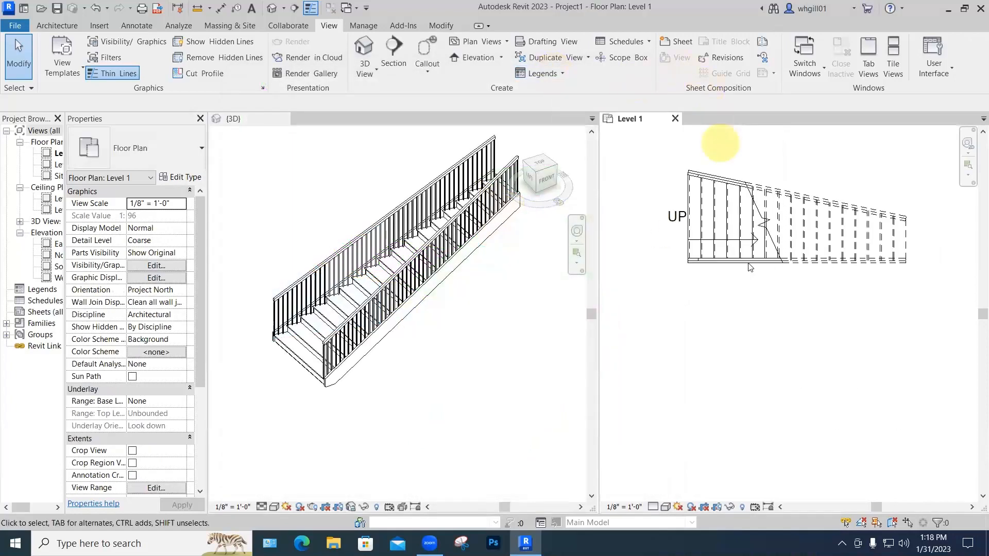
scroll(748, 265, down, 2)
middle_drag(748, 266, 741, 330)
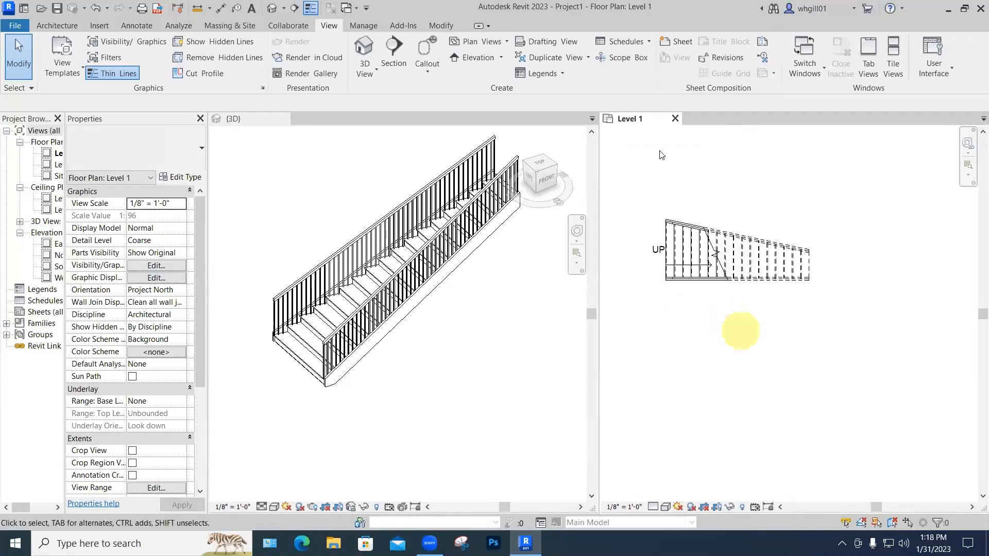
click(677, 165)
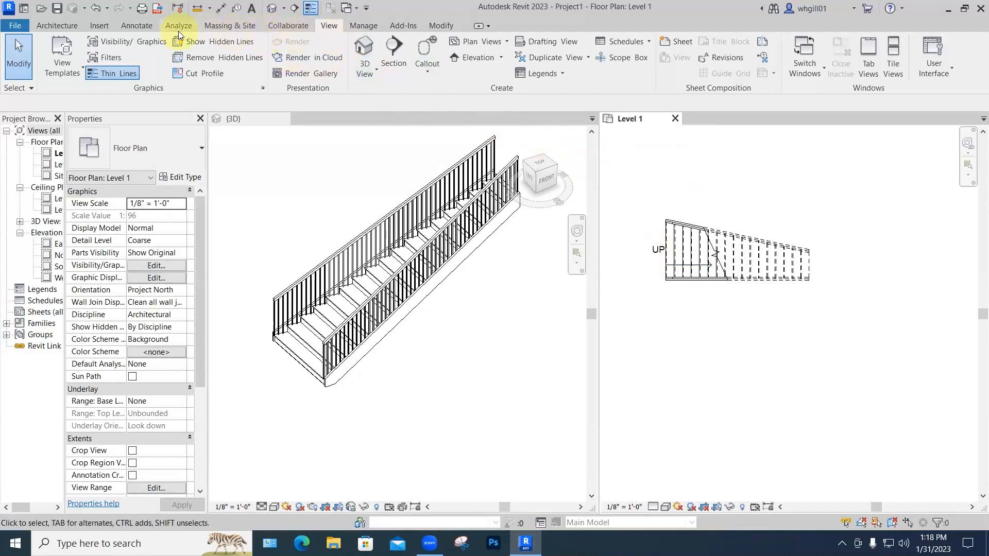
click(57, 25)
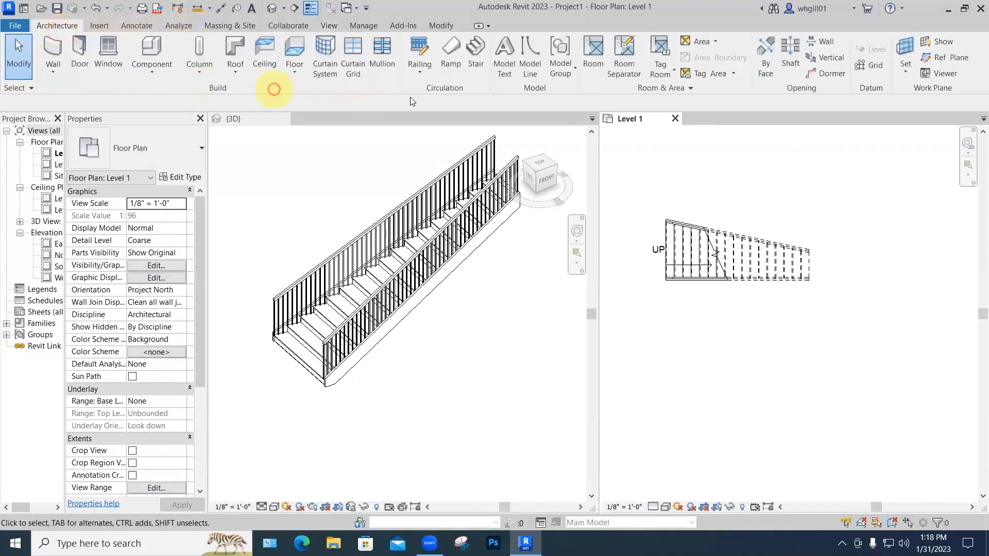
click(473, 71)
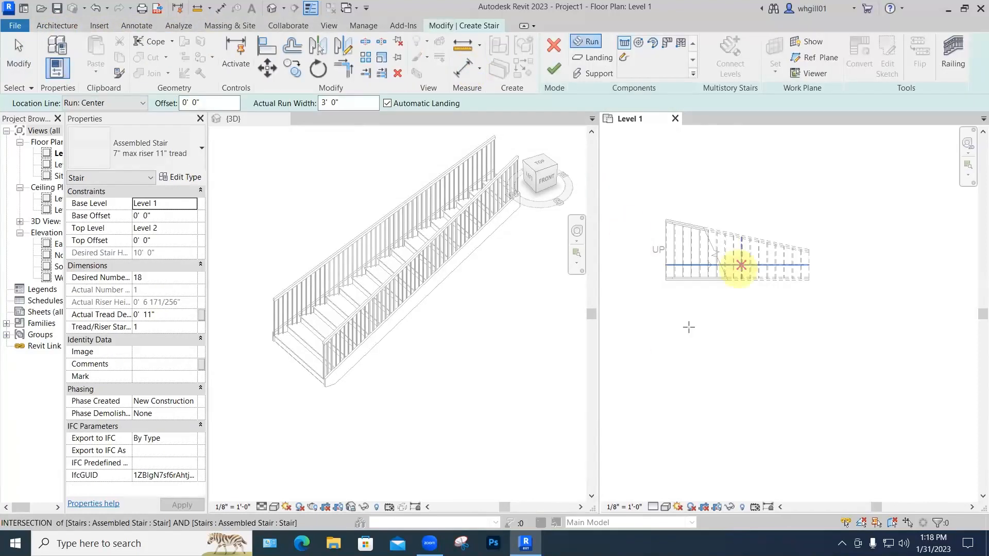
click(668, 340)
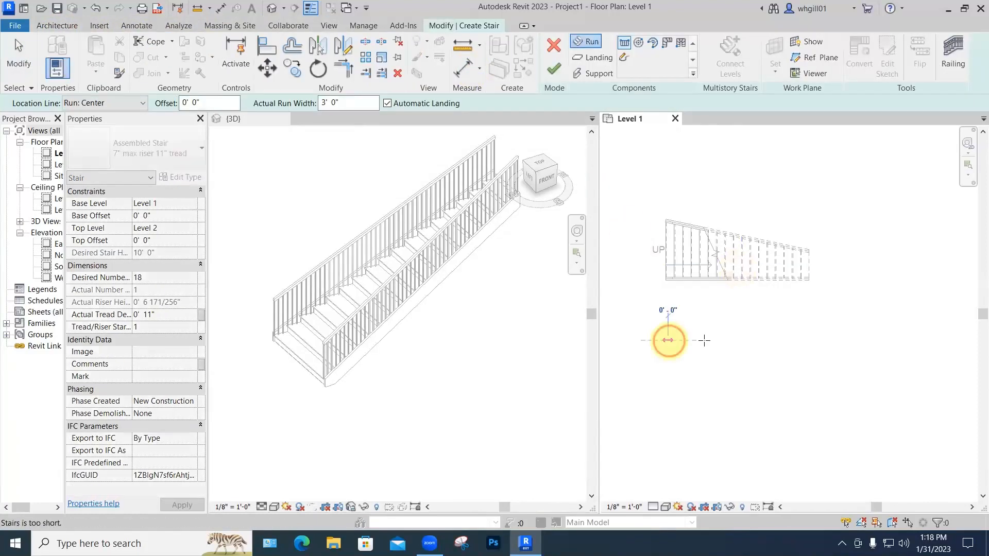
click(735, 340)
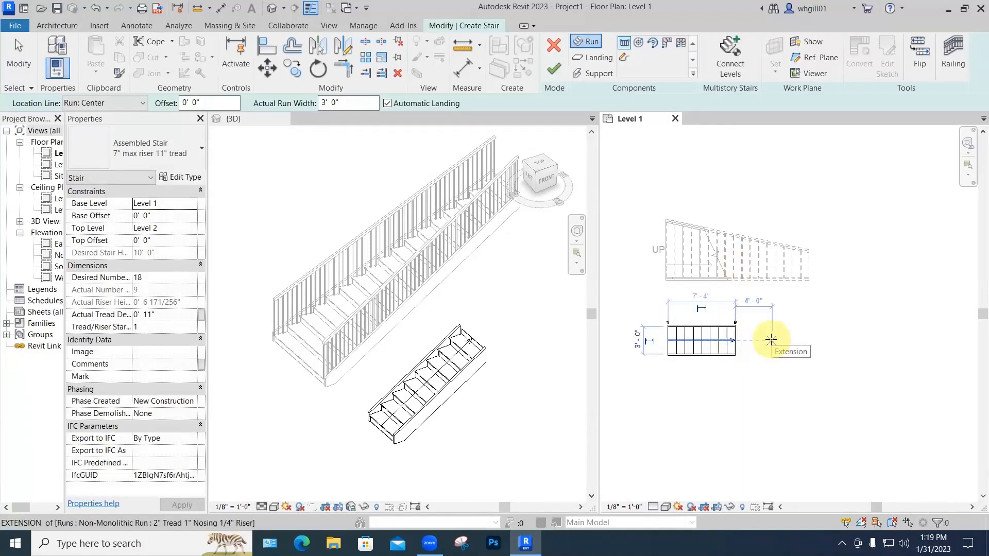
- Draw a collinear second run with the remaining risers, leaving about 5' 6" for the automatic landing, and finish the stair
click(785, 340)
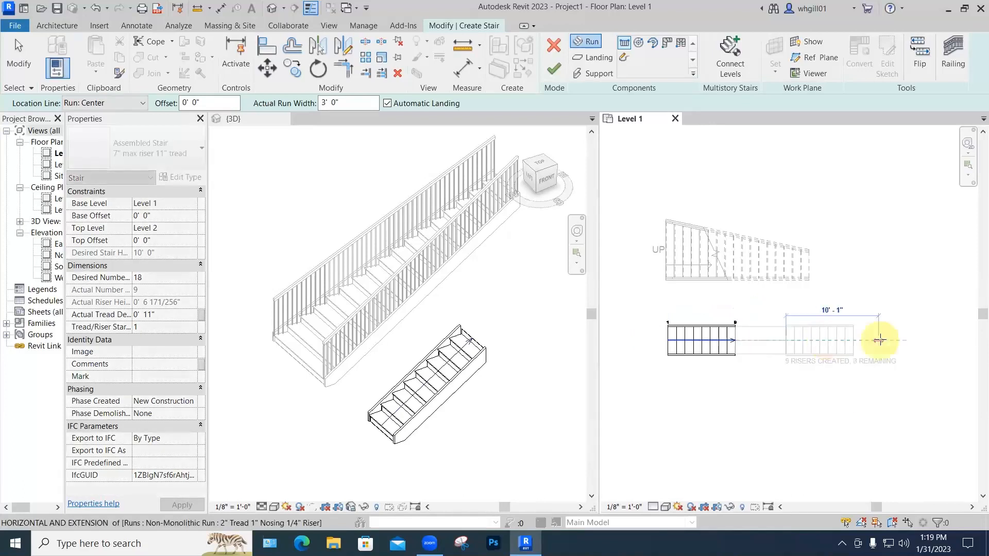
click(879, 340)
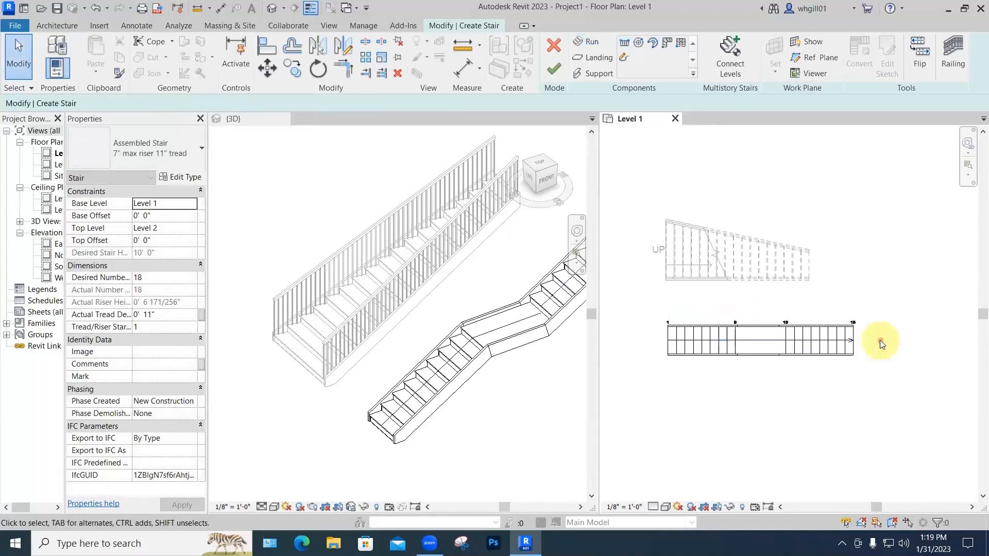
click(549, 70)
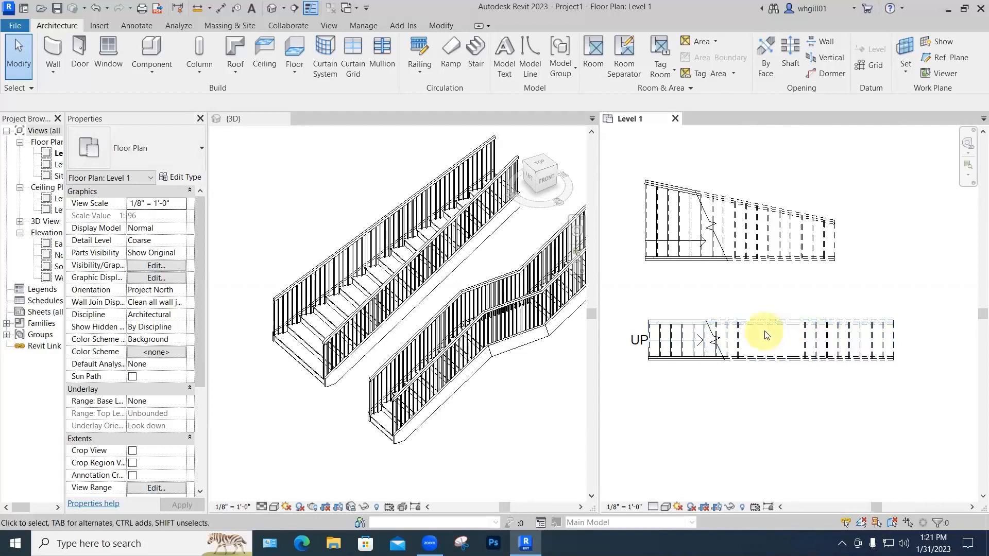
- Edit the two-run stair and convert its middle landing to a custom sketch-based component
click(741, 350)
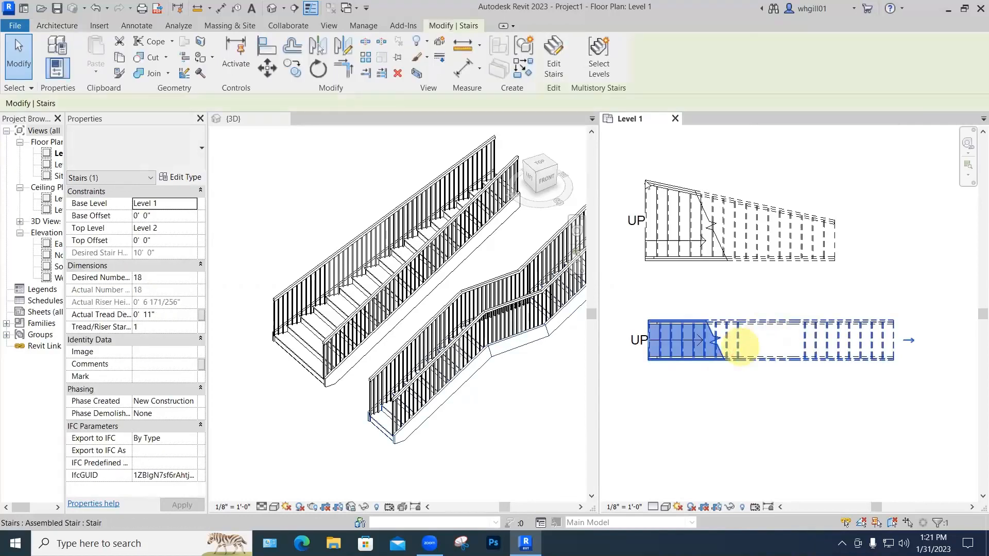
click(559, 66)
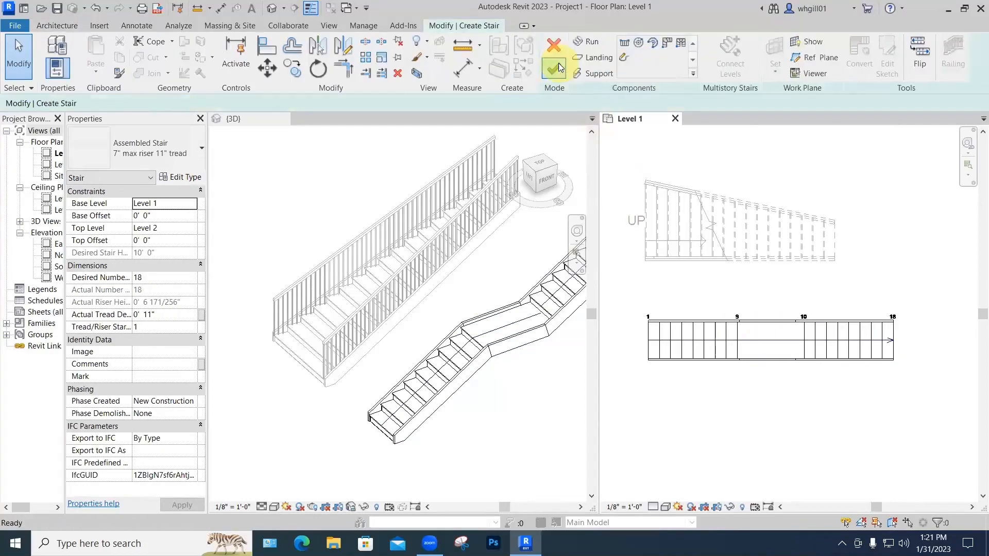
click(758, 339)
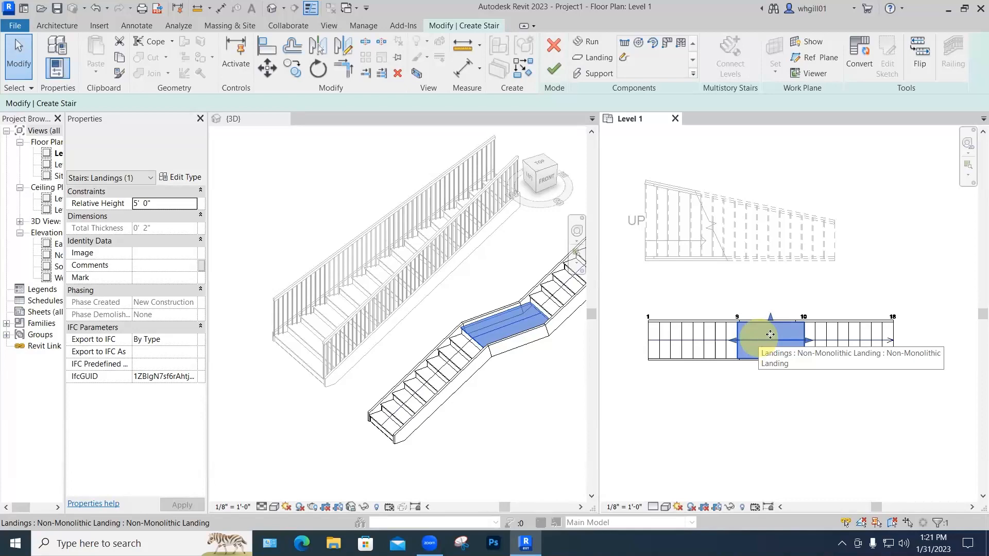
click(857, 55)
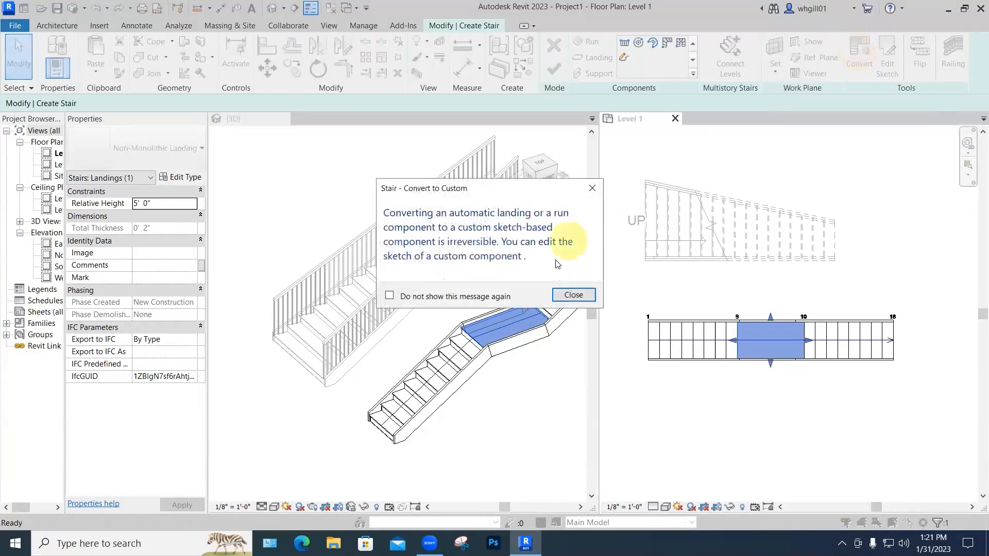
click(568, 292)
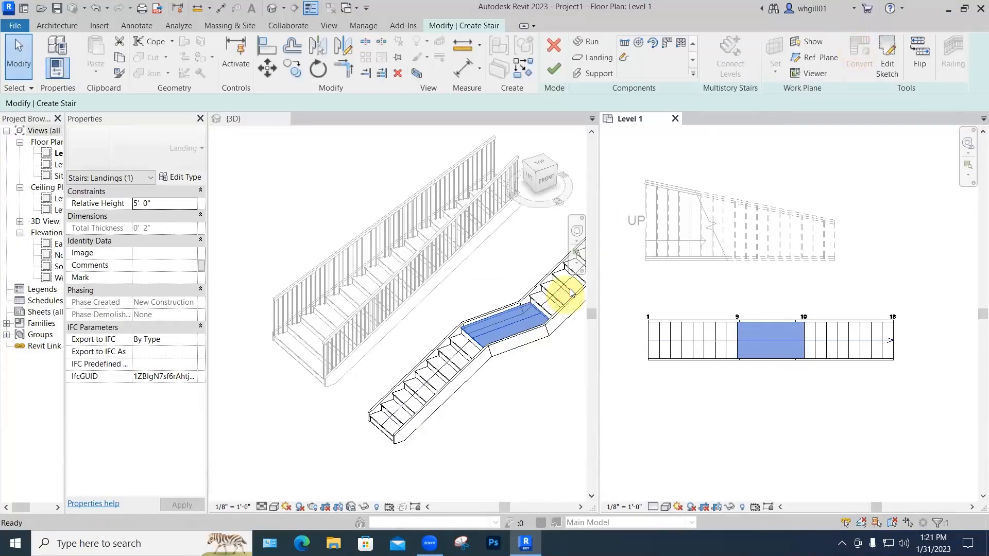
- In the landing's sketch, draw an outward-bulging boundary arc of about 3' 6" radius between the upper corners of the landing
click(761, 331)
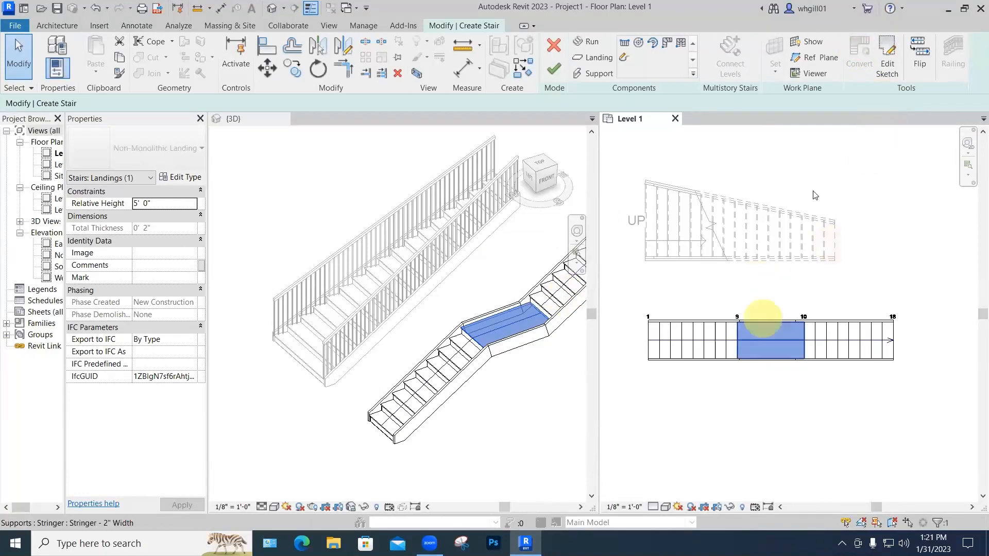
click(885, 68)
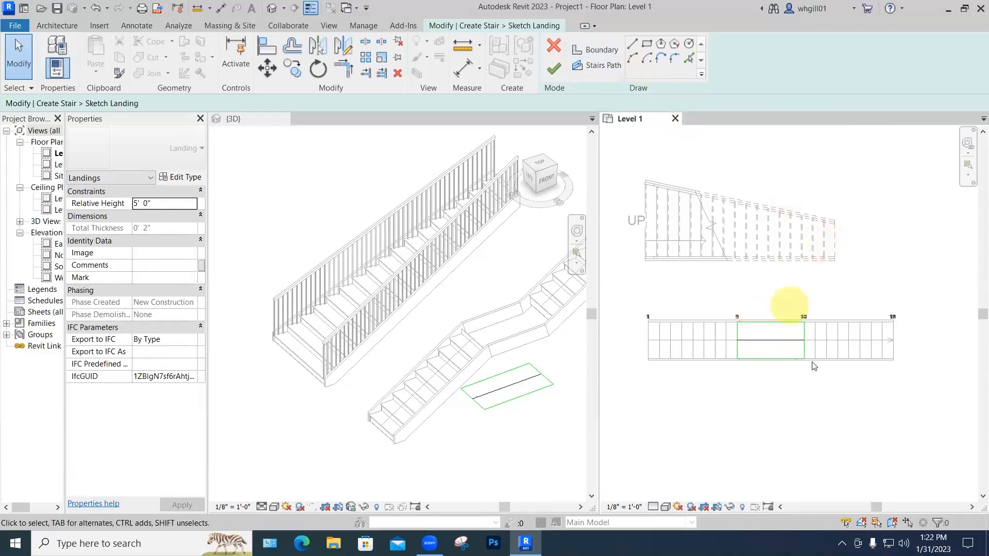
click(601, 66)
click(595, 54)
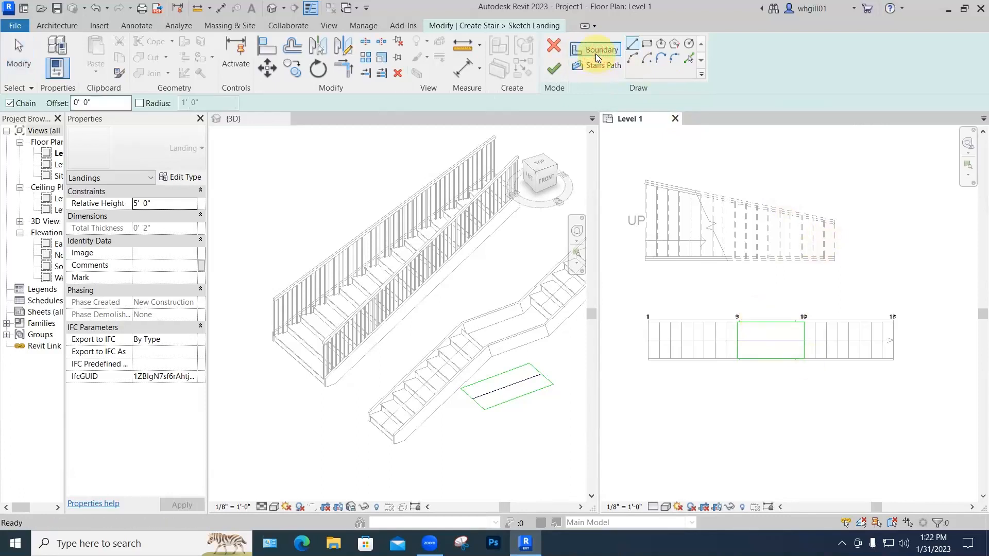
click(633, 59)
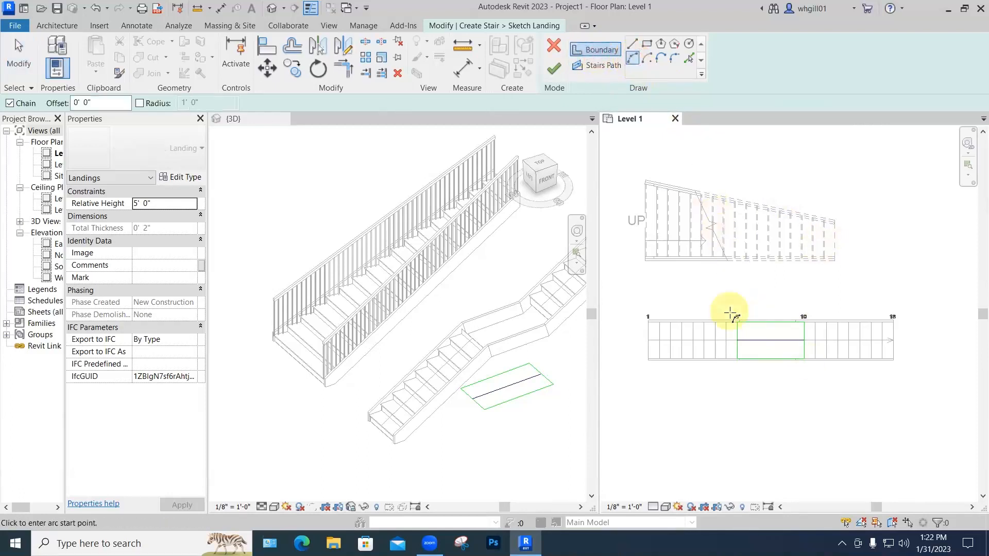
click(633, 57)
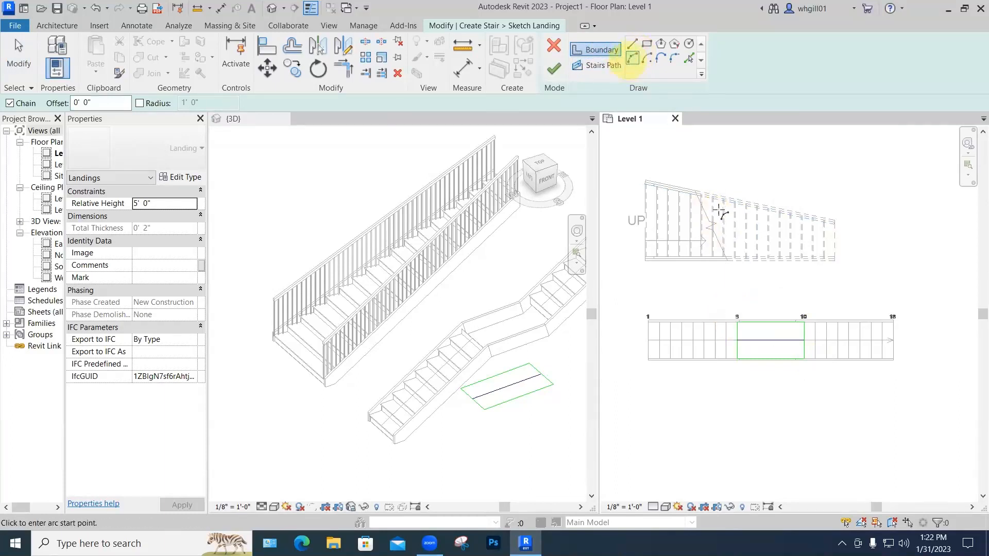
click(737, 320)
click(803, 322)
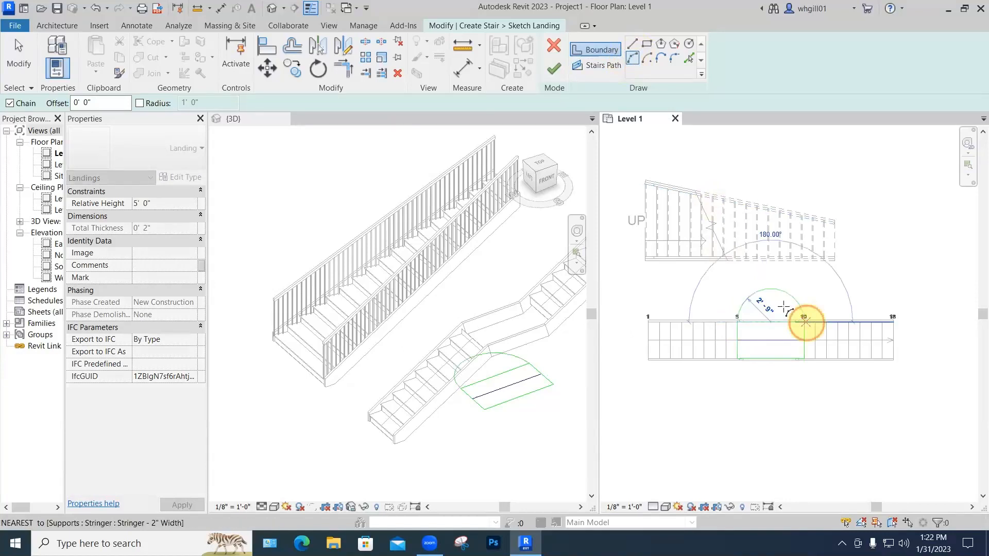
scroll(767, 308, up, 1)
scroll(762, 307, up, 2)
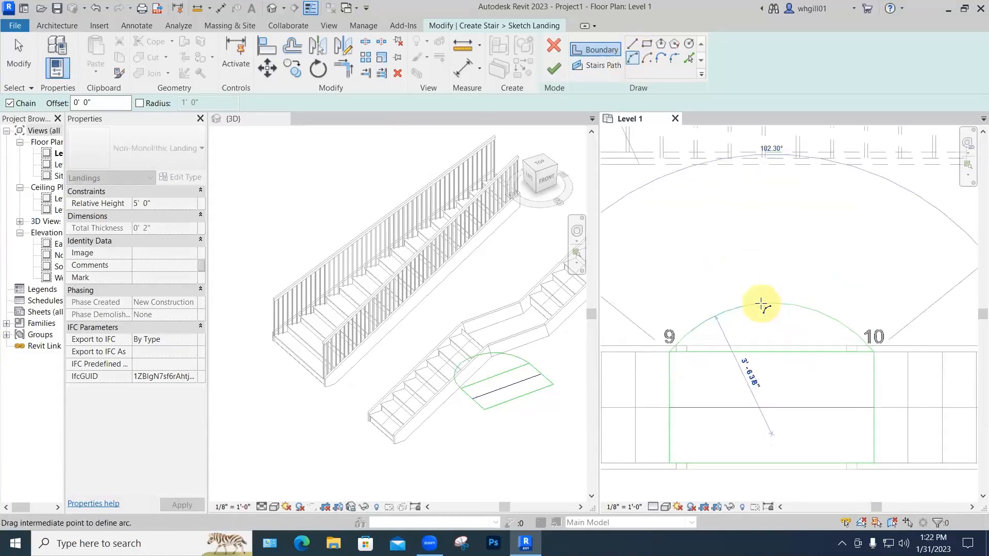
click(761, 303)
middle_drag(771, 279, 766, 220)
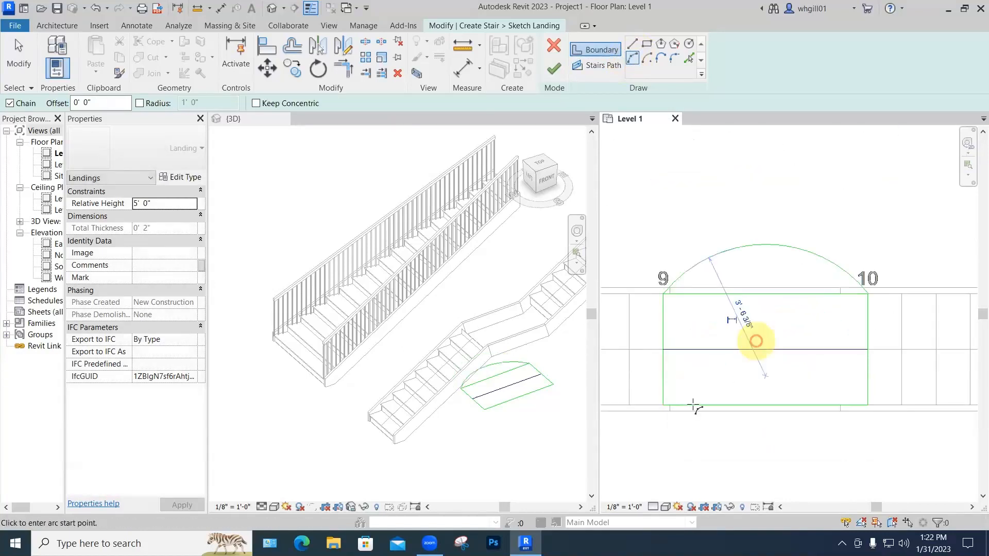
- Draw a matching outward boundary arc of about 3' 7" radius between the landing's lower corners
click(663, 405)
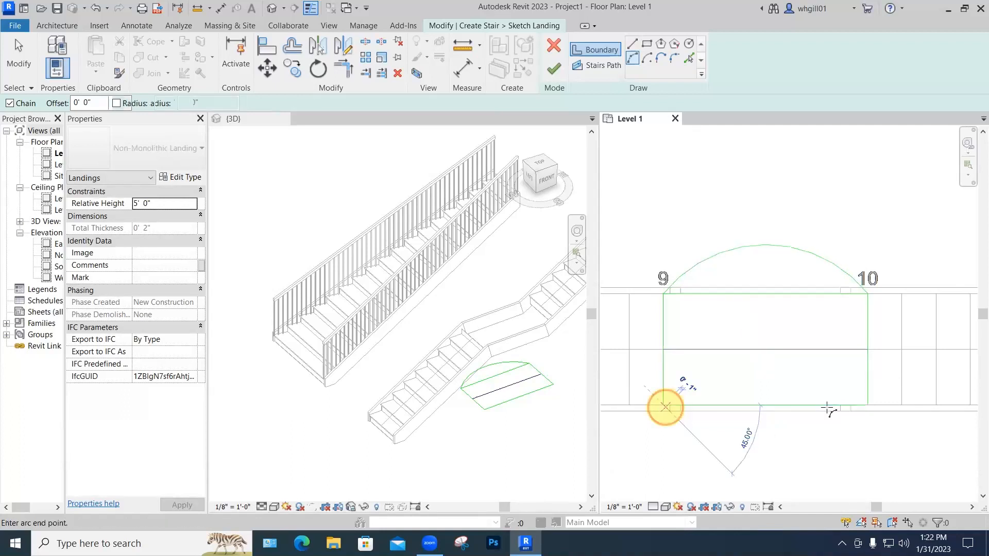
click(867, 405)
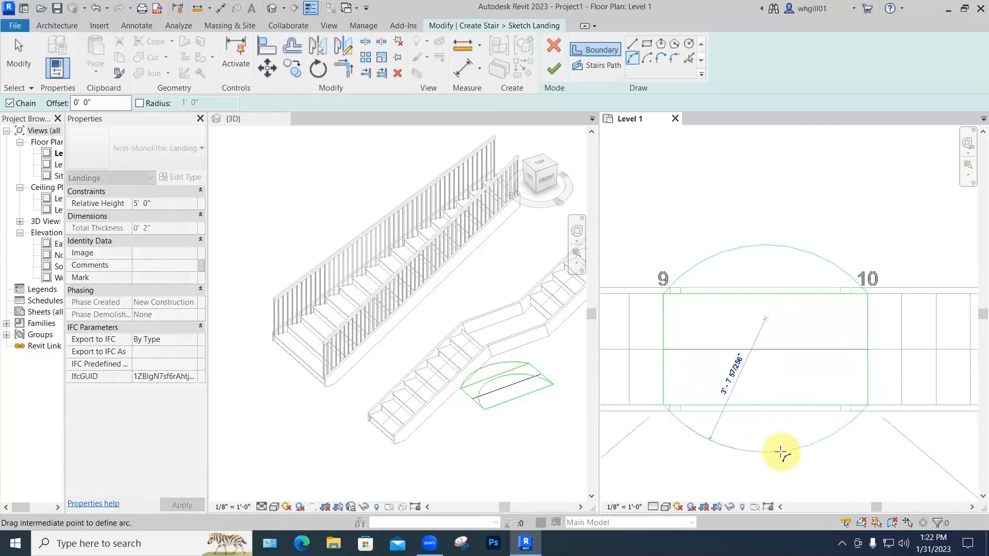
click(782, 452)
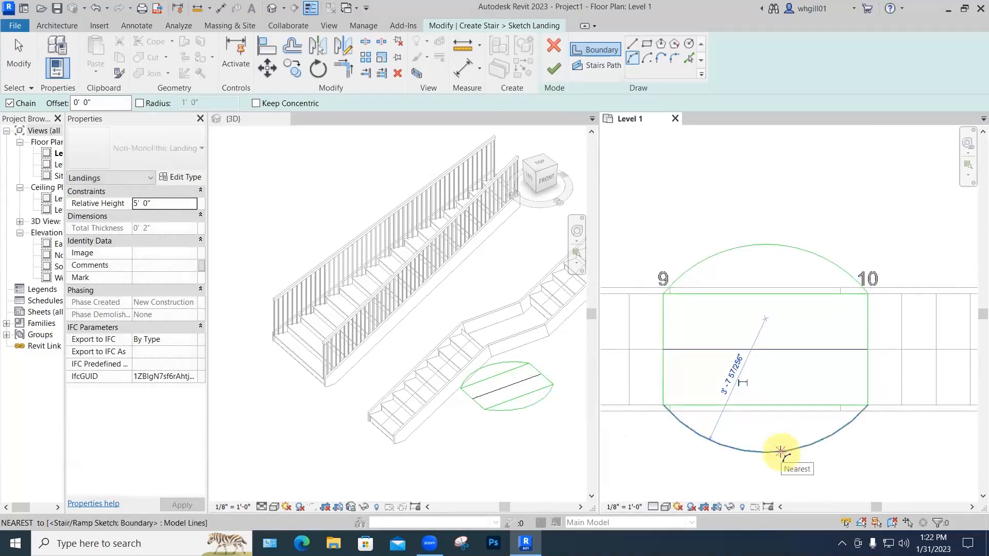
key(Escape)
key(Escape)
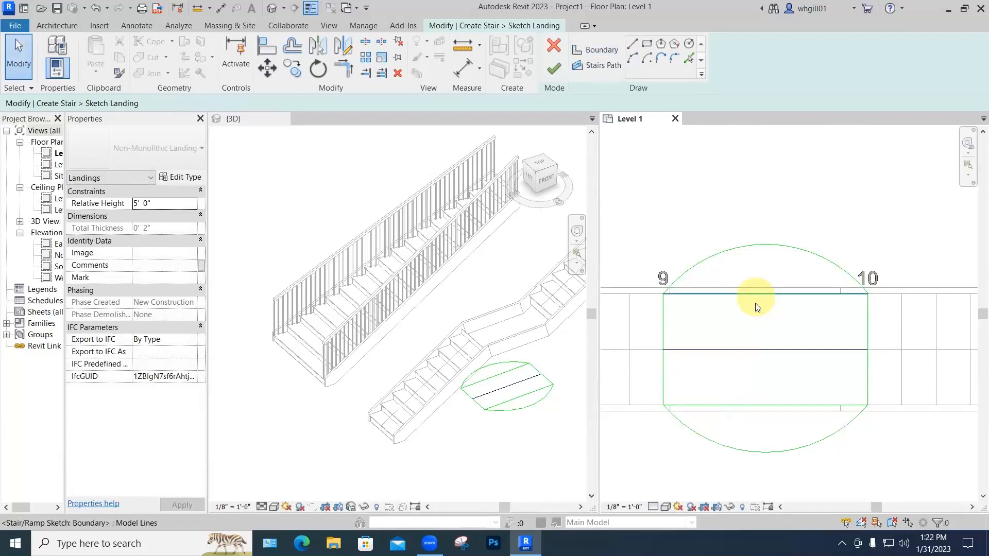
- Delete the landing's straight upper and lower boundary lines, leaving the arcs, and finish the landing sketch
click(757, 295)
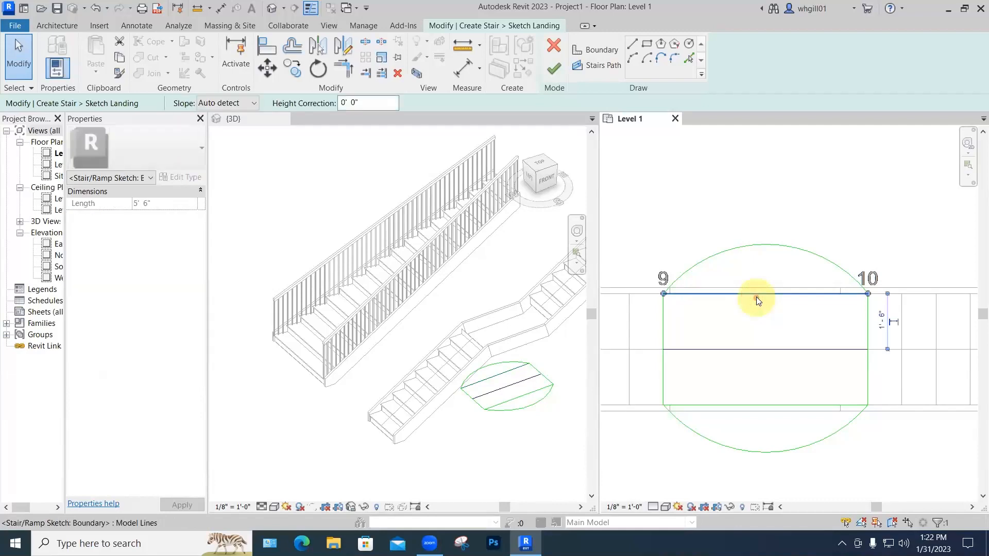
key(BackSpace)
scroll(756, 395, down, 2)
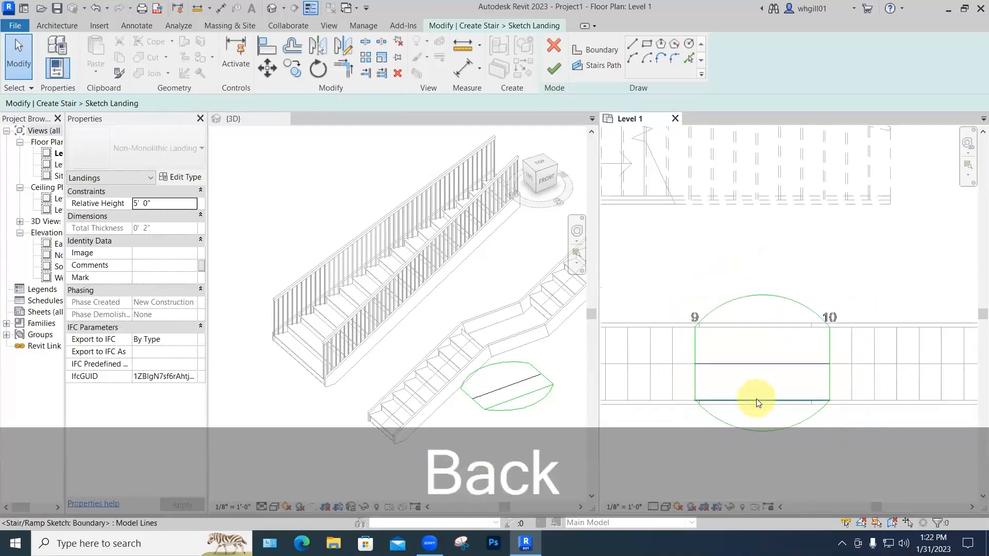
click(756, 399)
key(BackSpace)
scroll(803, 274, up, 1)
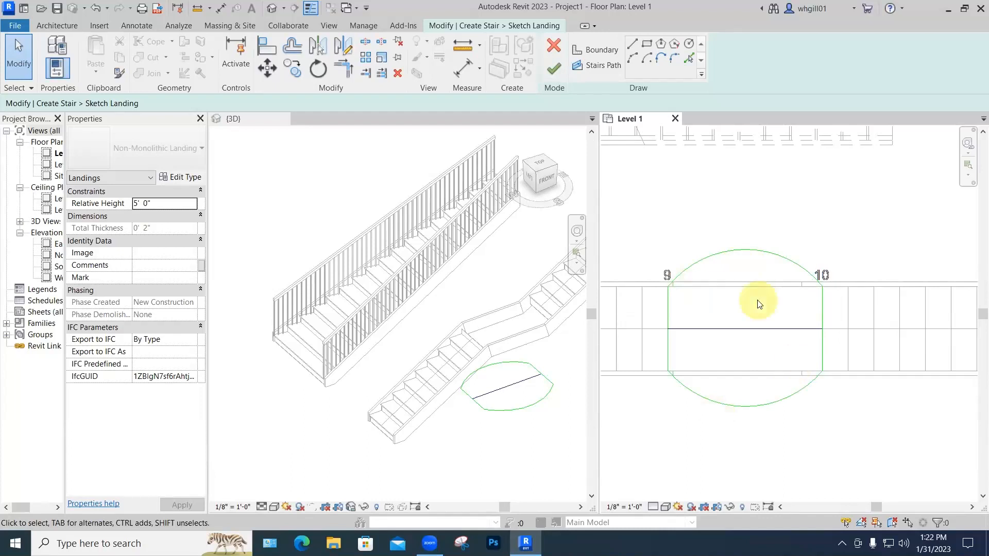
click(549, 71)
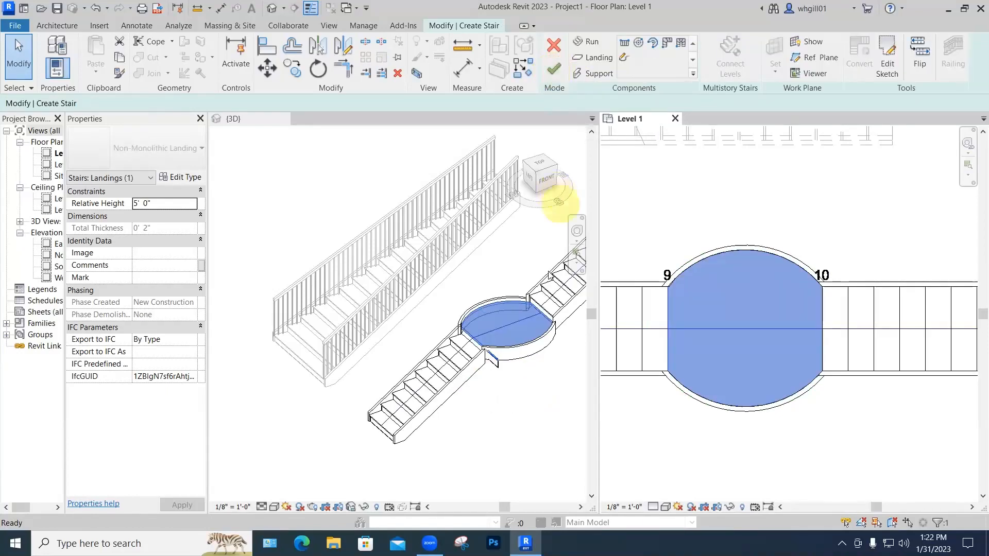
- Finish editing the stair and examine the stringer joint between the lower run and the curved landing in the 3D view
click(554, 69)
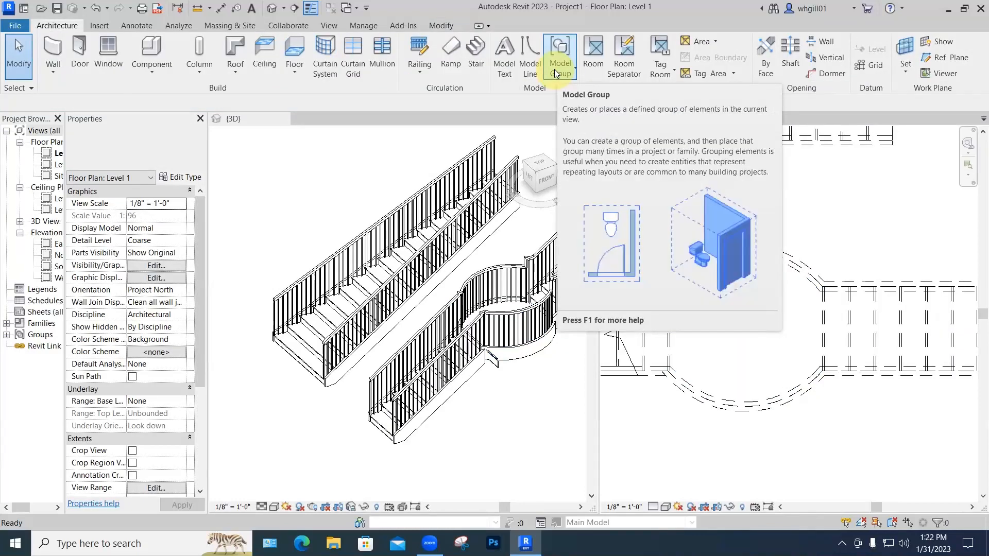
scroll(531, 363, up, 4)
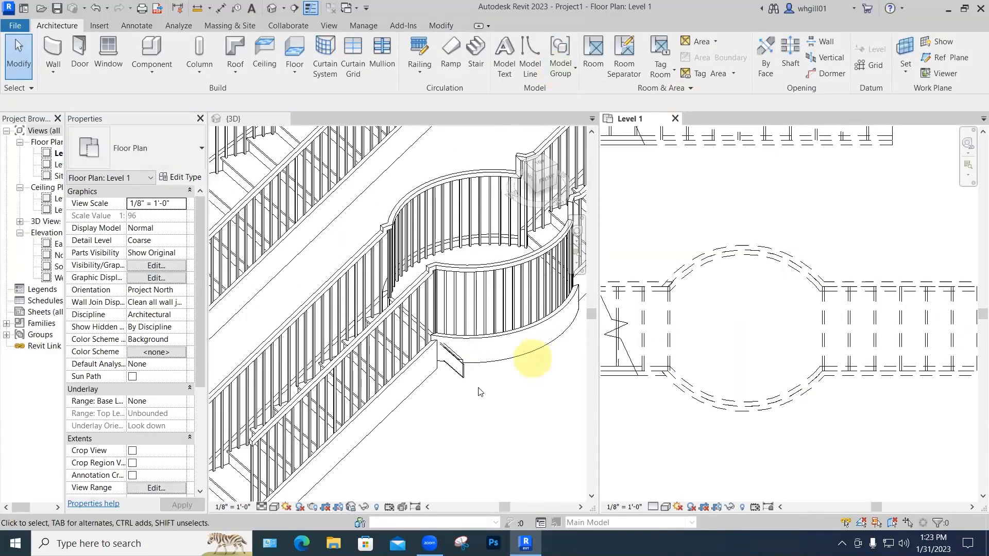
shift+middle_drag(480, 392, 517, 317)
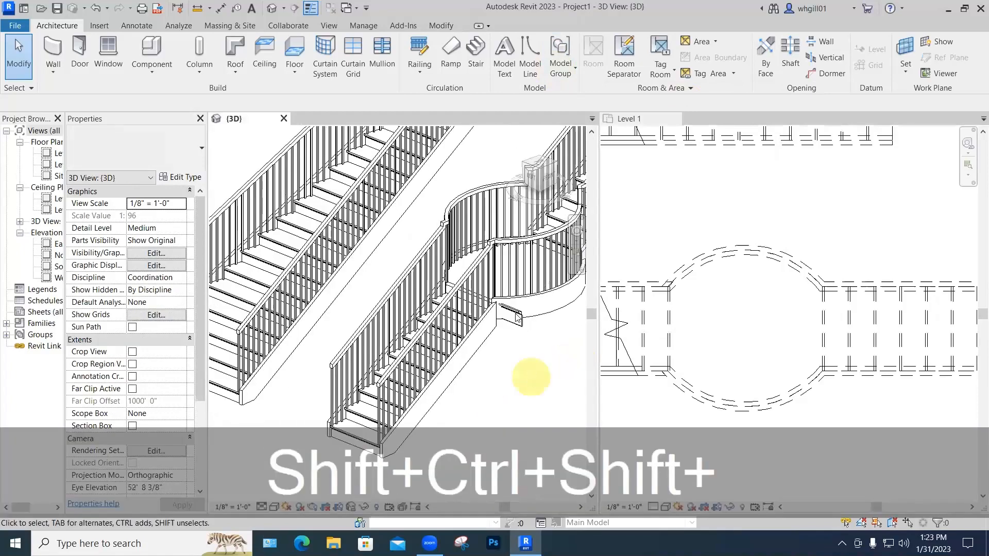
click(517, 318)
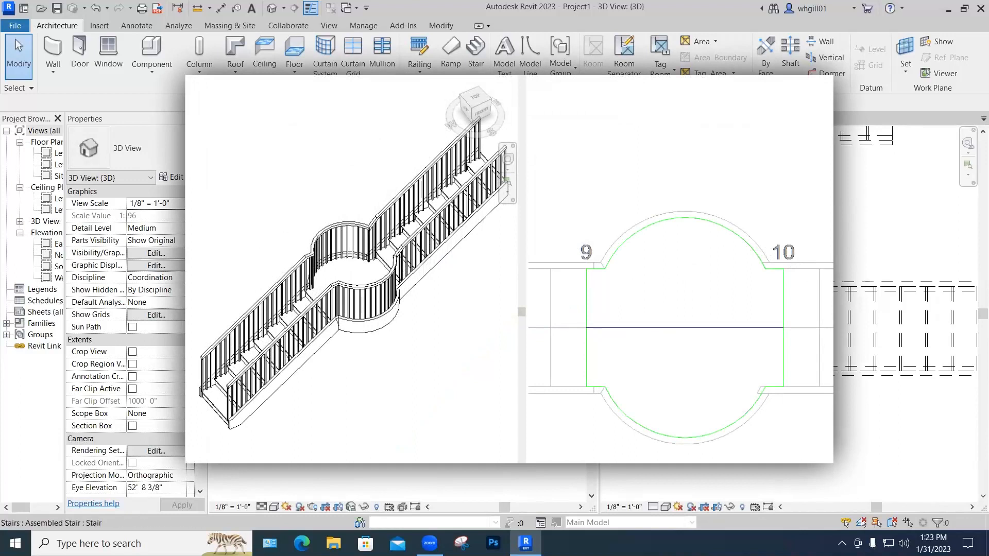
- Start a new stair in the clear area below the existing stairs on the Level 1 plan, creating its run by sketch
shift+middle_drag(360, 361, 179, 371)
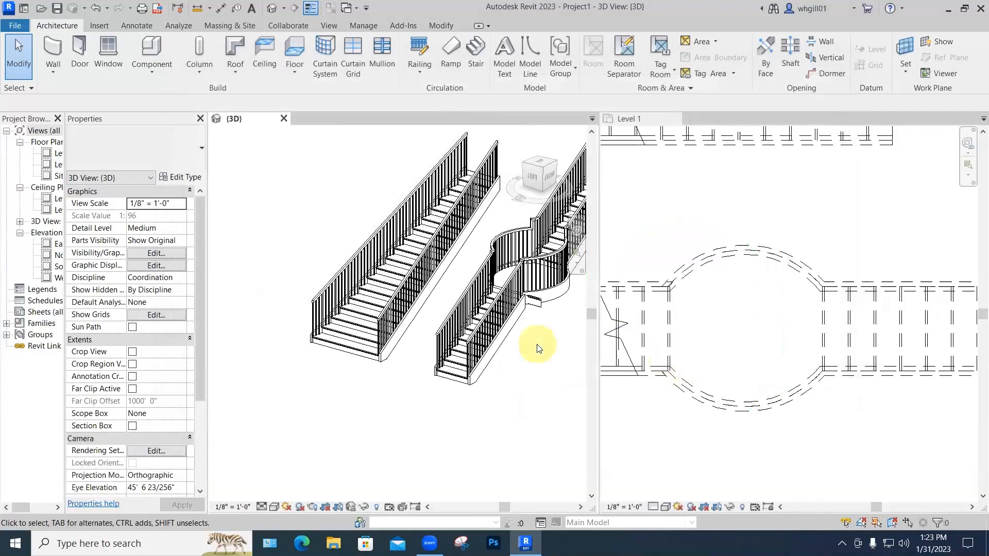
scroll(459, 351, down, 5)
shift+middle_drag(453, 342, 475, 407)
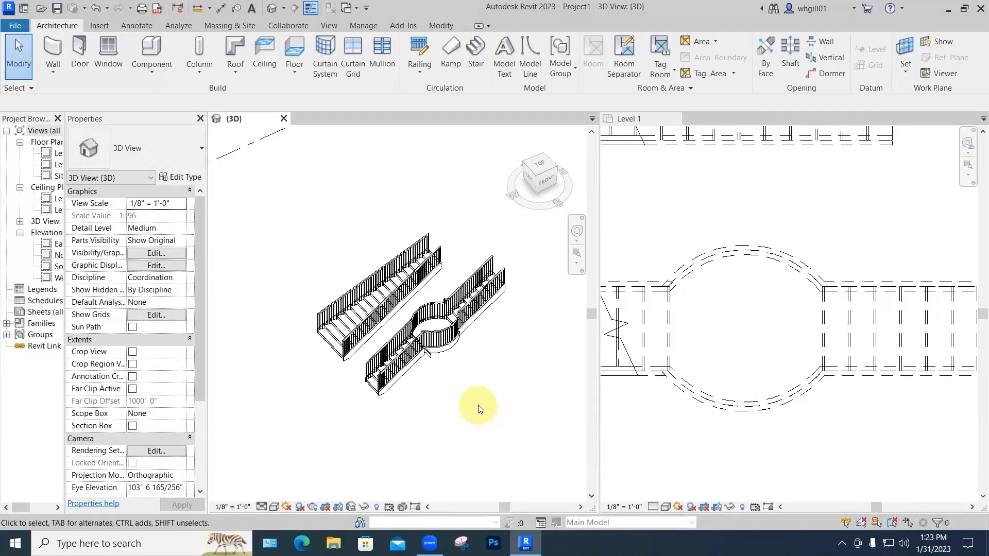
scroll(668, 356, down, 4)
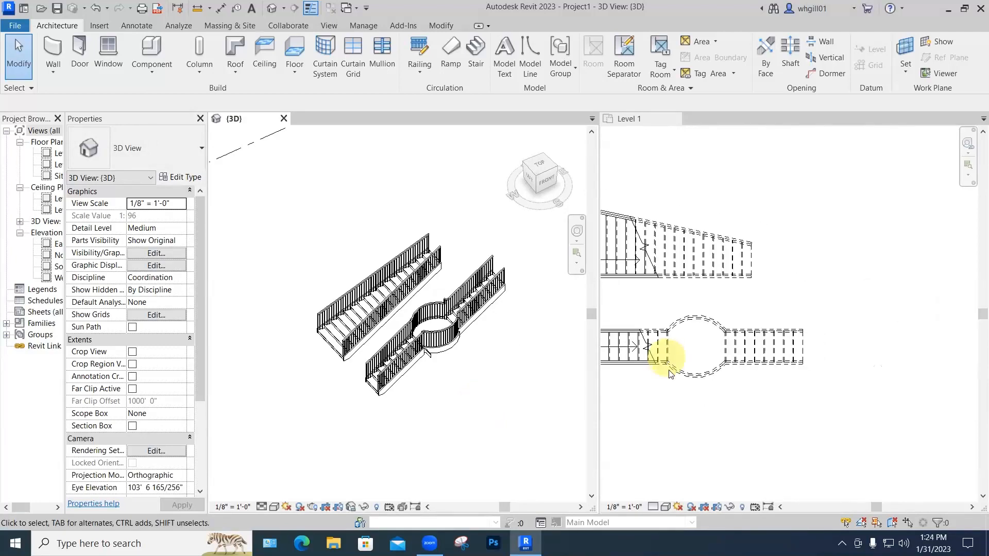
scroll(720, 360, down, 1)
middle_drag(744, 399, 784, 366)
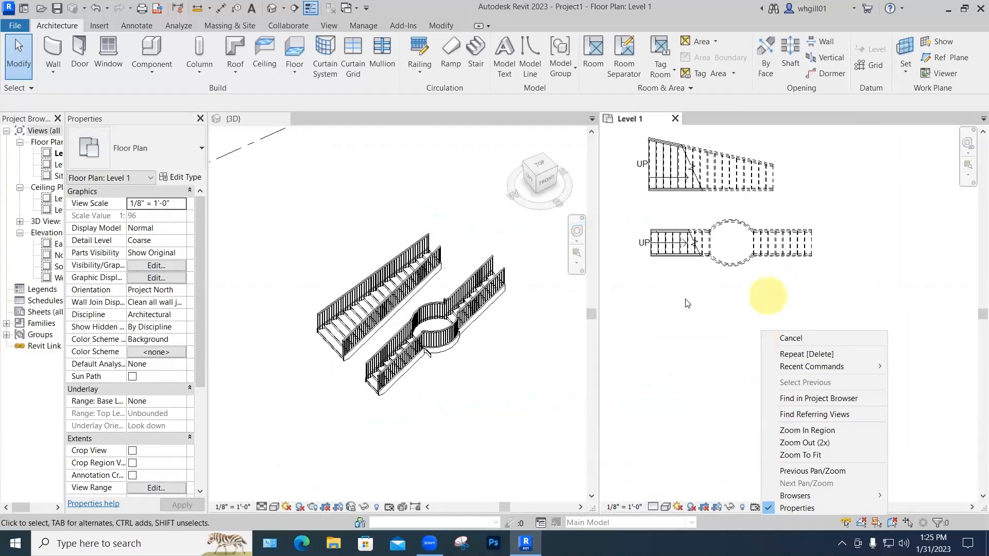
click(475, 51)
click(476, 50)
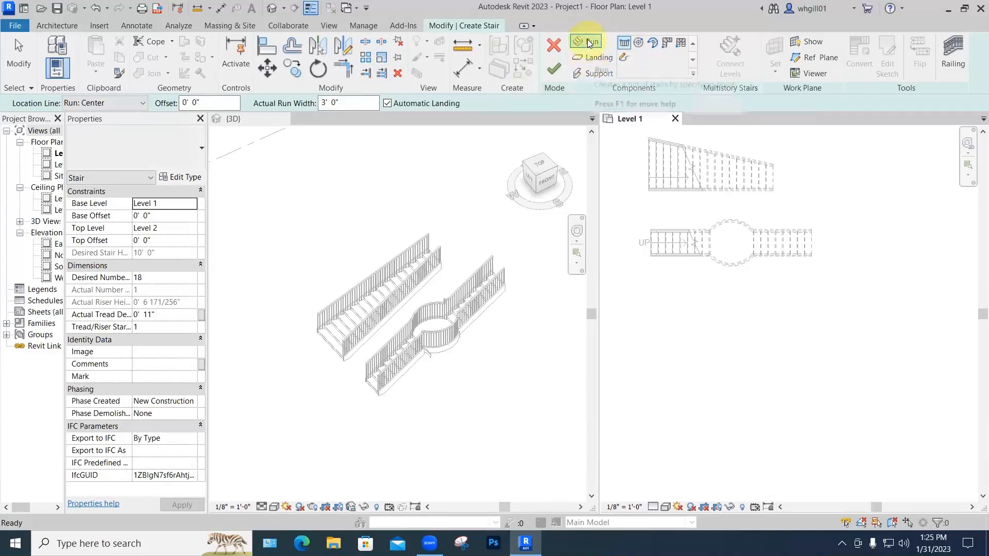
click(622, 58)
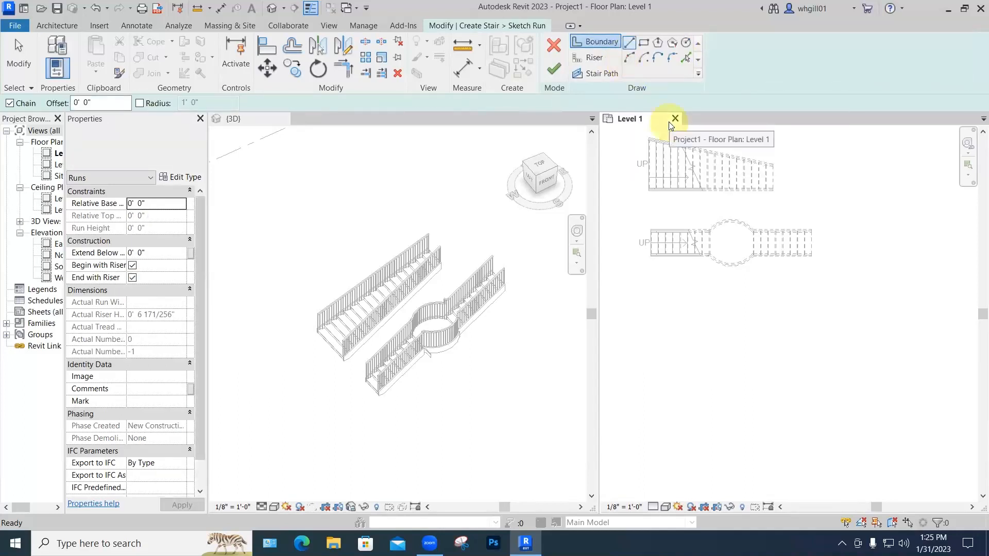
- Draw the upper boundary's first segment as a start-end-radius arc about 7' across with a radius of about 8' 8", bulging downward
click(591, 41)
click(628, 57)
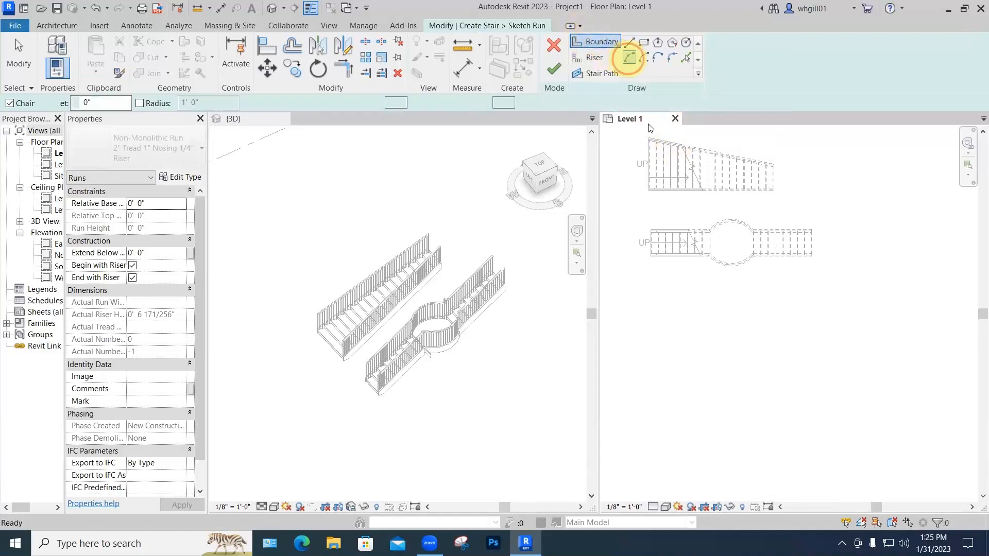
click(673, 328)
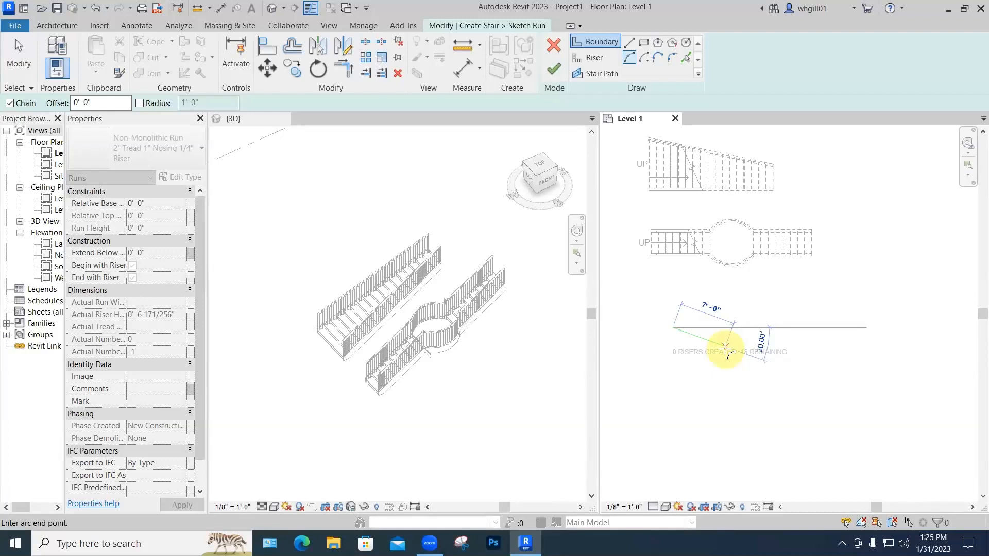
click(725, 350)
click(721, 347)
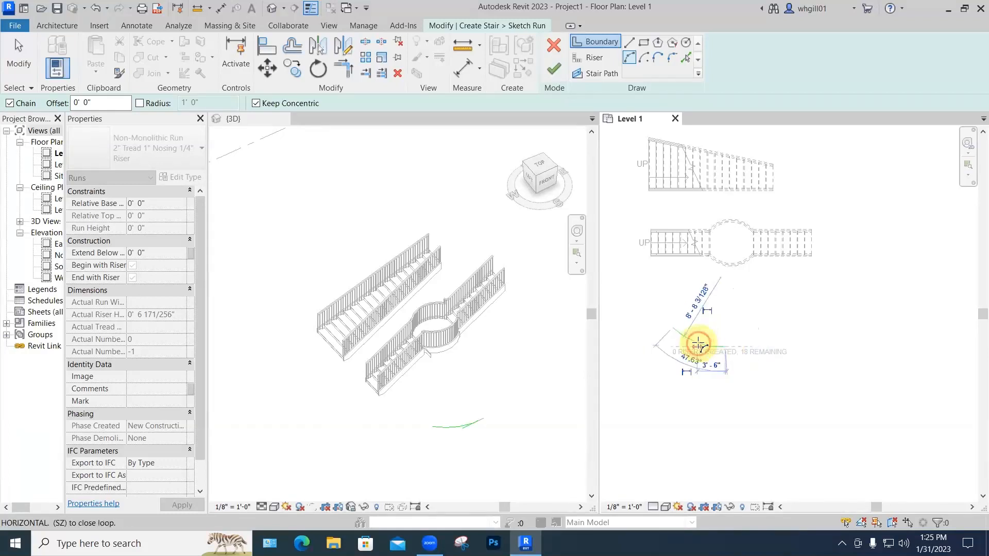
- Continue the upper boundary with a tangent arc sweeping about 33° in the opposite direction, forming an S-curve, and end the arc chain
click(657, 61)
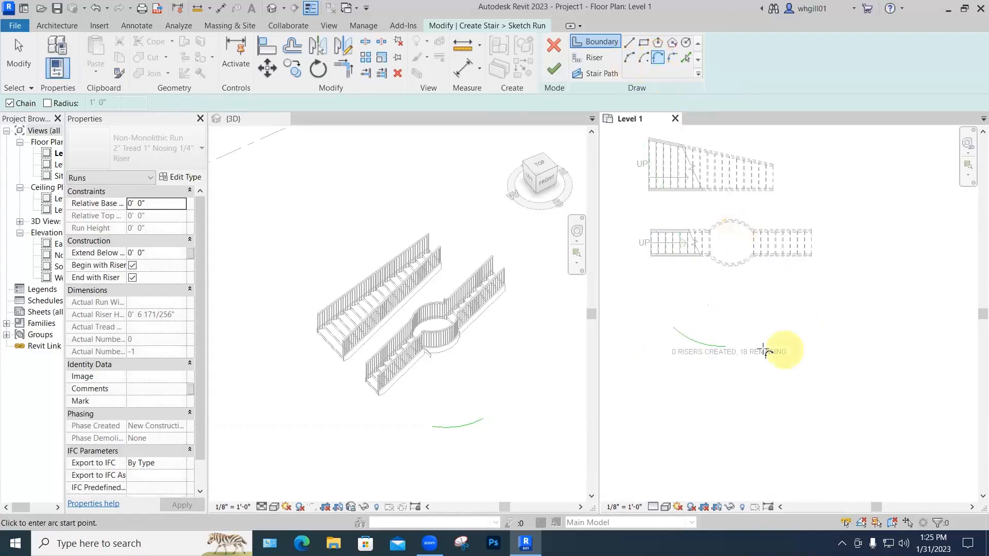
click(729, 348)
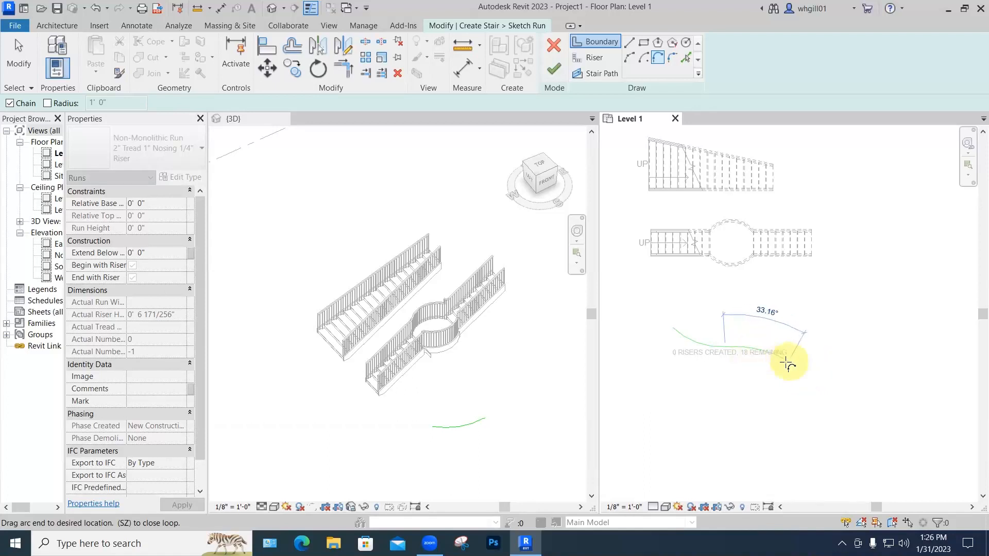
click(795, 361)
click(826, 361)
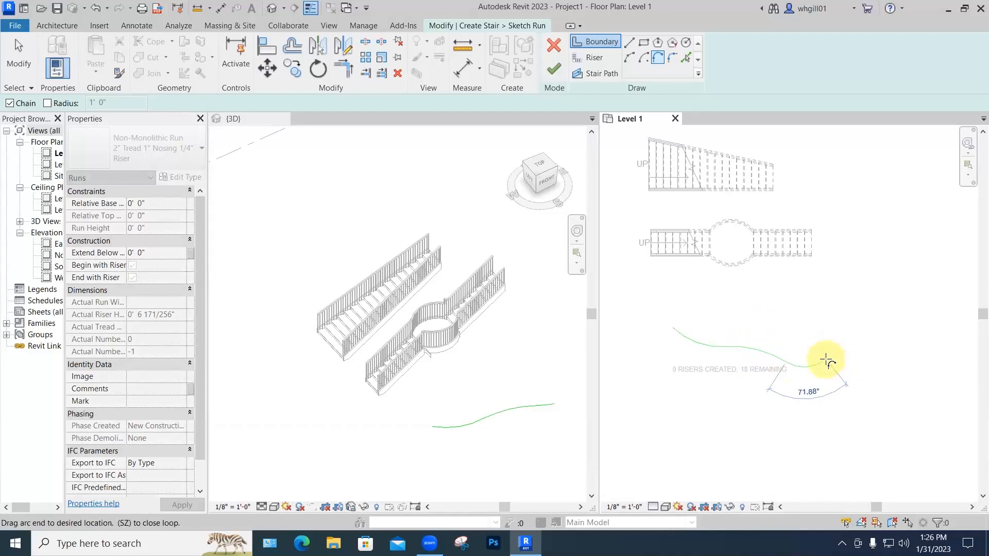
key(Escape)
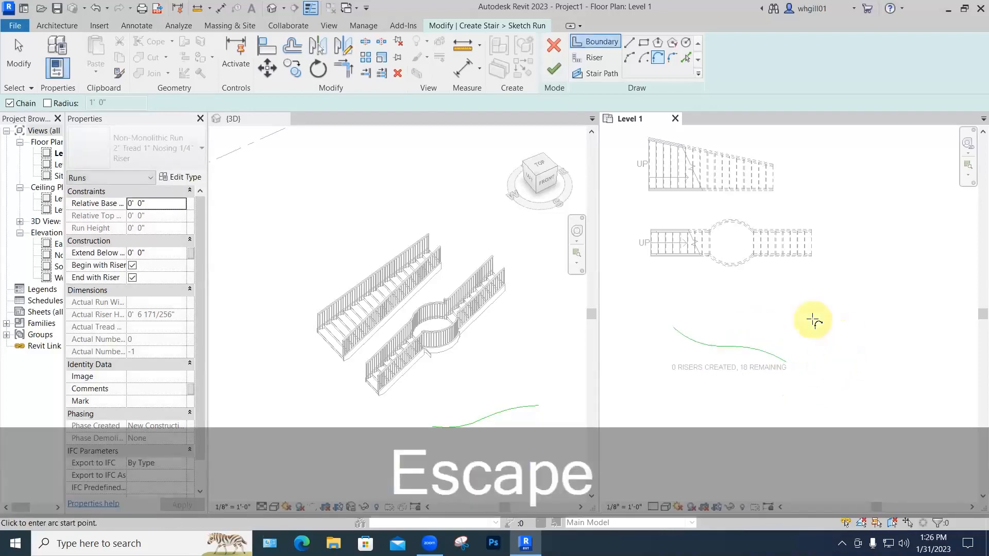
middle_drag(819, 316, 810, 294)
right_click(810, 294)
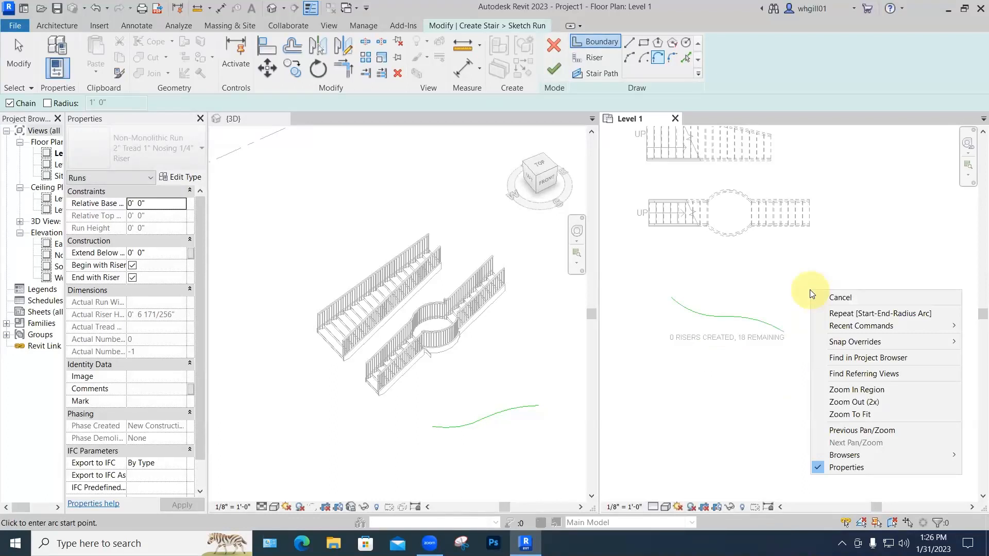
- Draw a nearly horizontal straight boundary line about 16' long below the S-curve, and try to finish the run sketch
click(598, 43)
click(626, 46)
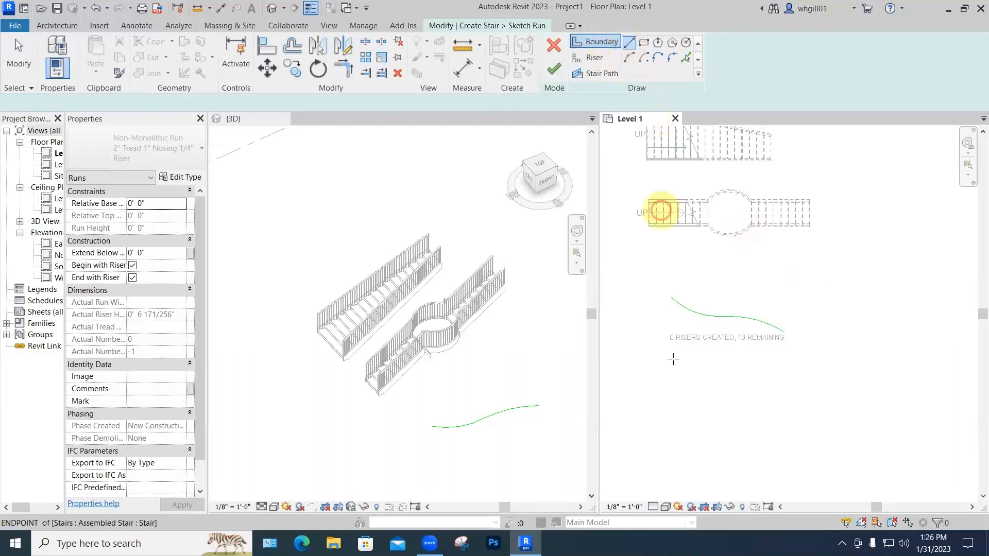
click(657, 363)
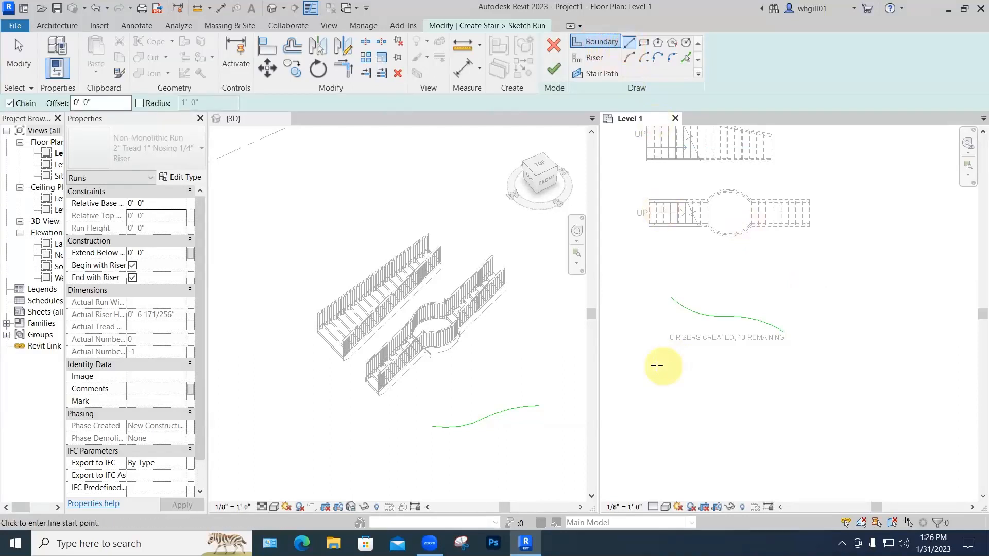
click(783, 359)
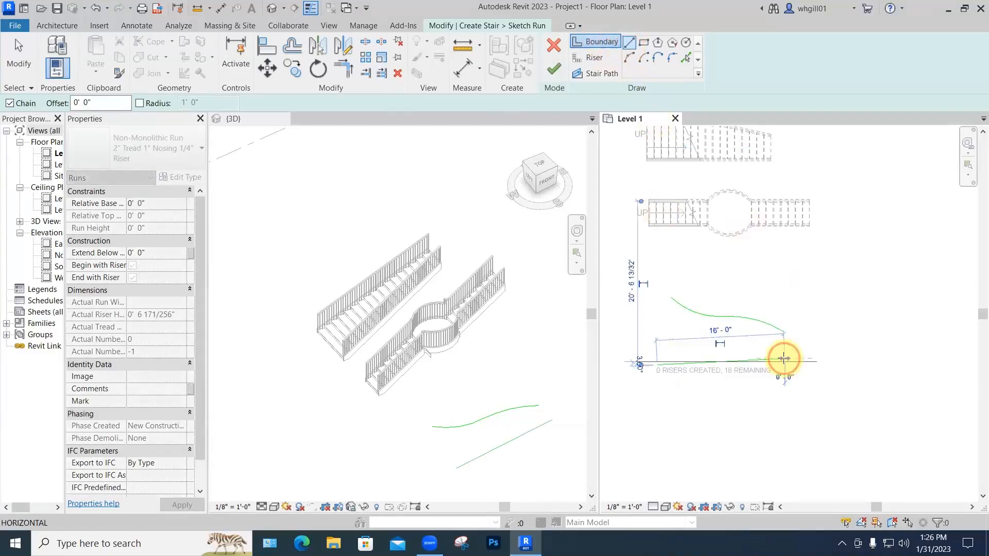
click(553, 68)
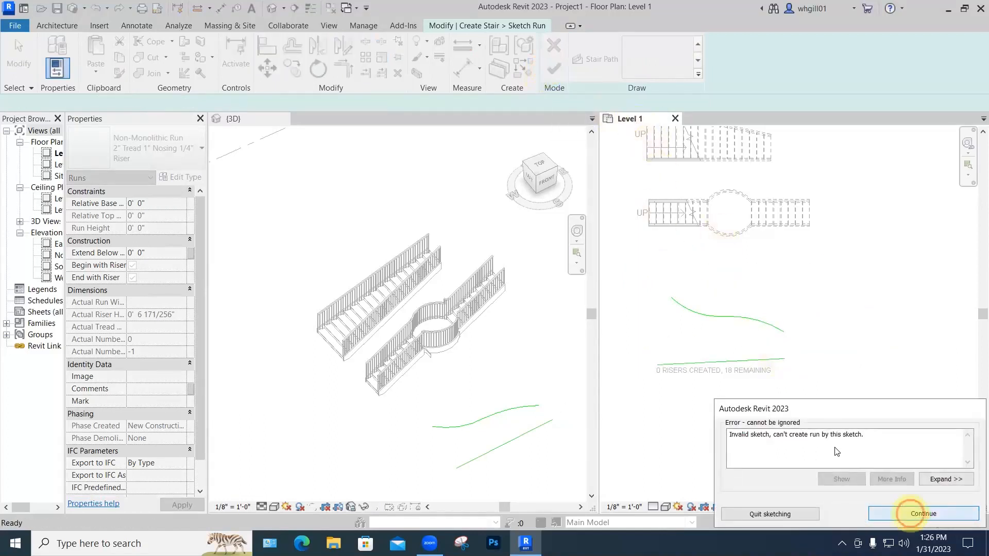
click(909, 513)
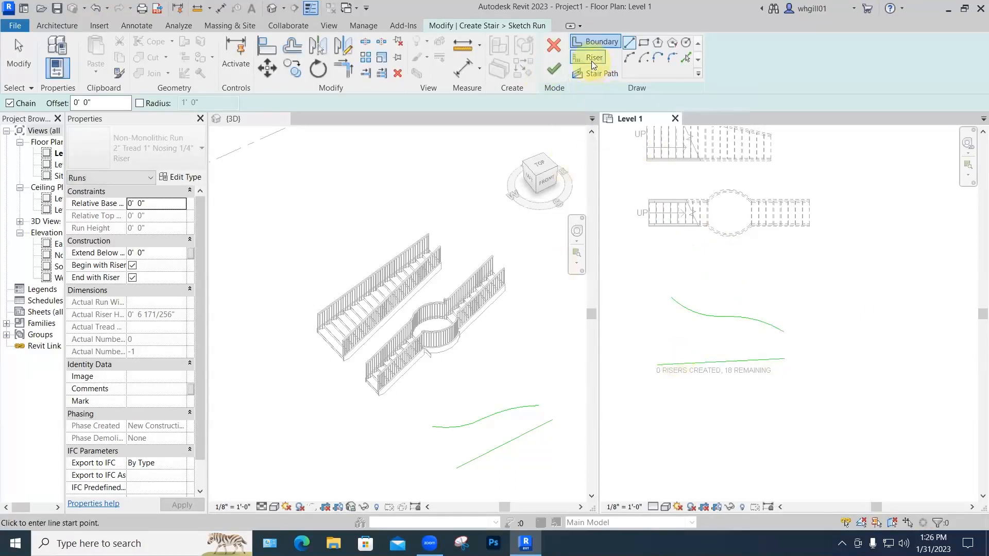
- Draw the first riser line between the left ends of the straight boundary and the curved boundary
click(592, 60)
click(655, 363)
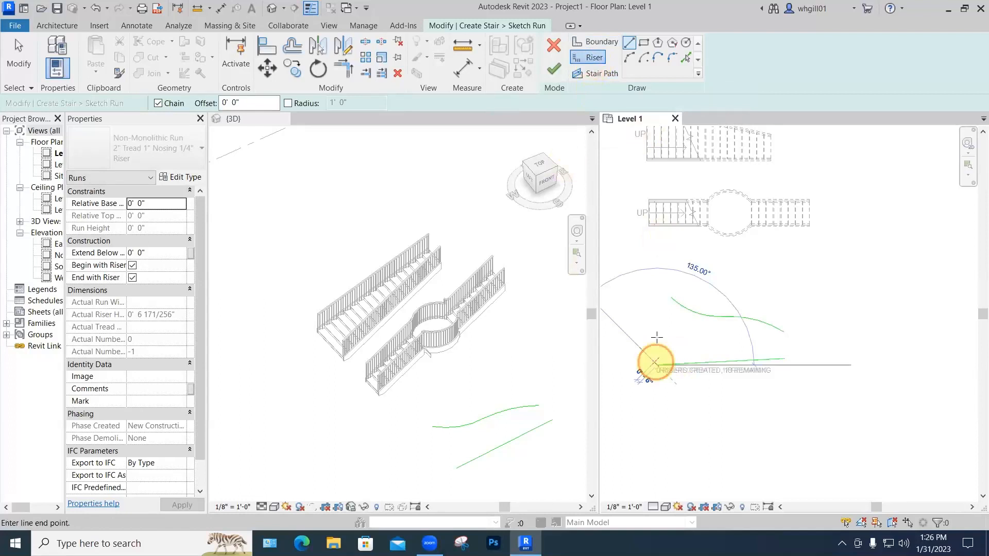
click(669, 298)
key(Escape)
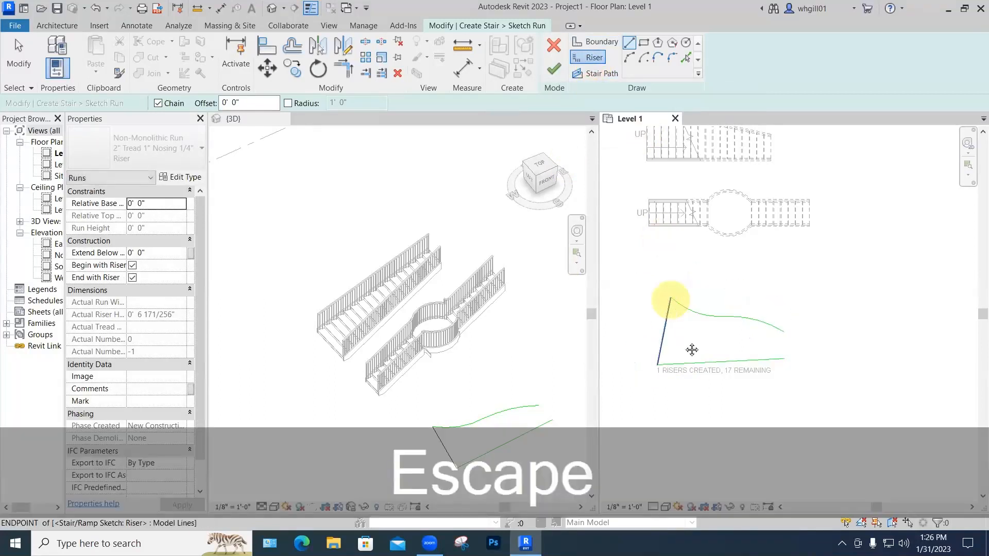
key(Escape)
- Offset the first riser with copies repeatedly at 11" spacing along the run until all 18 risers are sketched
scroll(684, 298, up, 1)
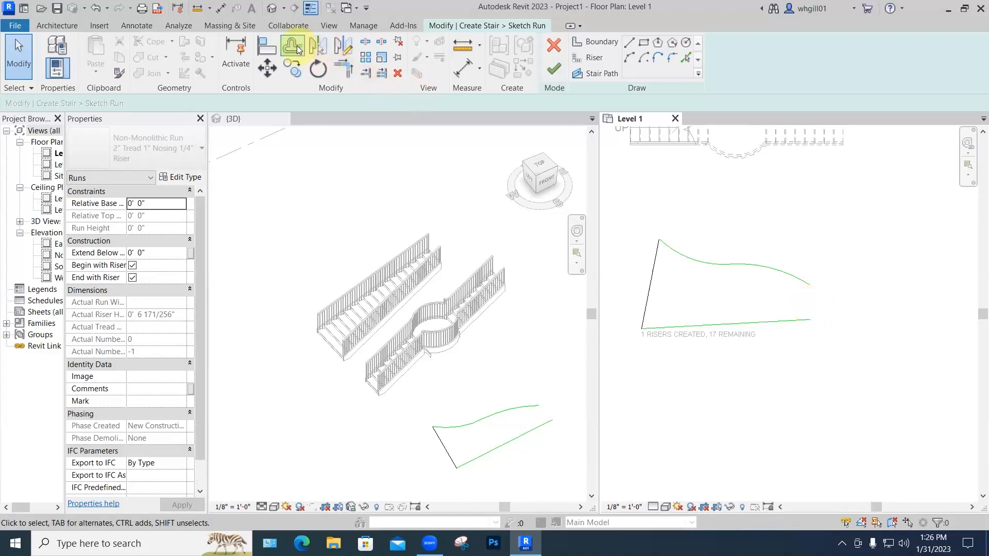
click(297, 46)
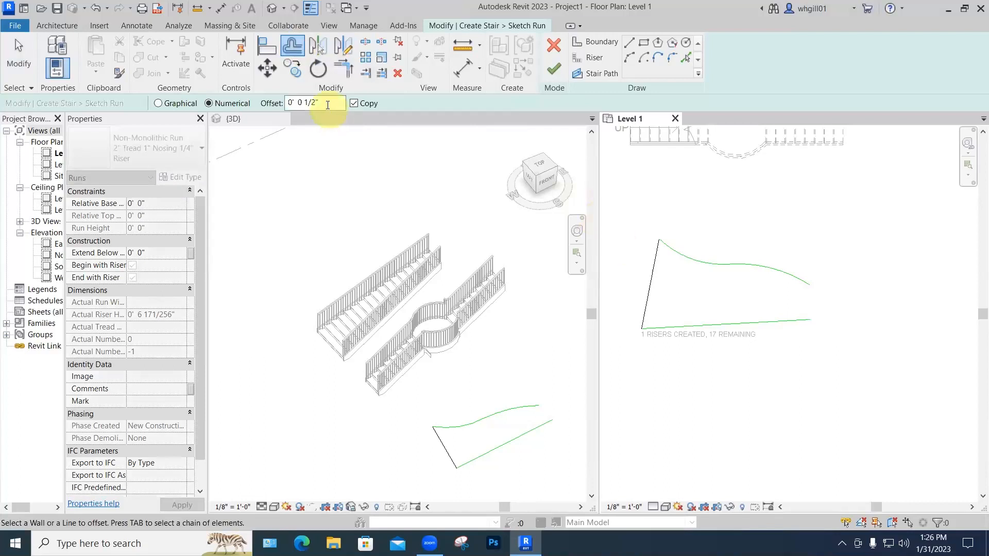
drag(327, 105, 280, 108)
text(11)
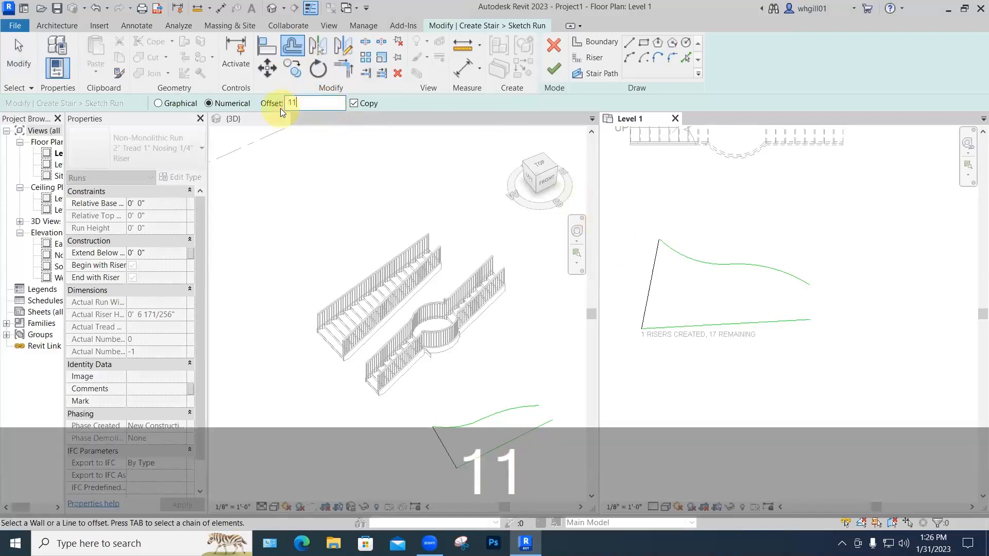
text(")
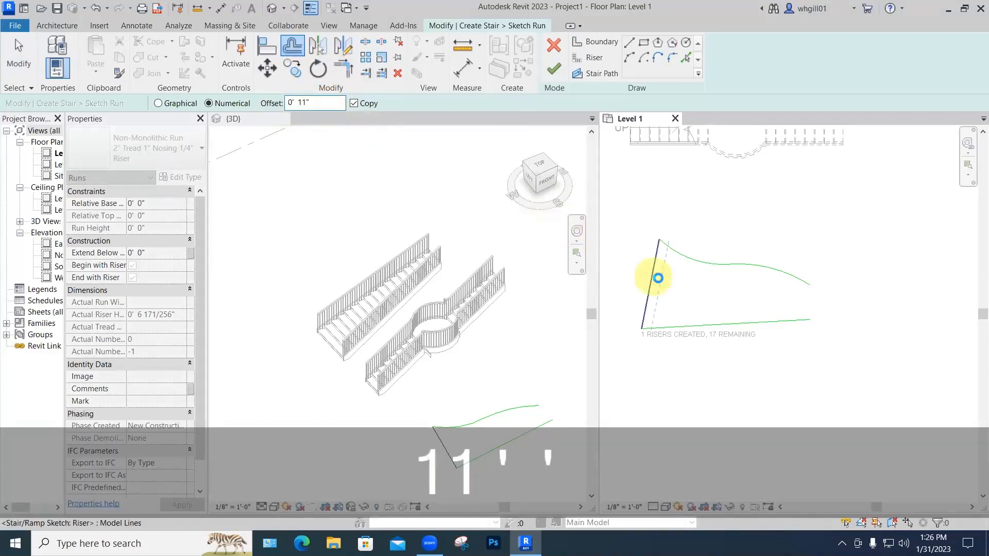
click(659, 278)
click(662, 279)
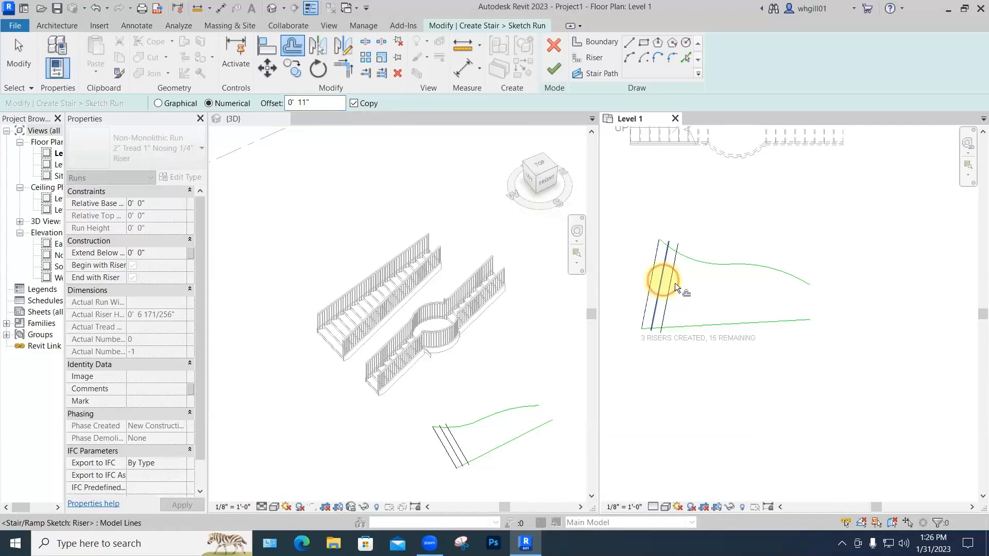
click(675, 284)
click(682, 286)
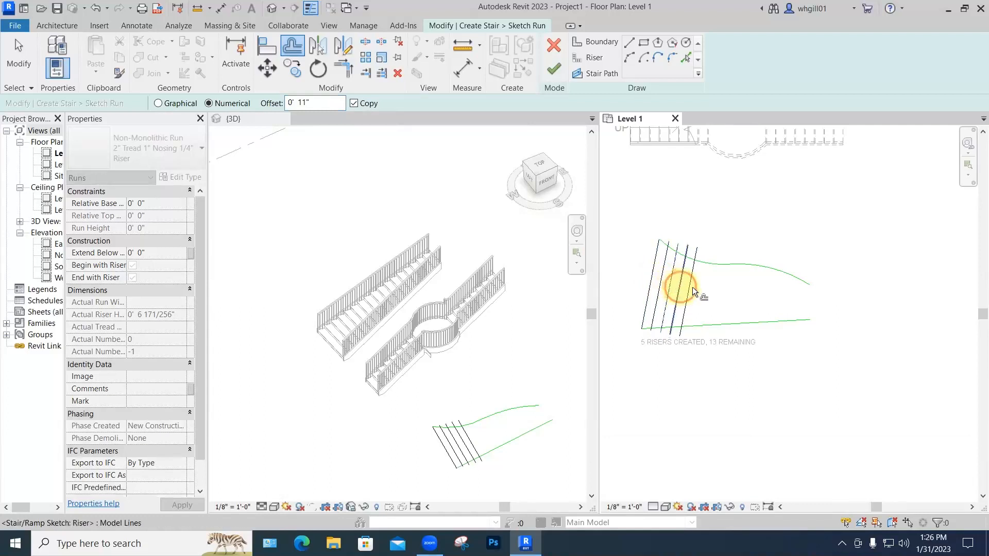
click(692, 286)
click(701, 288)
click(710, 290)
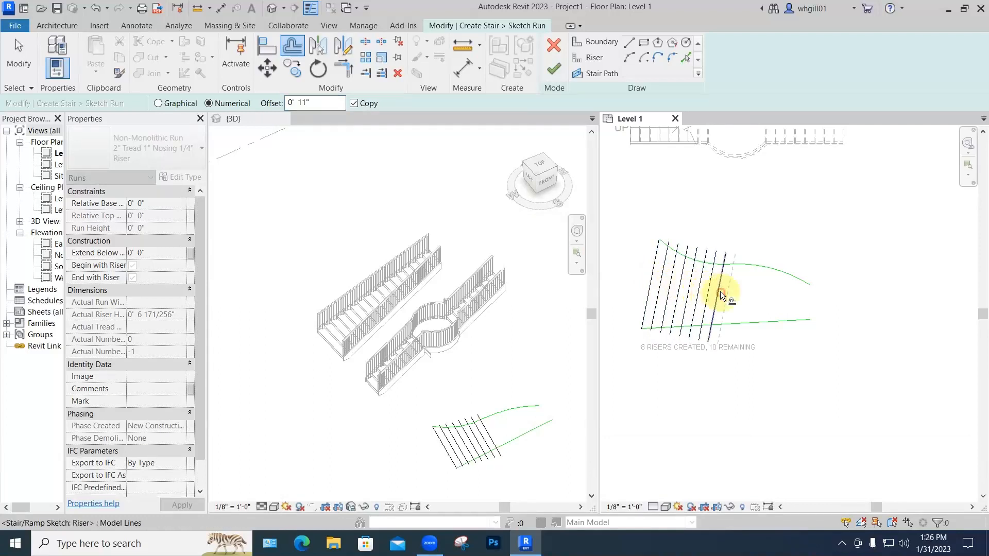
click(720, 293)
click(728, 293)
click(733, 294)
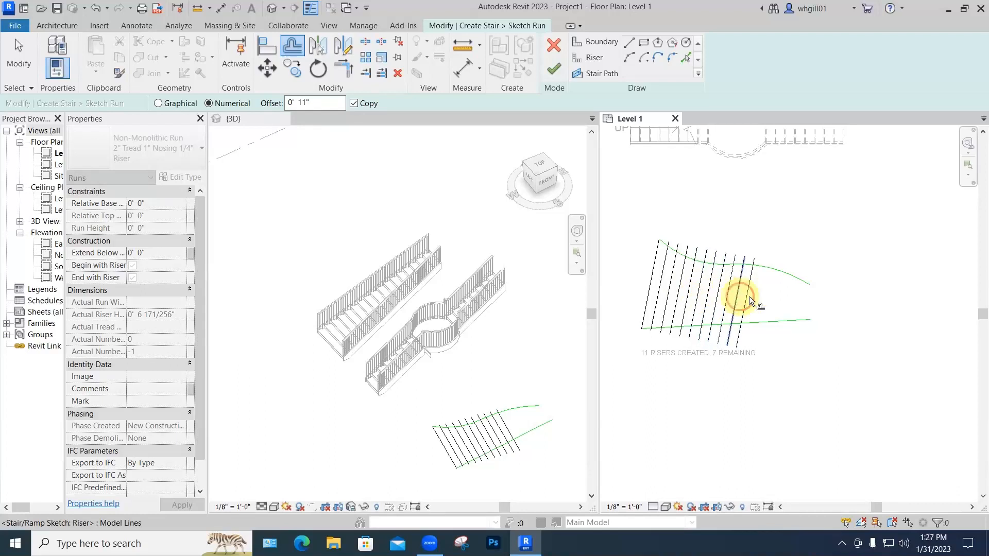
click(749, 298)
click(756, 298)
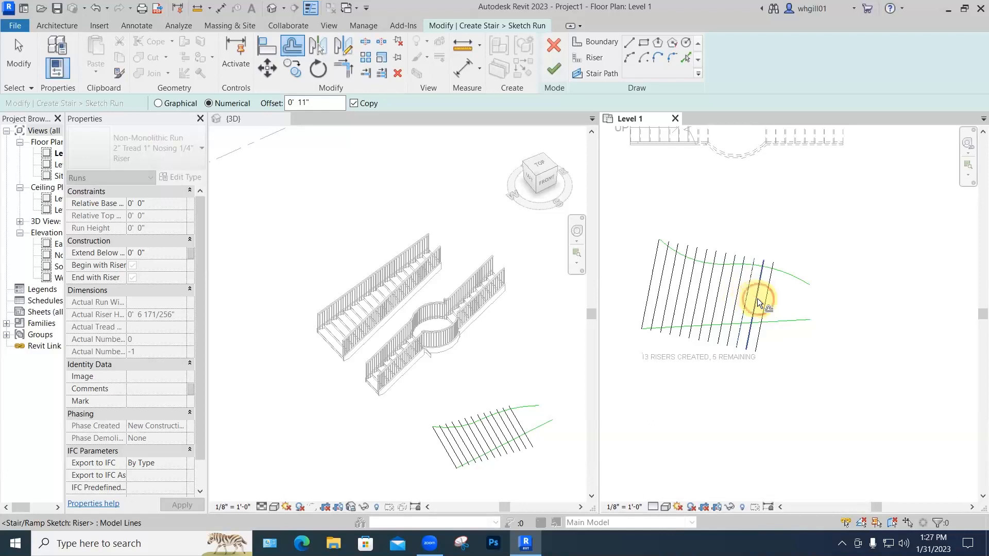
click(771, 300)
click(782, 302)
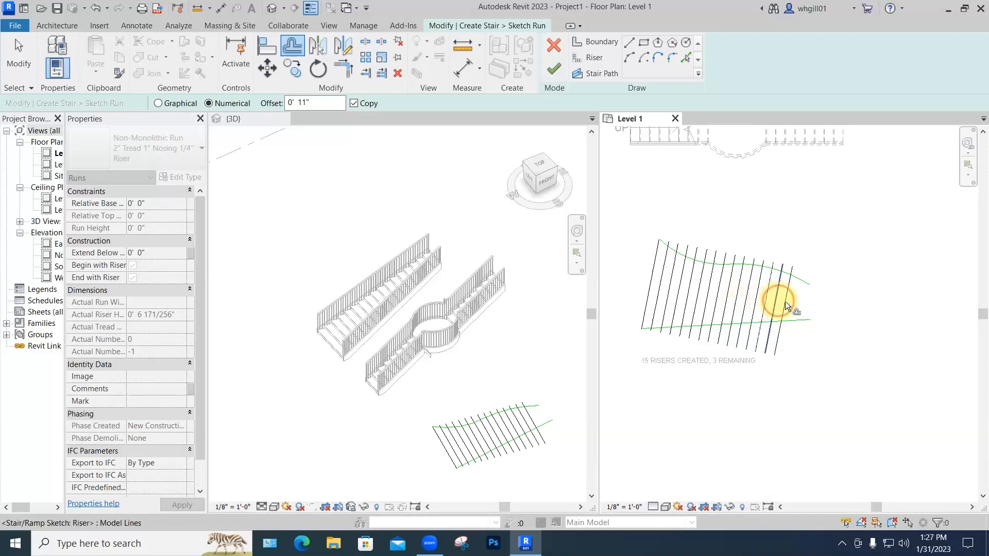
click(788, 302)
click(798, 304)
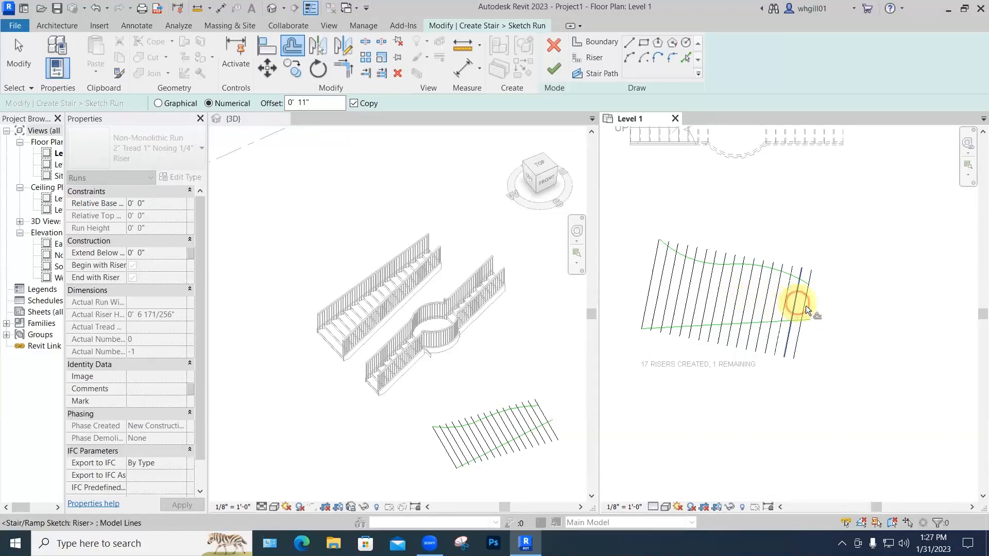
click(806, 305)
key(Escape)
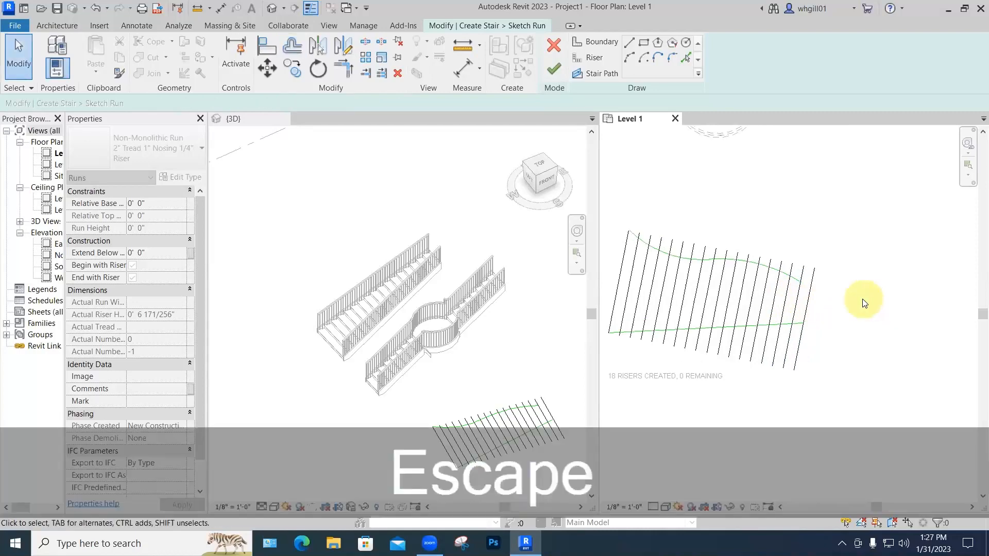
- Extend the right end of the curved upper boundary to the last riser line
scroll(839, 289, up, 4)
click(742, 268)
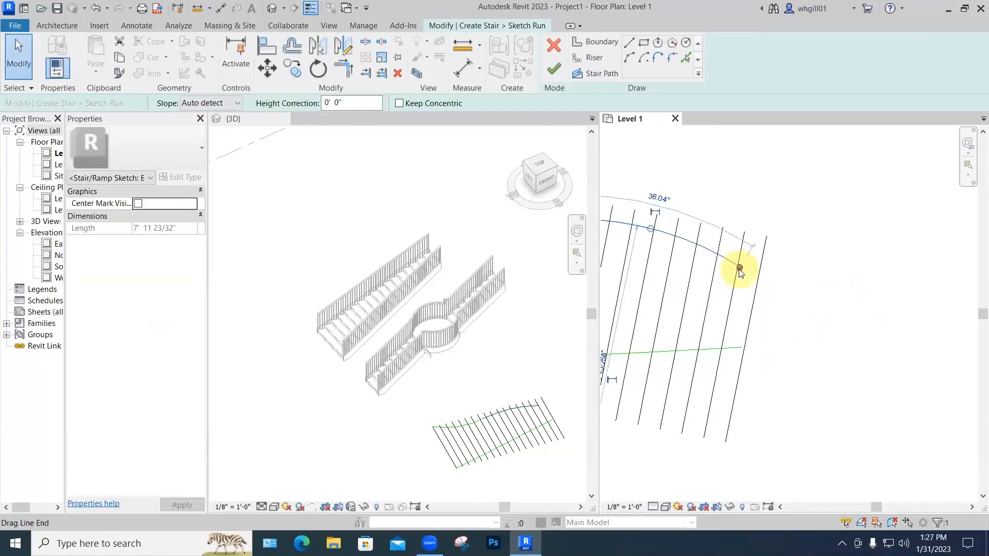
drag(740, 268, 754, 281)
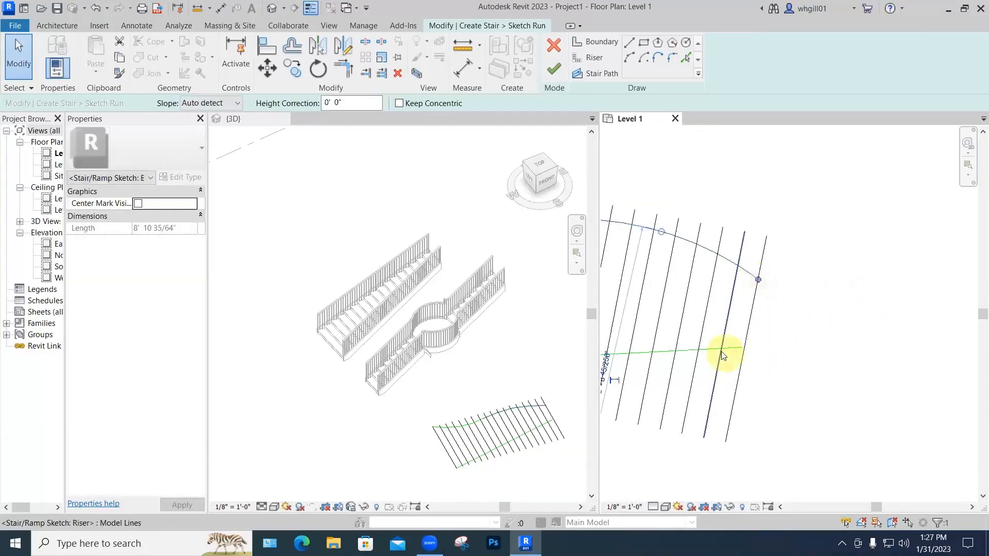
- Extend the right end of the straight lower boundary to the last riser line
click(747, 349)
key(Escape)
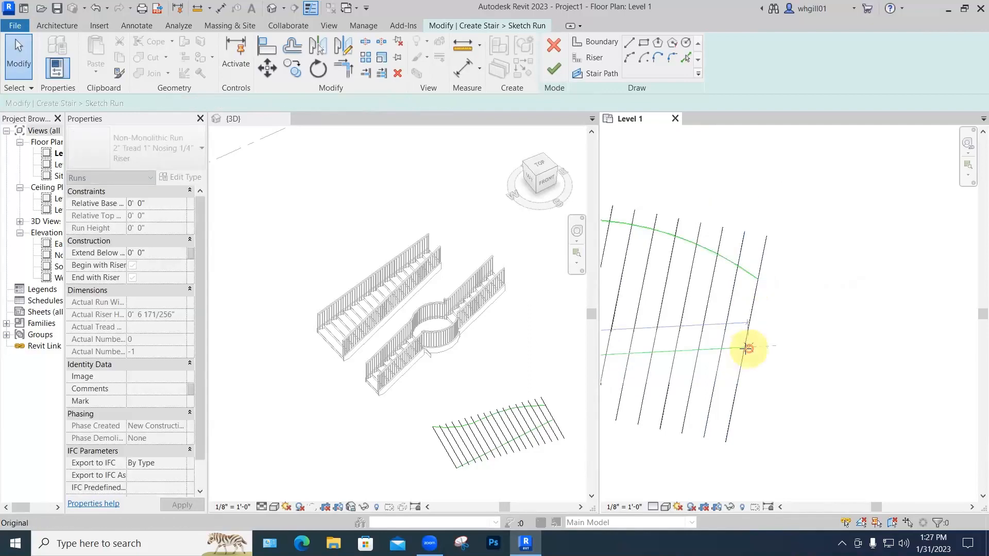
scroll(790, 353, down, 2)
middle_drag(861, 331, 988, 305)
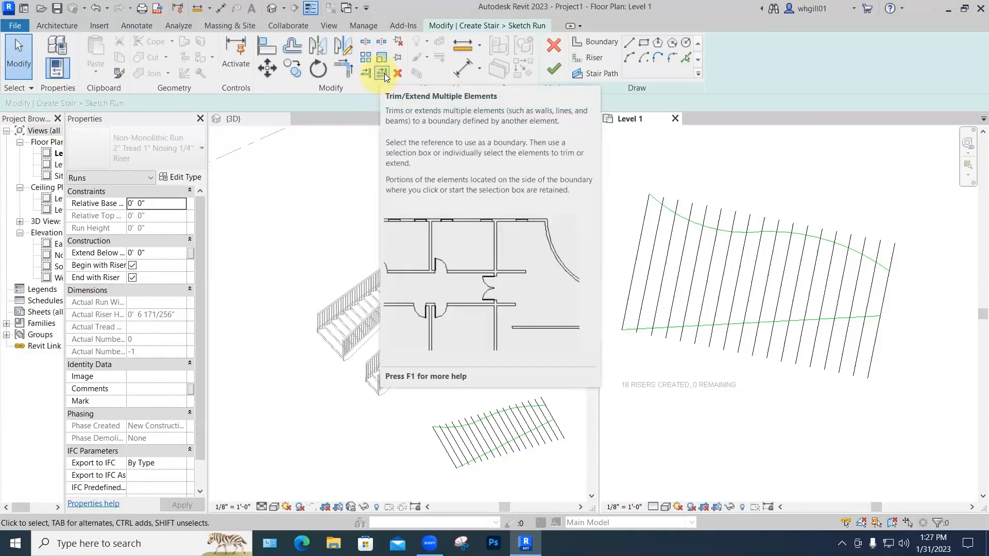
- Trim the upper ends of the risers crossing the left arc of the curved boundary back to that arc
click(380, 74)
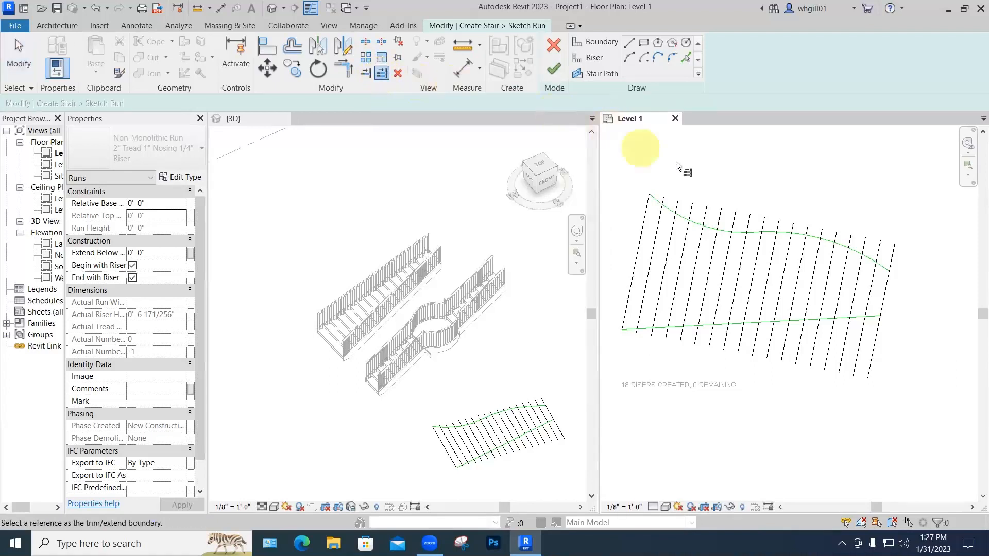
click(680, 219)
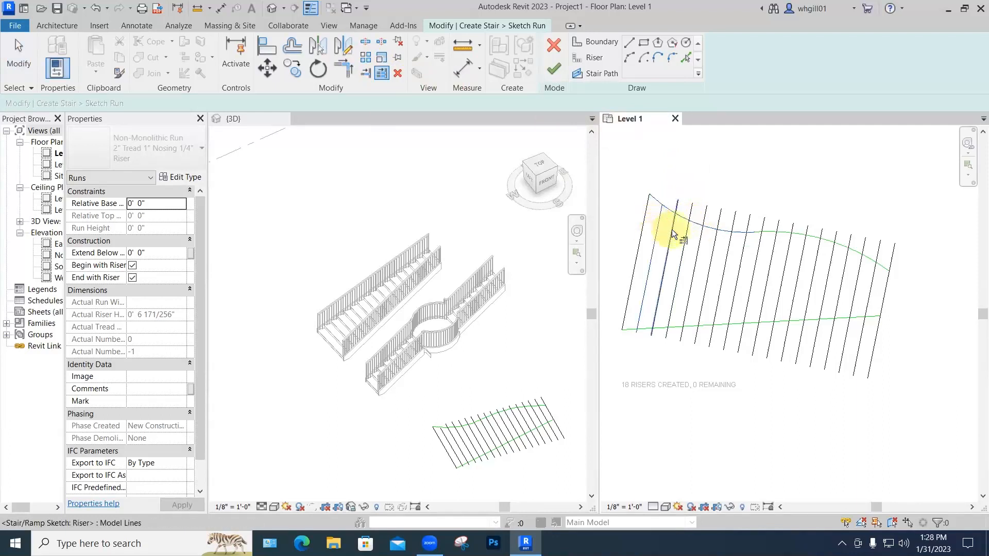
click(672, 230)
click(685, 238)
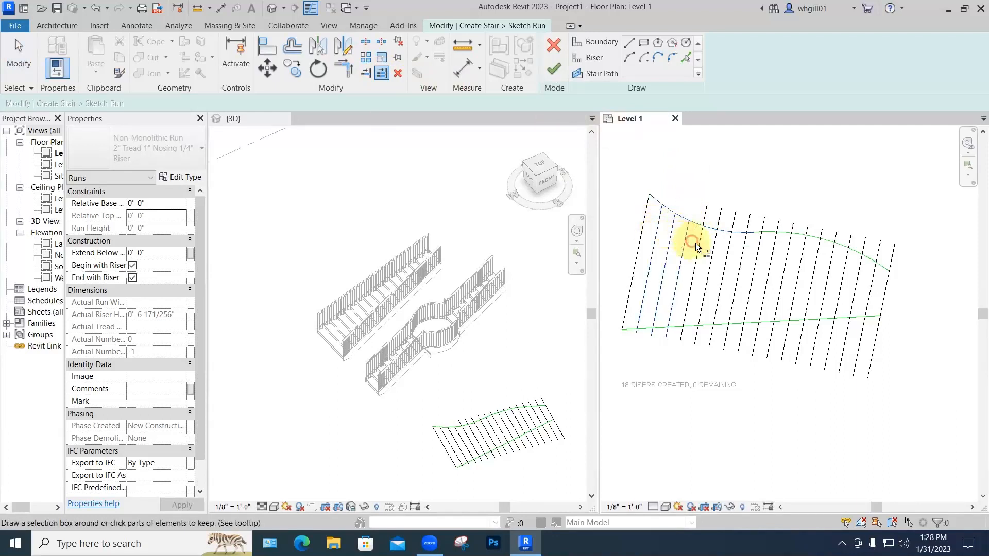
click(696, 242)
click(711, 247)
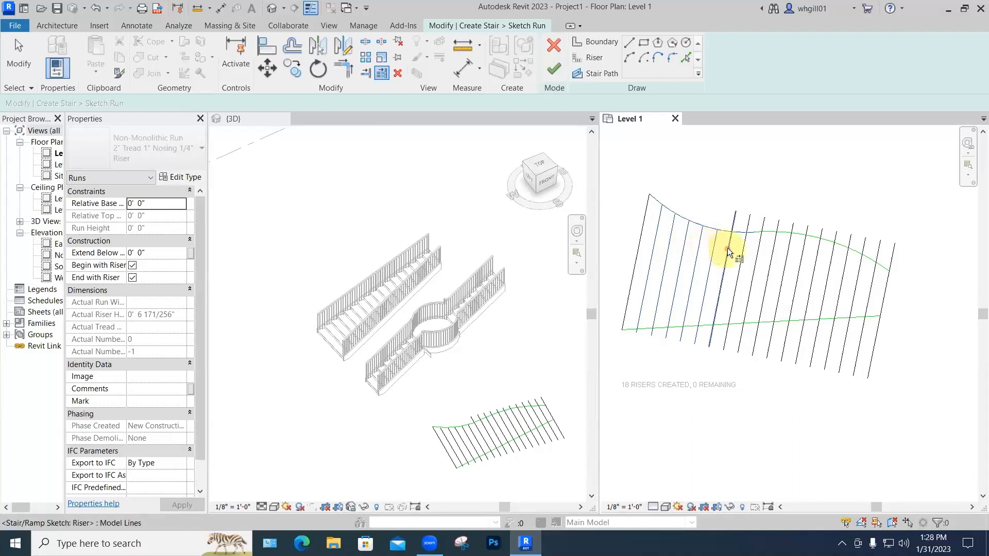
click(729, 248)
click(741, 248)
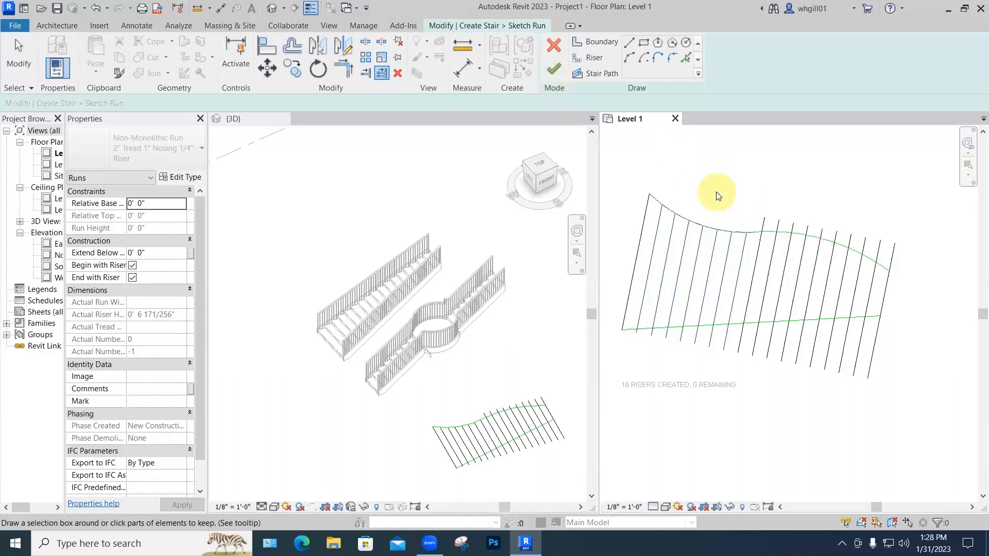
key(Escape)
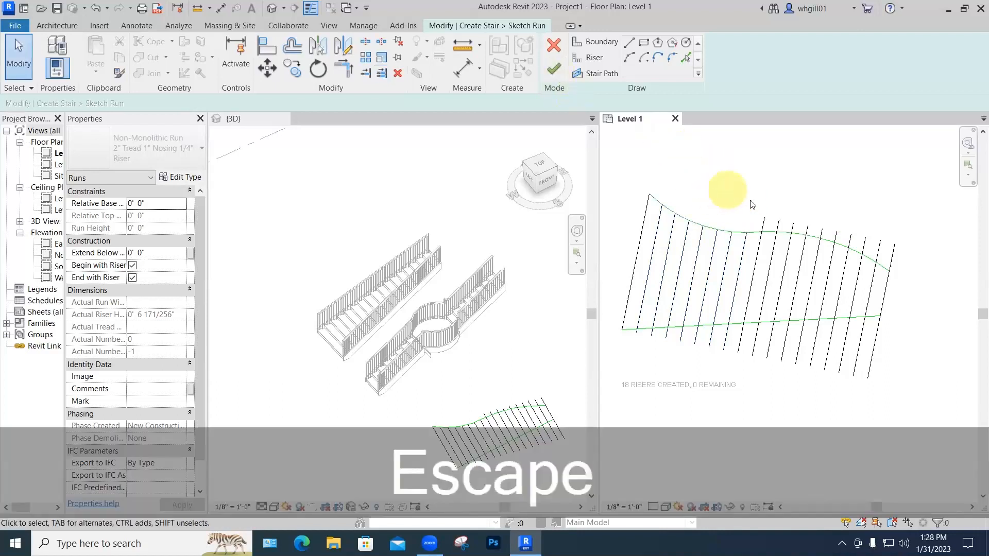
- Trim the upper ends of the remaining risers to the right arc of the curved boundary, through the last riser
click(382, 73)
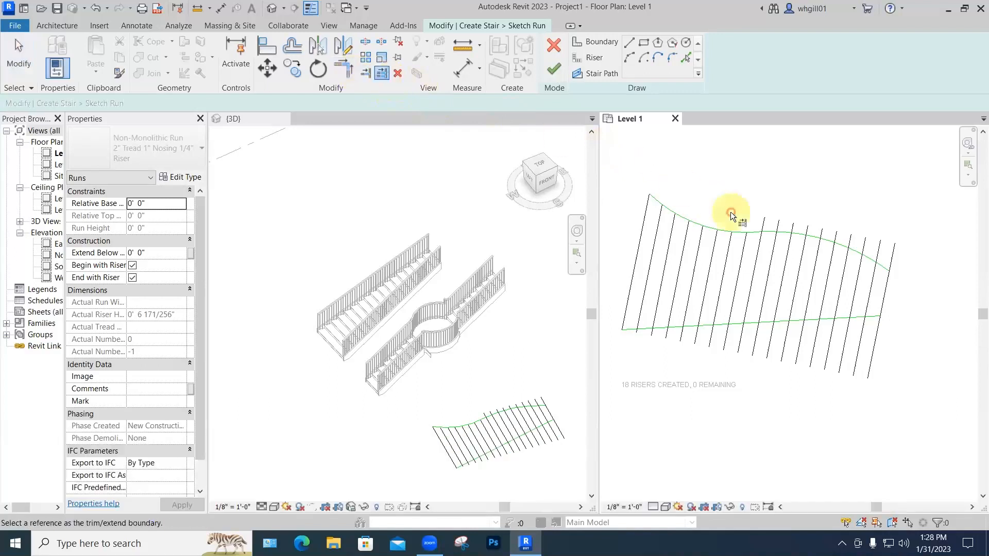
click(764, 232)
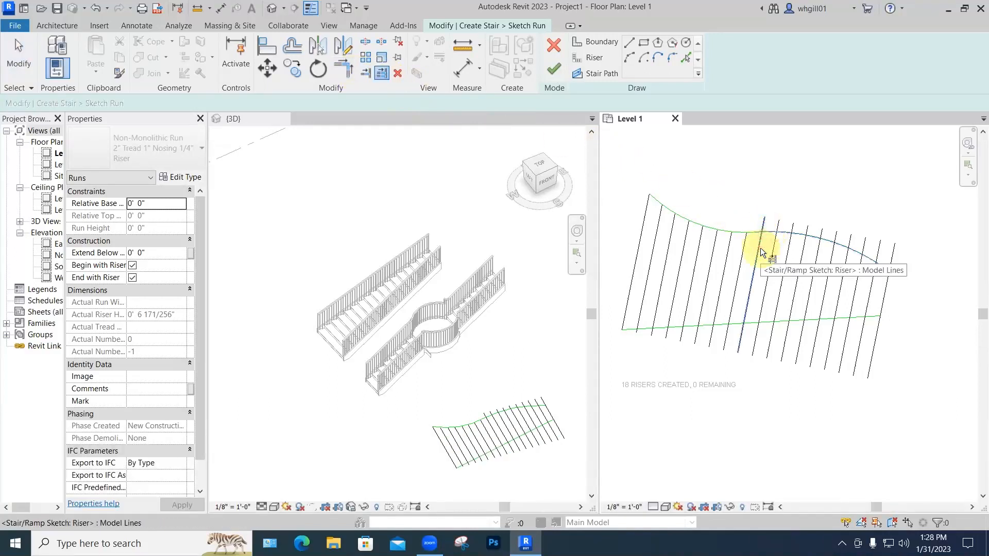
click(761, 249)
click(774, 242)
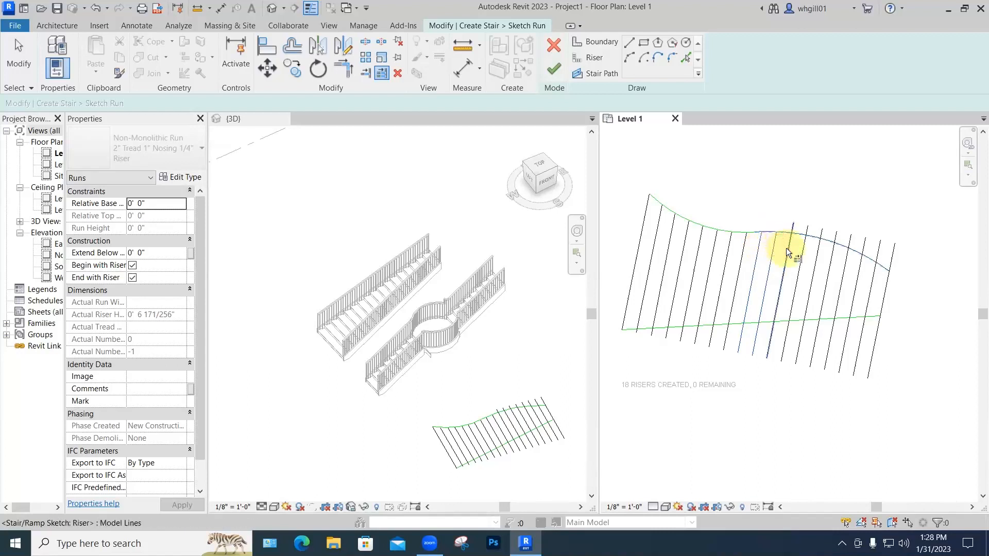
click(786, 248)
click(800, 249)
click(814, 255)
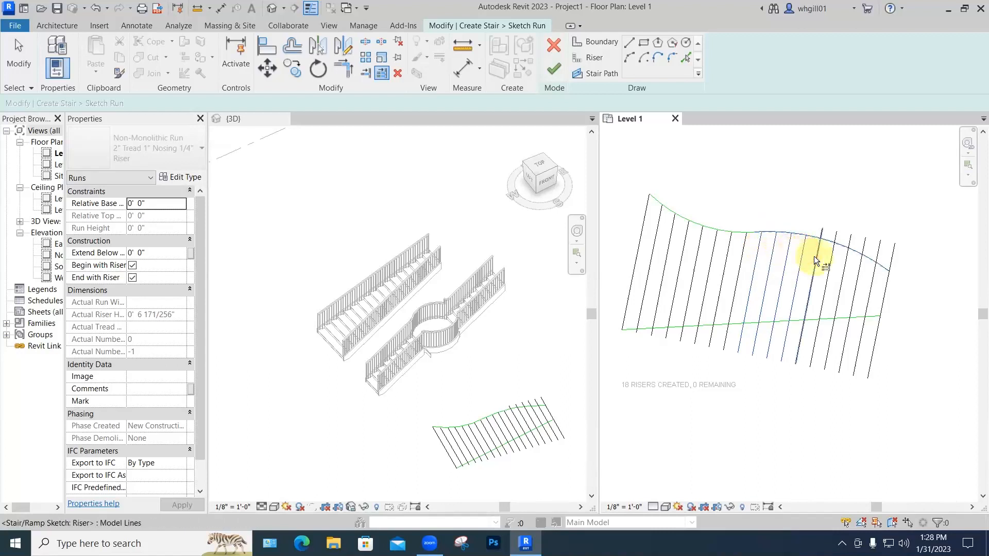
click(835, 272)
click(847, 279)
click(864, 283)
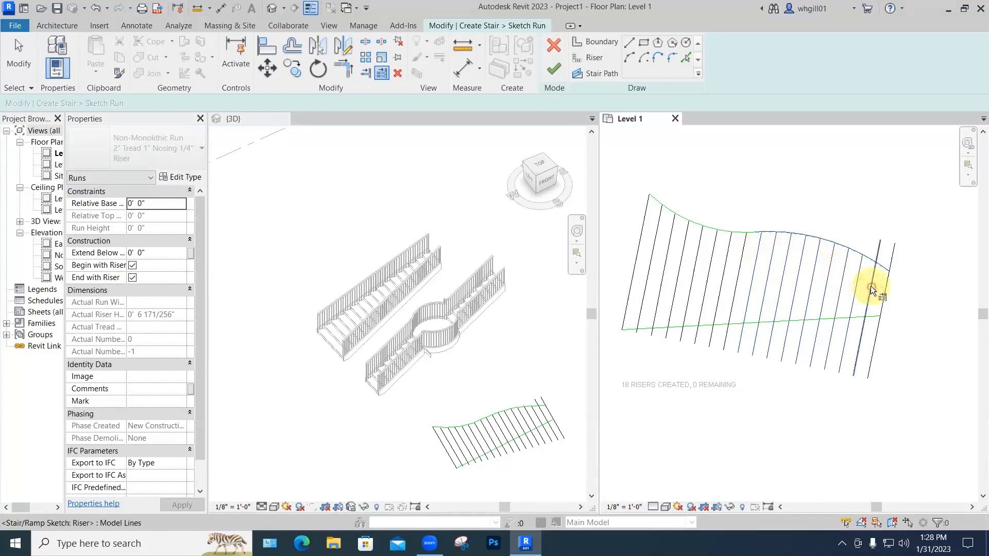
click(870, 285)
click(884, 291)
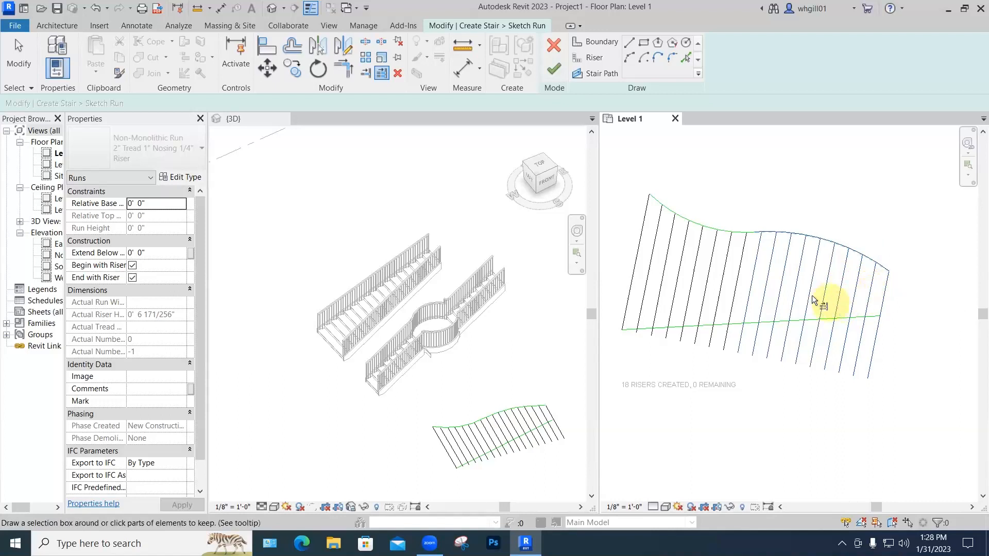
key(Escape)
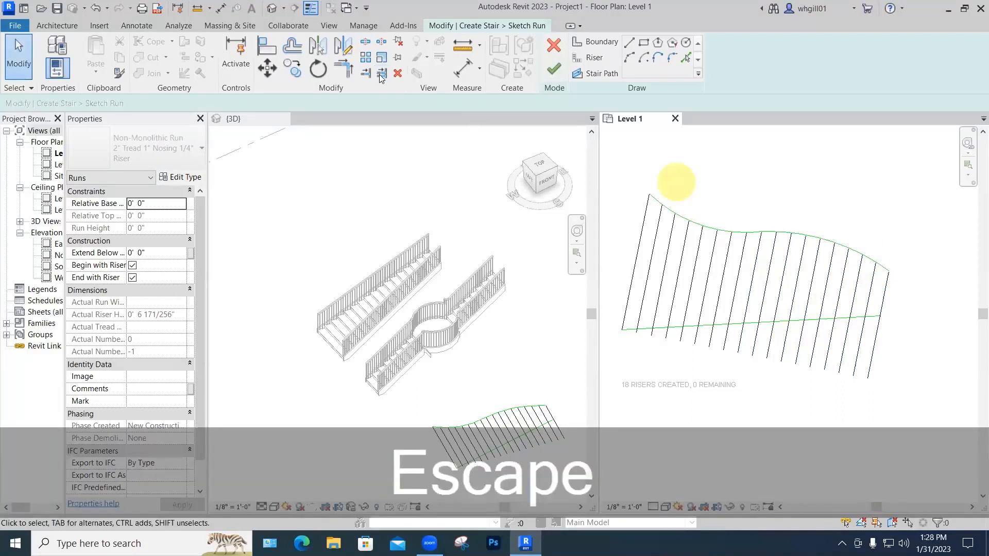
- Trim the lower ends of the second through seventh risers to the straight lower boundary
click(382, 75)
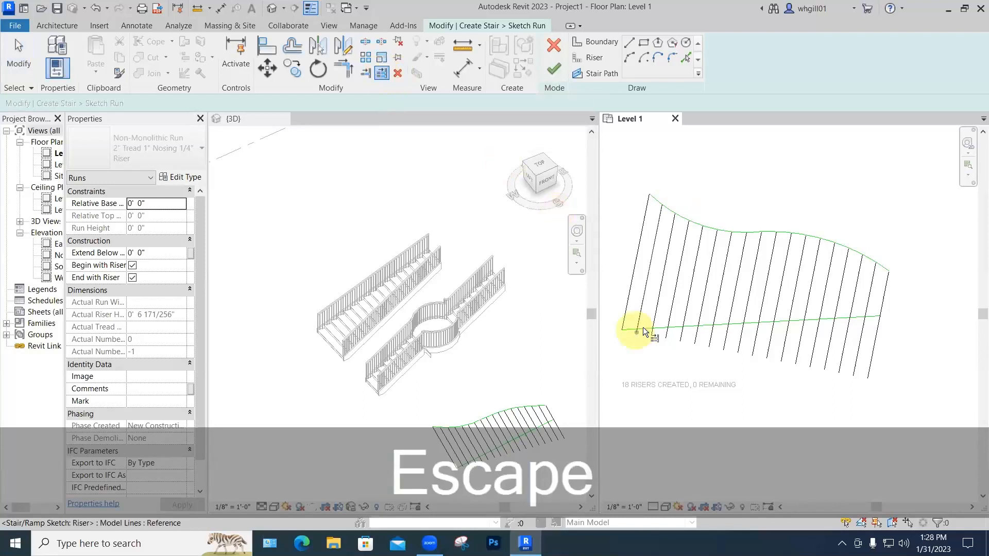
click(643, 330)
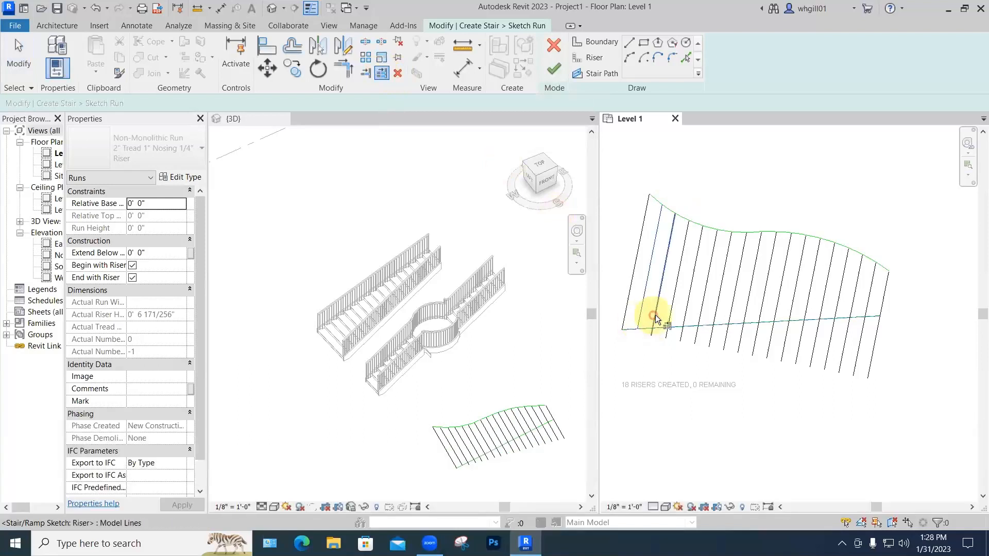
click(655, 314)
click(671, 313)
click(685, 311)
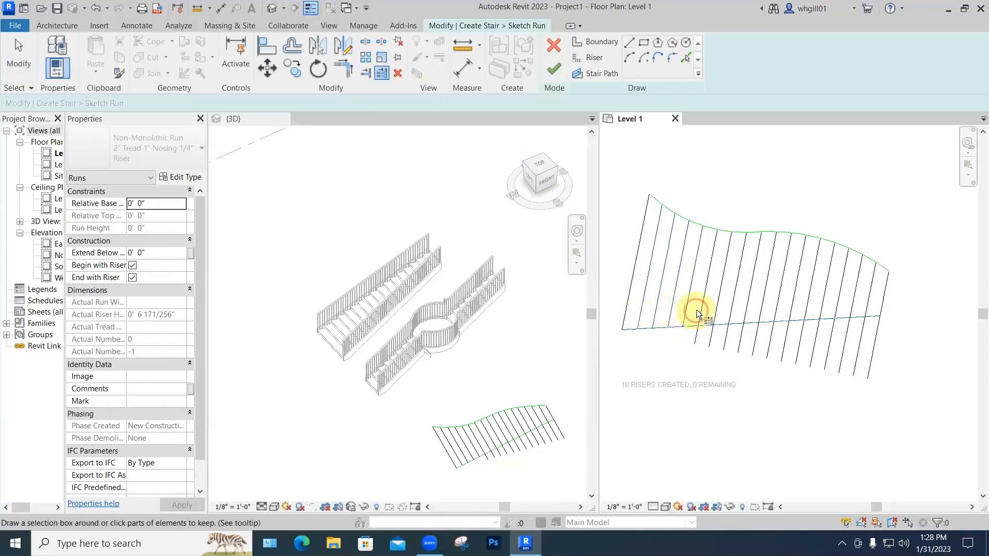
click(698, 311)
click(714, 308)
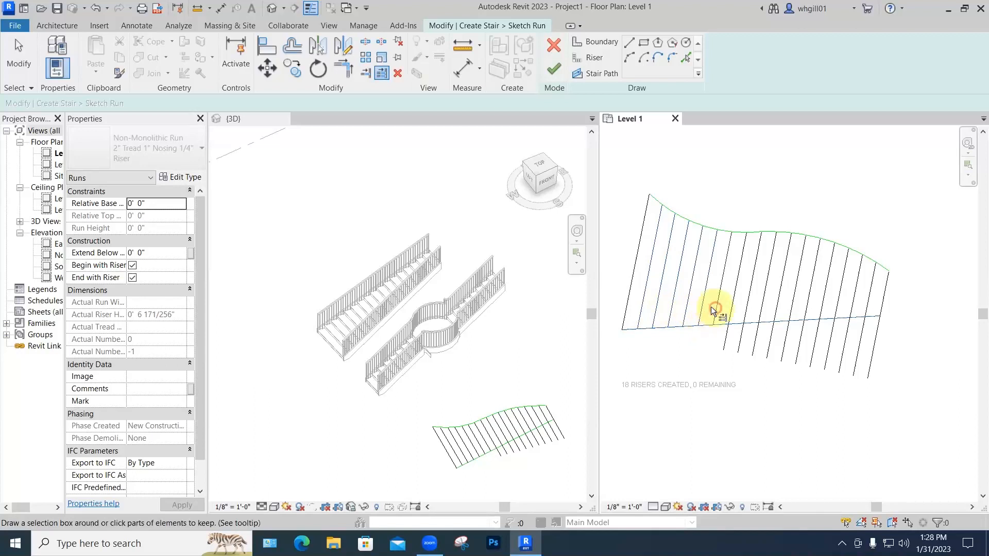
drag(706, 309, 908, 292)
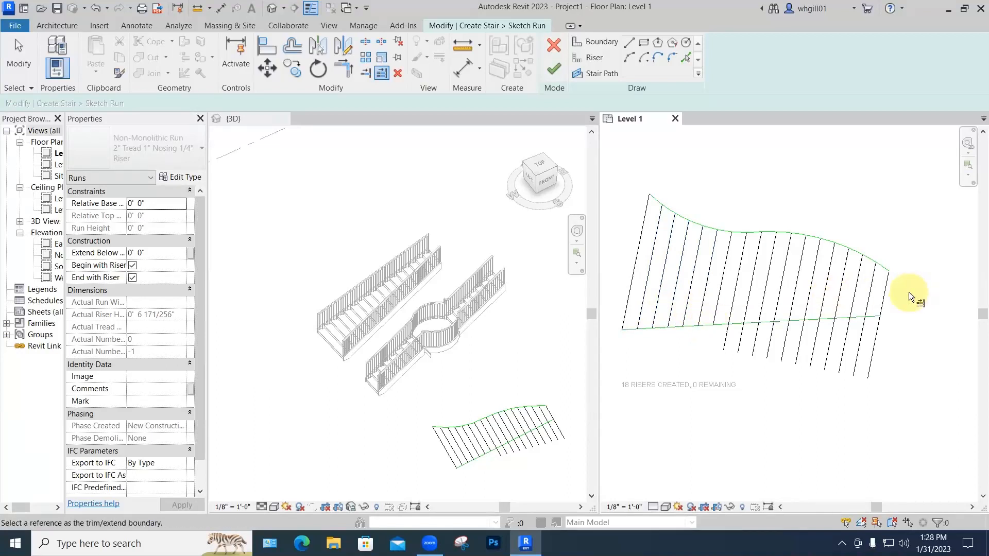
click(883, 299)
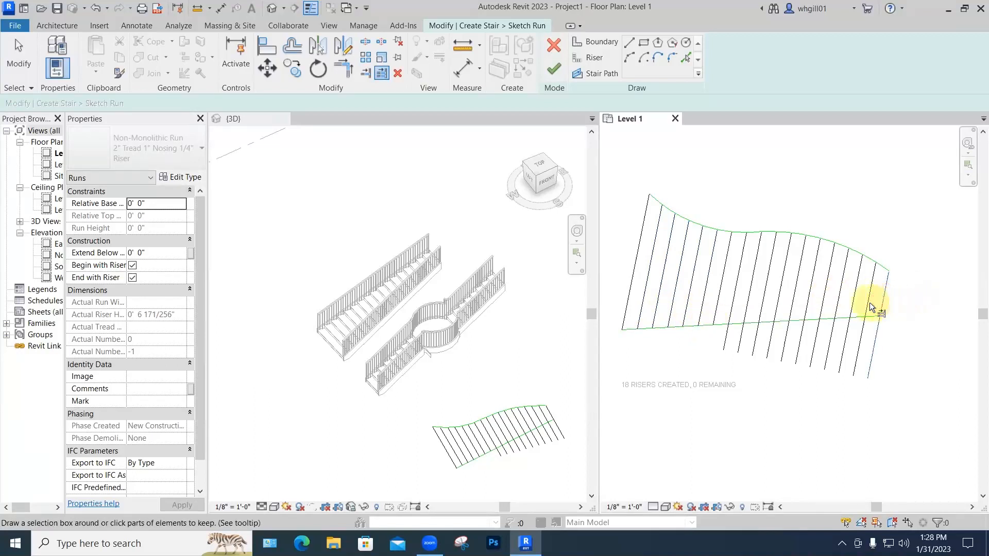
key(Escape)
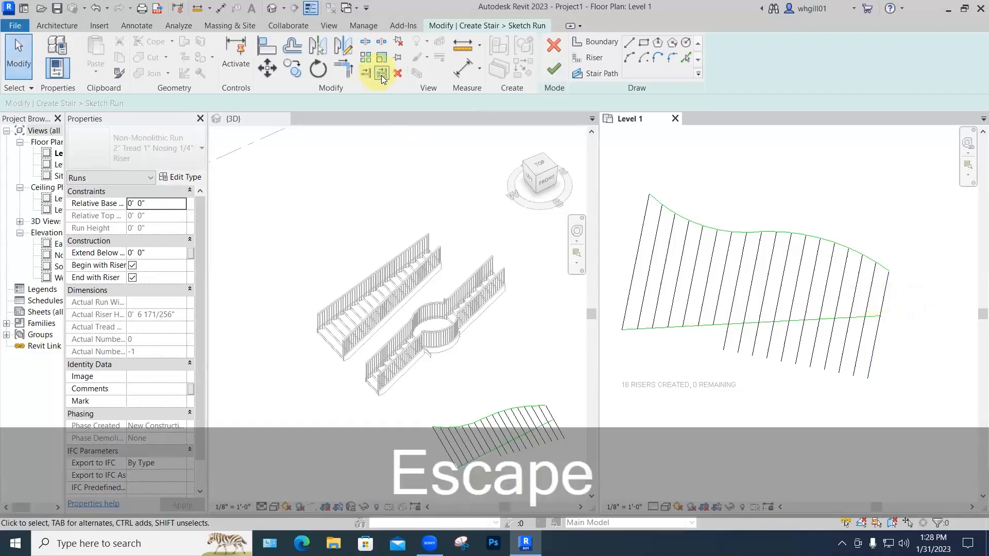
- Trim the lower ends of the eighth through last risers to the straight lower boundary
click(381, 75)
click(741, 323)
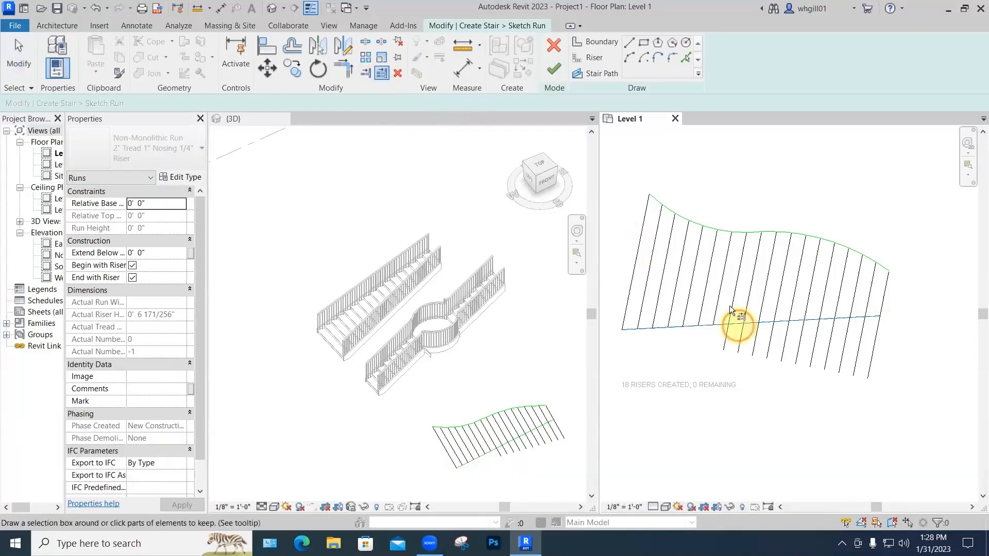
click(730, 309)
click(745, 309)
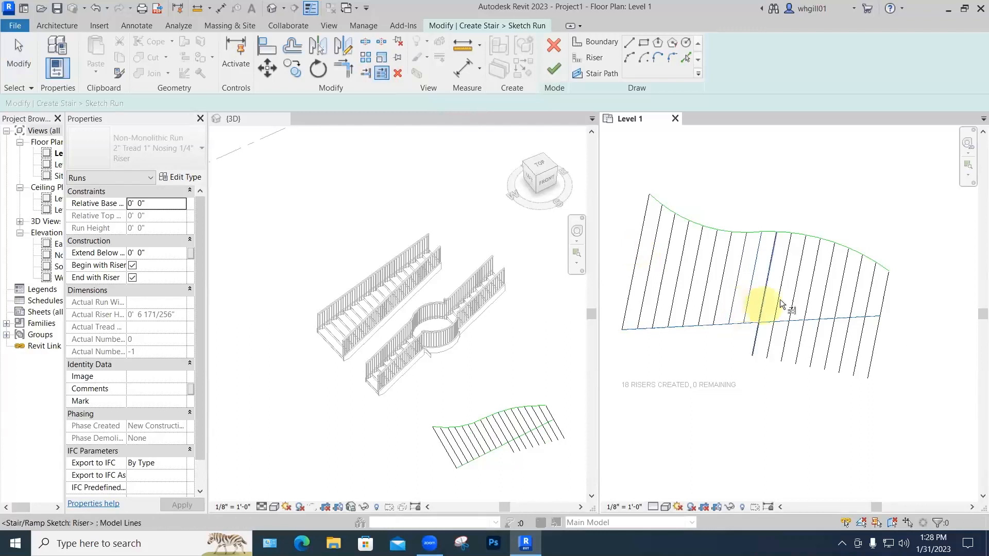
click(776, 304)
click(779, 303)
click(794, 301)
click(810, 301)
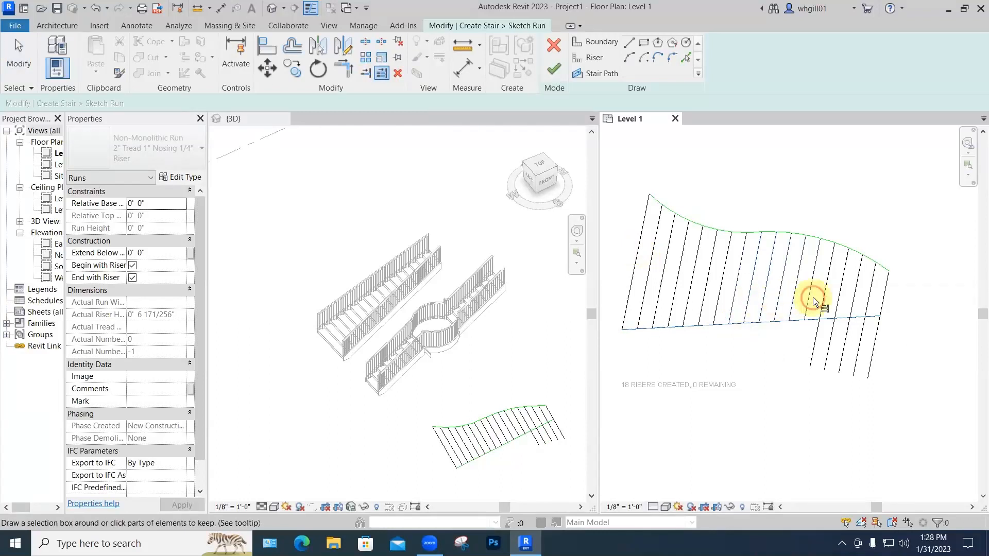
click(822, 299)
click(837, 298)
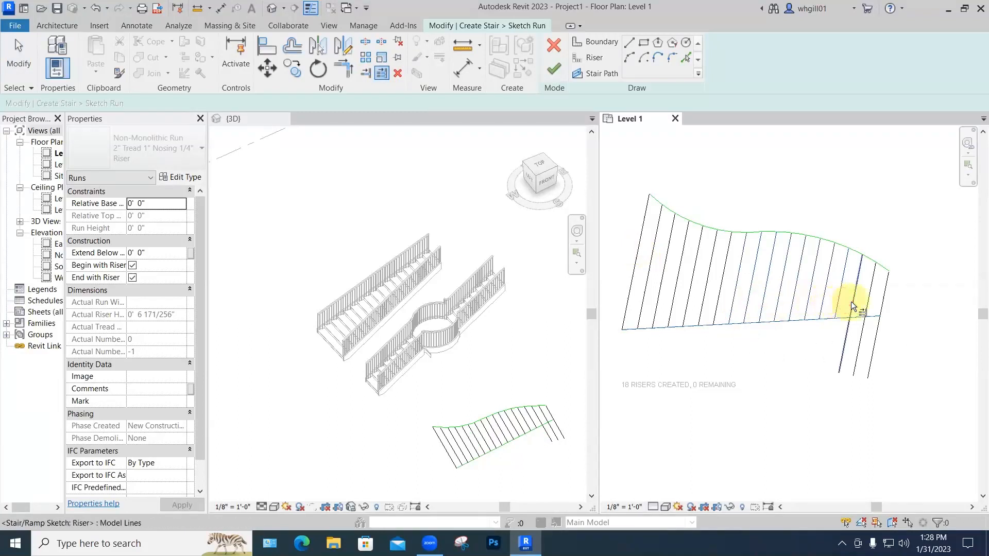
click(852, 301)
click(865, 305)
click(881, 302)
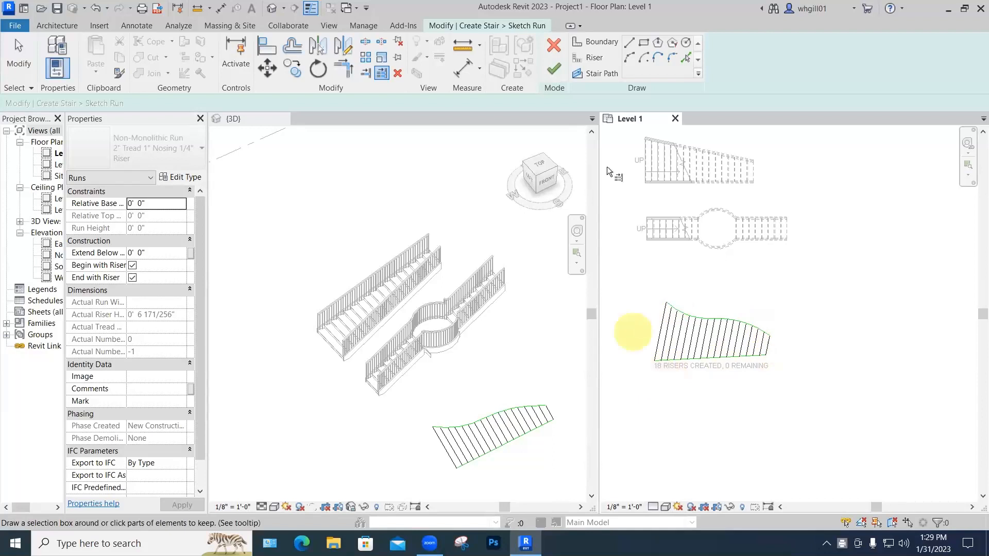
- Finish the run sketch and the stair, and inspect the custom curved stair up close in 3D
click(554, 70)
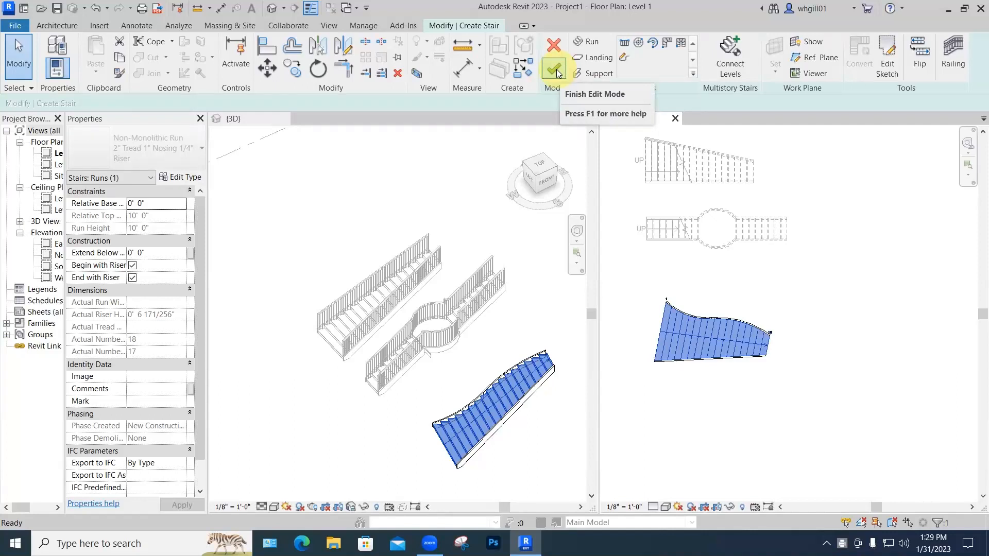
click(556, 72)
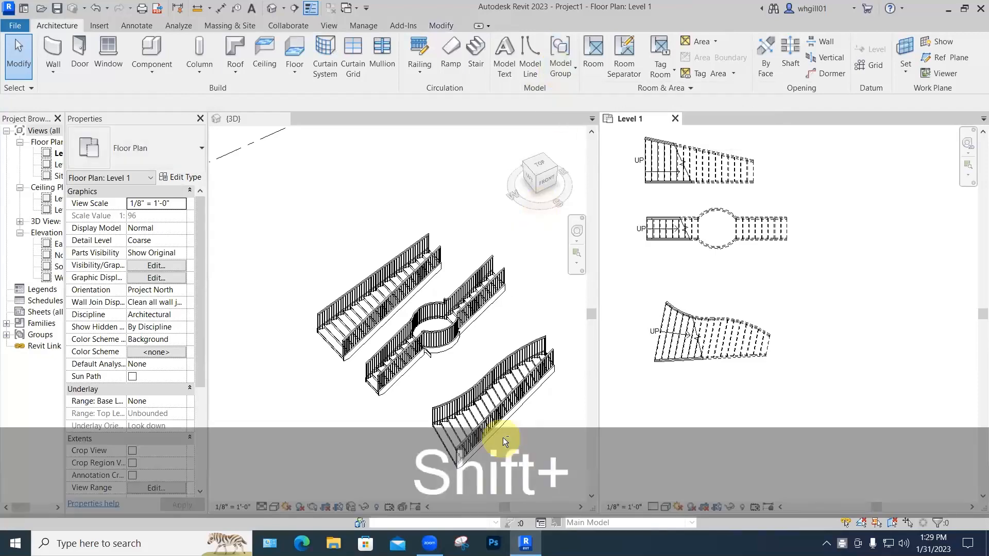
click(503, 437)
scroll(511, 412, up, 3)
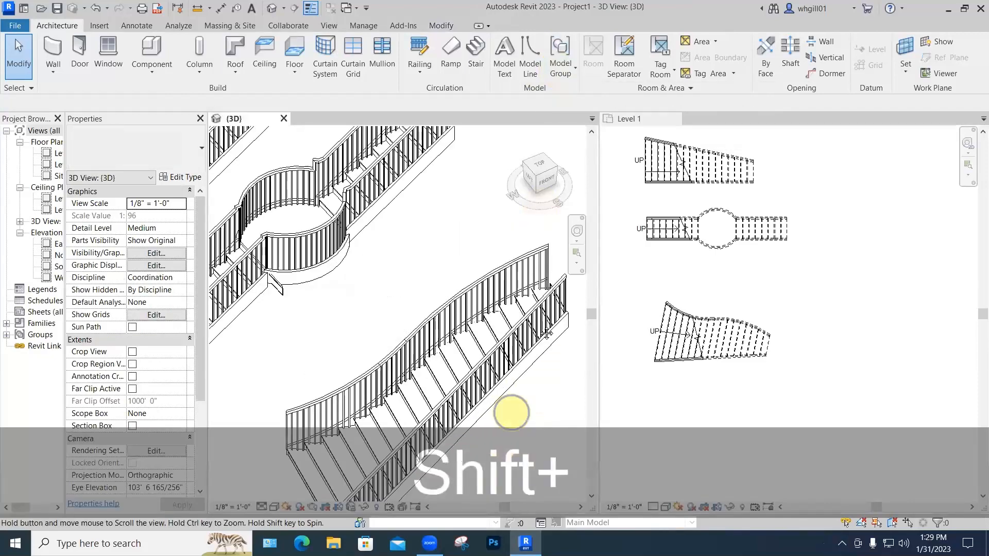
middle_drag(511, 412, 534, 326)
- Open the curved stair for editing in the Level 1 plan and open its run's sketch
click(623, 397)
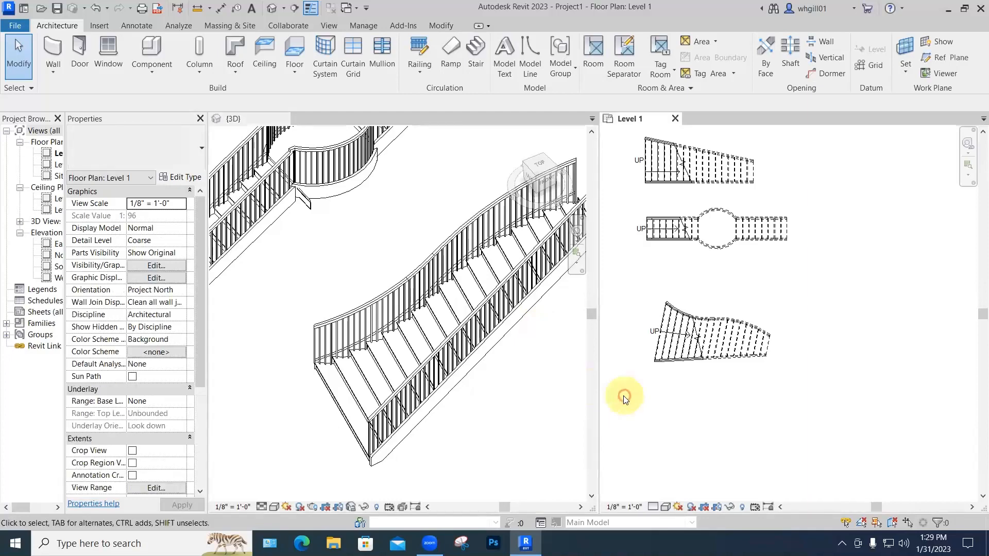
click(675, 350)
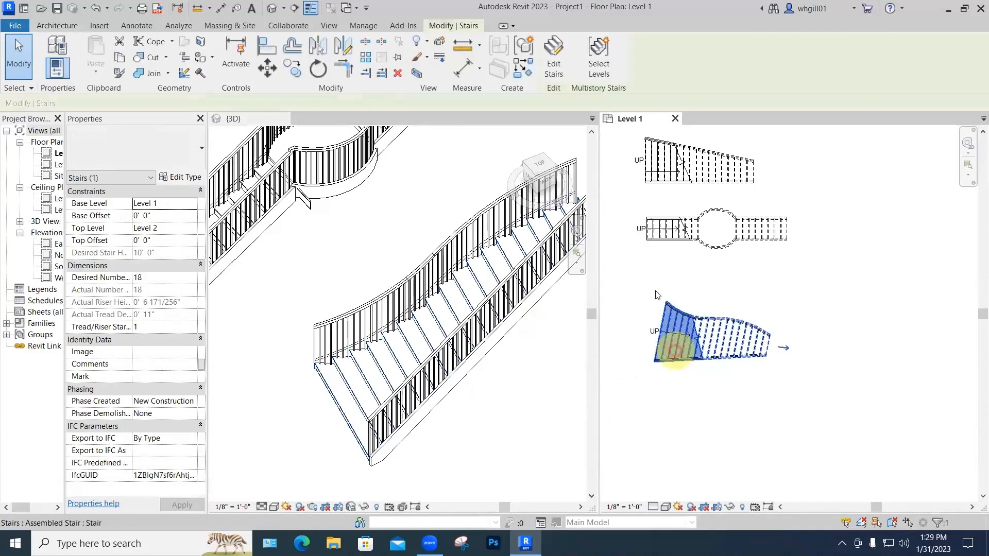
click(553, 58)
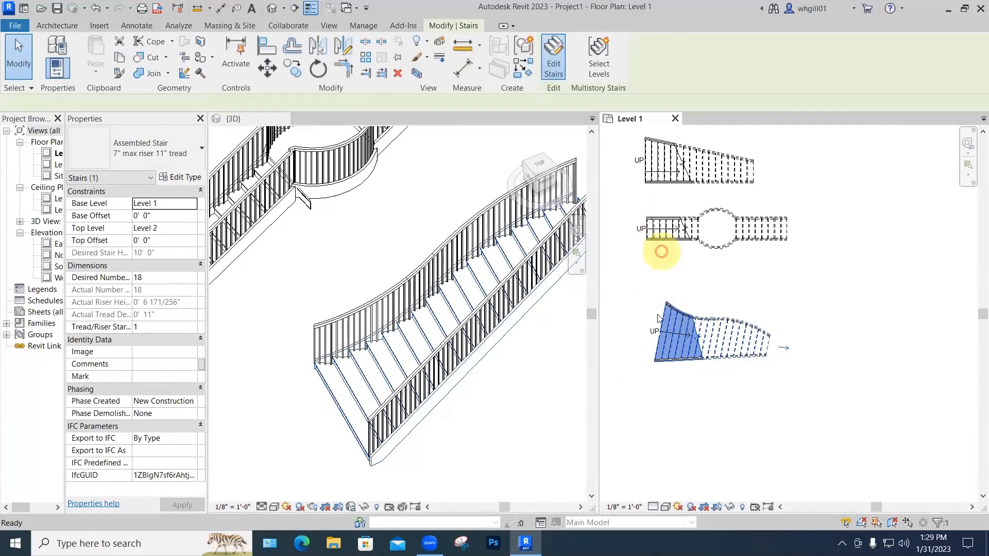
scroll(665, 309, up, 5)
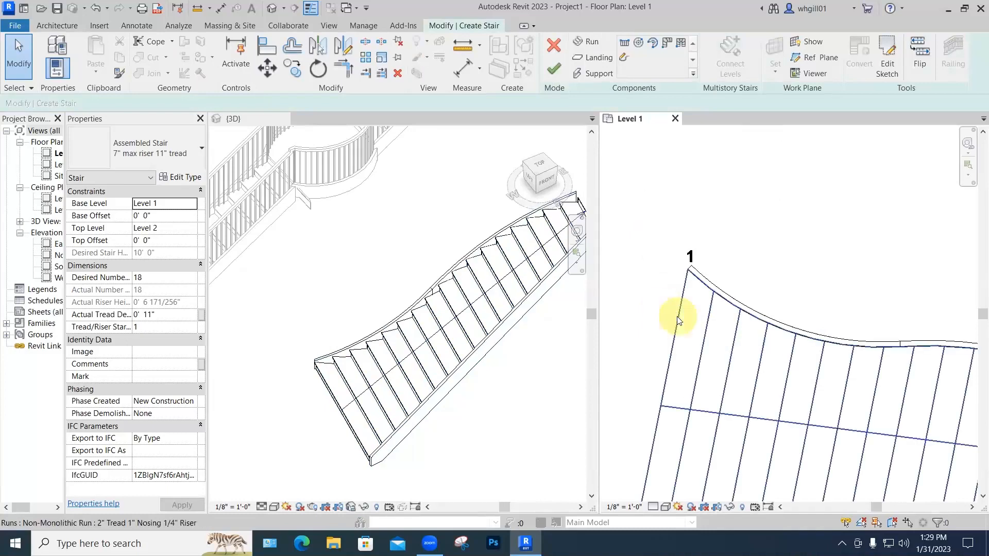
click(677, 318)
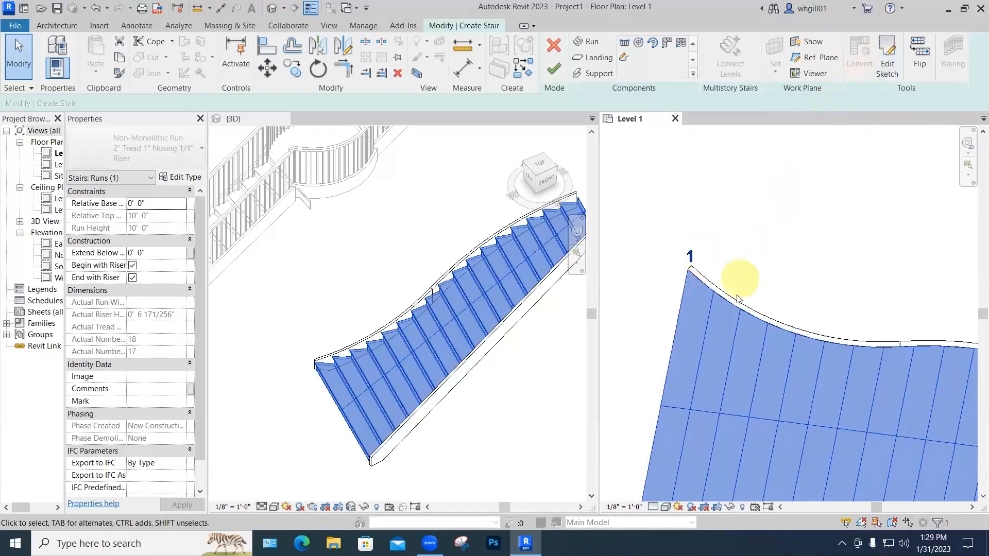
click(883, 72)
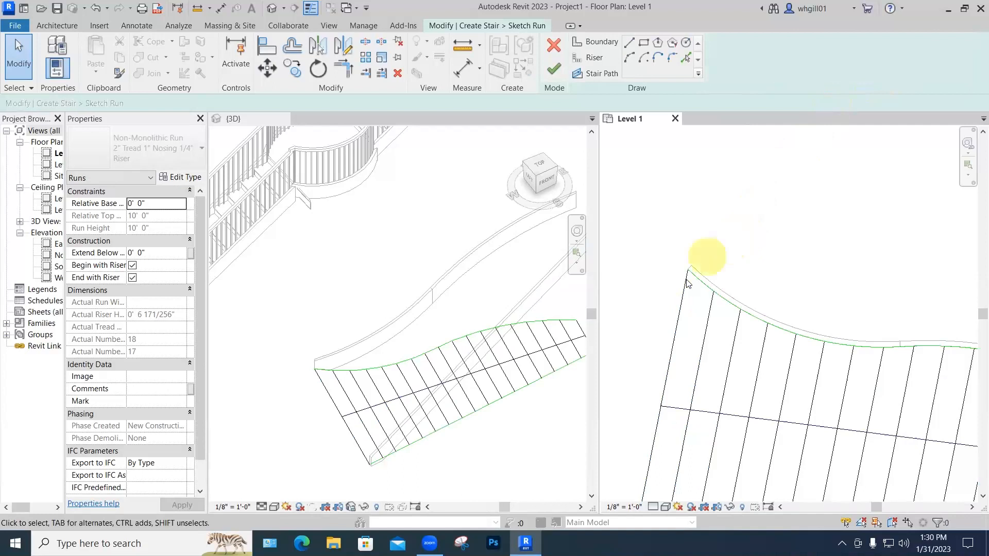
click(629, 58)
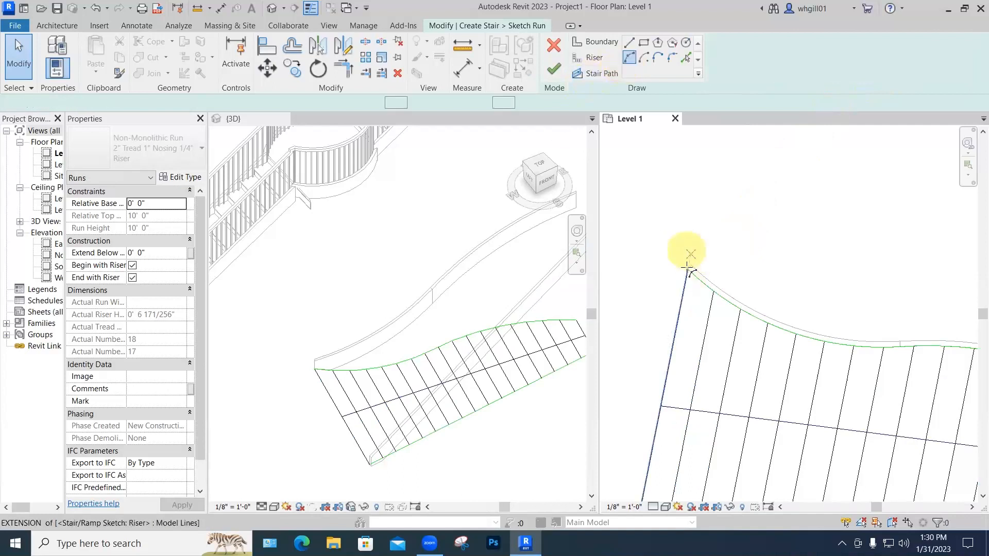
click(657, 57)
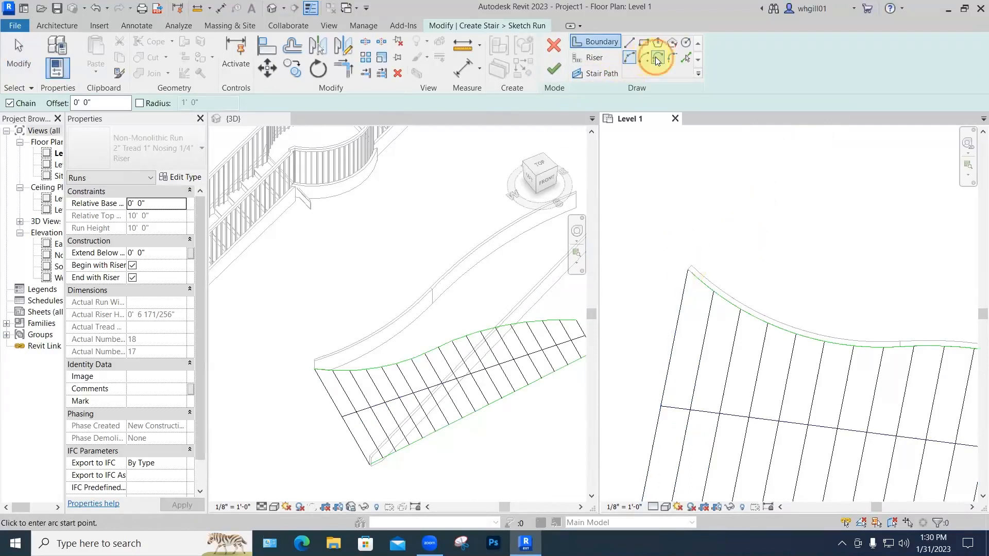
click(688, 271)
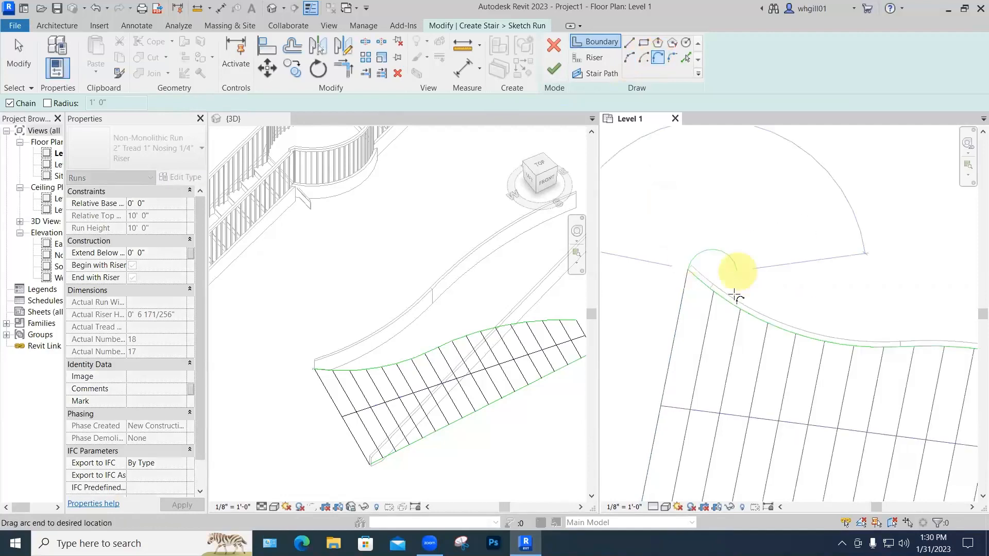
click(731, 296)
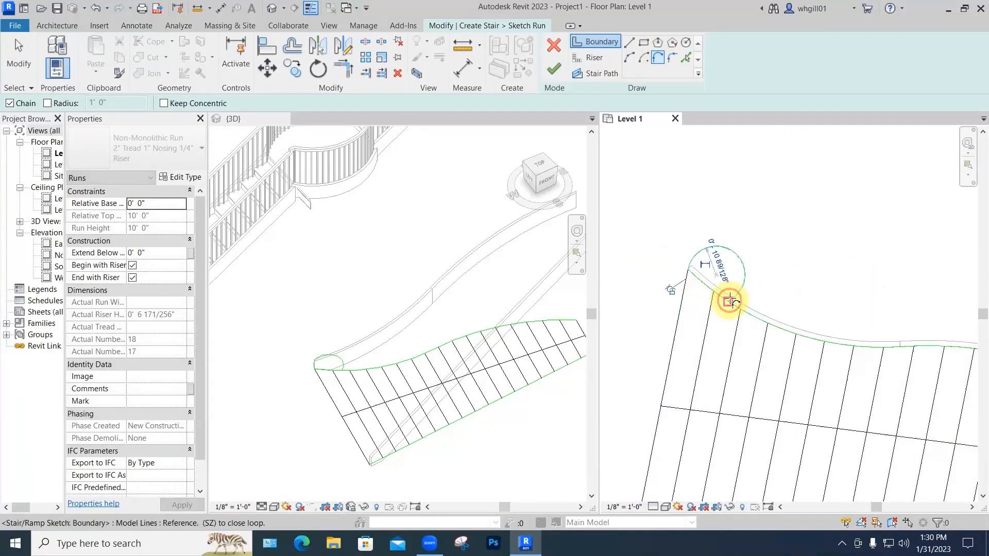
key(Escape)
key(Escape)
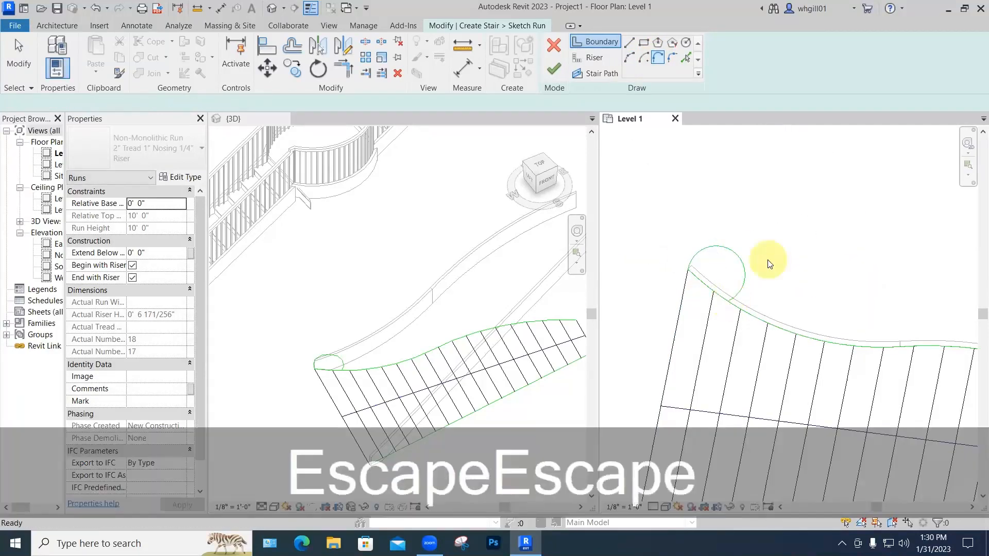
click(739, 252)
key(BackSpace)
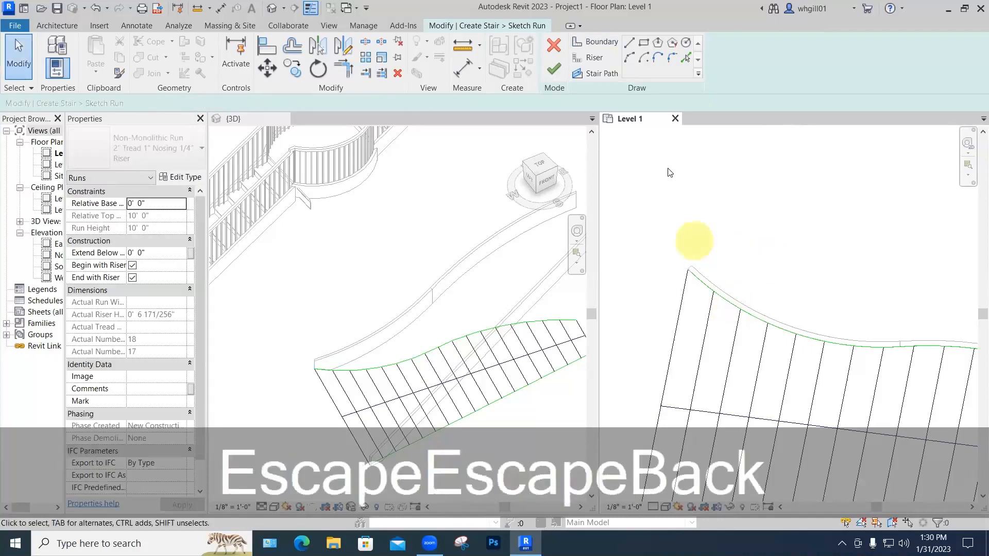
- Sketch a riser arc of about 11" radius, bulging outward, from the first riser's upper end to the curved boundary just past the second riser
click(592, 58)
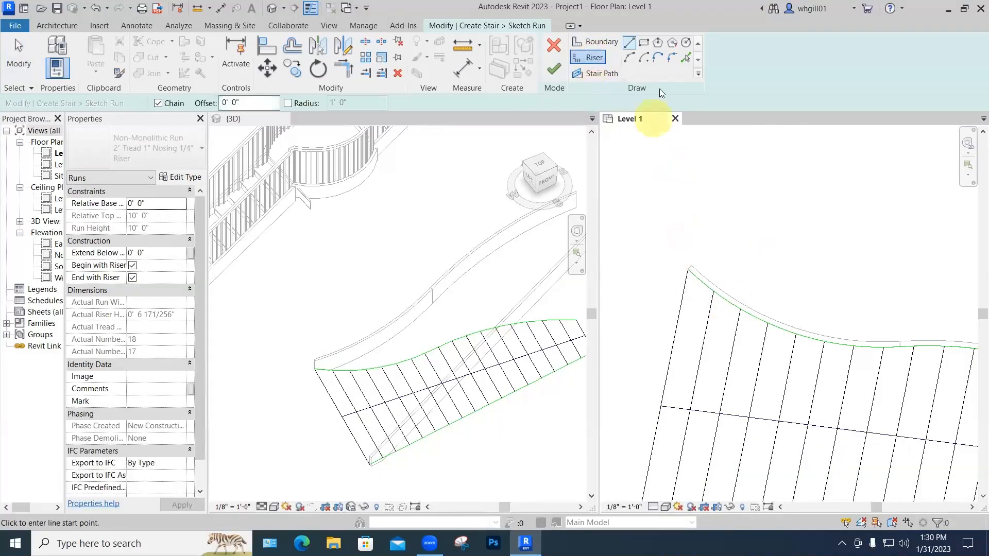
click(658, 57)
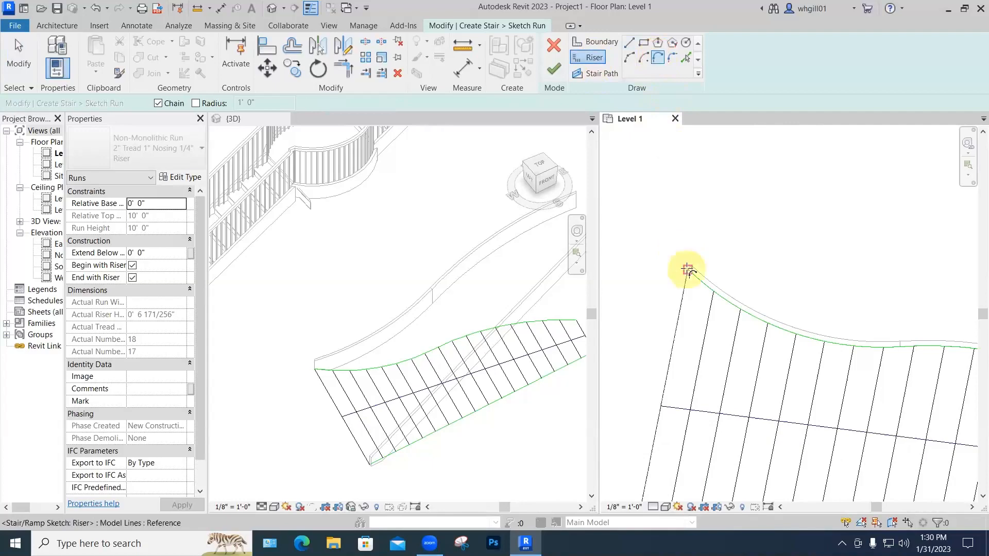
click(719, 271)
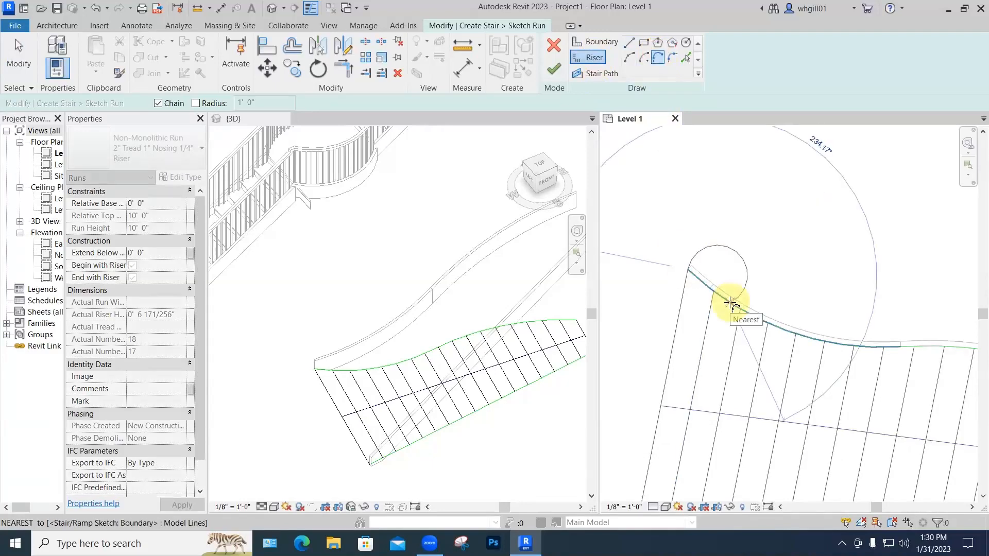
key(Escape)
key(Escape)
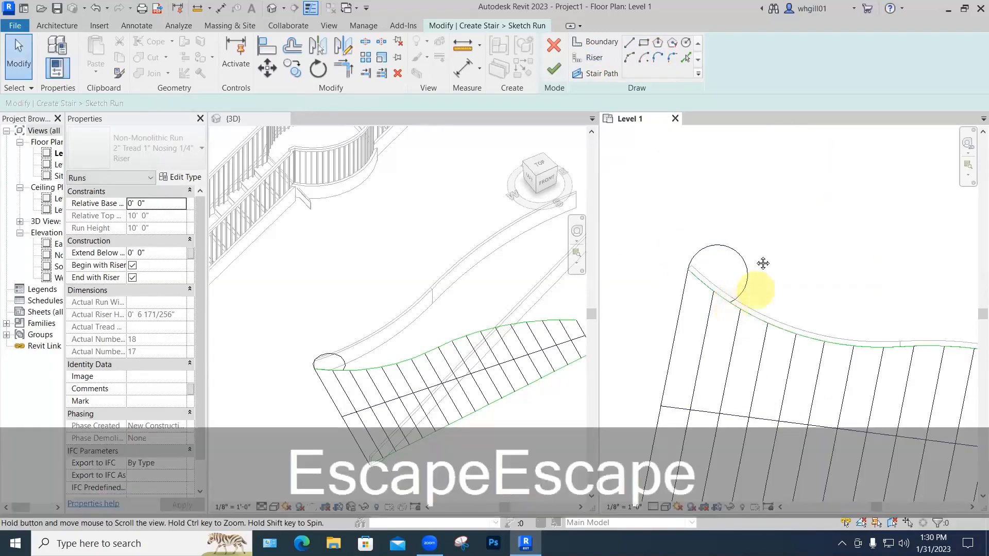
- Shorten the curved upper boundary so it starts at the second riser's upper end
scroll(762, 266, up, 2)
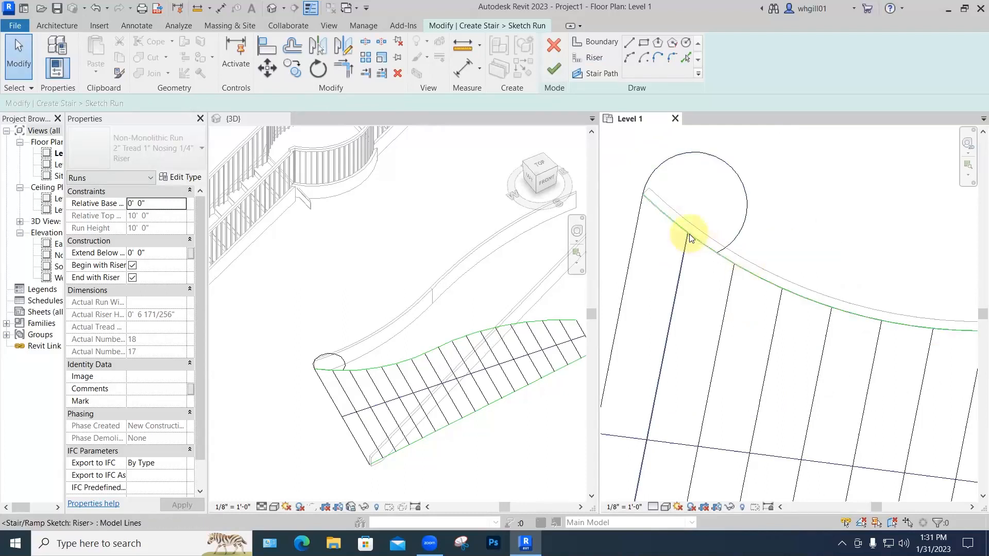
click(647, 201)
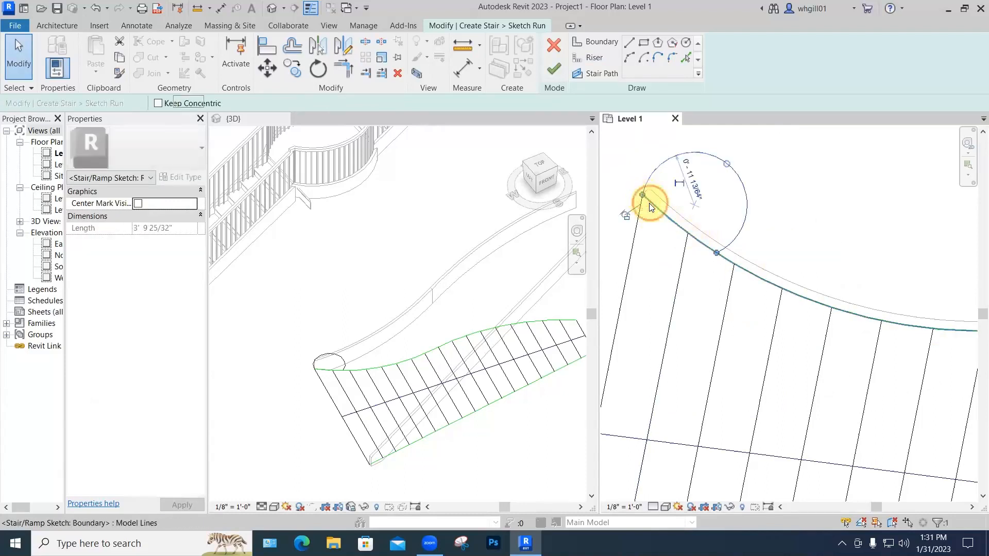
click(649, 204)
click(663, 242)
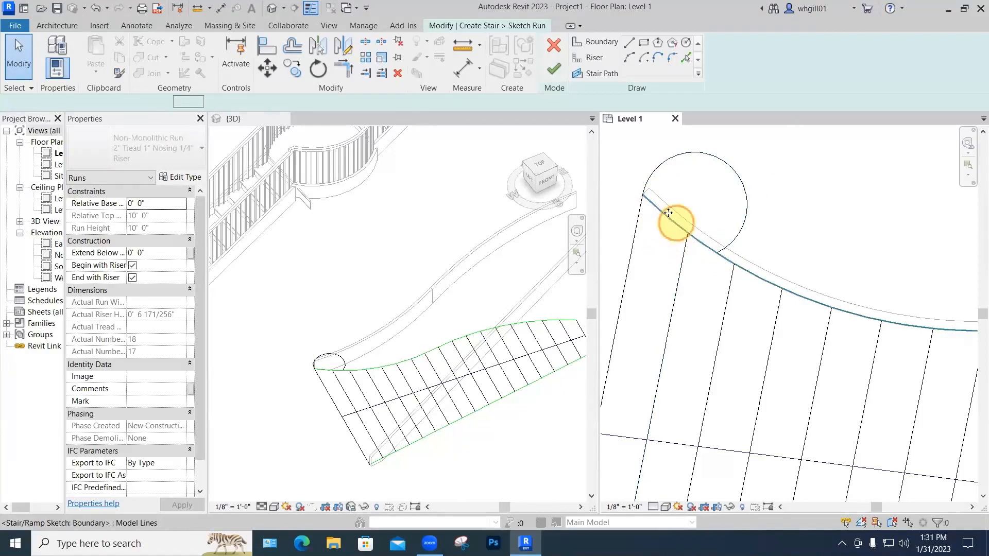
click(672, 223)
drag(643, 193, 690, 236)
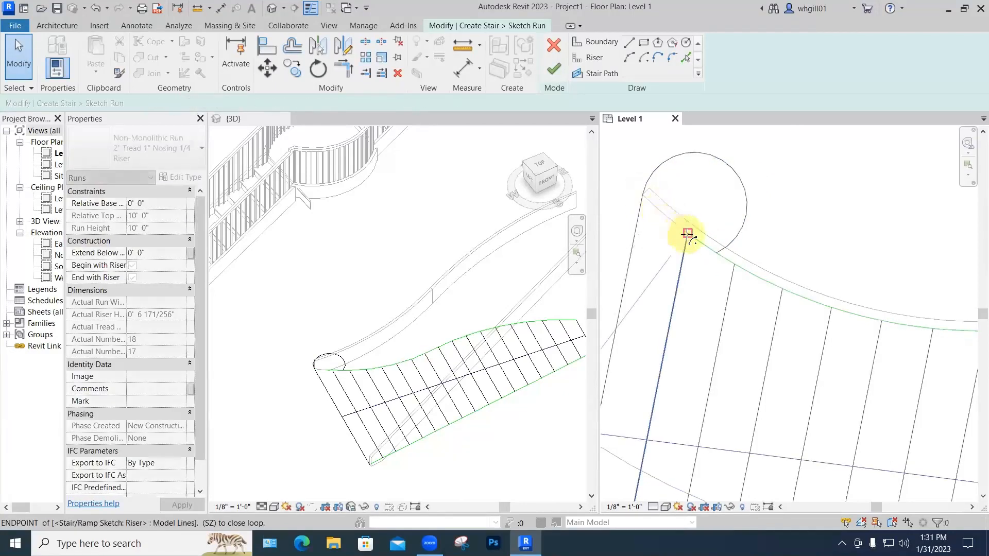
click(808, 227)
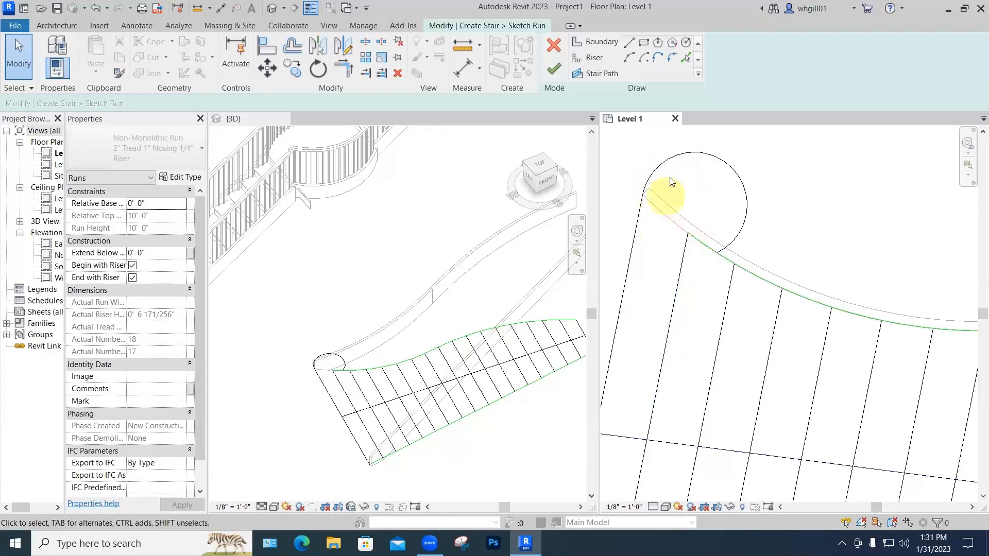
- Sketch a riser arc of about 8.7" radius, bulging outward, from the first riser's lower end to the straight boundary just past the second riser
scroll(709, 217, down, 3)
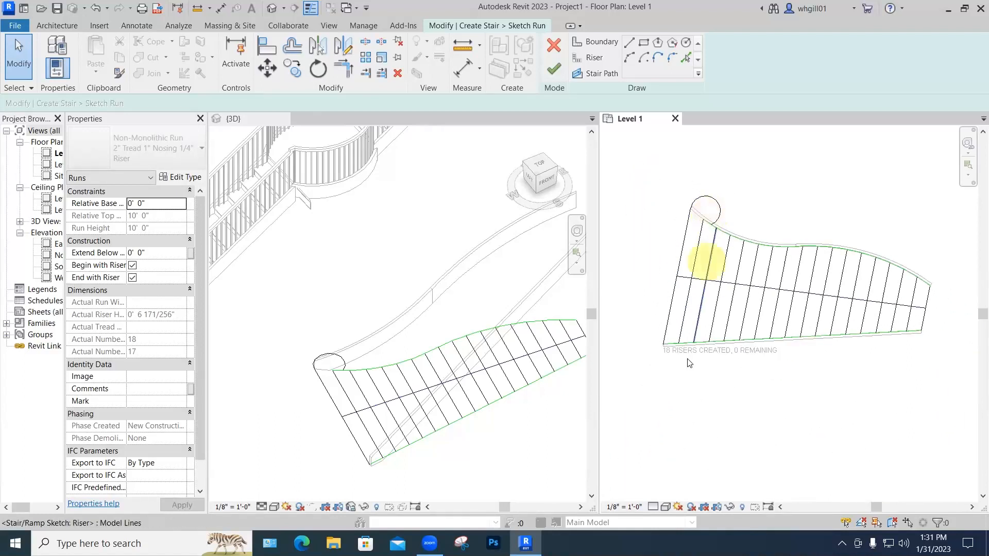
scroll(676, 362, up, 2)
scroll(669, 348, up, 2)
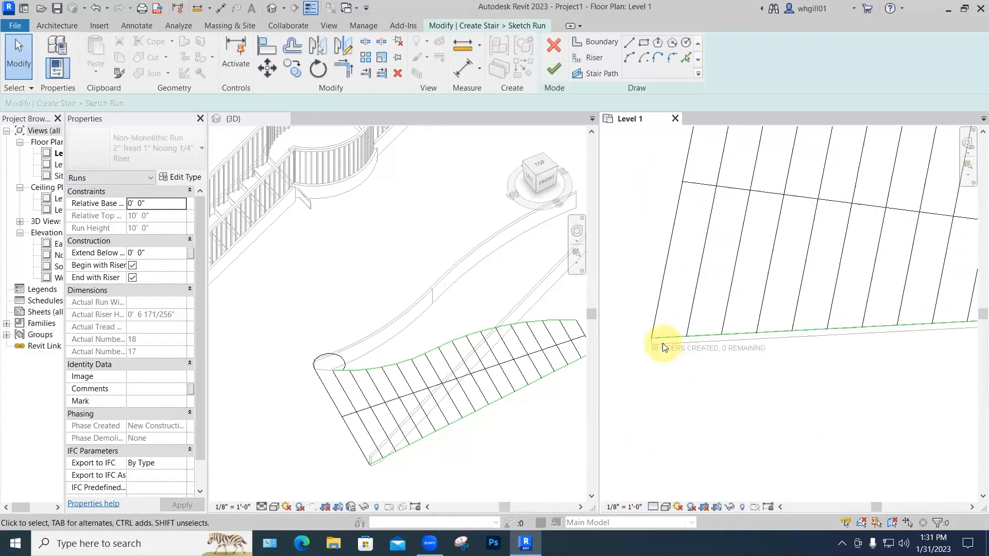
scroll(667, 313, up, 2)
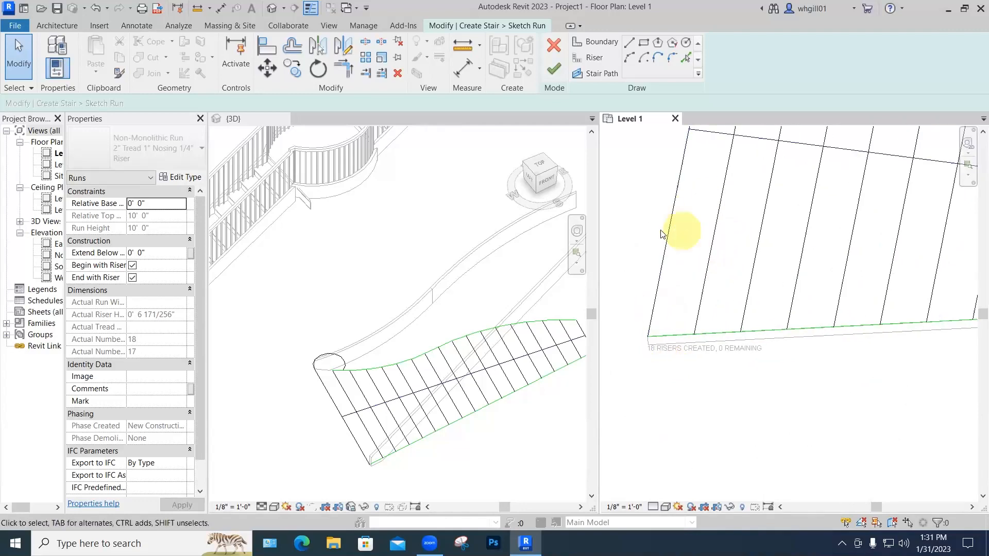
scroll(671, 357, down, 5)
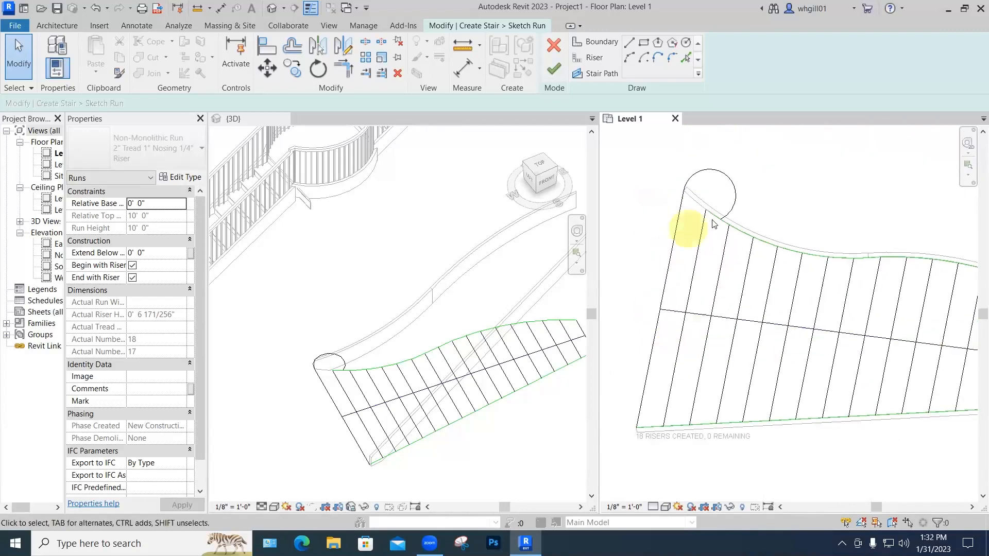
scroll(684, 221, up, 4)
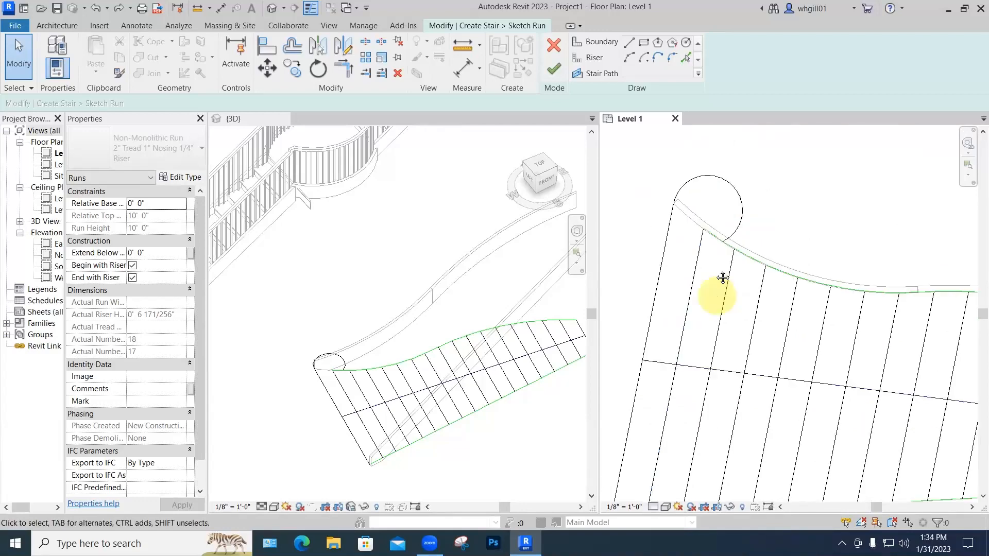
scroll(686, 380, up, 2)
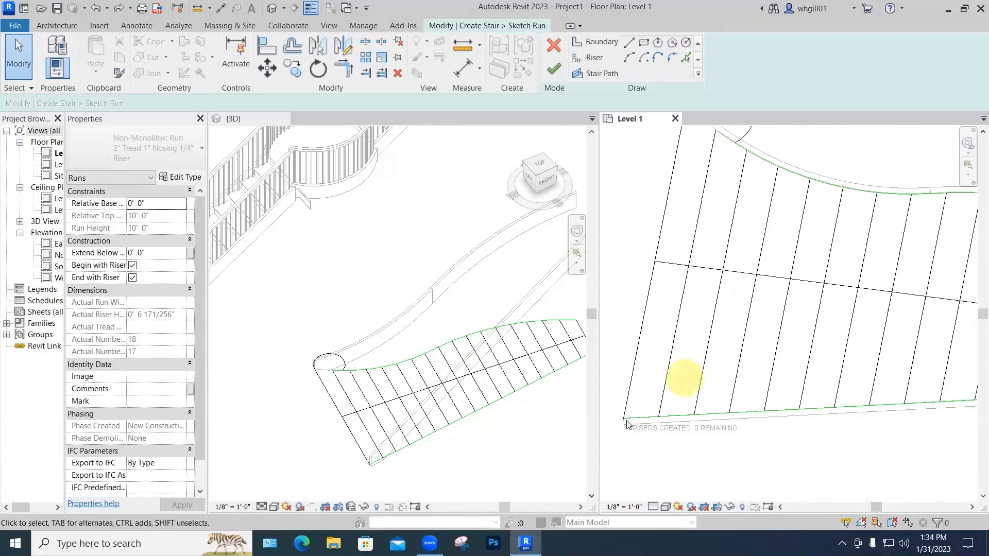
click(595, 58)
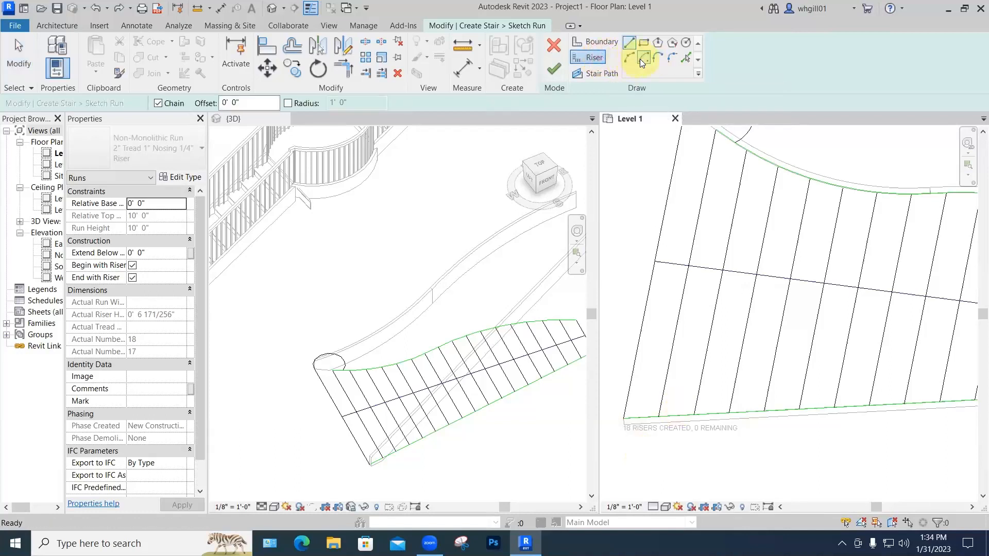
click(657, 58)
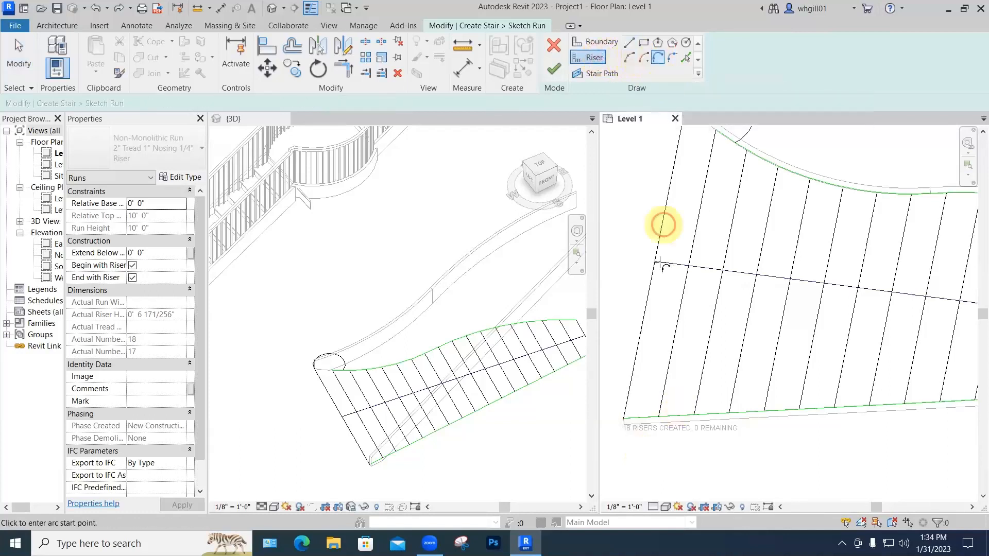
click(624, 417)
key(Escape)
key(Escape)
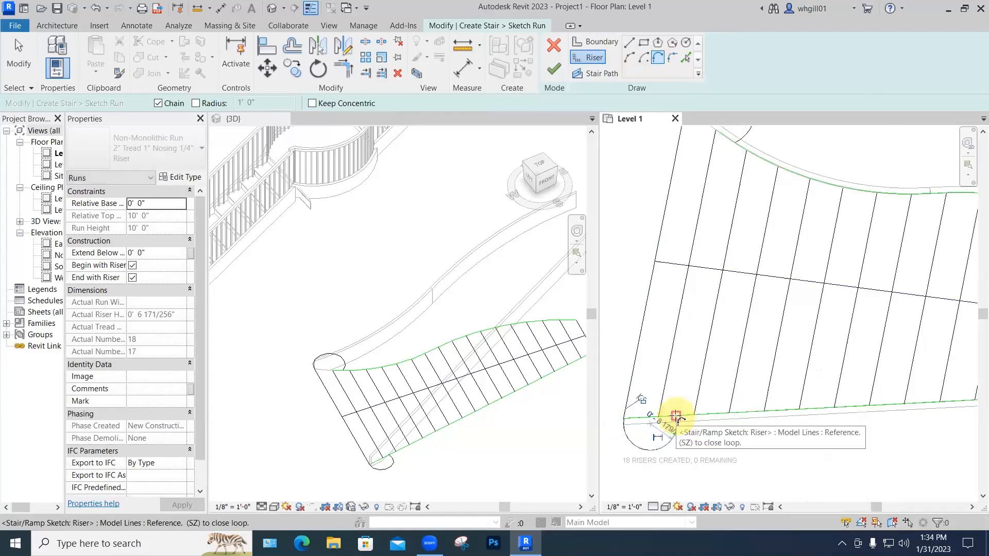
- Shorten the straight lower boundary so it starts at the second riser's lower end
scroll(676, 420, up, 2)
click(685, 417)
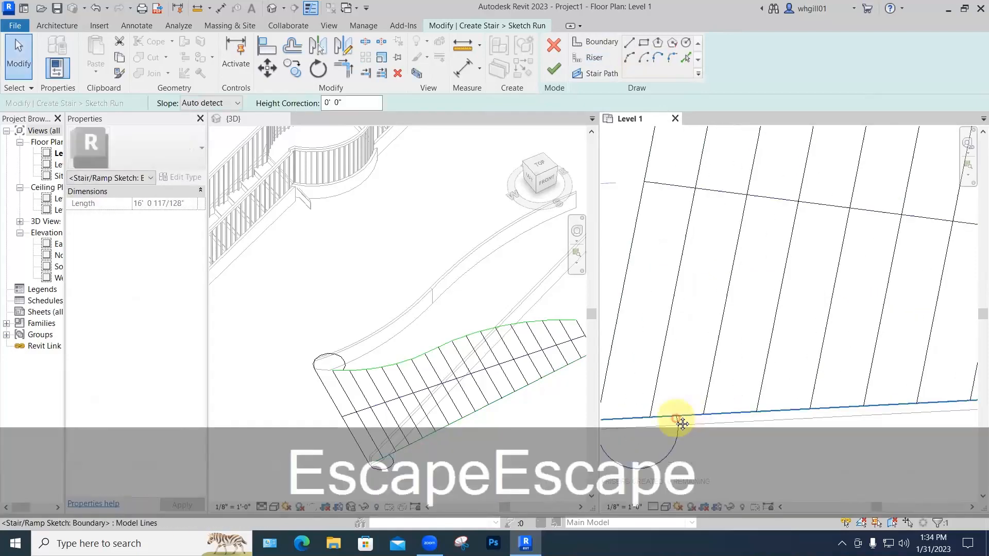
middle_drag(680, 419, 742, 389)
drag(664, 393, 717, 390)
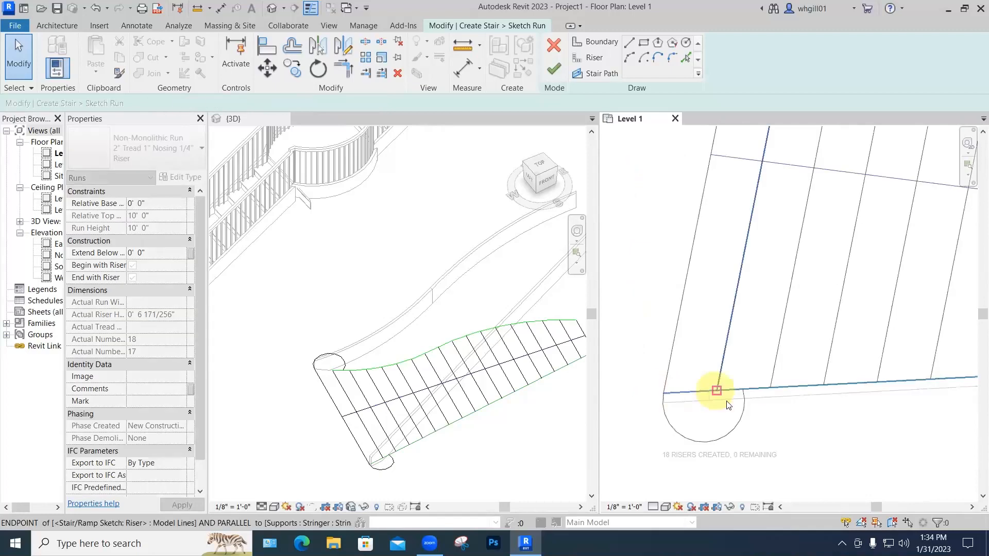
click(777, 430)
- Finish the run sketch and inspect the rounded ends of the first step up close in 3D
scroll(776, 430, down, 3)
middle_drag(780, 432, 728, 456)
click(549, 73)
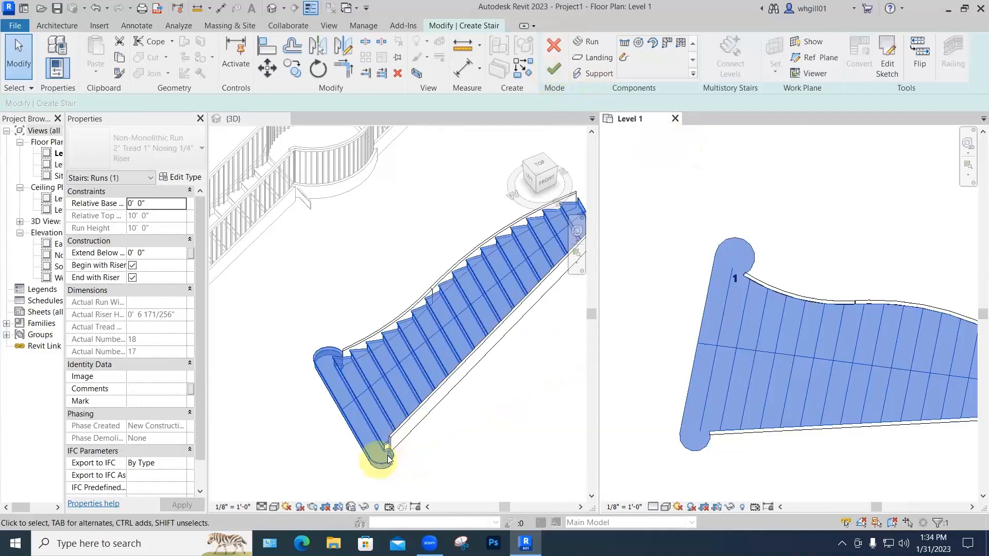
scroll(389, 452, up, 6)
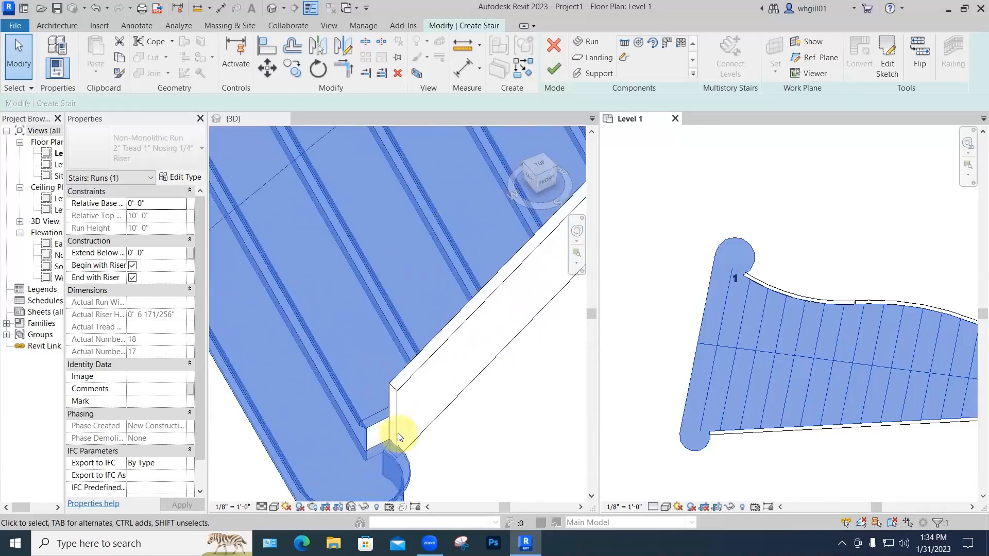
scroll(435, 431, down, 5)
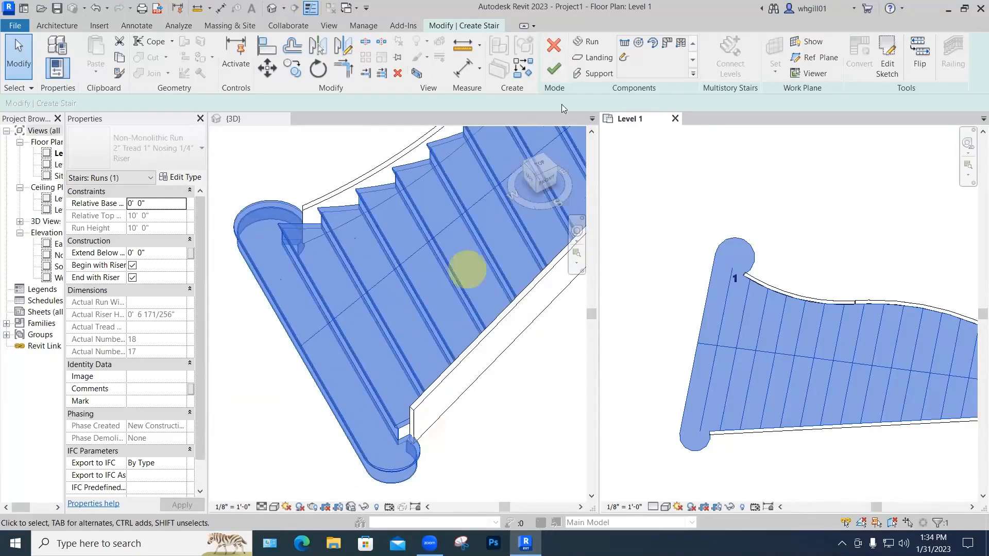
- Finish the custom stair and inspect its rounded first step in the 3D view and in the Level 1 plan
click(553, 68)
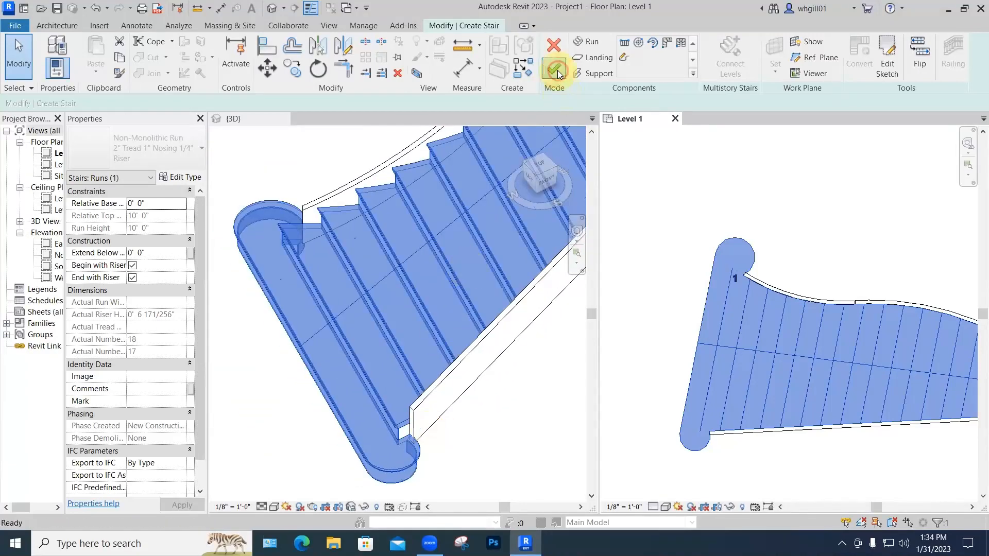
click(547, 362)
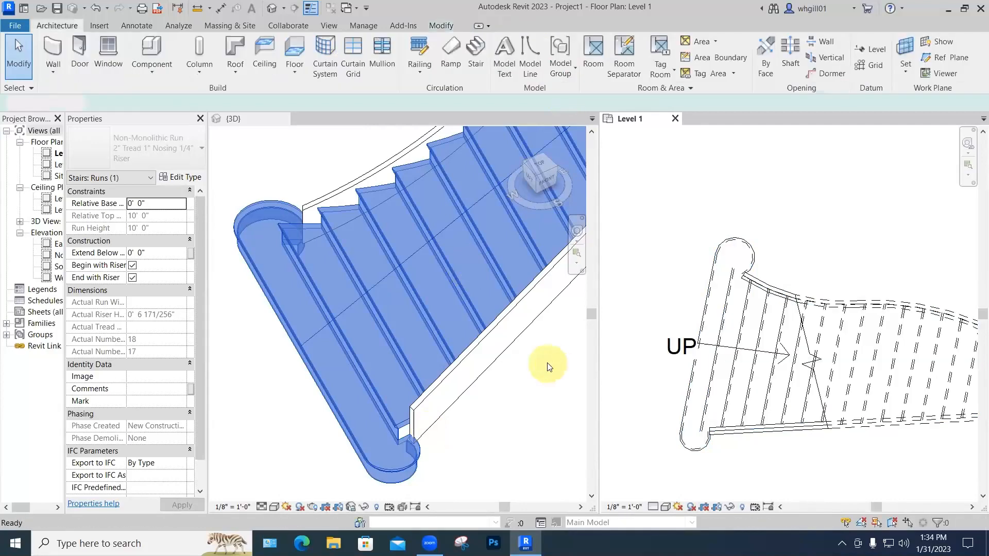
scroll(547, 365, down, 2)
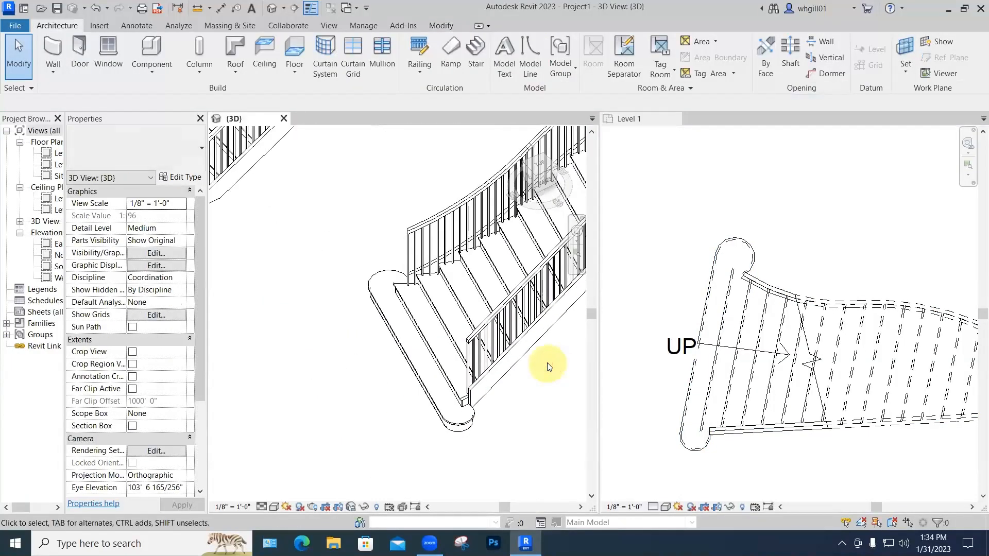
scroll(548, 367, up, 2)
scroll(529, 389, down, 2)
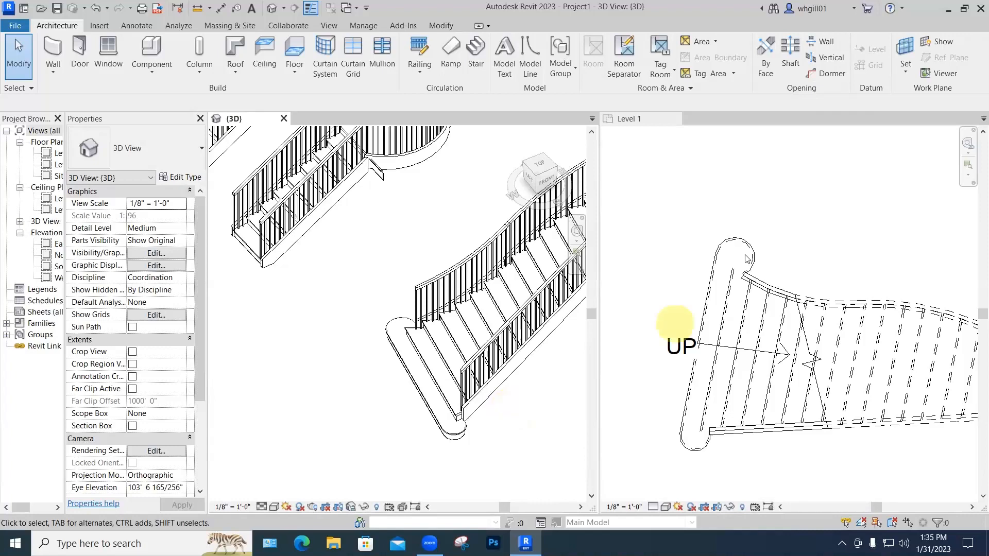
scroll(751, 260, up, 2)
scroll(749, 317, up, 2)
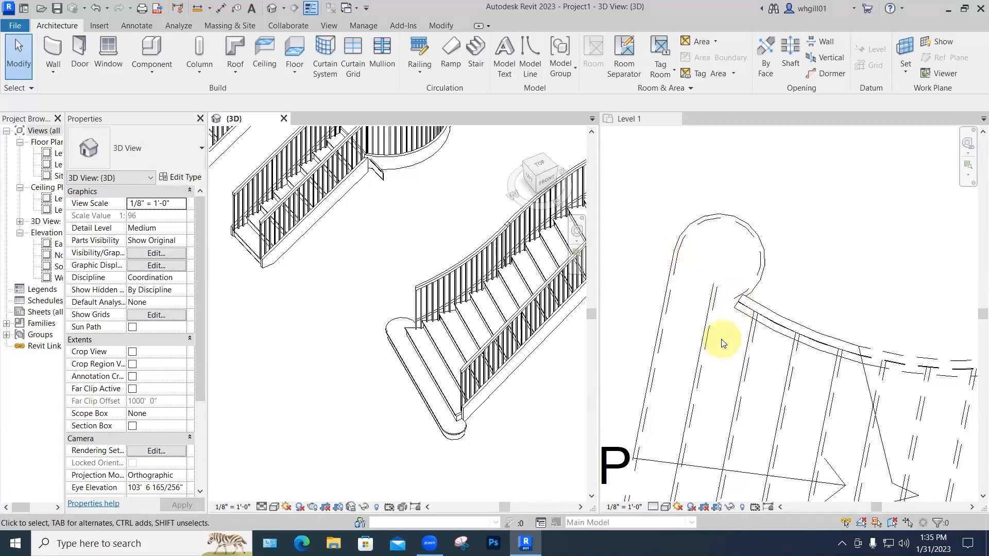
scroll(723, 344, down, 3)
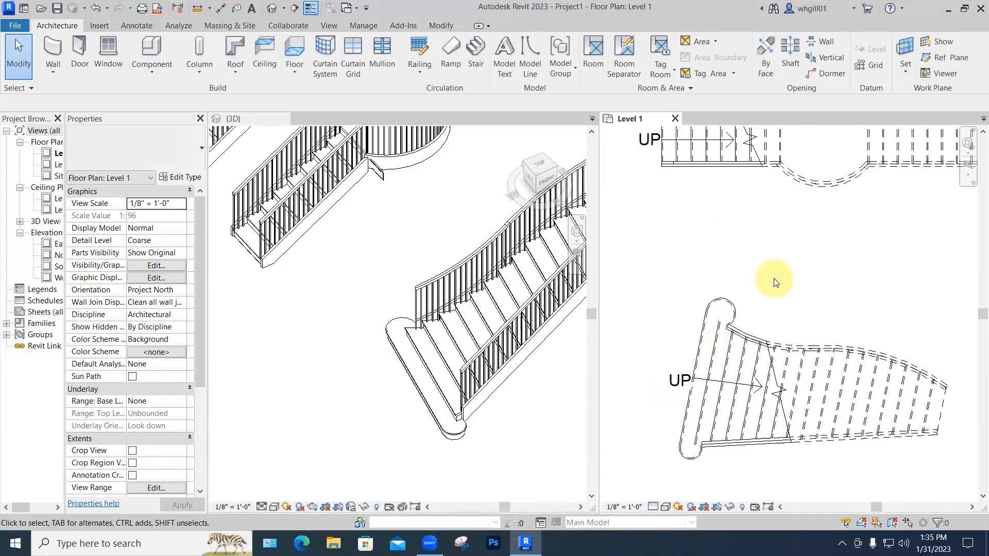
- Draw a horizontal model line in the empty area to the right of the three stairs in the Level 1 plan
scroll(776, 283, down, 2)
scroll(396, 392, down, 4)
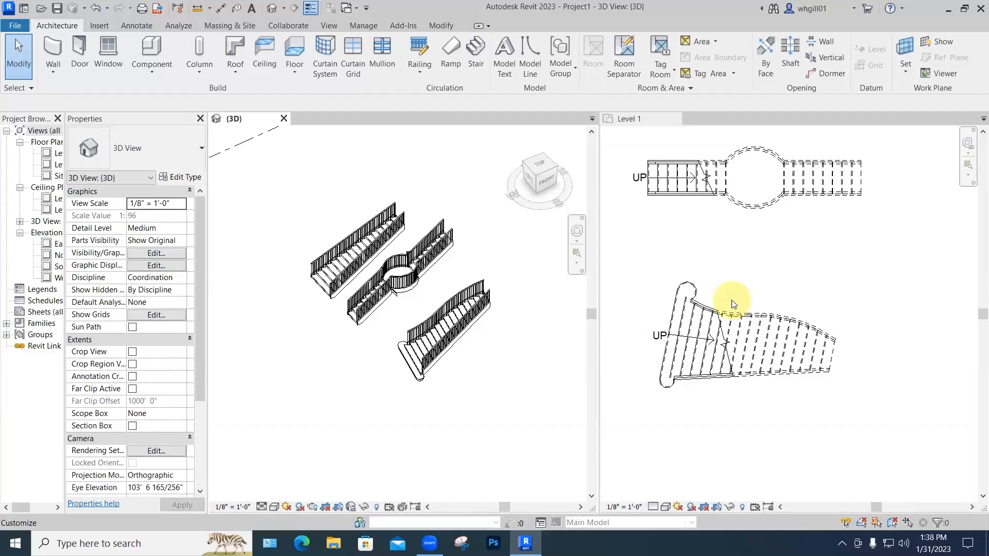
scroll(796, 286, down, 2)
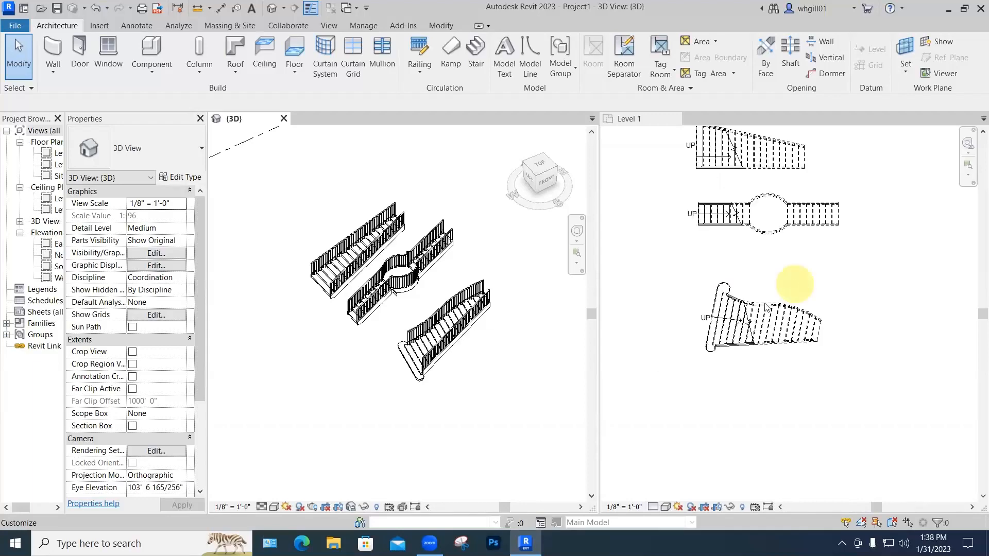
scroll(795, 286, down, 1)
click(806, 300)
middle_drag(764, 308, 628, 339)
scroll(730, 323, down, 2)
middle_drag(735, 323, 730, 353)
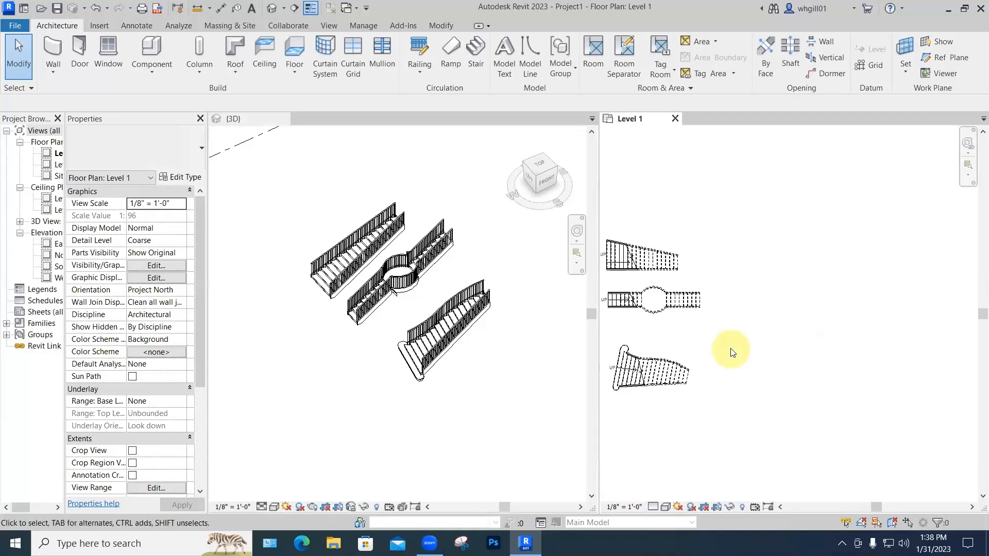
click(474, 51)
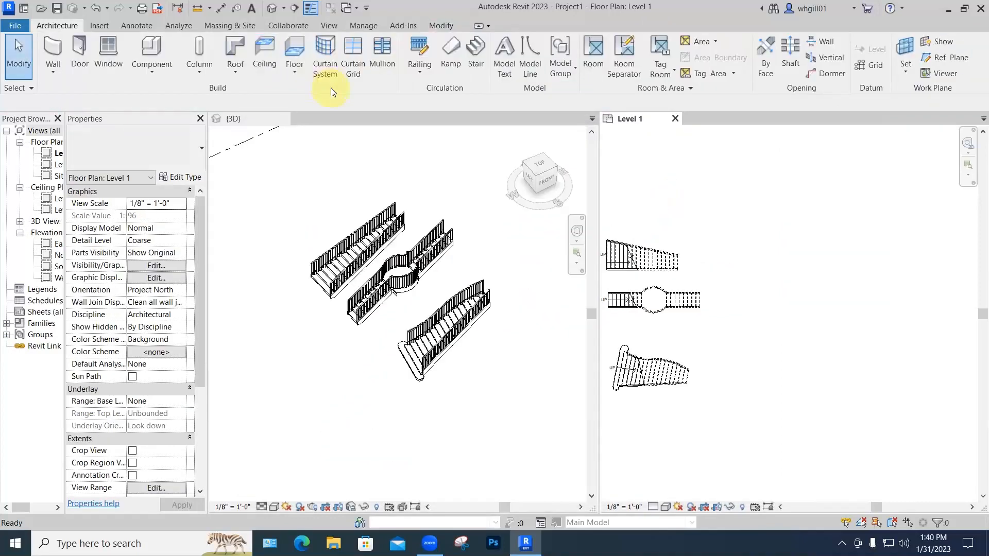
key(l)
key(i)
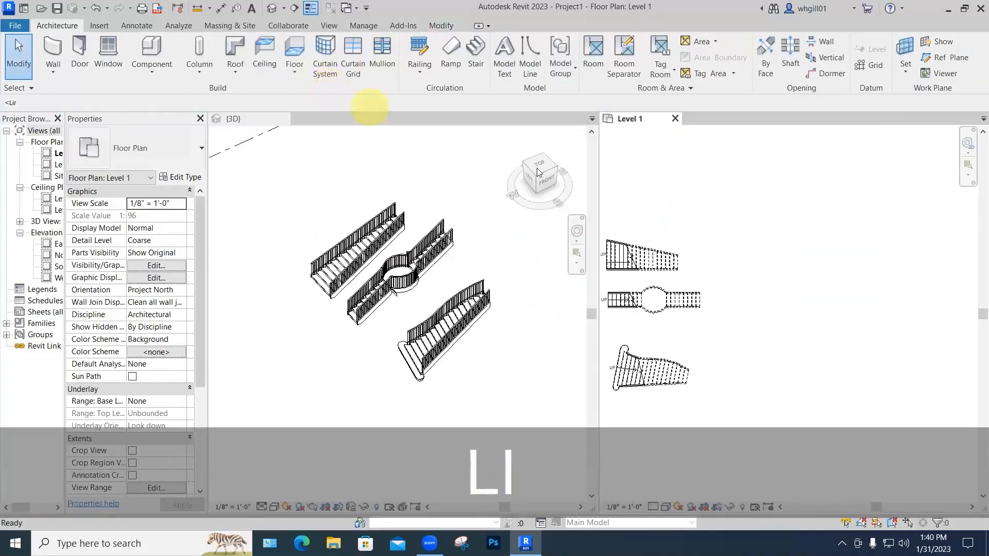
click(782, 245)
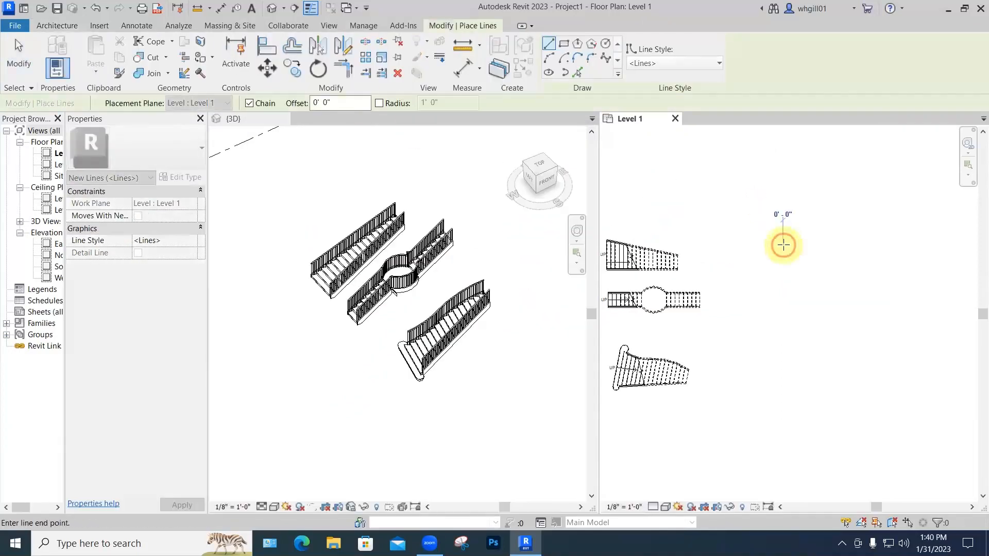
click(841, 244)
key(Escape)
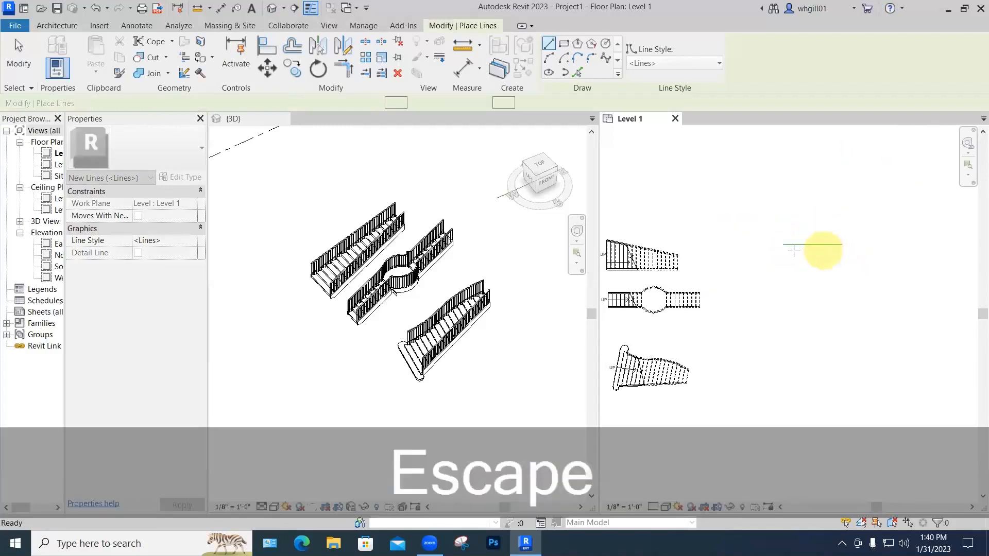
- Draw a second model line about 15'-6" long from the horizontal line's left end, sloping down to the left at 135° to it
click(783, 246)
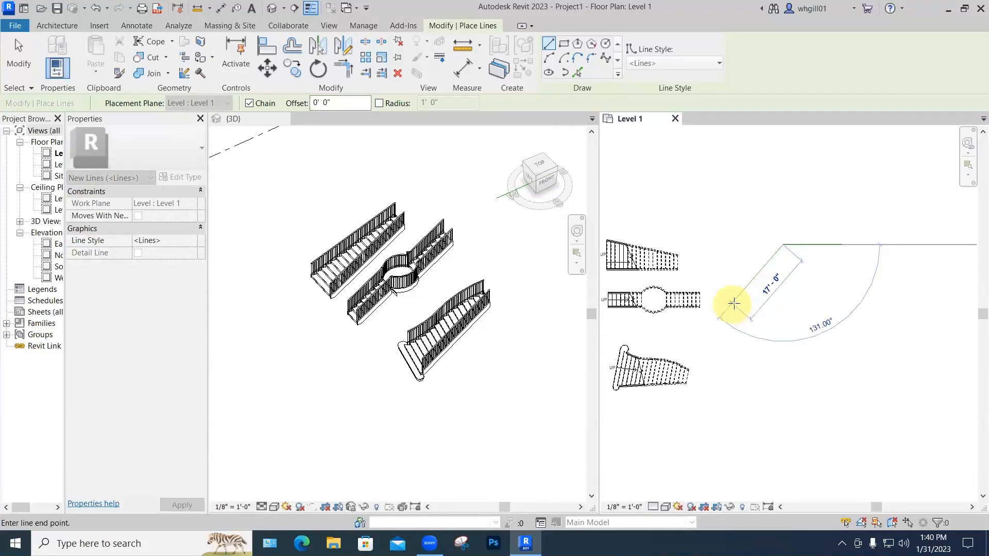
click(730, 293)
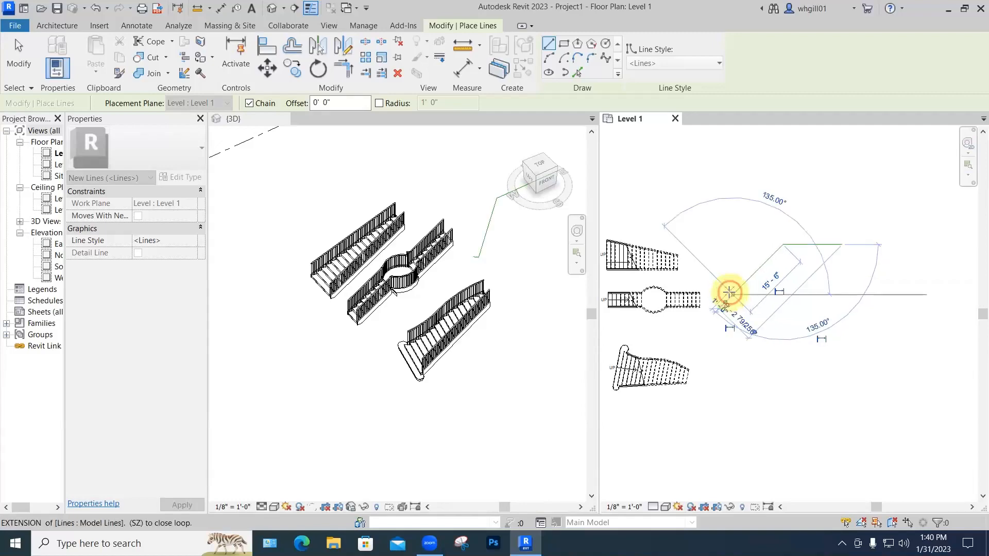
key(Escape)
key(Escape)
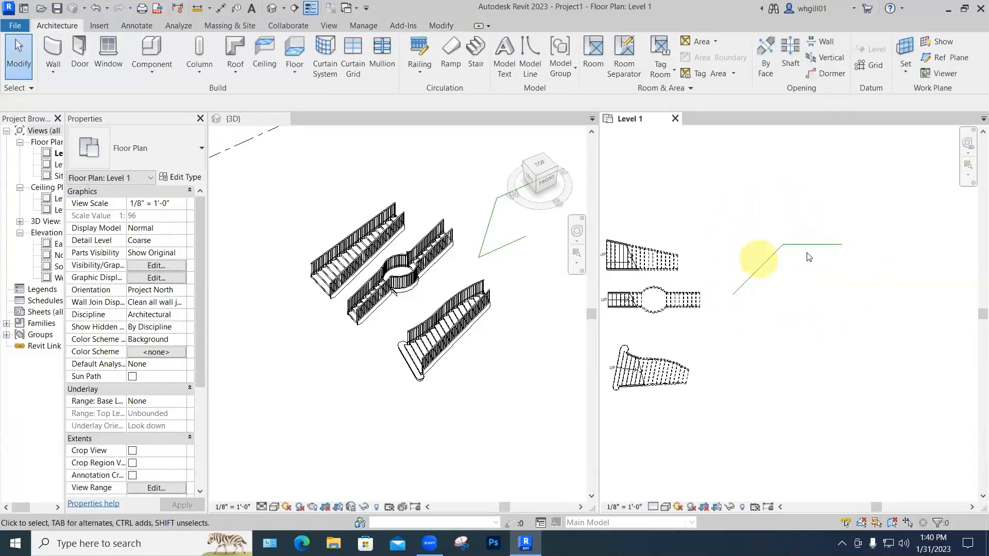
- Create an 18-riser center-ends spiral run with location line Run: Left, centred on the lines' corner, radius about 2'-6", from the horizontal to the angled line
scroll(806, 253, up, 5)
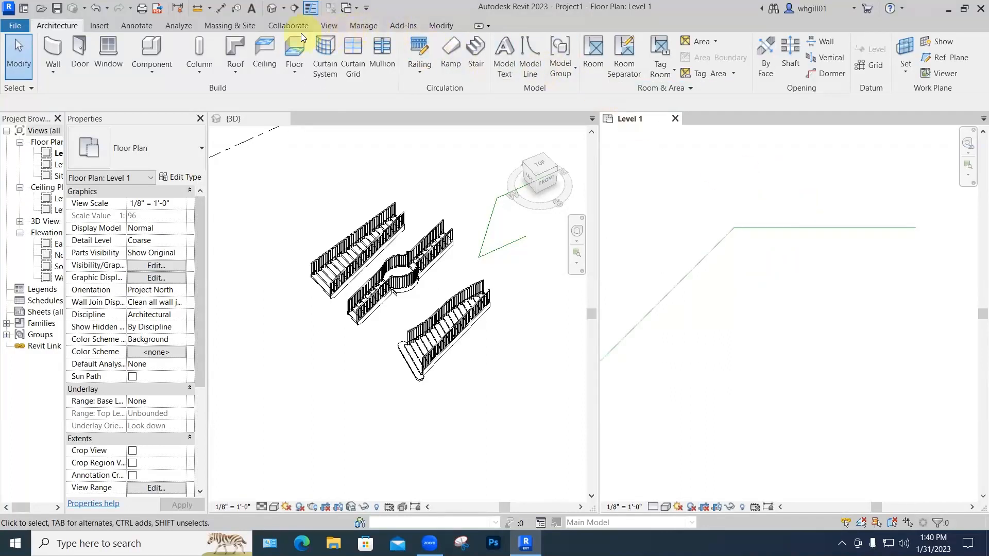
click(474, 65)
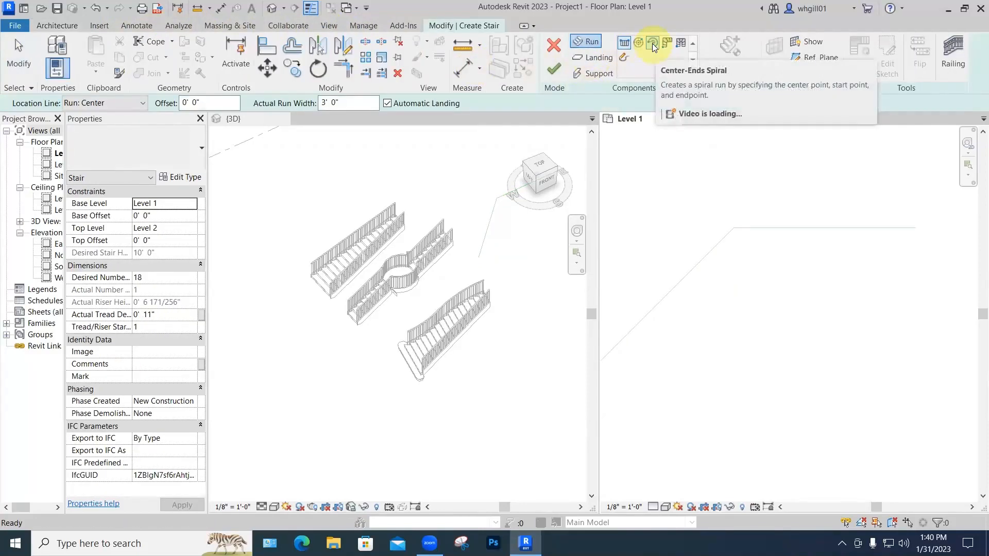
click(653, 46)
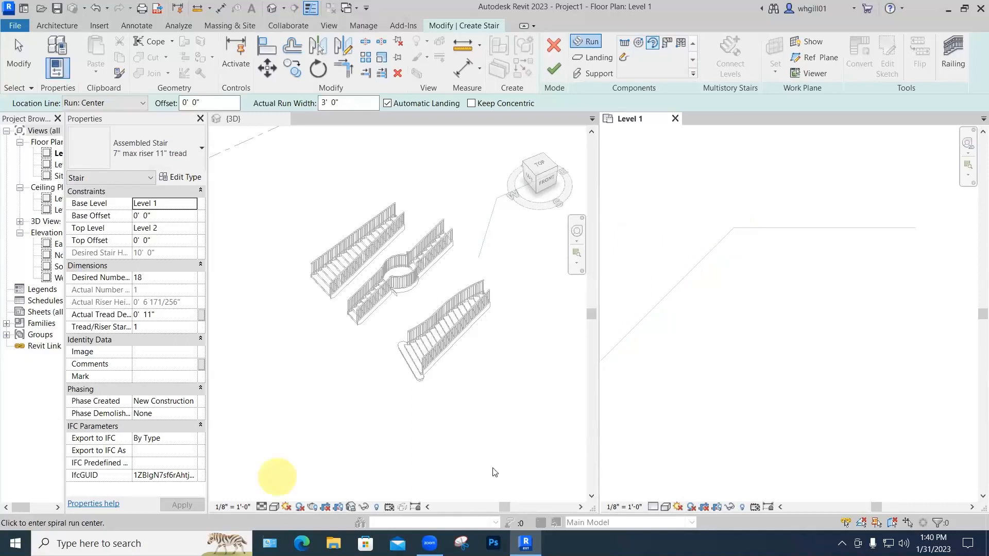
click(734, 229)
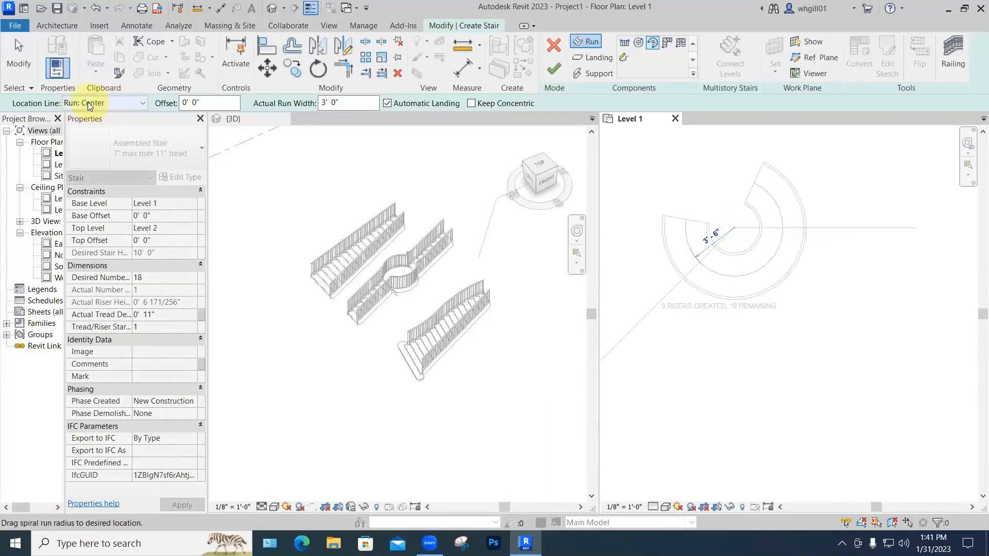
click(142, 102)
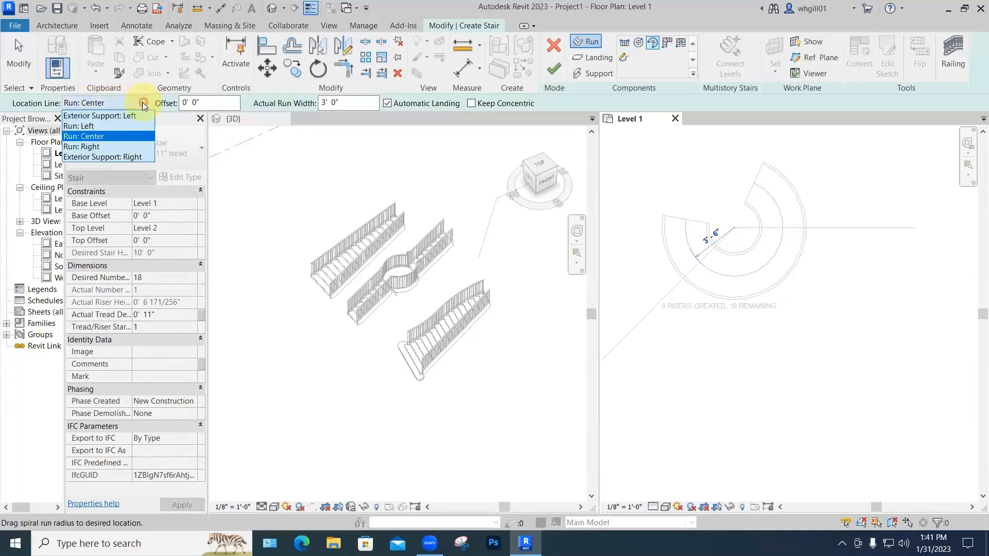
click(97, 127)
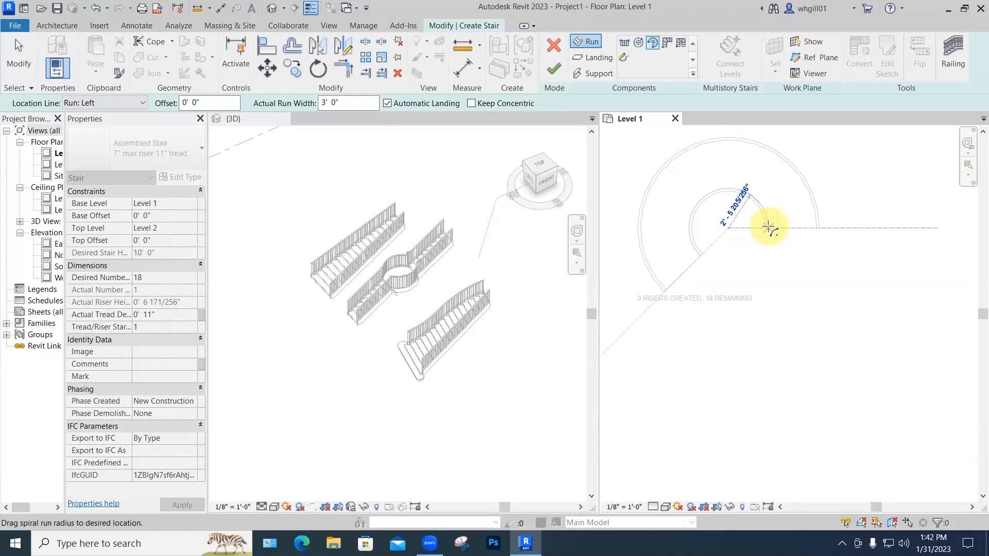
click(767, 227)
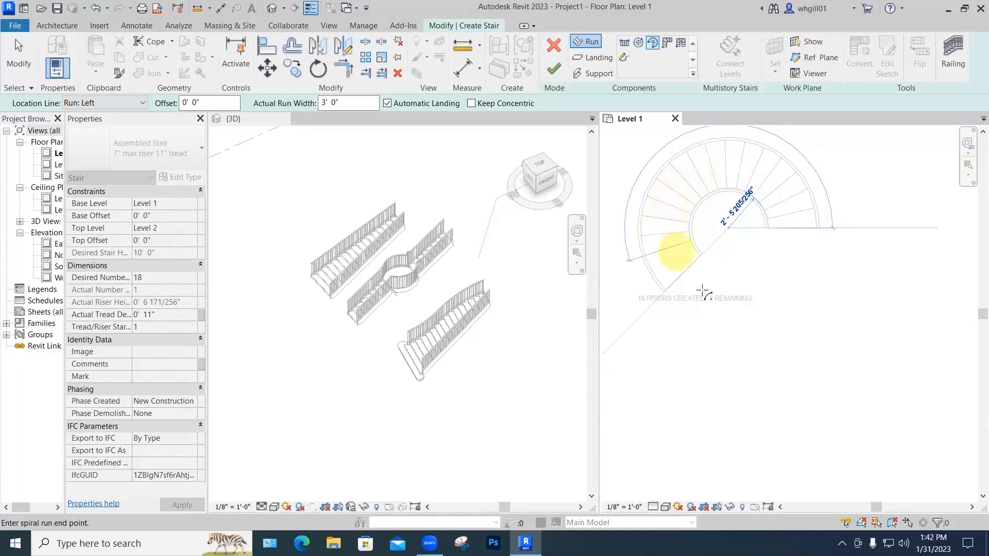
click(741, 323)
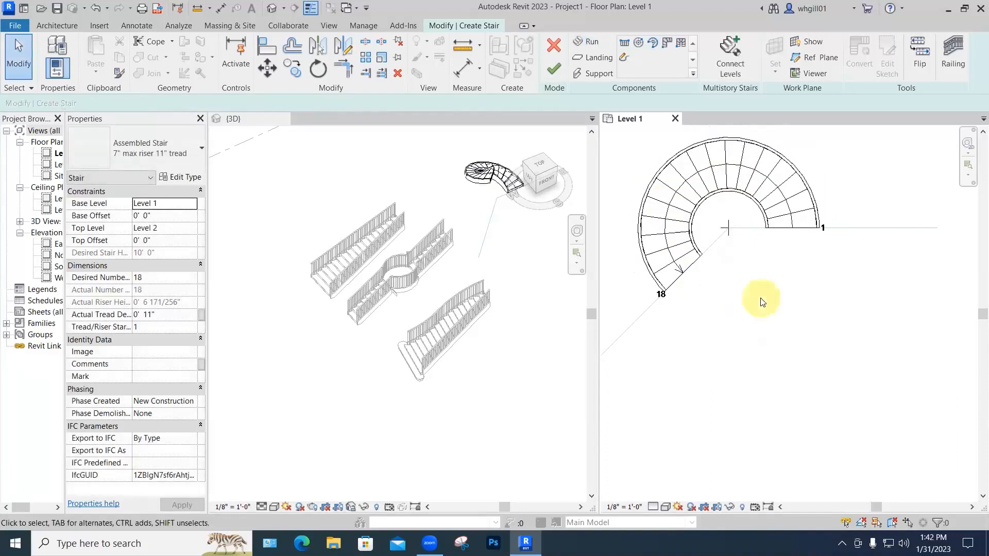
- Finish the spiral stair and inspect it against the two model lines in the 3D view
click(554, 70)
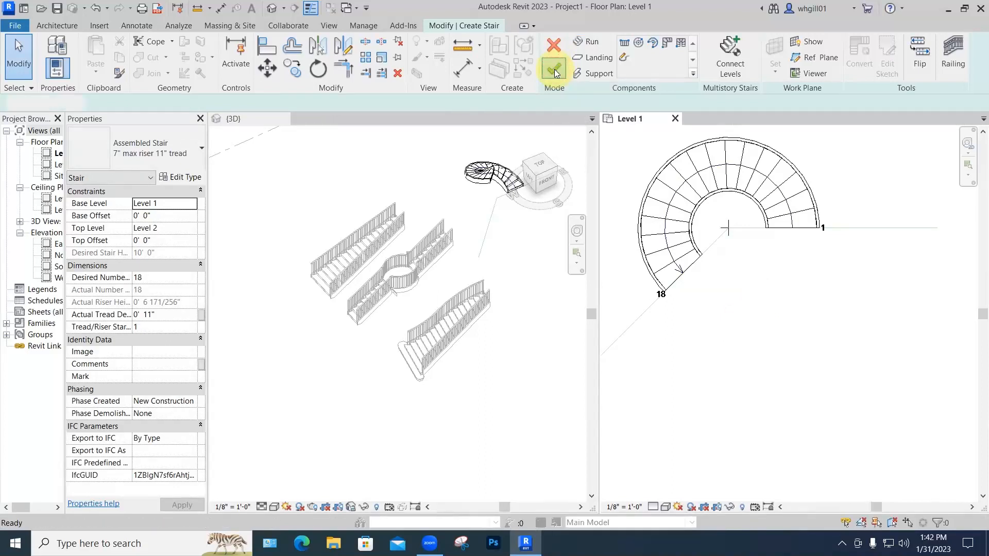
scroll(488, 180, up, 5)
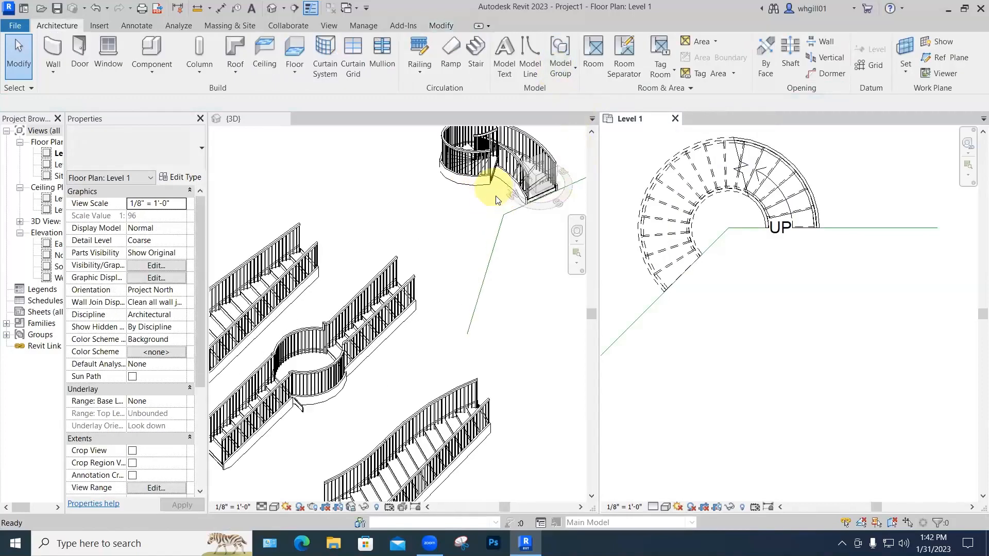
middle_drag(404, 295, 340, 345)
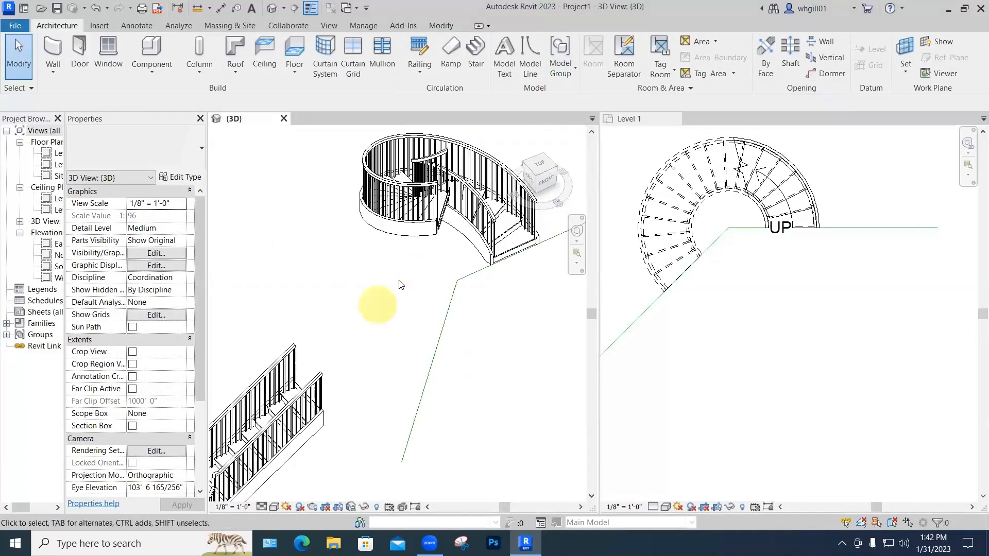
scroll(400, 283, up, 1)
shift+middle_drag(547, 258, 470, 227)
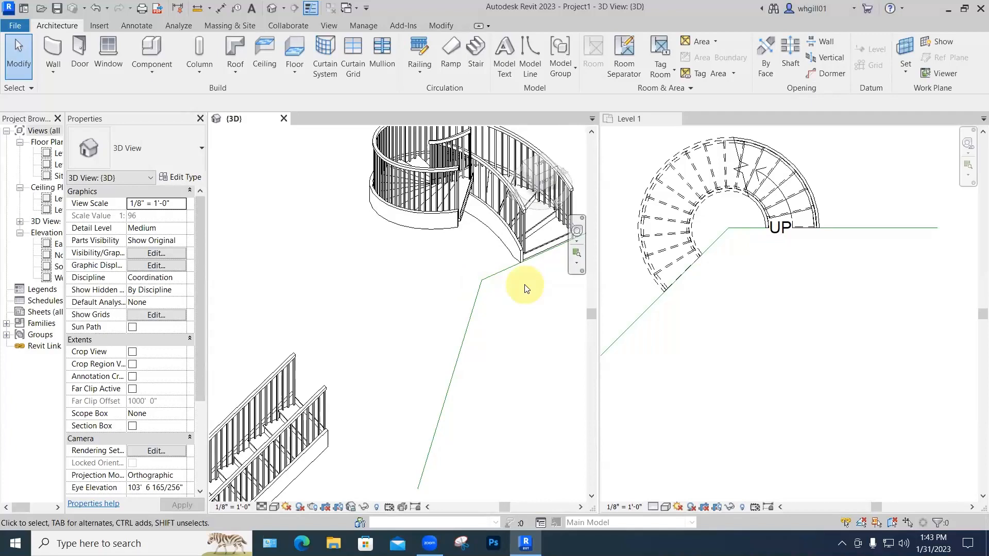
key(Escape)
key(Escape)
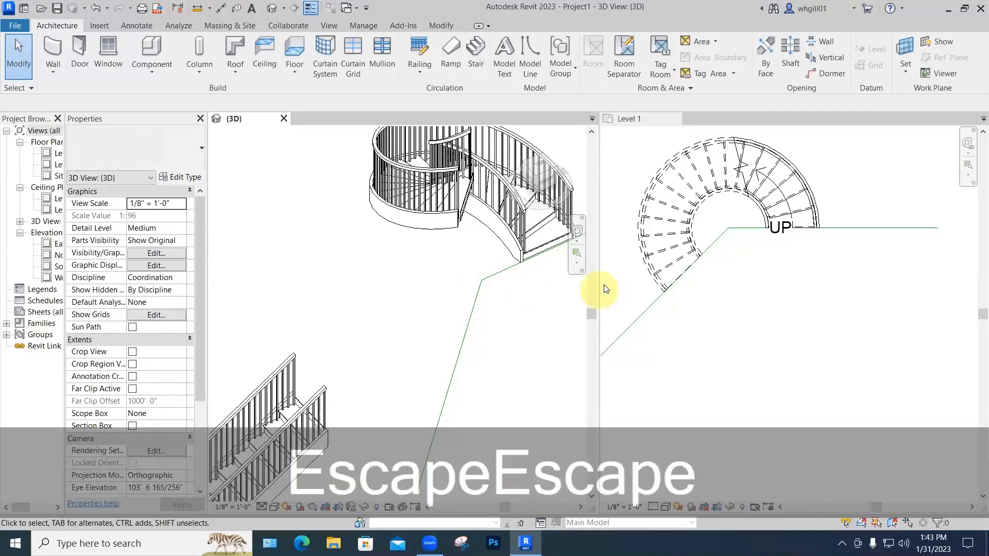
- Flip the spiral stair's up direction so it starts at the angled line and climbs toward the horizontal line
click(669, 234)
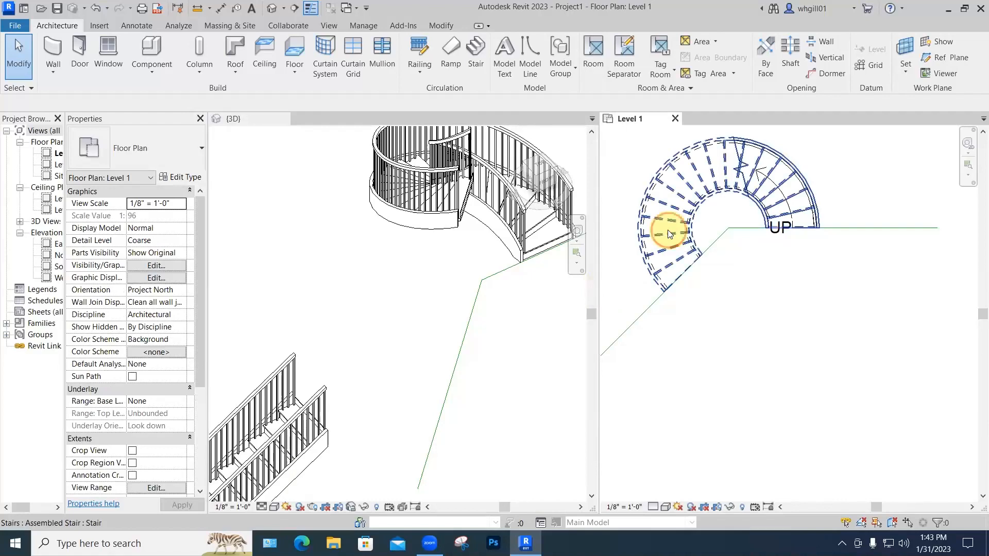
click(669, 235)
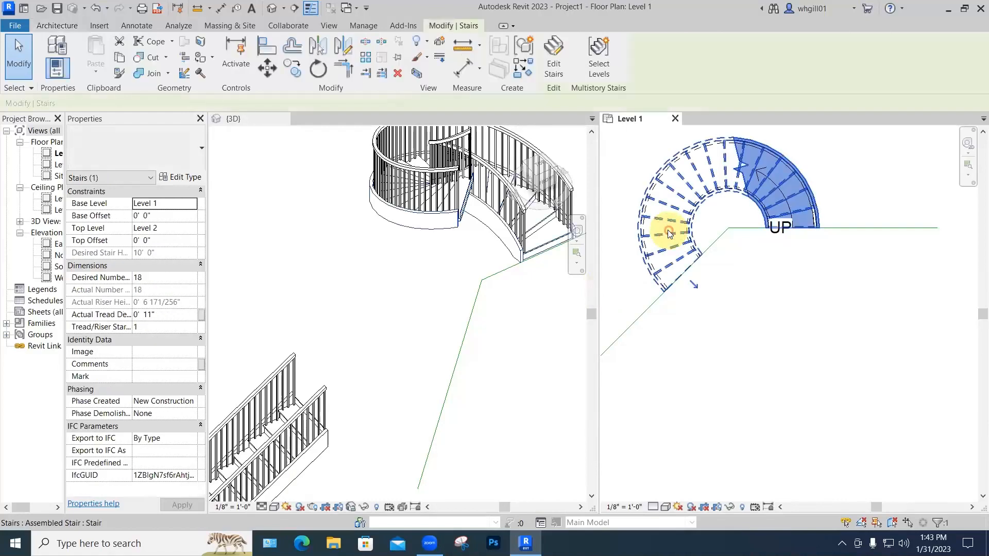
click(693, 286)
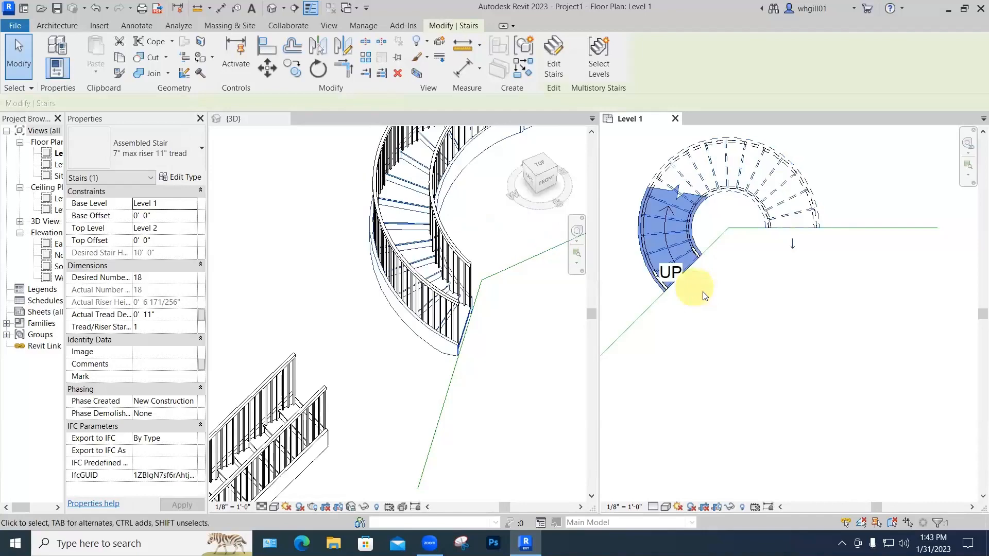
click(722, 312)
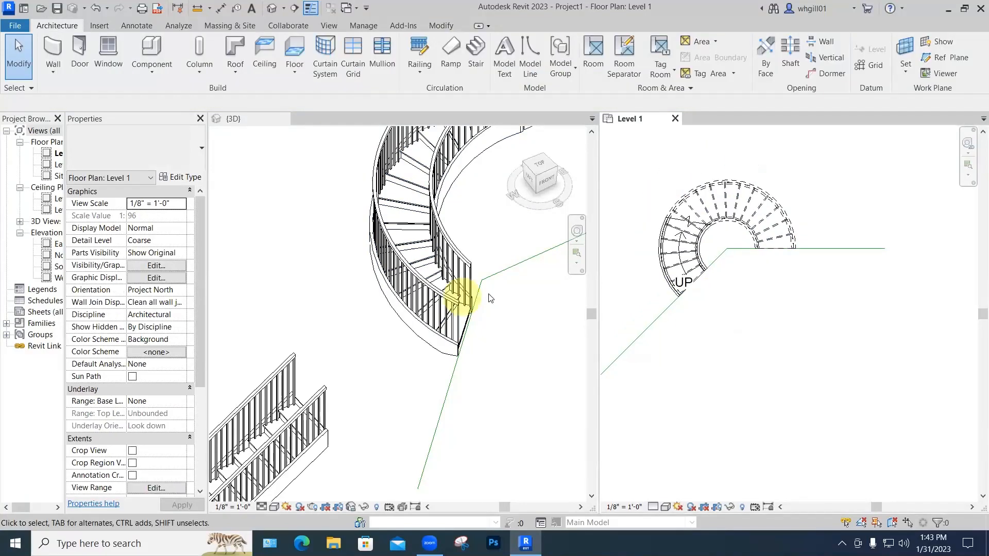
- Edit the spiral stair between the model lines, flip its up direction, flip it back again, and finish the stair
scroll(460, 296, down, 1)
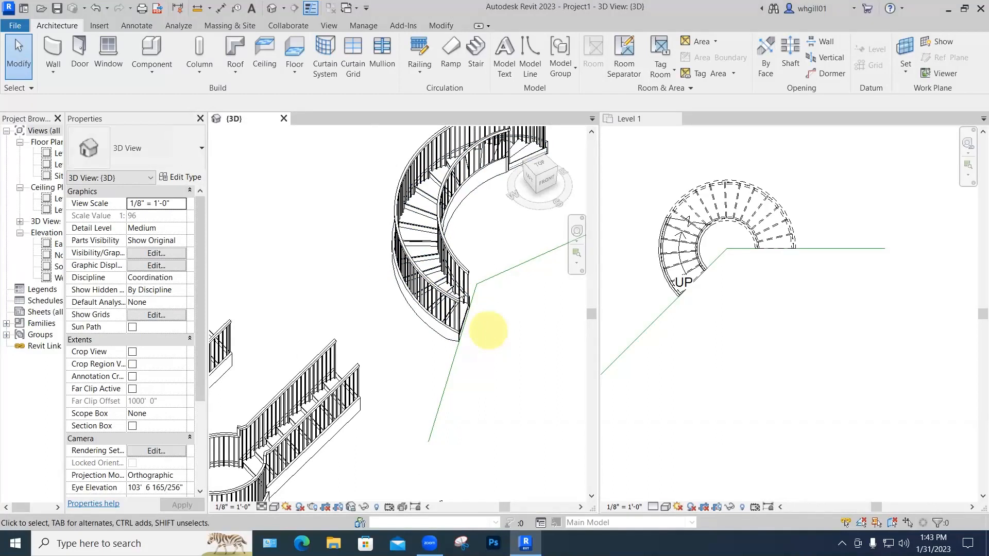
click(449, 281)
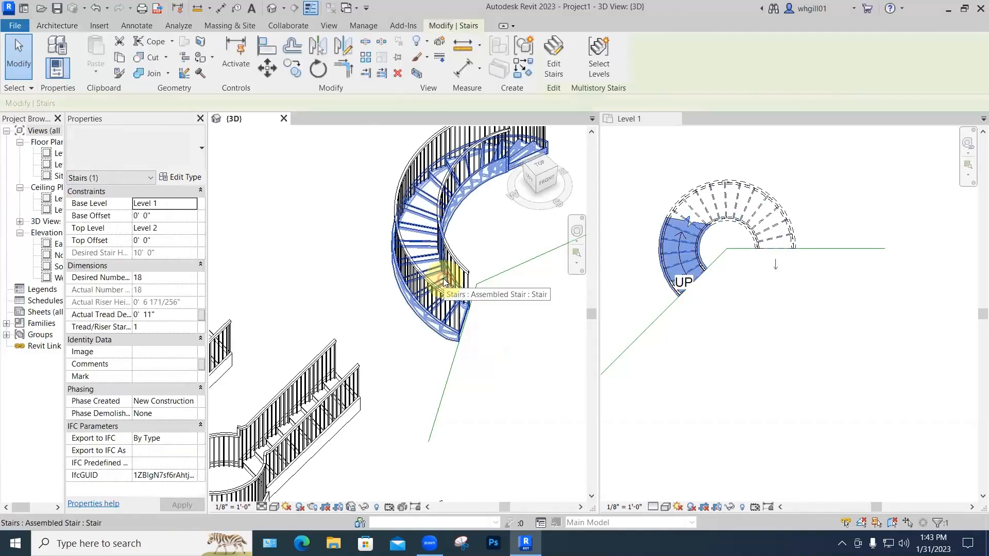
click(552, 59)
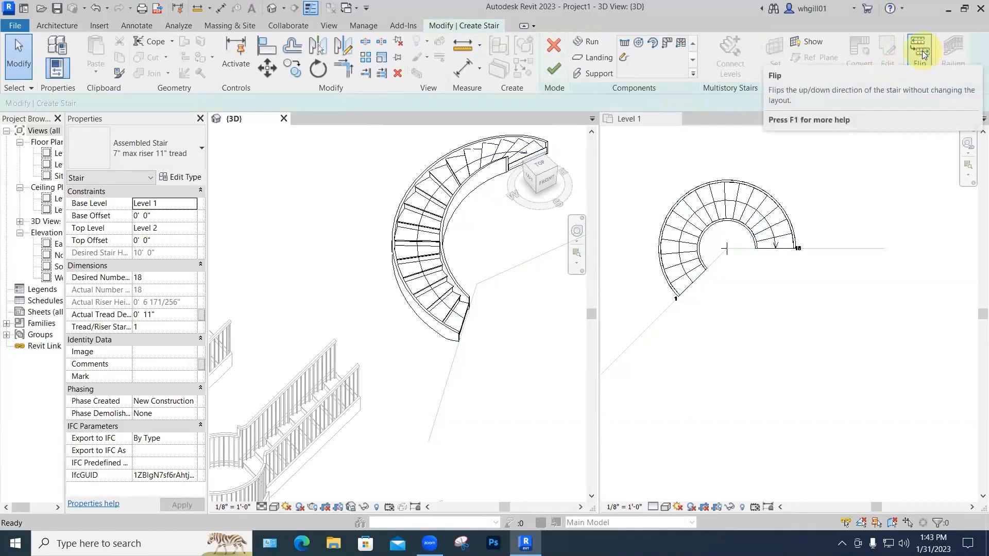
click(921, 51)
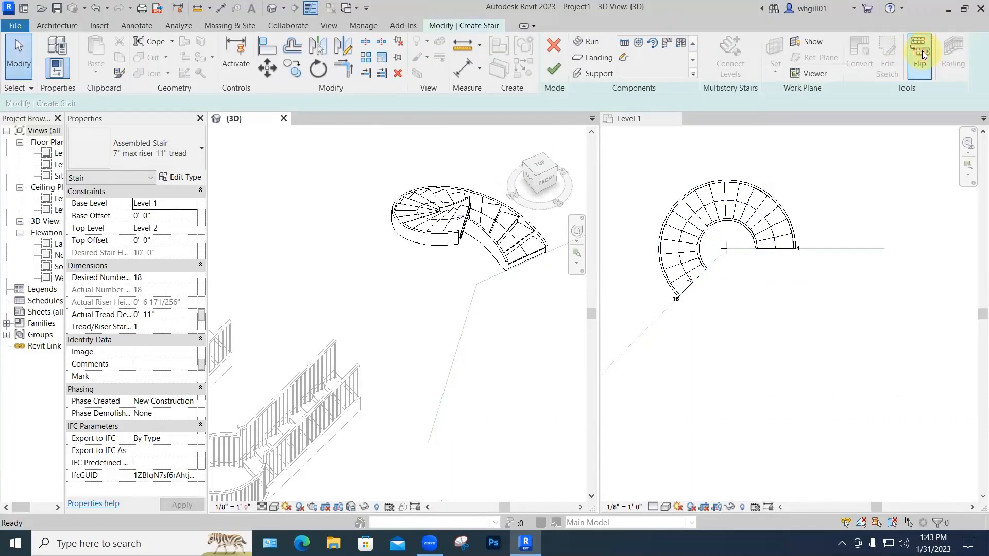
click(922, 52)
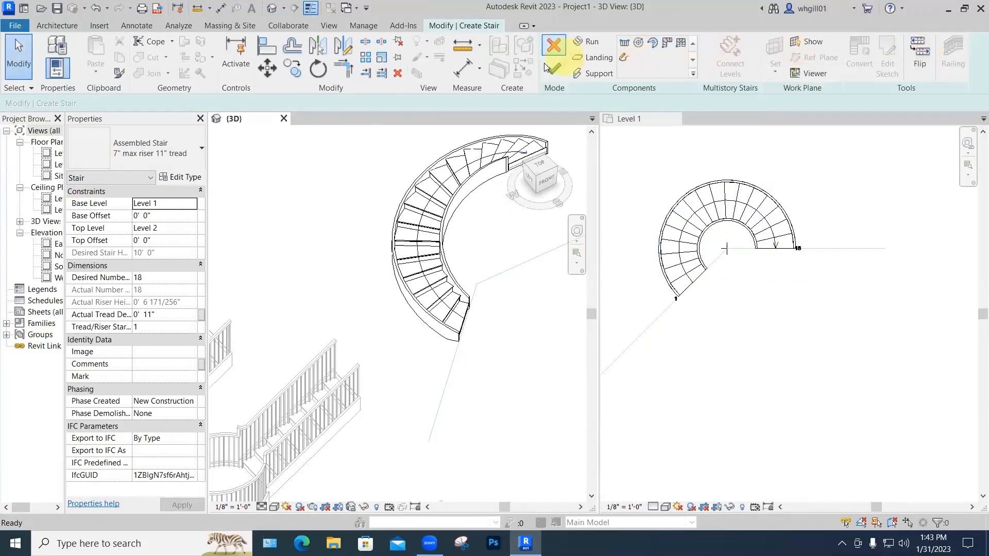
click(555, 71)
- Start a new stair from Level 1 to Level 2 with its top offset set to 20'
click(777, 277)
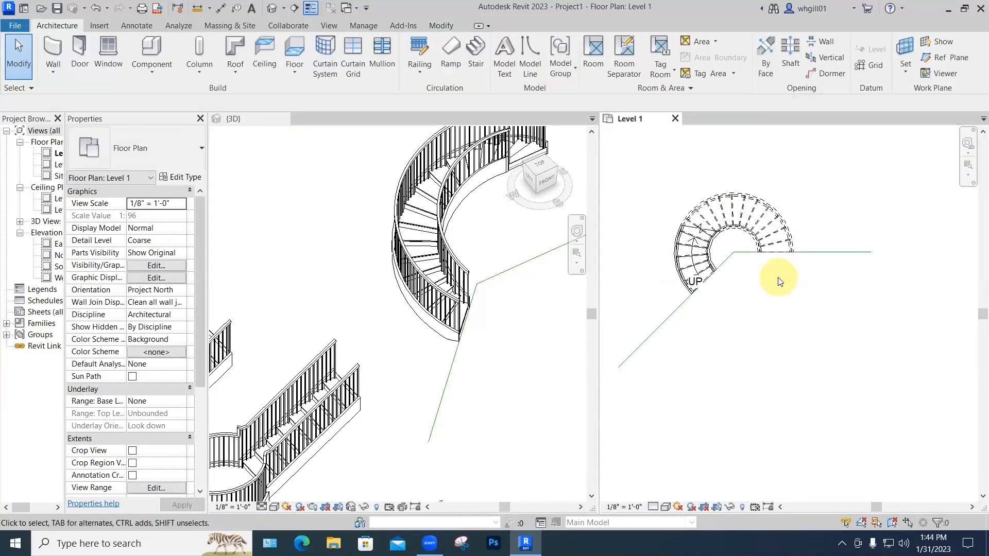
click(585, 314)
scroll(584, 314, down, 3)
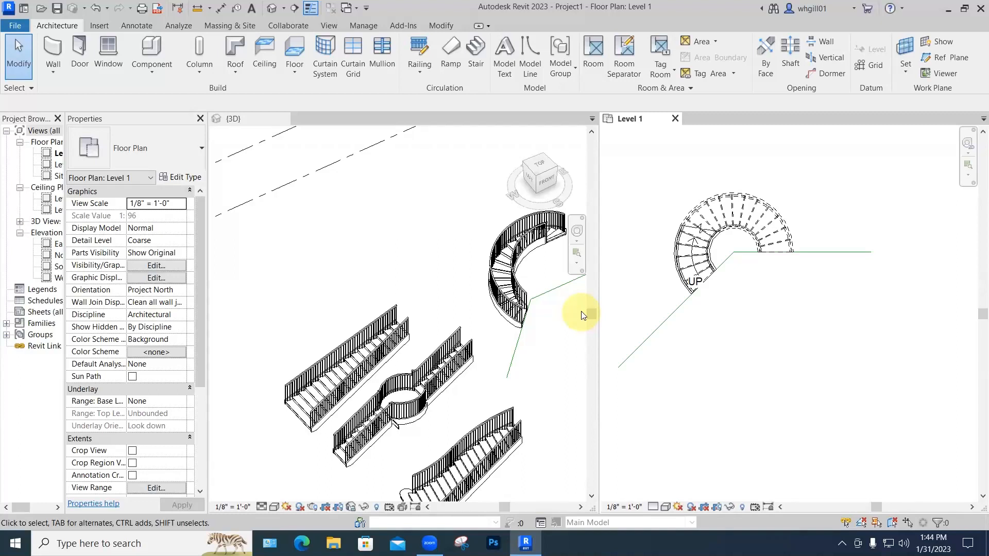
middle_drag(816, 275, 644, 286)
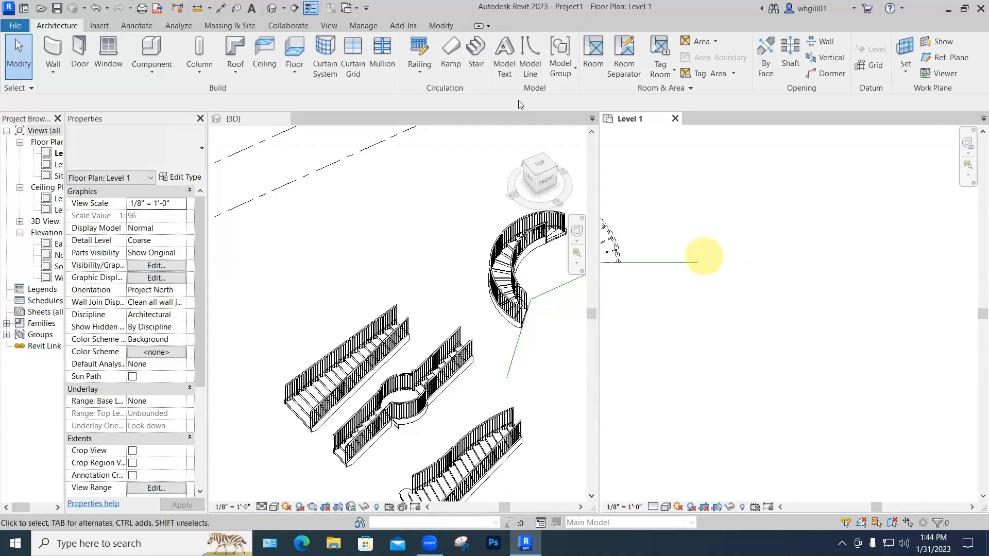
click(471, 61)
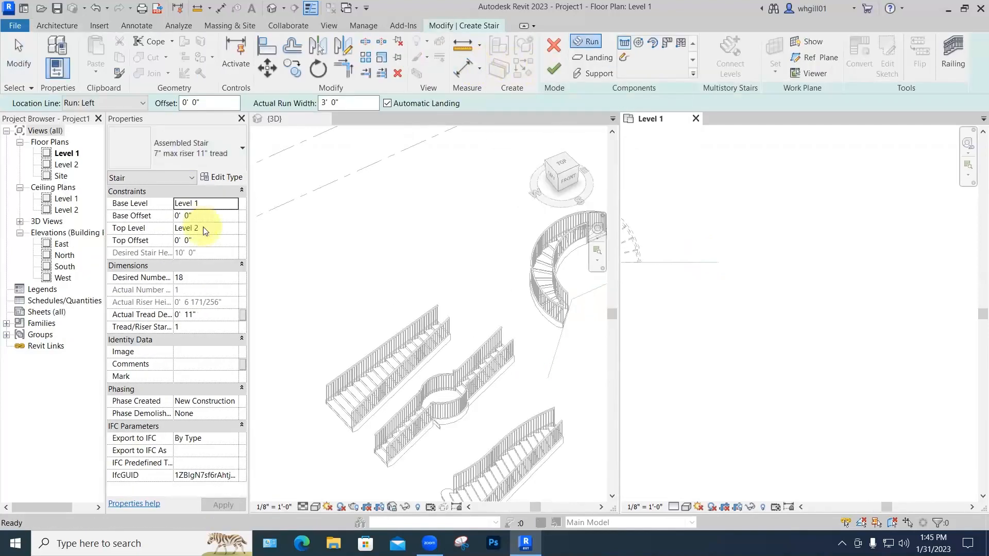
click(204, 230)
click(201, 241)
text(20)
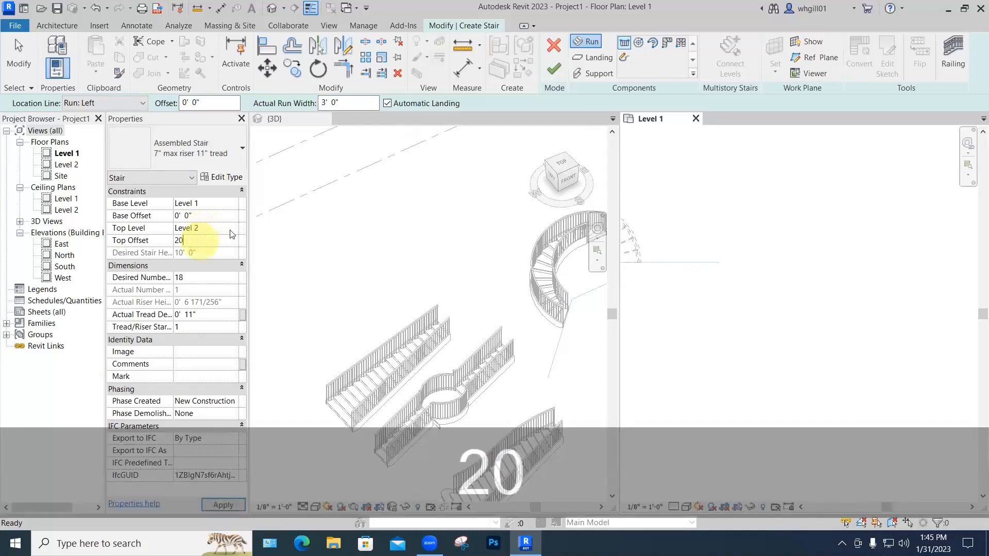
text(')
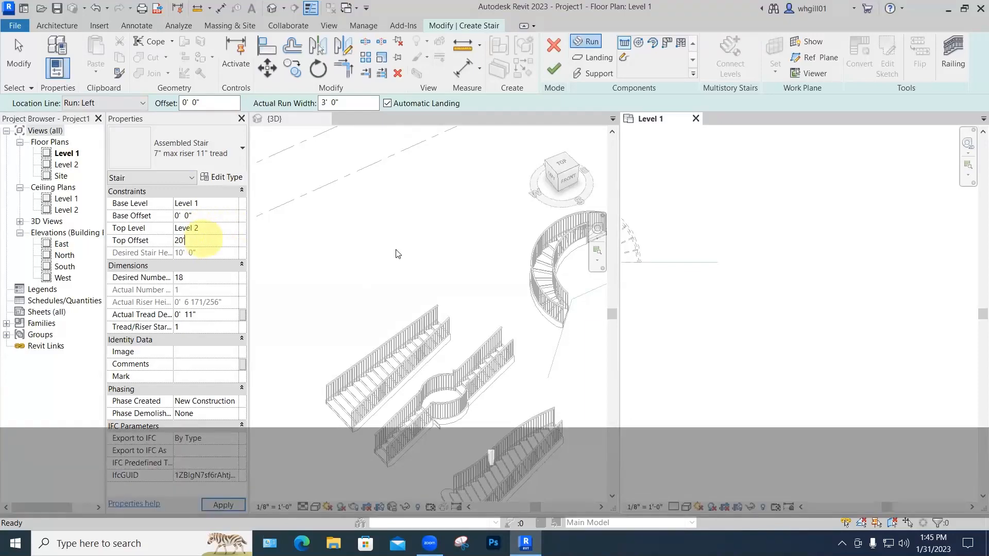
key(Return)
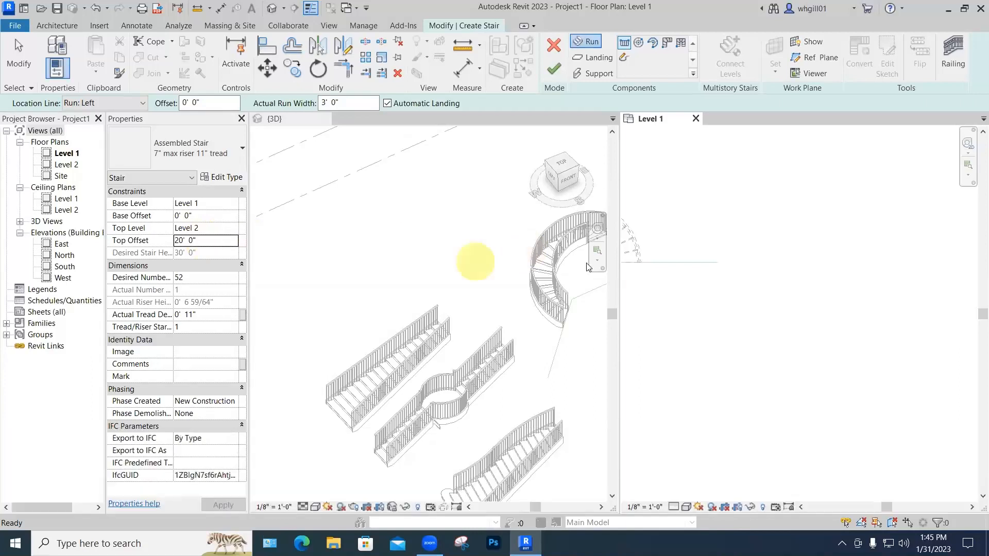
- Create a 52-riser full-step spiral run, 3'-0" wide with location line Run: Left, centred on the horizontal line's right end, and finish the stair
click(721, 261)
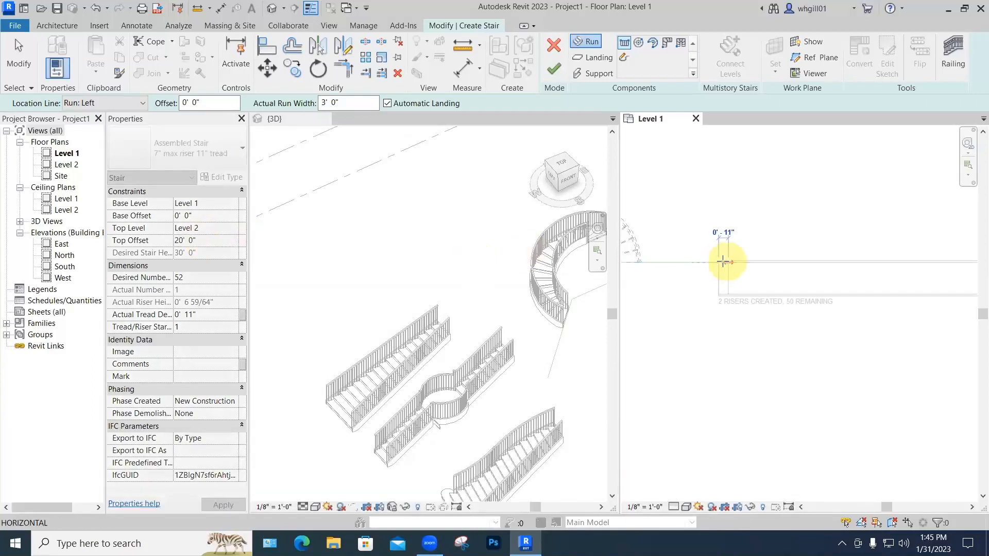
click(638, 44)
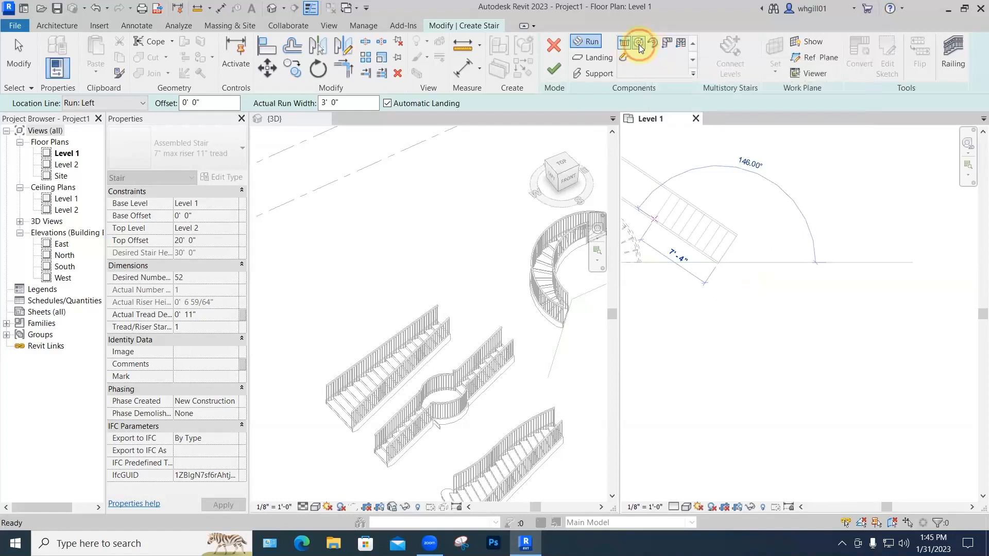
click(717, 259)
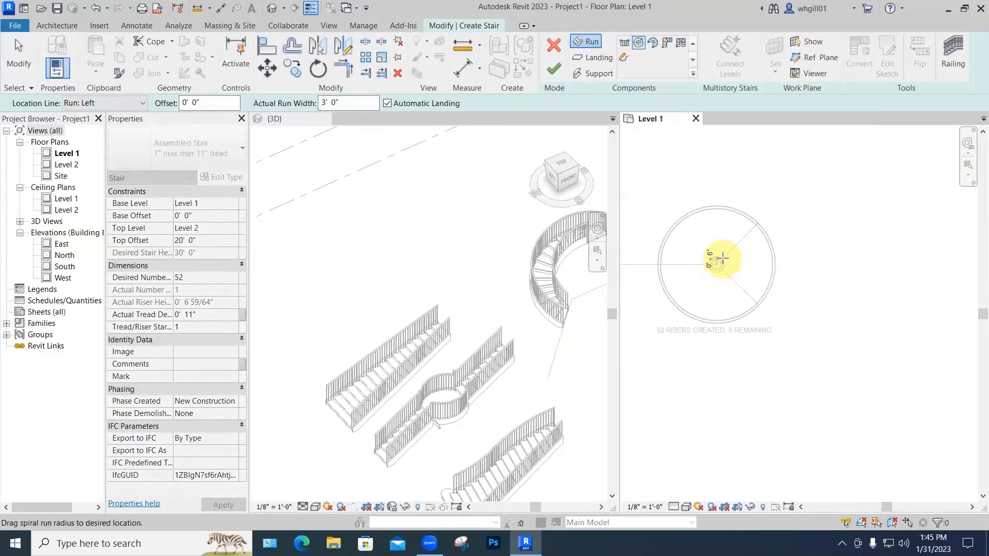
scroll(718, 262, up, 3)
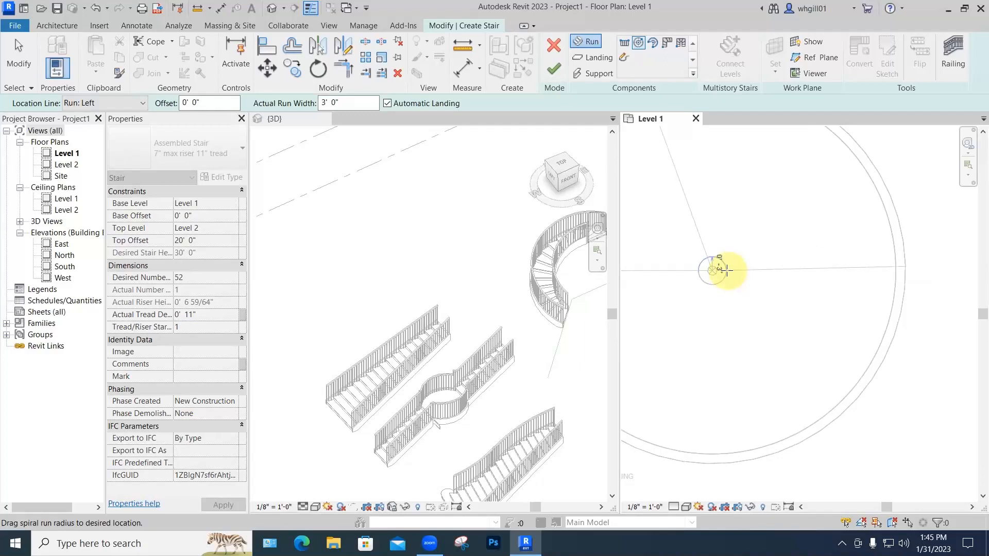
click(723, 269)
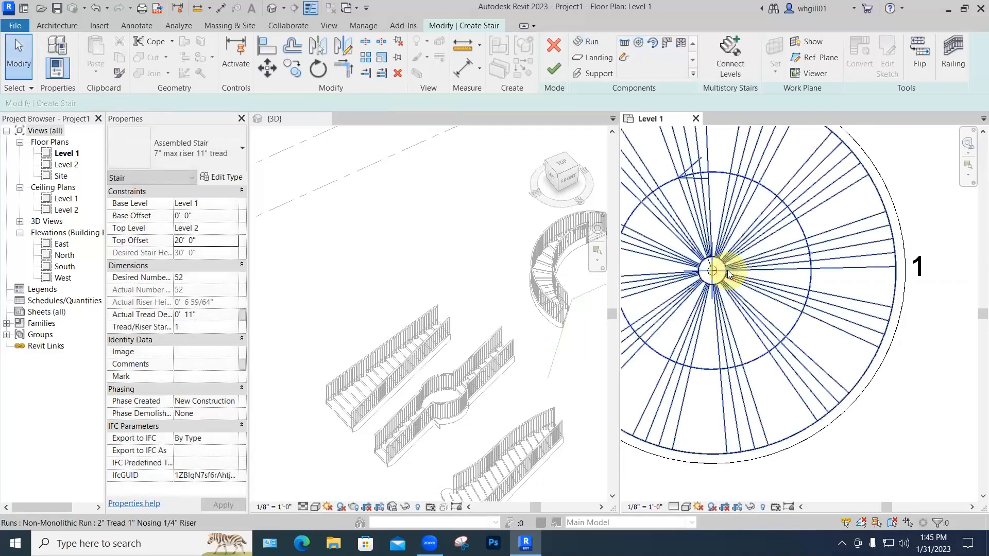
click(553, 71)
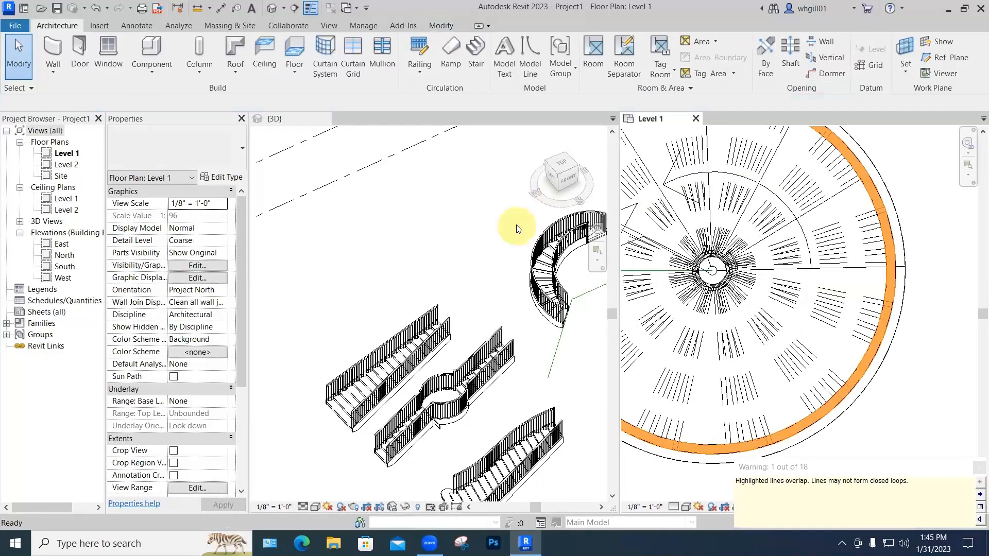
- Delete the outer railing of the tall spiral stair in the 3D view and inspect the exposed treads
scroll(516, 227, down, 3)
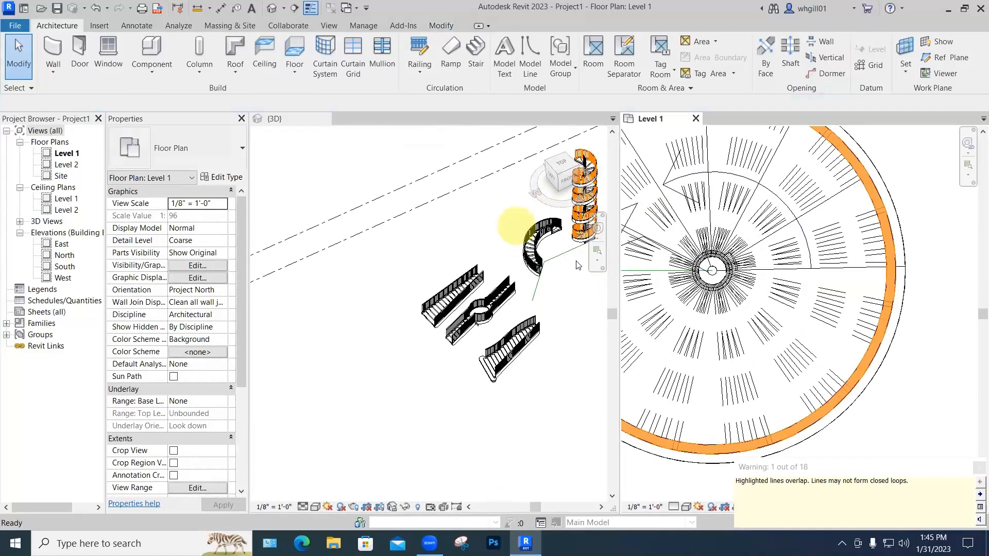
click(548, 301)
scroll(556, 275, up, 1)
middle_drag(562, 288, 489, 343)
scroll(545, 231, up, 1)
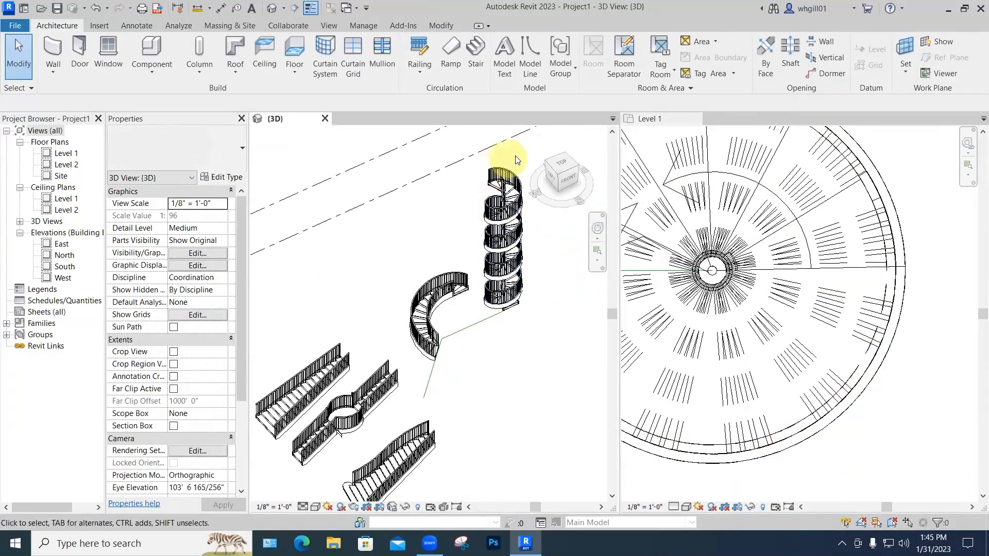
click(504, 175)
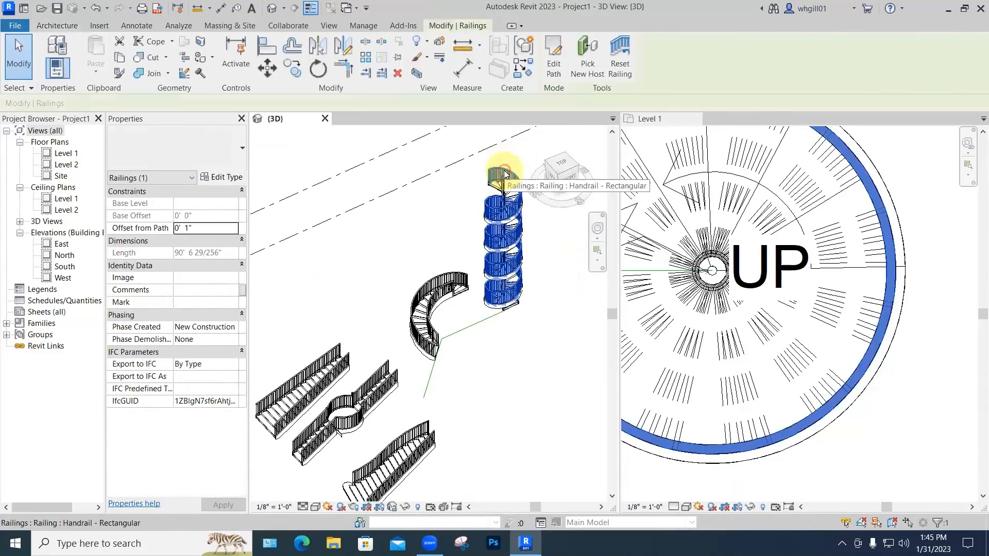
key(BackSpace)
scroll(506, 251, up, 3)
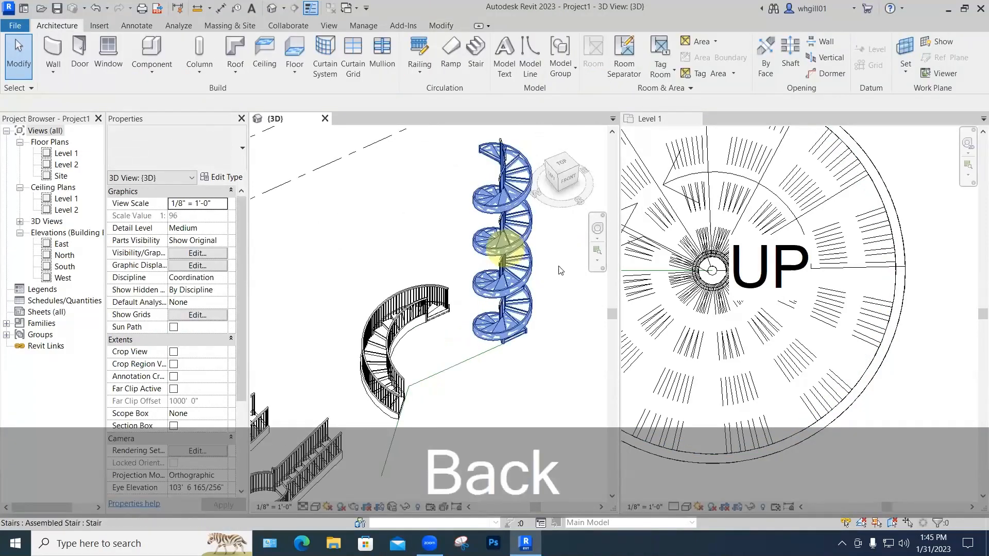
shift+middle_drag(549, 264, 563, 284)
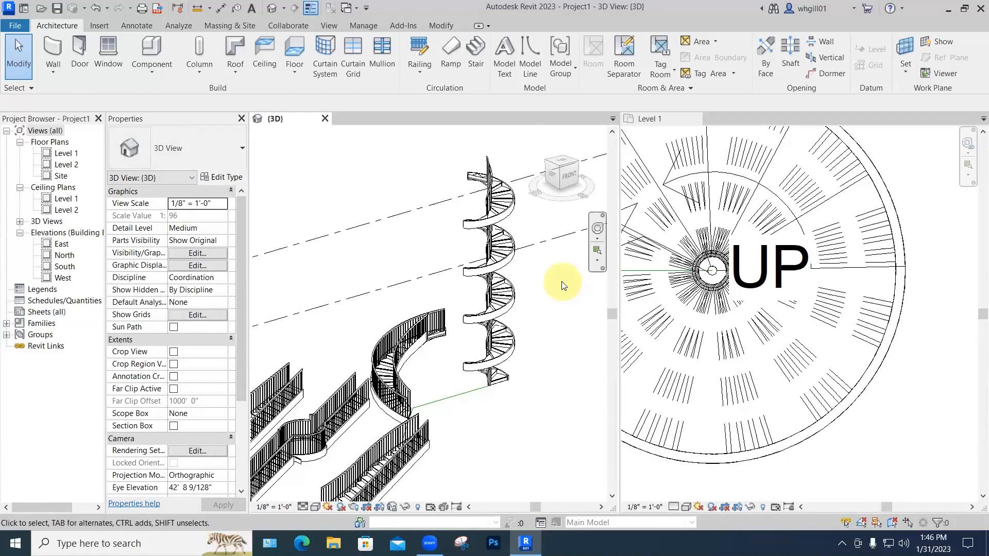
- Draw a straight Generic - 8" wall about 108' long and 20' high on Level 1 in the 3D view
scroll(562, 284, down, 3)
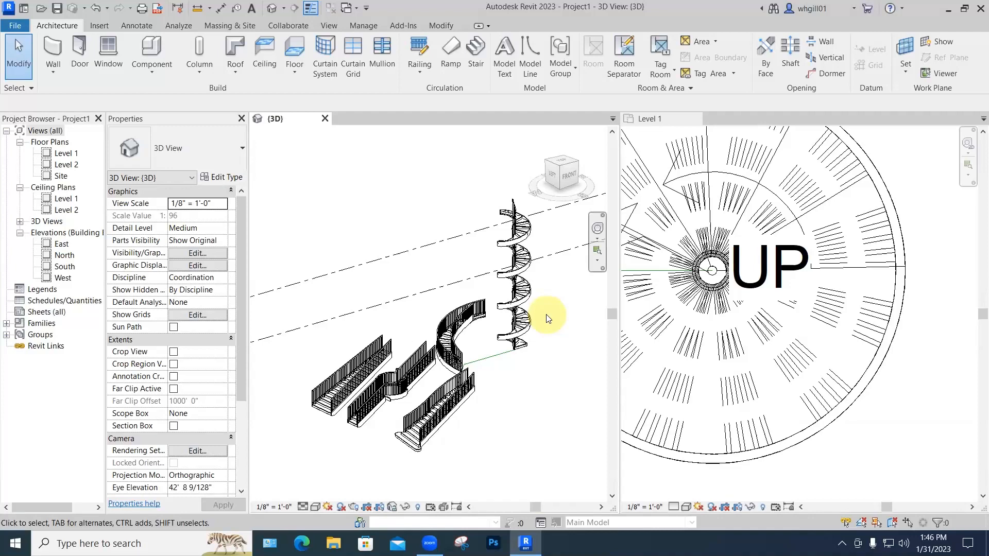
scroll(571, 316, down, 3)
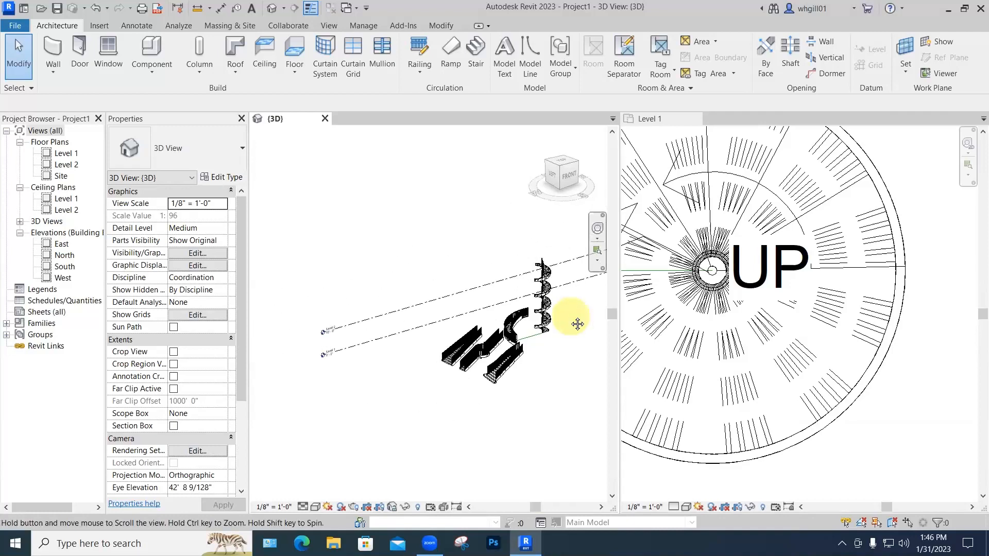
middle_drag(577, 324, 539, 324)
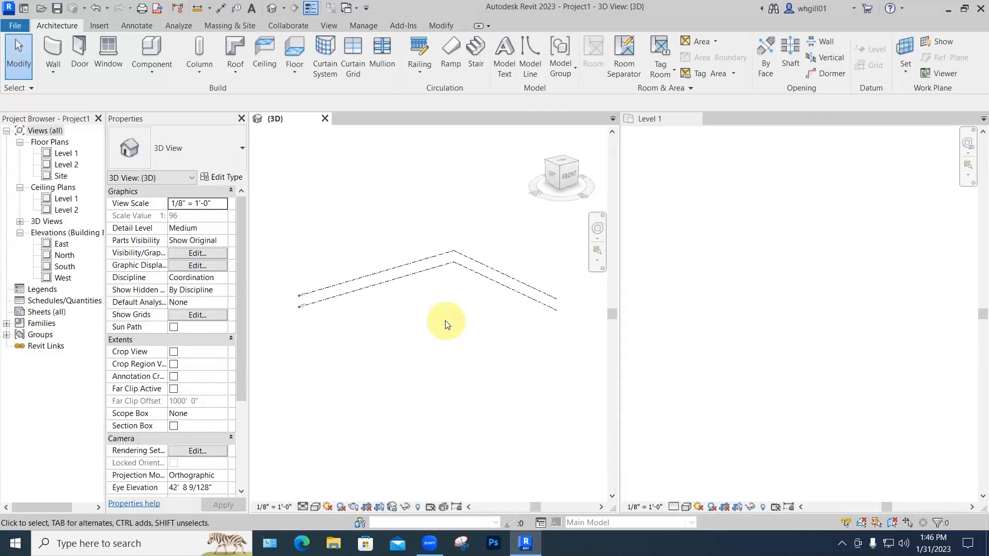
click(53, 67)
click(108, 124)
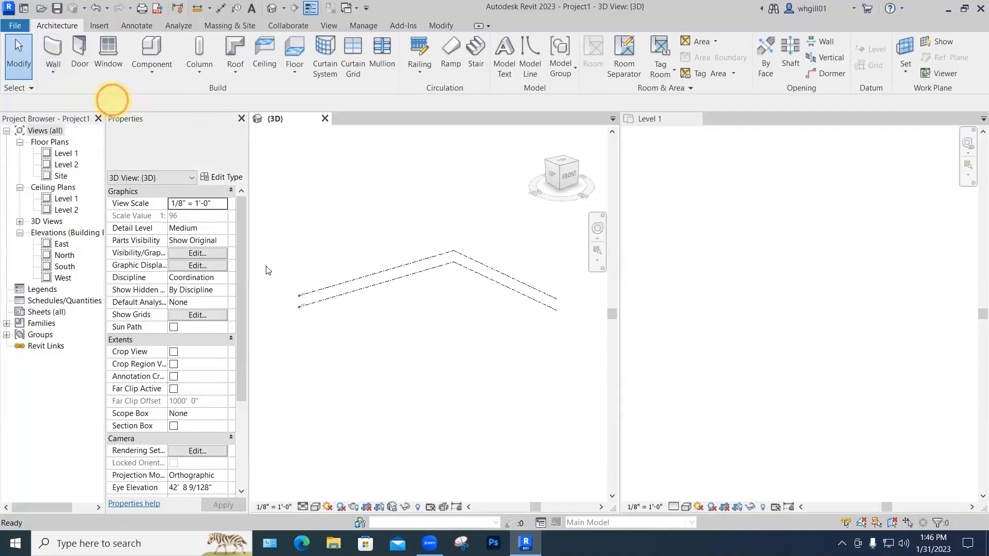
click(323, 339)
click(425, 309)
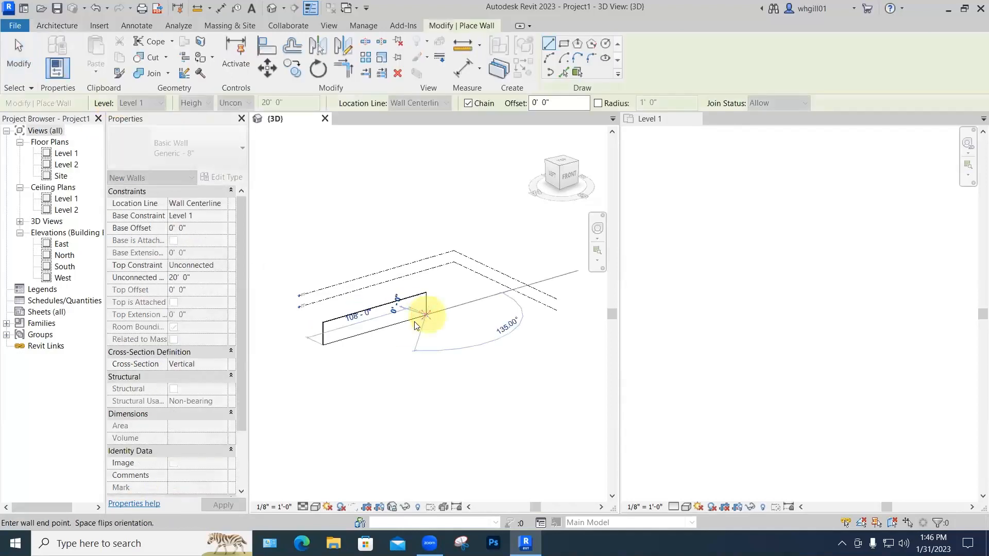
key(Escape)
key(Escape)
- Place a Single-Flush 36" x 84" door near the wall's left end
scroll(331, 340, up, 5)
key(d)
key(r)
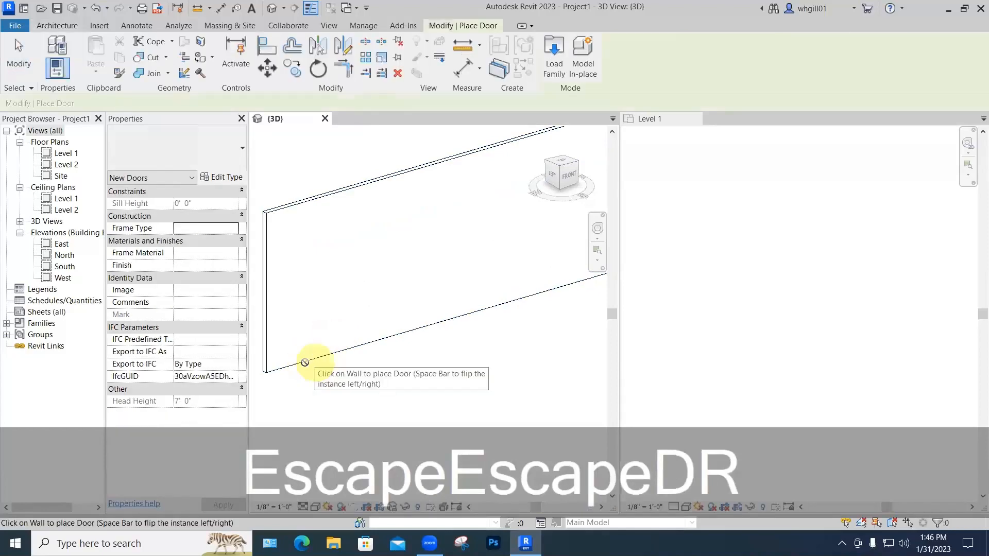
click(314, 350)
key(Escape)
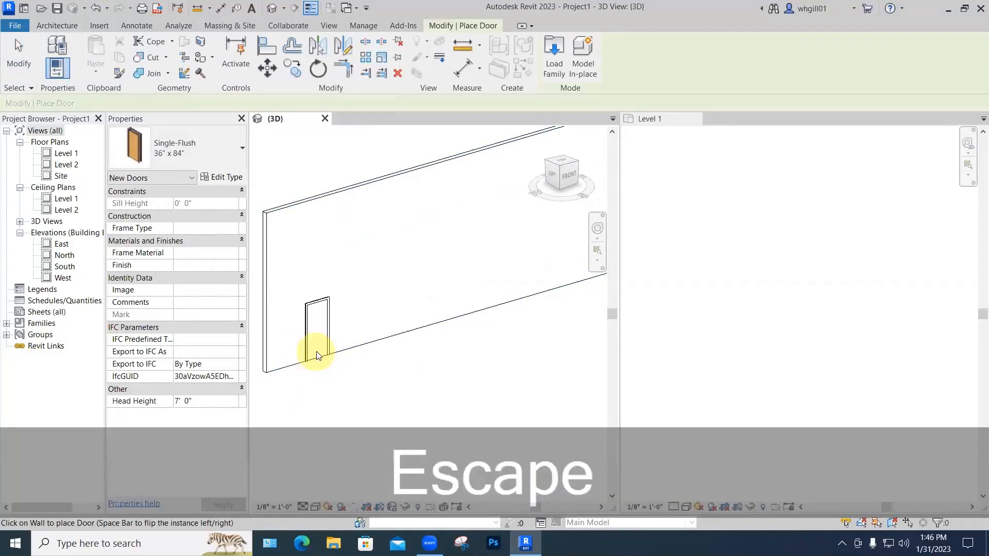
- Load the 30" x 80" type of the residential door family Door-Interior-Single-1_Panel-Wood from the Imperial library for door placement
middle_drag(327, 346, 394, 288)
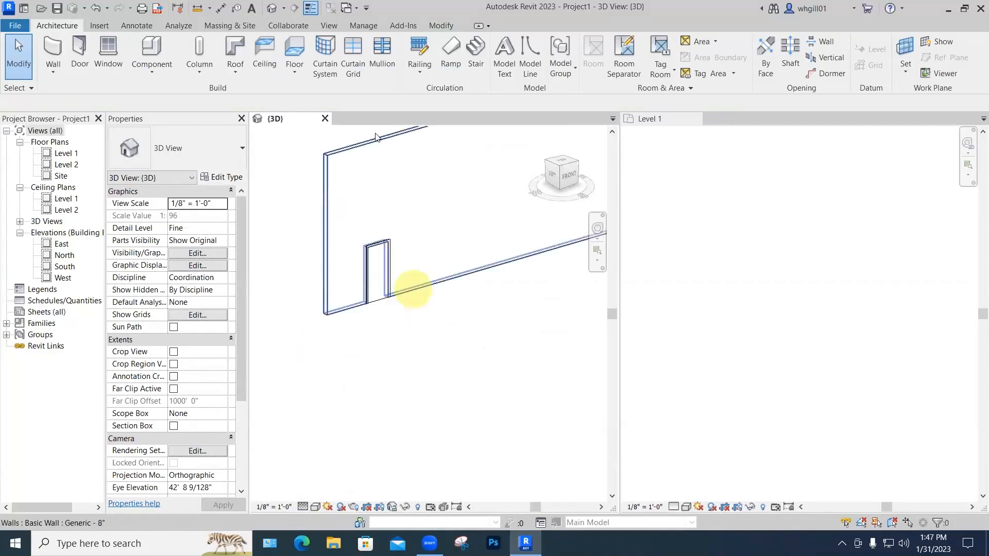
click(80, 63)
click(549, 76)
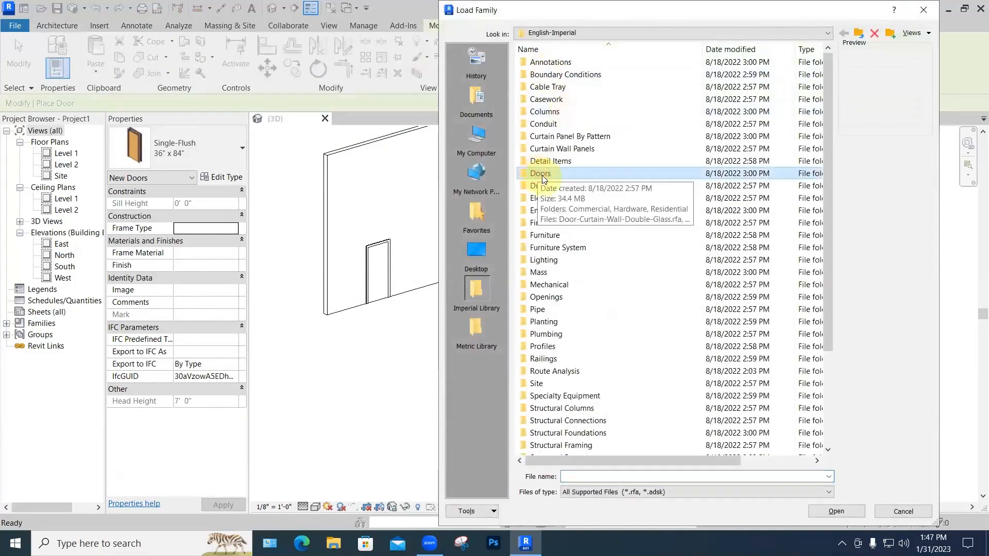
double_click(542, 174)
double_click(549, 89)
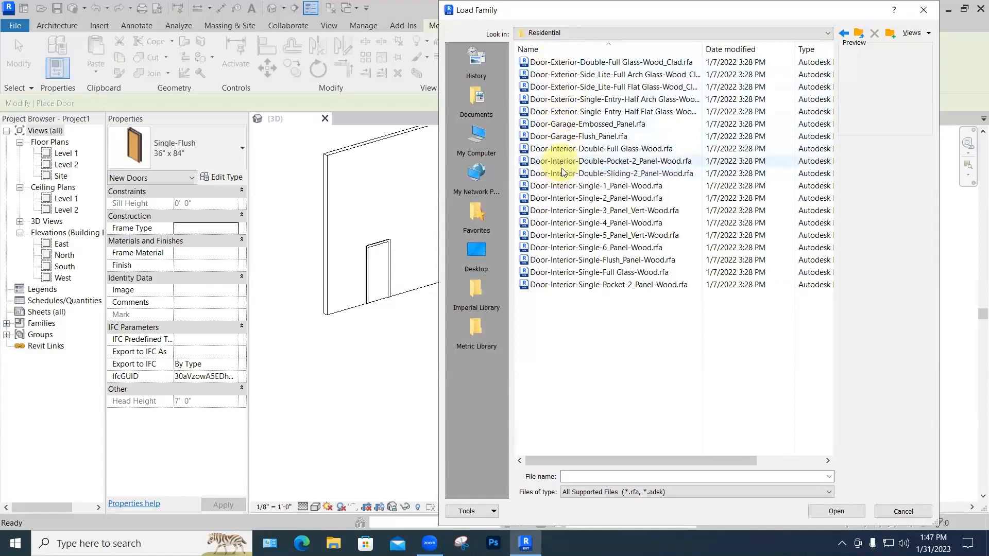
click(550, 185)
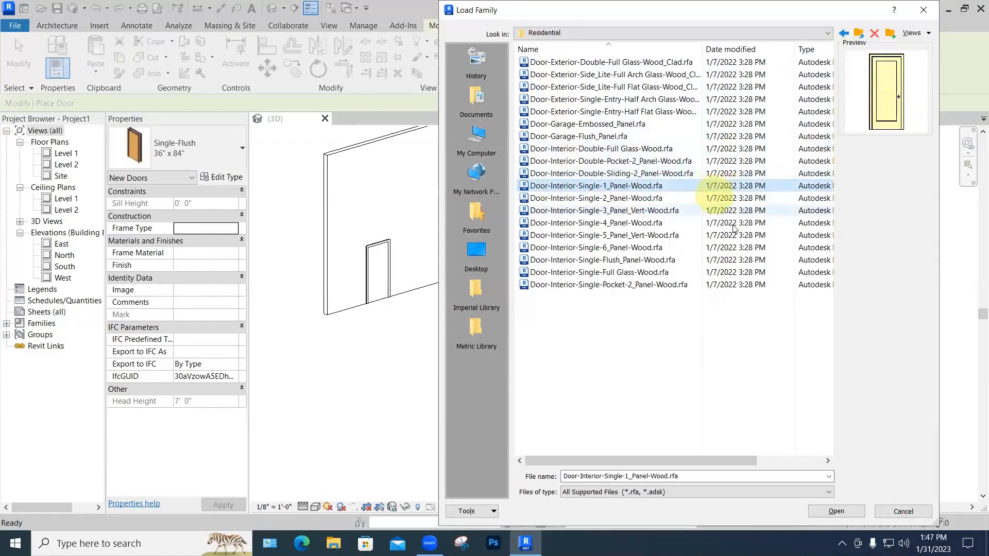
click(836, 511)
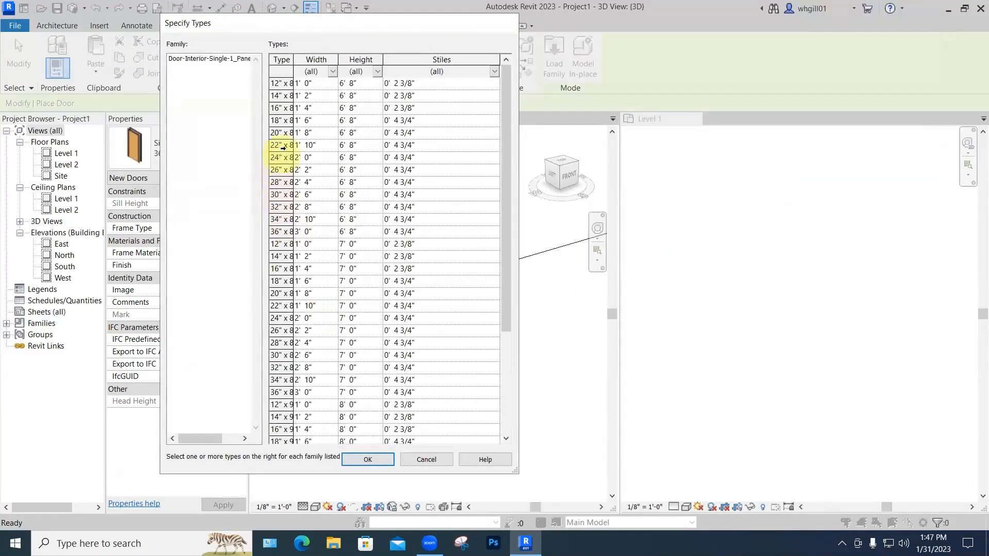
drag(293, 60, 310, 60)
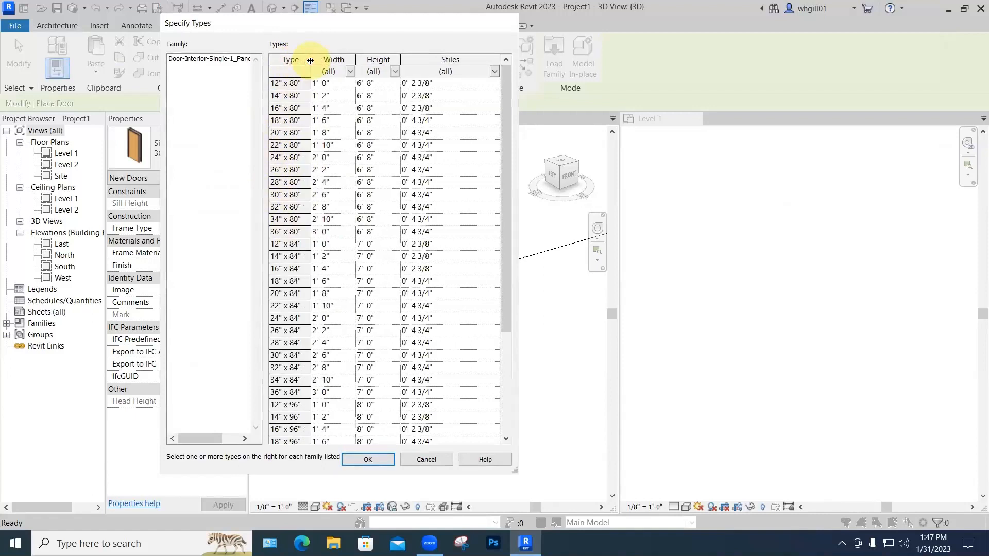
click(288, 194)
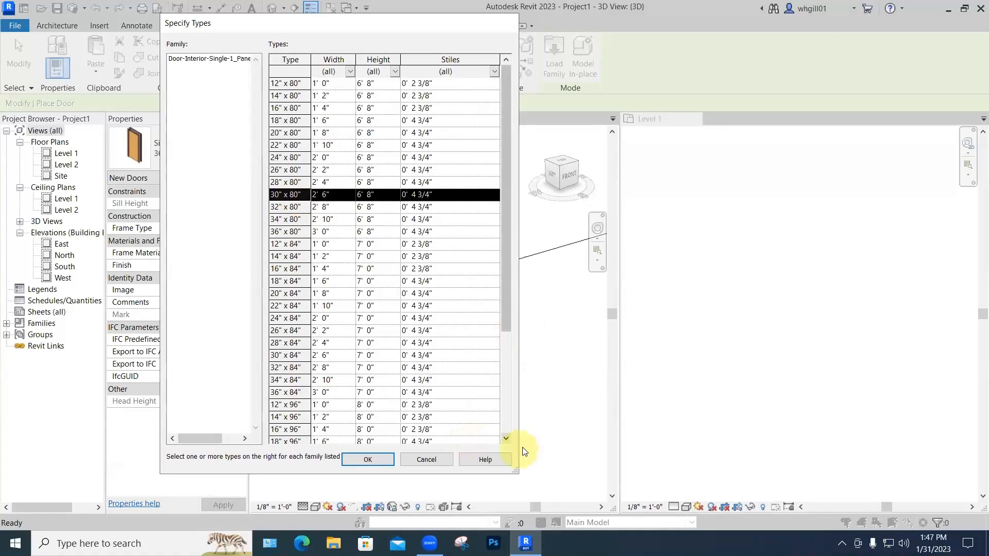
click(383, 465)
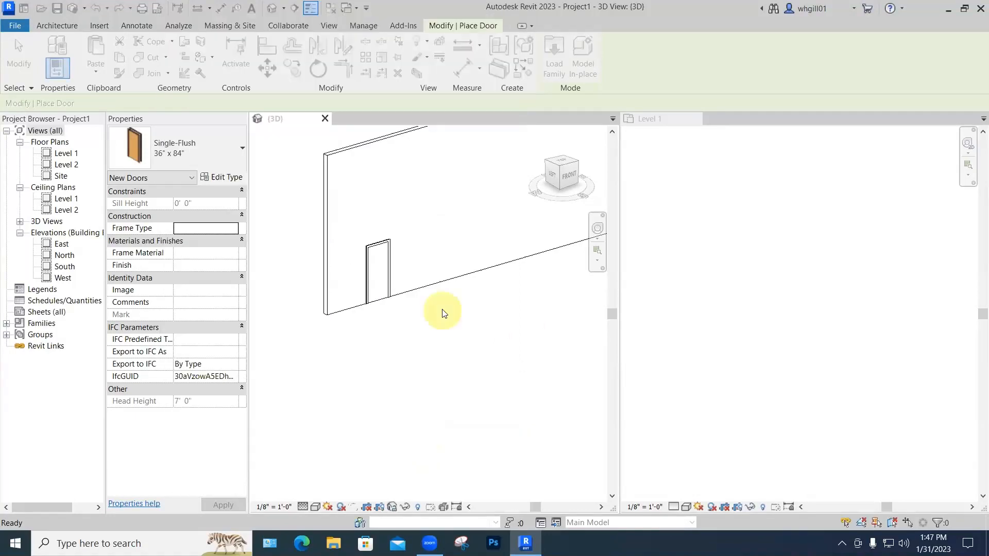
- Place the 30" x 80" panel door on the wall about 7'-6" from the flush door, then end door placement
click(425, 285)
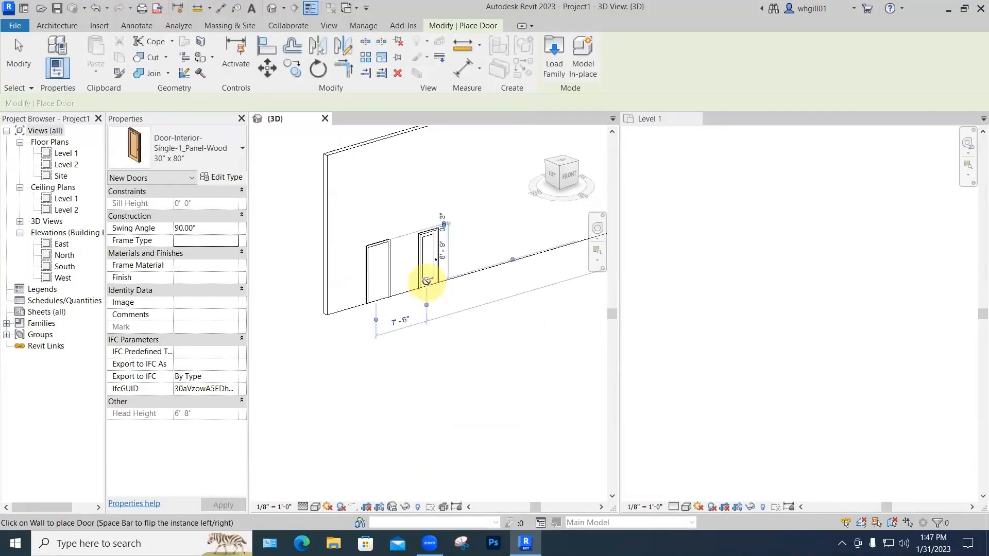
key(Escape)
key(Escape)
- Examine the panel door and the flush door up close from both sides of the wall
scroll(454, 278, up, 5)
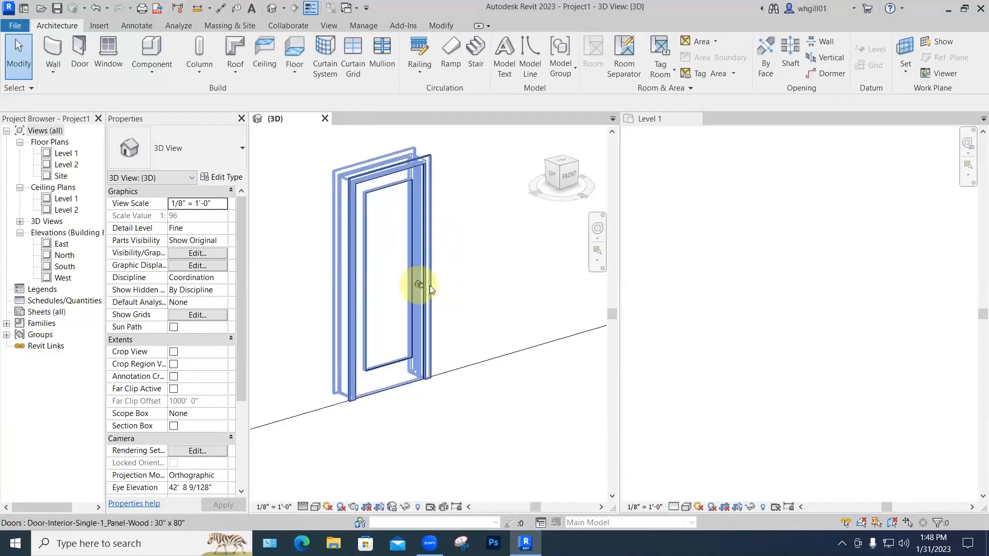
scroll(420, 285, down, 5)
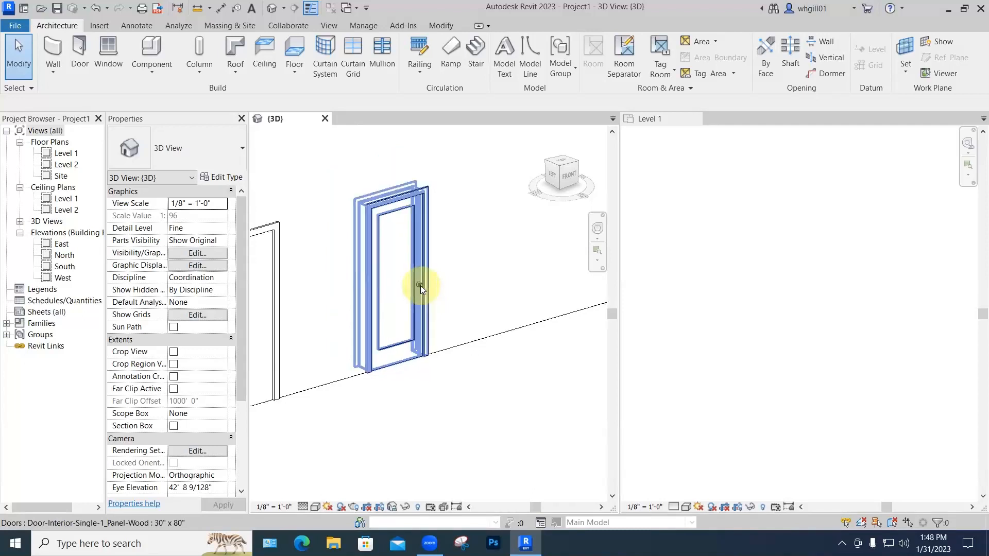
shift+middle_drag(435, 393, 411, 325)
middle_drag(472, 315, 395, 356)
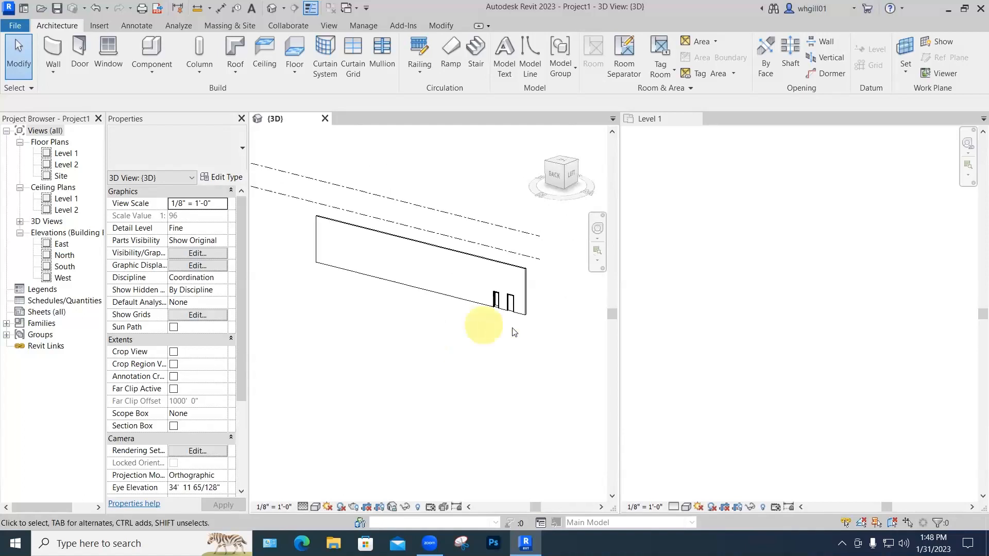
scroll(492, 335, up, 3)
scroll(465, 351, up, 3)
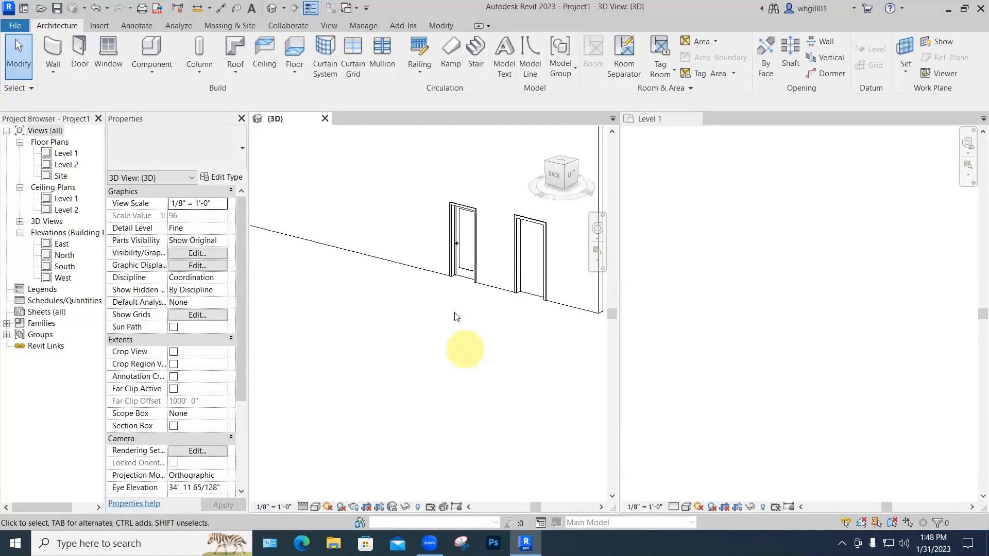
click(462, 272)
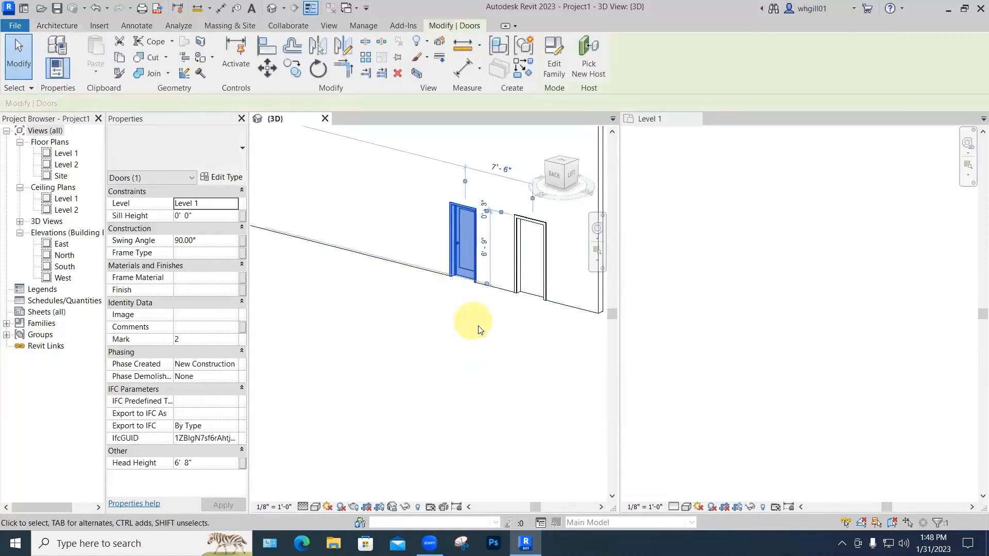
shift+middle_drag(478, 326, 314, 353)
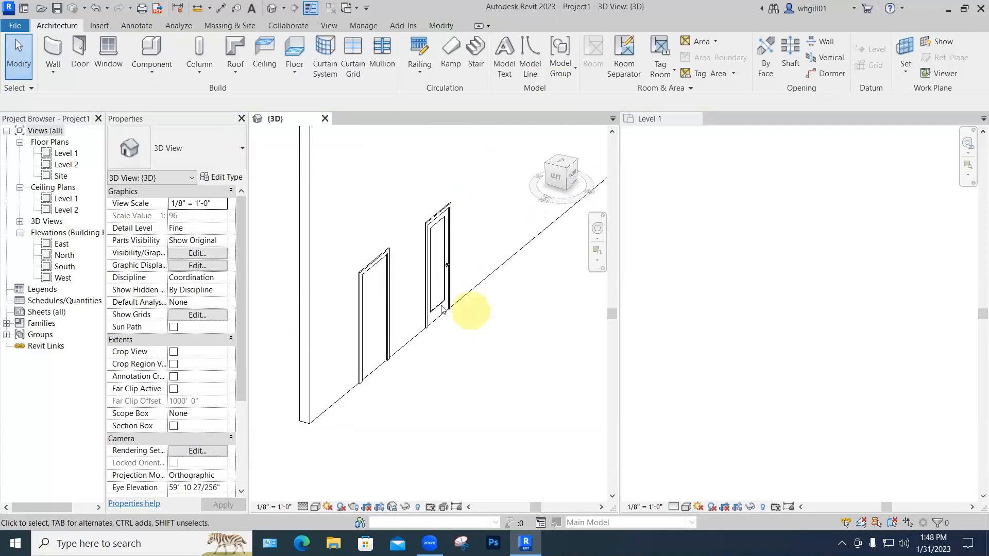
- Copy the panel door twice along the wall, away from the flush door, with the last copy about 6'-6" from its neighbour
click(442, 309)
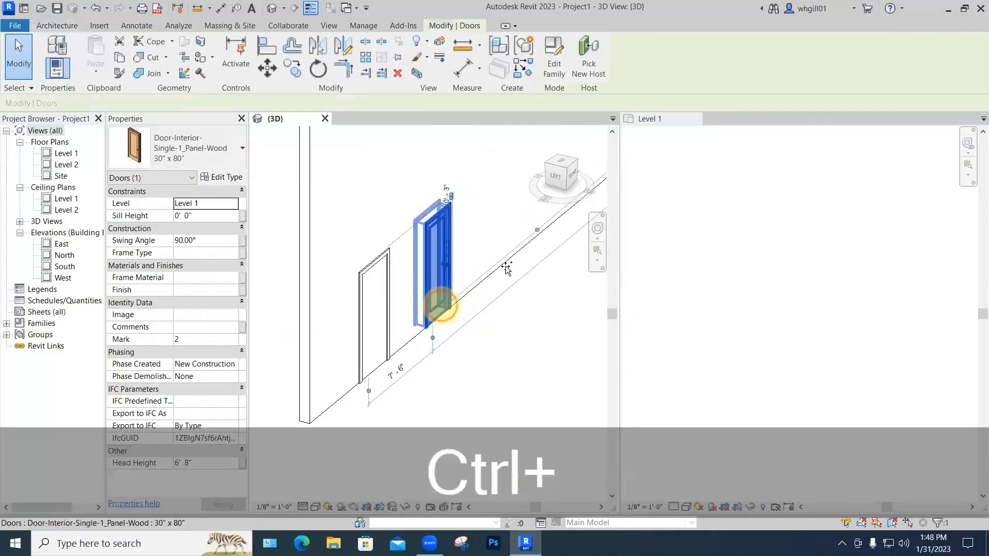
ctrl+drag(441, 309, 497, 292)
middle_drag(490, 269, 429, 331)
ctrl+drag(435, 323, 487, 271)
click(495, 245)
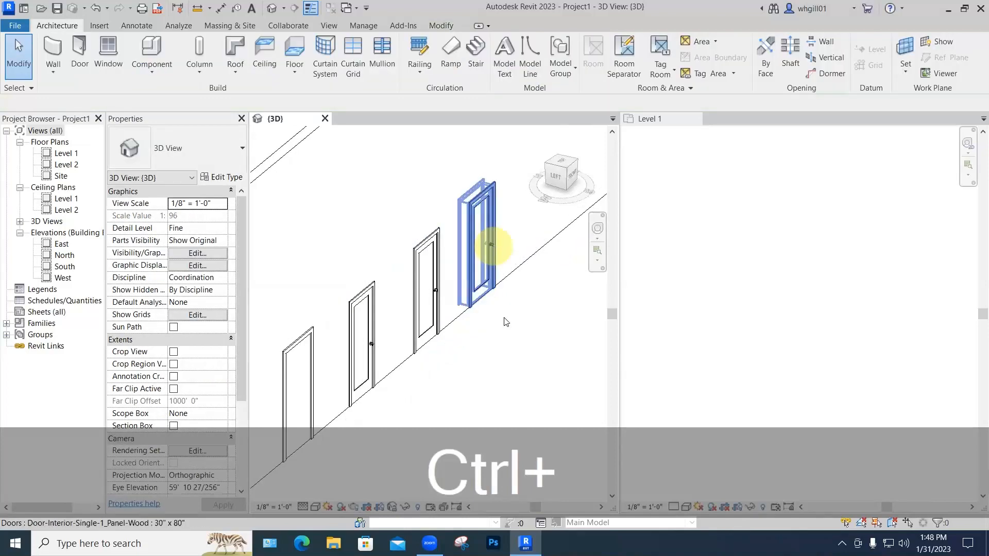
- Duplicate the door type of the farthest panel door copy as 48" x 80"
shift+middle_drag(507, 322, 433, 367)
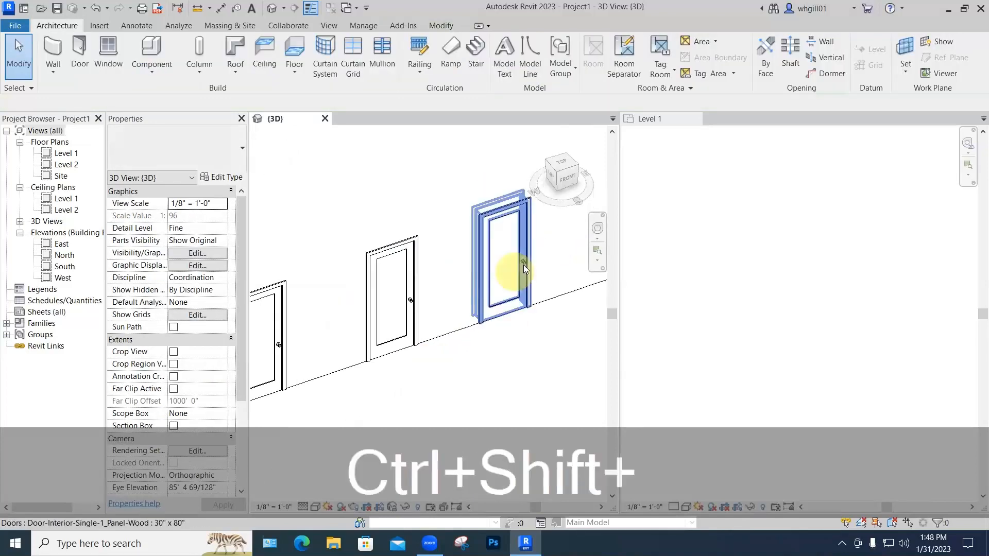
click(526, 265)
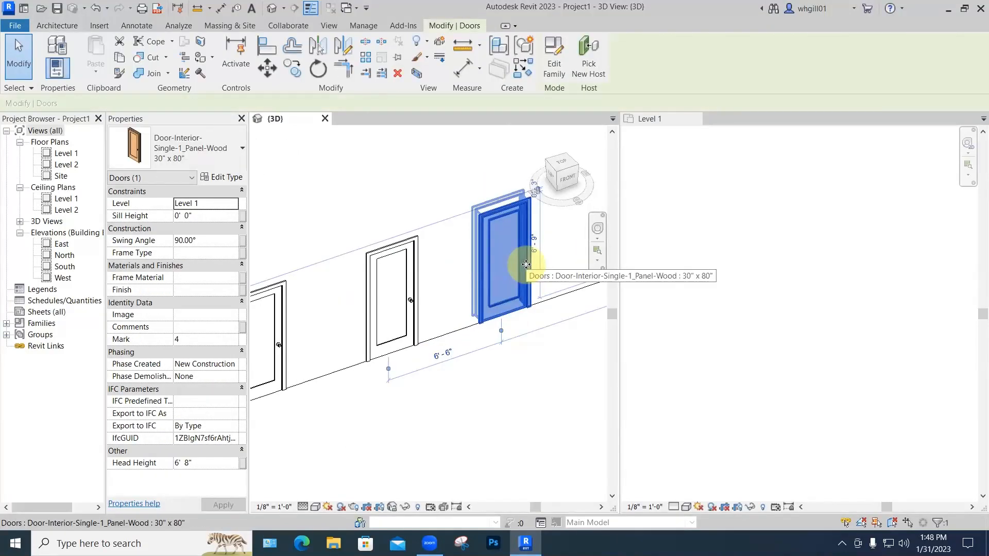
click(195, 158)
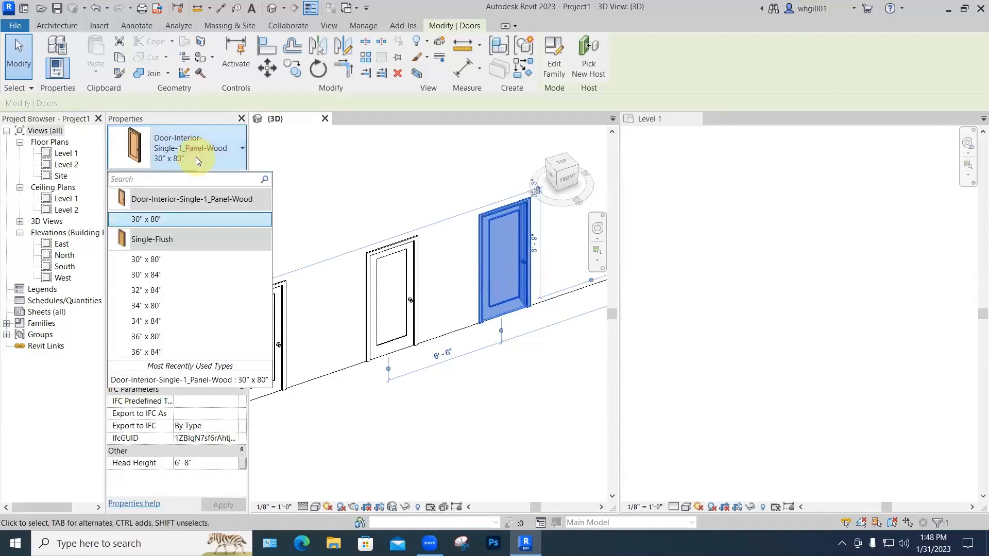
mouse_move(190, 218)
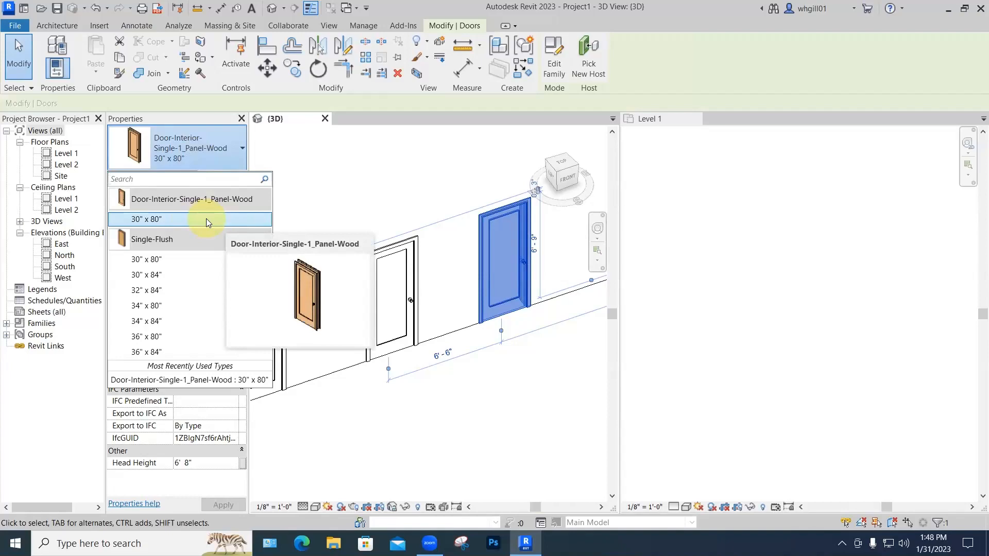
click(223, 157)
click(227, 179)
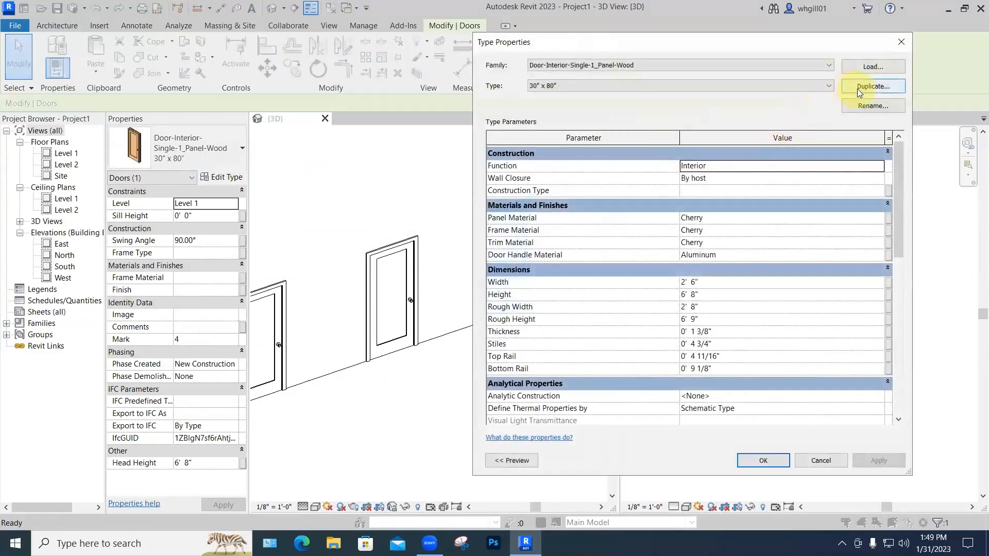
click(859, 89)
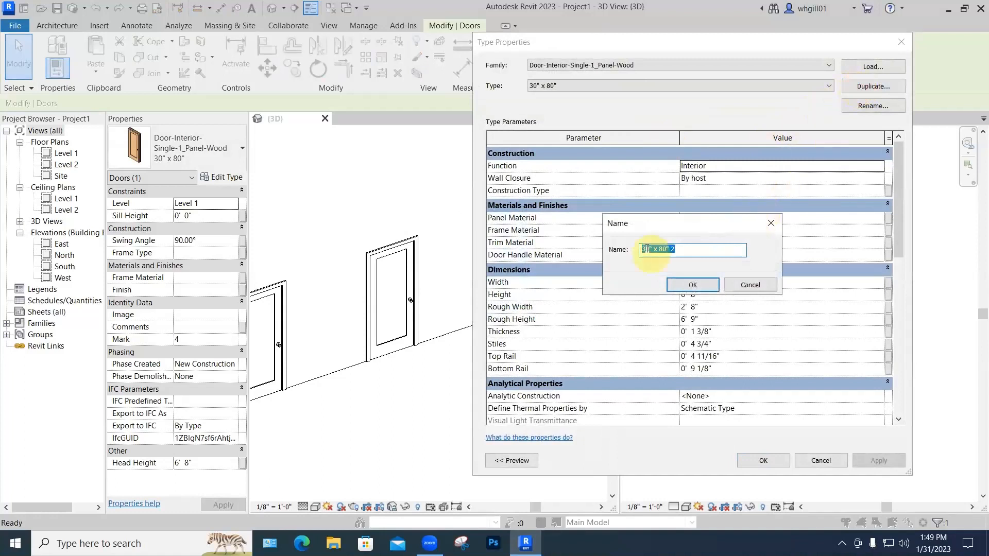
drag(648, 249, 639, 254)
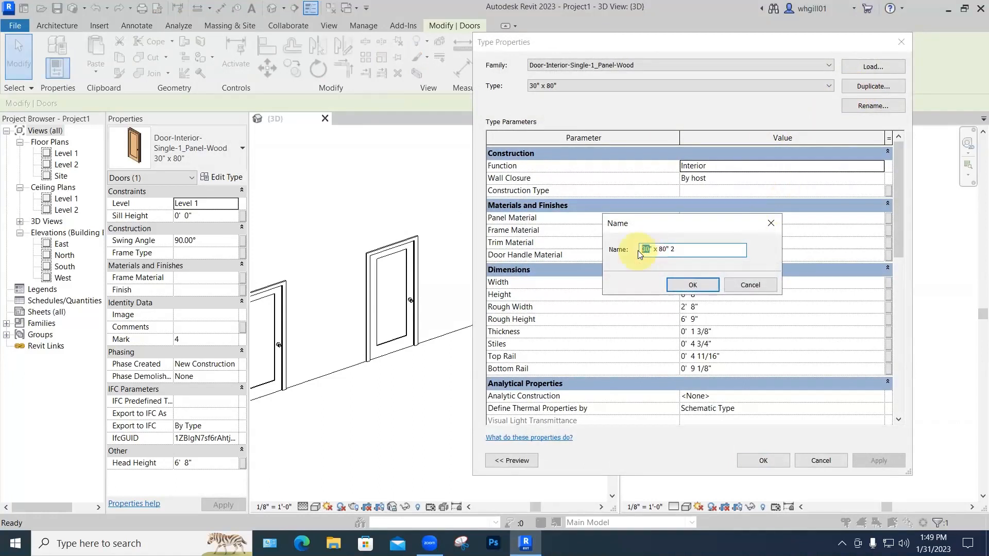
text(48)
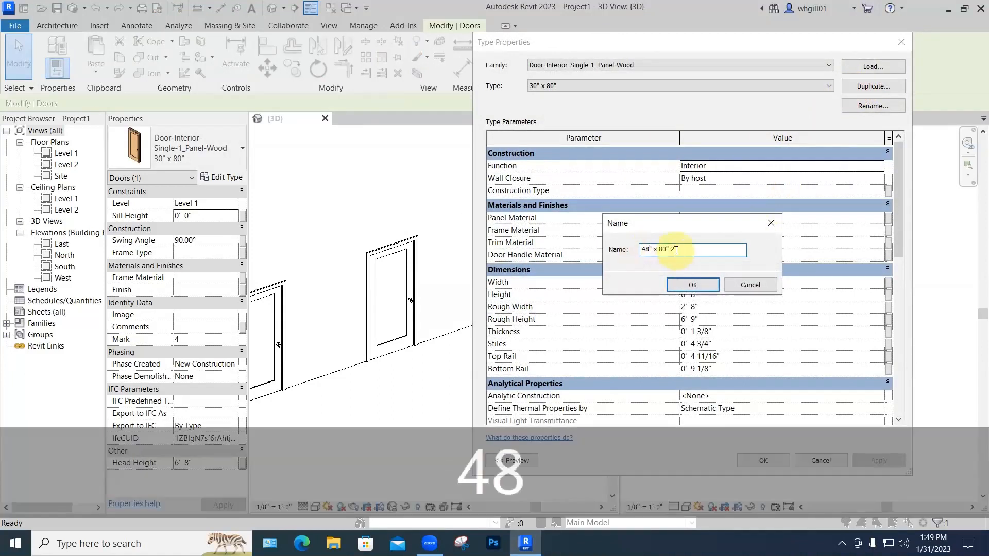
key(BackSpace)
key(BackSpace)
click(700, 286)
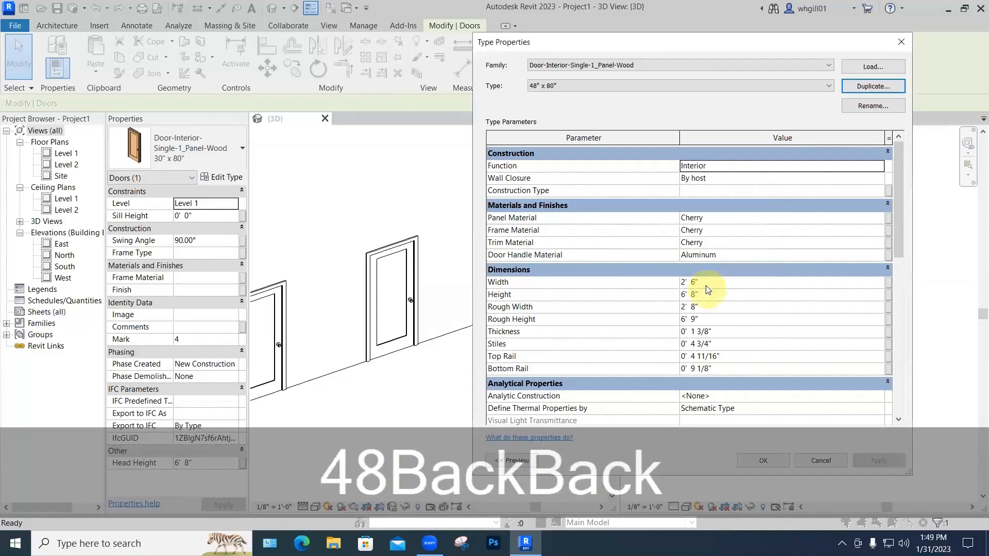
- Set the 48" x 80" door type's width to 4' and apply the type change
click(644, 286)
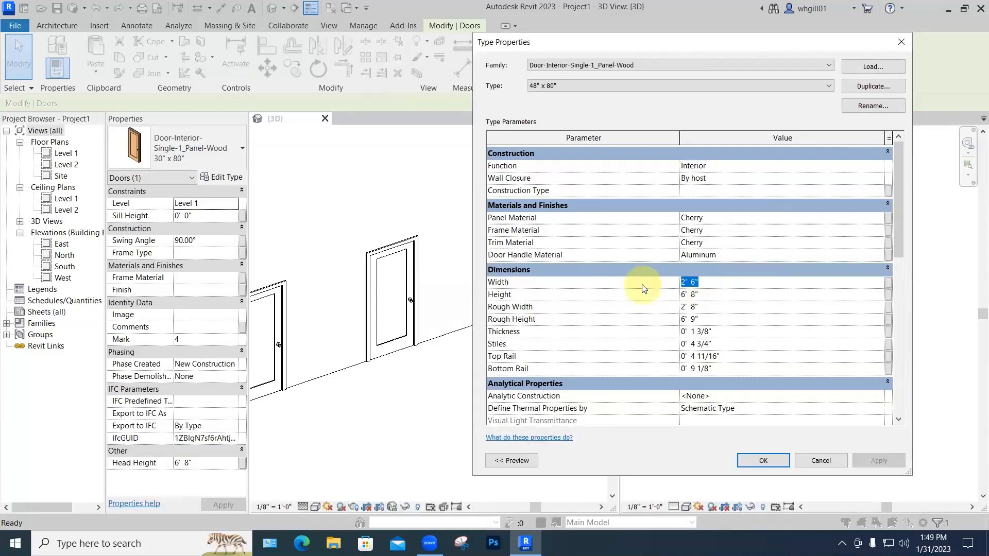
text(4)
click(763, 462)
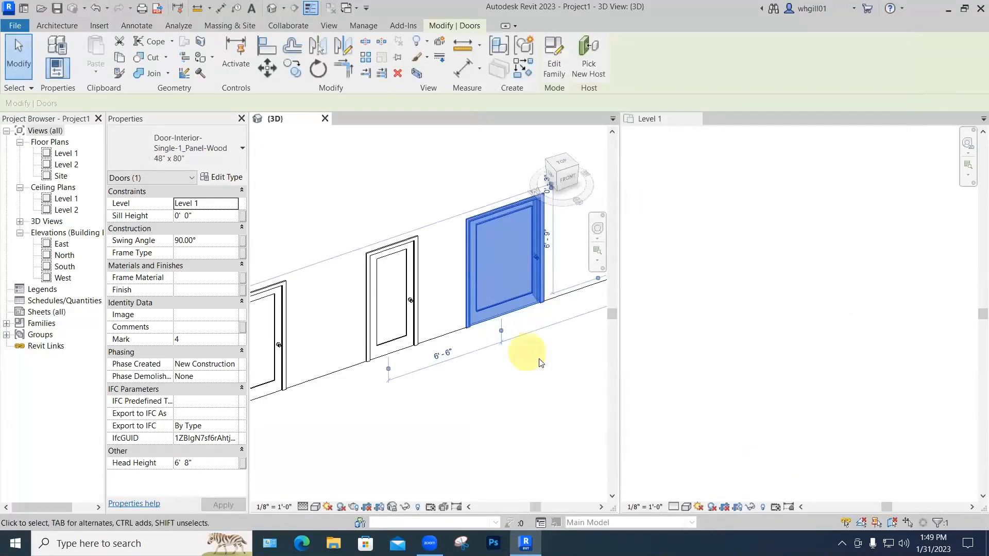
click(540, 362)
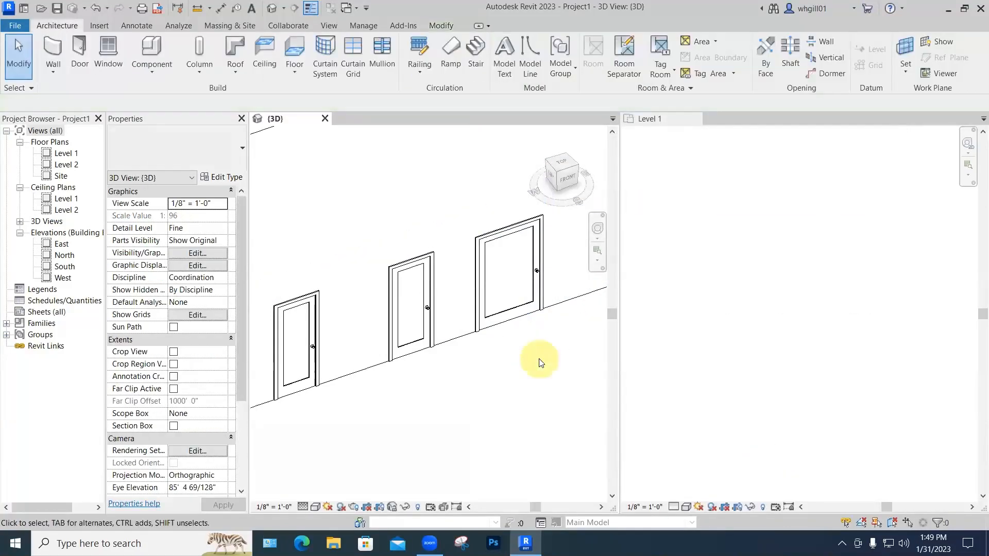
- Open the Door-Interior-Single-1_Panel-Wood family of the nearest panel door for editing and bring its handle into close view
scroll(557, 343, down, 4)
middle_drag(557, 343, 565, 351)
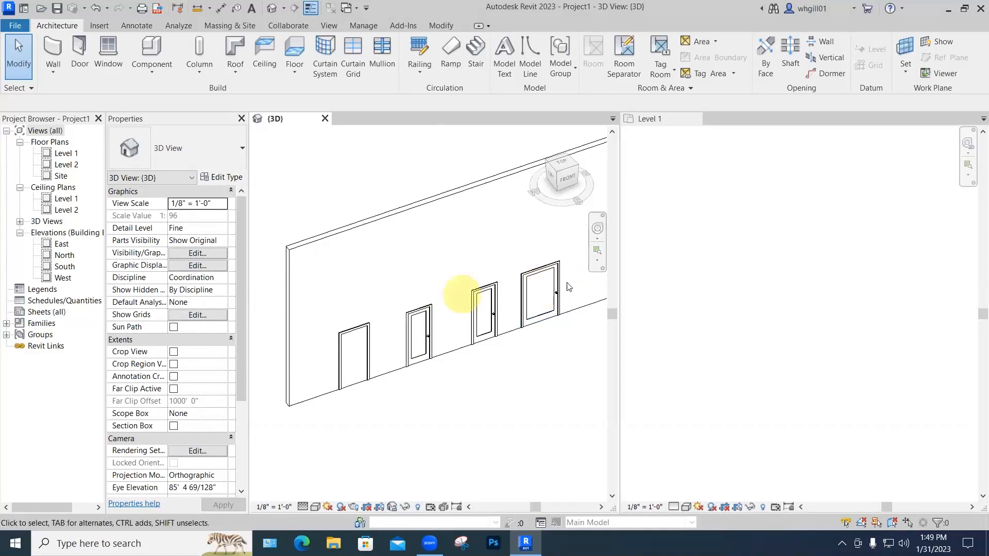
click(418, 314)
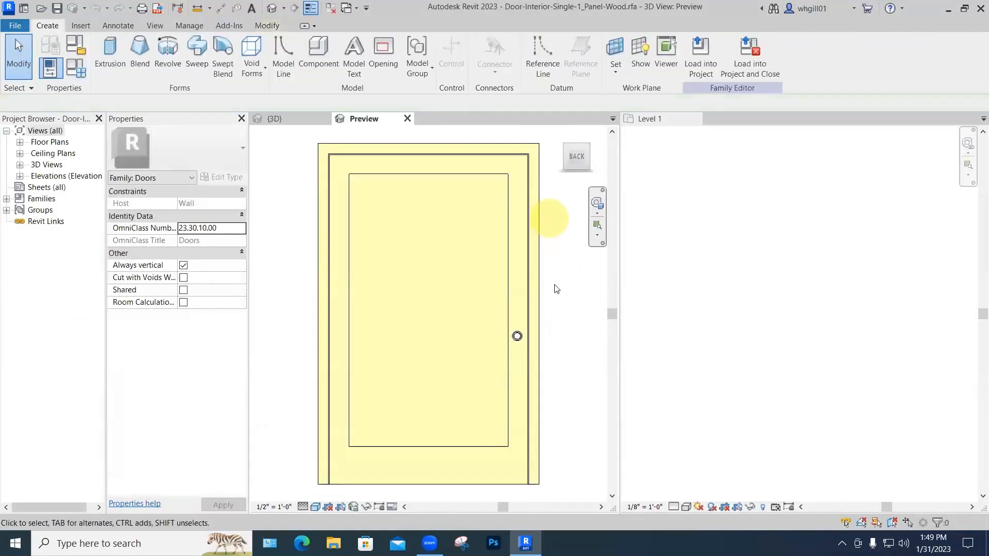
shift+middle_drag(554, 294, 470, 320)
scroll(510, 301, up, 1)
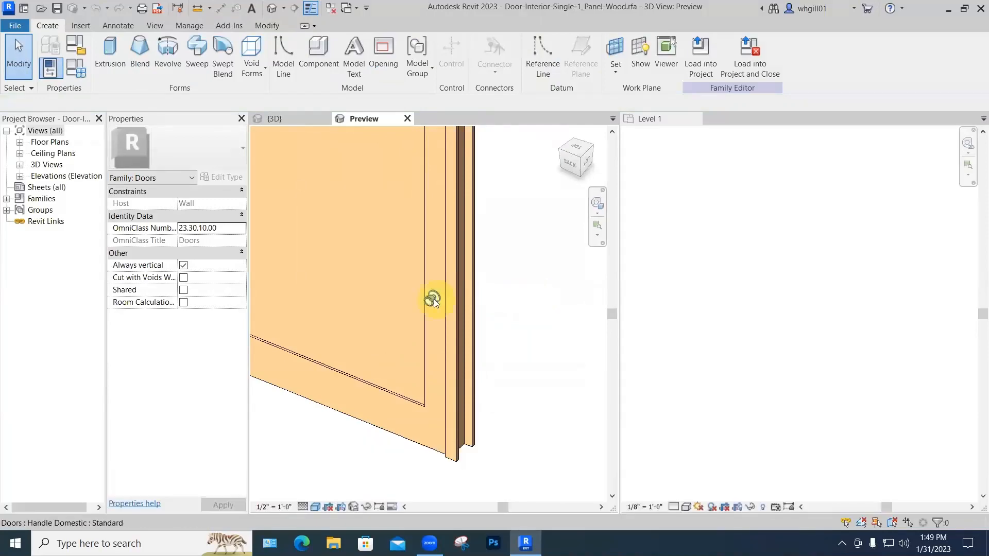
- Check which types are available for the handle on the back side of the door
click(432, 299)
click(183, 149)
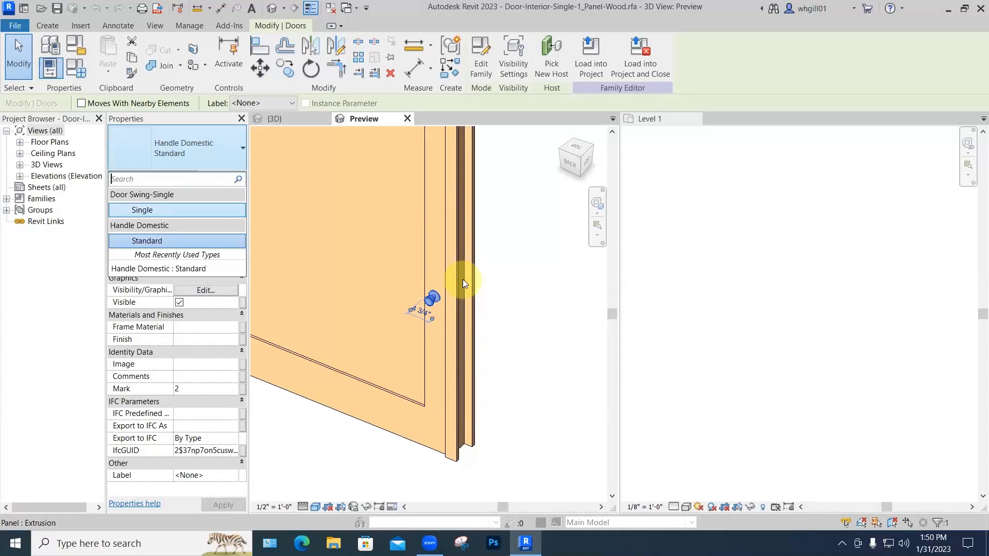
click(534, 188)
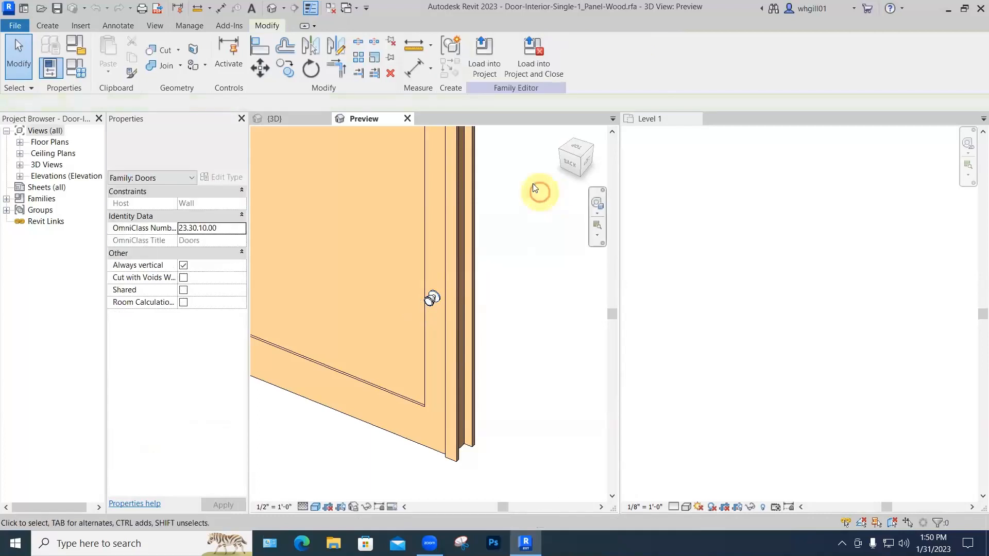
- Load the Handle Lever.rfa family from the library's door Hardware folder into the door family
click(79, 25)
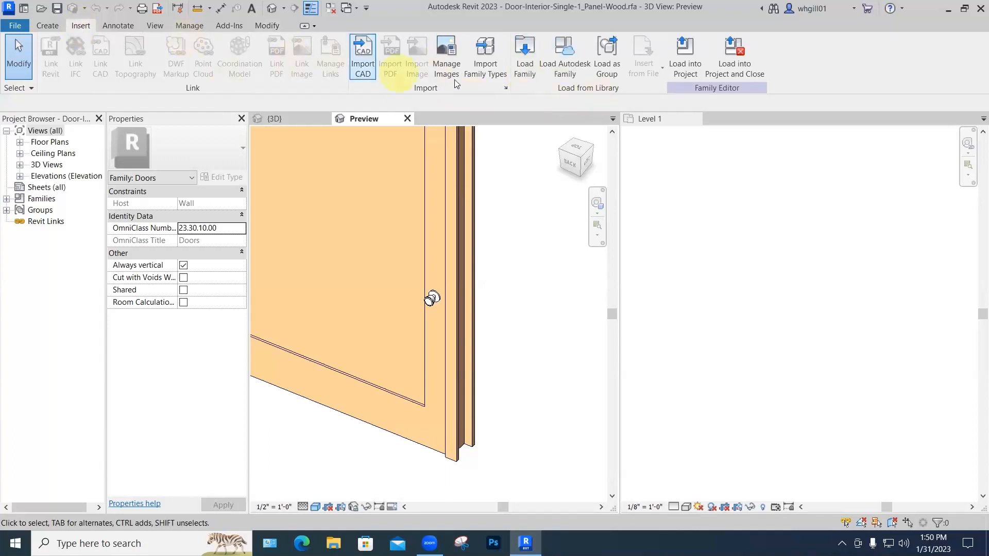
click(519, 76)
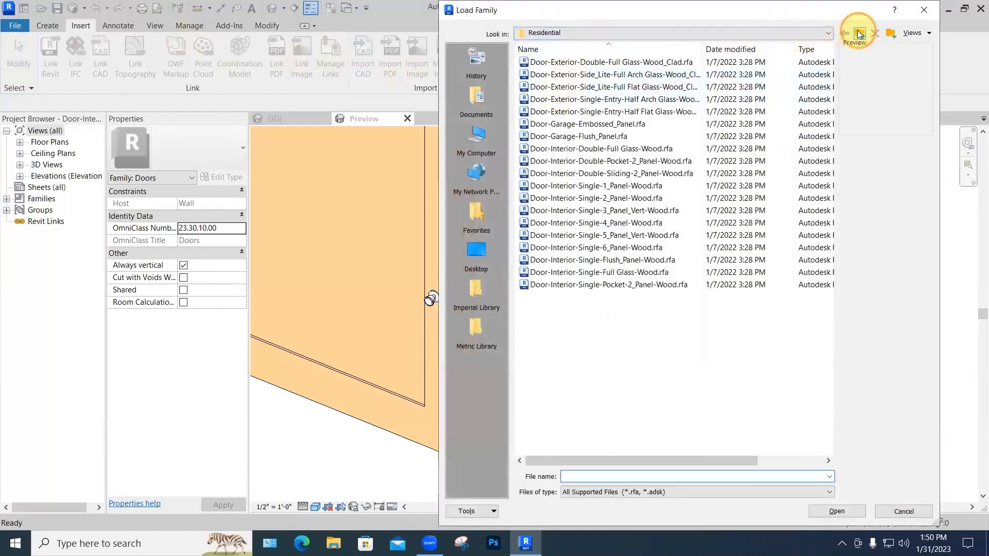
click(859, 33)
double_click(559, 76)
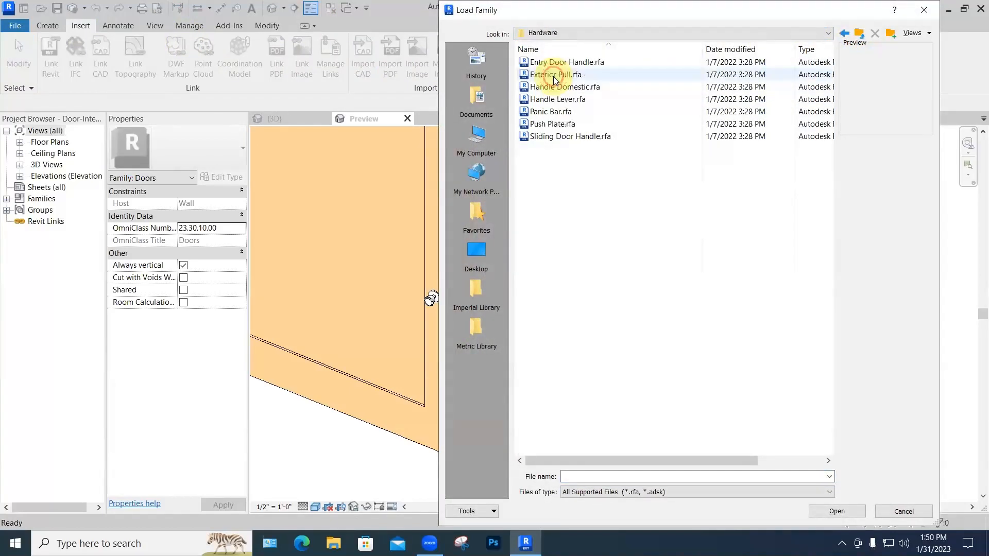
click(545, 101)
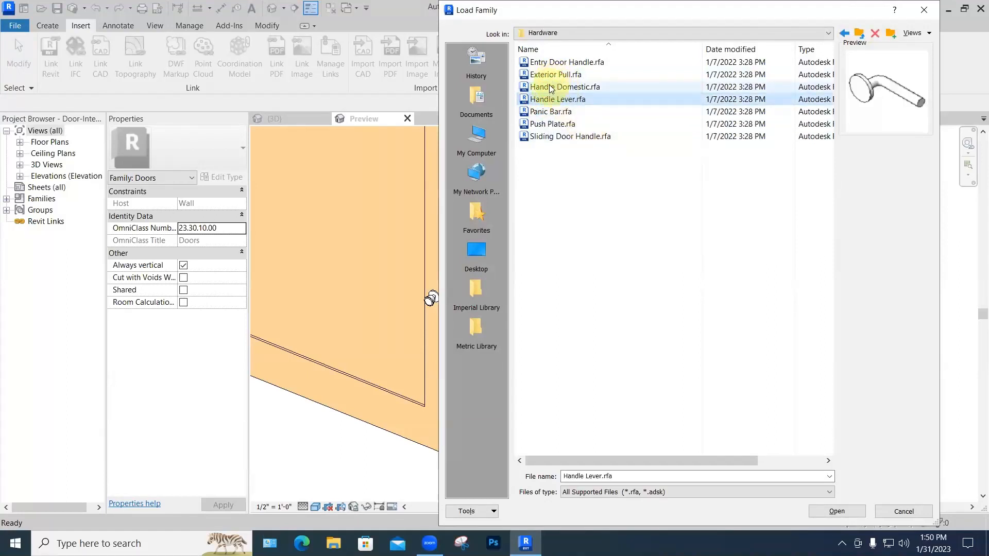
click(549, 88)
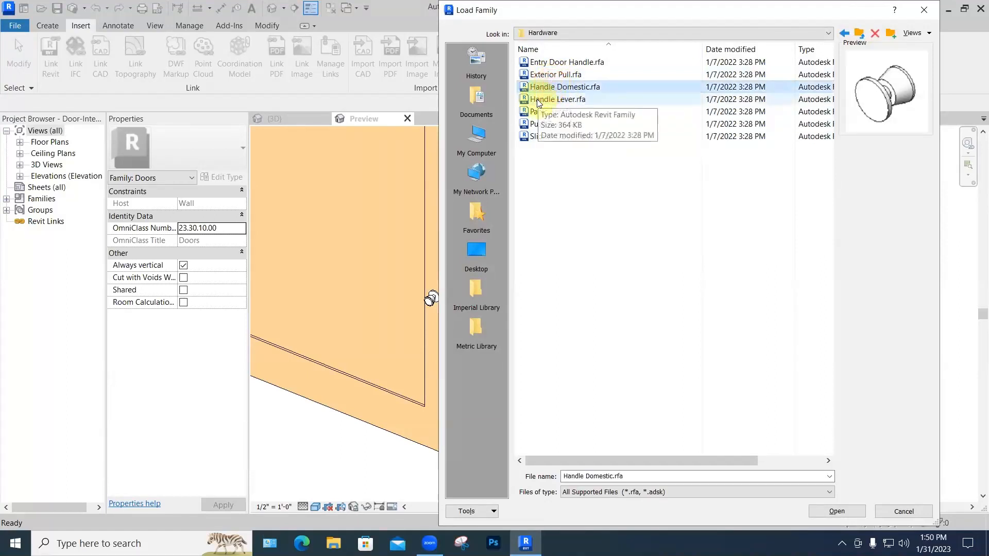
click(540, 100)
click(748, 405)
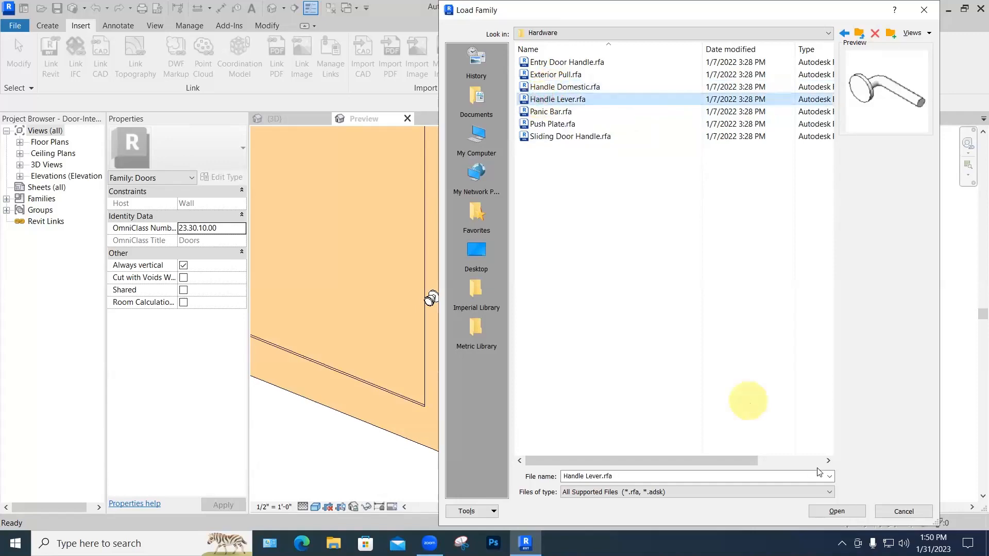
click(837, 511)
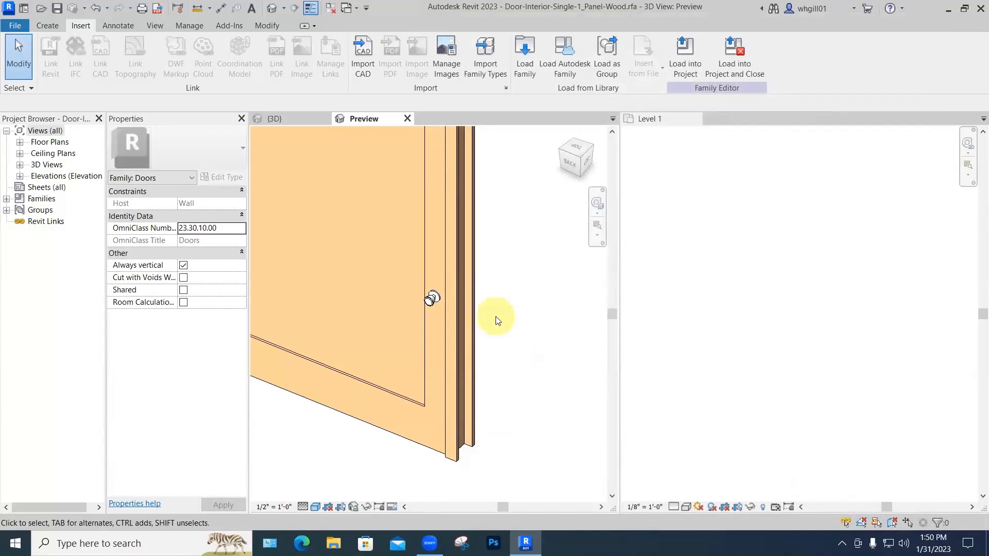
- Change the handle on the back side of the door to the Handle Lever Standard type
click(432, 299)
click(186, 147)
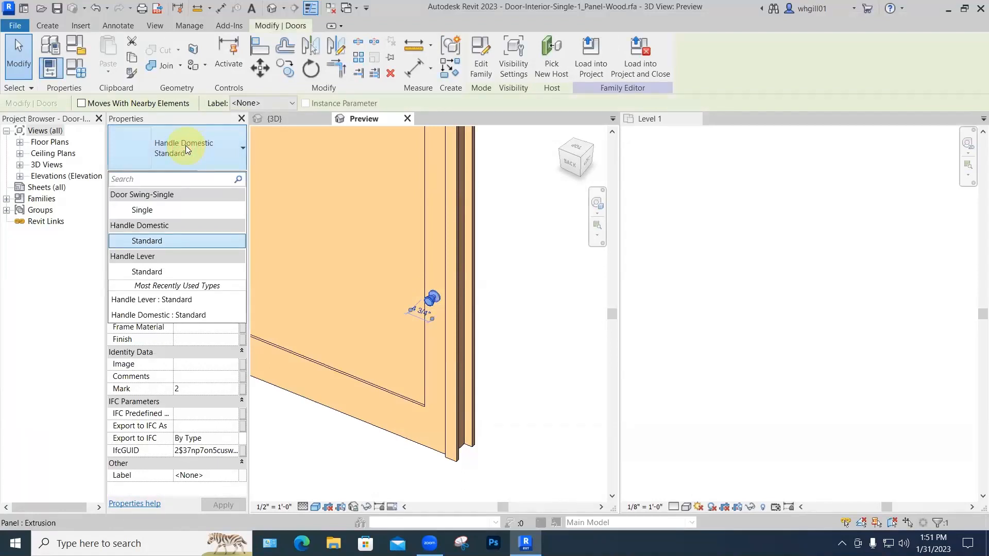
click(146, 272)
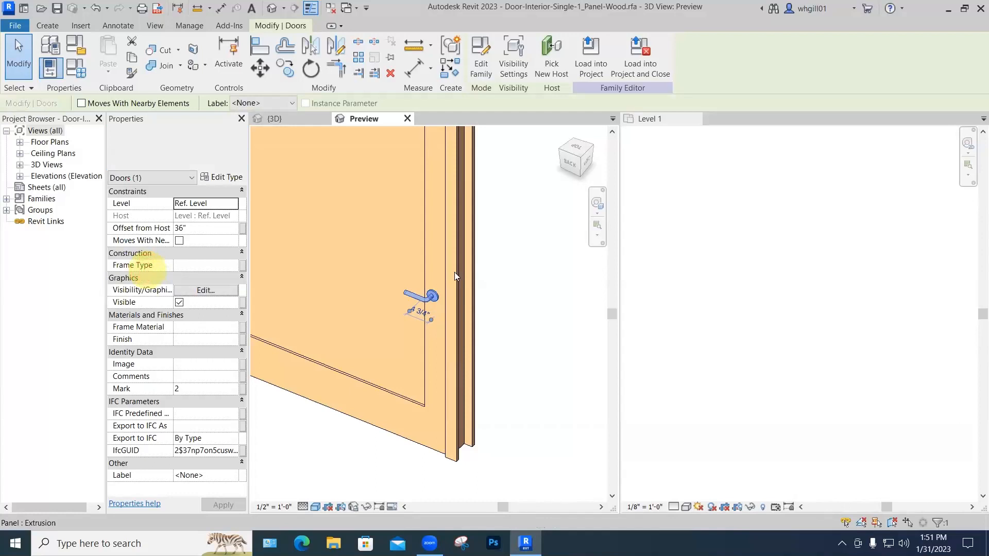
click(519, 271)
- Change the handle on the front side of the door to the Handle Lever Standard type as well
scroll(535, 285, down, 2)
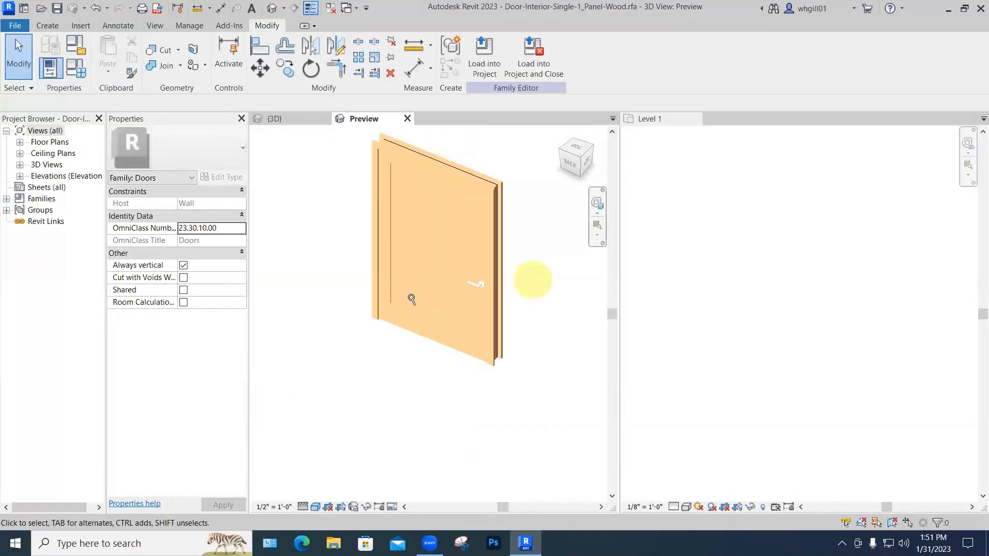
ctrl+shift+middle_drag(412, 299, 254, 282)
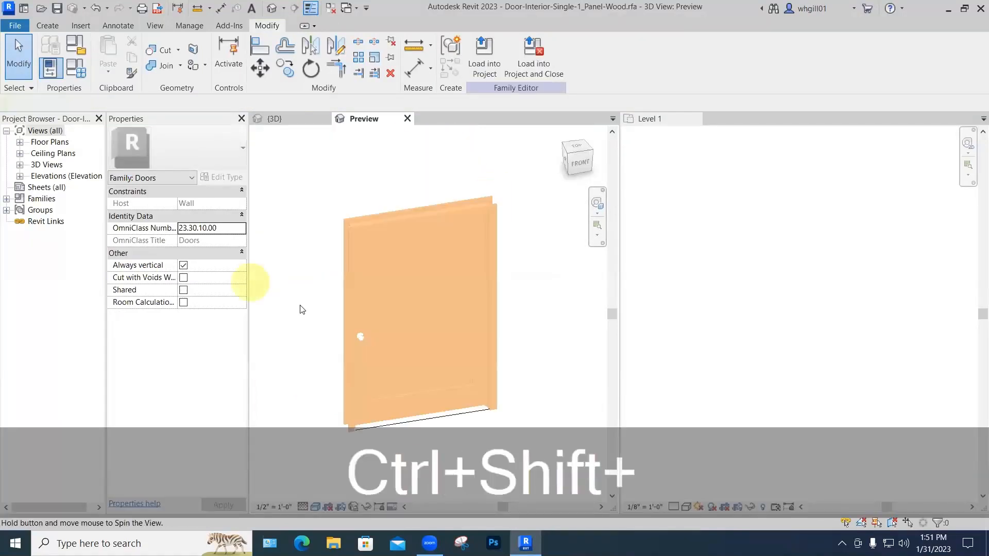
click(356, 339)
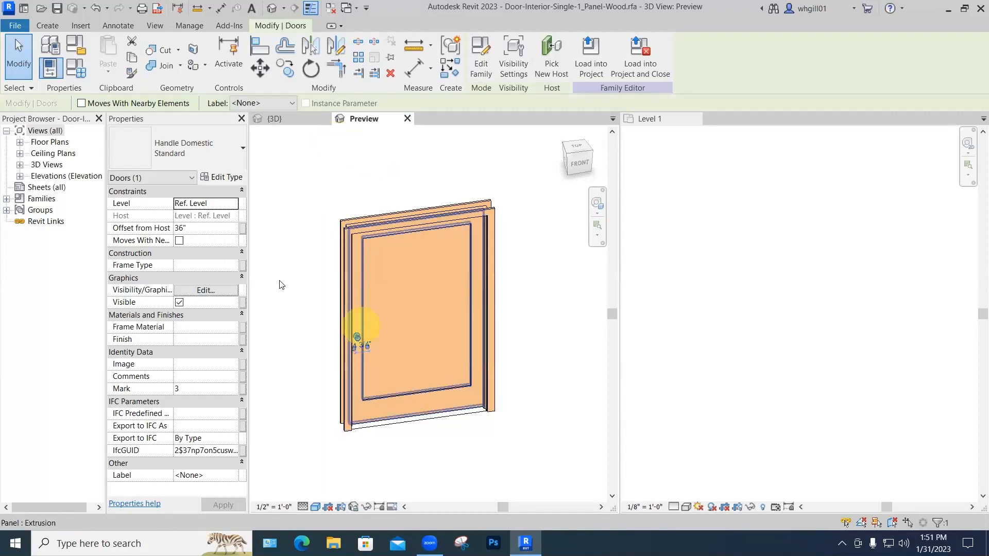
click(203, 151)
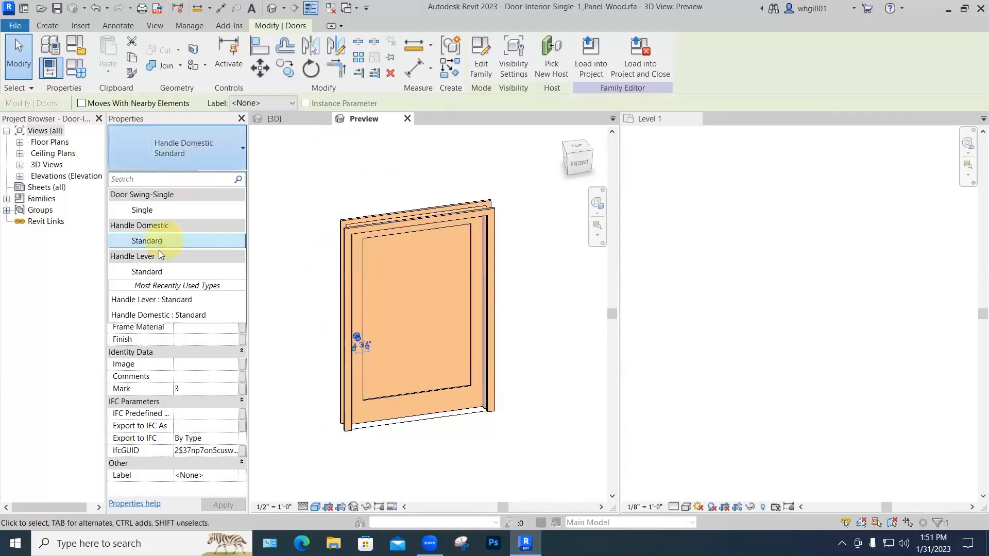
click(156, 278)
click(333, 200)
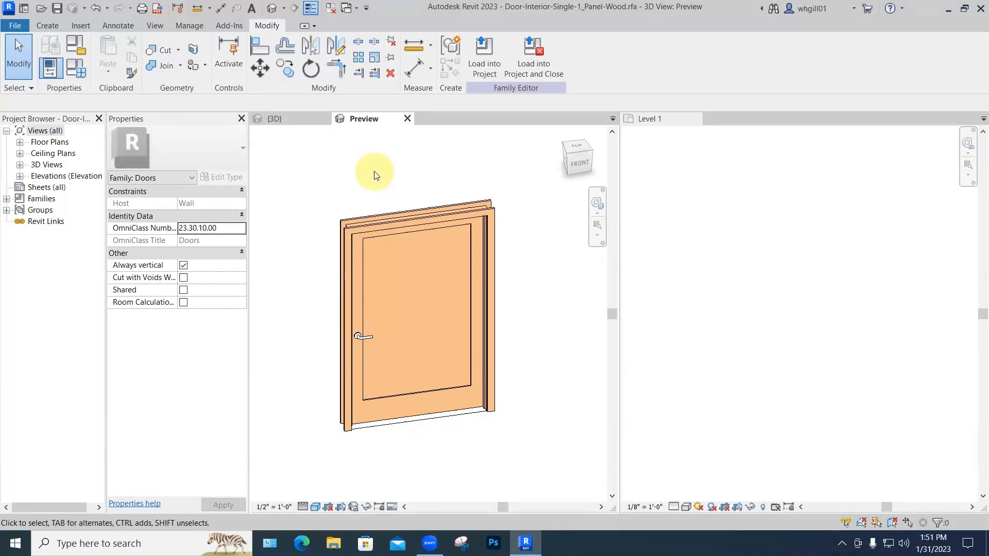
- Load the door family into the project and close it without saving the file, overwriting only the existing version
click(529, 63)
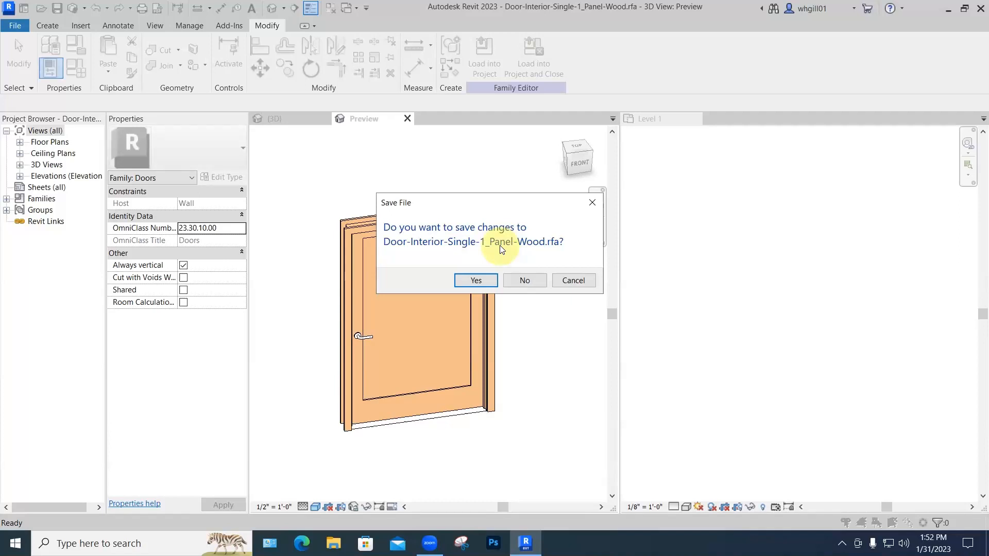
click(526, 279)
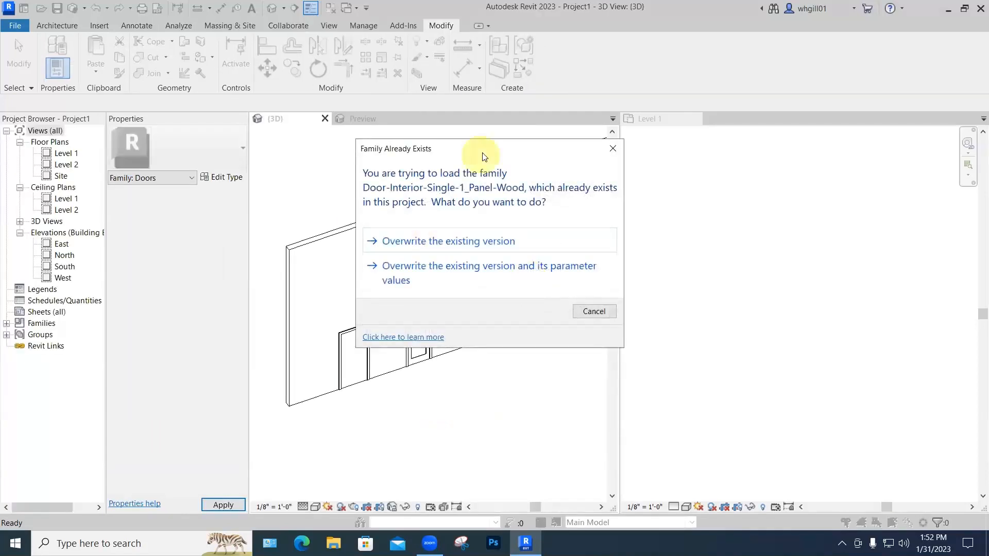
drag(484, 156, 666, 148)
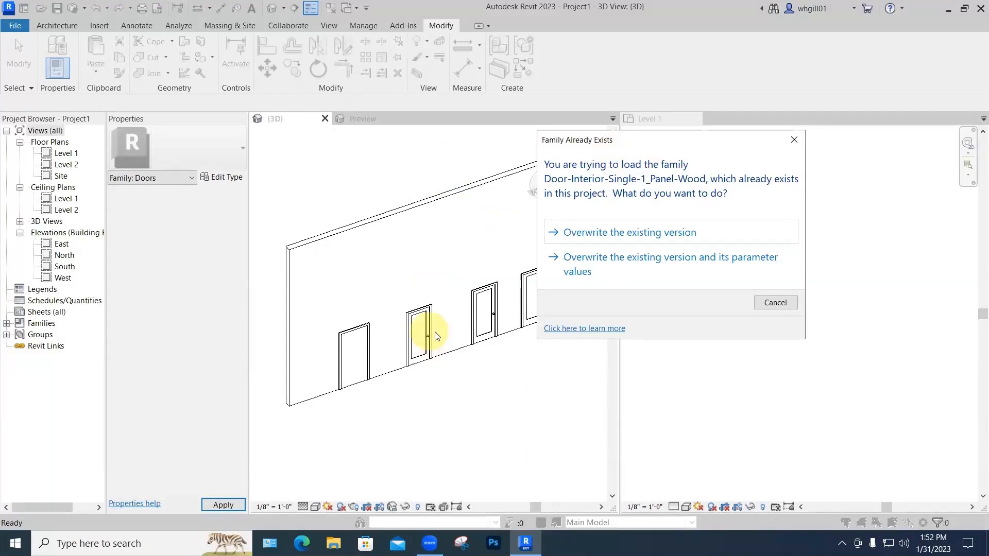
click(620, 233)
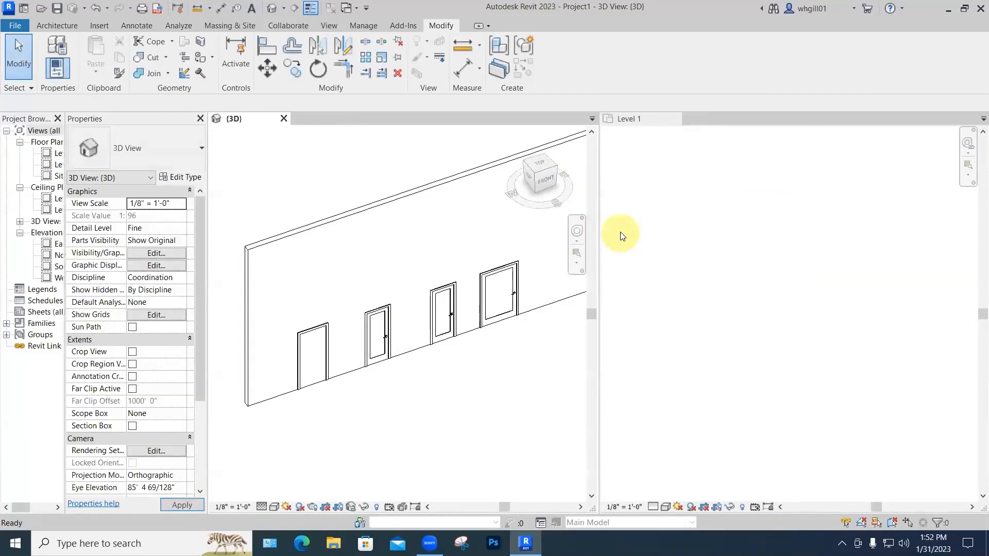
- Inspect the doors from both sides of the wall in the 3D view
scroll(383, 366, up, 3)
middle_drag(381, 360, 425, 408)
scroll(495, 369, down, 1)
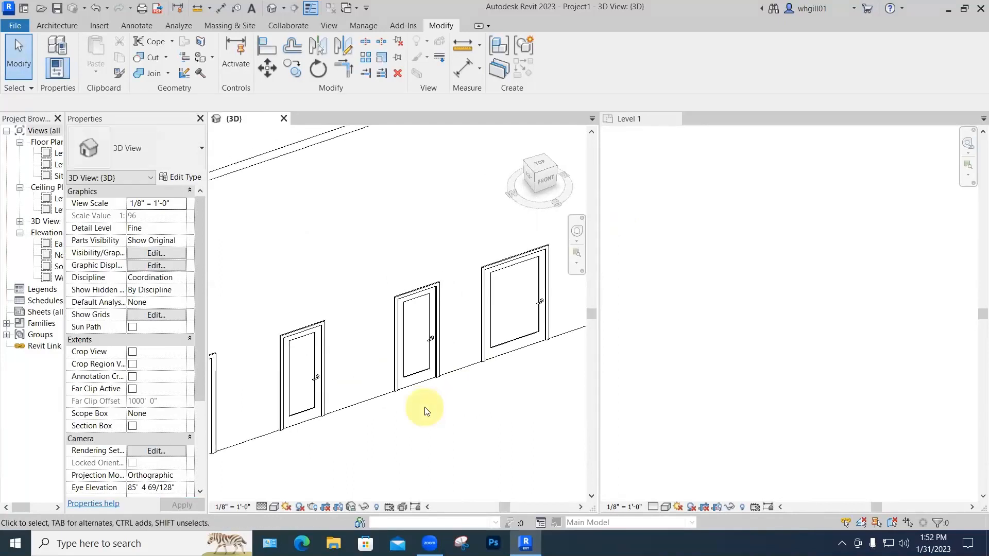
click(425, 394)
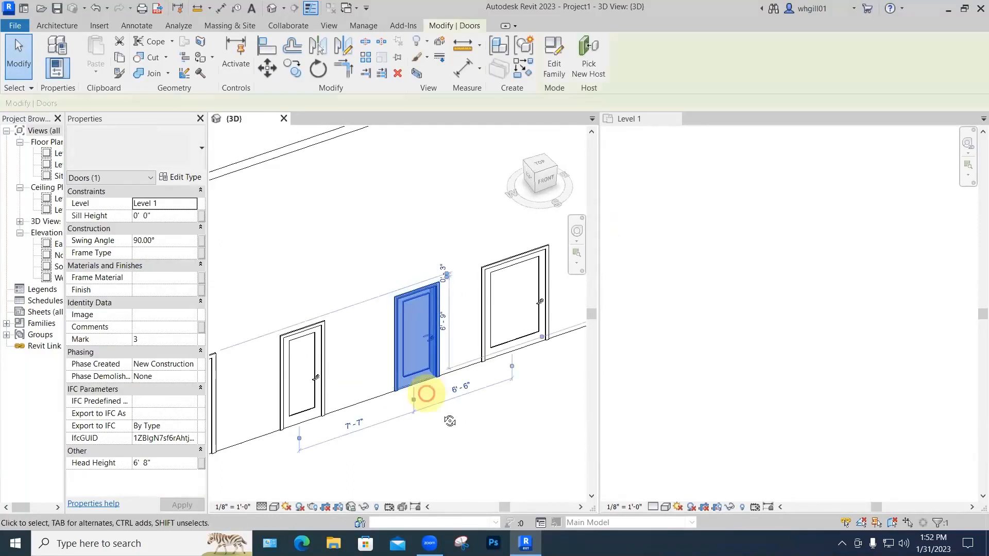
shift+middle_drag(450, 422, 532, 375)
key(Escape)
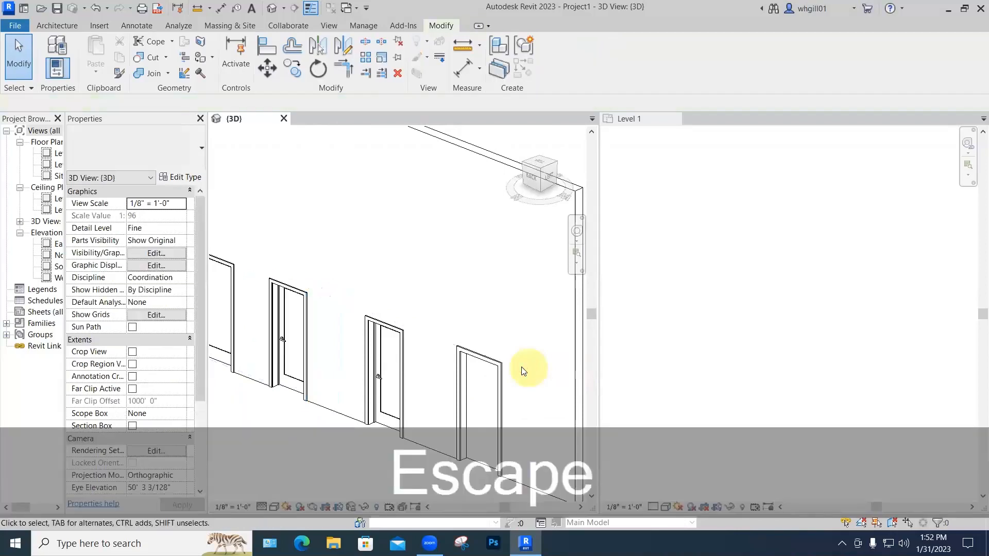
scroll(410, 372, down, 3)
shift+middle_drag(410, 372, 440, 354)
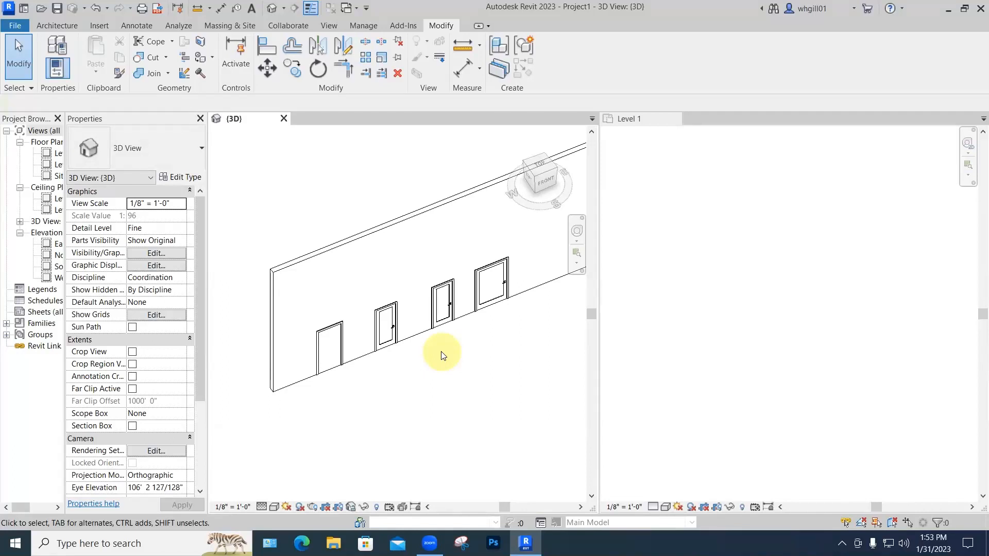
- Review the type properties of the 30" x 80" single-panel wood door, including its door handle material and dimensions, without changing them
click(393, 316)
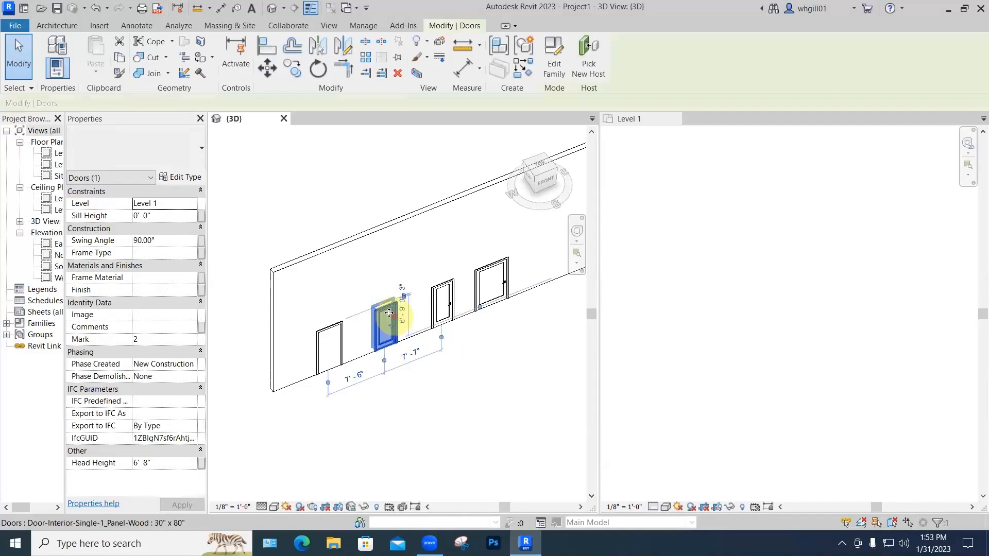
click(192, 177)
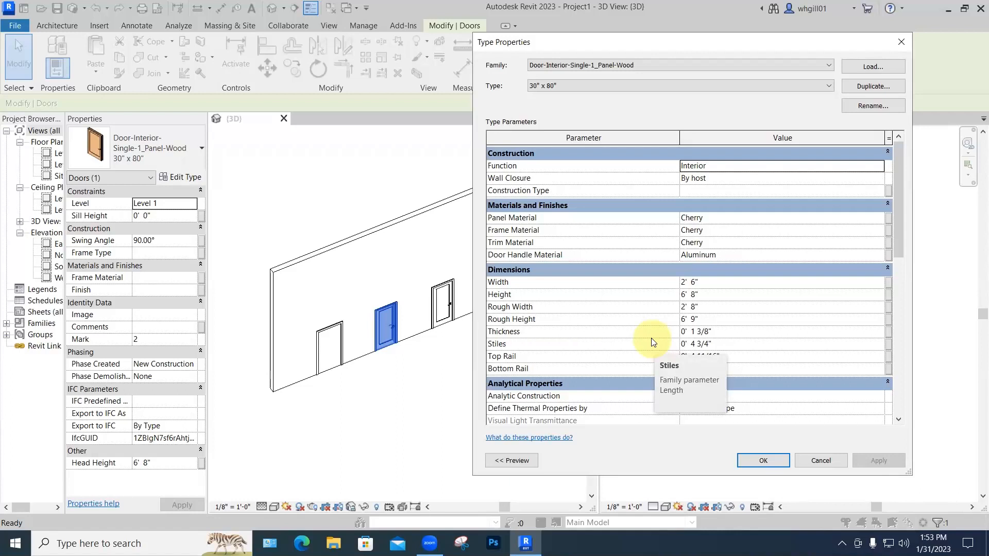
click(722, 253)
click(881, 253)
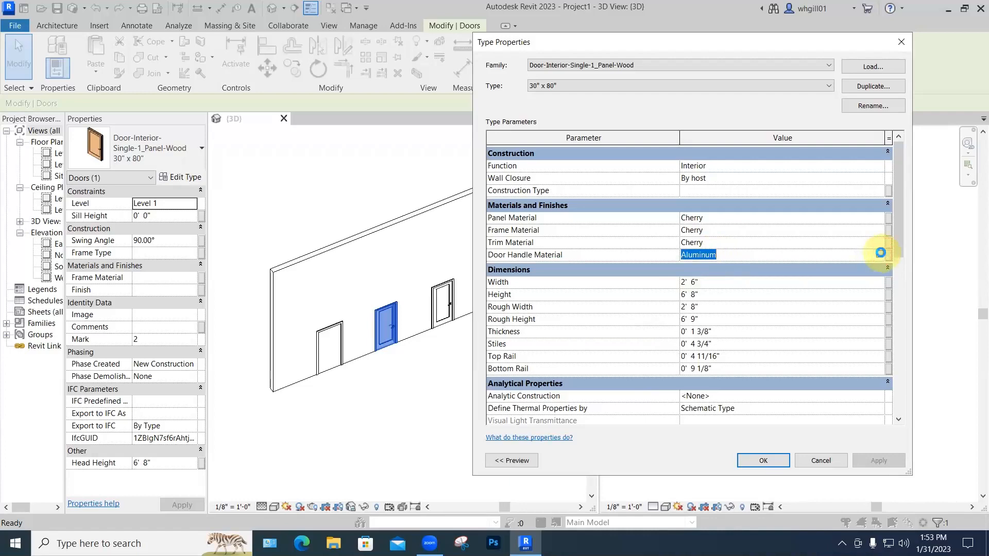
scroll(685, 304, down, 3)
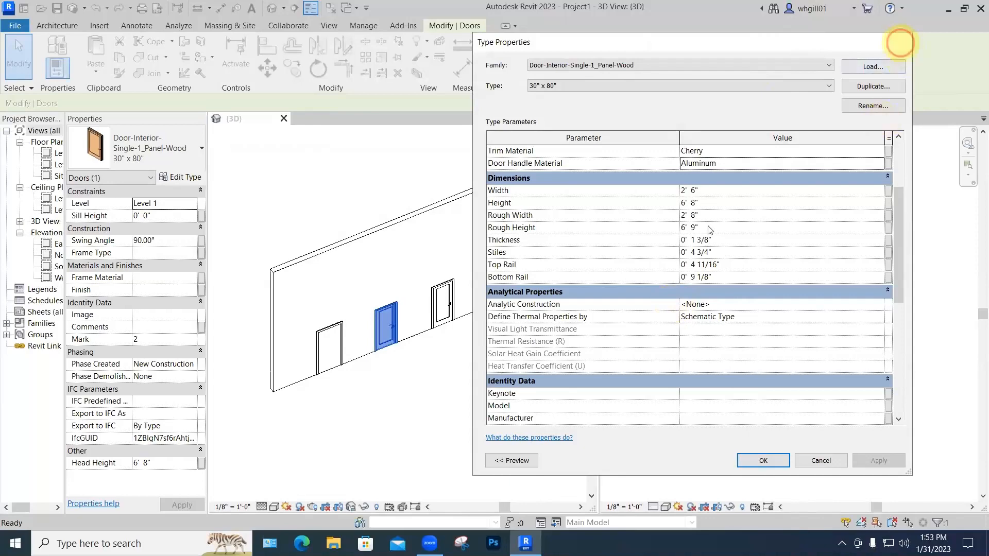
click(899, 42)
click(509, 354)
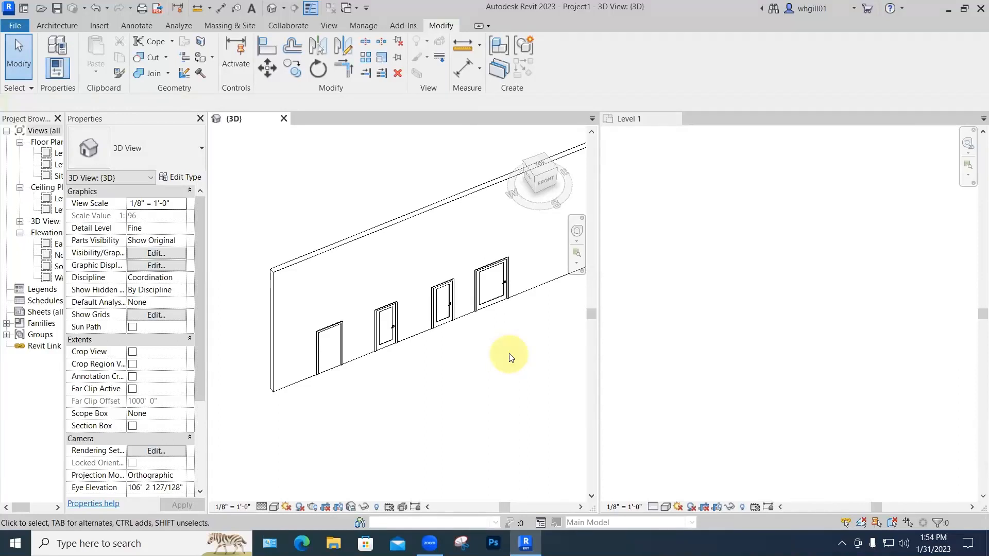
- Delete the wall together with its four doors from the 3D view
scroll(410, 267, down, 3)
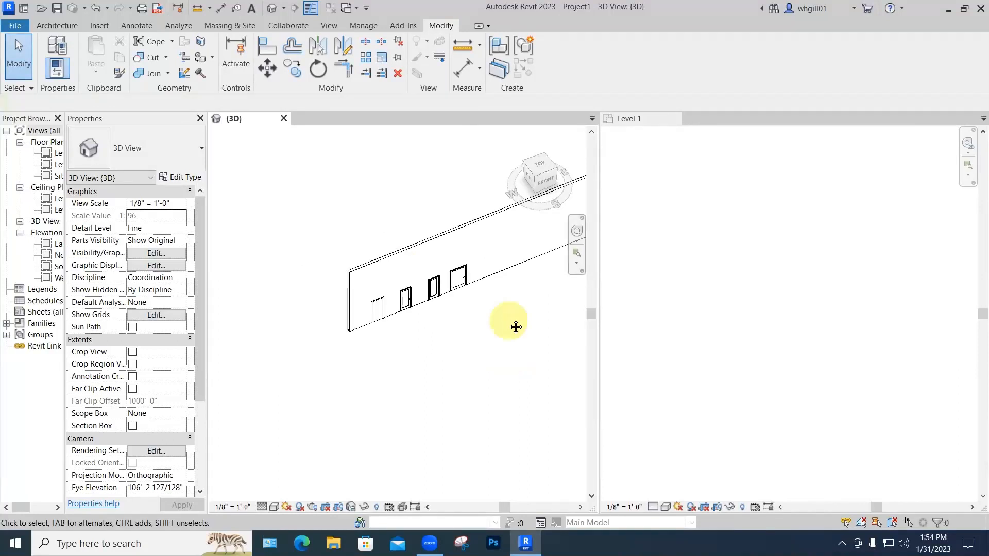
middle_drag(516, 327, 428, 346)
drag(428, 346, 366, 252)
key(Delete)
- Start a wall in the Level 1 plan and review the curtain wall types available for it
click(652, 256)
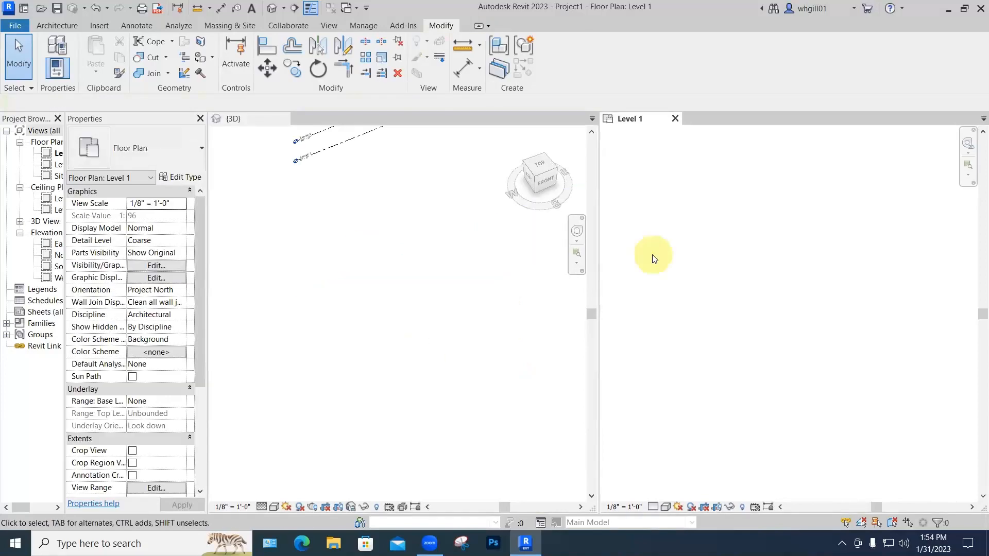
key(w)
key(a)
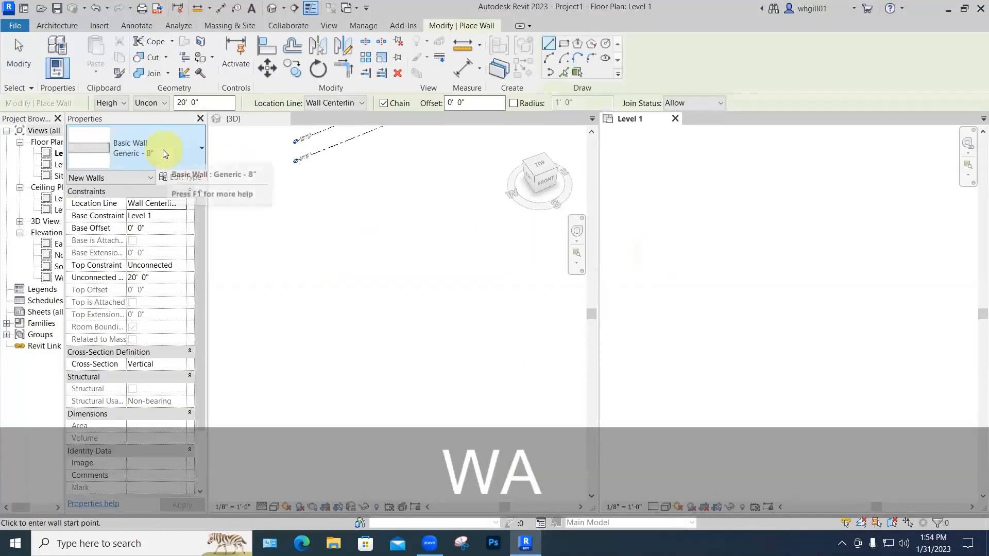
click(163, 149)
drag(231, 344, 233, 425)
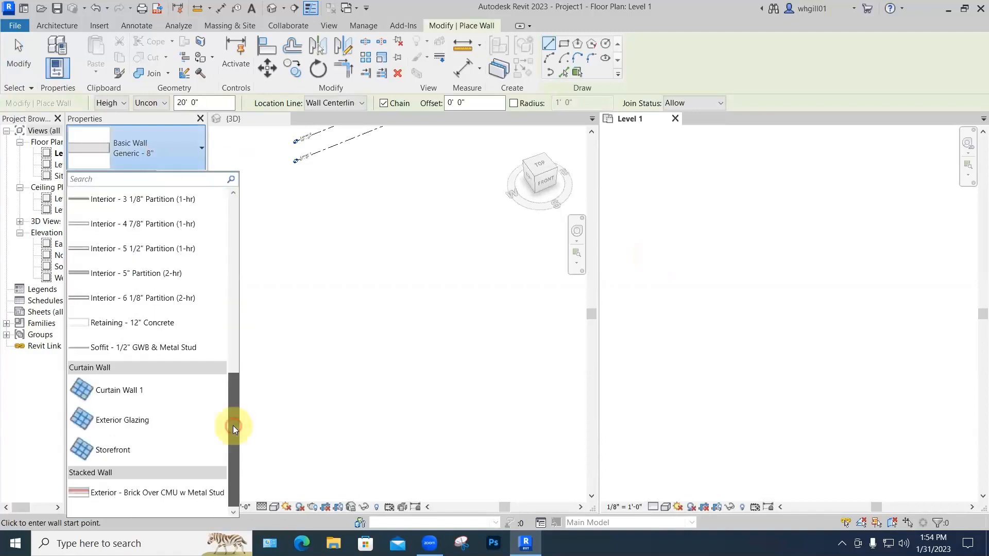
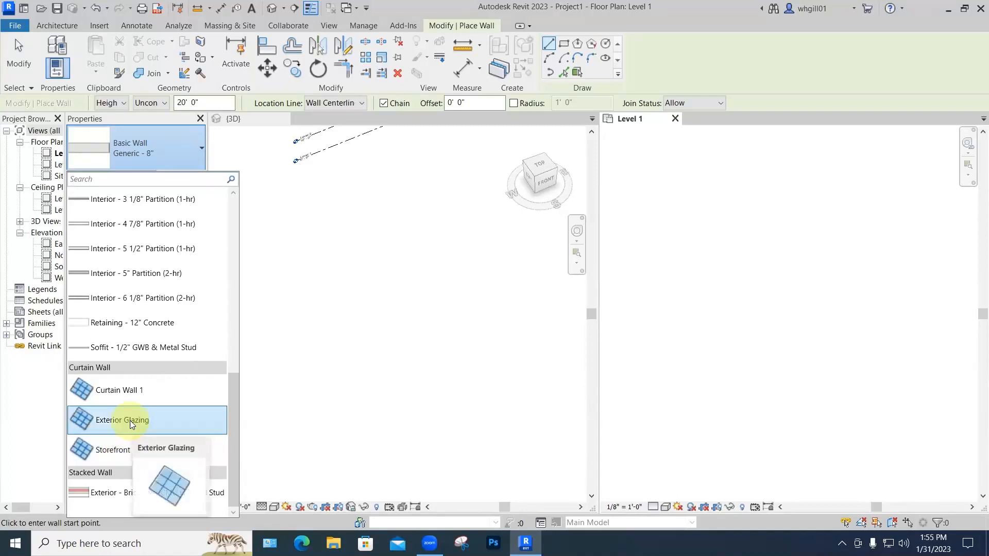
click(351, 383)
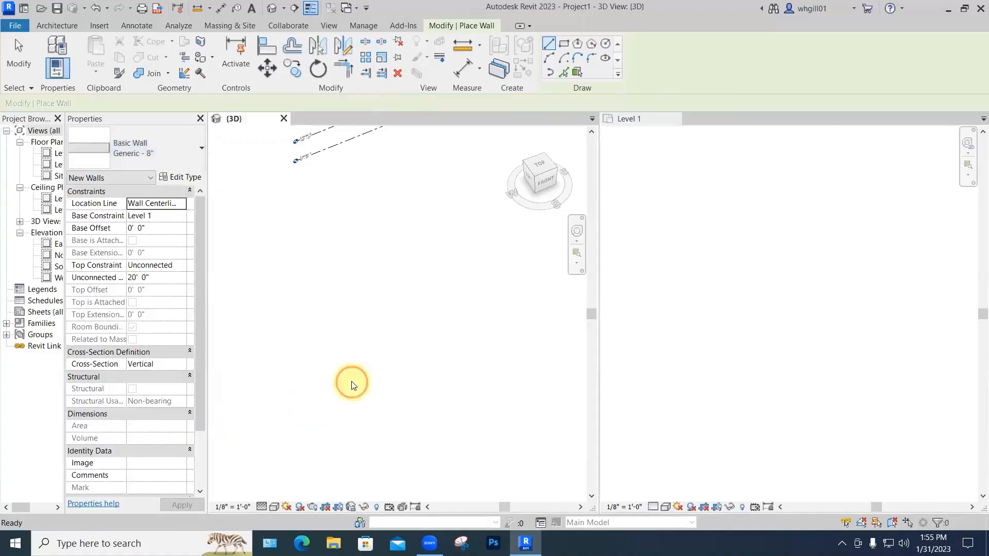
- Start an in-place mass in the 3D view, accepting the suggested name
scroll(379, 334, down, 2)
middle_drag(466, 289, 419, 318)
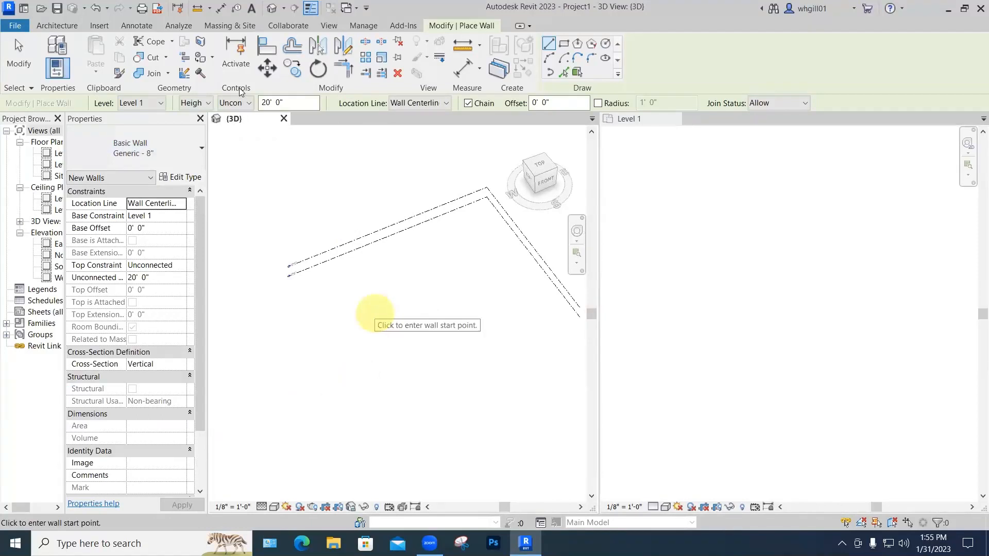
click(236, 24)
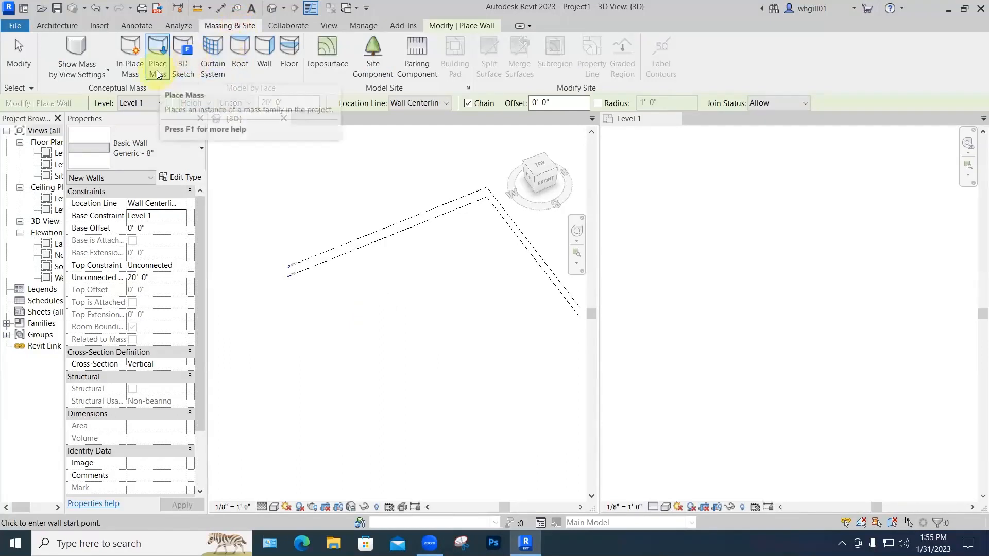
click(129, 67)
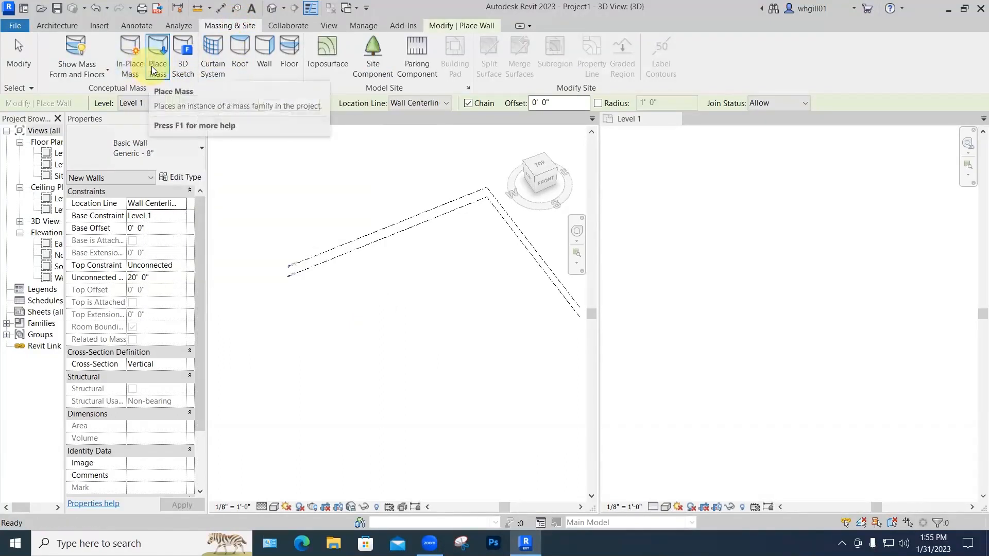
click(137, 74)
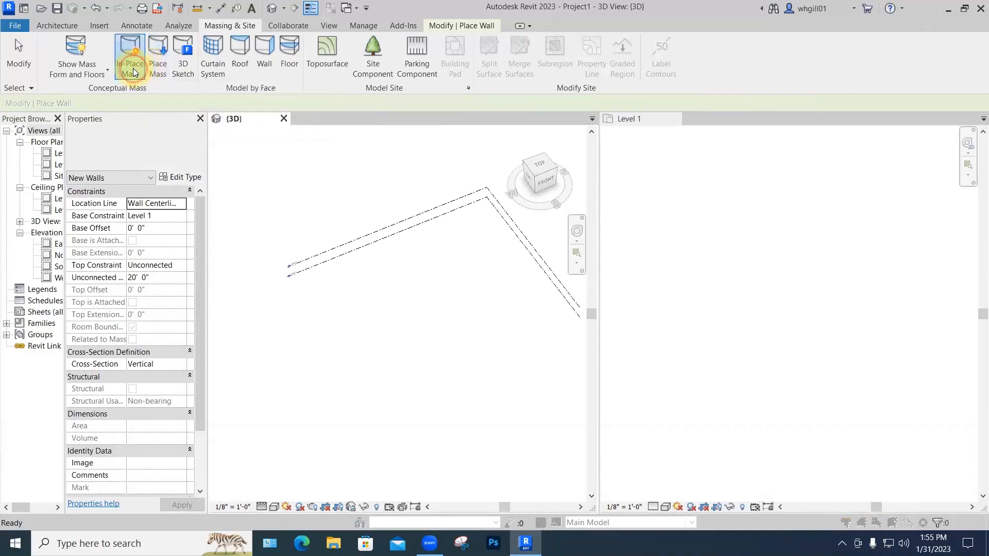
click(489, 294)
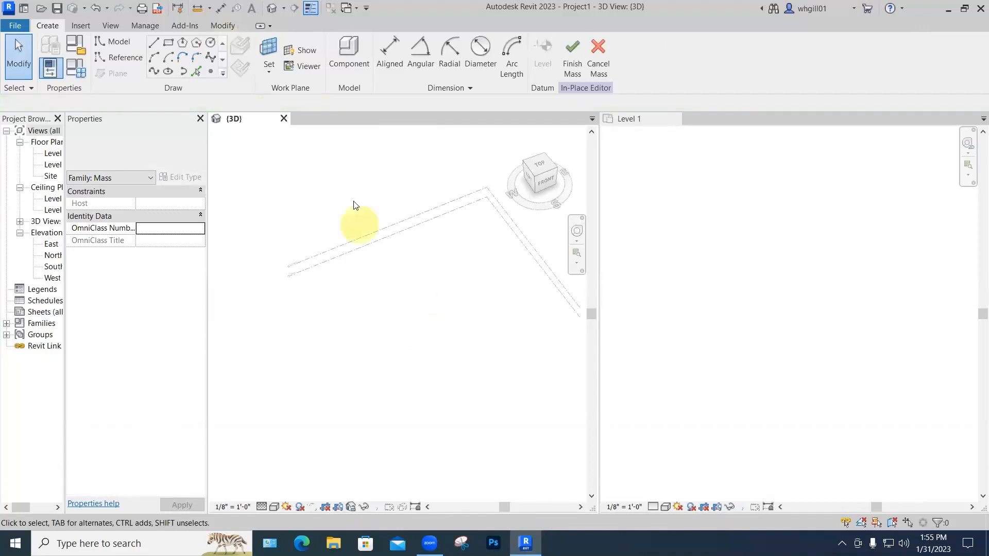
- Sketch a rectangle of model lines about 90' by 72'-6" on the Level 1 work plane
click(168, 47)
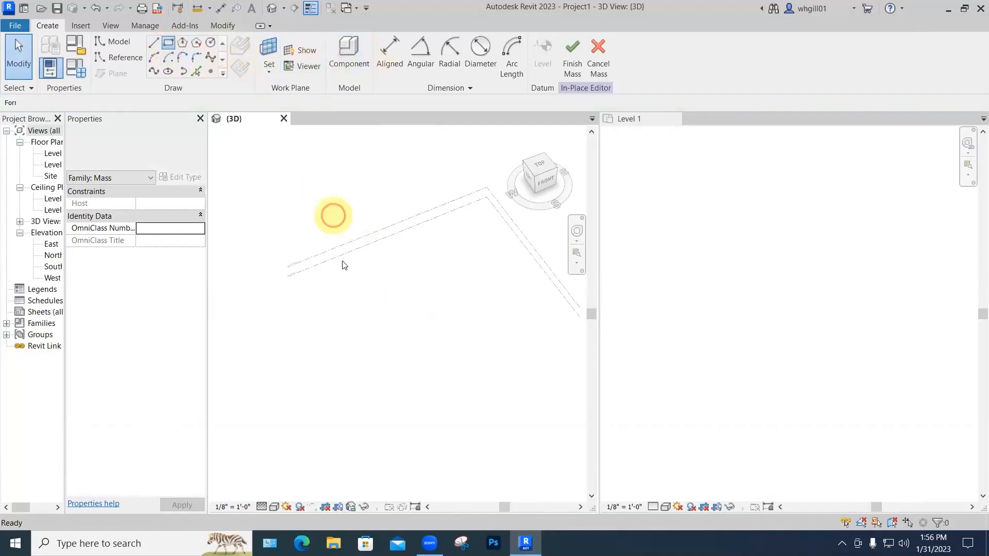
click(399, 320)
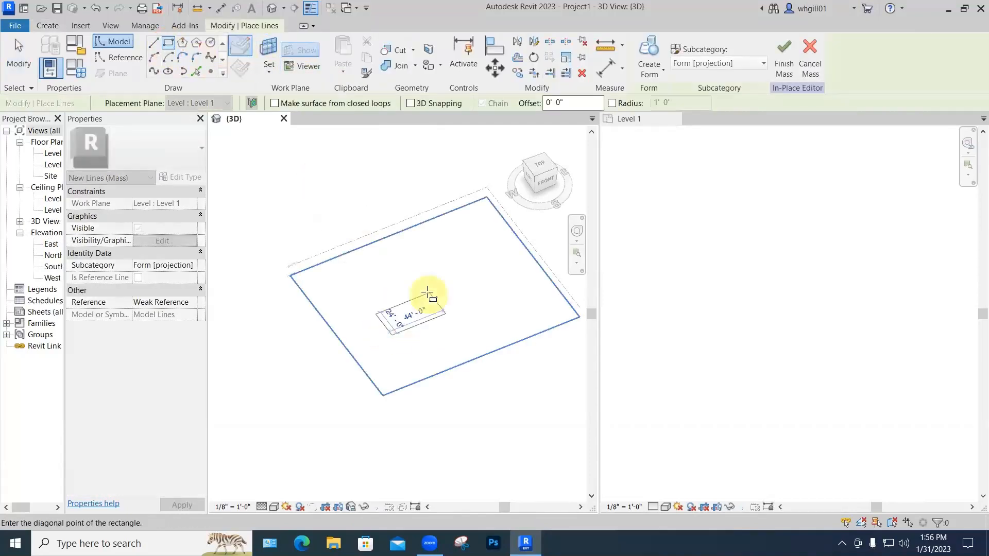
scroll(440, 260, up, 2)
scroll(436, 256, up, 1)
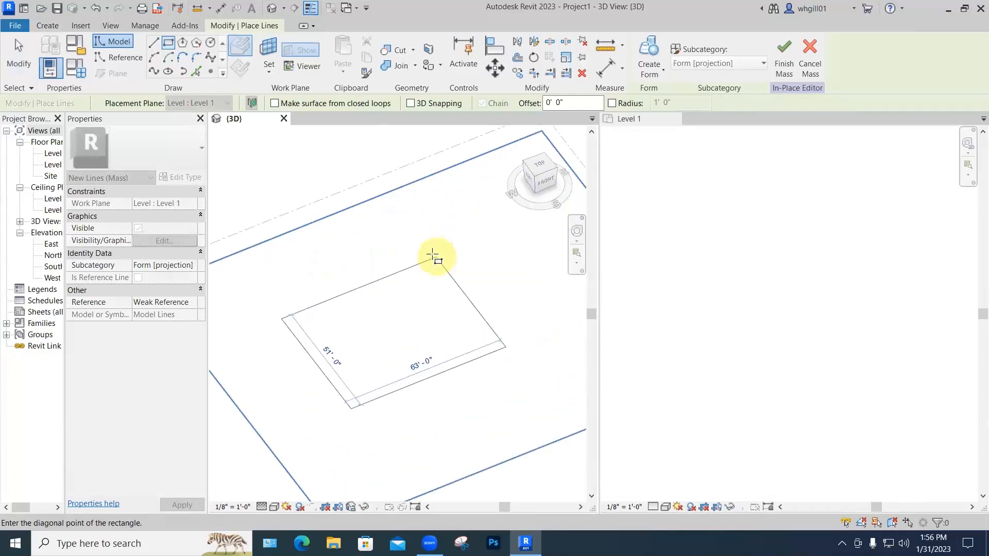
click(473, 193)
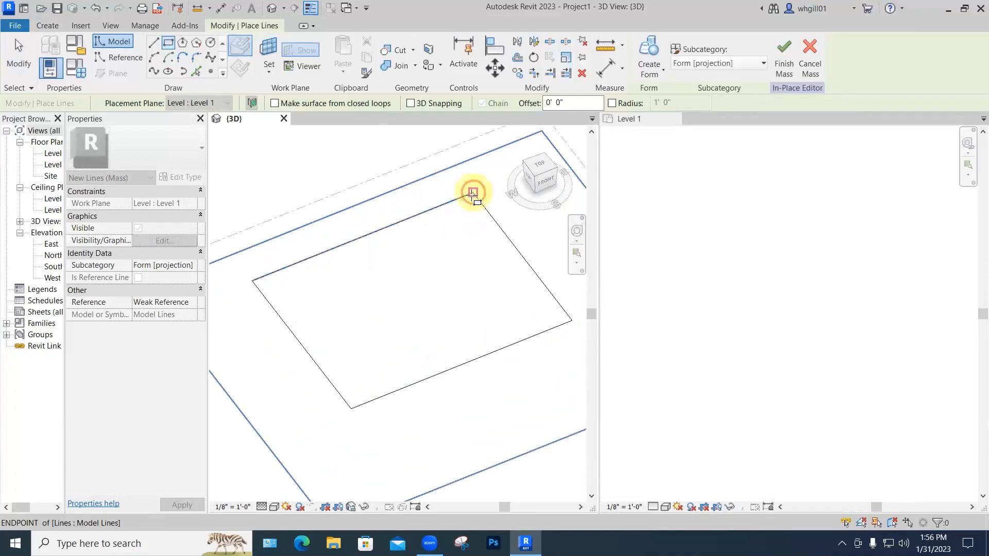
- Create a solid form from the rectangle and raise its top face to a height of about 142'
scroll(471, 194, down, 4)
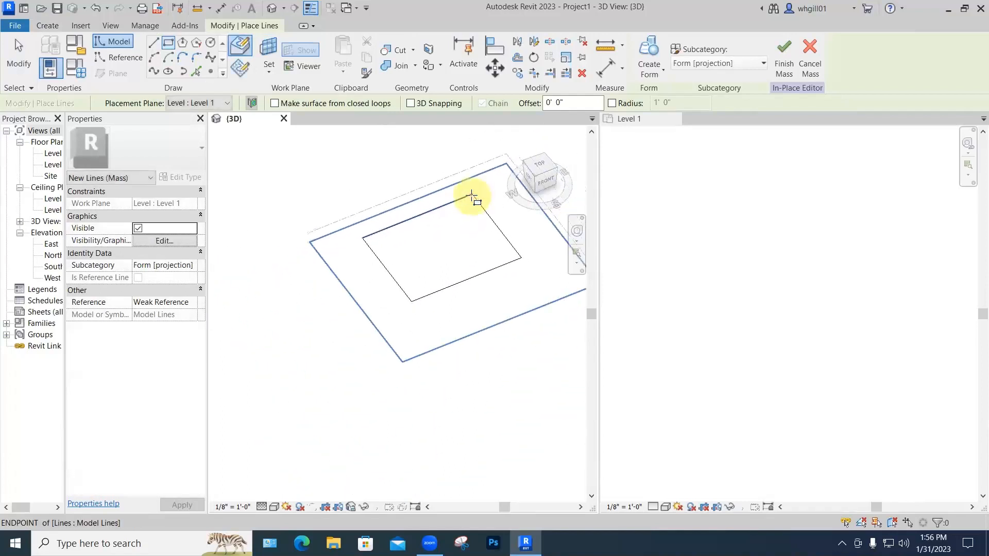
click(647, 69)
click(661, 93)
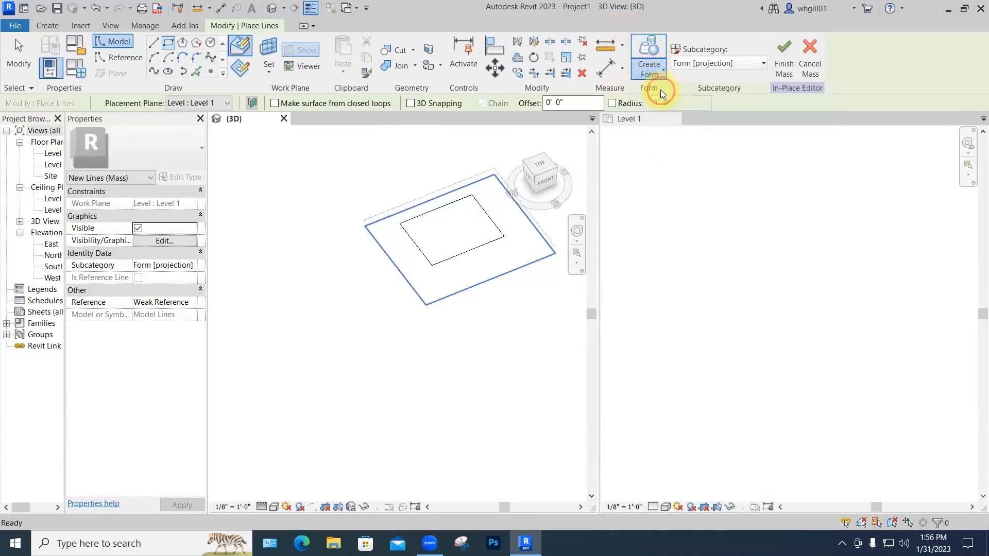
mouse_move(451, 194)
mouse_down()
mouse_move(457, 150)
mouse_move(446, 195)
mouse_move(448, 168)
mouse_move(446, 178)
mouse_up()
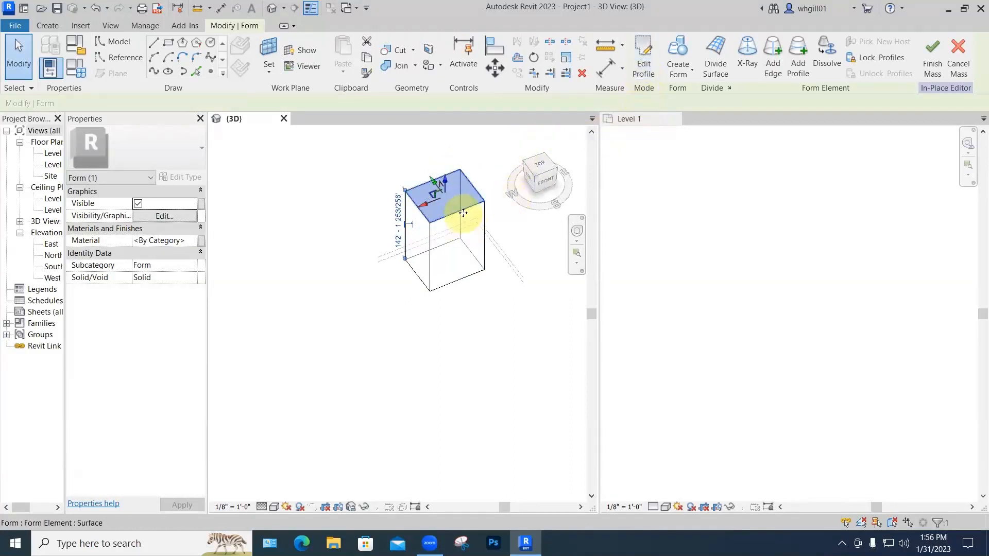
double_click(462, 213)
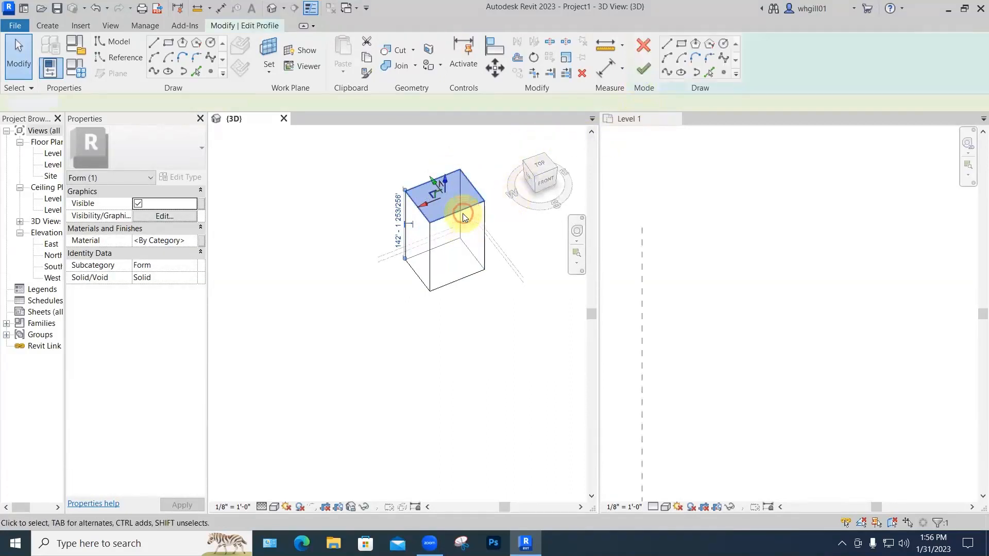
click(643, 69)
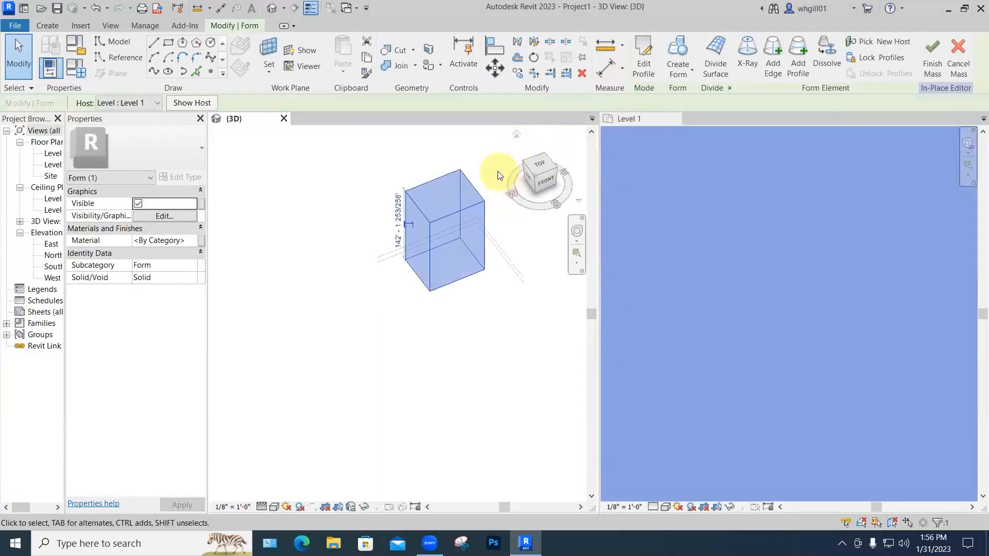
click(499, 174)
- Taper the form by moving its top front edge back to about 43'-11" depth and its top right edge inward to about 56' width
click(457, 210)
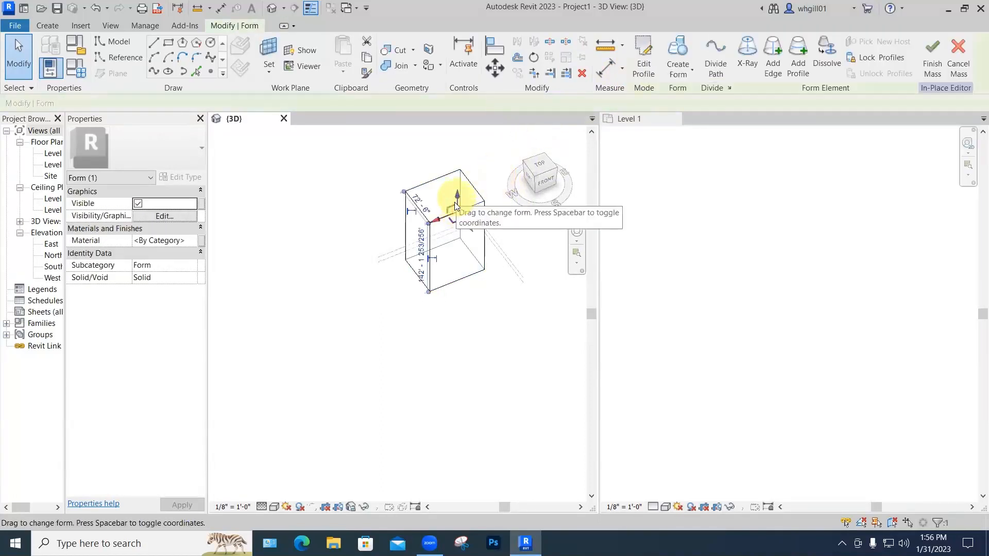
drag(459, 212, 456, 213)
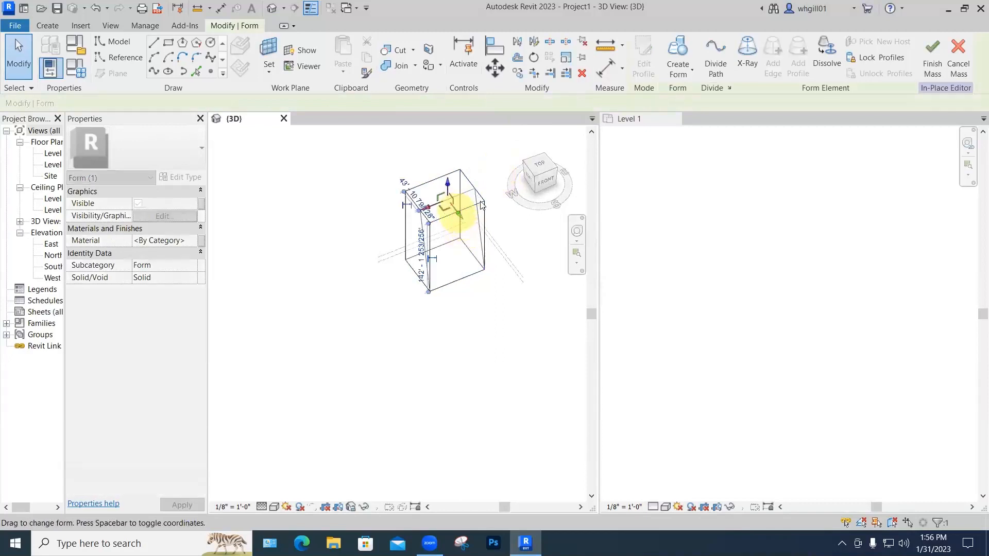
click(470, 184)
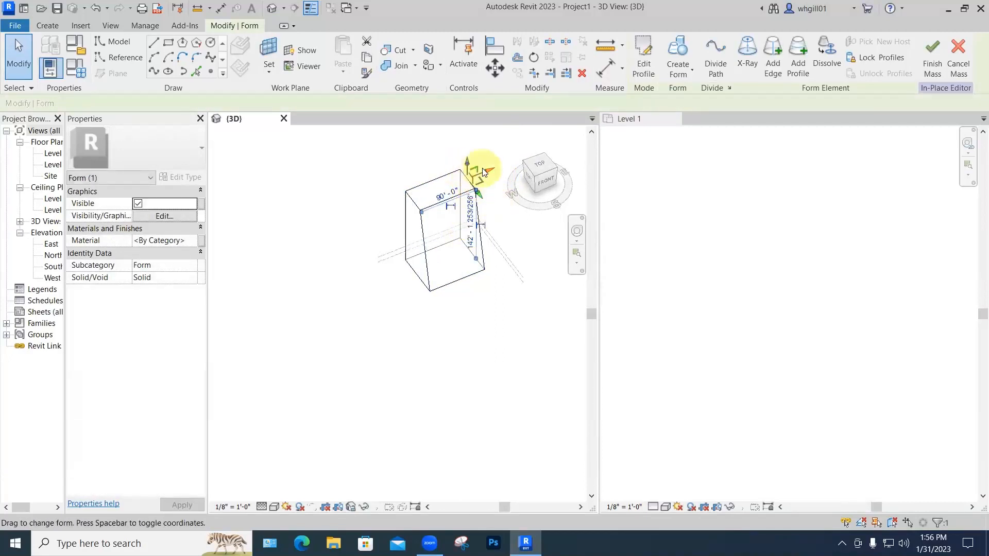
drag(467, 174, 481, 245)
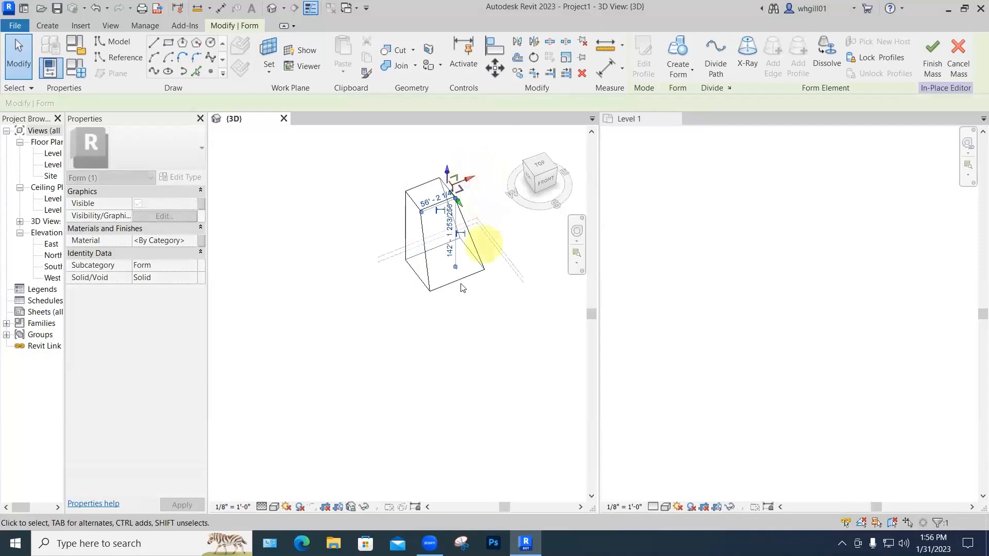
click(459, 286)
- Move the form's top front-right corner inward and up to a height of about 149'-7", and select the front face
shift+middle_drag(490, 300, 453, 198)
click(453, 198)
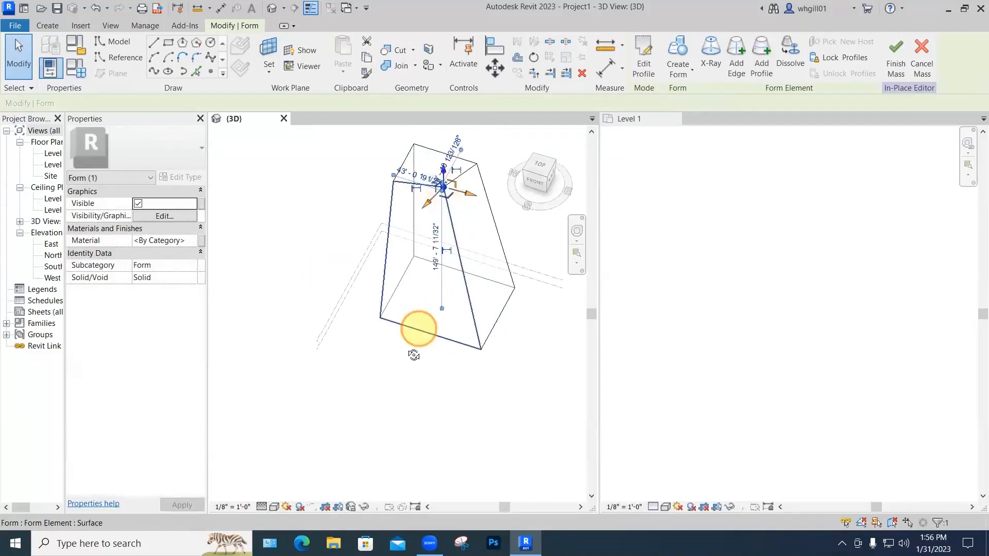
click(415, 332)
shift+middle_drag(415, 333, 474, 249)
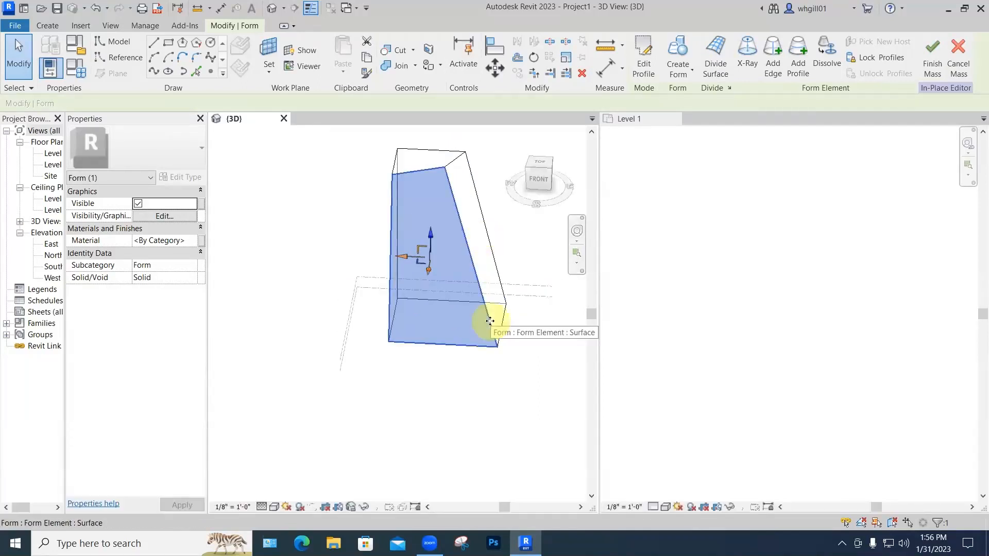
- Finish the in-place mass and create a 5' x 10' curtain system on its sloped right face
shift+middle_drag(489, 363, 461, 404)
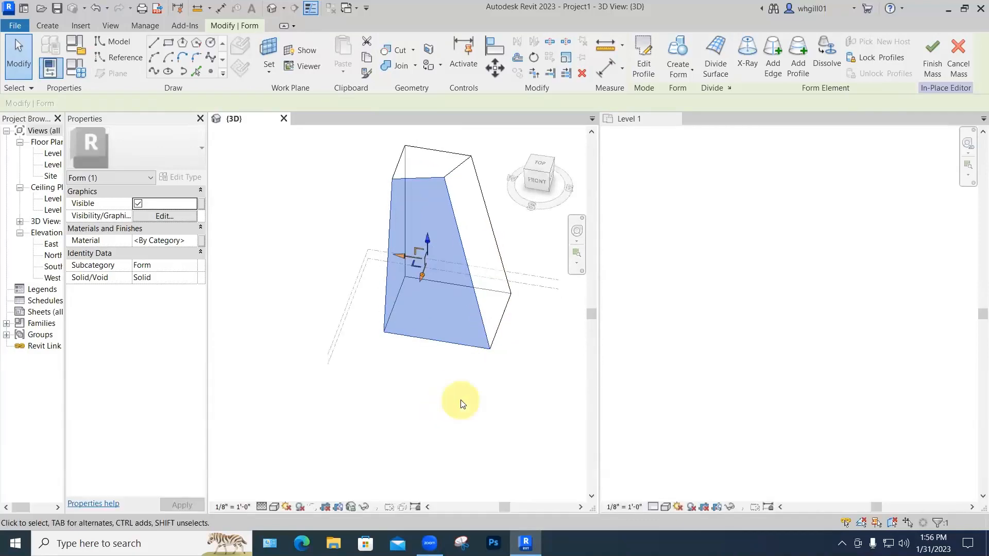
click(933, 68)
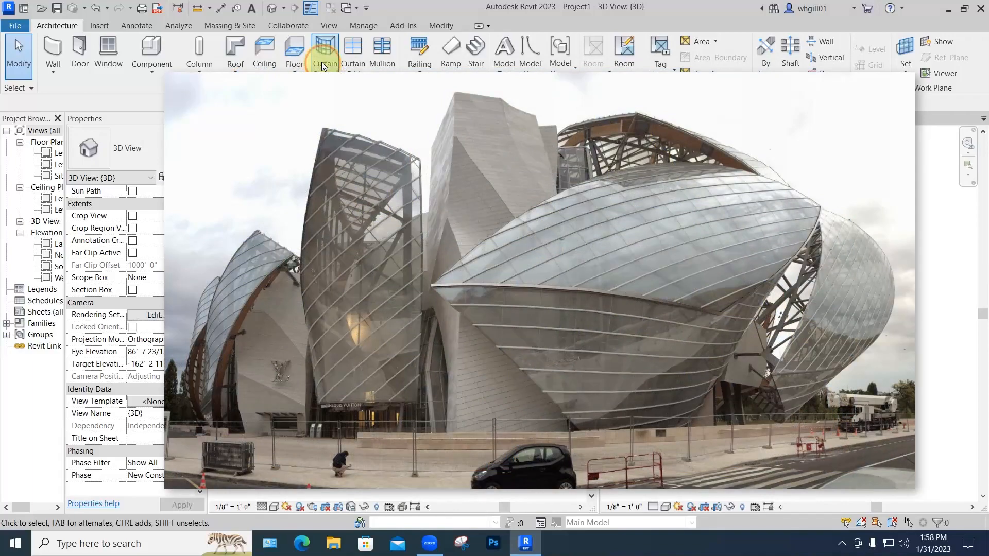
click(322, 61)
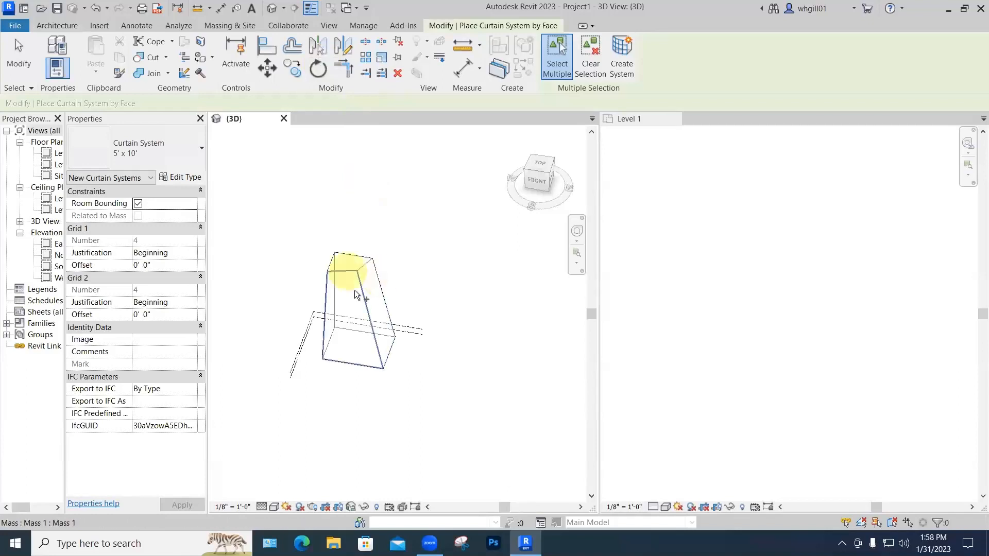
click(379, 283)
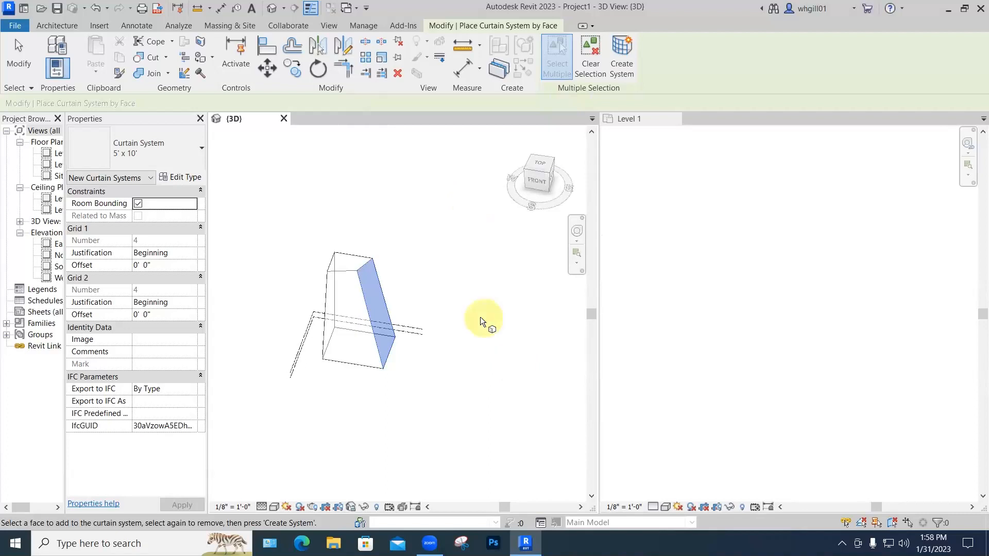
click(622, 55)
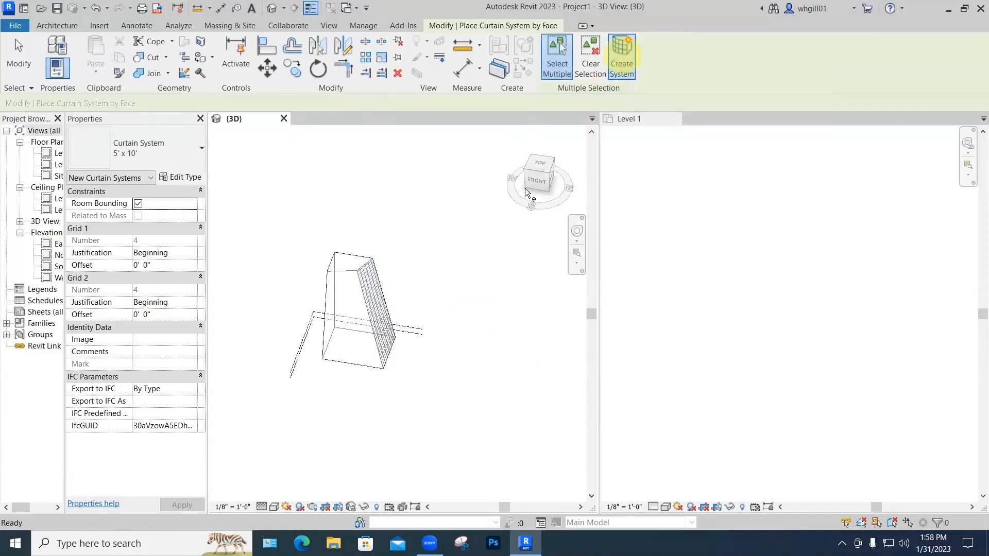
- Switch the 3D view's visual style to Realistic and end the curtain system placement
scroll(409, 308, up, 4)
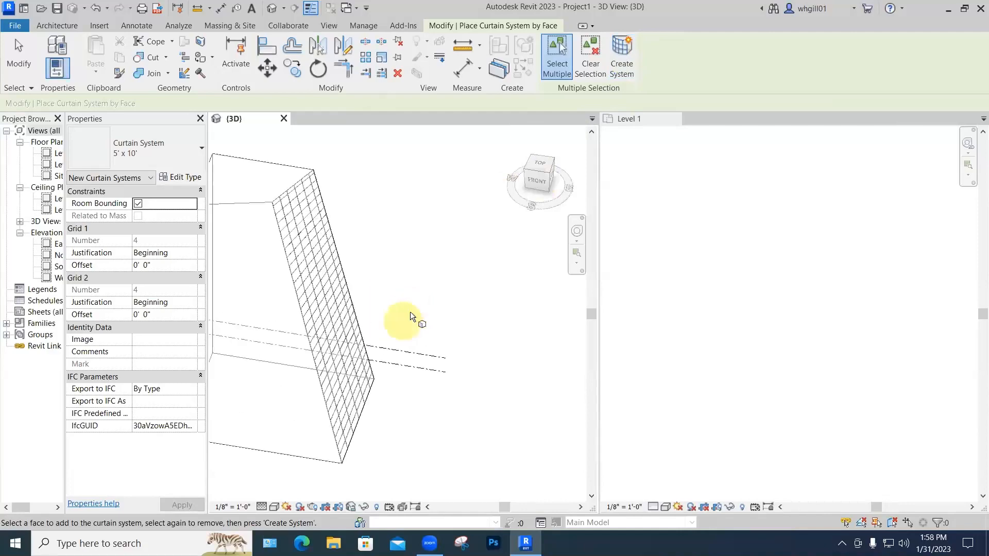
shift+middle_drag(387, 319, 330, 371)
click(272, 506)
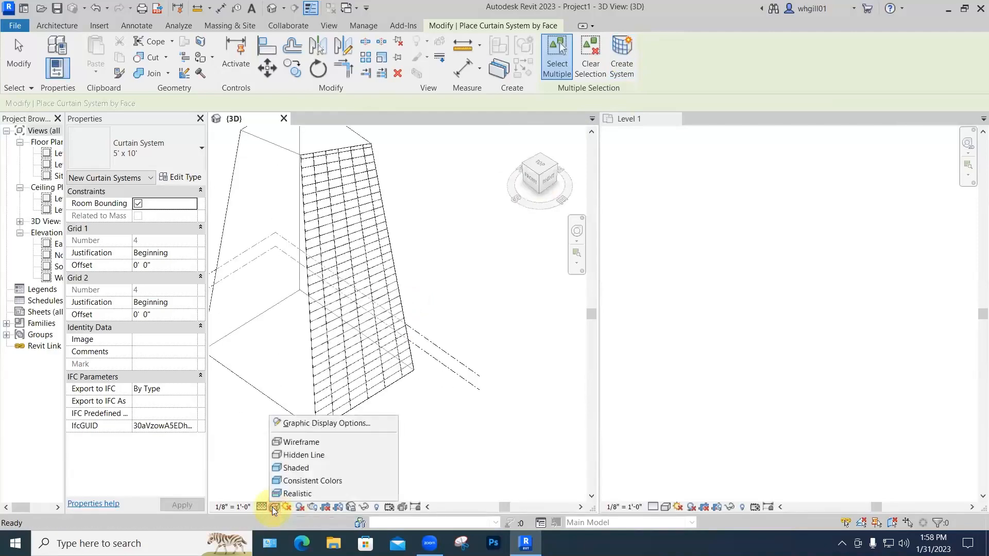
click(295, 492)
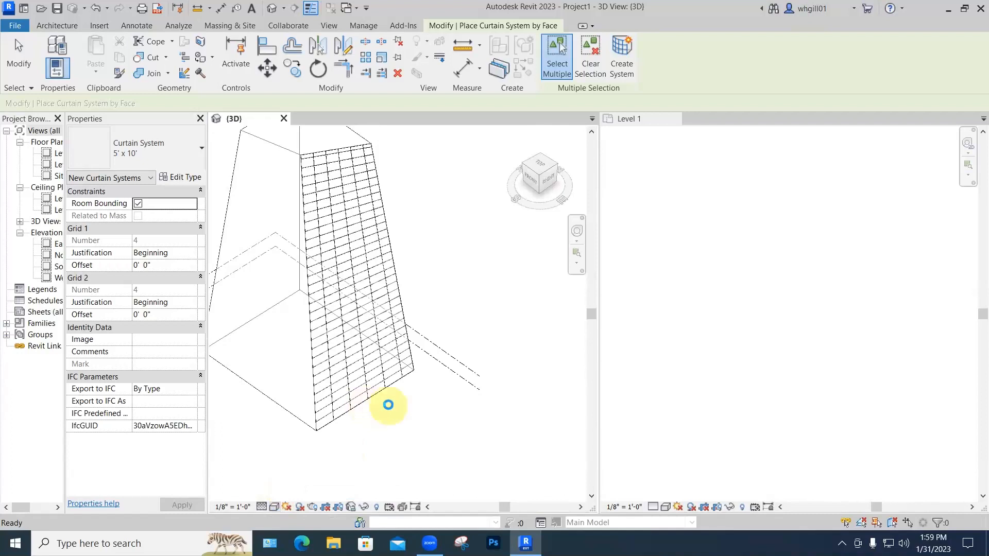
shift+middle_drag(393, 411, 442, 353)
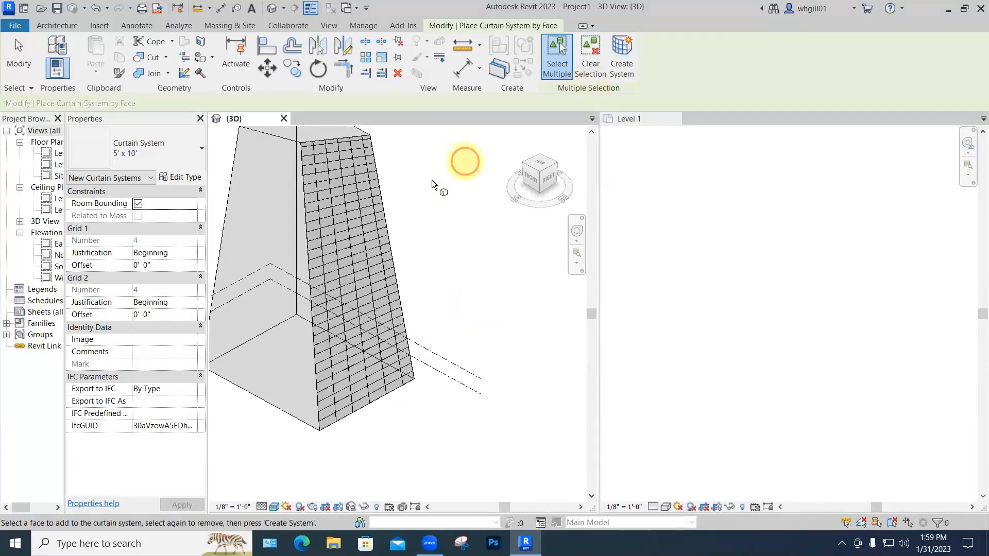
key(Escape)
key(Escape)
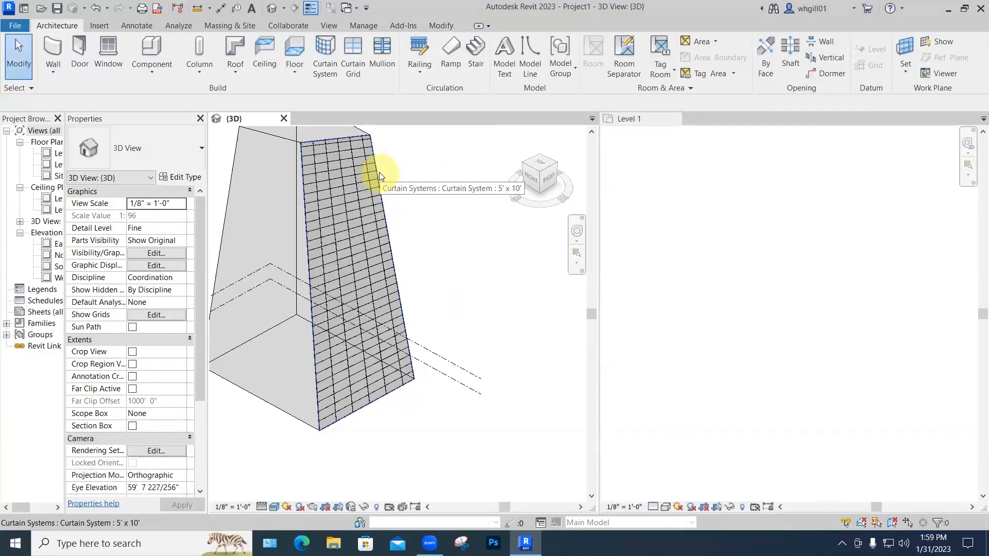
- Delete the tapered mass together with the curtain system on its face
key(Delete)
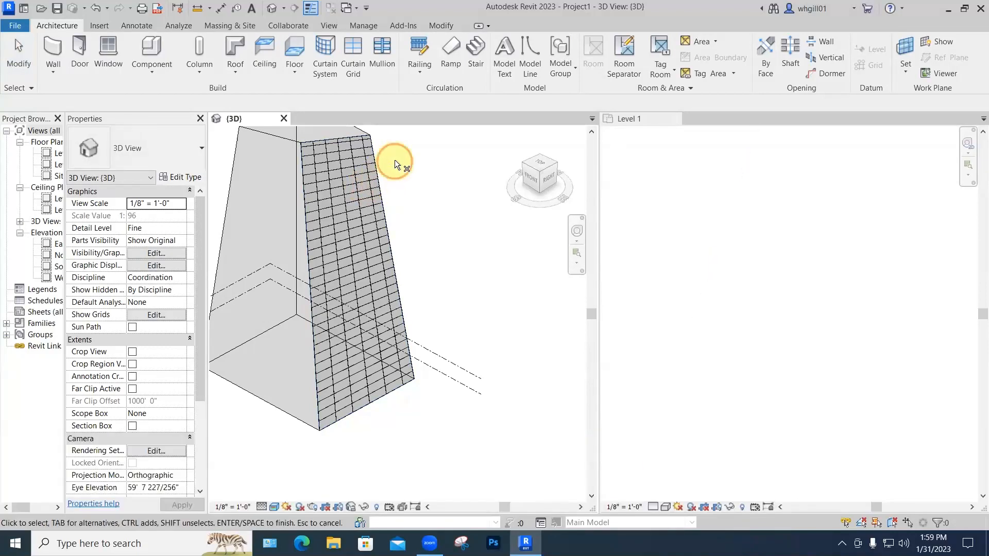
scroll(408, 174, down, 1)
middle_drag(407, 173, 435, 235)
click(374, 183)
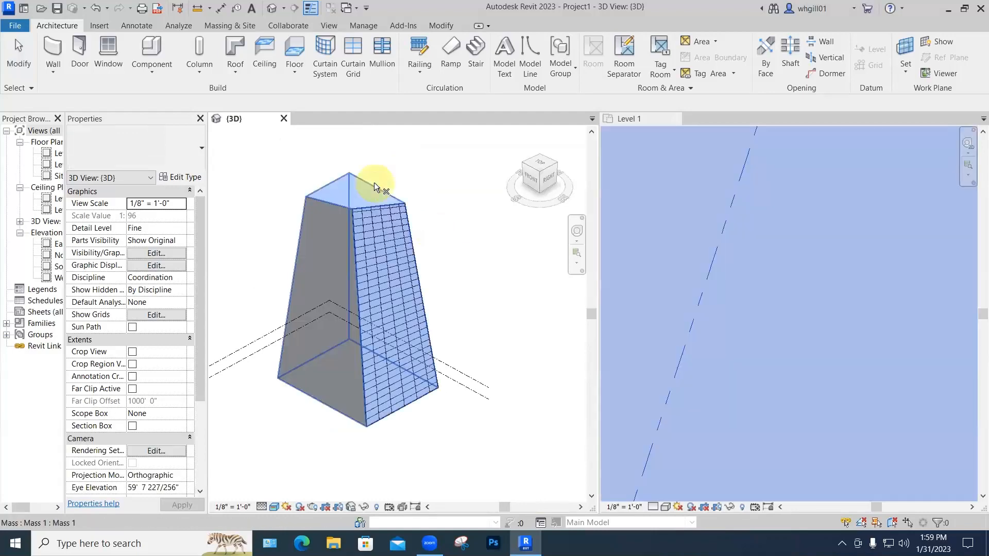
key(BackSpace)
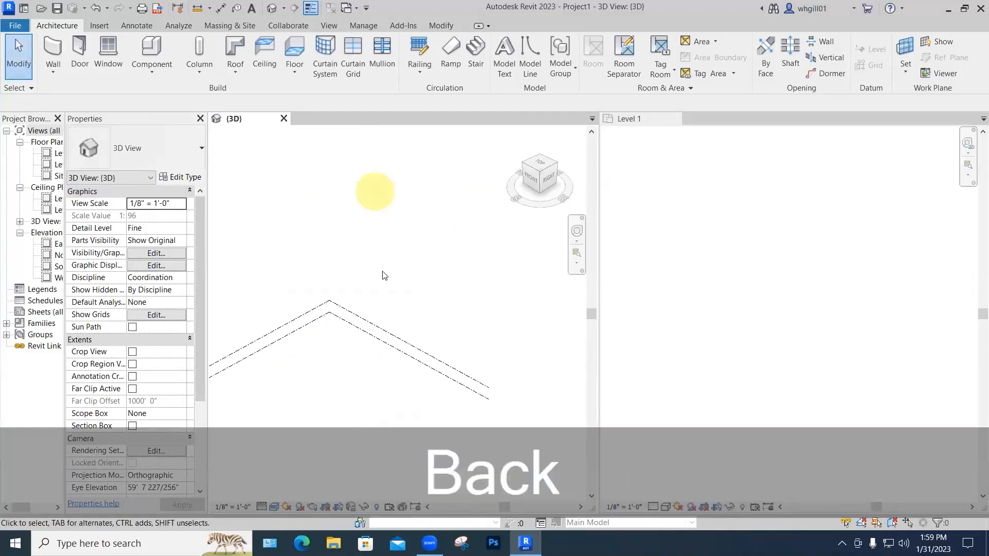
- Start a new wall in the Level 1 plan with the Curtain Wall Storefront type
middle_drag(403, 305, 472, 225)
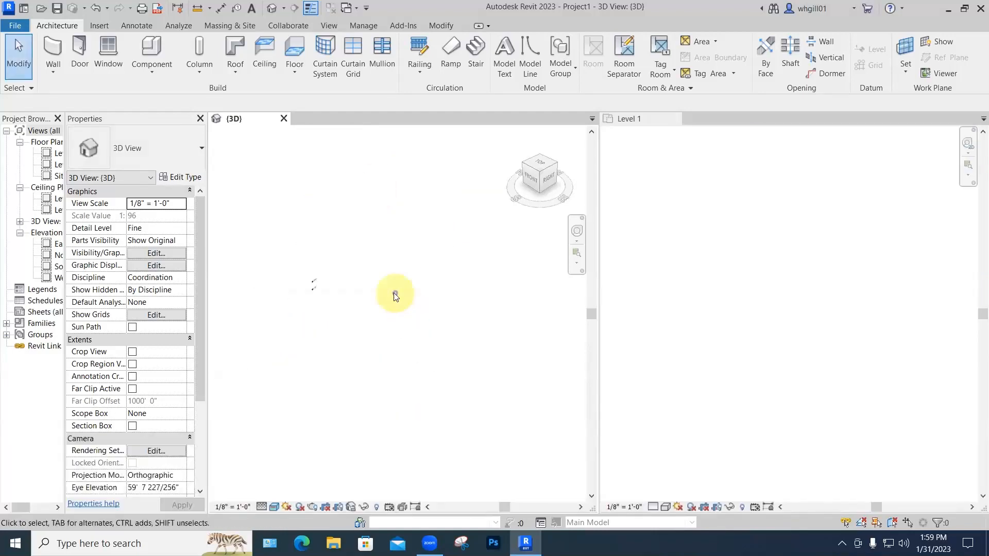
scroll(399, 296, up, 2)
click(650, 309)
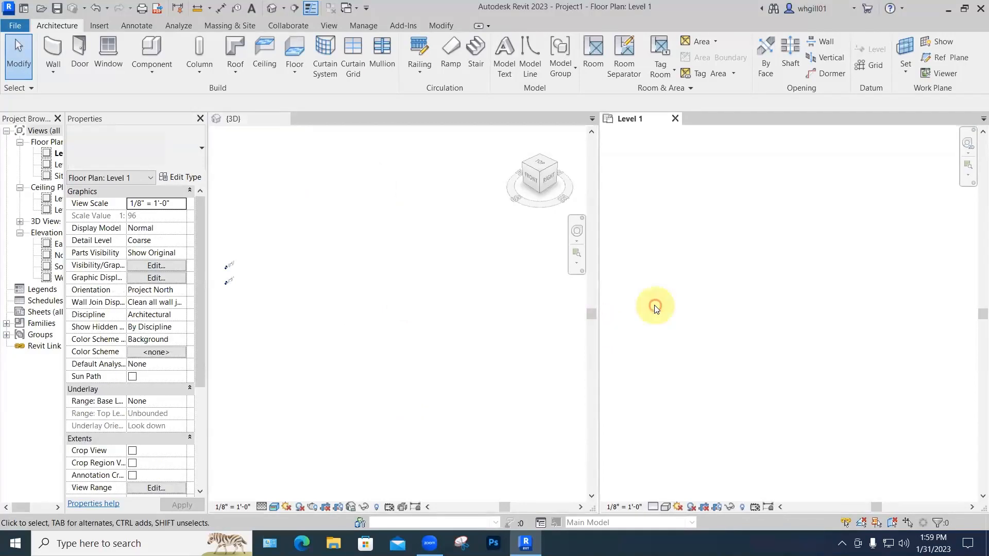
click(57, 50)
scroll(108, 335, down, 3)
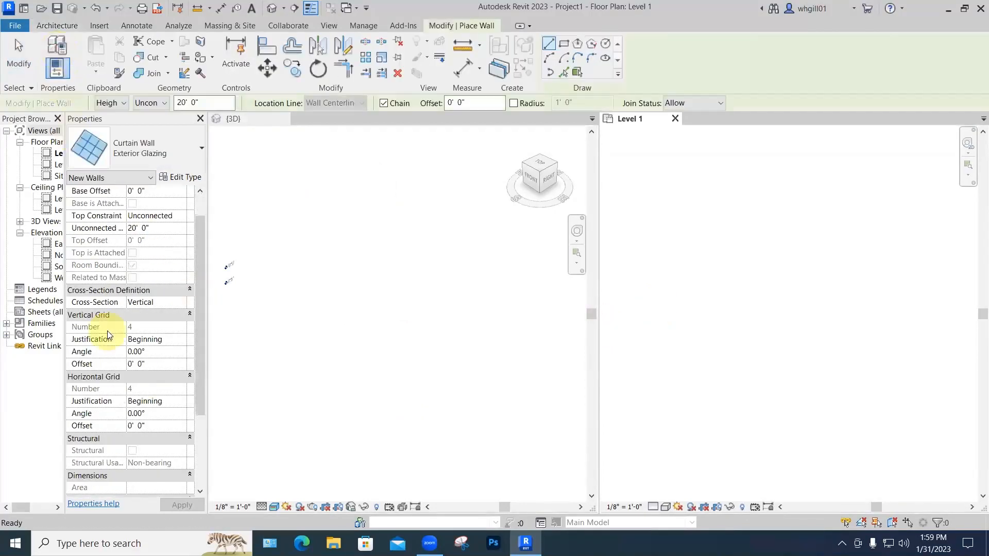
click(144, 154)
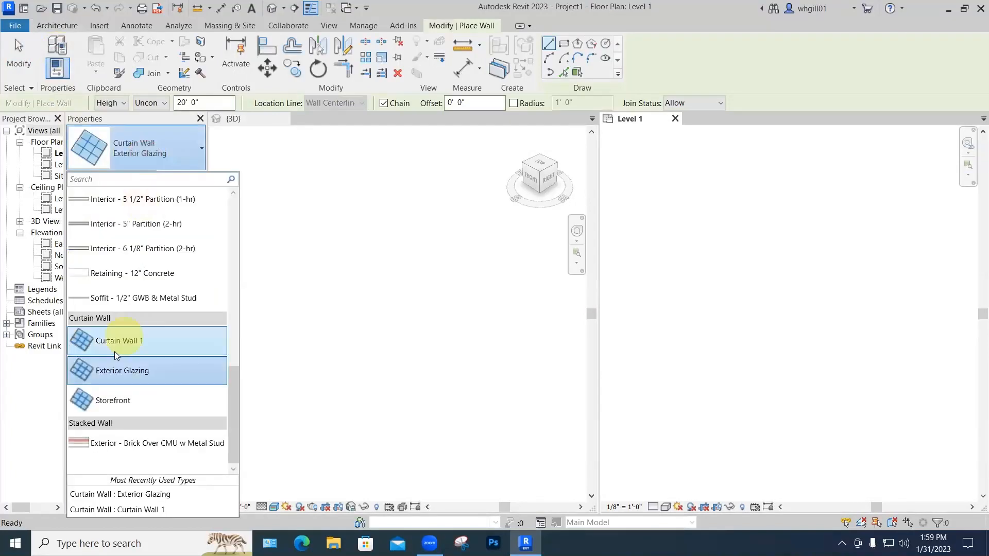
click(124, 400)
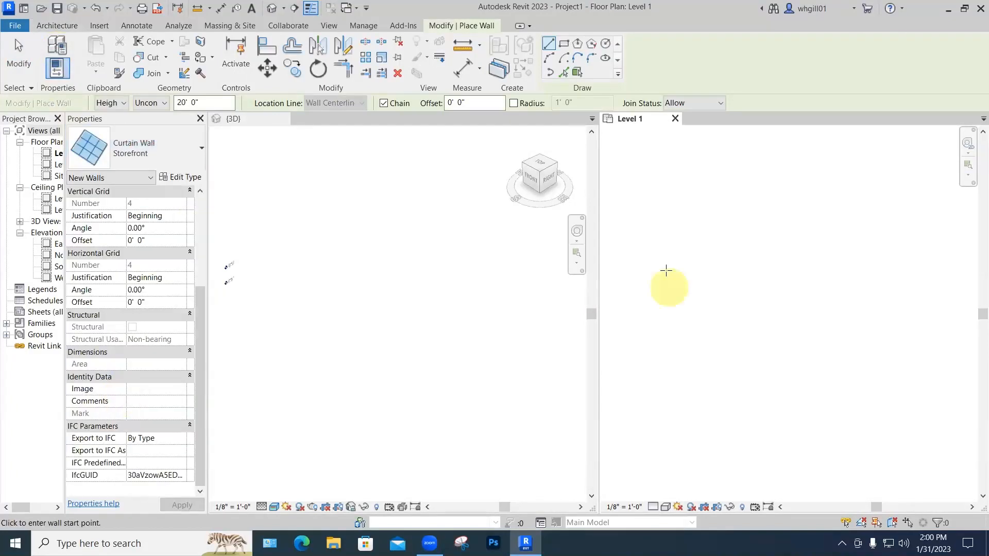
- Draw an L-shaped chain of Storefront walls: an 8' horizontal wall, a long perpendicular wall north from its right end, and a 5' extension
click(666, 277)
click(777, 275)
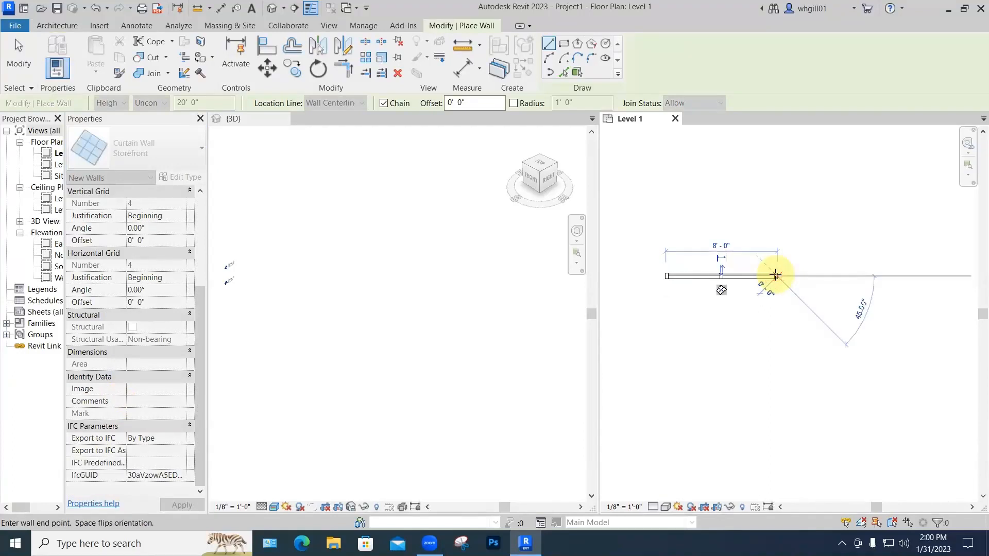
scroll(776, 274, down, 2)
middle_drag(776, 274, 735, 301)
click(736, 145)
click(732, 196)
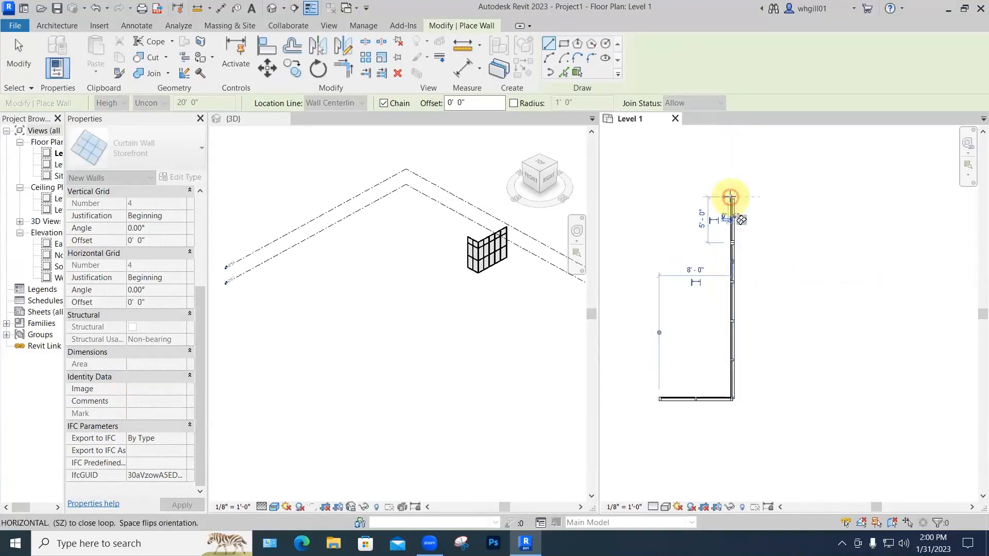
key(Escape)
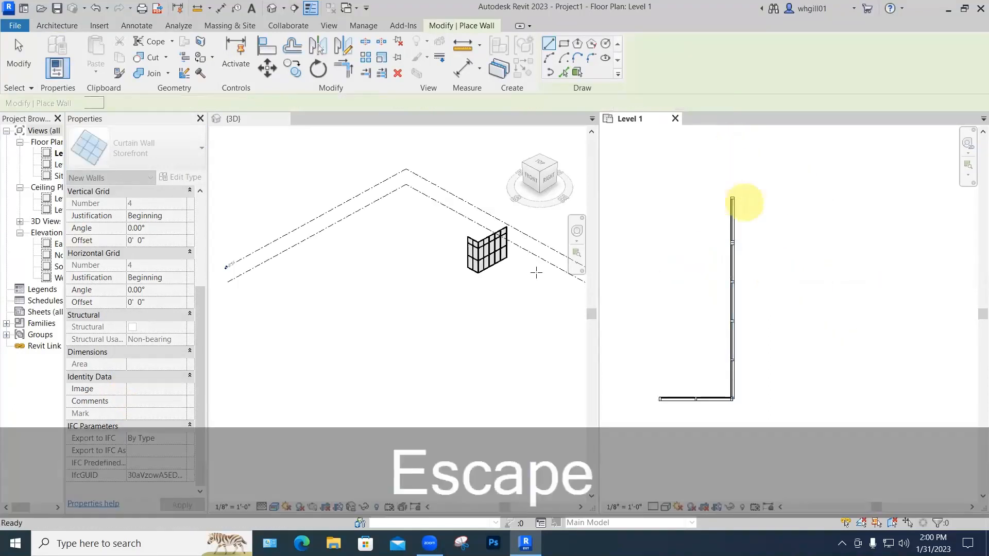
- Delete the 5' end segment of the long Storefront wall run in the 3D view
scroll(500, 273, up, 3)
scroll(501, 272, up, 2)
middle_drag(469, 326, 389, 370)
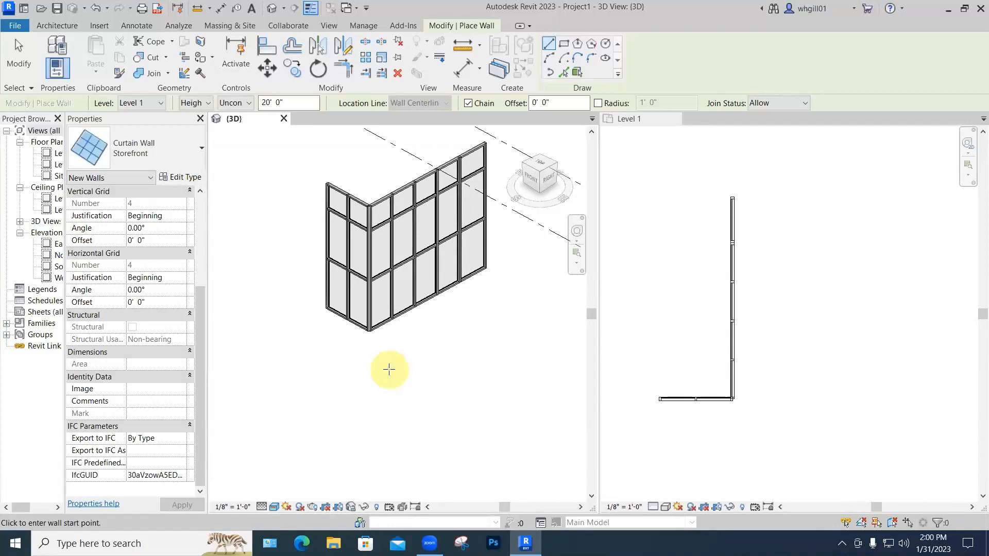
key(Escape)
key(Escape)
click(471, 154)
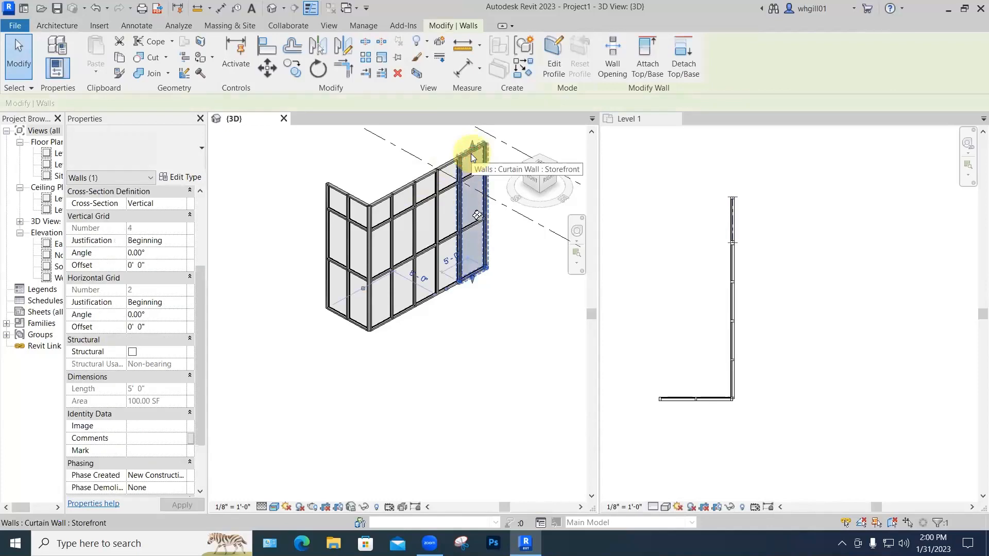
key(Delete)
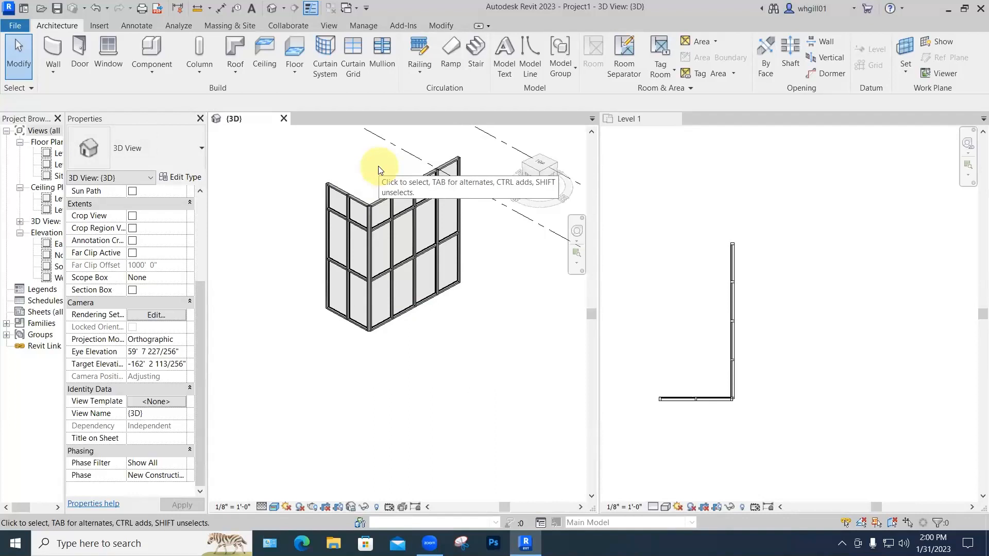
- Set the long Storefront wall's top constraint to Up to level: Level 2
scroll(378, 165, up, 3)
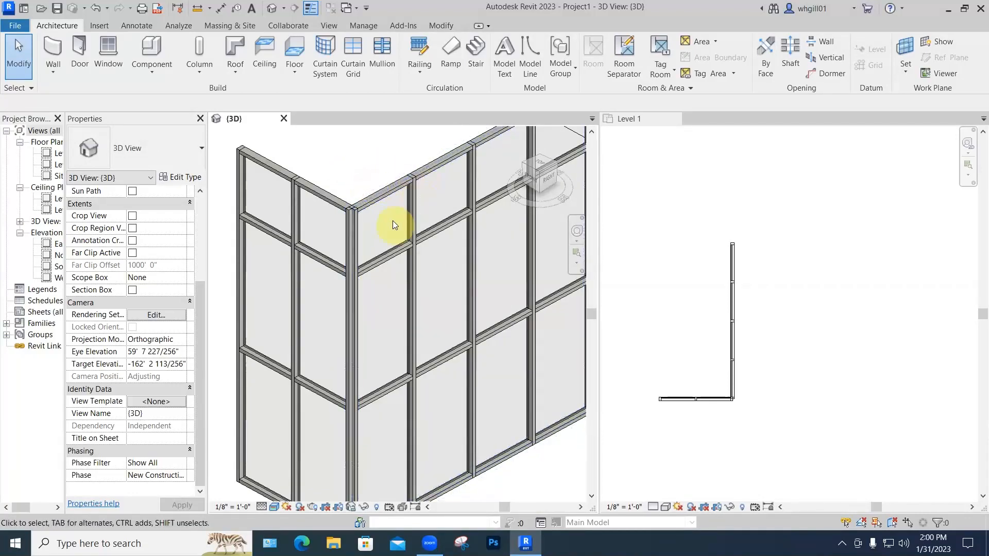
scroll(387, 224, down, 2)
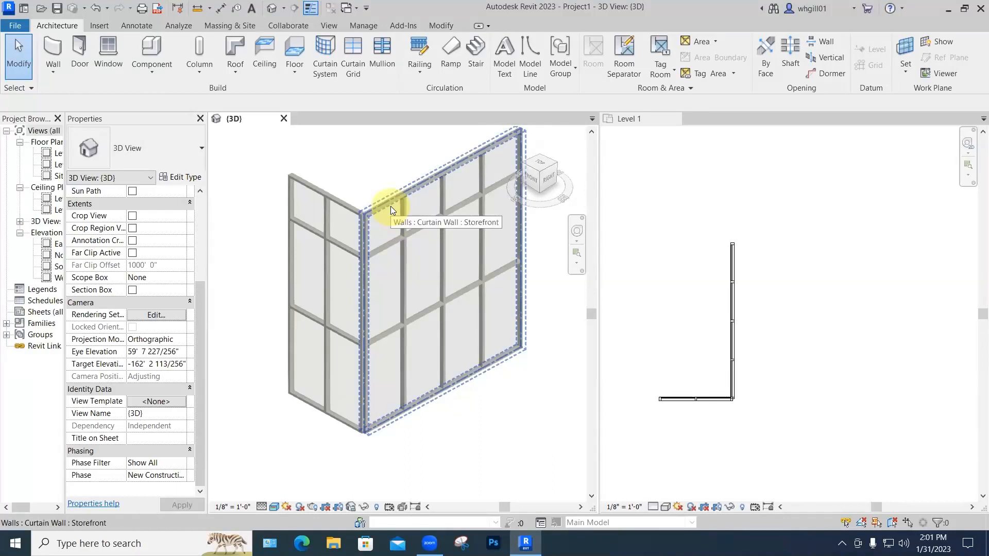
click(390, 206)
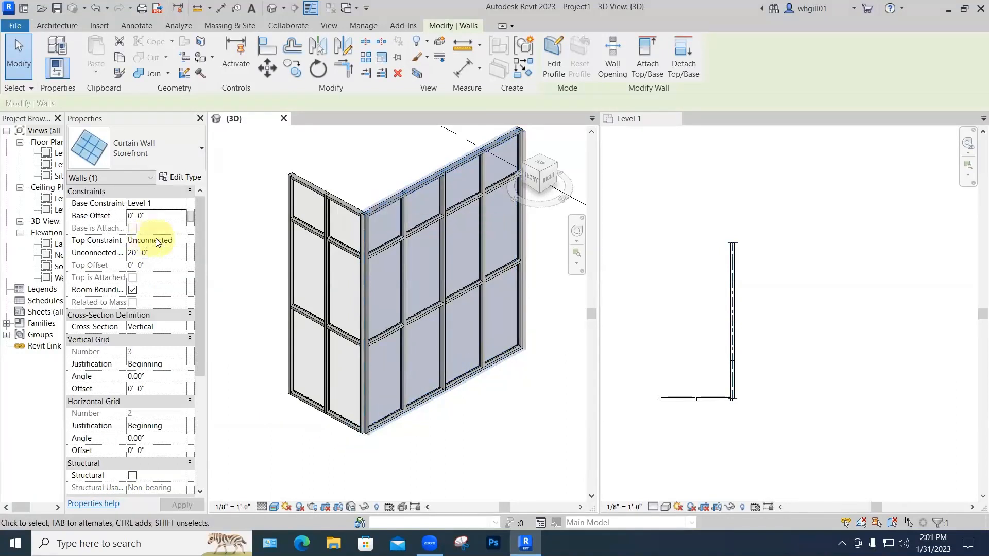
click(177, 240)
click(180, 239)
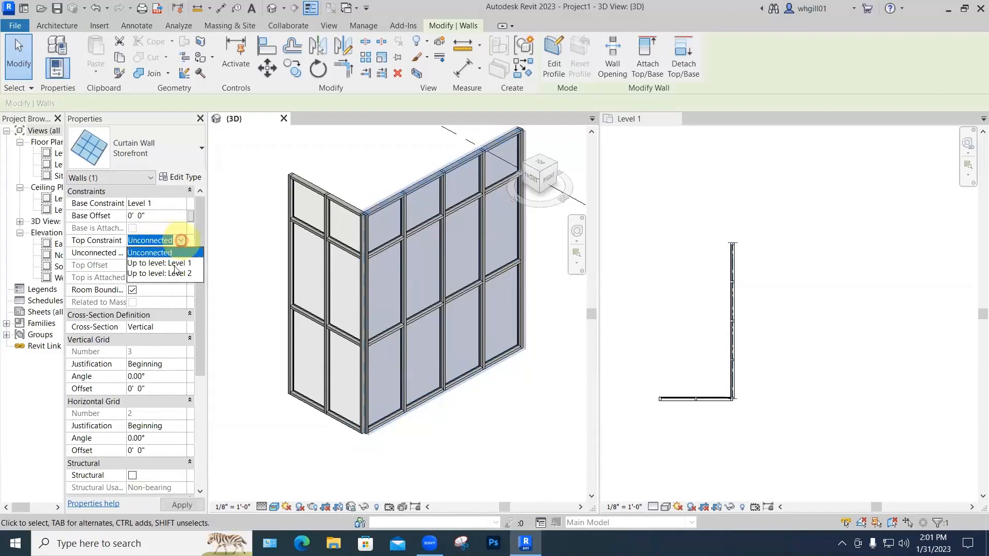
click(179, 274)
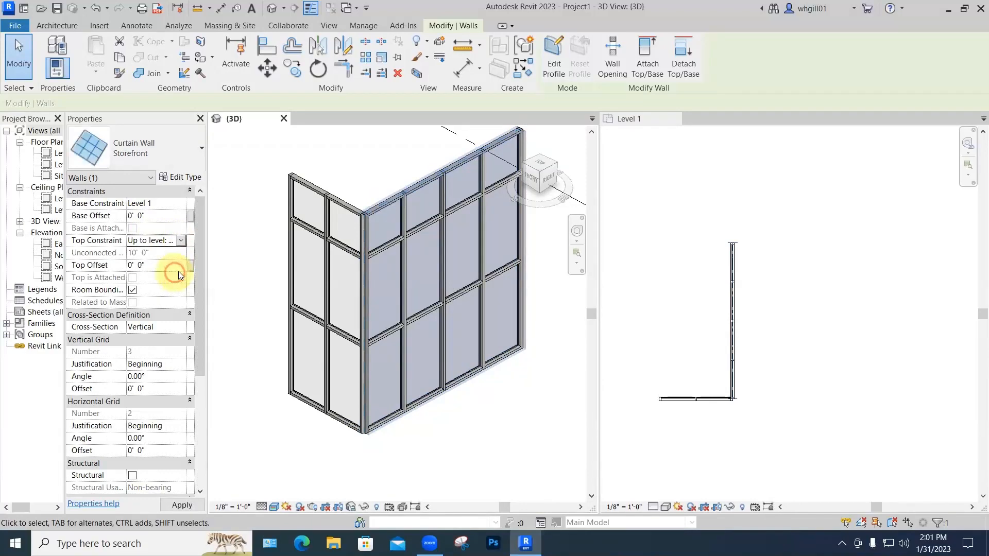
click(237, 260)
- Set the 8' Storefront wall's top constraint to Up to level: Level 2
click(336, 201)
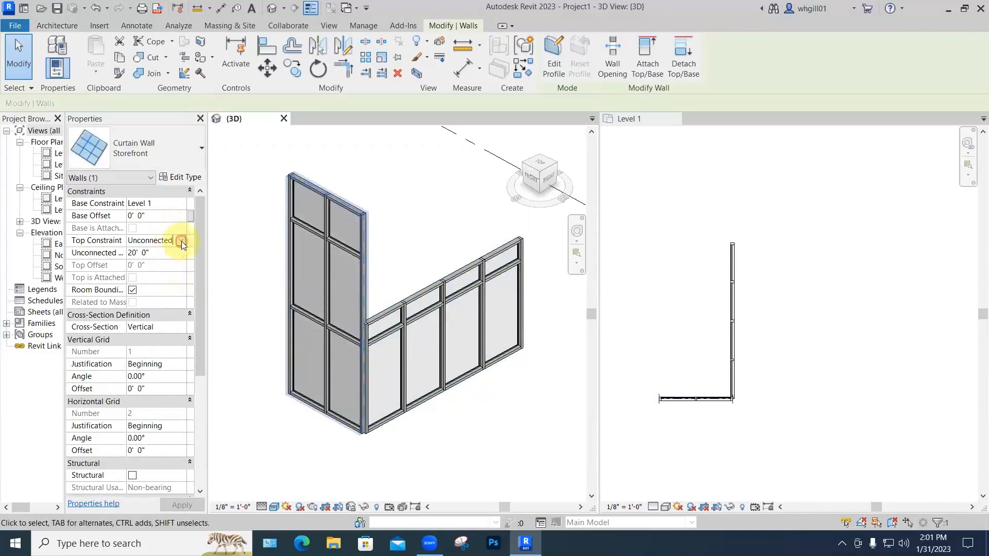
click(181, 241)
click(179, 272)
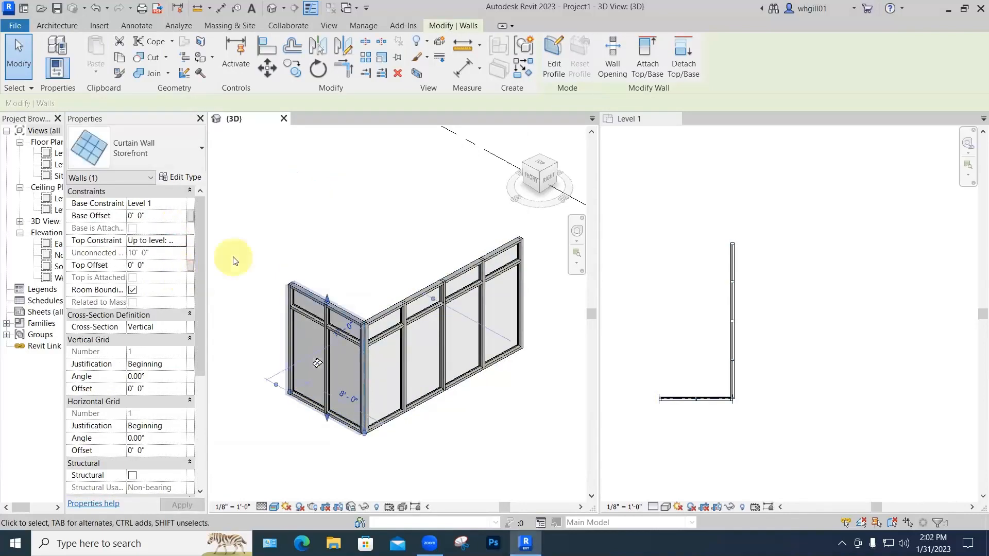
click(232, 260)
- Set the 8' Storefront wall's cross-section to Slanted with a 15° angle from vertical, deleting the mullions that cannot be created
click(286, 308)
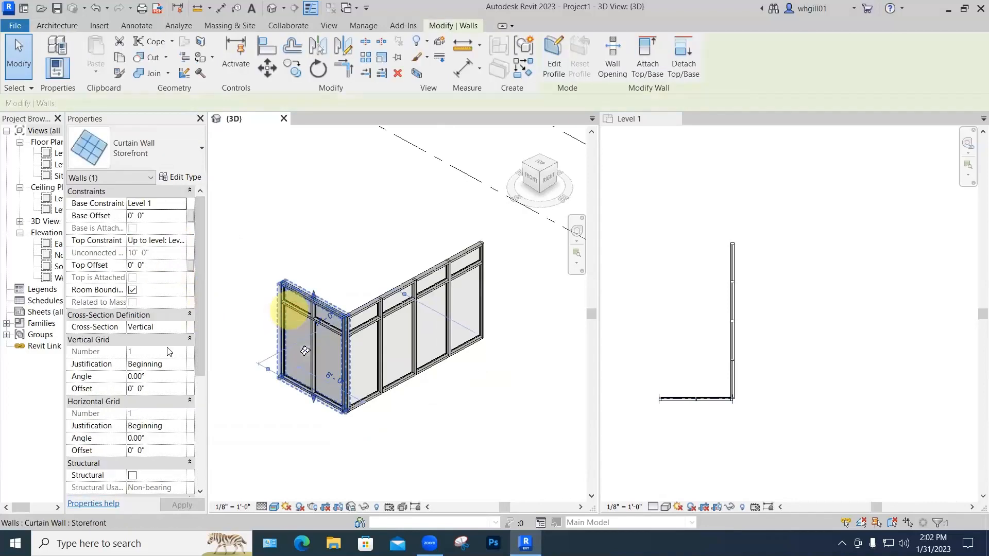
click(161, 328)
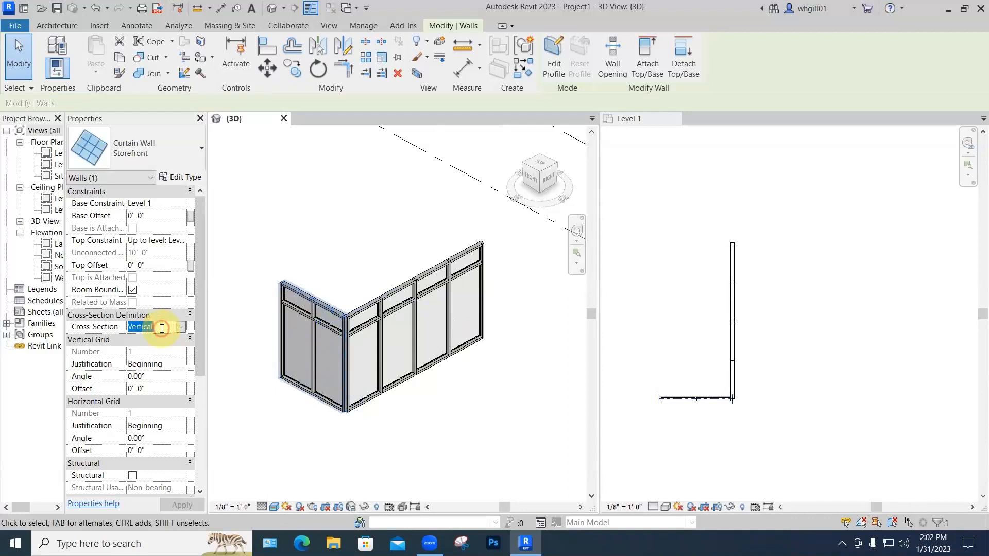
click(180, 327)
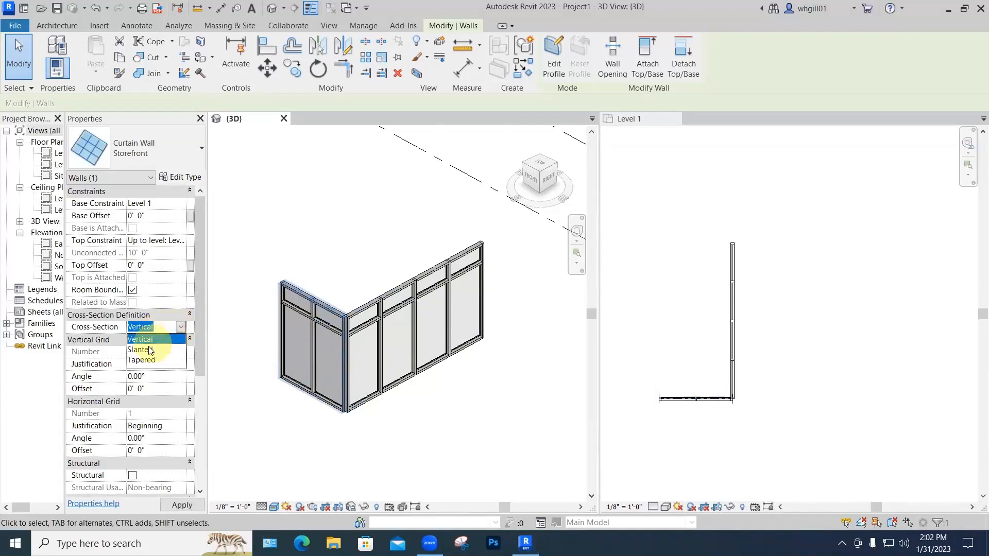
click(150, 350)
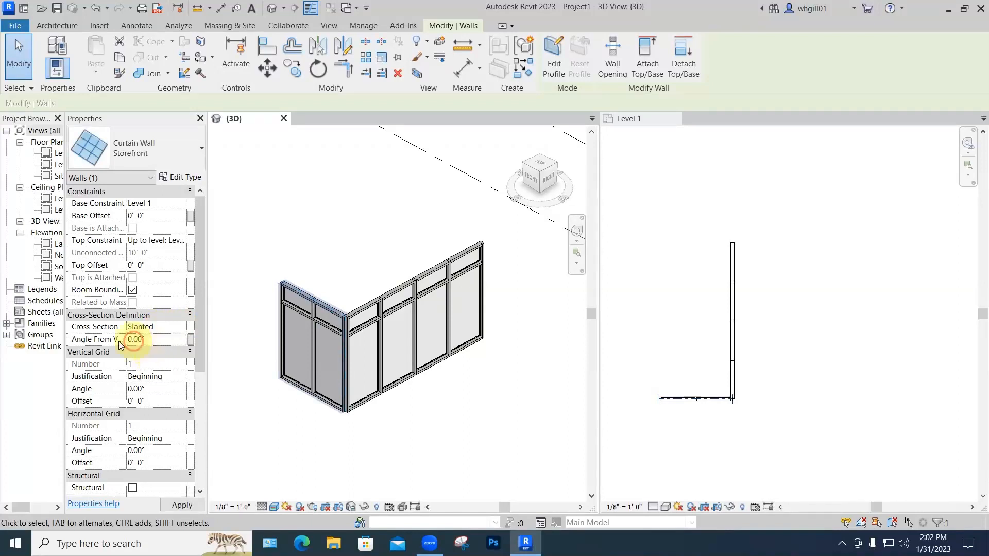
click(149, 340)
text(15)
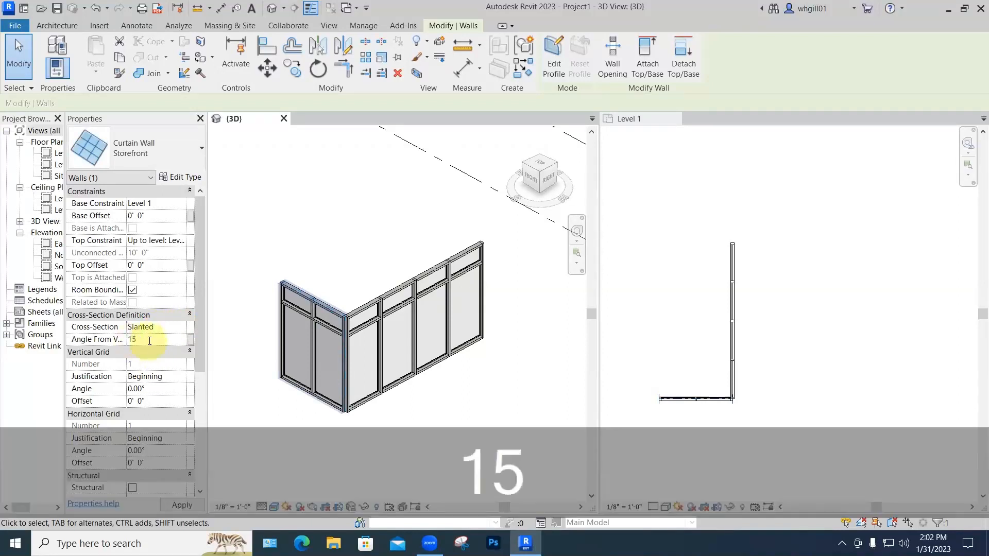
key(Return)
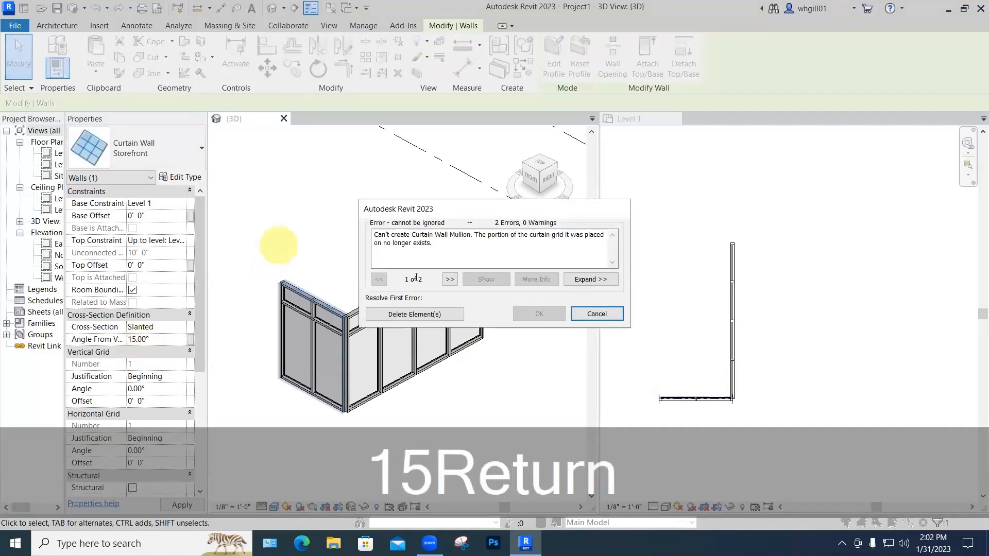
click(428, 312)
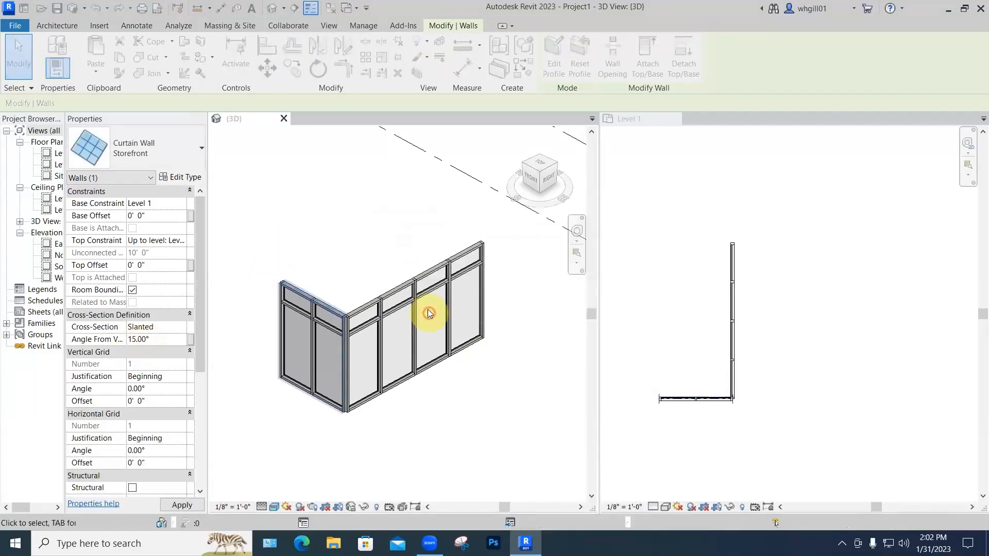
click(371, 260)
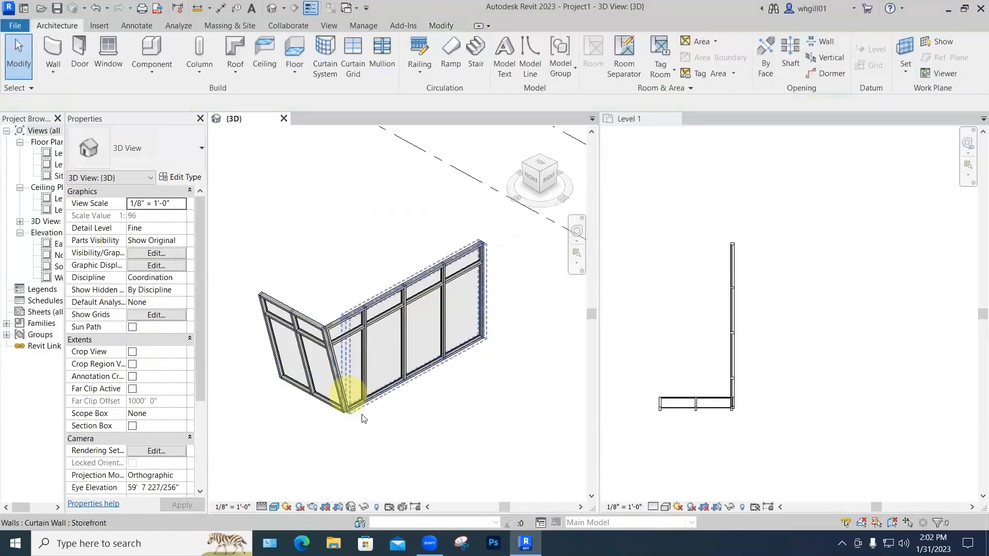
- Inspect the slanted 8' Storefront wall from several angles in 3D and undo its slant
shift+middle_drag(380, 404, 352, 330)
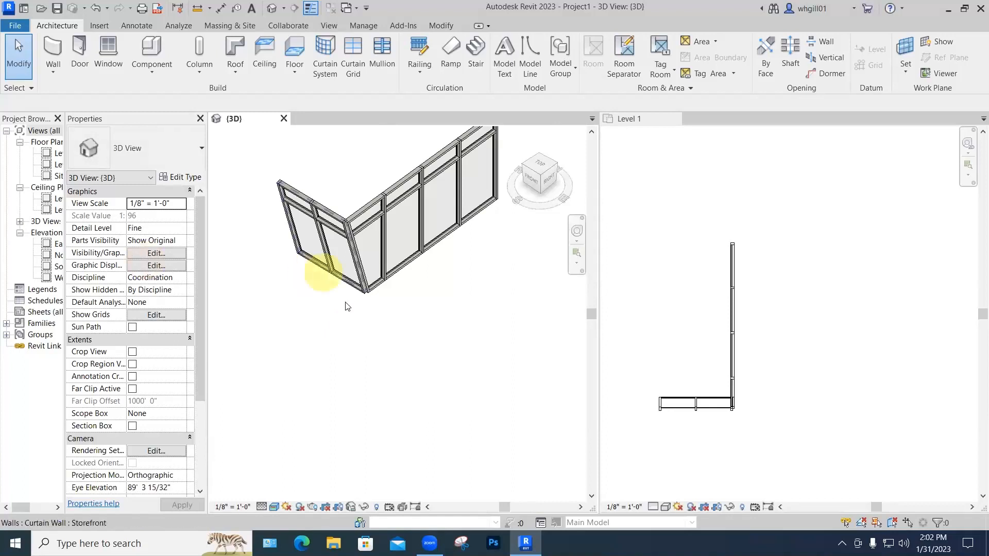
shift+middle_drag(342, 309, 334, 222)
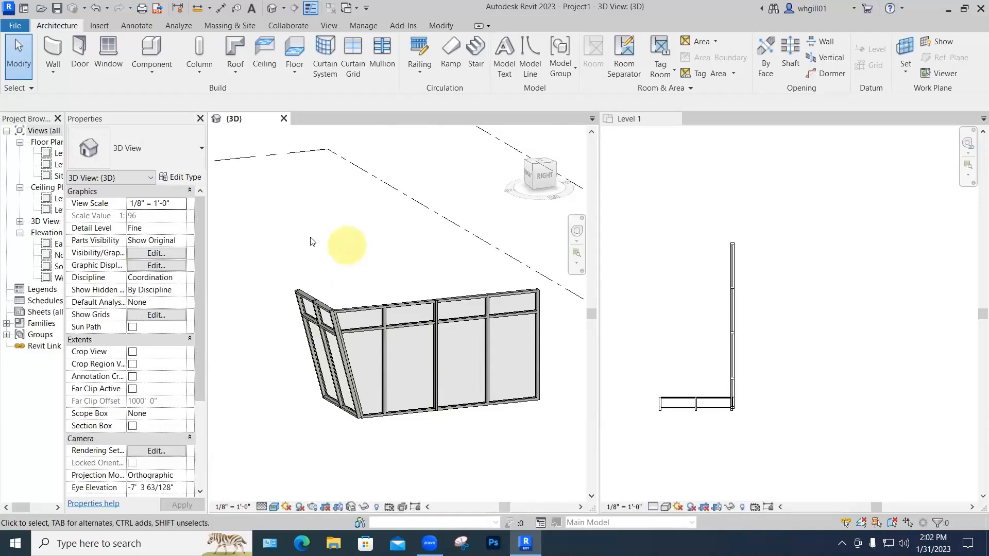
shift+middle_drag(363, 302, 430, 352)
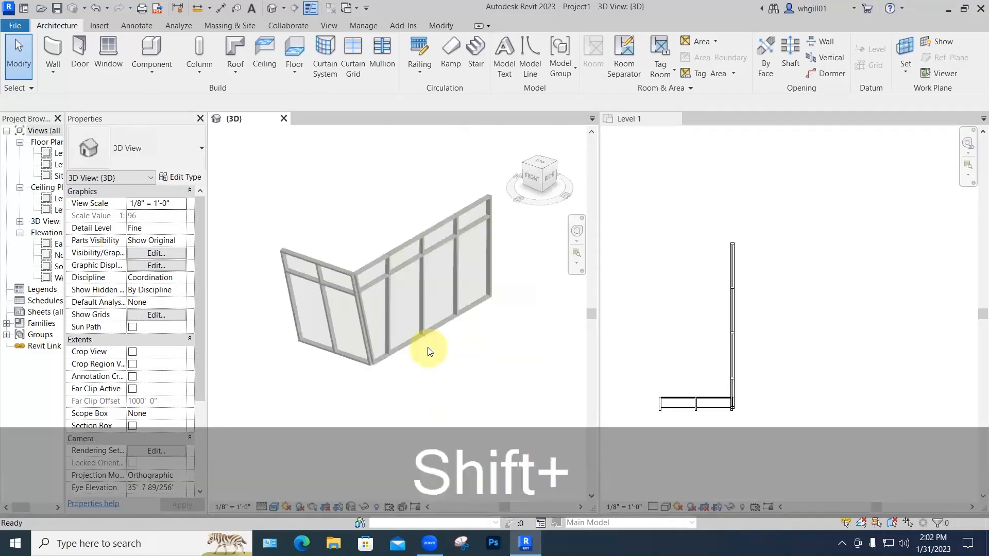
drag(203, 326, 203, 397)
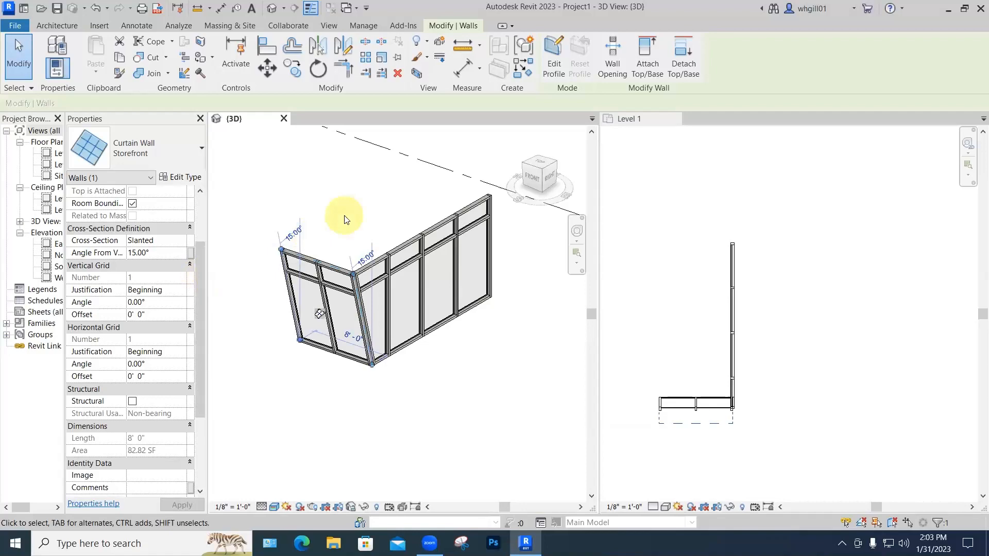
key(ctrl+z)
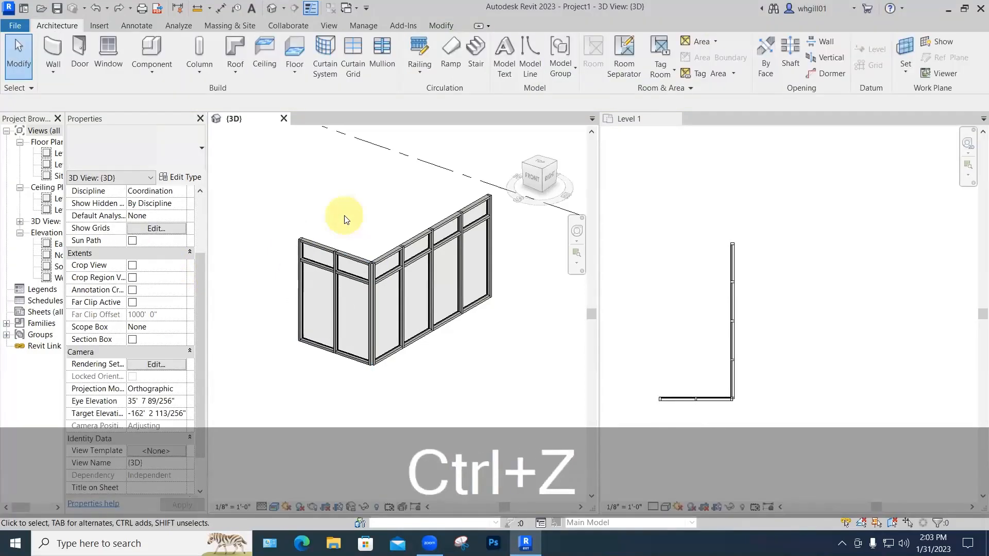
- Extend the free end of the 8' Storefront wall in the 3D view to a length of about 16' 6"
drag(300, 340, 226, 315)
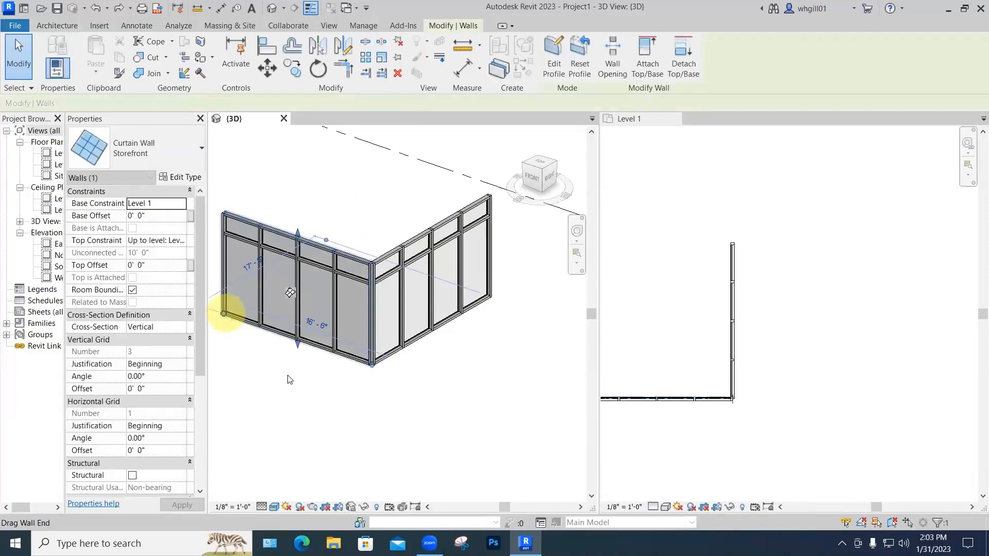
click(320, 377)
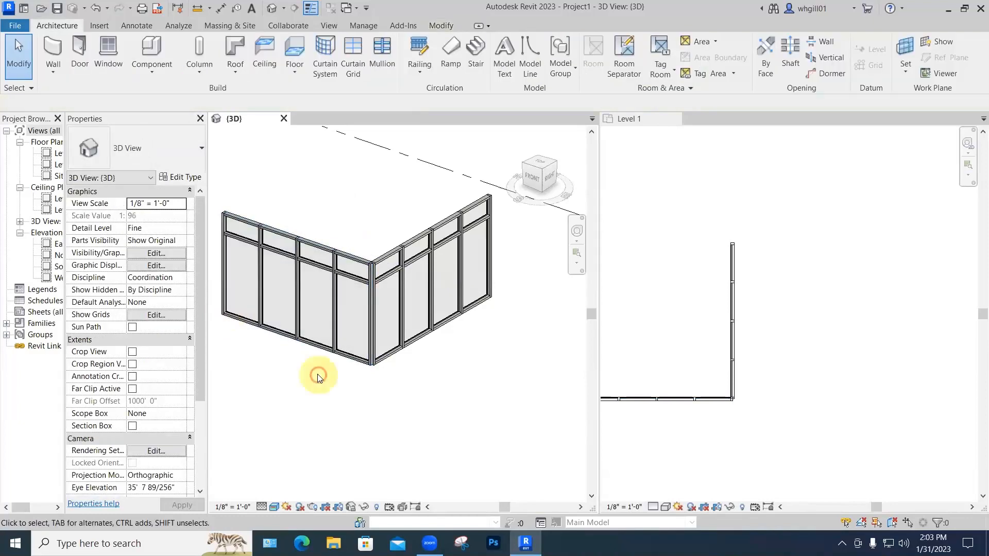
- Open the extended wall's Storefront type properties and review the available Function options
click(332, 353)
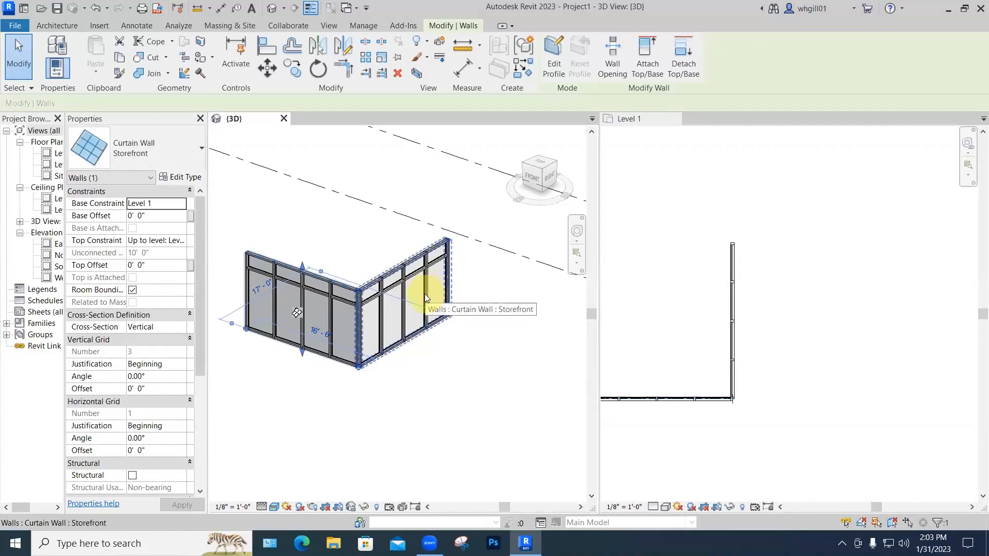
click(181, 176)
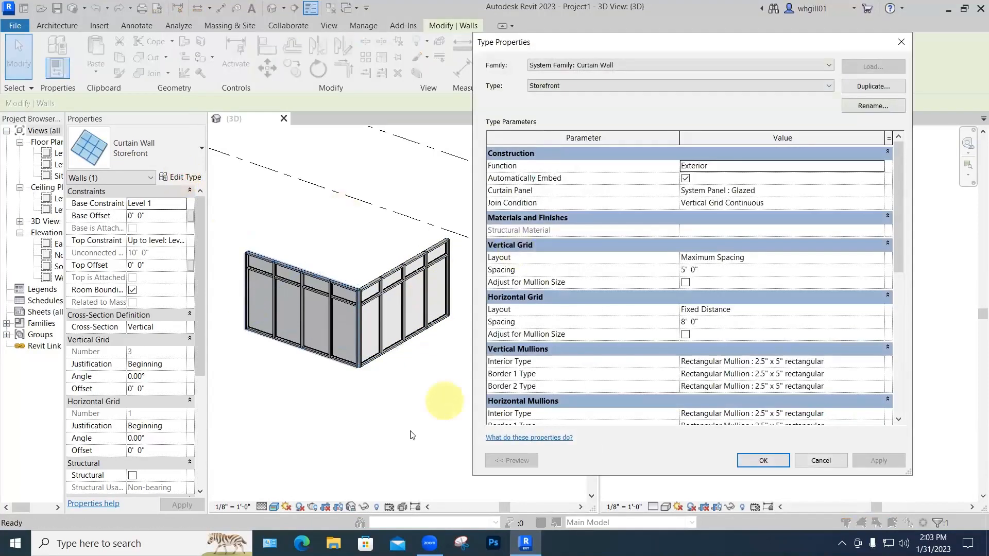
drag(615, 43, 614, 16)
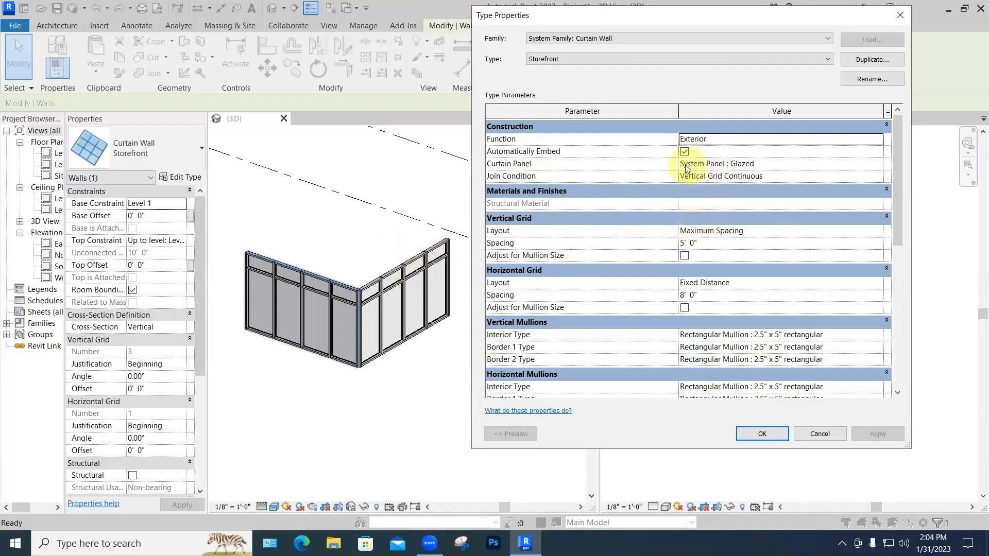
click(872, 140)
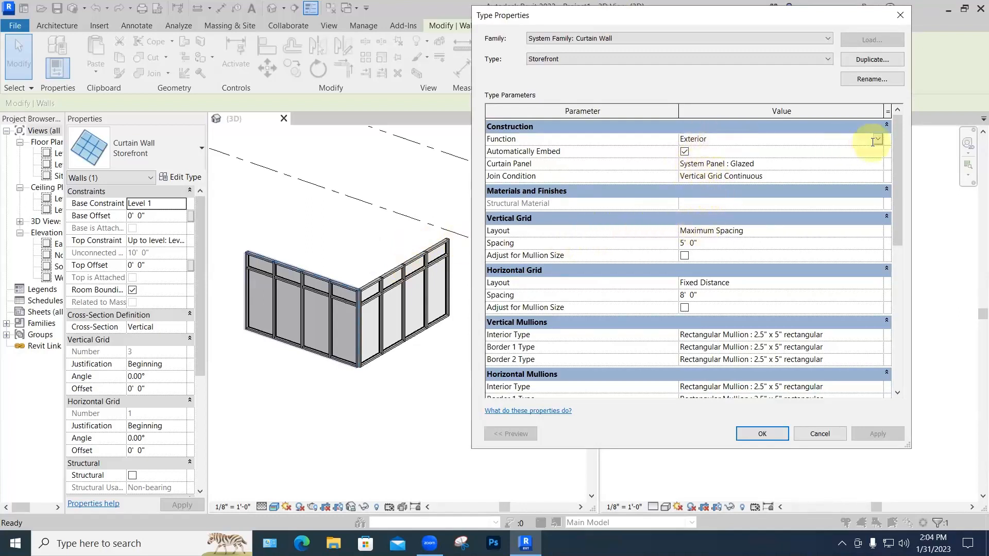
click(878, 139)
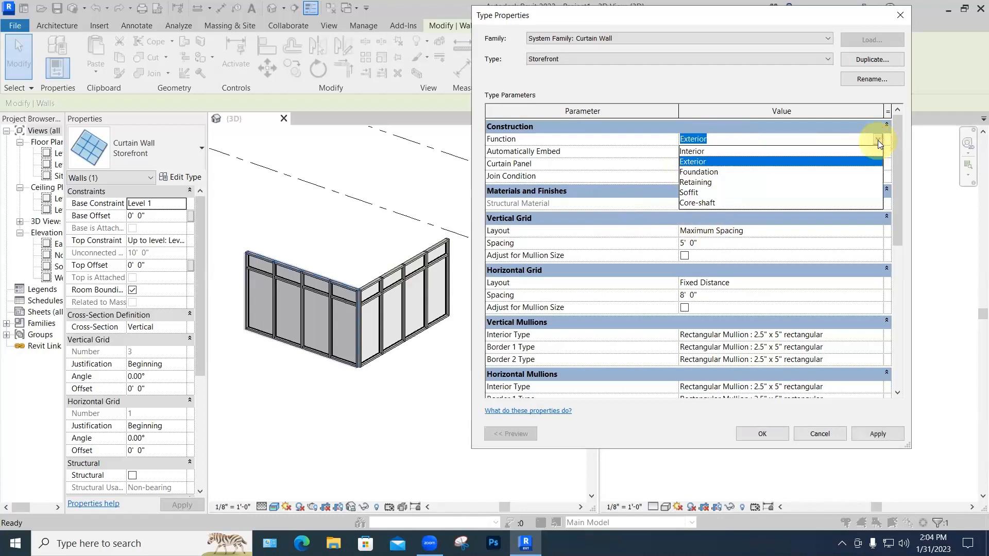
click(726, 139)
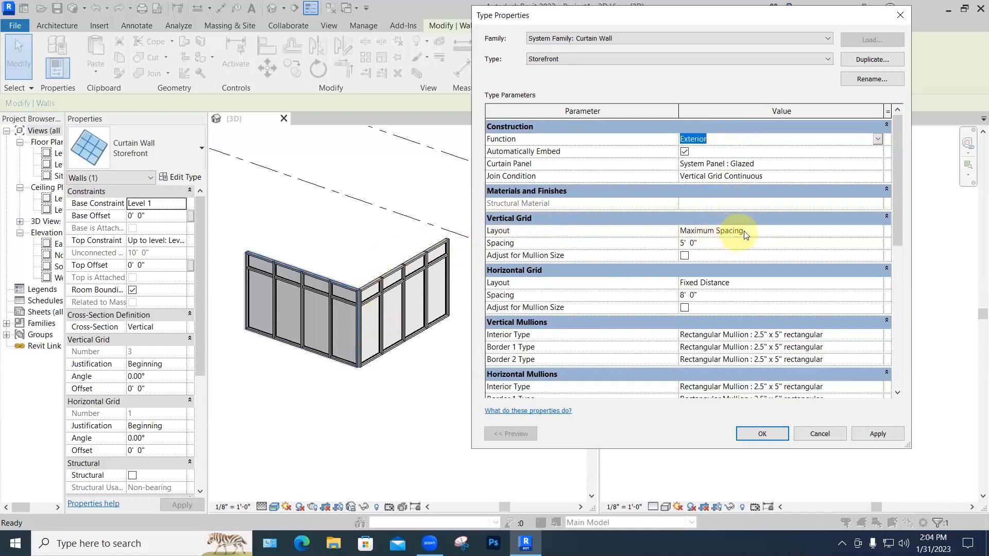
- Set the Storefront type's vertical grid layout to None, apply it to the walls, and undo the change
click(775, 233)
click(878, 232)
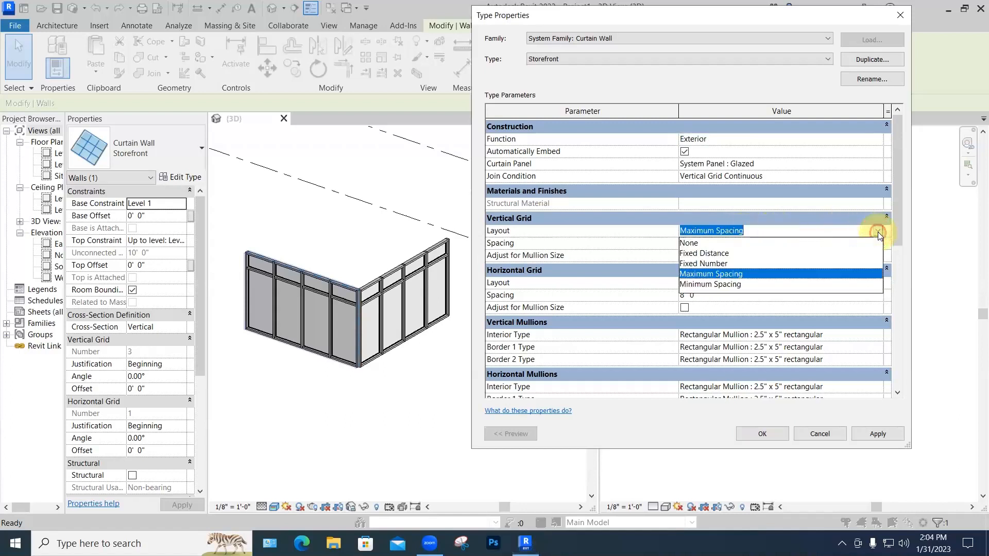
click(691, 243)
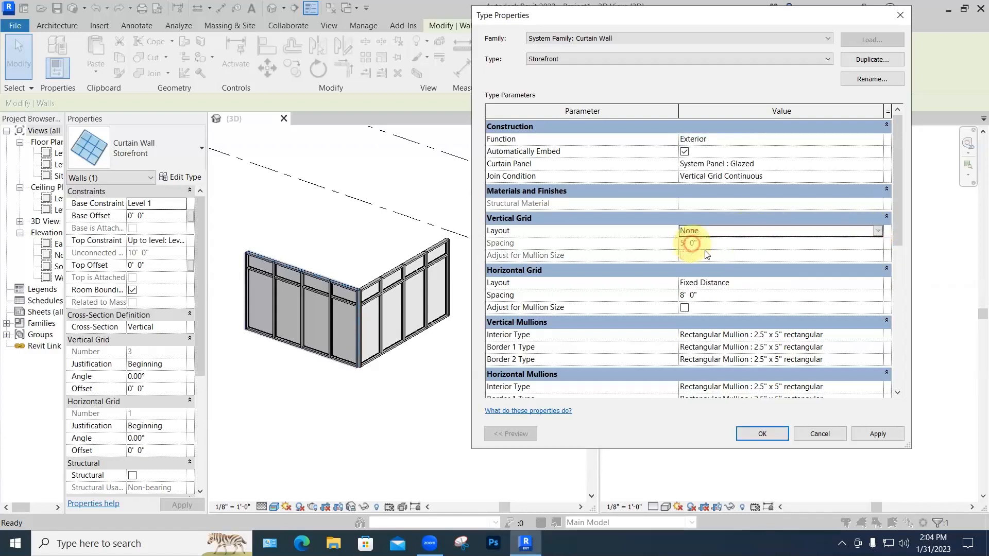
click(762, 433)
click(611, 278)
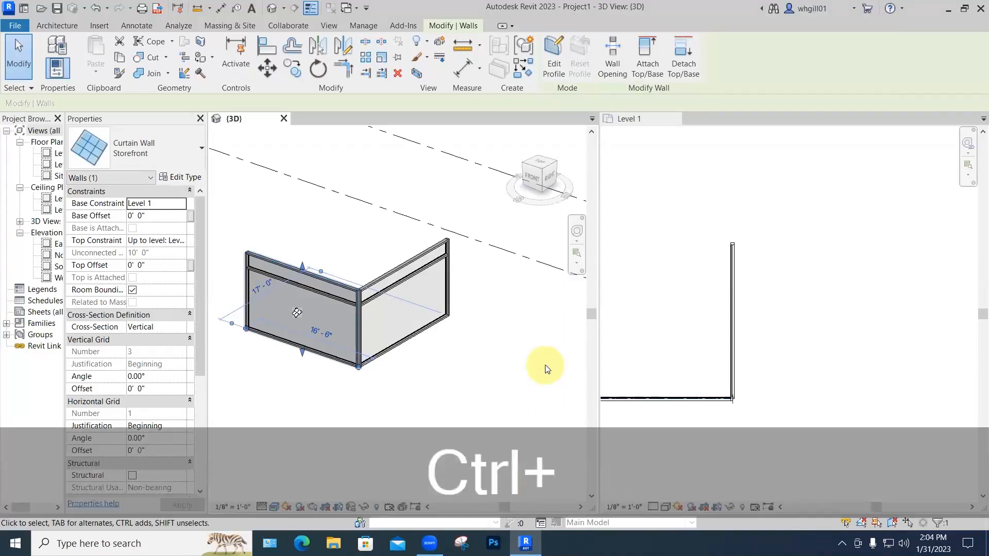
key(ctrl+z)
- Set the Storefront type's vertical grid layout to Fixed Distance with a spacing of 4' and apply it to the walls
click(450, 288)
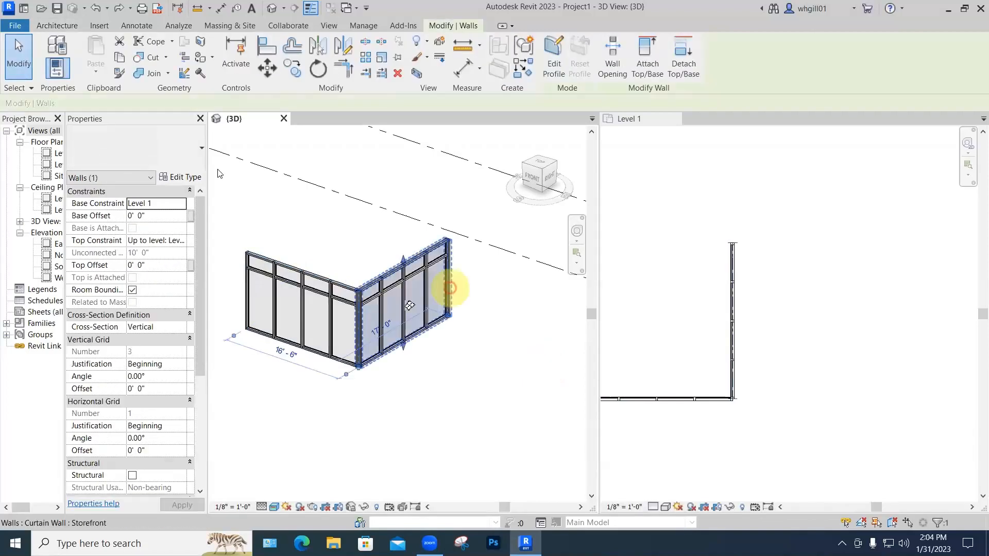
click(181, 176)
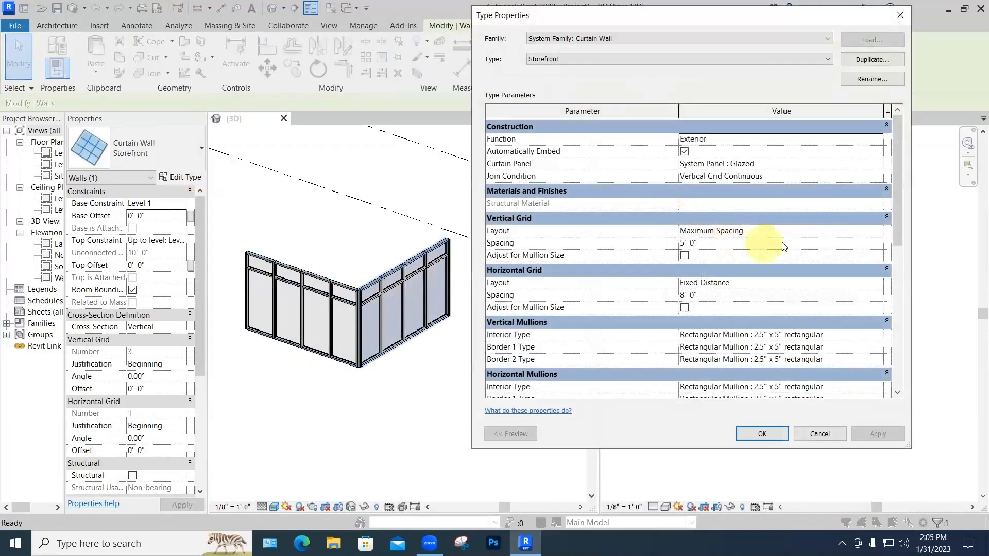
click(840, 231)
click(878, 231)
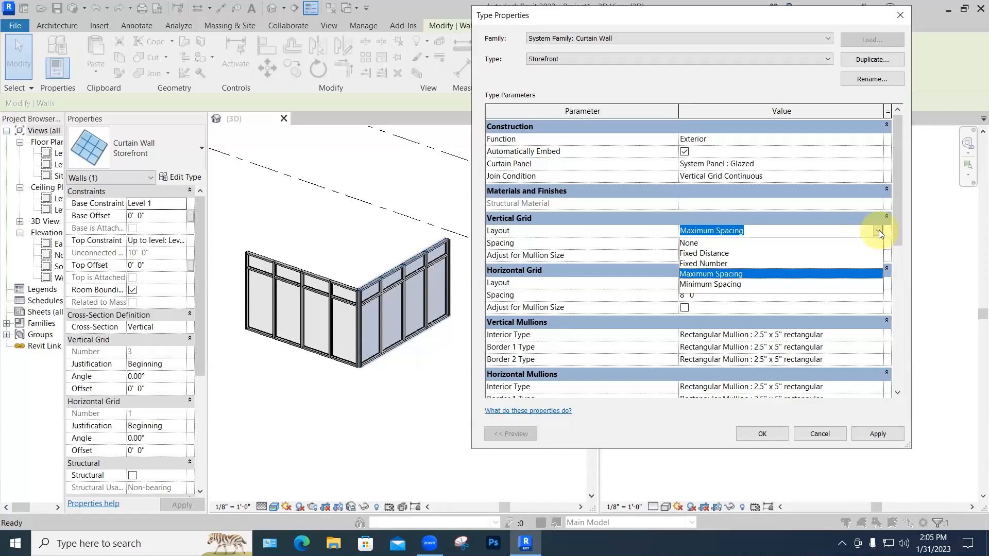
click(715, 254)
click(703, 243)
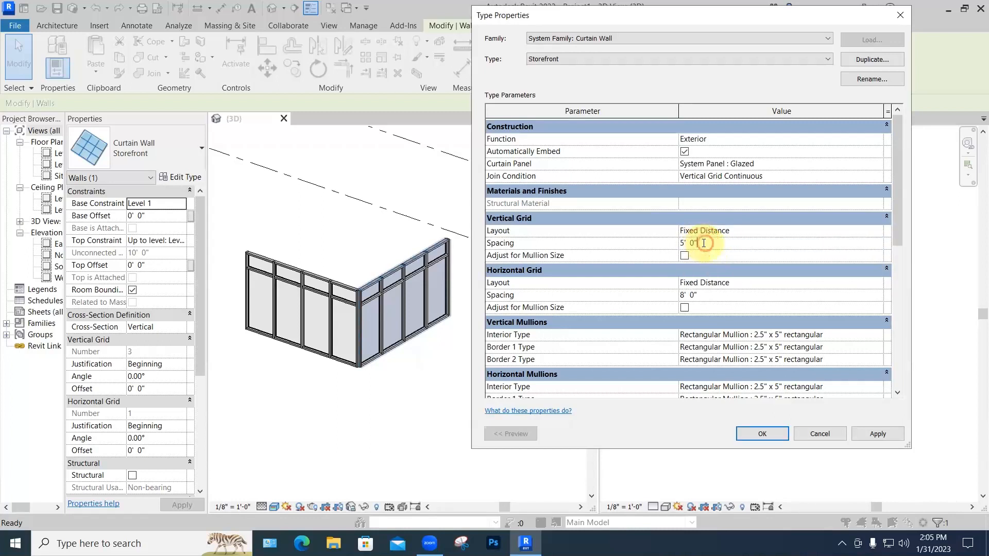
drag(704, 243, 678, 242)
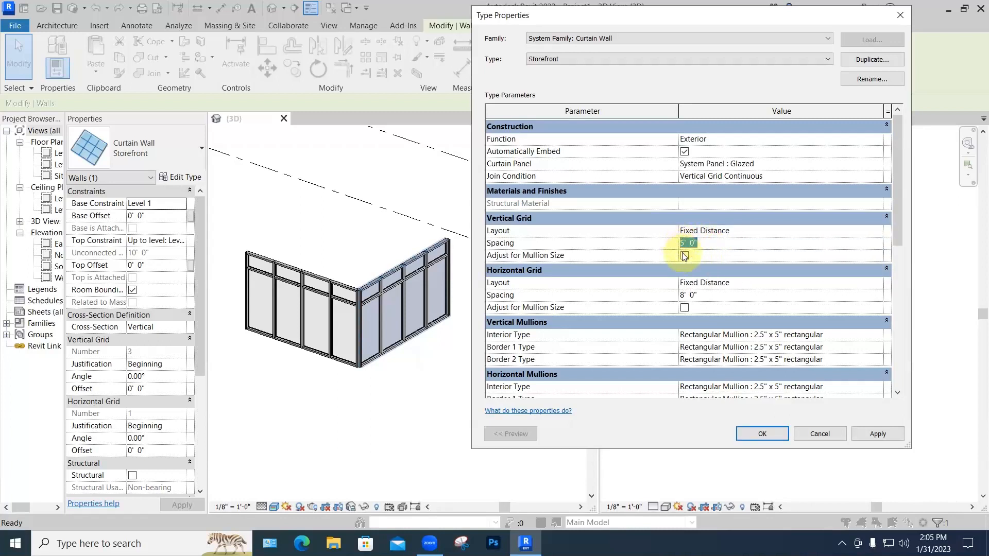
text(4')
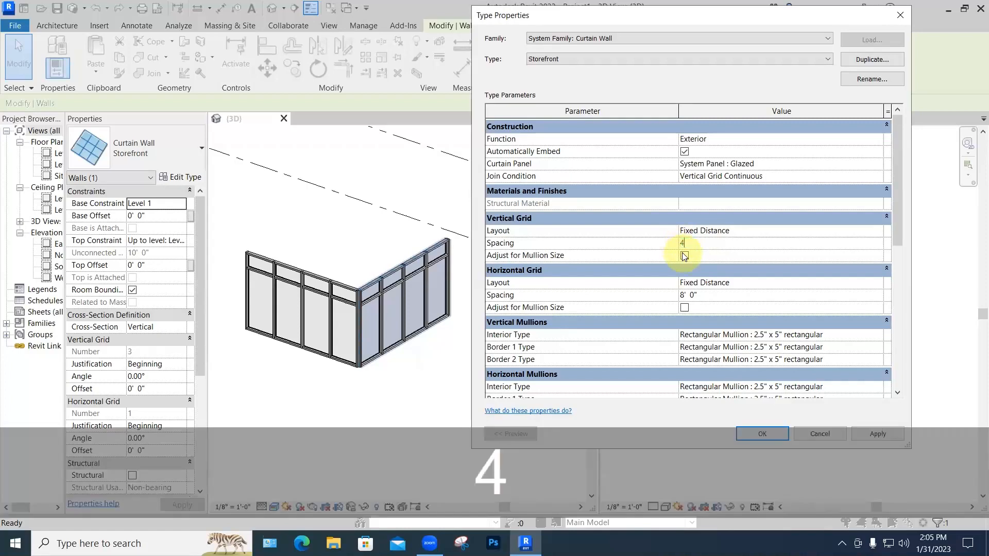
key(Return)
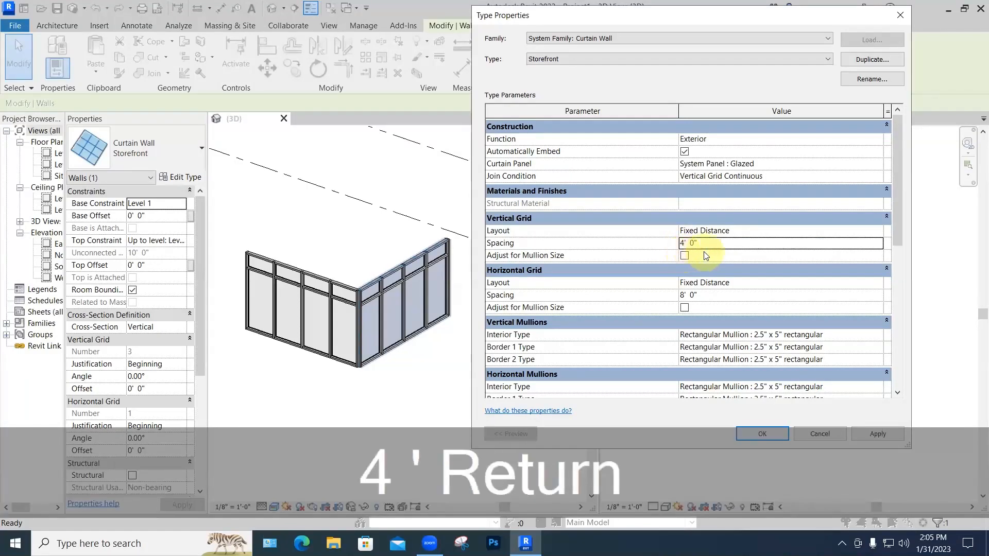
click(874, 435)
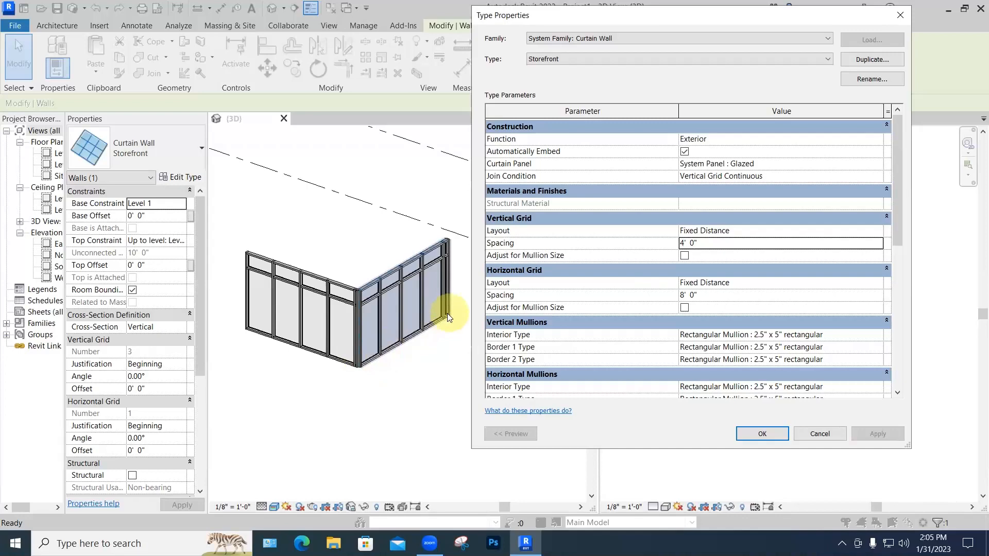
key(Return)
- Extend the free end of the perpendicular Storefront wall in the 3D view to a length of about 26' 6"
drag(449, 316, 497, 286)
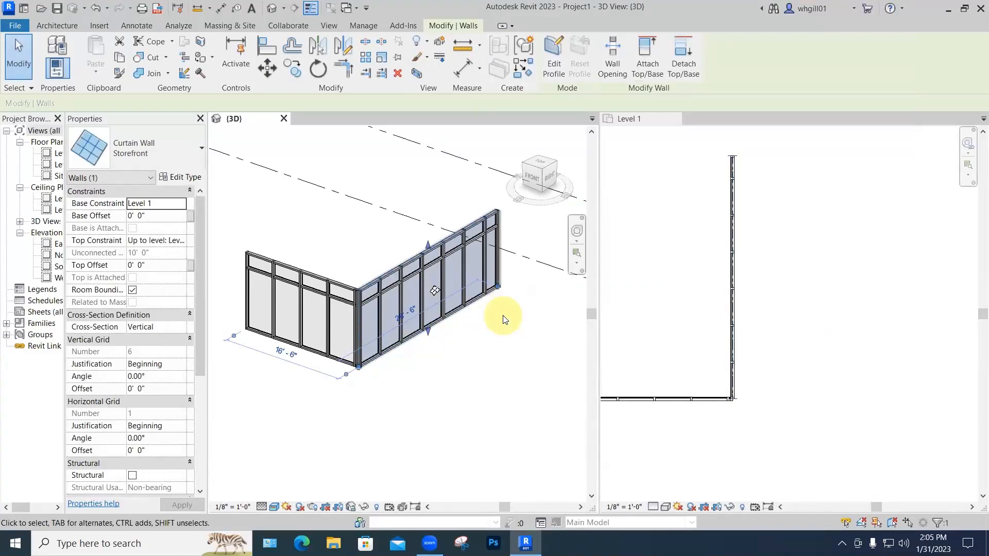
click(466, 342)
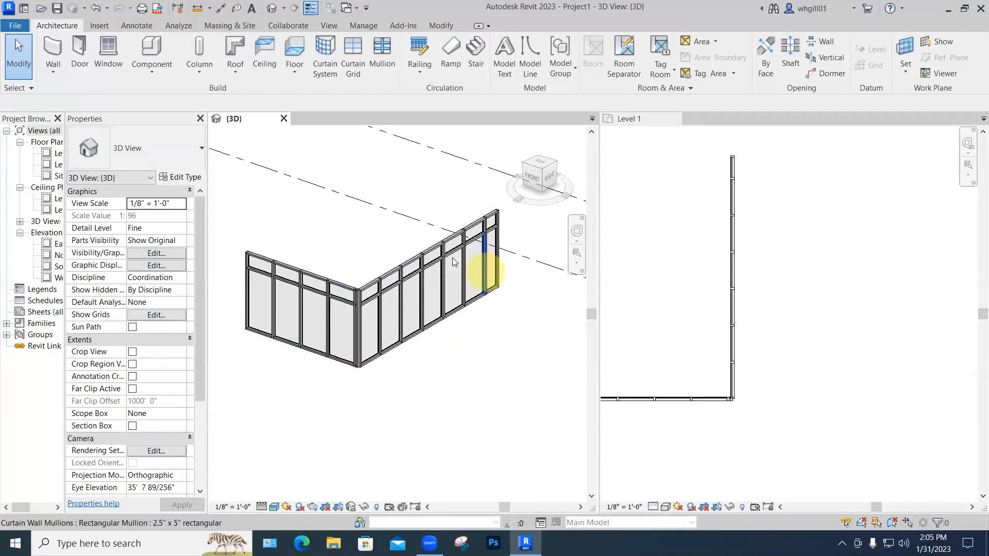
click(442, 243)
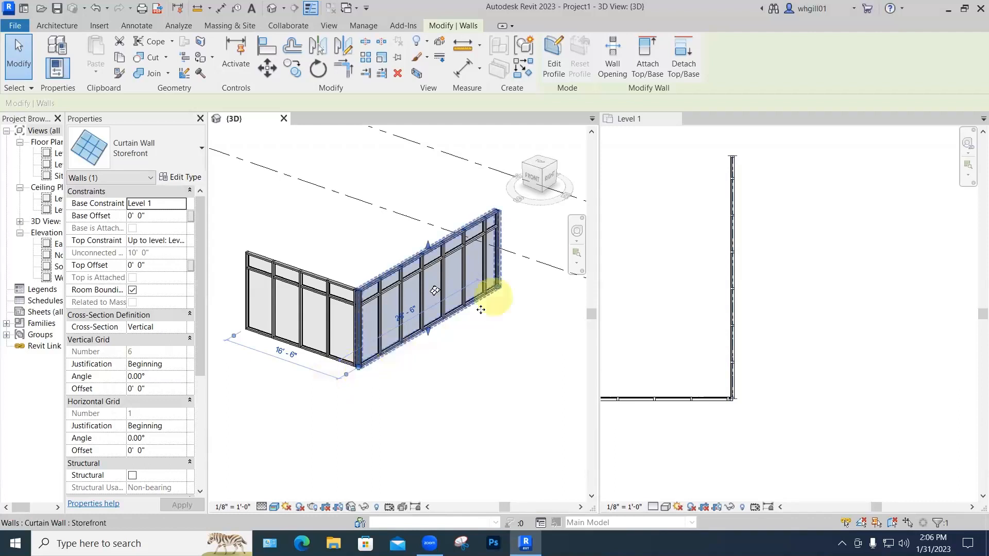
- Try the perpendicular Storefront wall's vertical grid justification at End and at Center
click(168, 364)
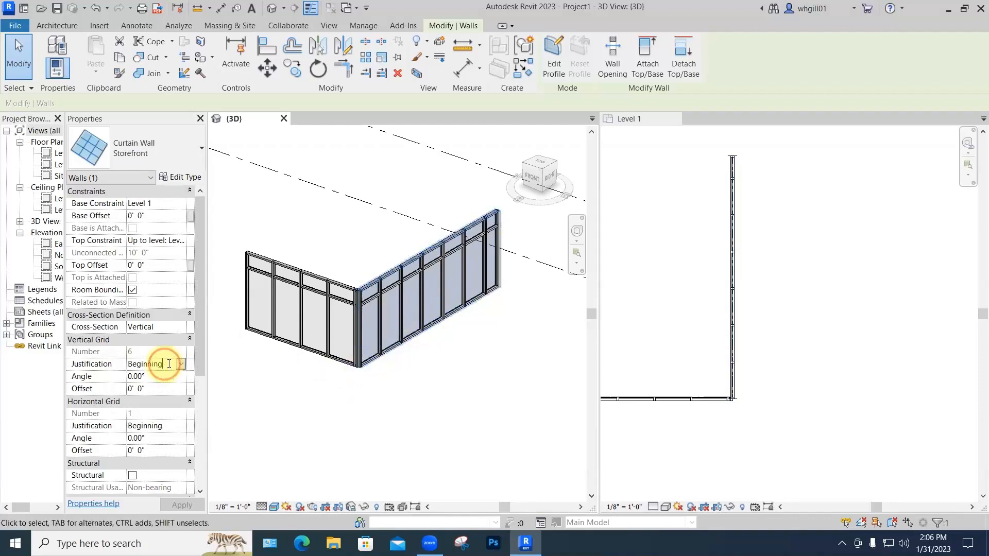
click(181, 364)
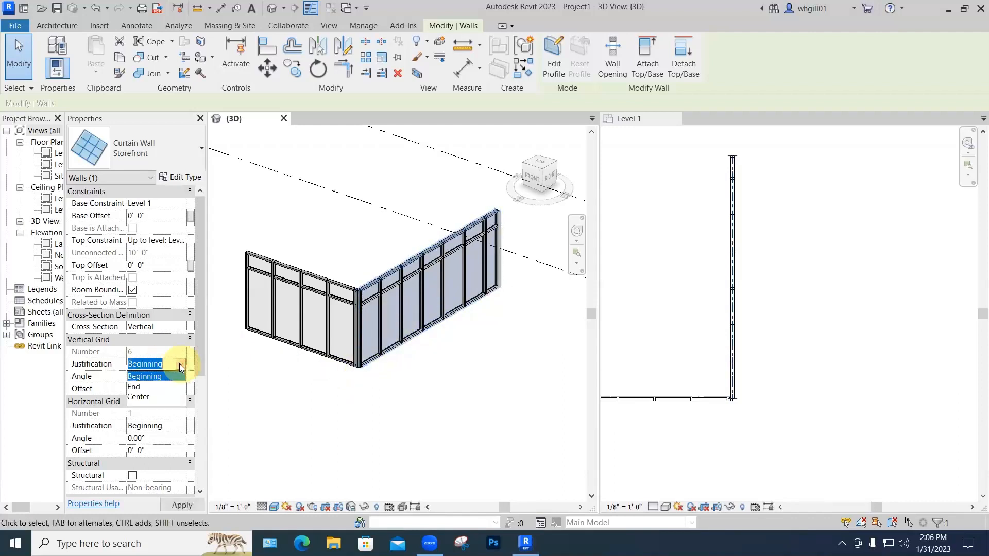
click(140, 389)
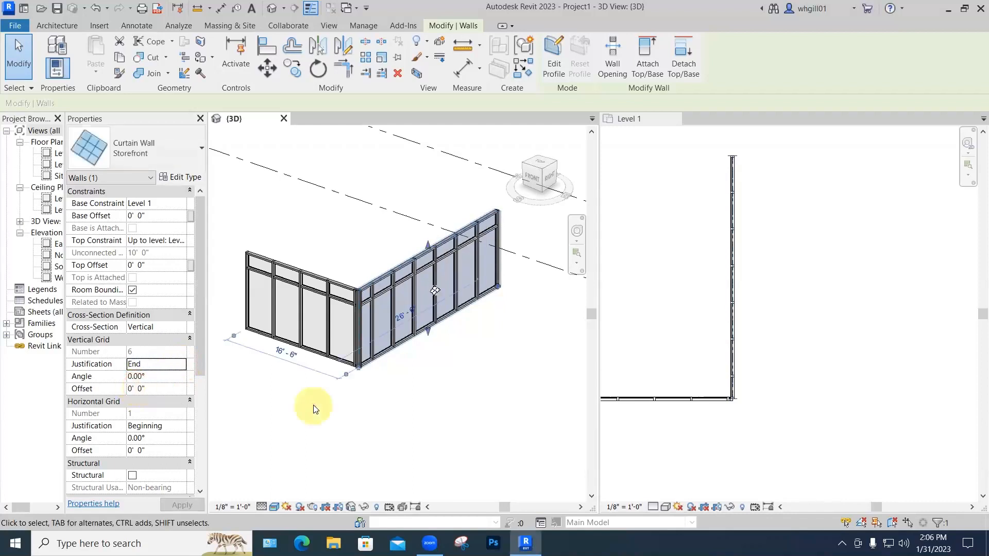
click(177, 367)
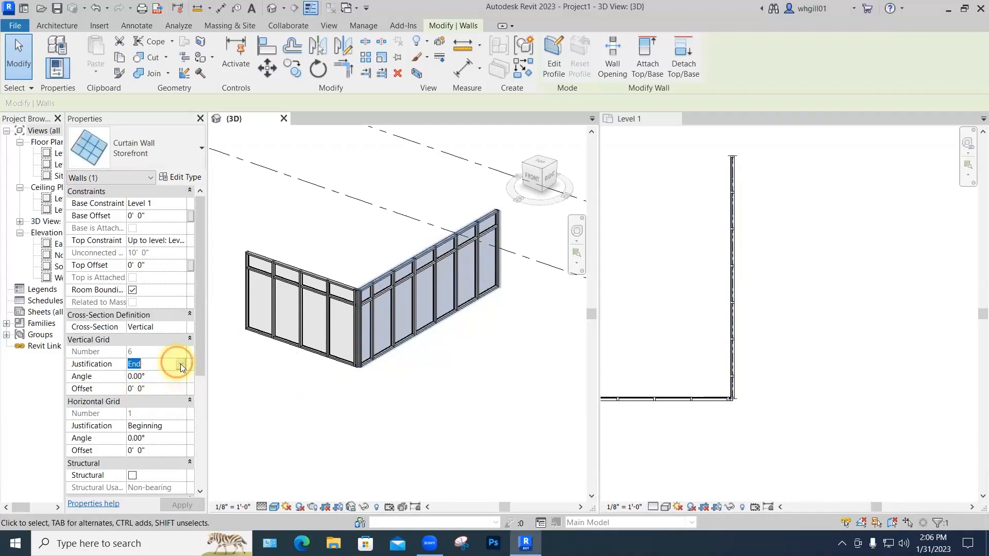
click(180, 365)
click(138, 397)
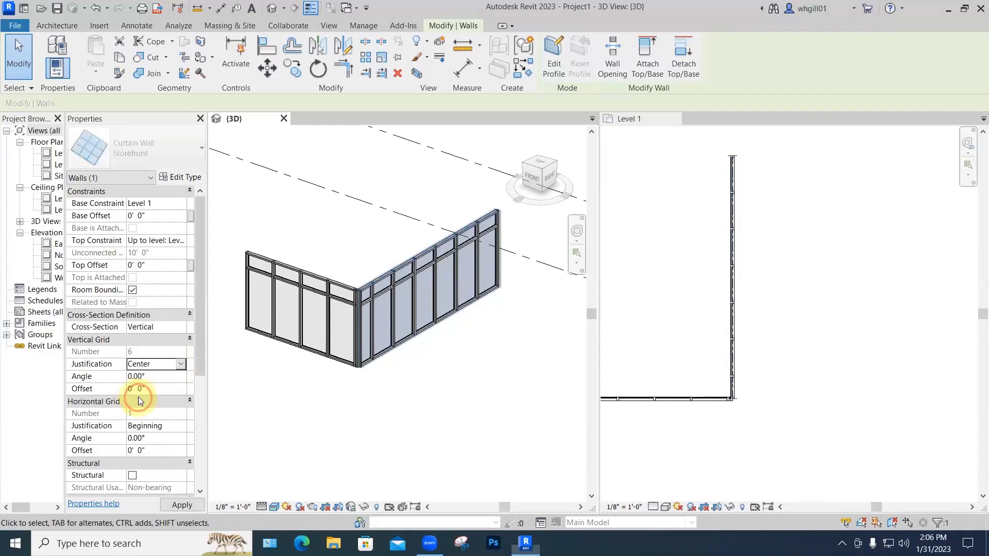
click(314, 434)
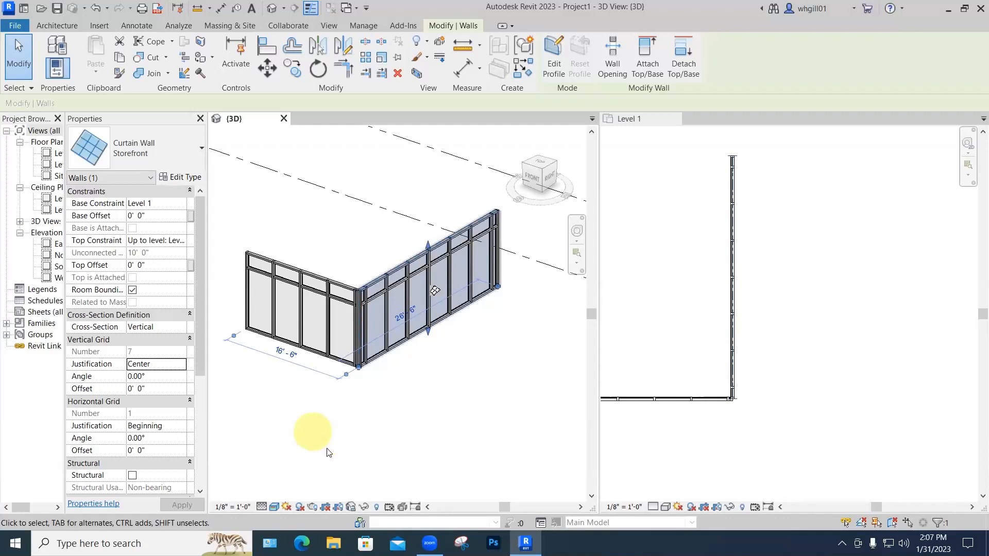
- Set the perpendicular wall's vertical grid justification back to Beginning
click(170, 365)
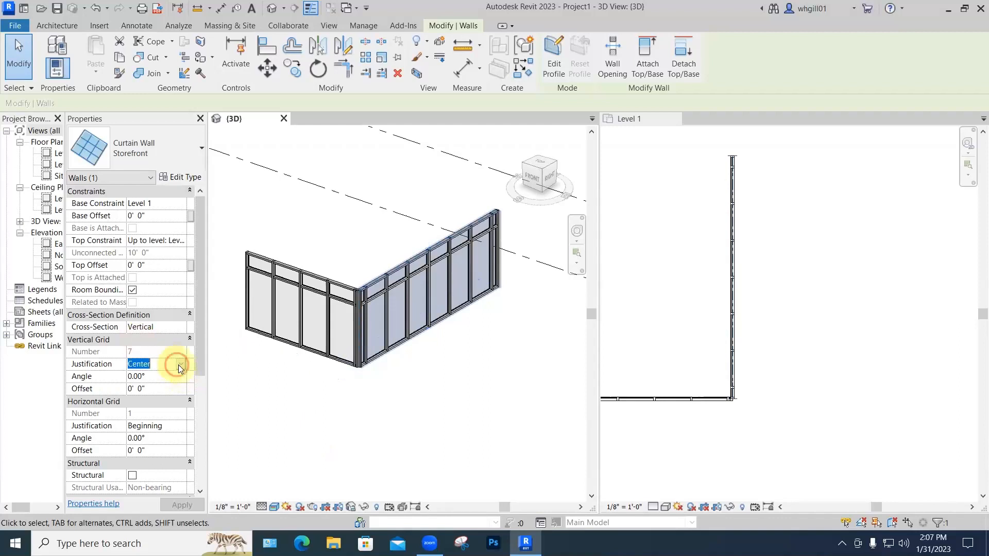
click(181, 364)
click(155, 378)
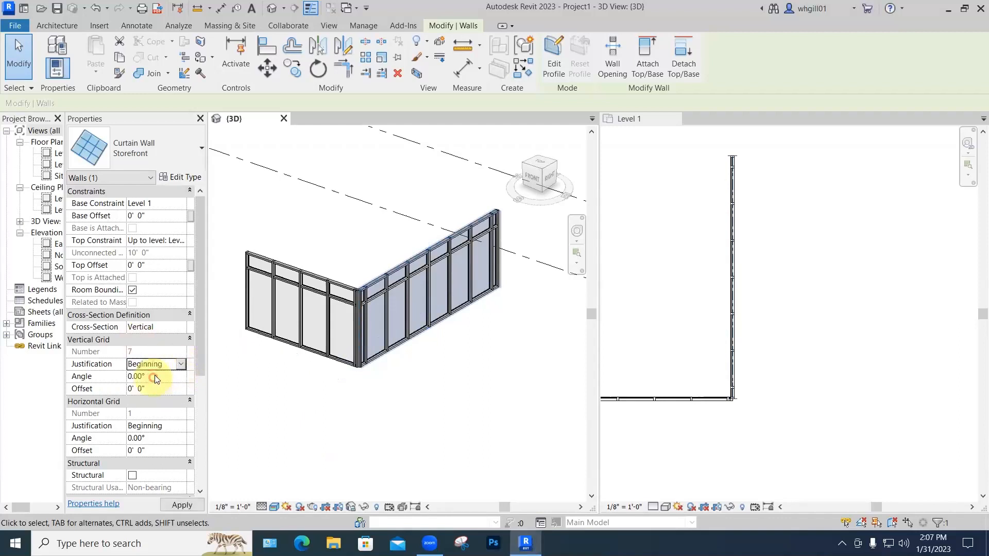
- Try vertical grid offsets of 2' and 3' on the perpendicular Storefront wall
click(143, 388)
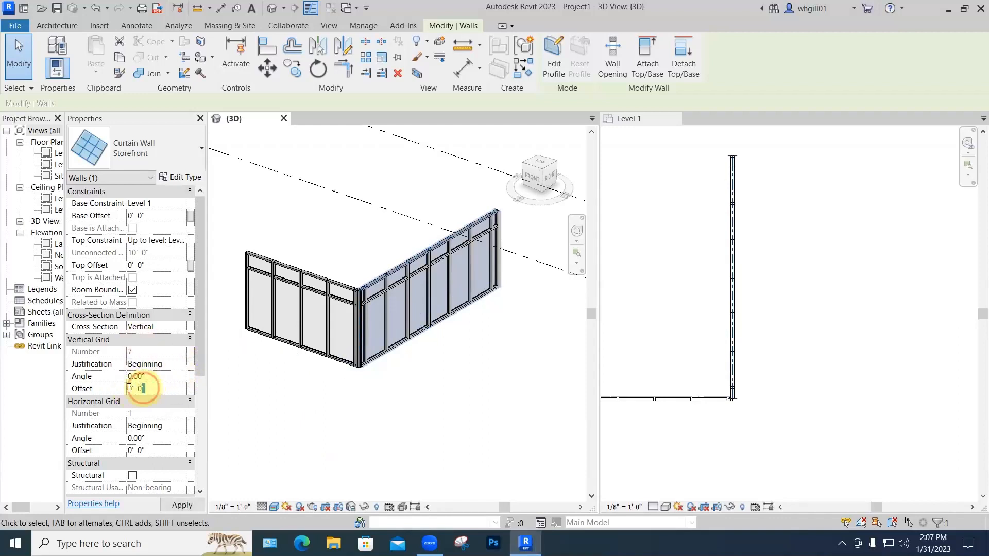
drag(129, 388, 125, 391)
text(2)
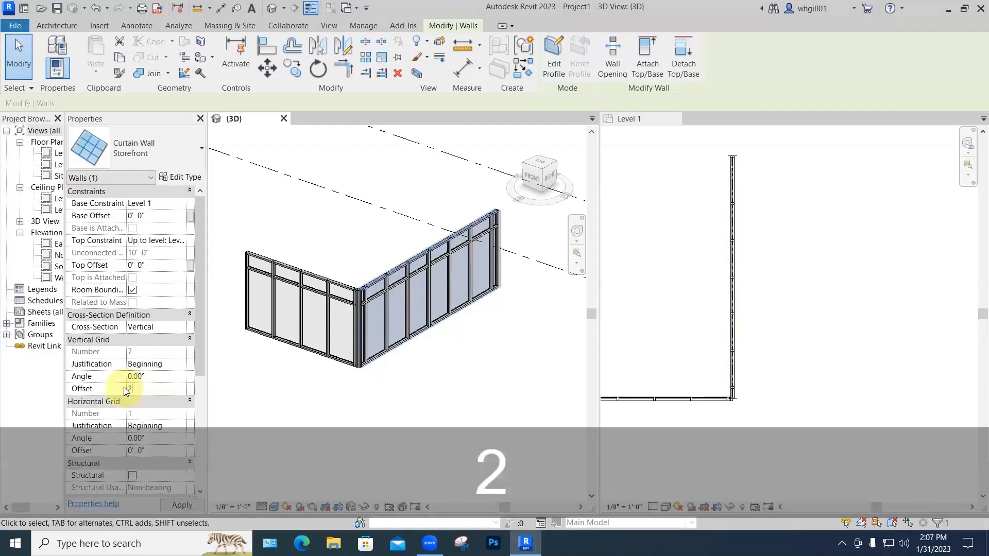
text(')
key(Return)
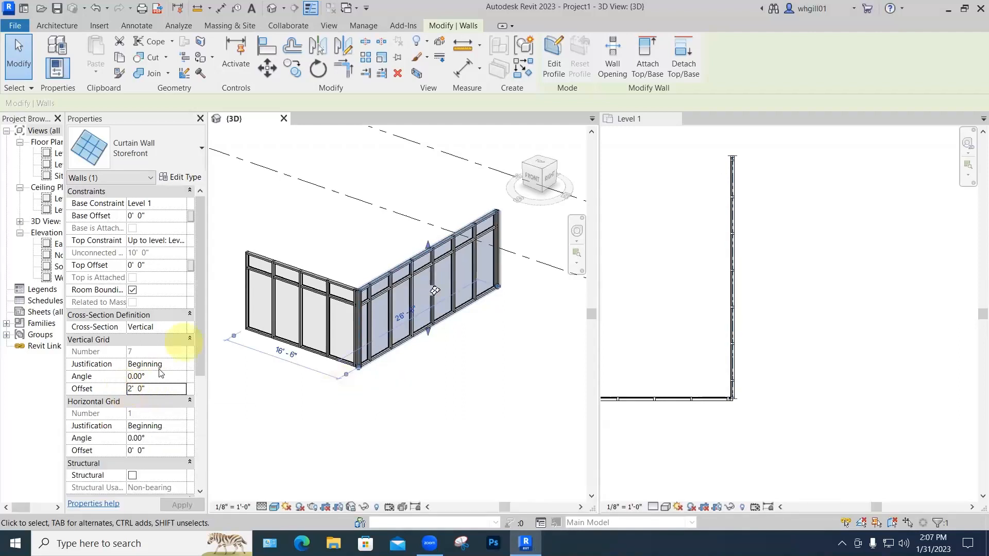
click(114, 388)
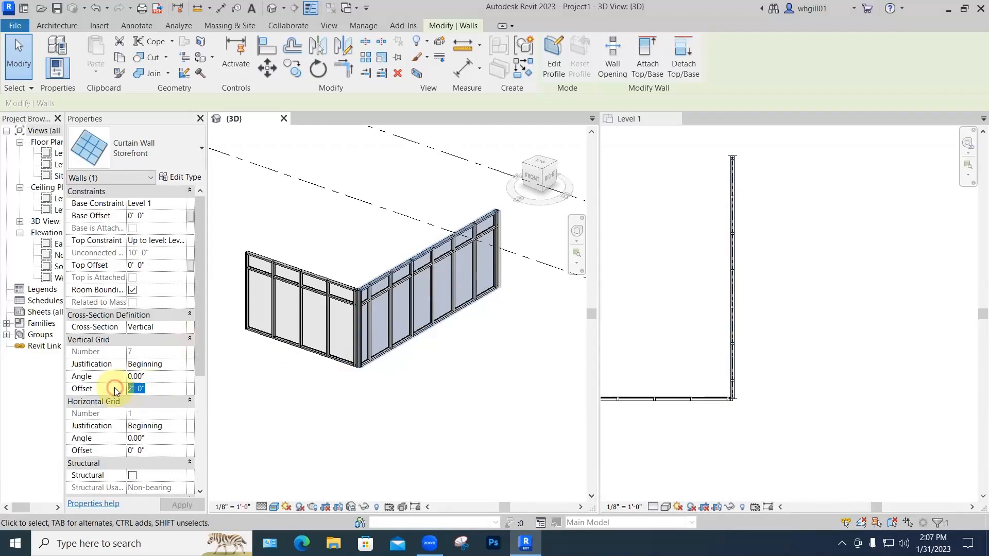
text(3)
mouse_move(411, 407)
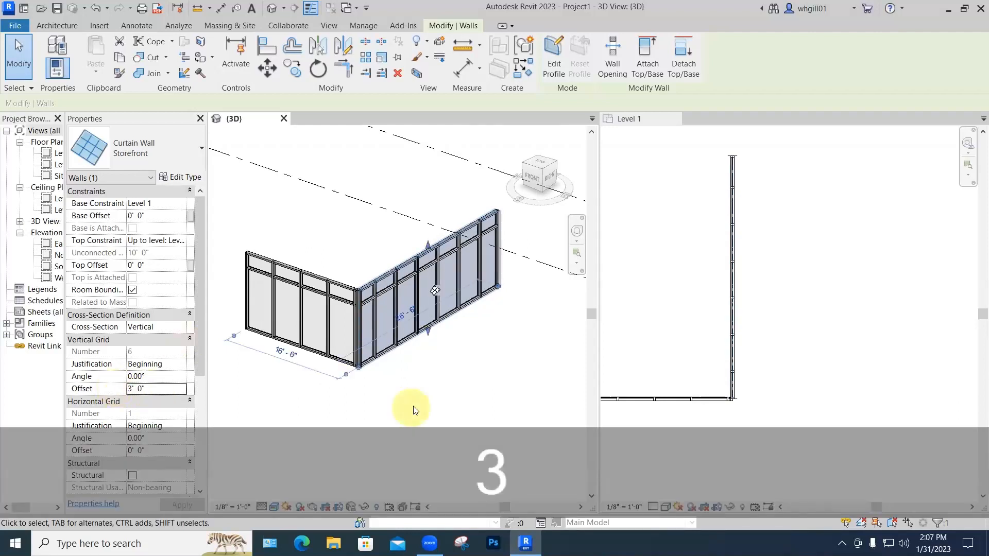
- Set the perpendicular wall's vertical grid offset to 3' 6" and deselect the wall
click(124, 390)
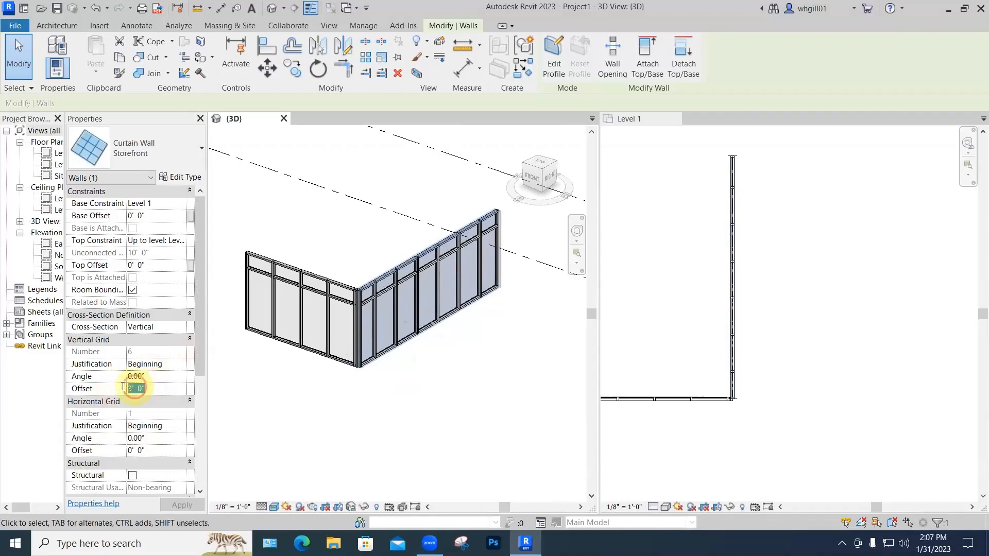
text(3'6)
key(Return)
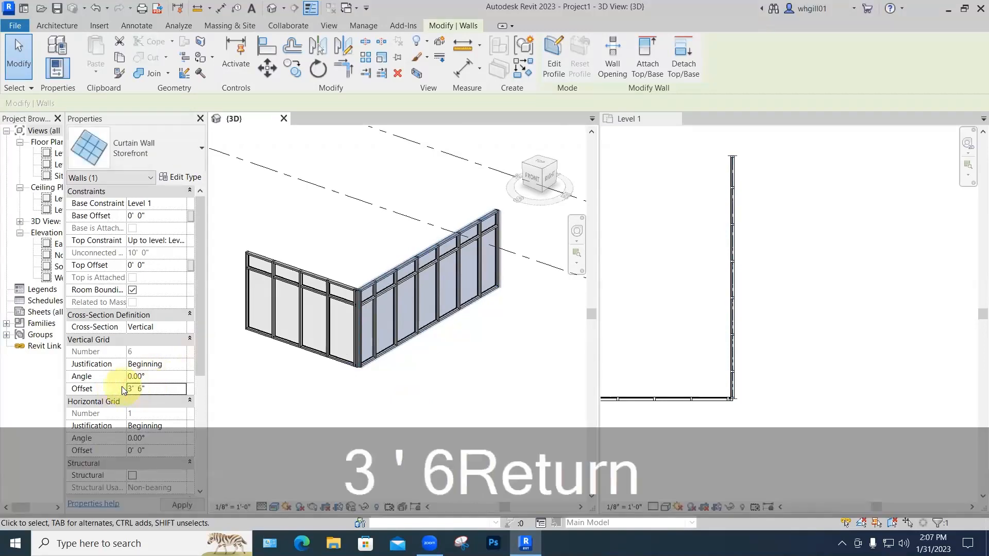
click(411, 390)
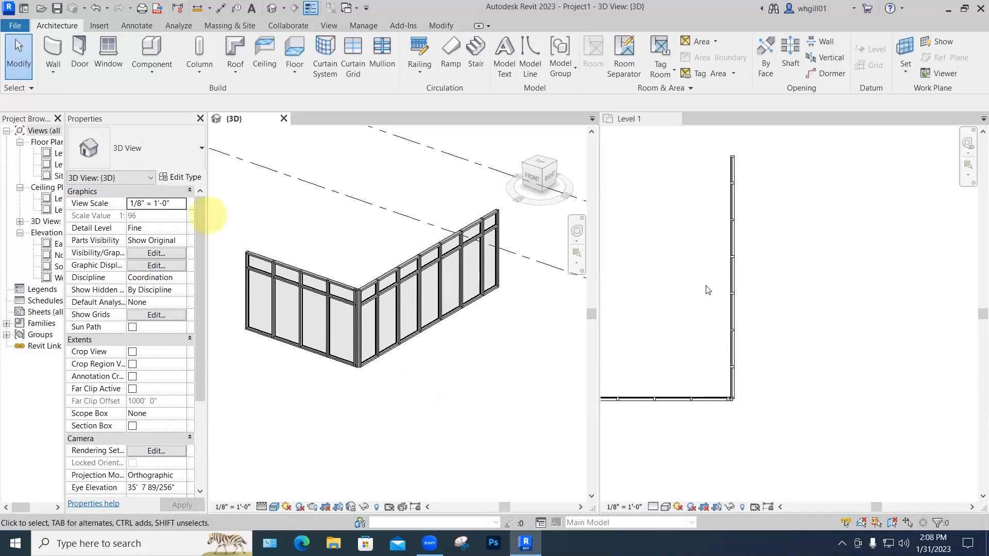
- Place an aligned dimension between two adjacent vertical grid lines of the perpendicular Storefront wall in the Level 1 plan
scroll(736, 299, up, 5)
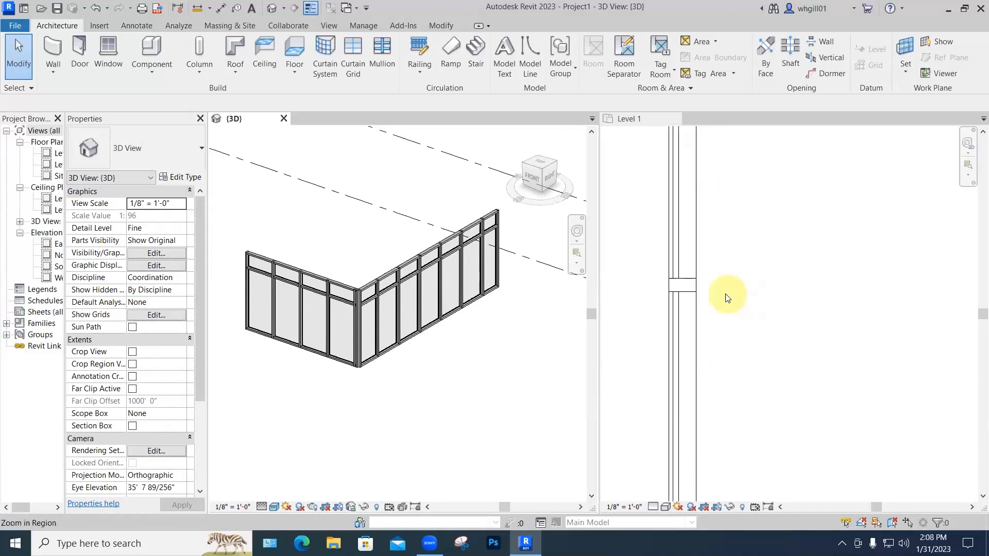
scroll(726, 298, up, 2)
key(d)
key(i)
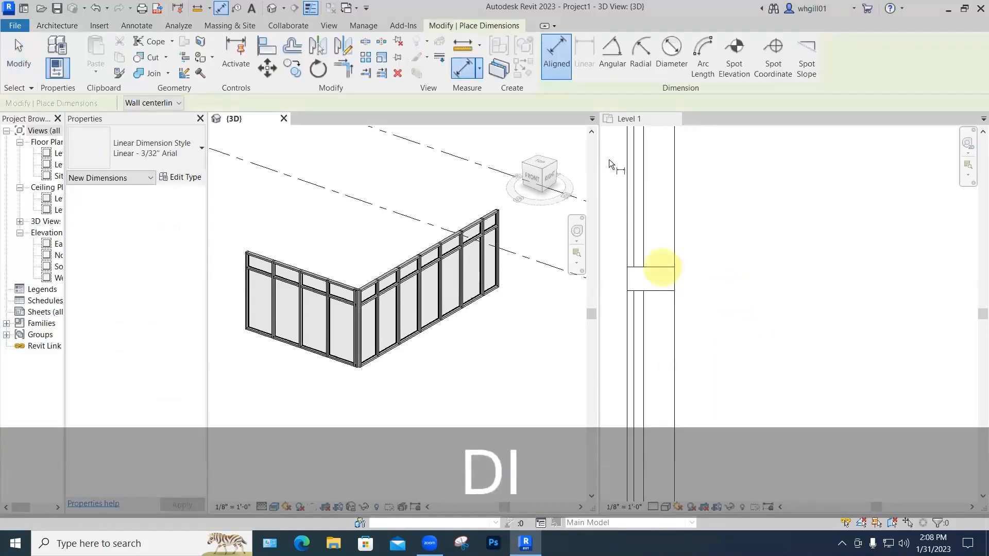
click(665, 254)
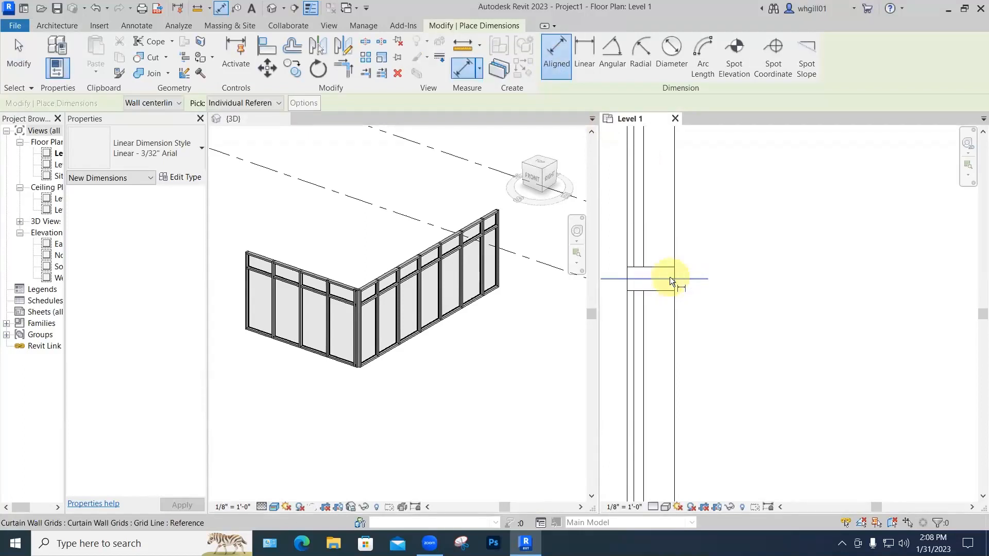
click(669, 278)
scroll(673, 291, down, 1)
middle_drag(702, 276, 713, 183)
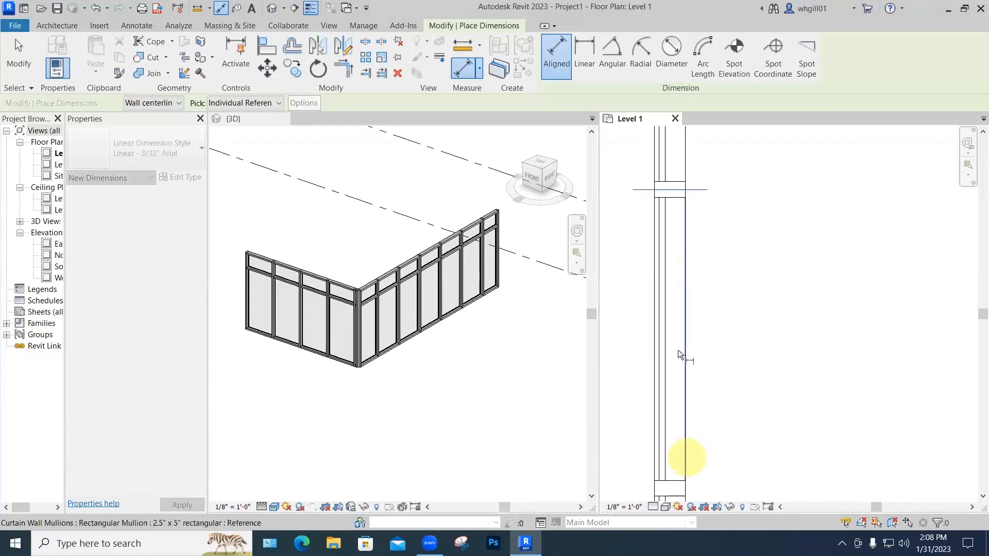
middle_drag(669, 482, 660, 387)
click(665, 386)
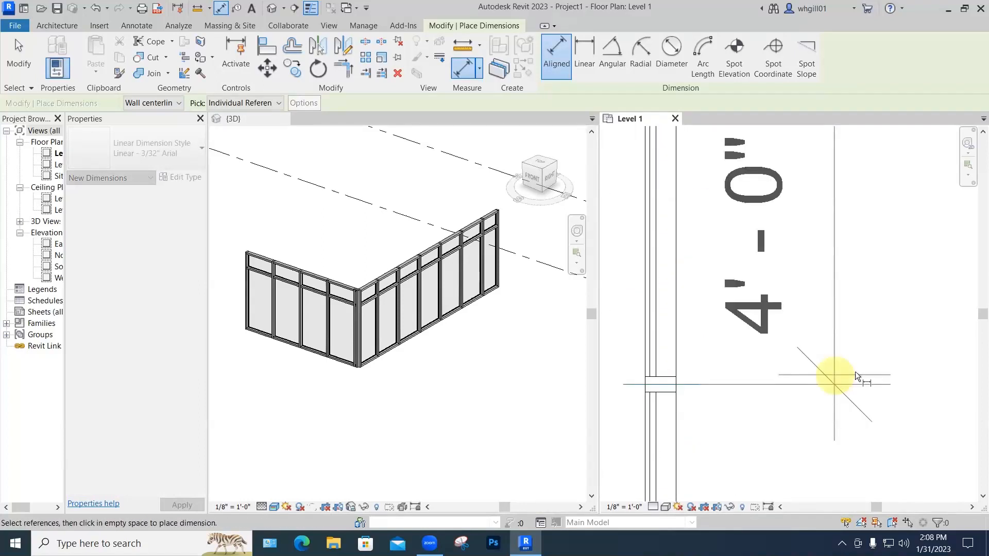
click(828, 431)
scroll(781, 462, down, 1)
key(Escape)
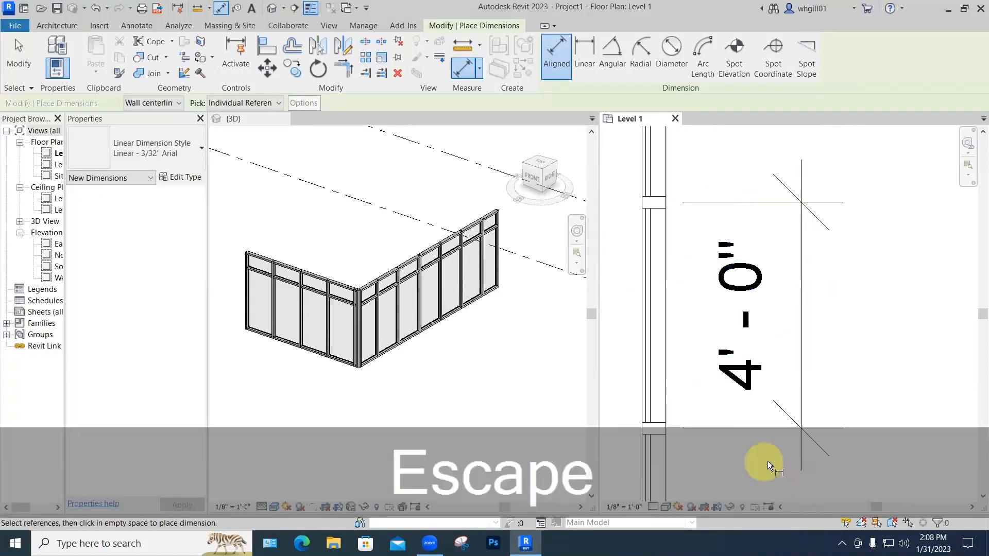
scroll(768, 462, down, 1)
scroll(850, 381, down, 2)
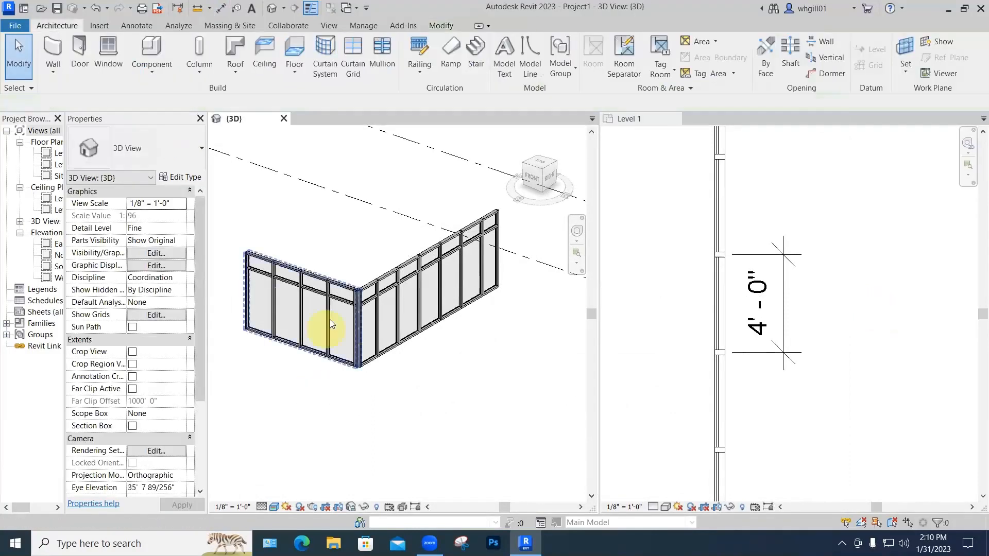
- Set the Storefront type's horizontal grid spacing to 4' and apply it to the walls
click(389, 277)
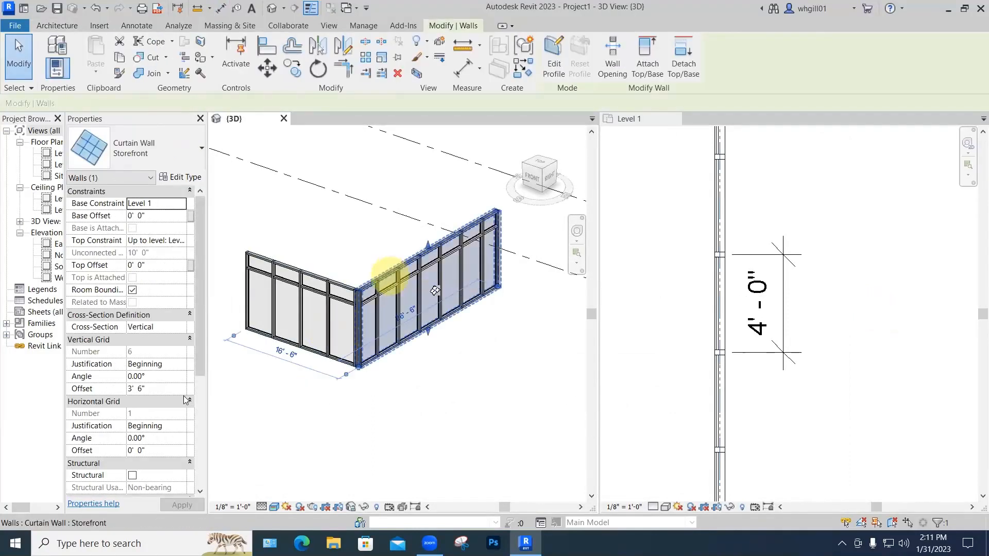
click(179, 176)
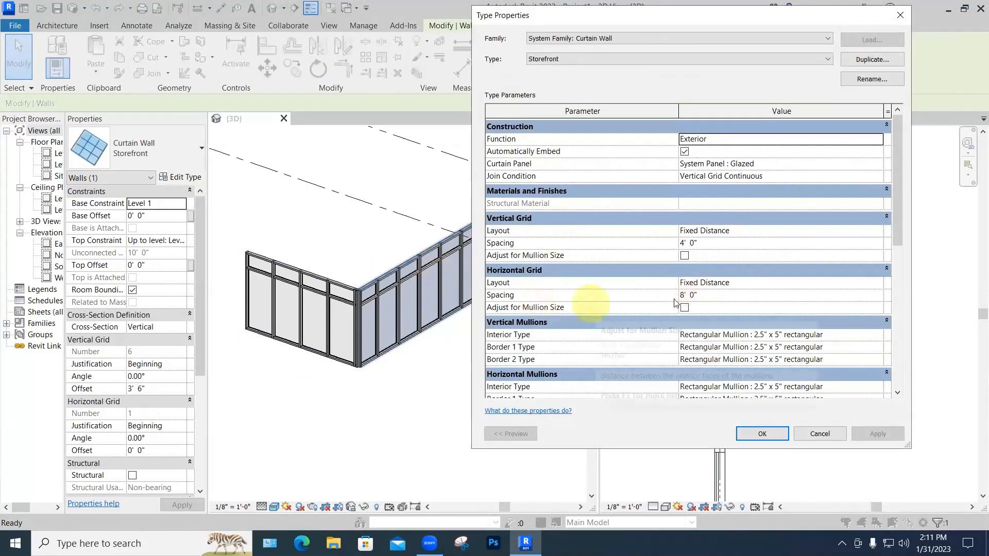
click(696, 297)
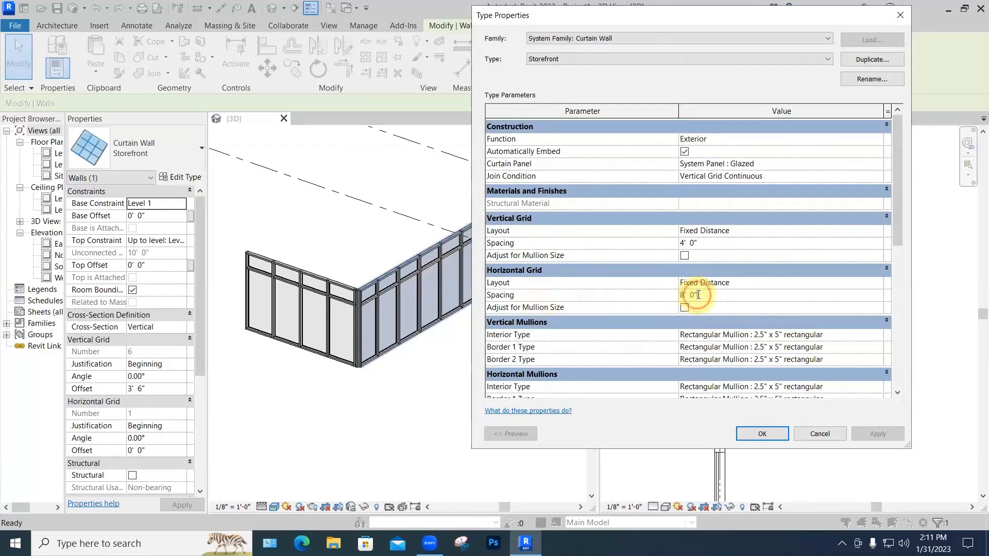
text(4')
key(Return)
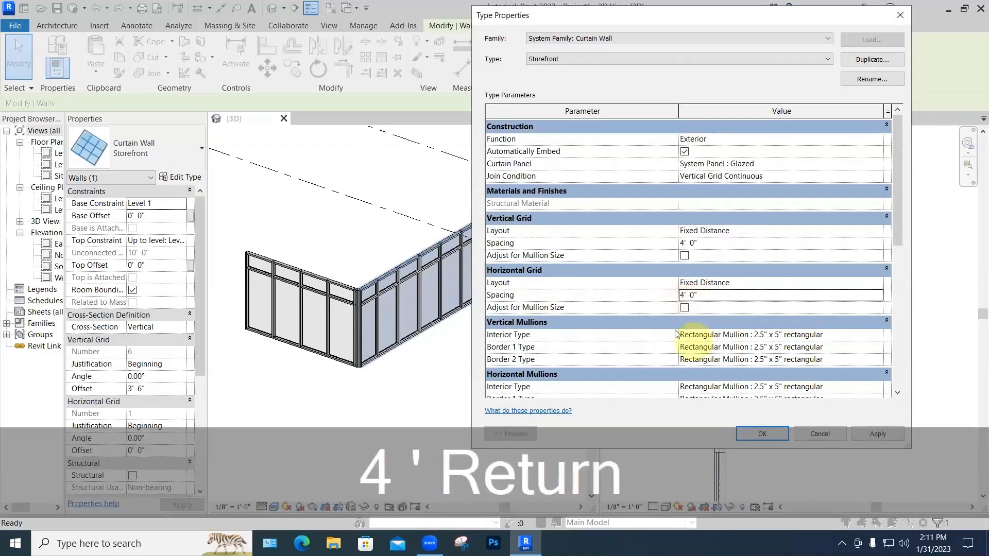
click(762, 434)
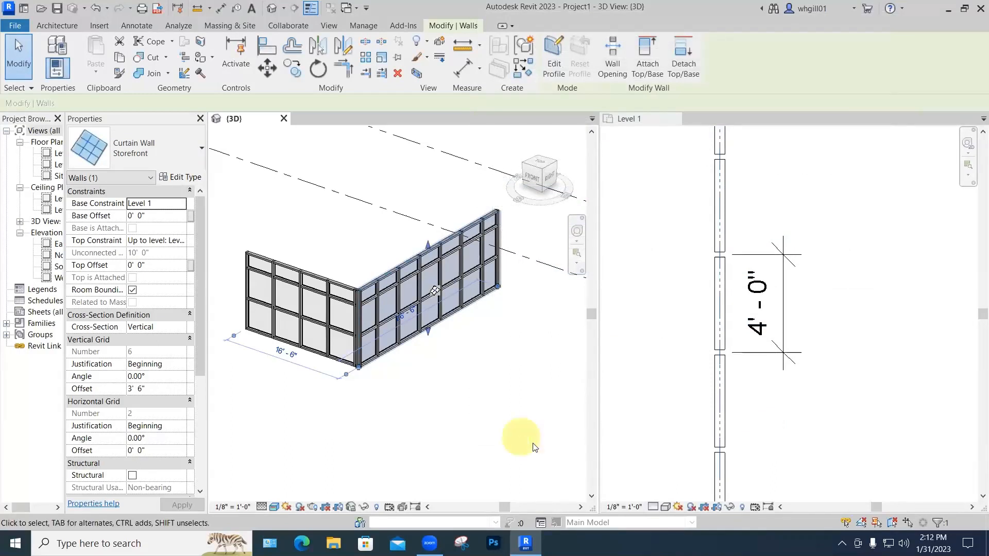
click(313, 397)
- Set the perpendicular Storefront wall's horizontal grid offset to 1' and undo the change
click(413, 338)
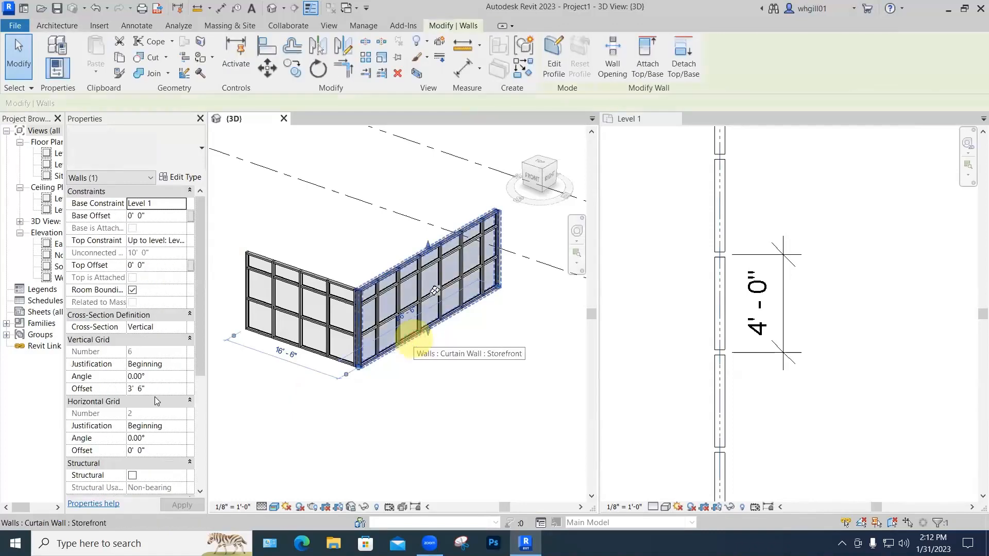
drag(198, 367, 199, 401)
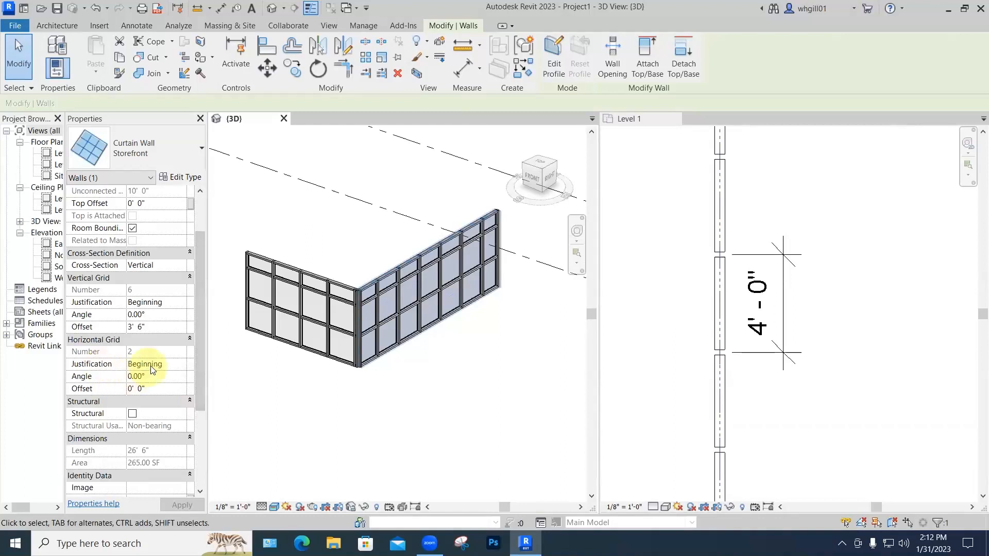
click(153, 389)
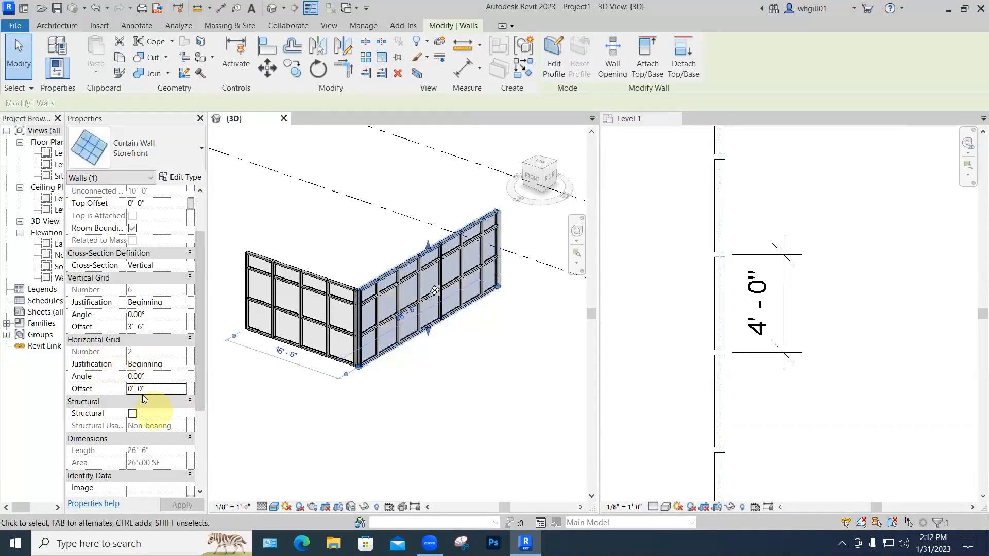
drag(148, 389, 116, 392)
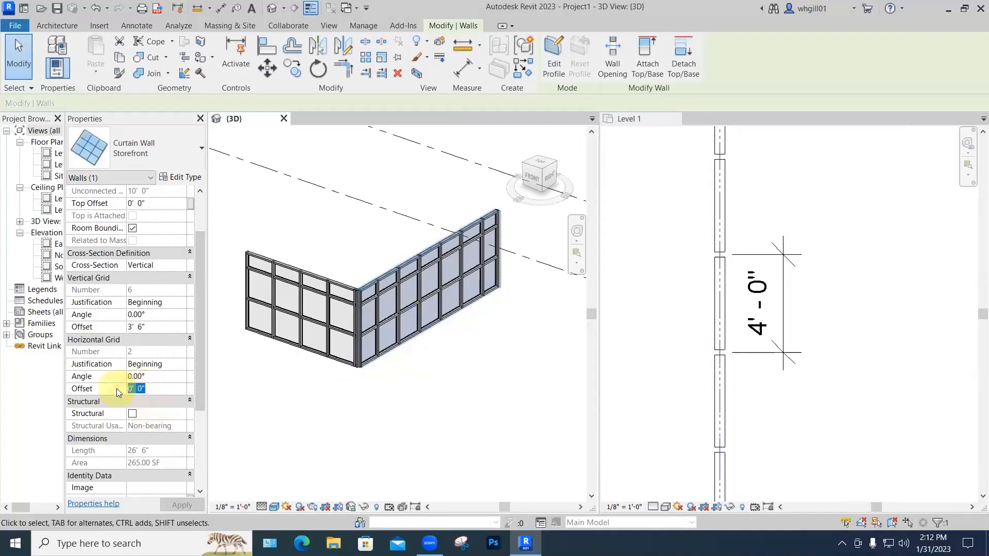
text(1')
key(Return)
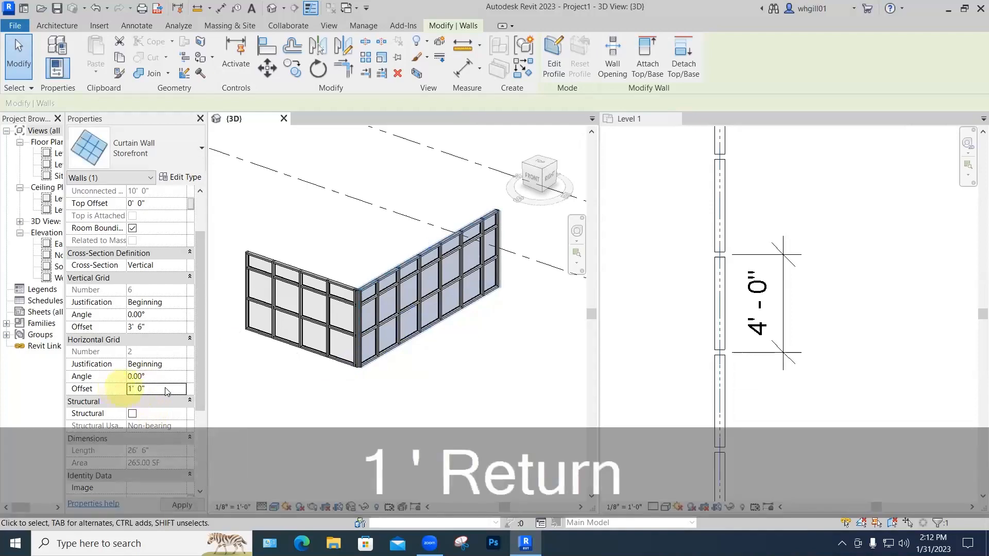
click(420, 329)
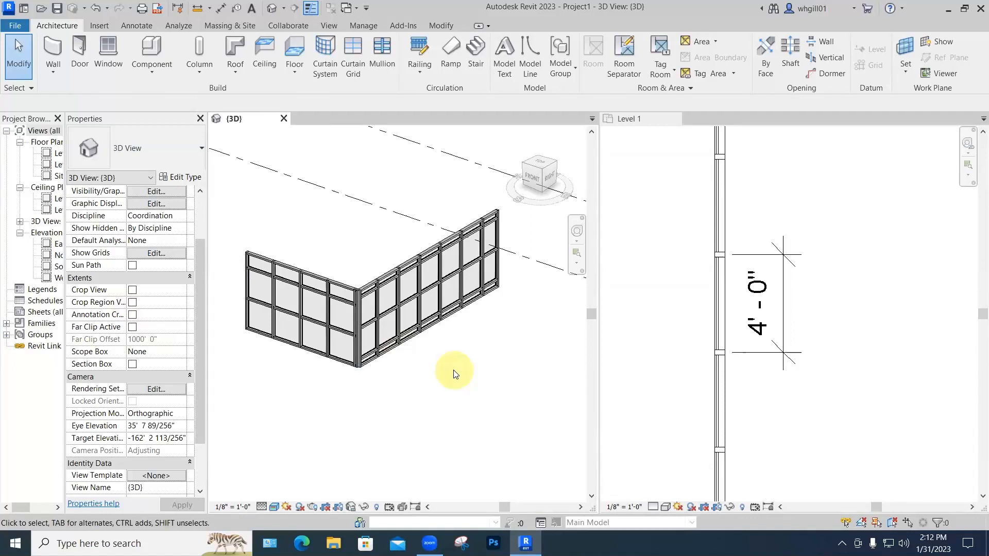
key(ctrl+z)
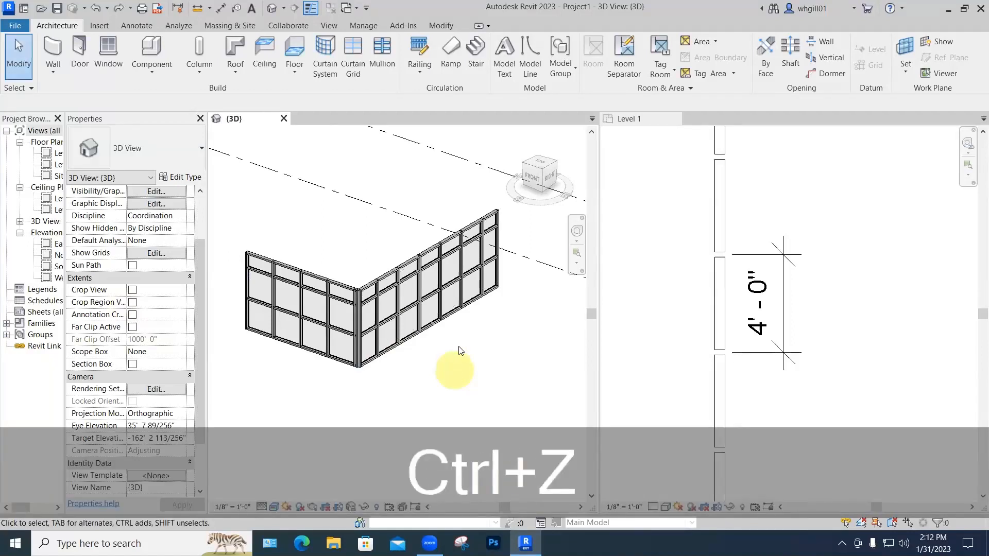
- Select the bottom glazed panel nearest the corner on the perpendicular Storefront wall and unpin it
scroll(460, 350, up, 3)
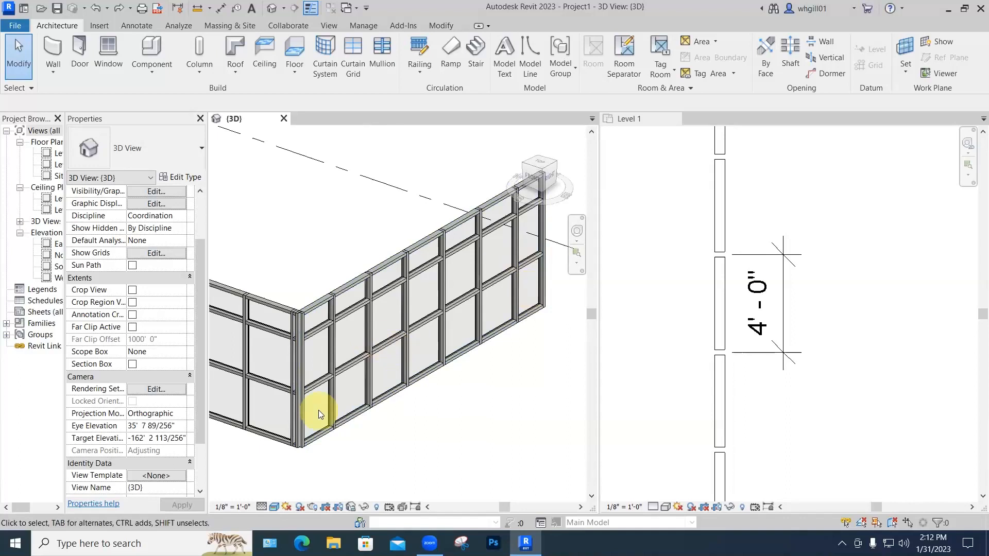
middle_drag(318, 410, 401, 348)
scroll(401, 349, up, 1)
scroll(401, 348, up, 1)
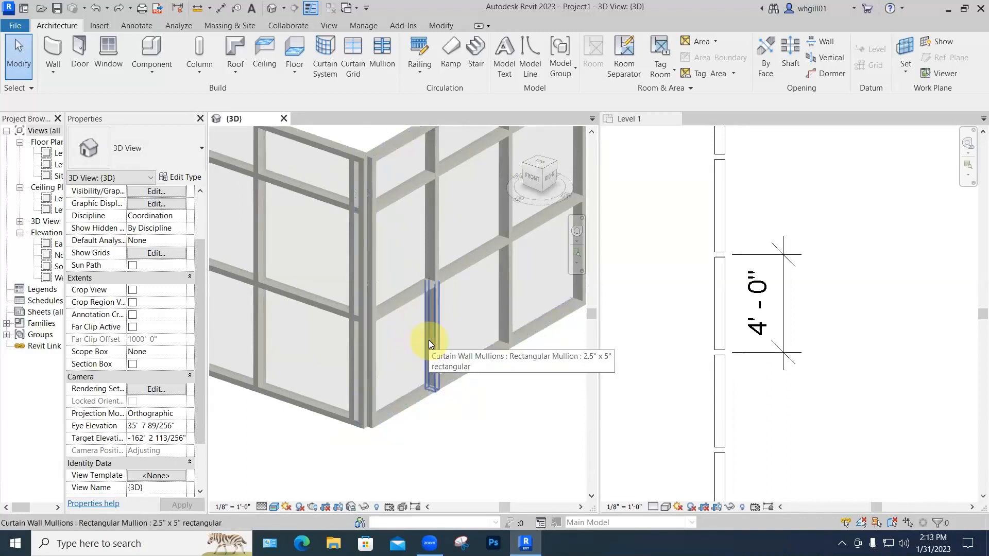
key(Tab)
key(Tab)
key(Tab)
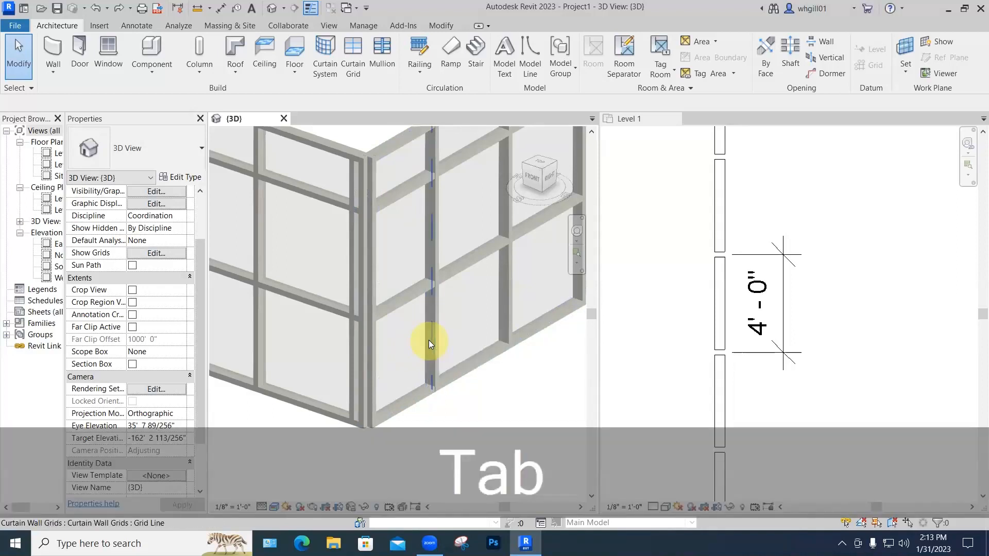
key(Tab)
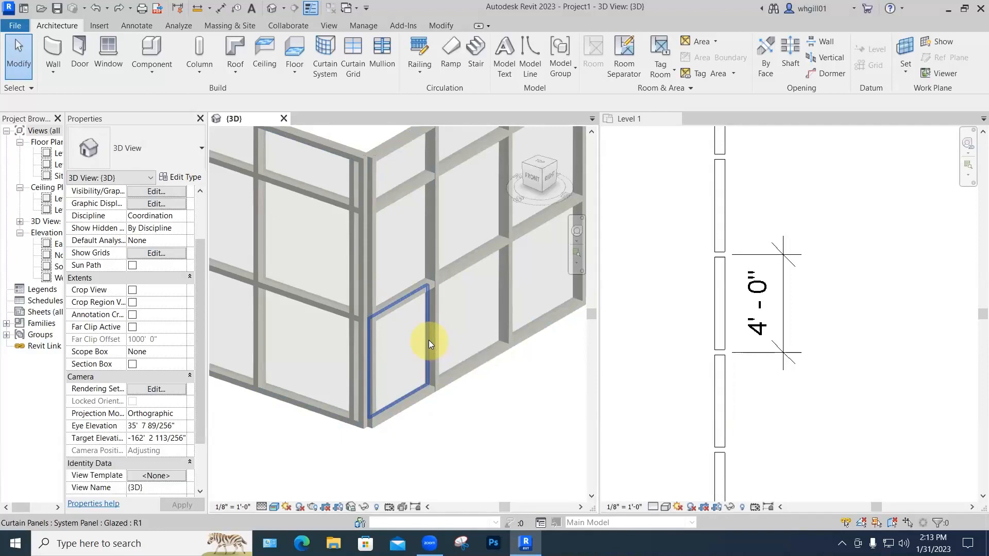
click(428, 340)
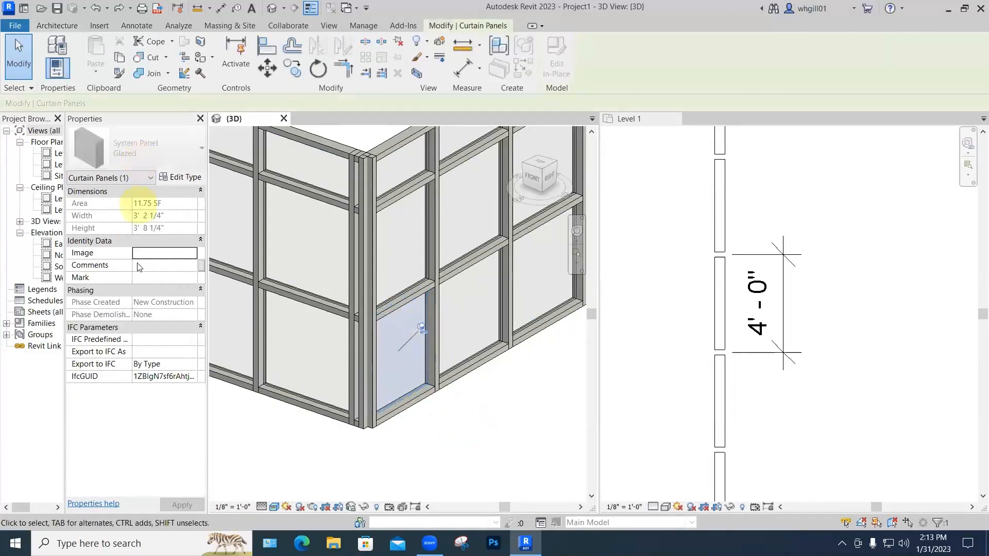
click(421, 326)
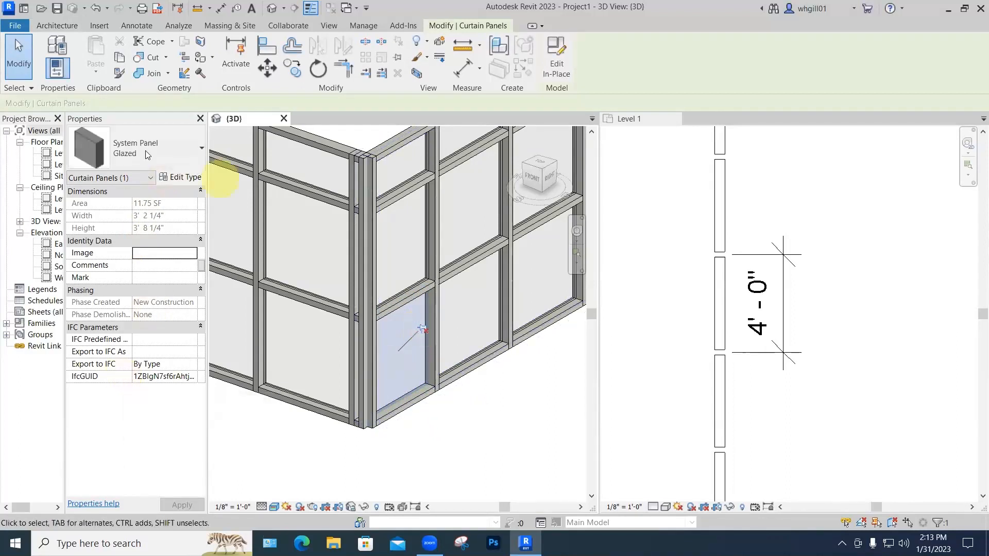
- Change the unpinned bottom corner panel's type to Empty System Panel: Empty and deselect it
click(146, 148)
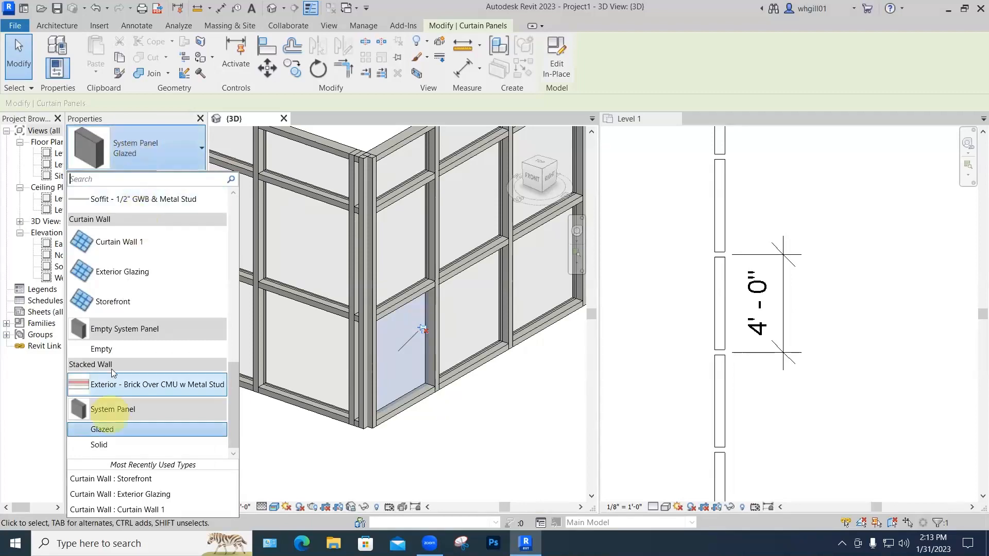
click(109, 350)
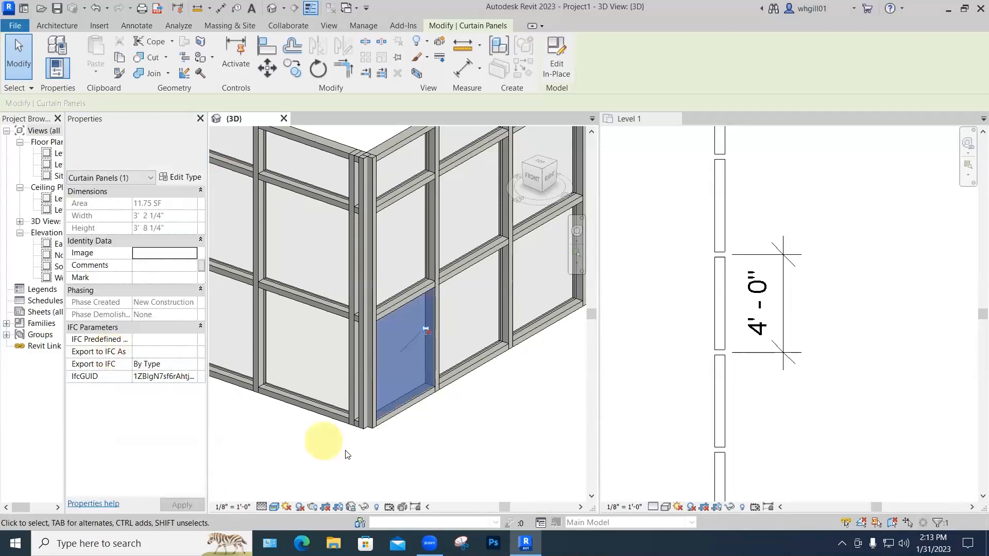
click(282, 476)
- Draw a straight model line about 12' long on Level 1, running through the empty panel opening near the corner
key(l)
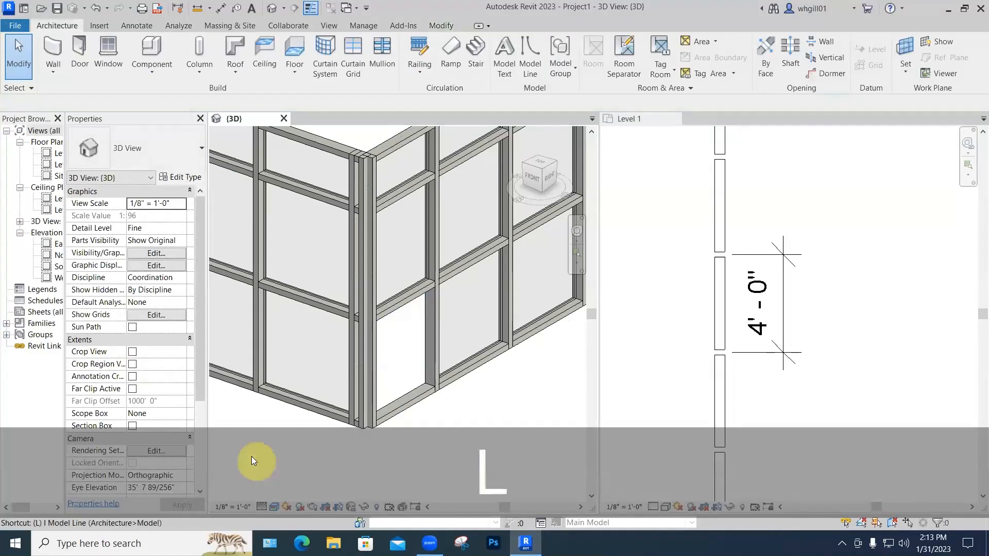
key(space)
key(Escape)
key(l)
key(i)
key(space)
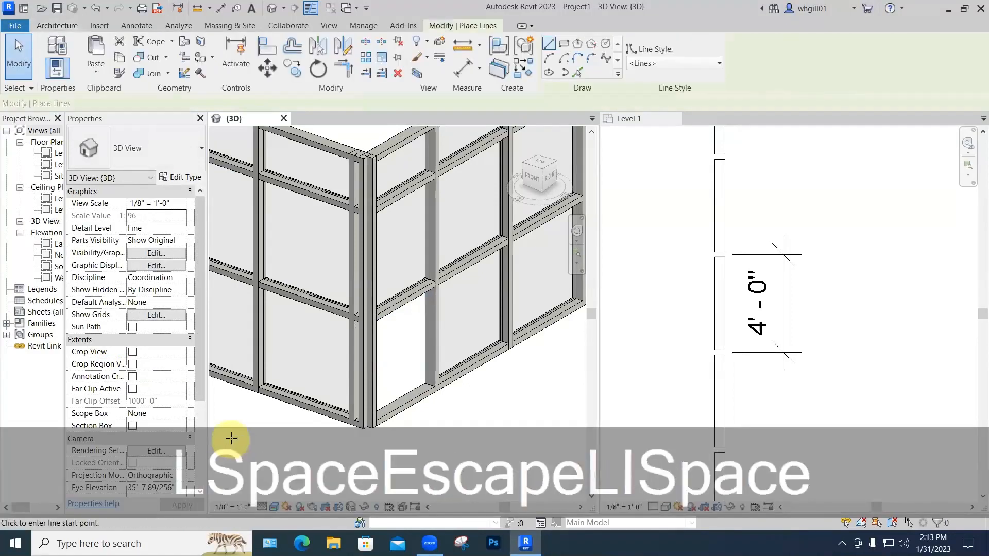
click(269, 412)
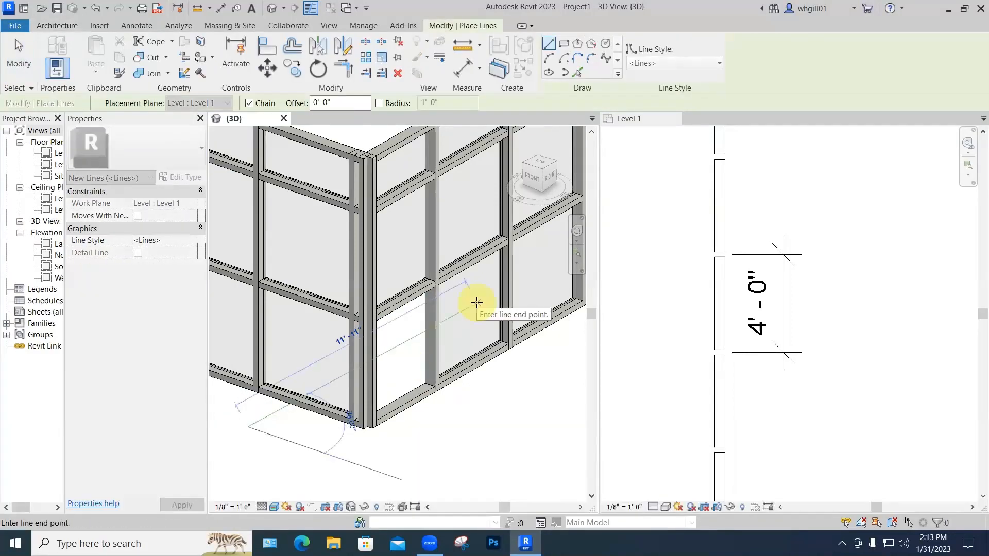
click(475, 302)
key(Escape)
key(Escape)
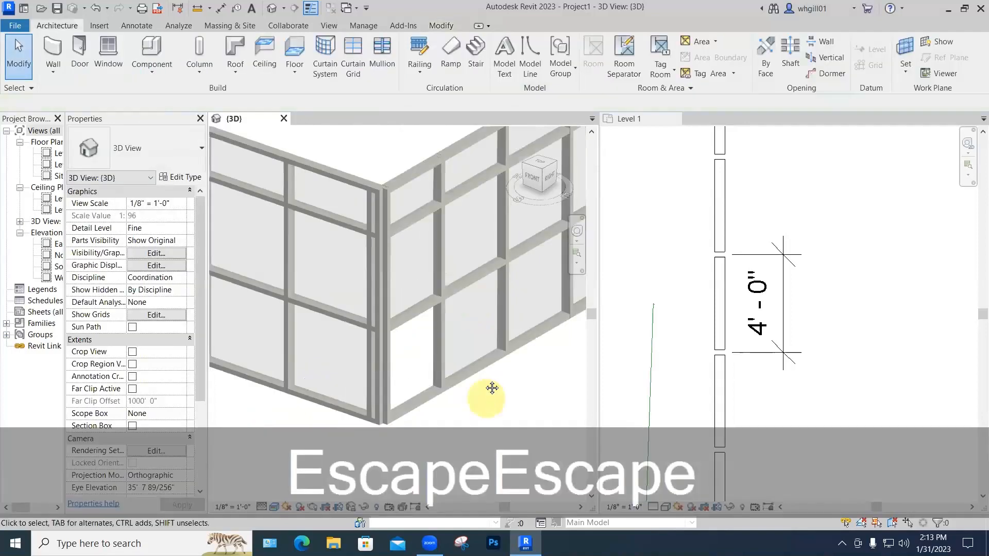
middle_drag(492, 387, 478, 355)
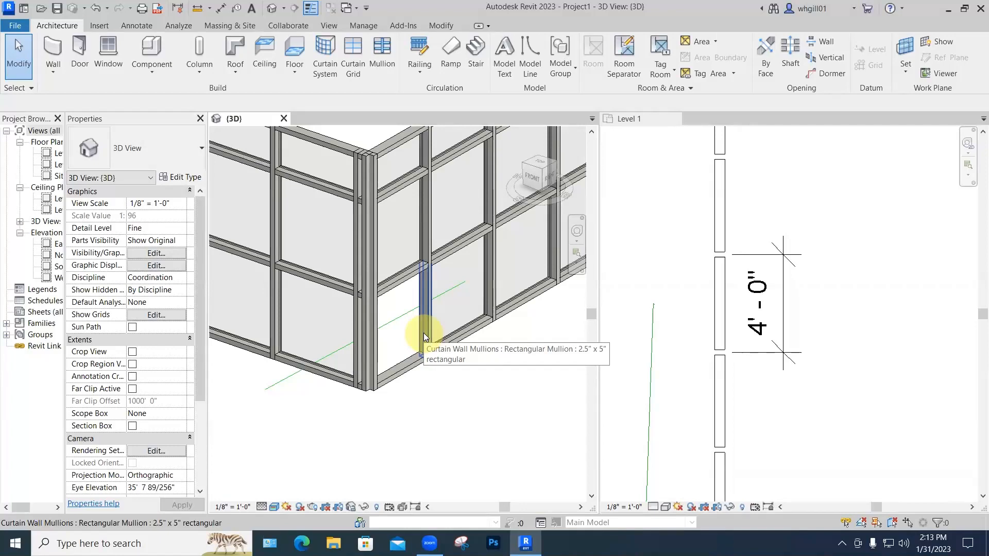
- Select the empty bottom panel nearest the corner, change its type to System Panel: Solid, and deselect it
key(Tab)
key(Tab)
key(Tab)
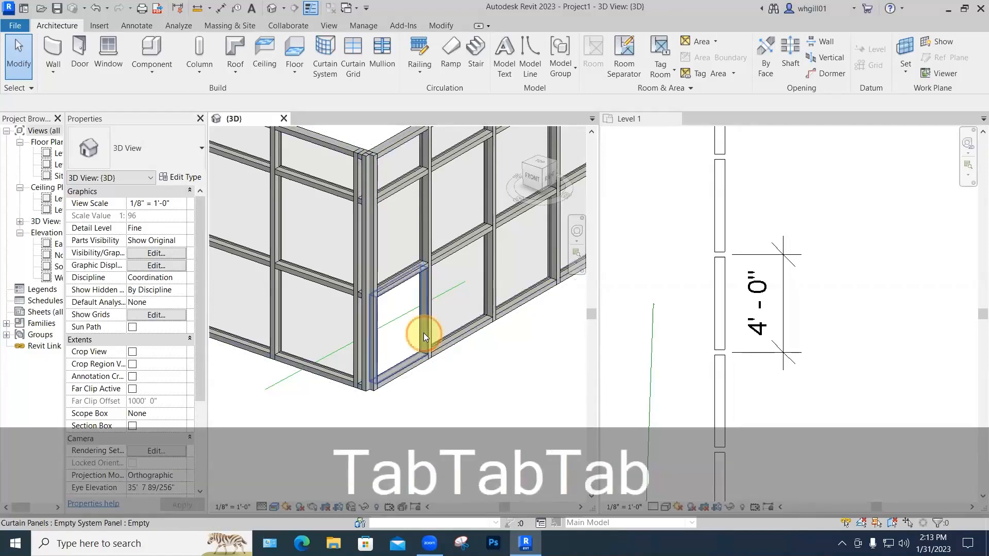
click(423, 332)
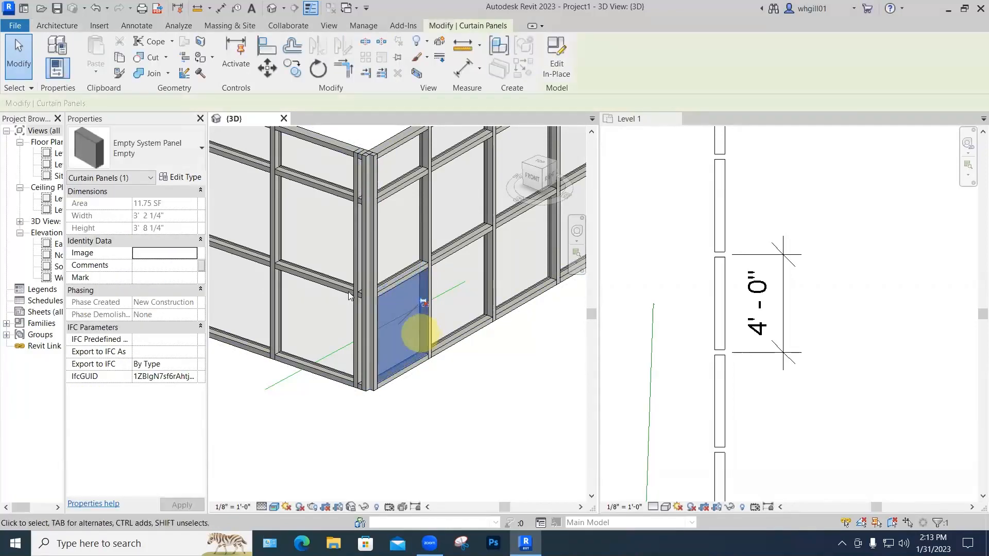
click(137, 146)
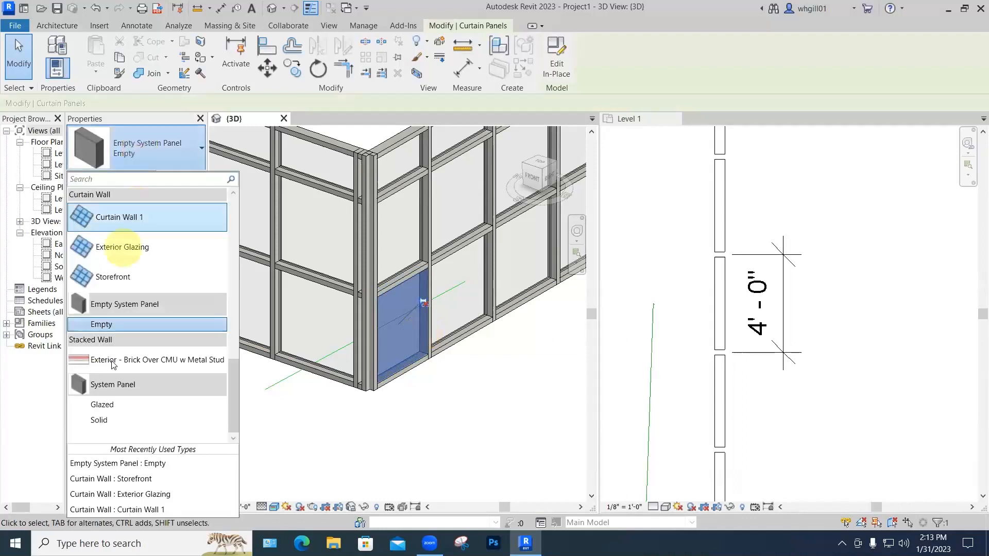
click(104, 420)
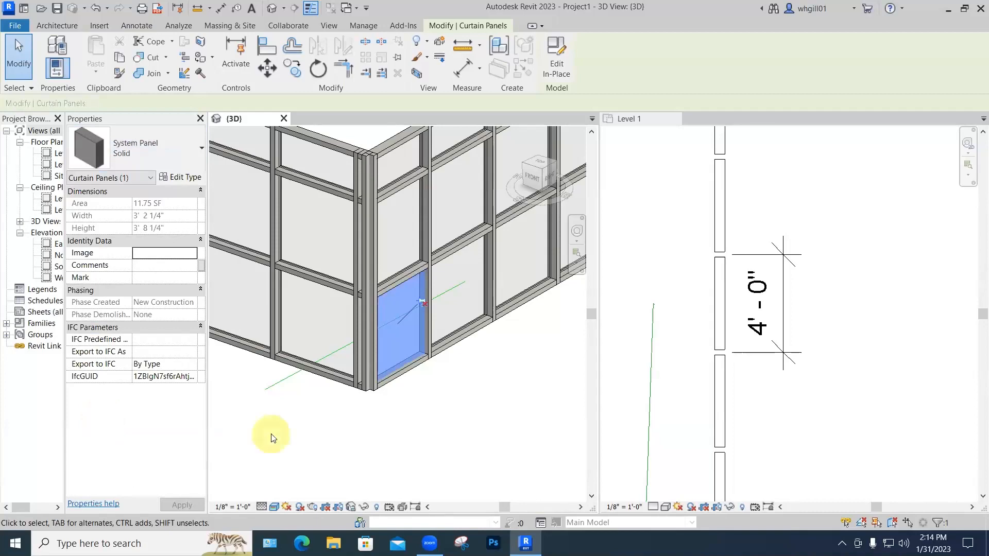
click(271, 438)
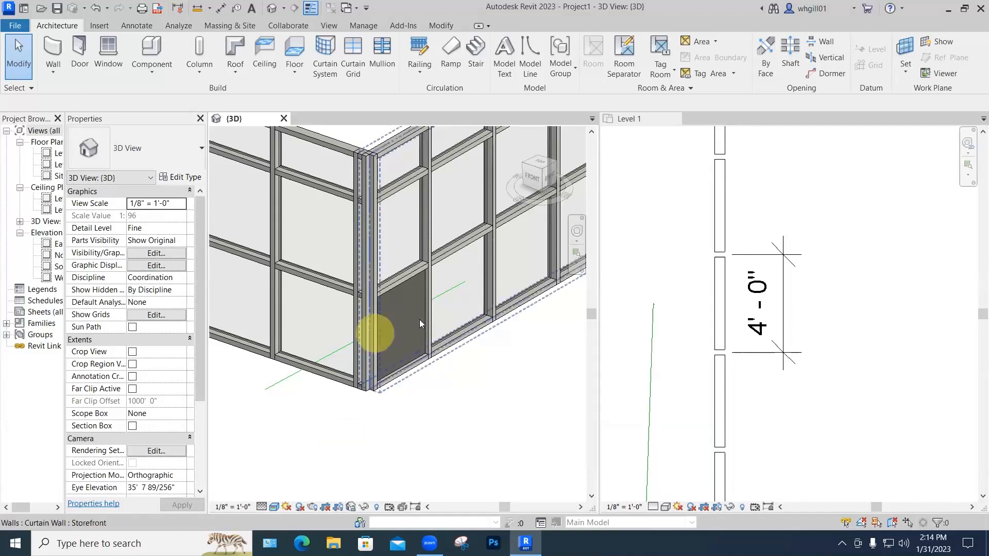
- Examine the solid corner panel's type properties, including offset, material and thickness, and close them without changes
key(Tab)
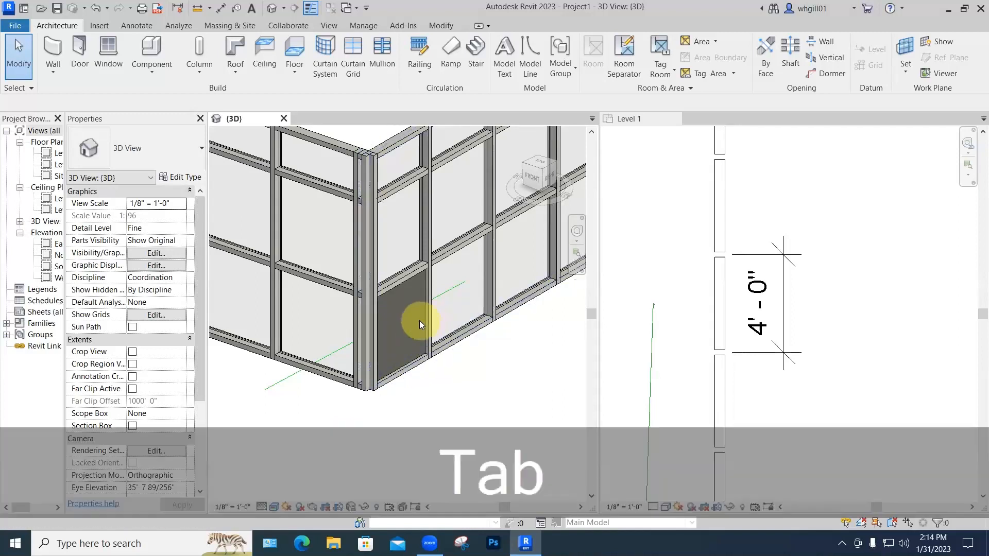
key(Tab)
key(Tab)
click(422, 321)
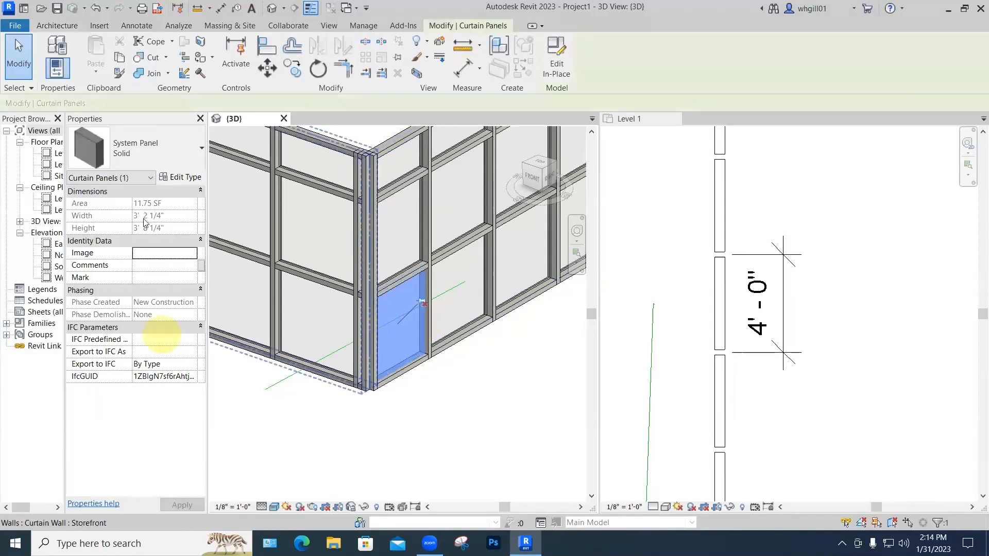
click(184, 177)
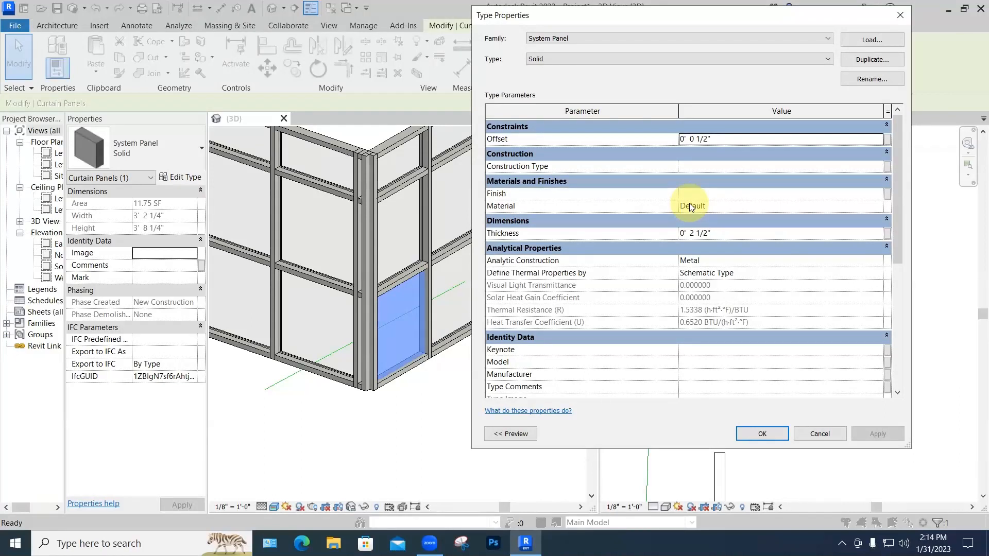
click(900, 15)
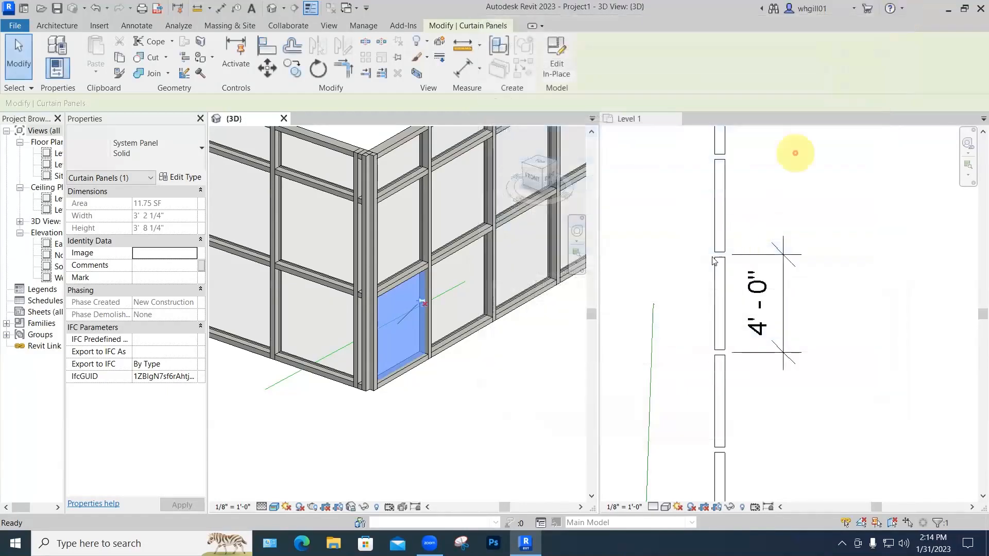
click(541, 363)
- Load the Door-Curtain-Wall-Single-Glass.rfa family from the Imperial Library's Doors folder and save the project
scroll(541, 363, down, 1)
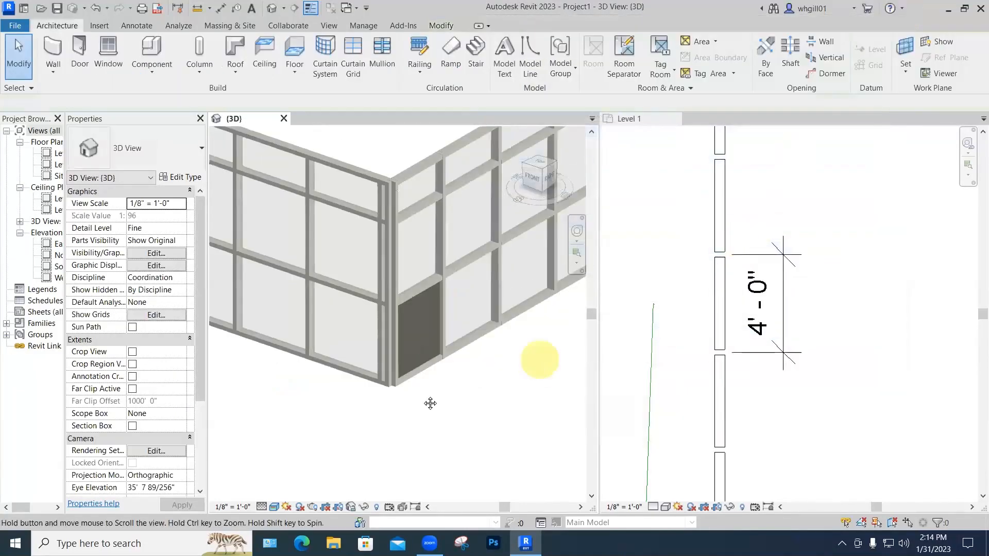
middle_drag(430, 403, 424, 401)
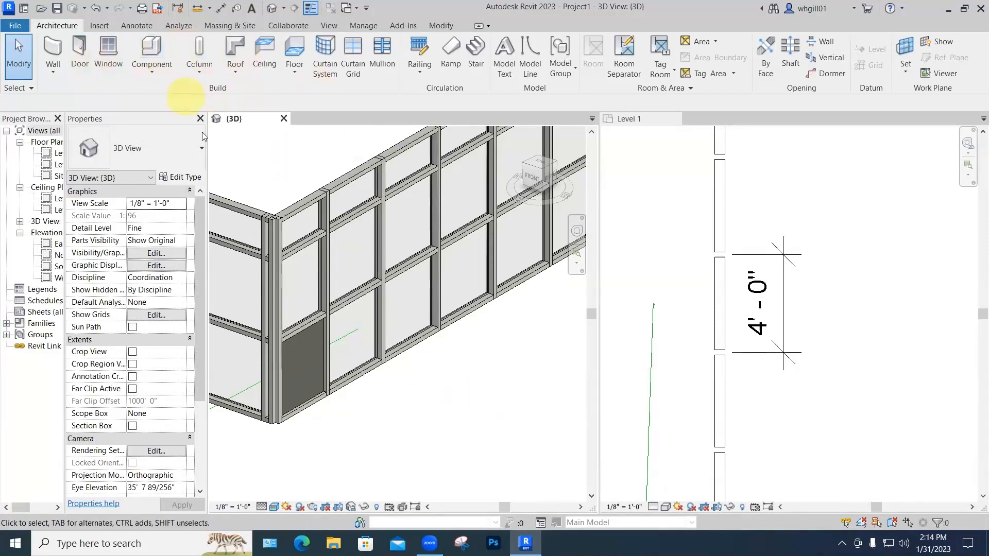
click(99, 26)
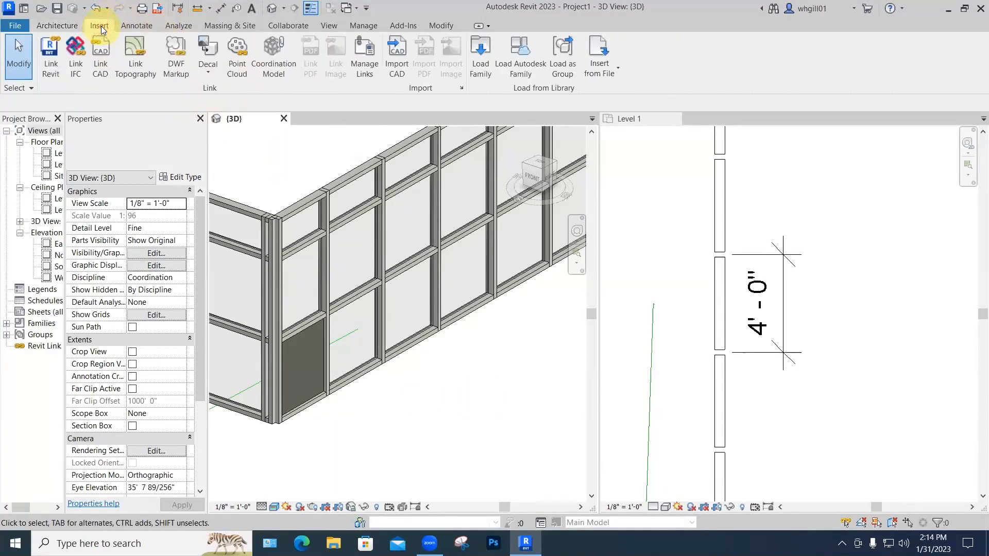
click(477, 71)
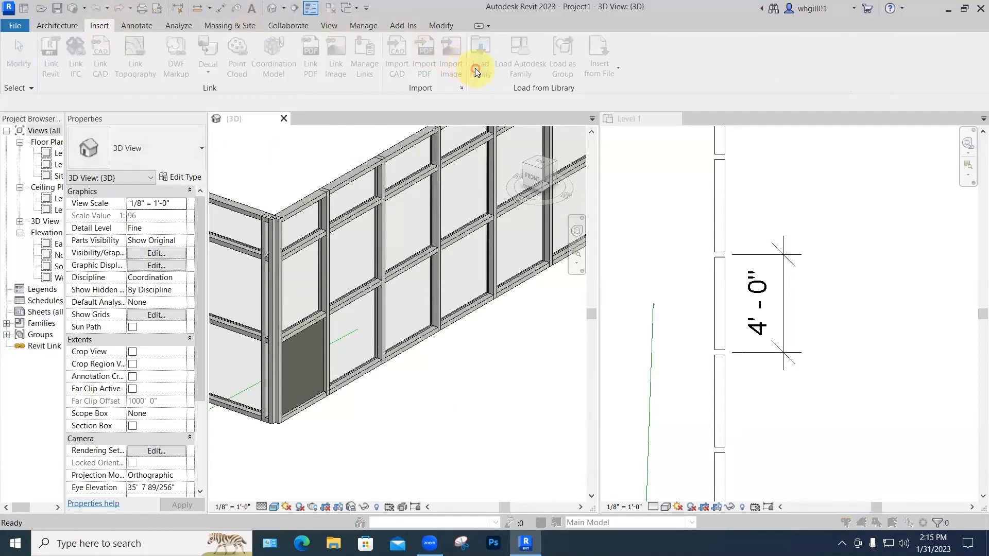
click(843, 34)
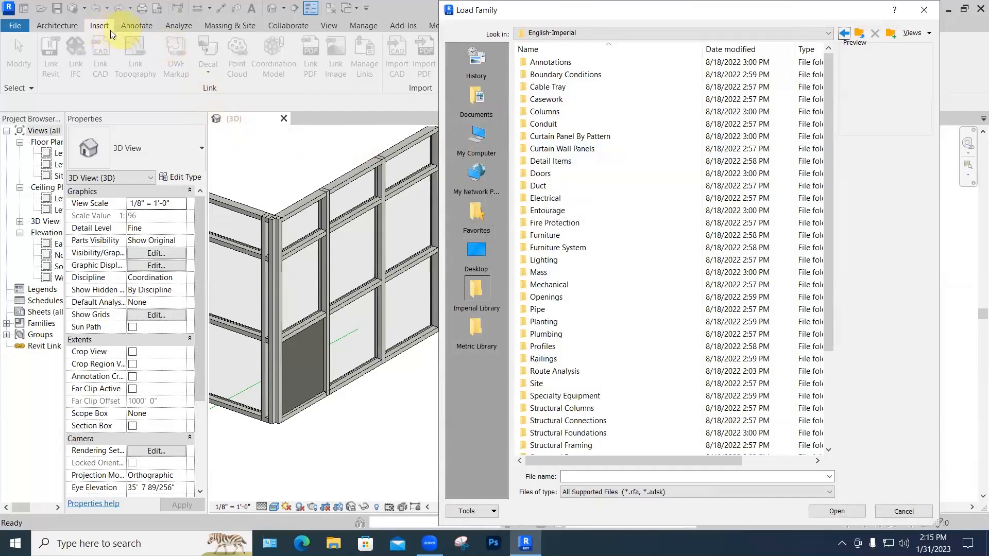
double_click(549, 174)
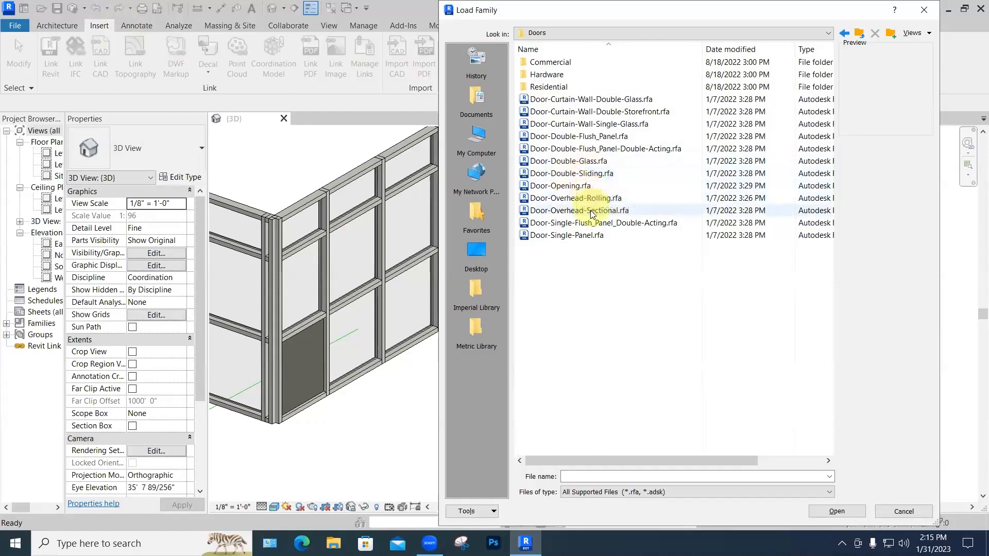
click(561, 127)
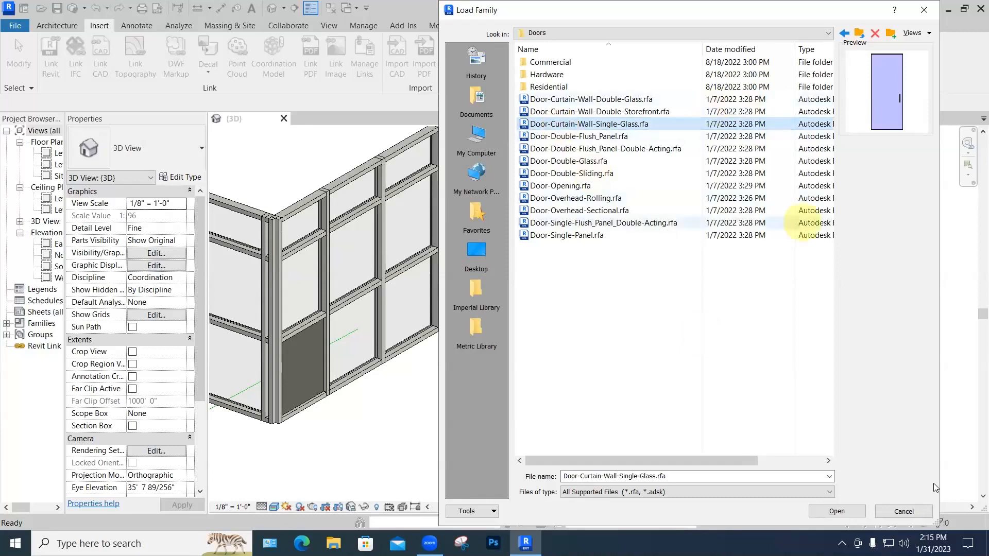
click(861, 512)
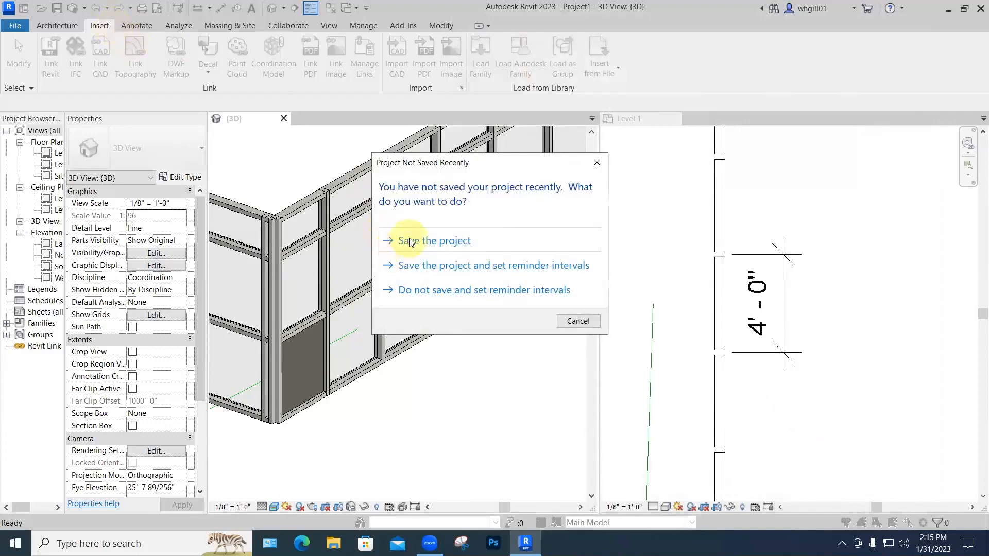
click(393, 241)
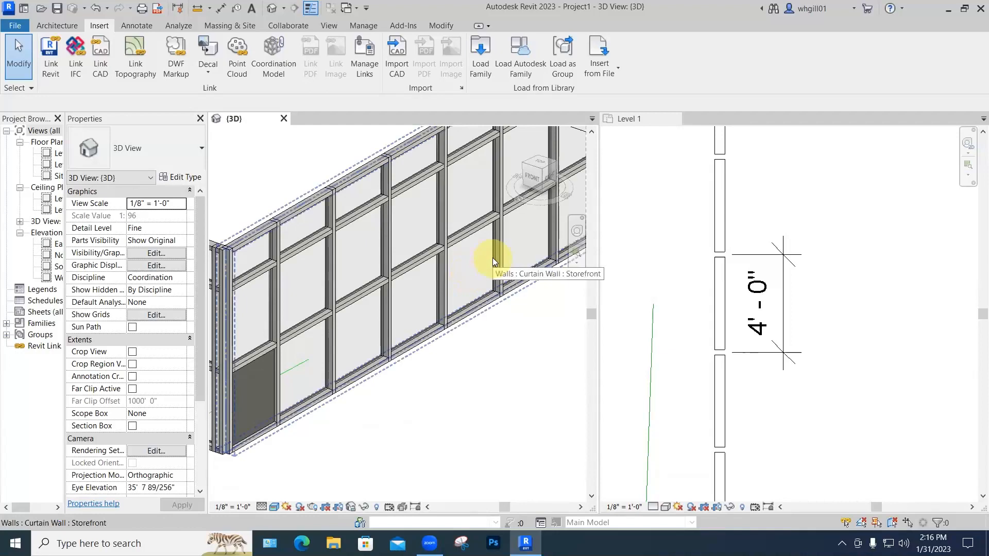
- Try to unpin the bottom glazed panel and change its type to Door-Curtain-Wall-Single-Glass, check the short door, and undo the change
key(Tab)
key(Tab)
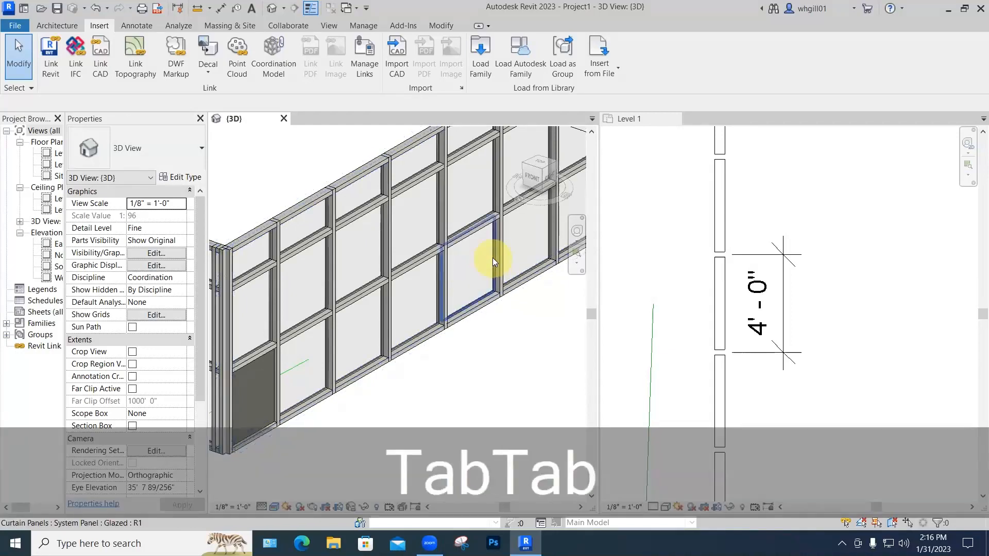
click(493, 258)
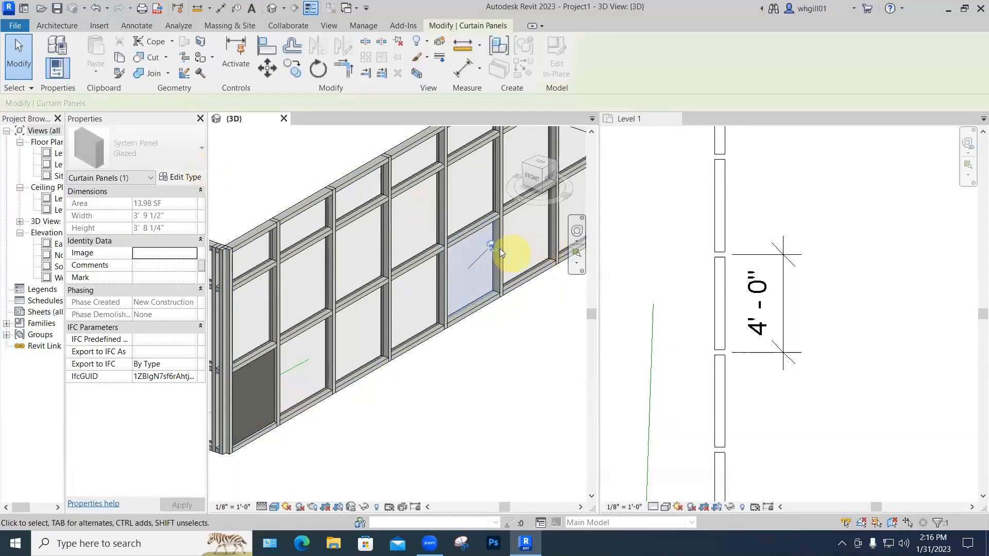
click(490, 244)
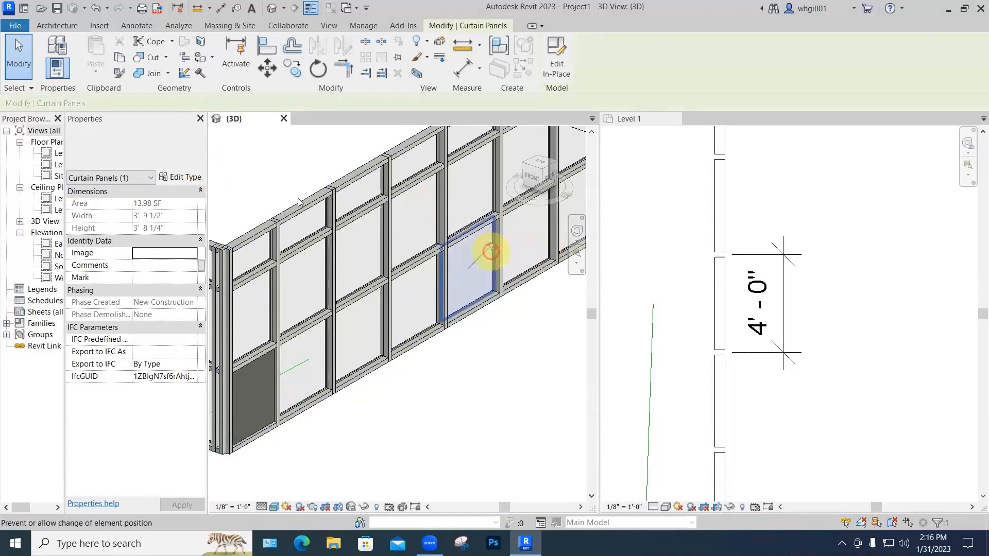
click(154, 153)
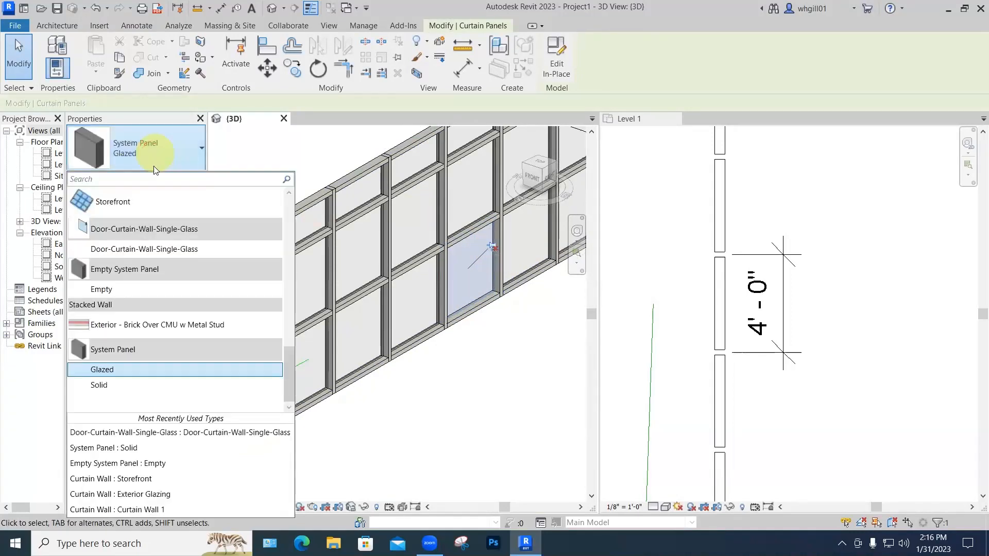
click(154, 250)
click(490, 418)
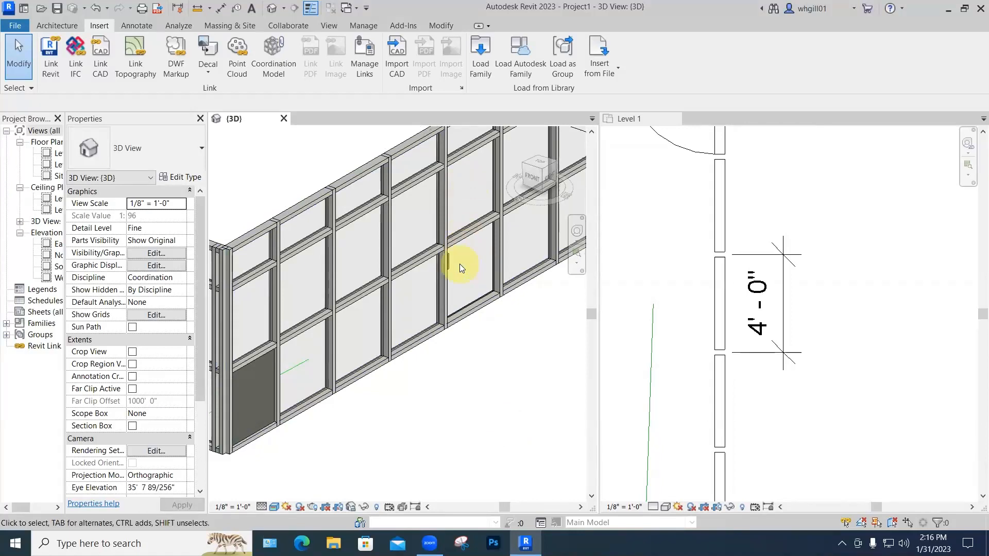
shift+middle_drag(505, 386, 414, 362)
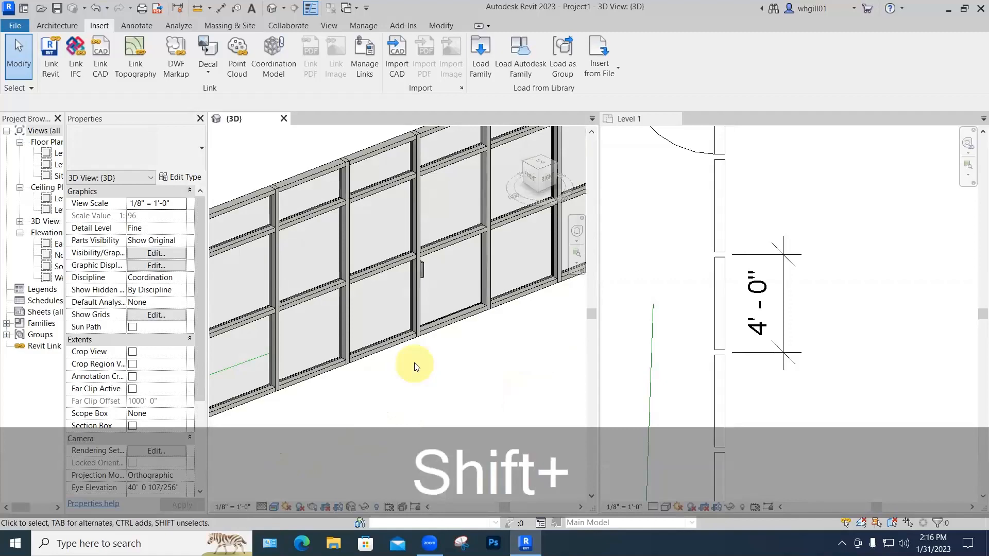
key(ctrl+z)
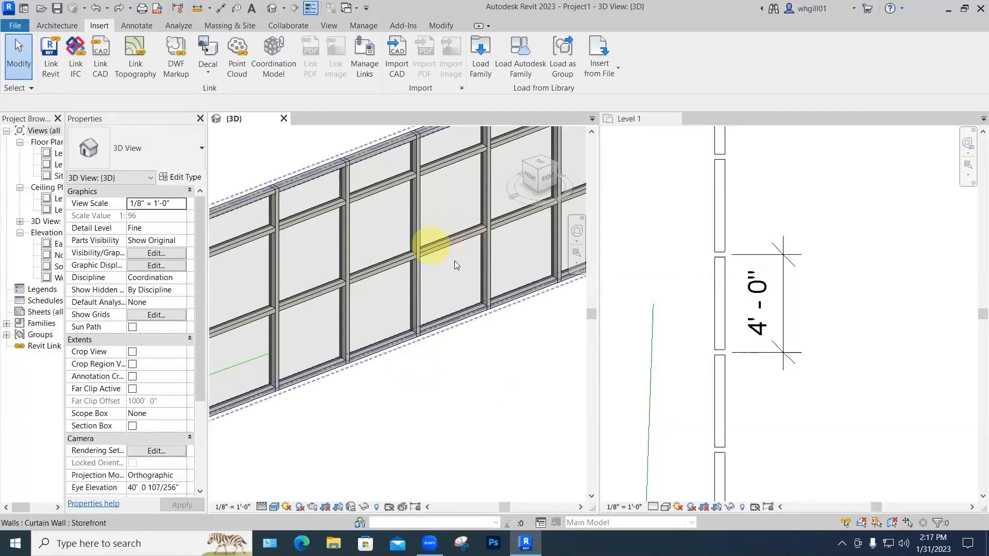
- Unpin and delete the horizontal mullions above and below the bottom glazed panel in the bay chosen for the door
click(452, 240)
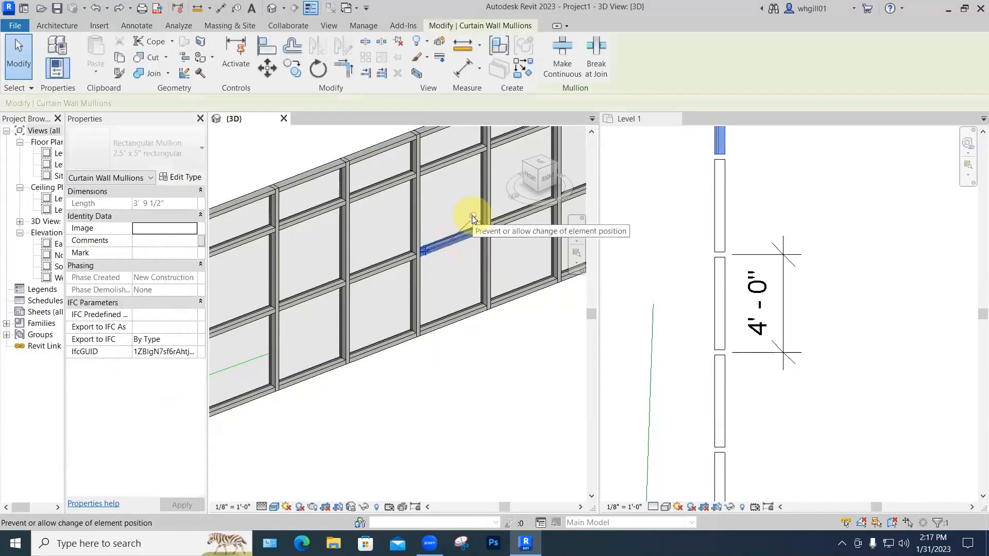
key(BackSpace)
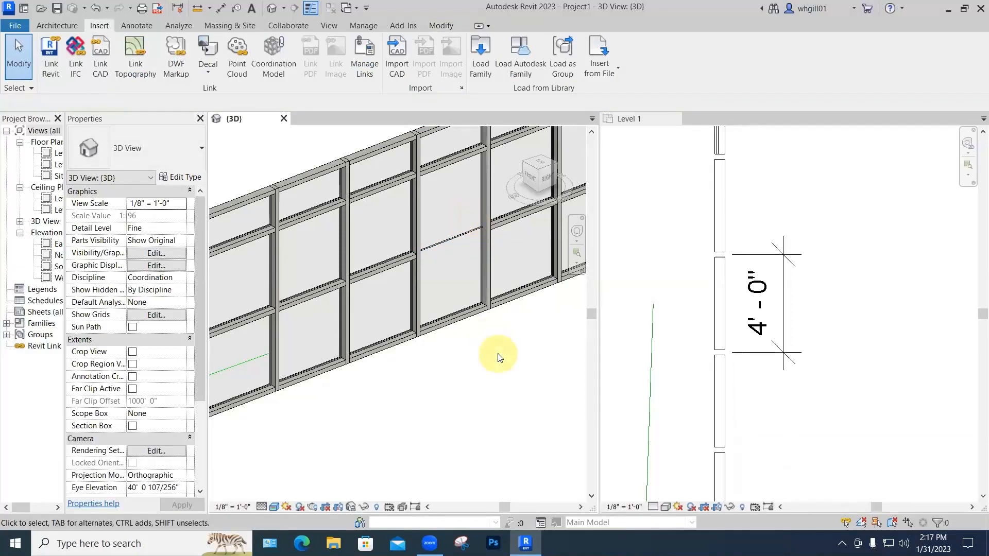
click(457, 317)
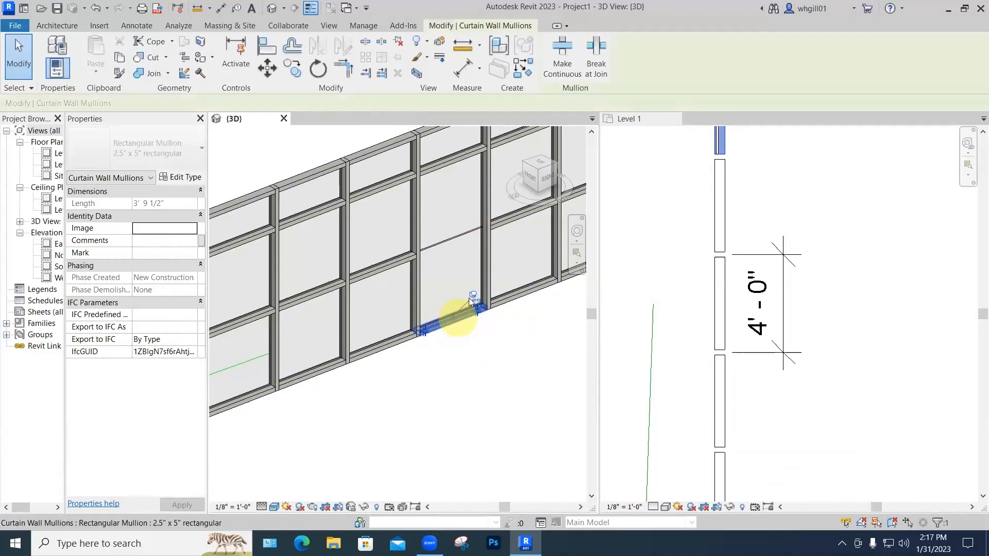
click(472, 297)
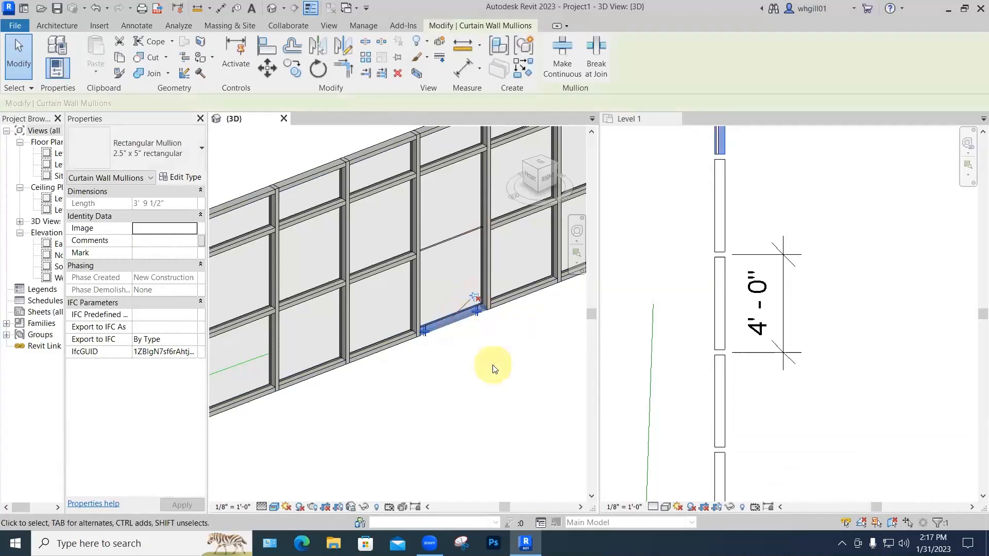
key(Delete)
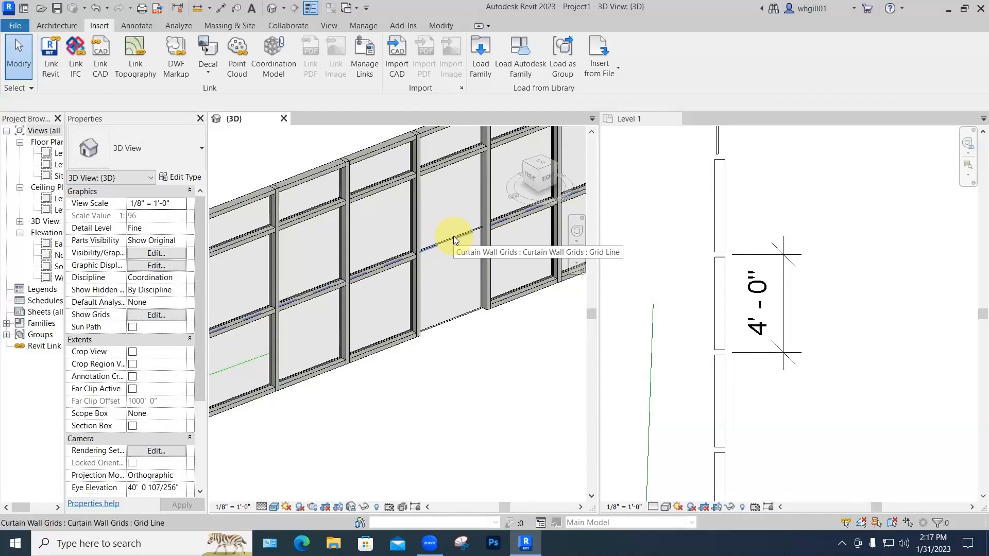
- Remove the curtain grid line segment between the bottom and middle panels of that bay to merge them
key(Tab)
key(Tab)
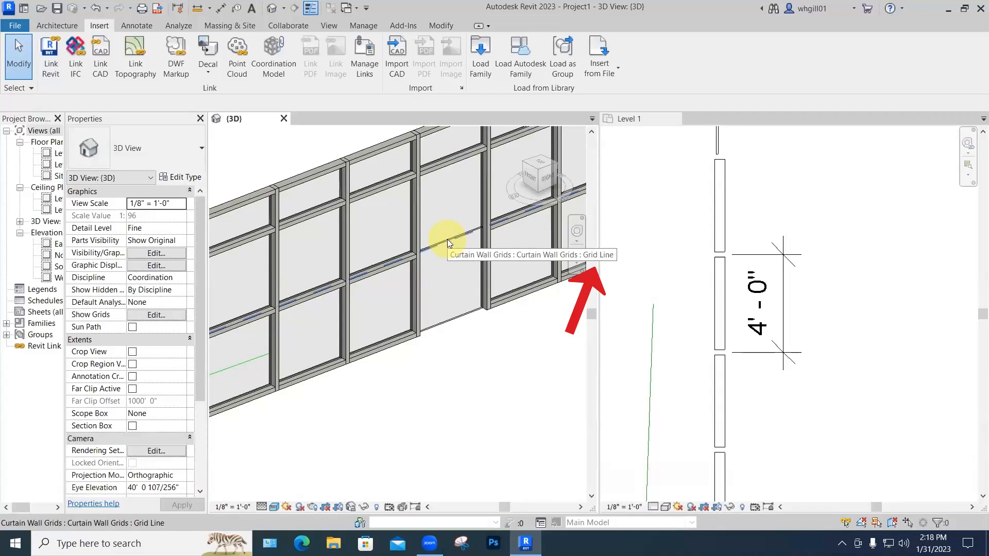
click(446, 240)
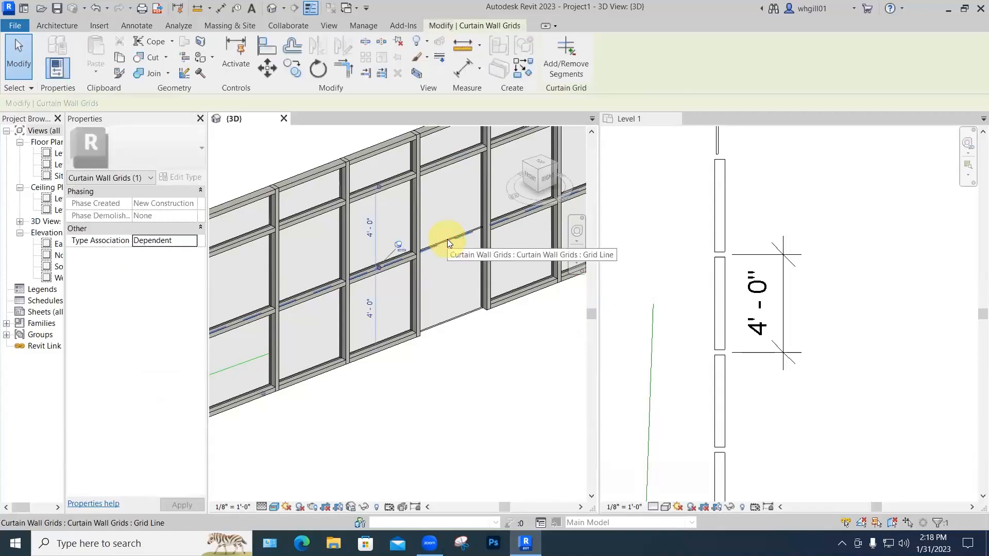
click(567, 61)
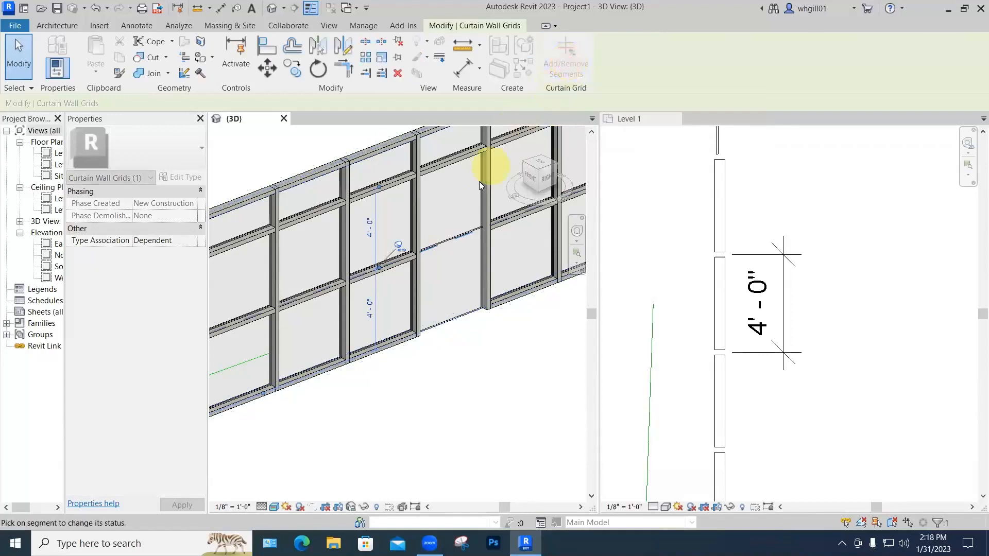
click(446, 239)
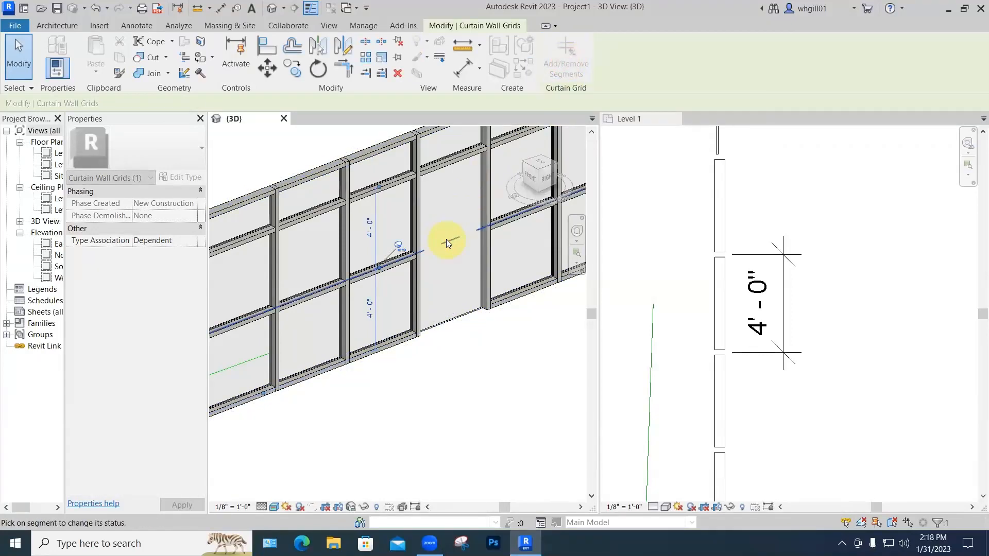
click(466, 356)
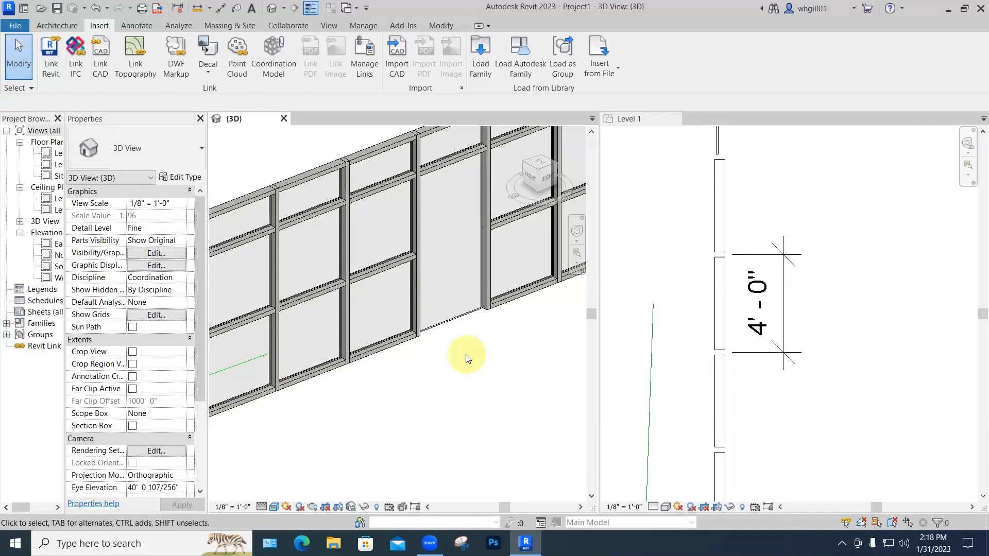
- Change the merged tall panel's type to Door-Curtain-Wall-Single-Glass and deselect it
key(Tab)
key(Tab)
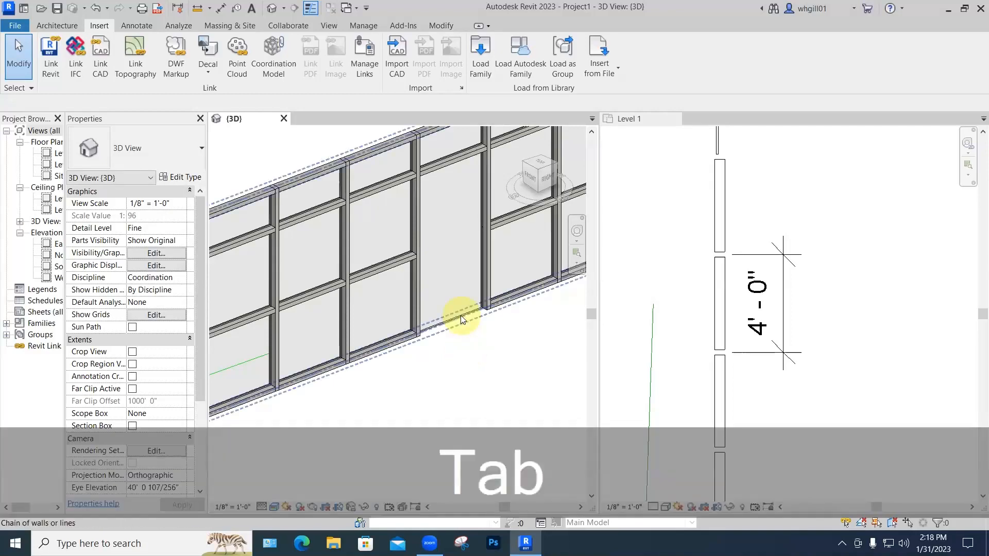
click(461, 316)
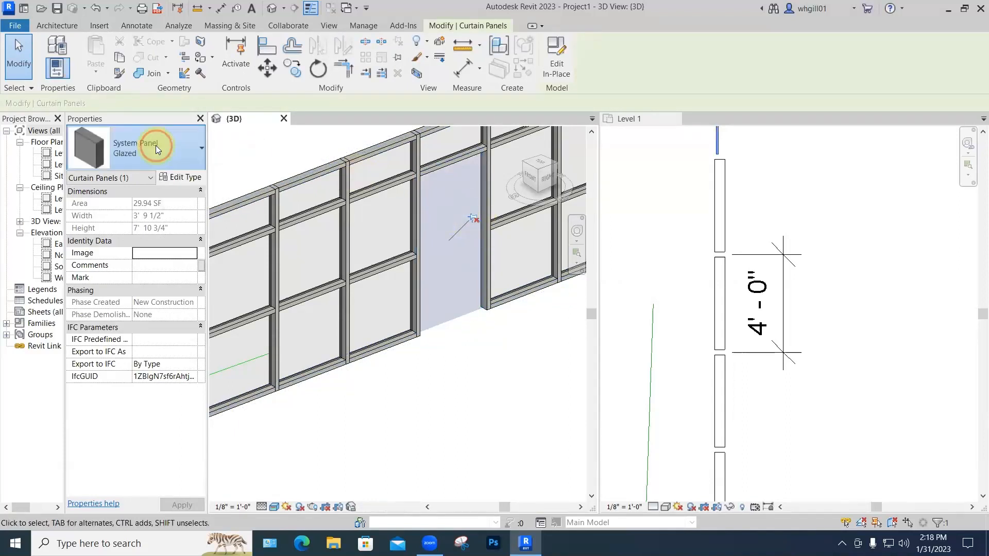
click(156, 145)
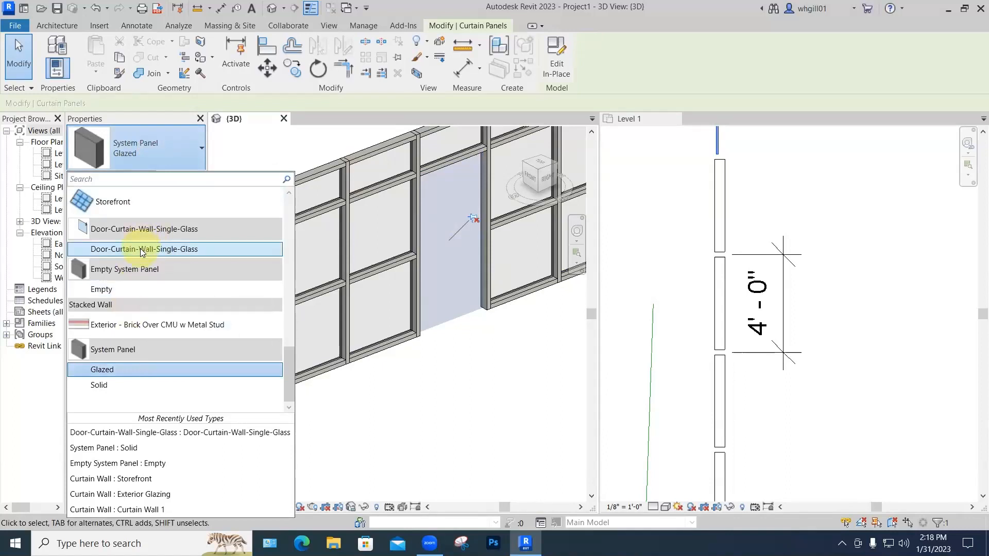
mouse_move(142, 250)
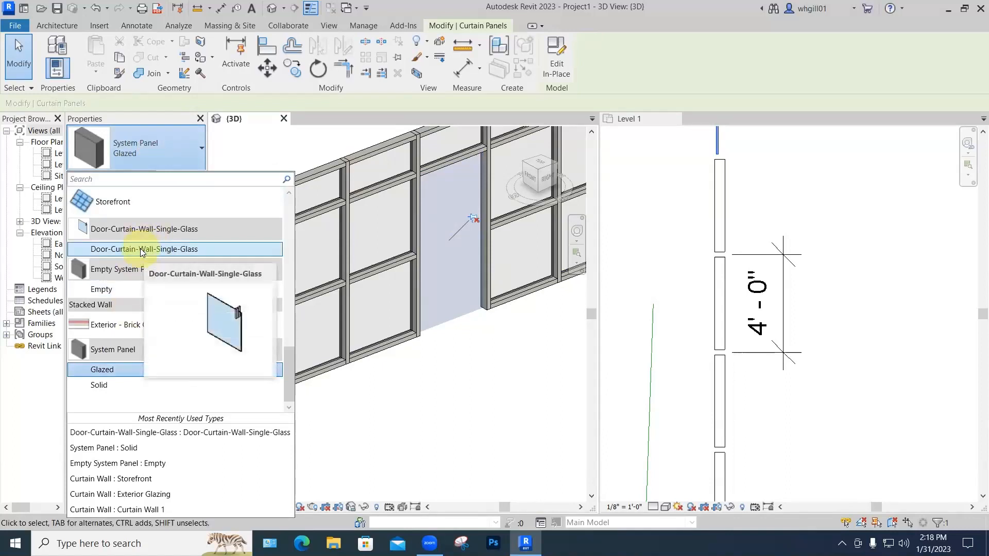
click(142, 249)
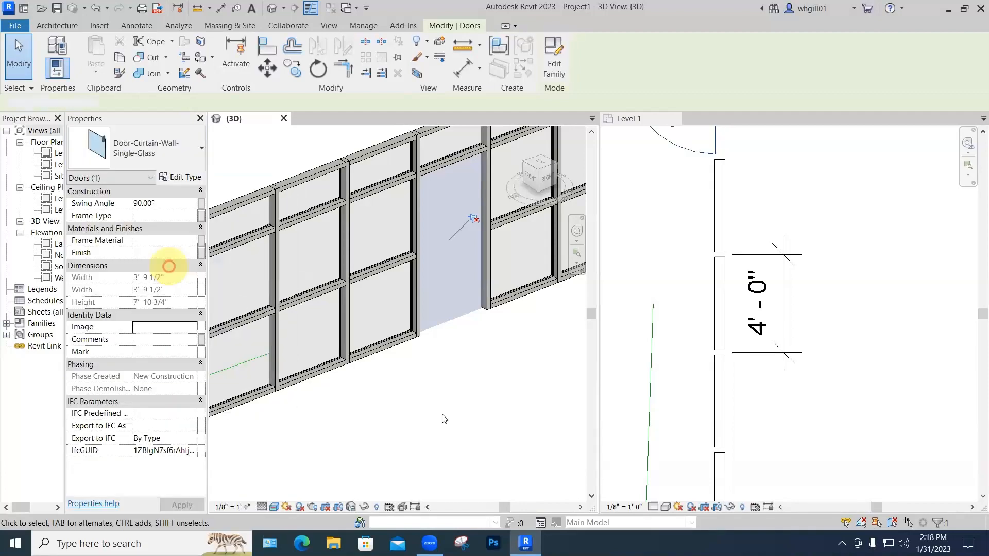
click(448, 409)
- Examine the new curtain wall door in the 3D view and the Level 1 plan, and orient the 3D view to the Right face
shift+middle_drag(437, 403, 762, 317)
click(798, 242)
scroll(797, 241, down, 3)
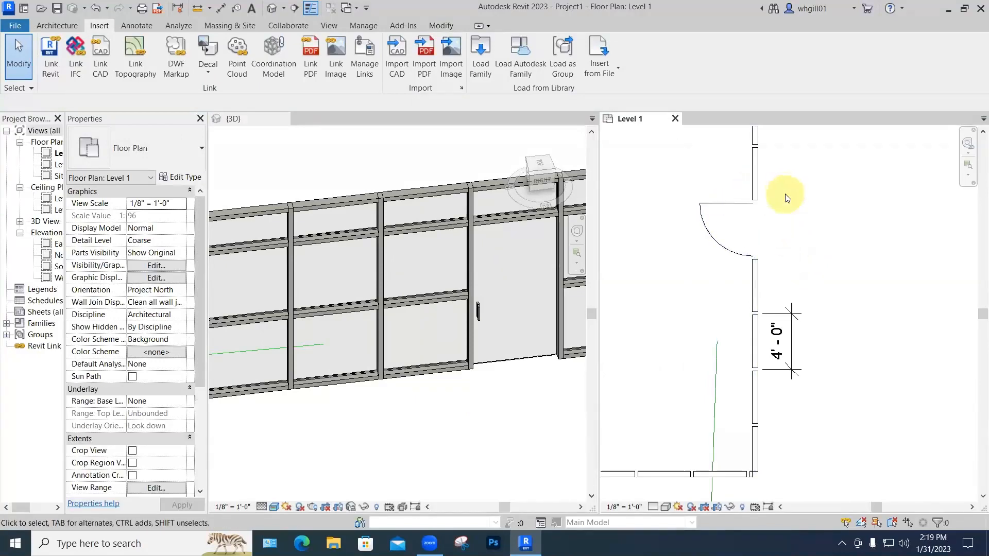
click(675, 117)
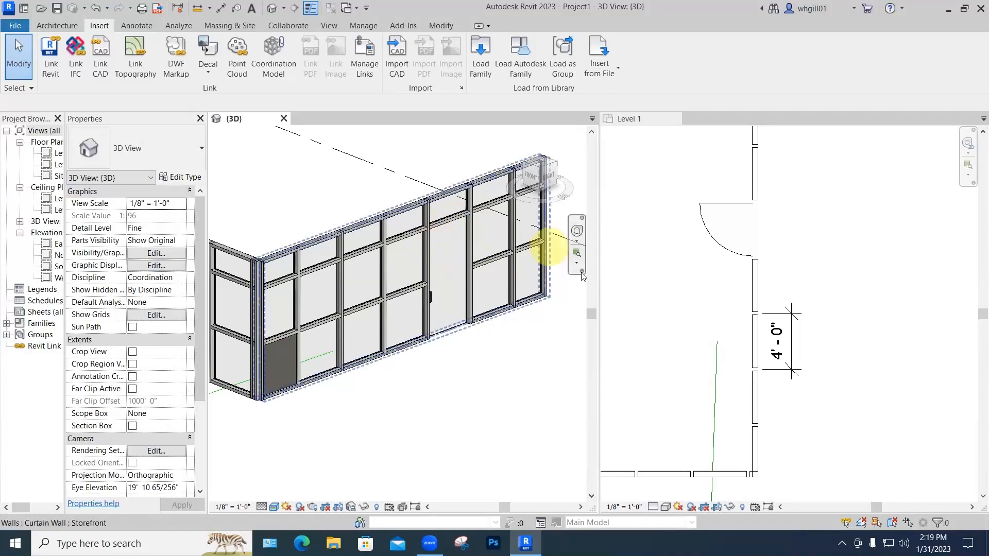
click(549, 178)
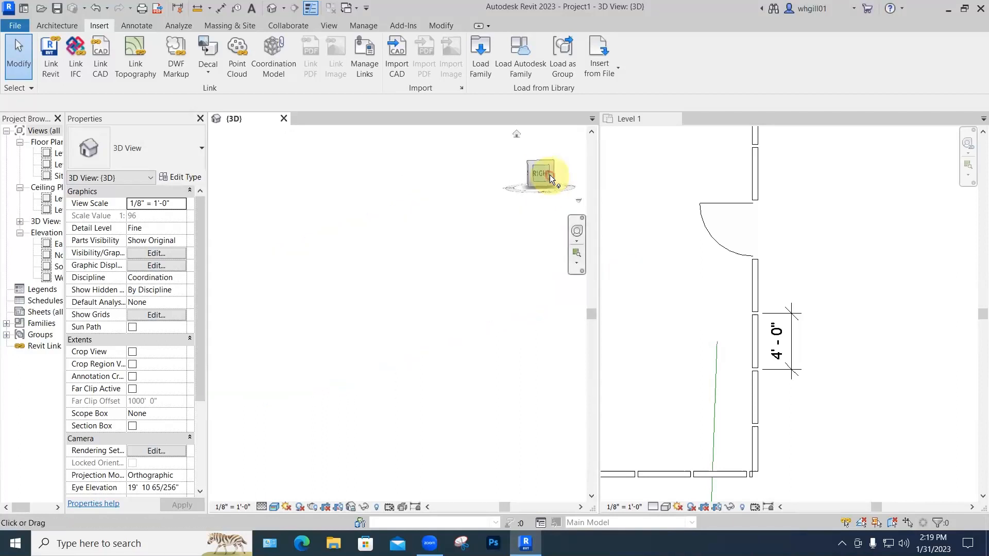
scroll(462, 330, up, 5)
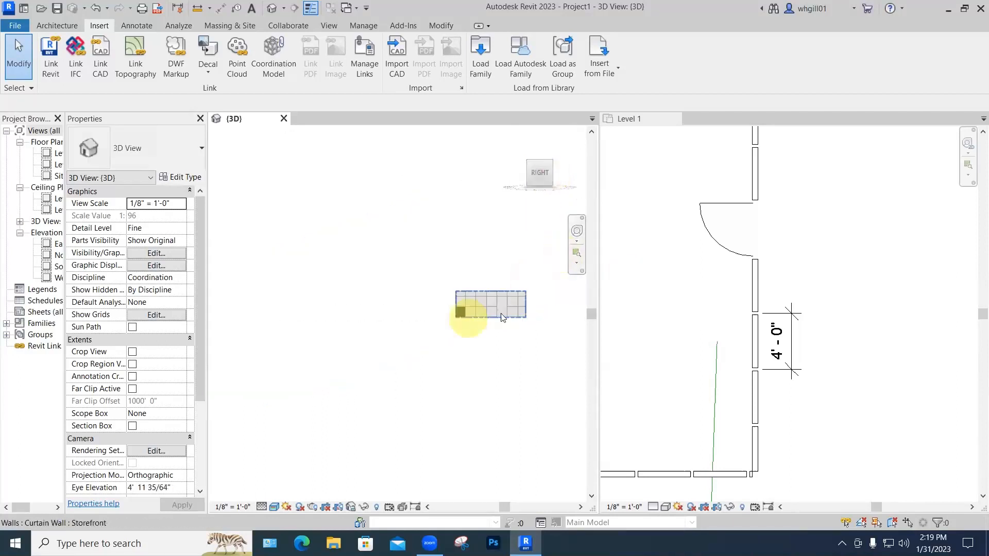
middle_drag(519, 336, 443, 394)
scroll(442, 394, up, 2)
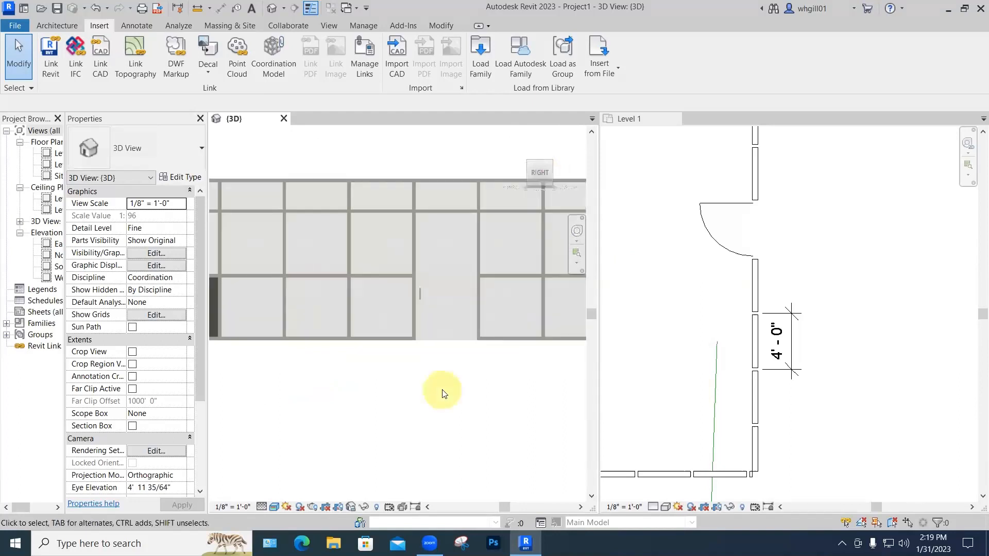
scroll(403, 433, up, 2)
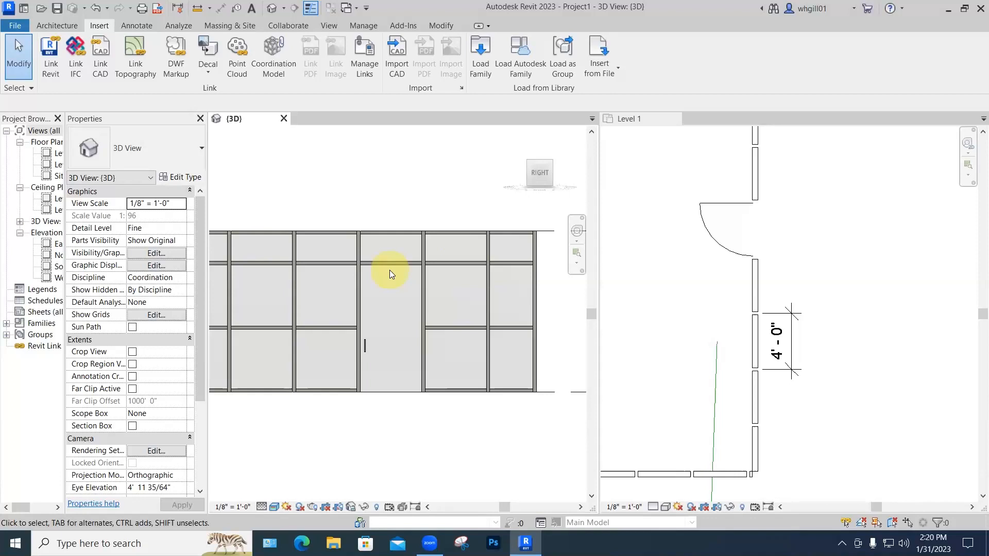
- Add a one-segment horizontal curtain grid line with mullion across the door bay, about 1'-4" below the upper grid line
click(60, 26)
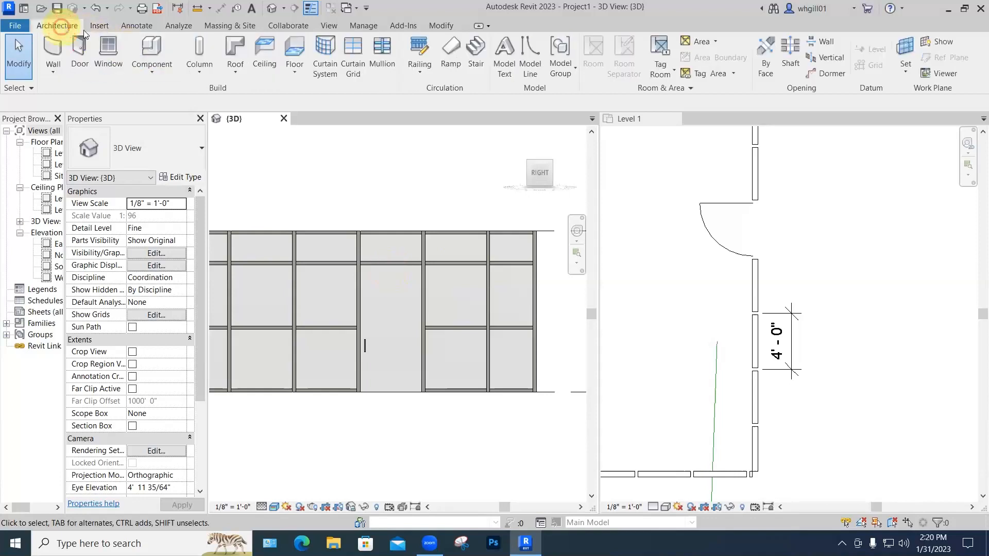
click(348, 72)
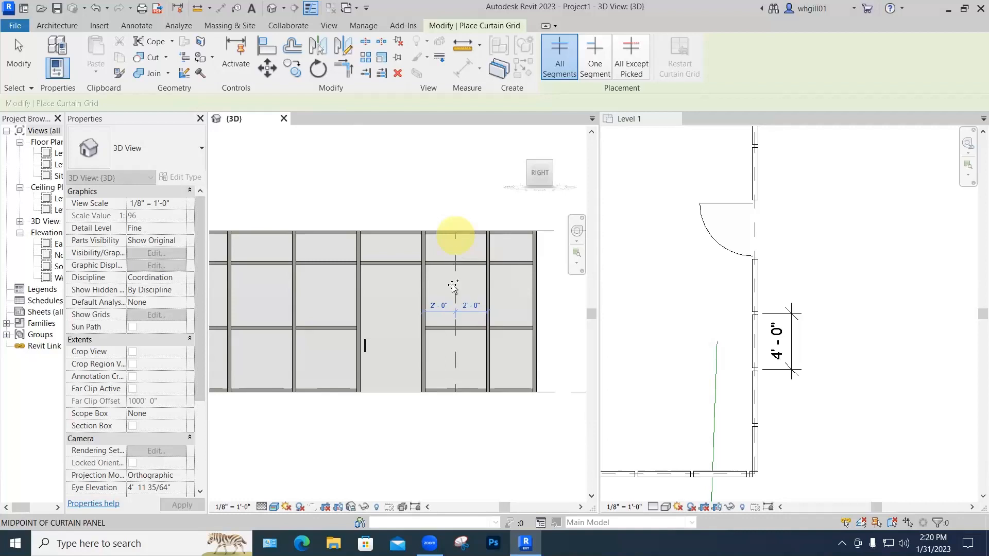
click(423, 294)
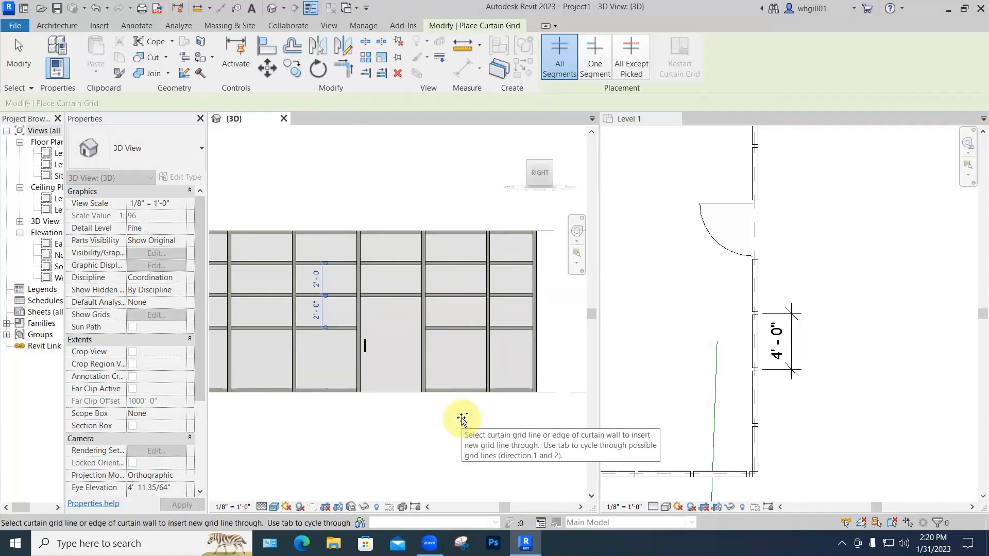
key(ctrl+z)
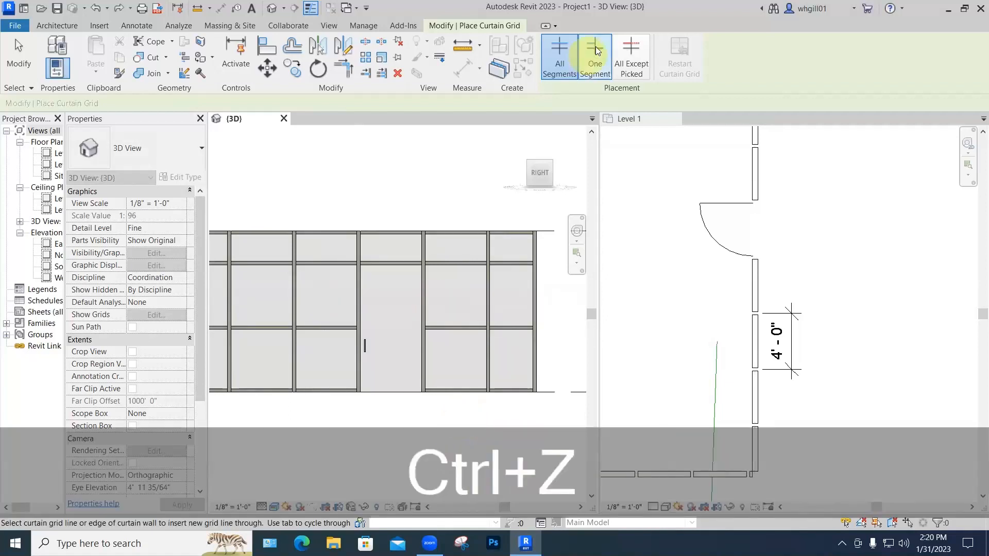
click(595, 51)
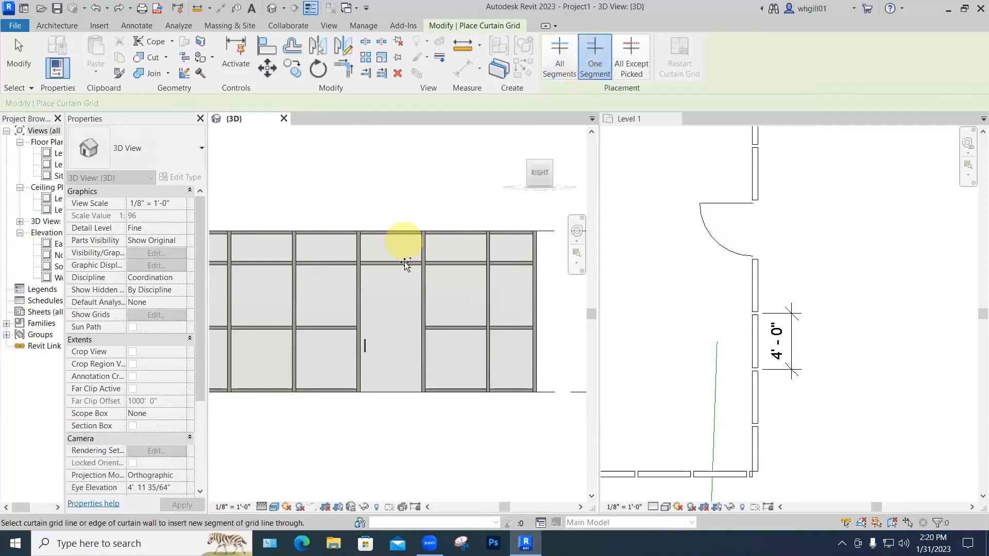
click(421, 281)
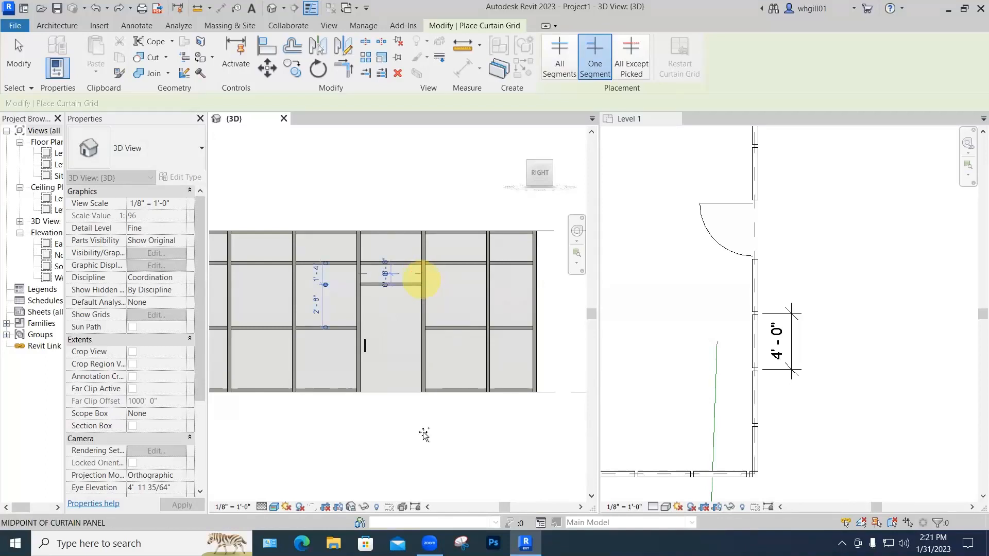
key(Escape)
key(Escape)
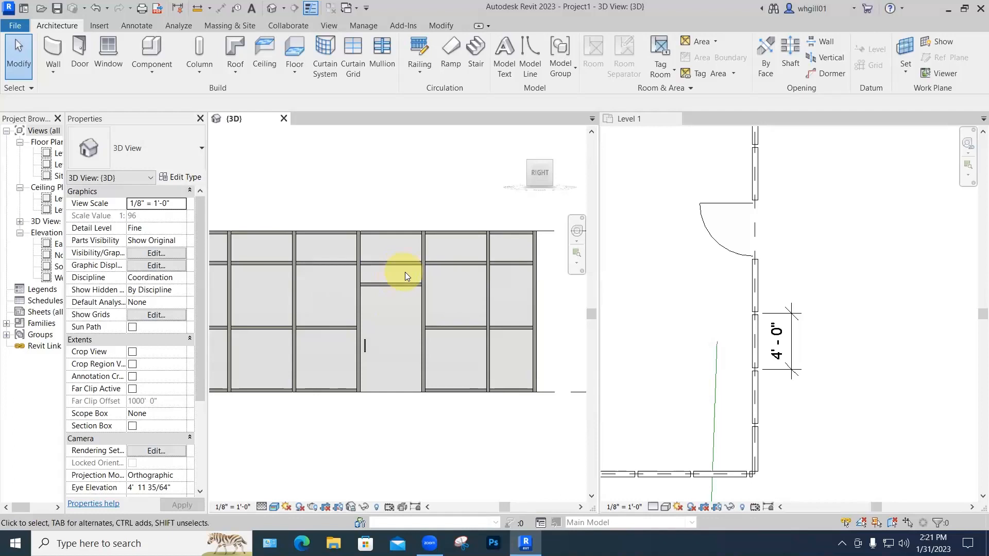
- Unpin the short glazed panel directly above the door, change its type to System Panel Solid, and deselect it
key(Tab)
key(Tab)
key(Tab)
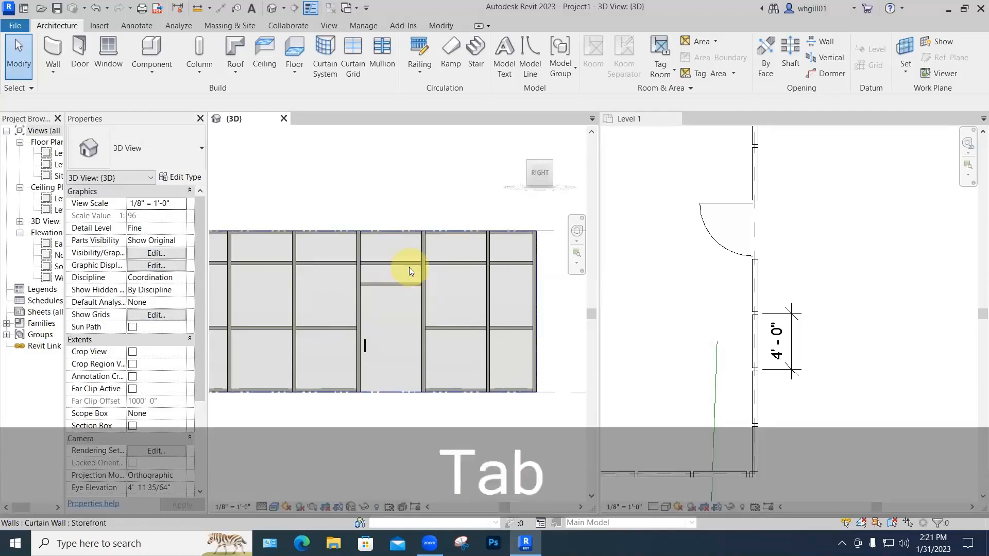
key(Tab)
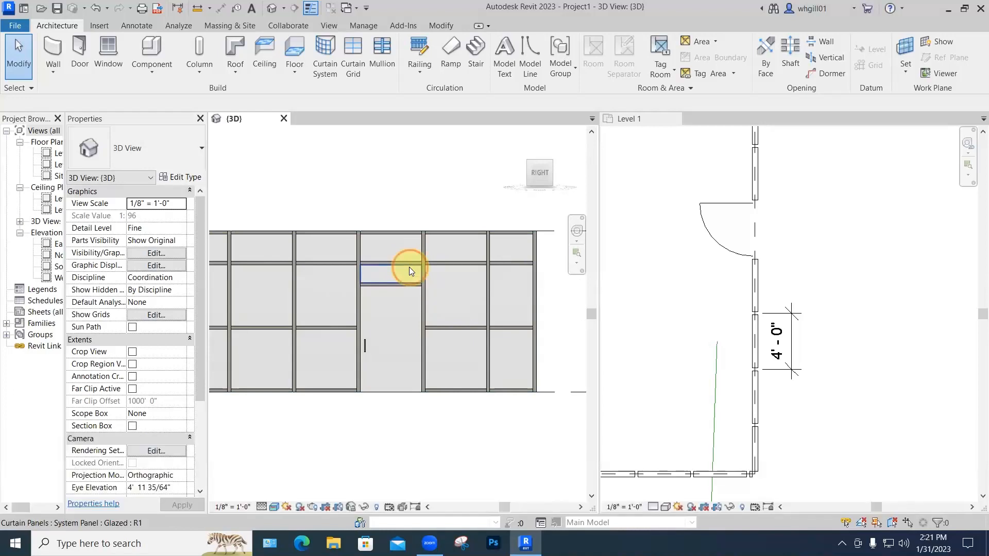
click(409, 267)
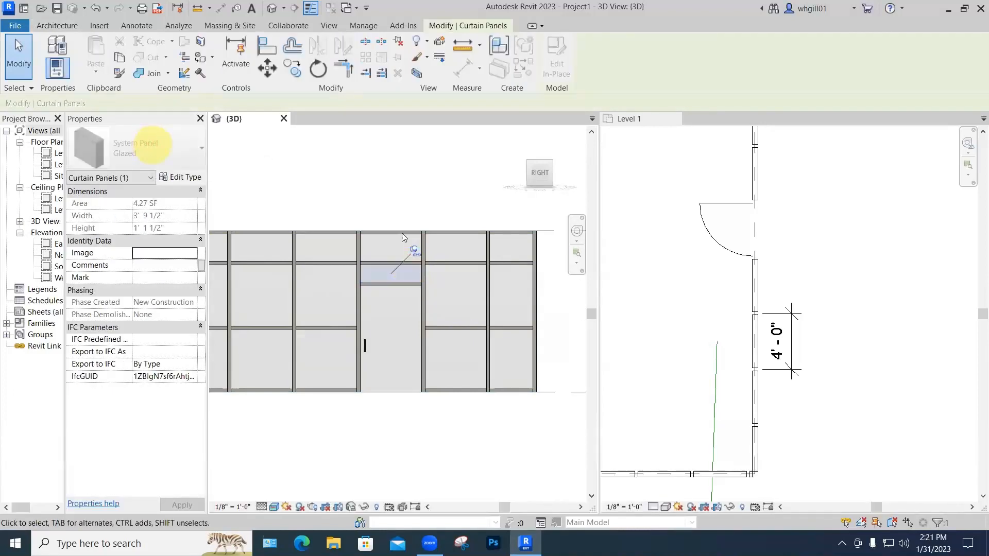
click(415, 250)
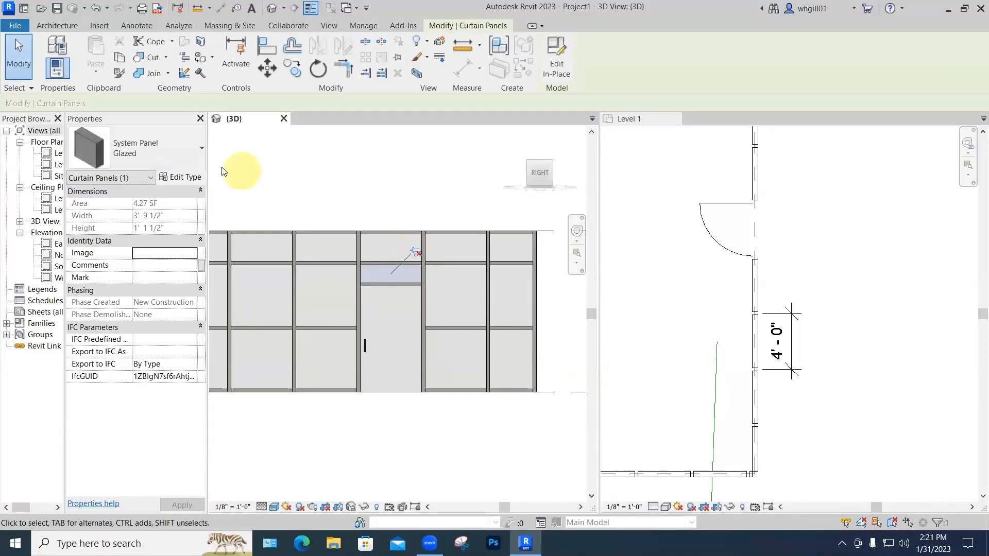
click(160, 160)
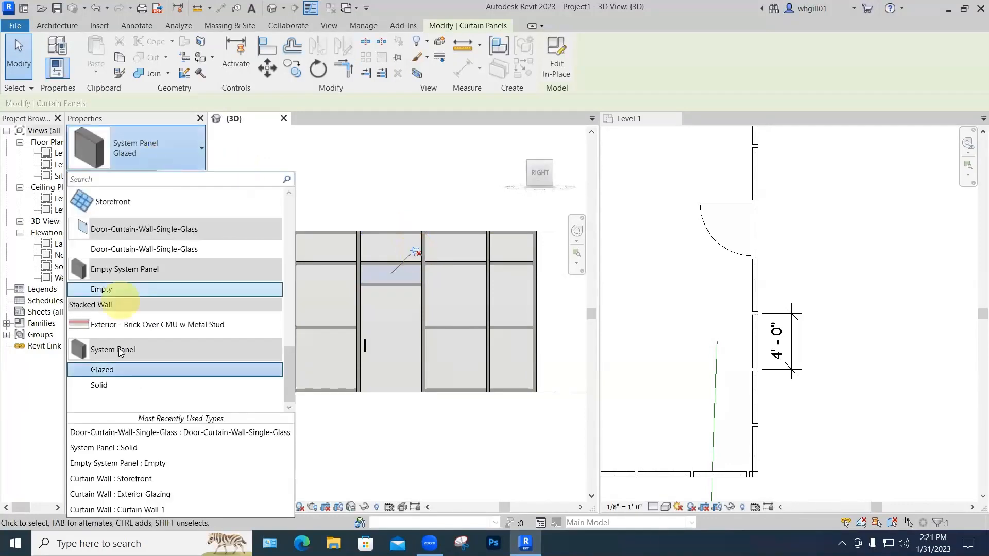
click(125, 366)
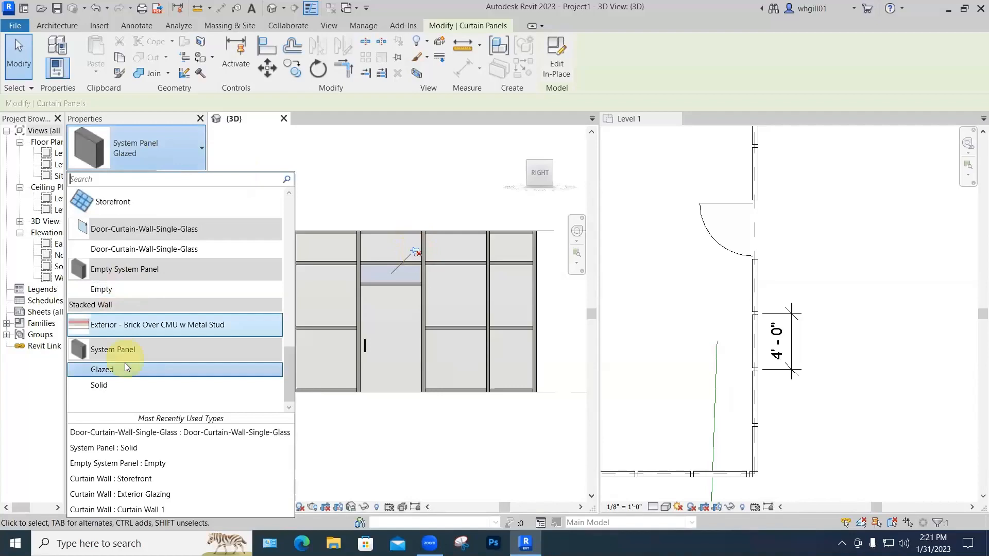
click(99, 385)
click(333, 443)
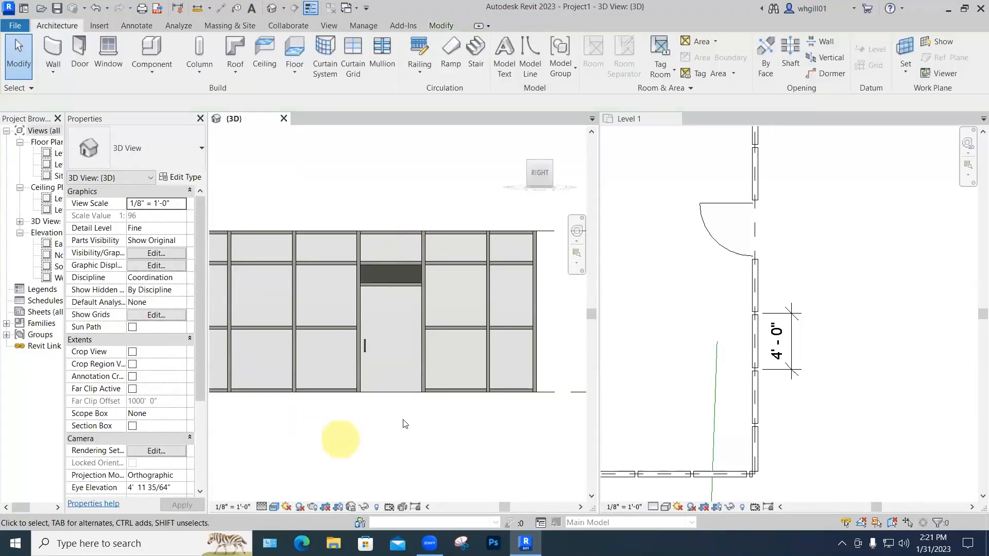
scroll(475, 417, down, 3)
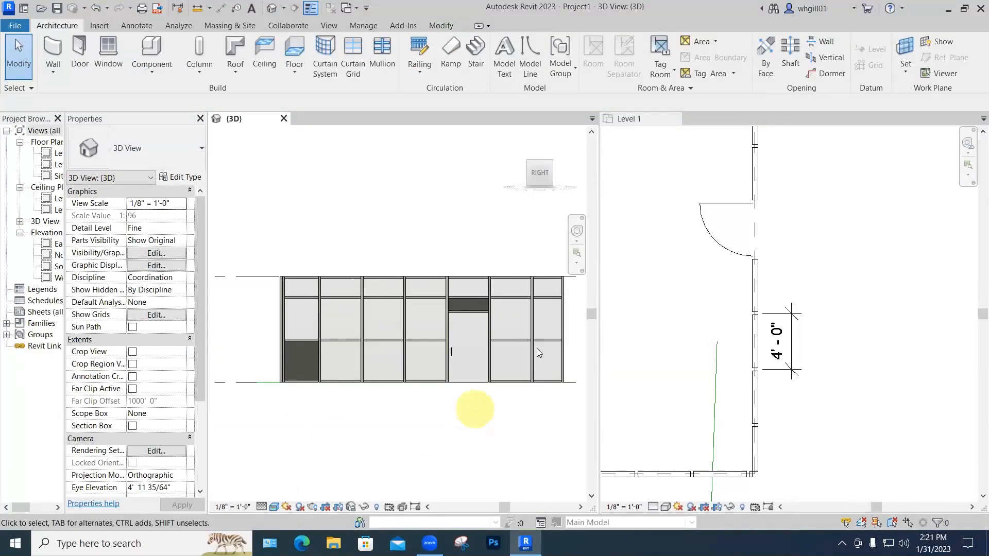
- Edit the Storefront wall's profile and sketch a diagonal line about 4'-6" long at about 40° across its upper corner nearest the door
right_click(544, 288)
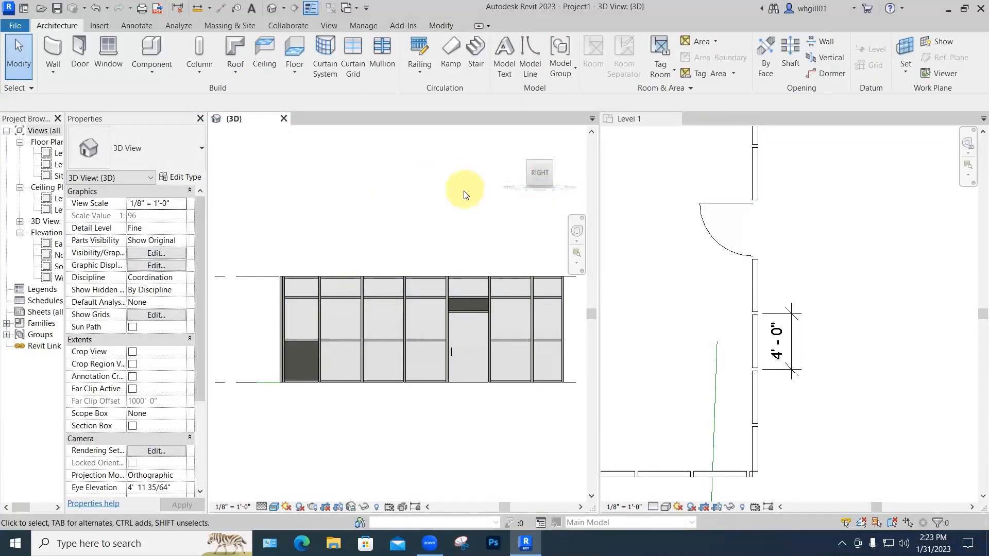
click(464, 277)
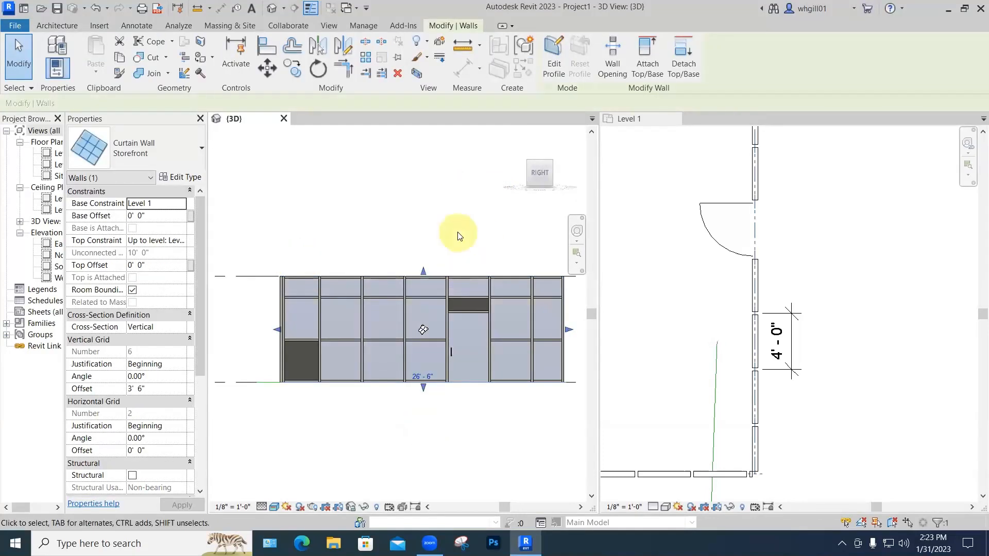
click(554, 72)
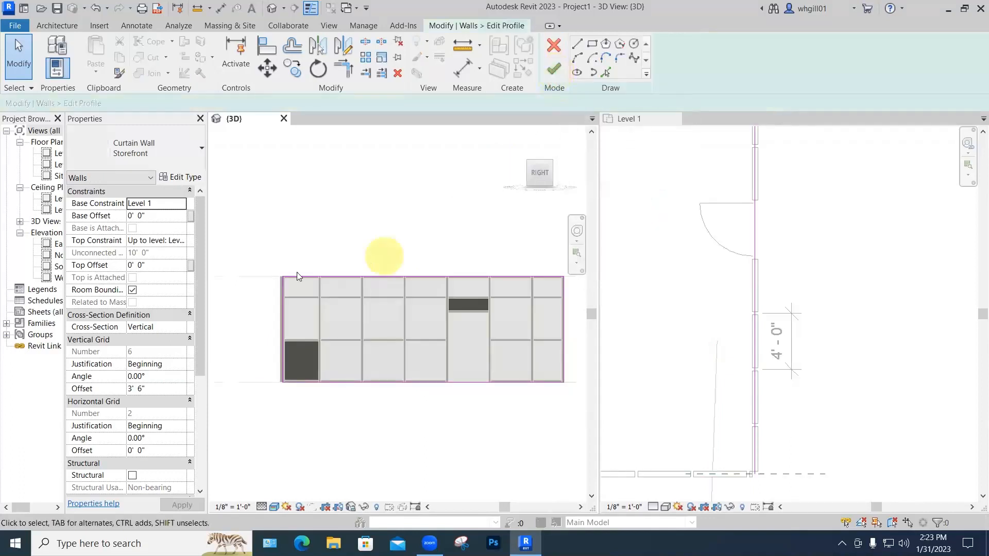
click(577, 43)
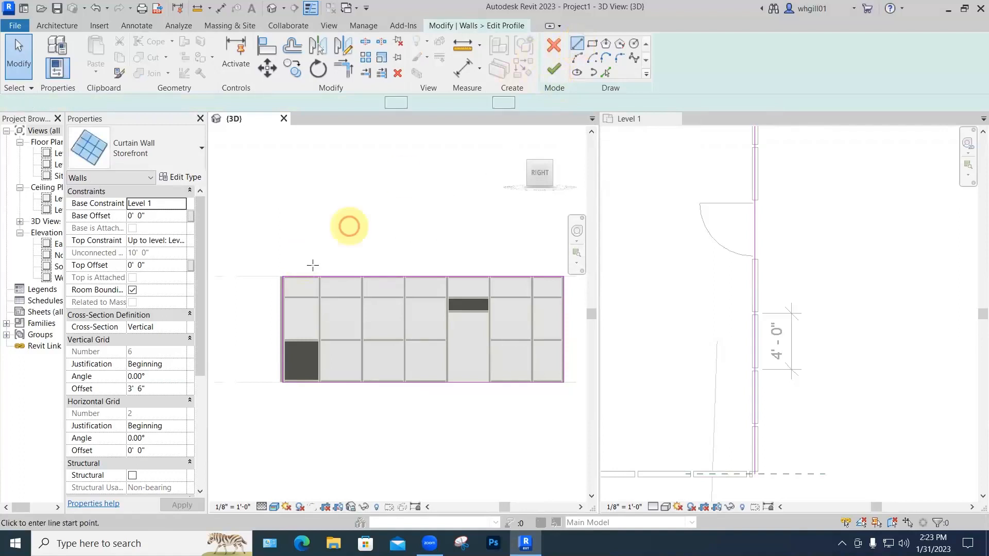
click(282, 357)
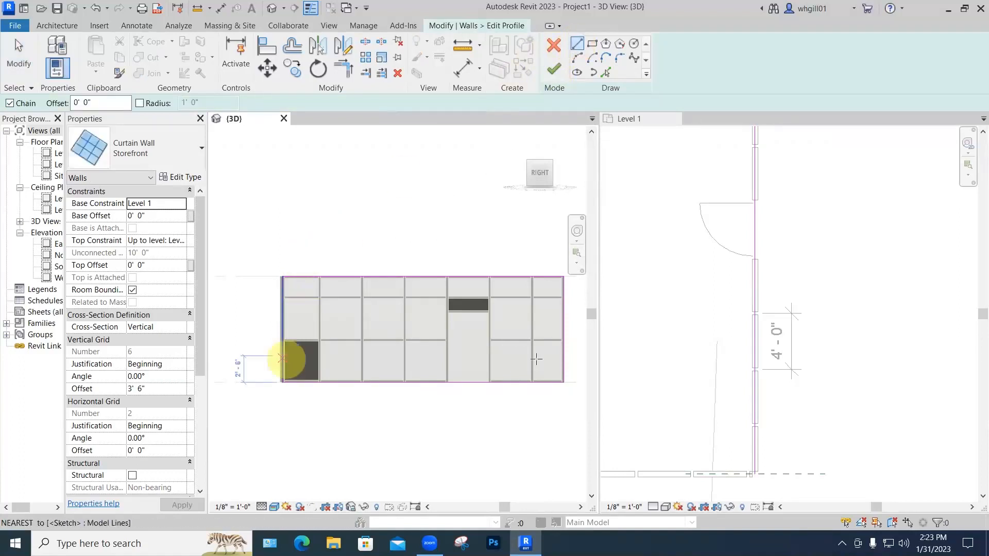
click(562, 311)
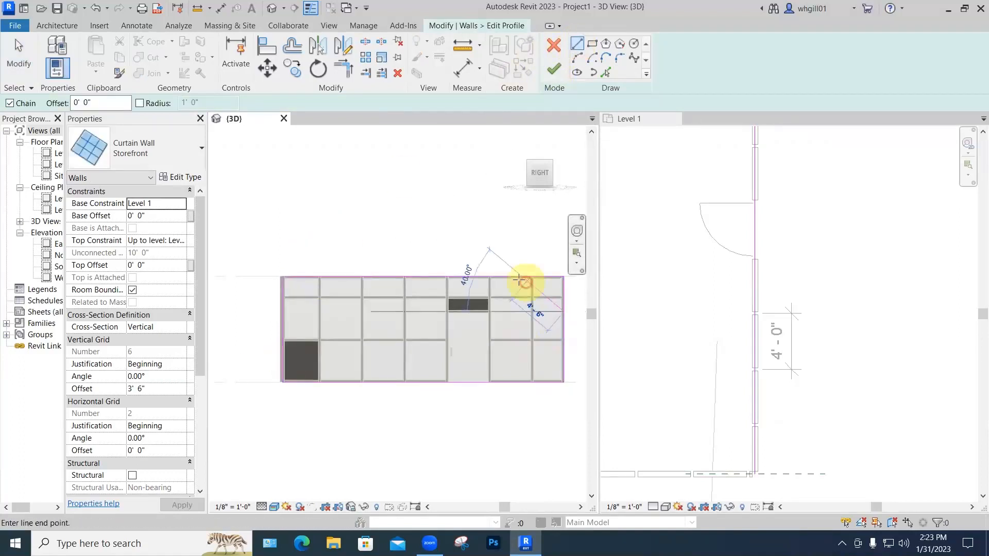
click(520, 277)
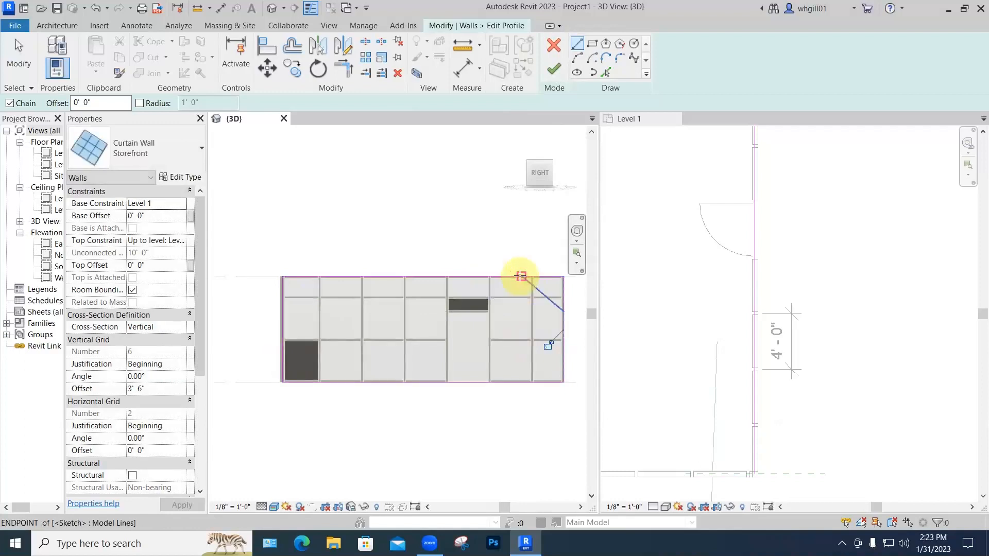
key(Escape)
key(Escape)
- Trim the profile's top edge and end edge to the diagonal line to form a closed clipped-corner outline
scroll(523, 281, up, 2)
scroll(494, 263, up, 2)
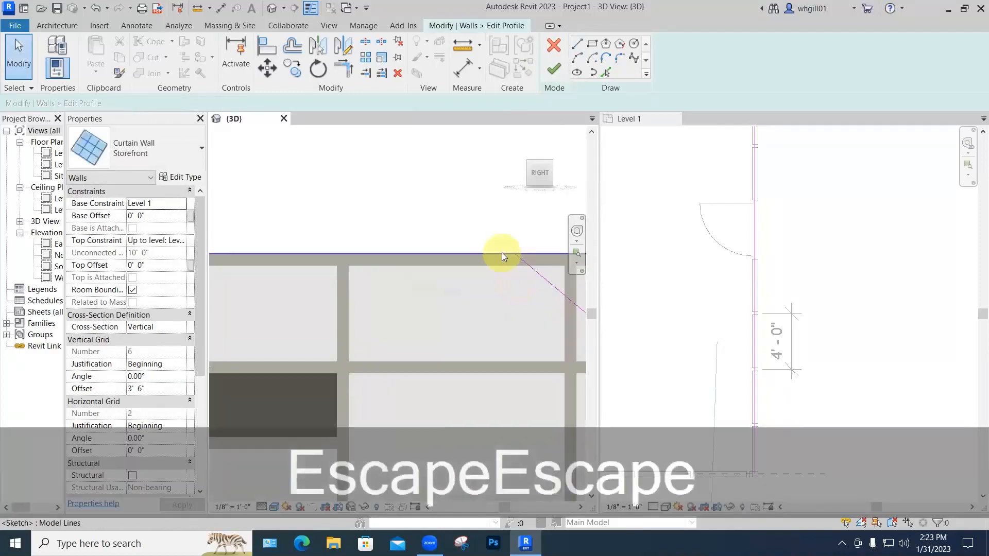
click(344, 71)
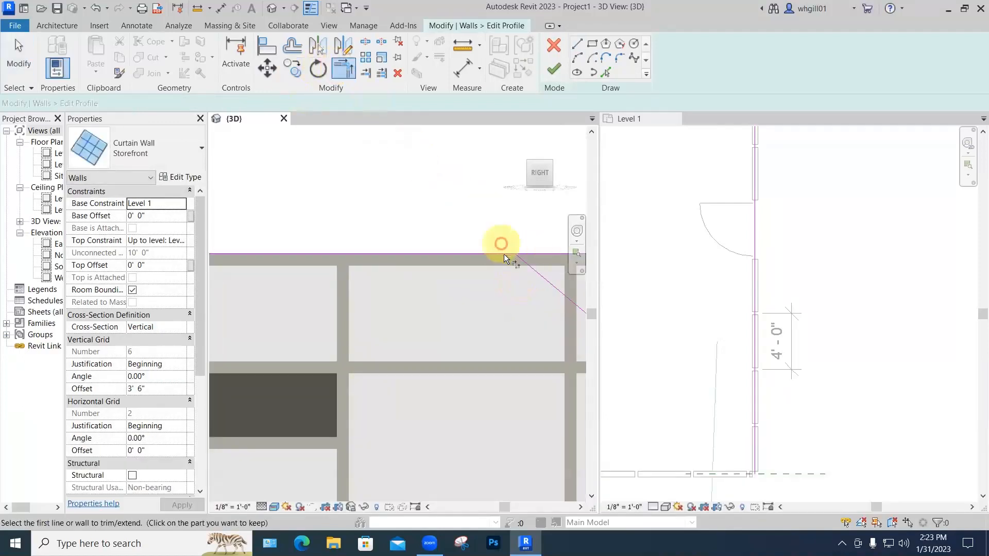
click(502, 254)
click(528, 268)
middle_drag(522, 324, 369, 248)
middle_drag(458, 328, 356, 228)
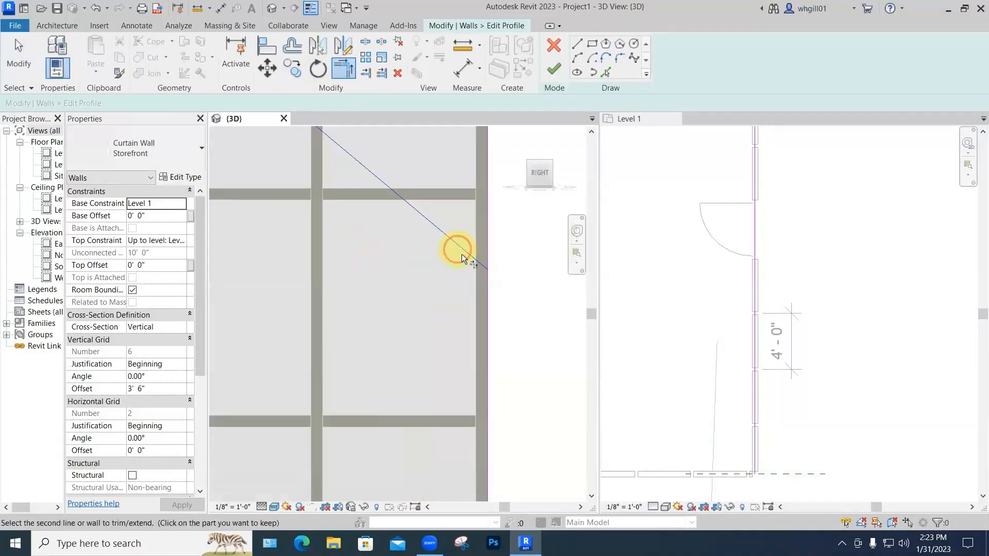
scroll(521, 282, down, 1)
scroll(522, 287, down, 1)
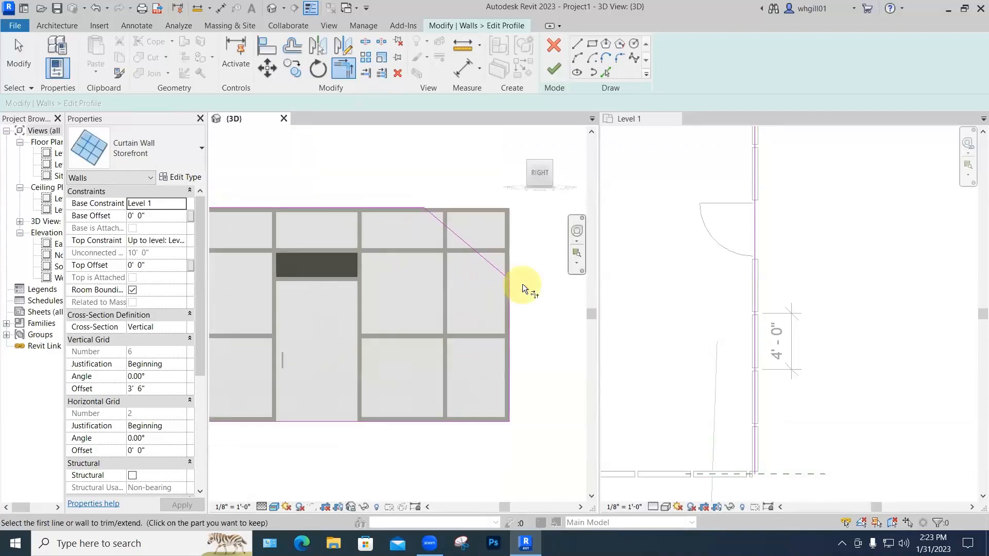
- Finish the profile edit, deleting the mullions that lost their grid, and deselect the wall
click(553, 69)
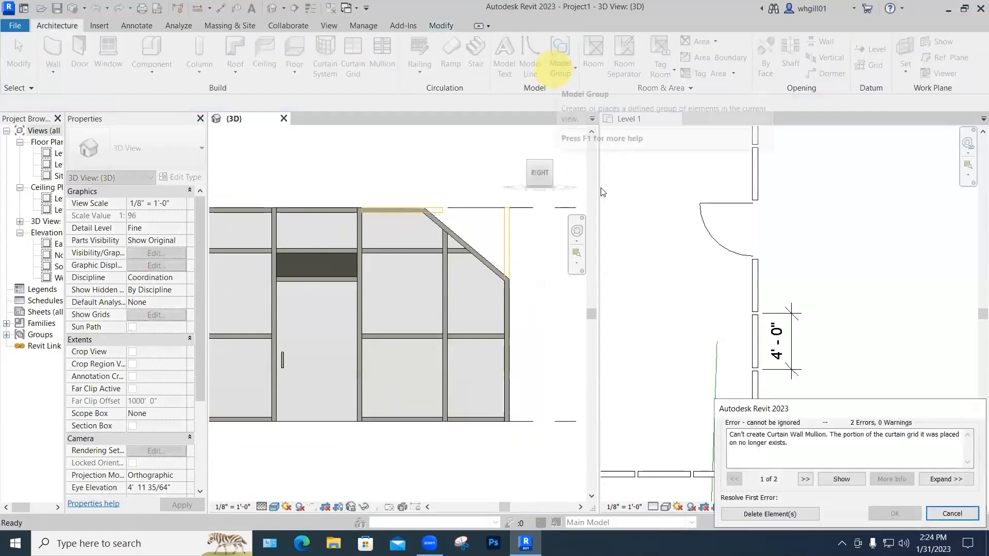
drag(819, 410, 757, 305)
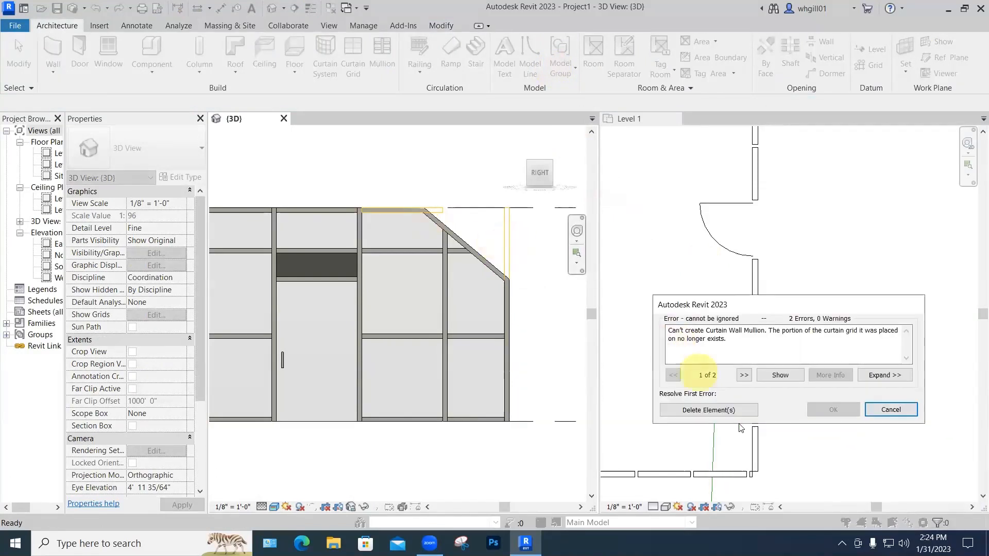
click(726, 413)
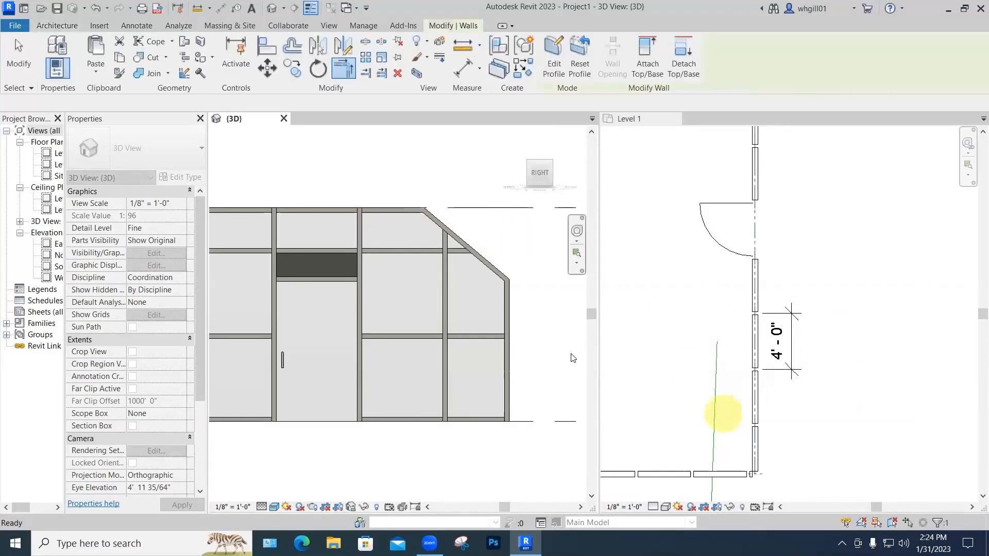
click(548, 455)
scroll(519, 431, down, 3)
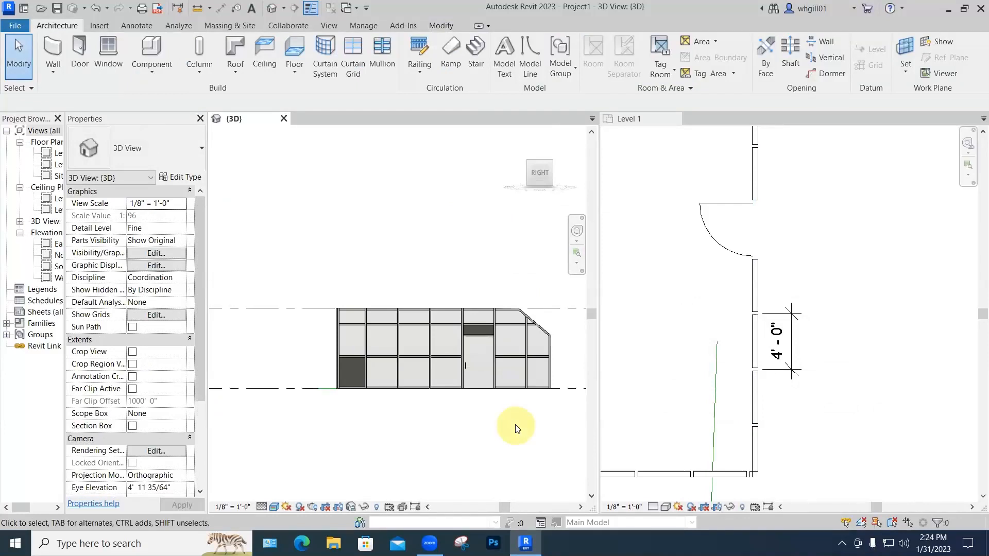
- Examine the clipped corner's angled mullions and cut panels up close, and the whole wall at an angle
scroll(546, 321, up, 6)
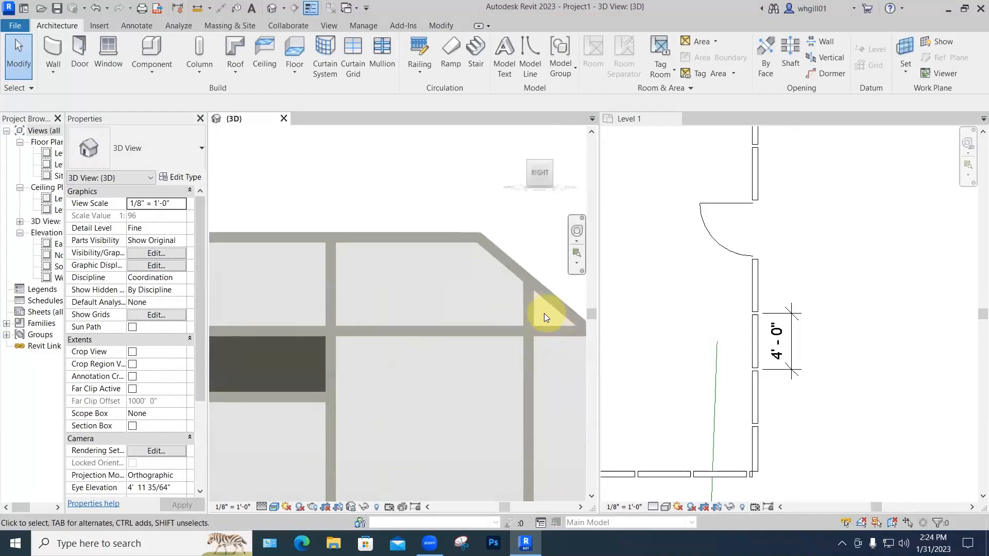
middle_drag(546, 312, 444, 315)
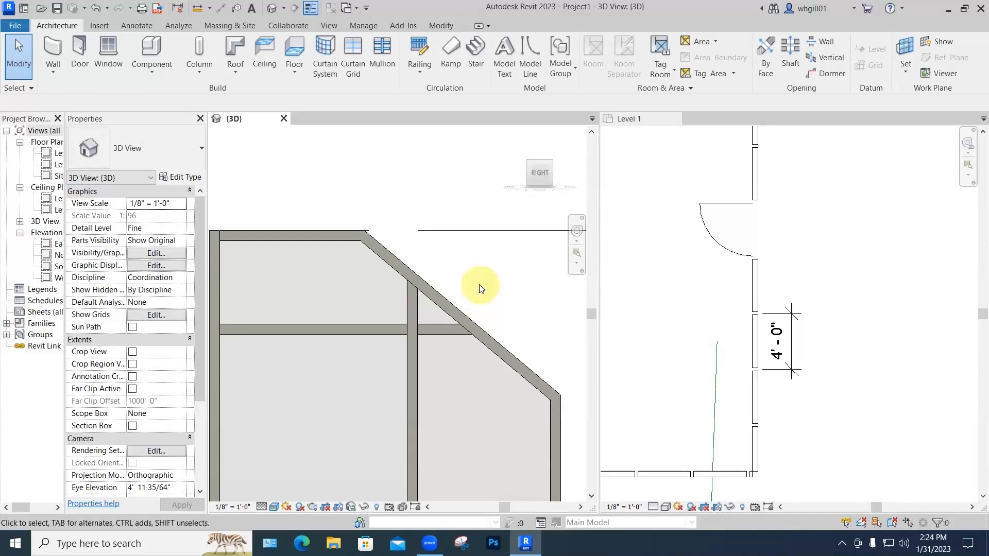
scroll(479, 287, down, 2)
scroll(495, 278, down, 2)
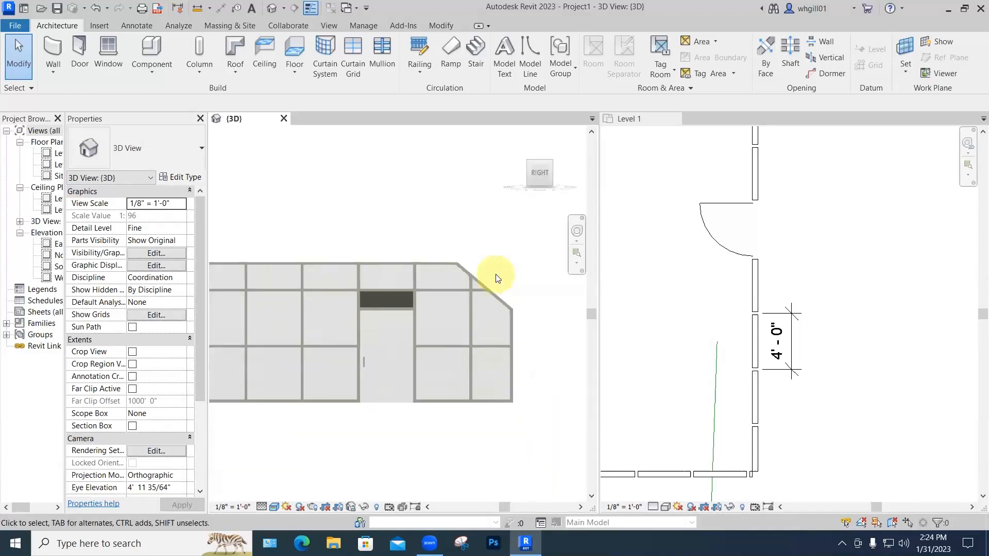
scroll(502, 278, down, 1)
middle_drag(509, 284, 548, 290)
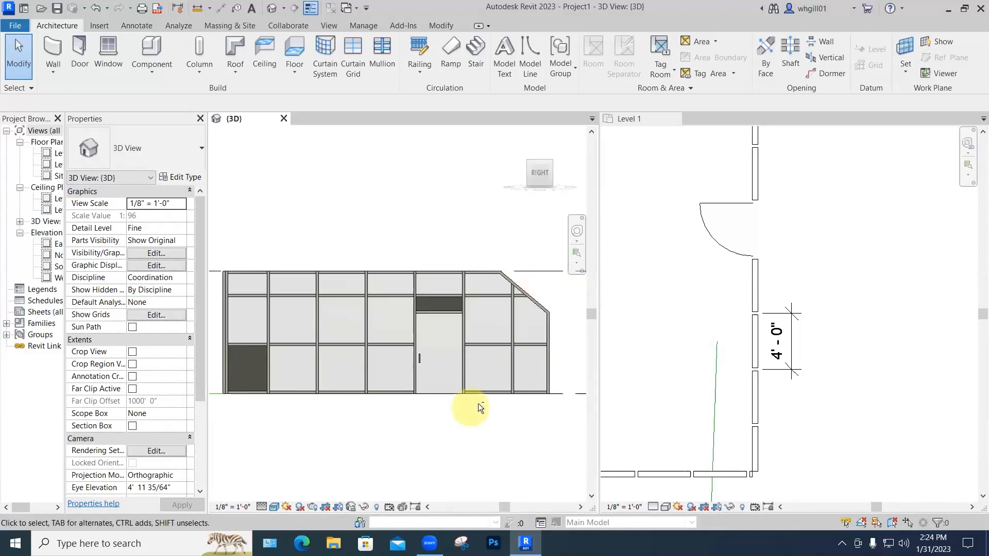
shift+middle_drag(478, 403, 446, 411)
scroll(441, 397, down, 2)
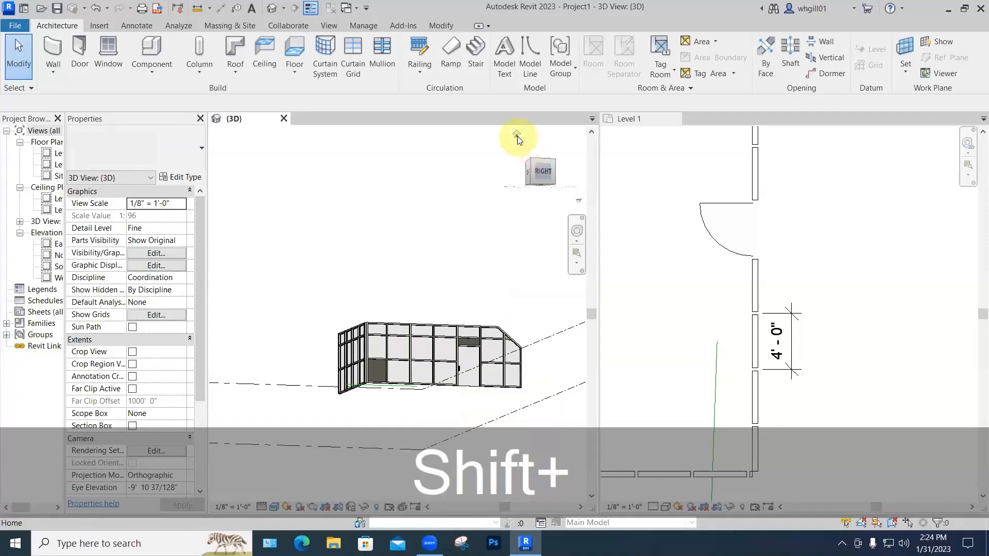
- In the Home 3D view, change the front wall's lower horizontal mullion in the bay beside the corner to 1.5" x 2.5" rectangular
click(517, 134)
scroll(435, 310, up, 10)
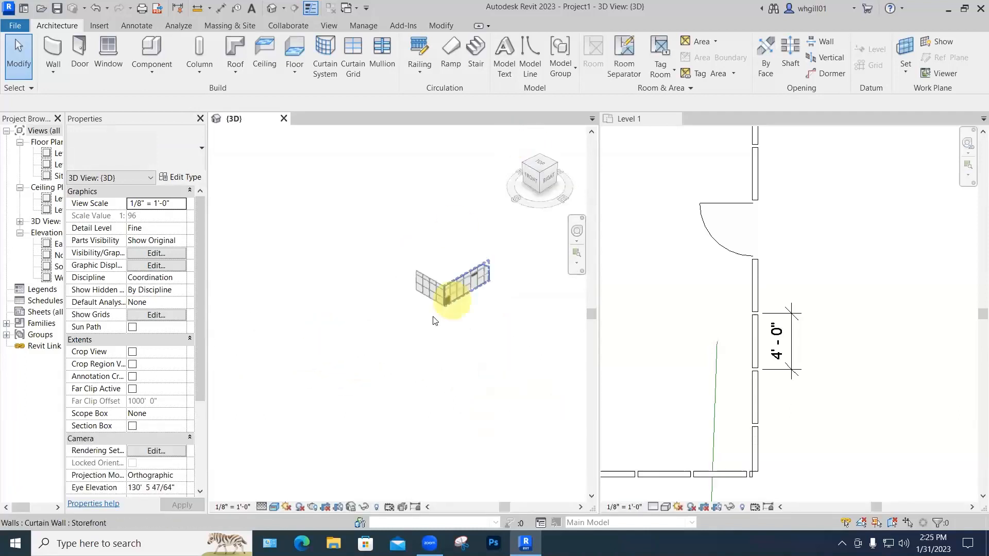
scroll(401, 363, up, 6)
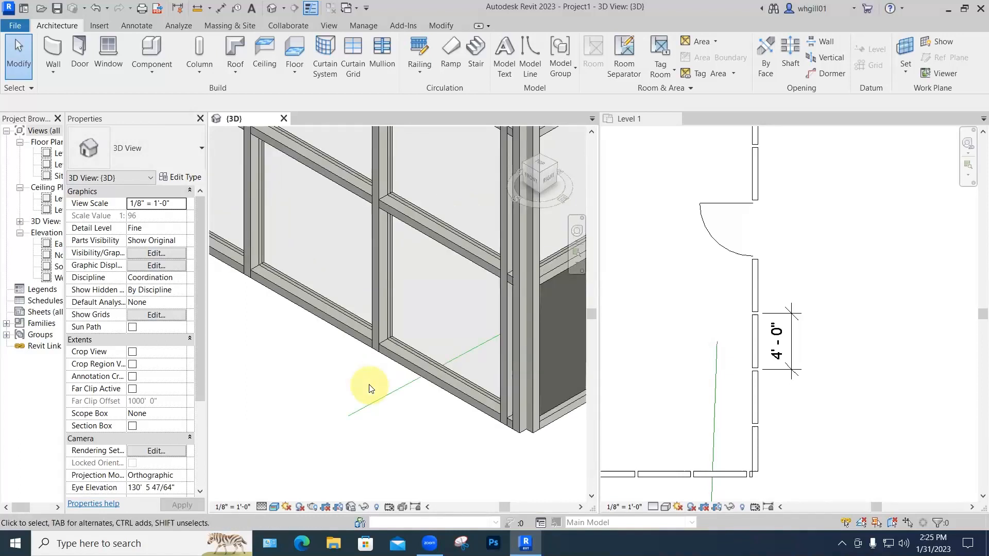
scroll(369, 388, down, 2)
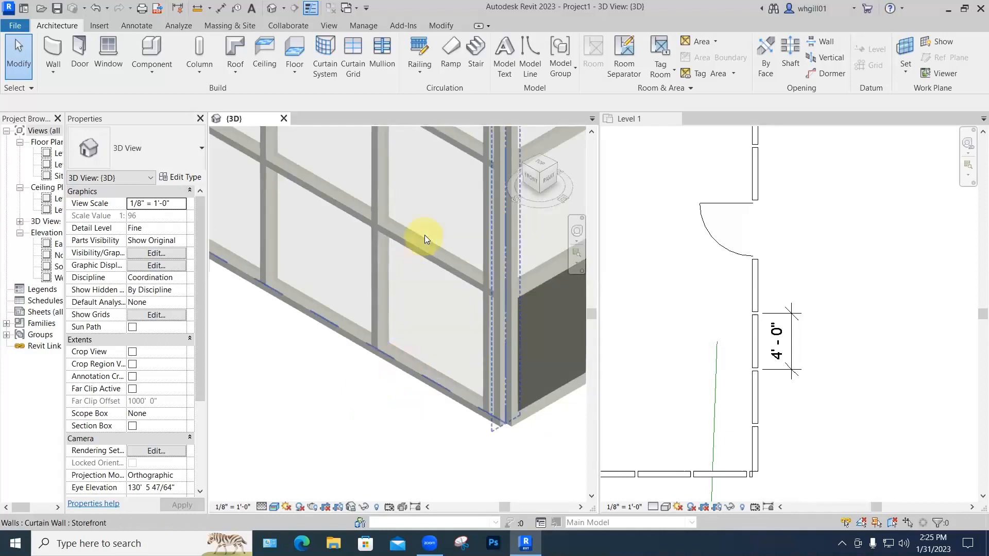
key(Tab)
key(Tab)
key(Tab)
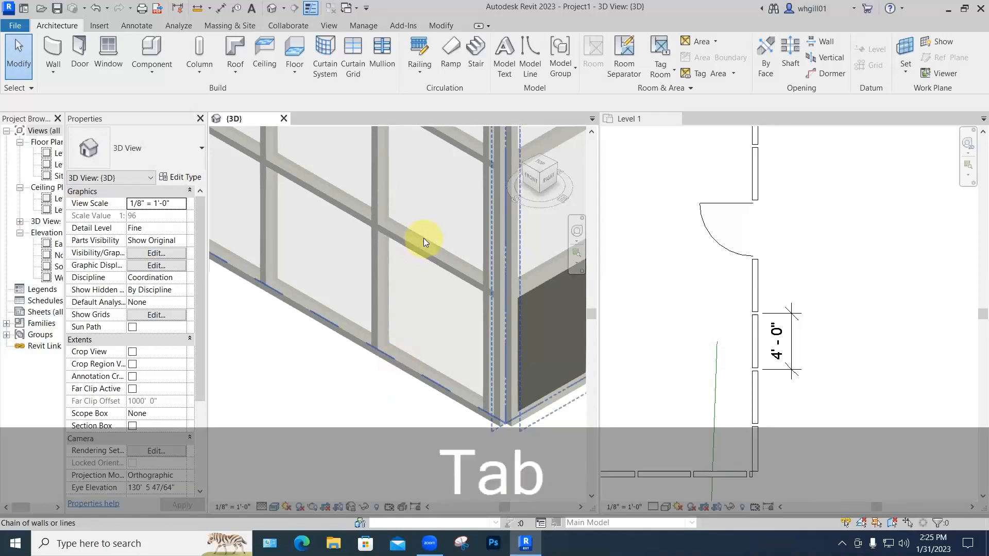
key(Tab)
click(424, 238)
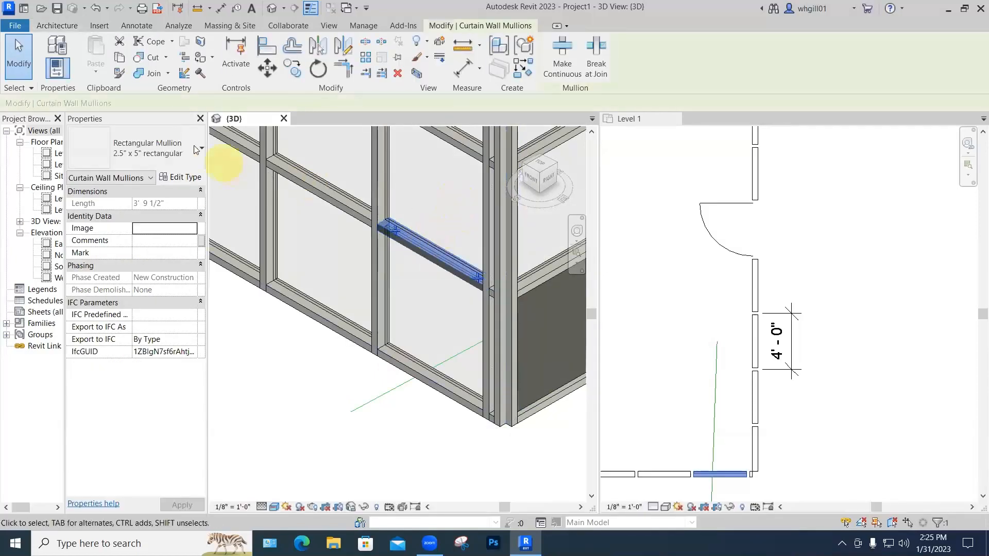
click(165, 156)
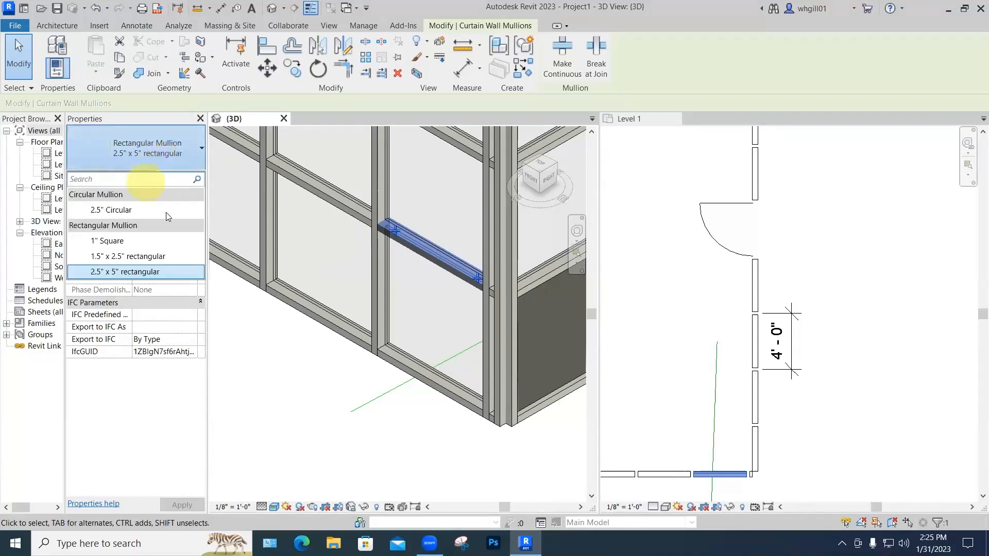
click(112, 257)
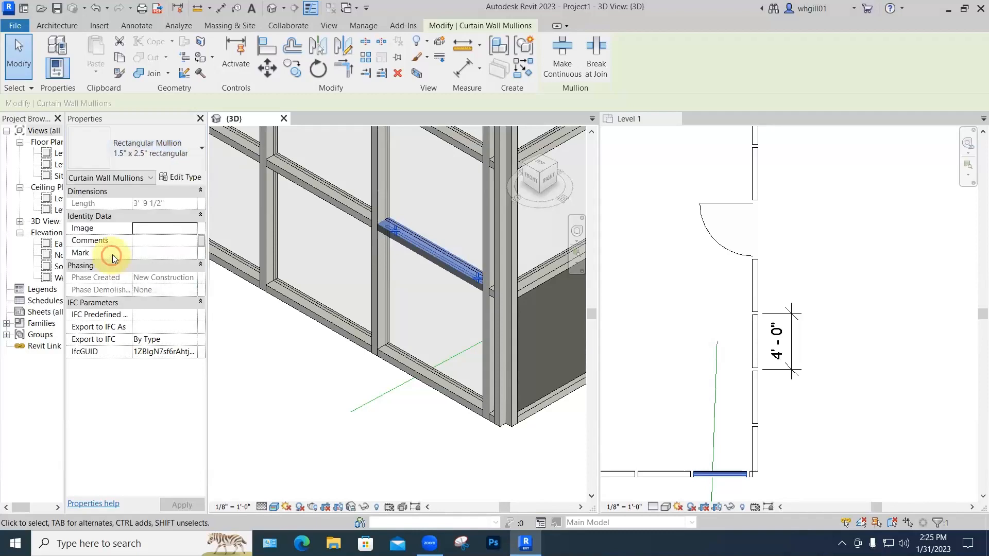
- Clear the selection and open the East elevation at the storefront door bay
click(237, 333)
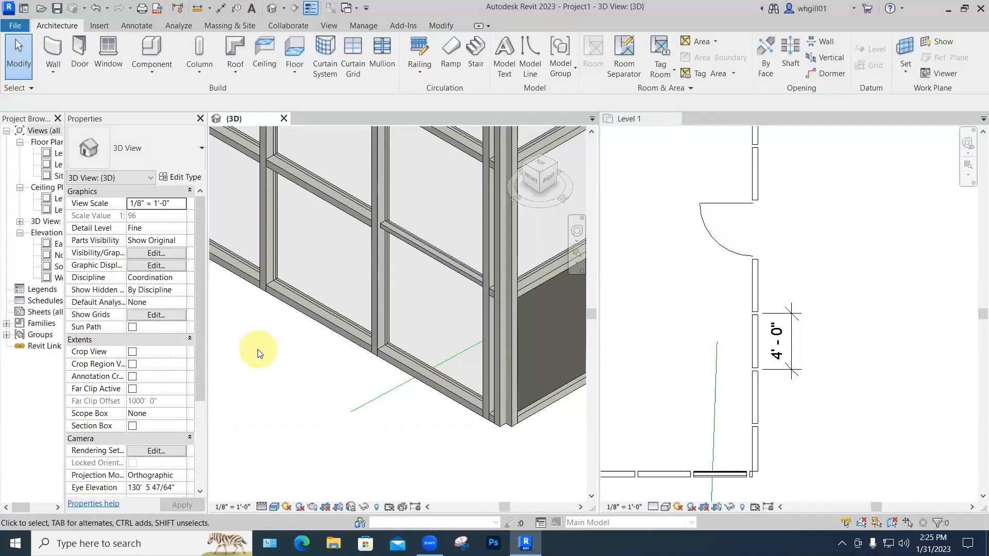
scroll(388, 345, up, 3)
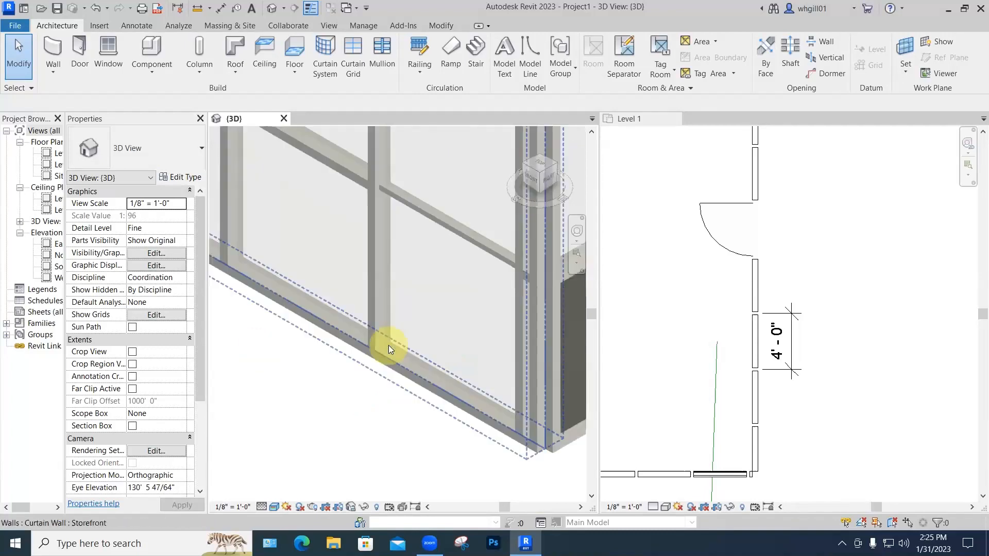
right_click(389, 345)
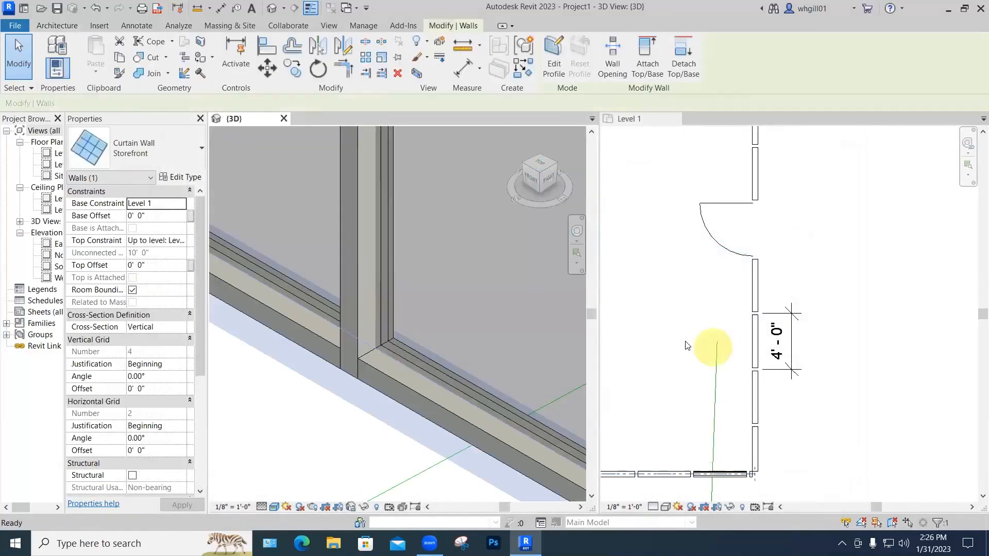
scroll(671, 359, down, 3)
middle_drag(657, 436, 690, 432)
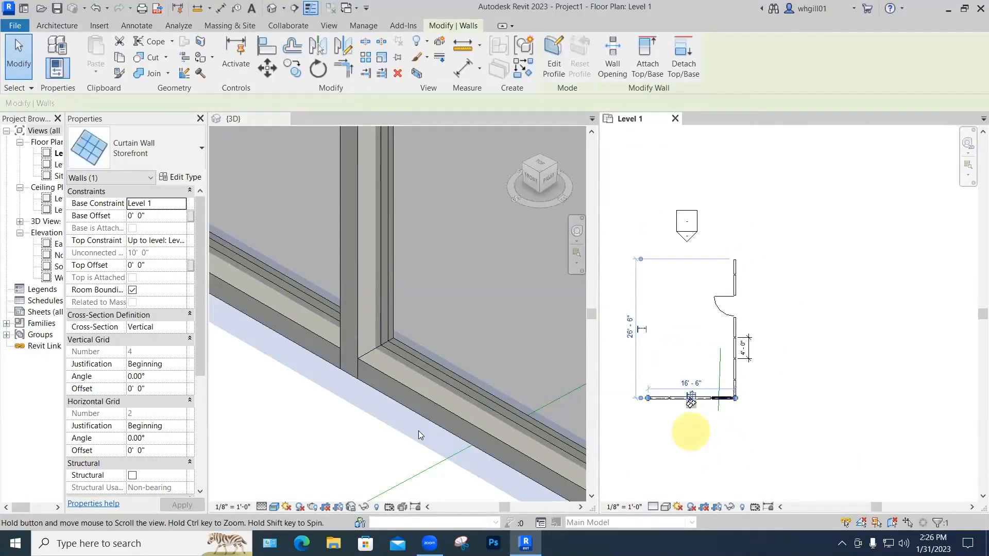
click(536, 124)
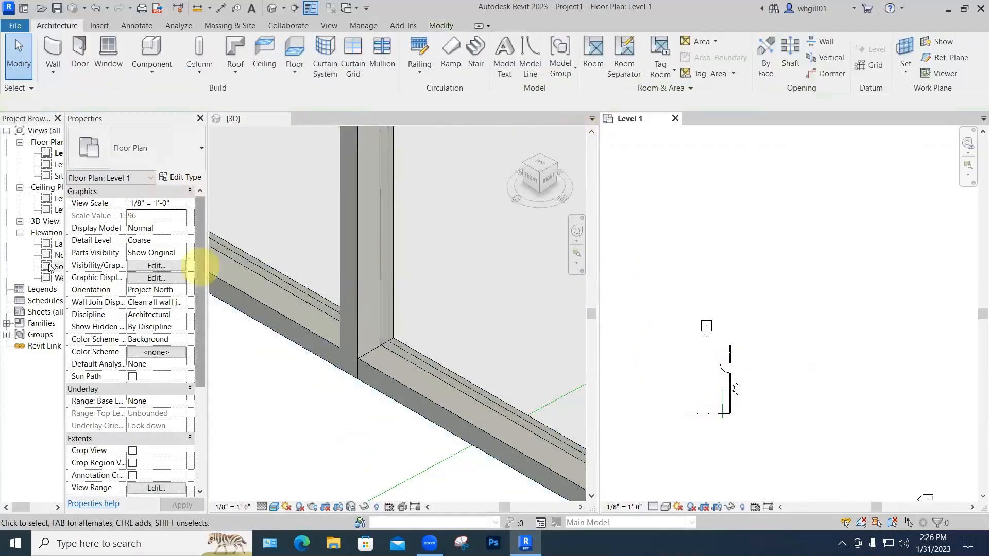
click(58, 244)
double_click(58, 244)
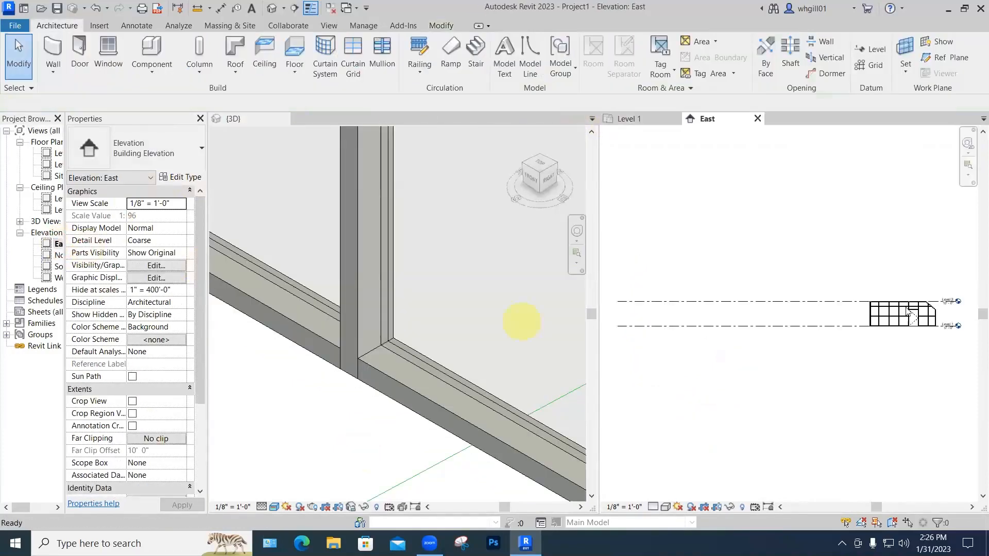
scroll(917, 330, up, 4)
scroll(845, 304, up, 3)
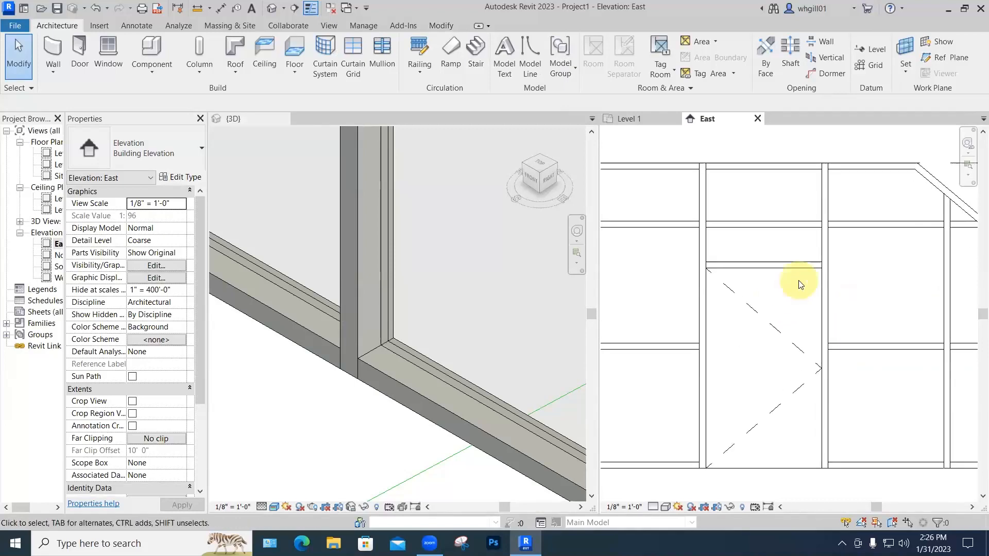
- Add an aligned dimension for the door opening's height, from the wall base to the underside of the mullion above the door
key(d)
key(i)
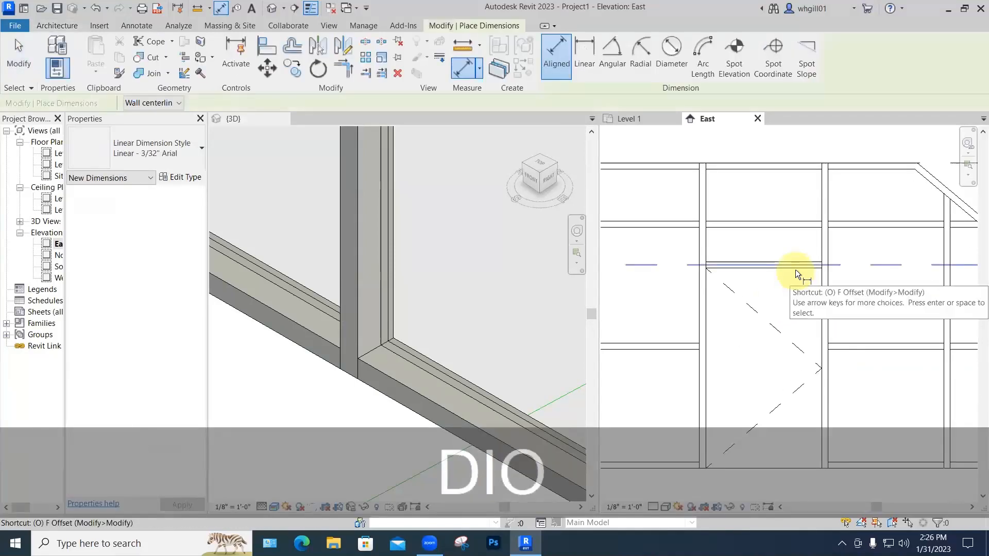
key(Tab)
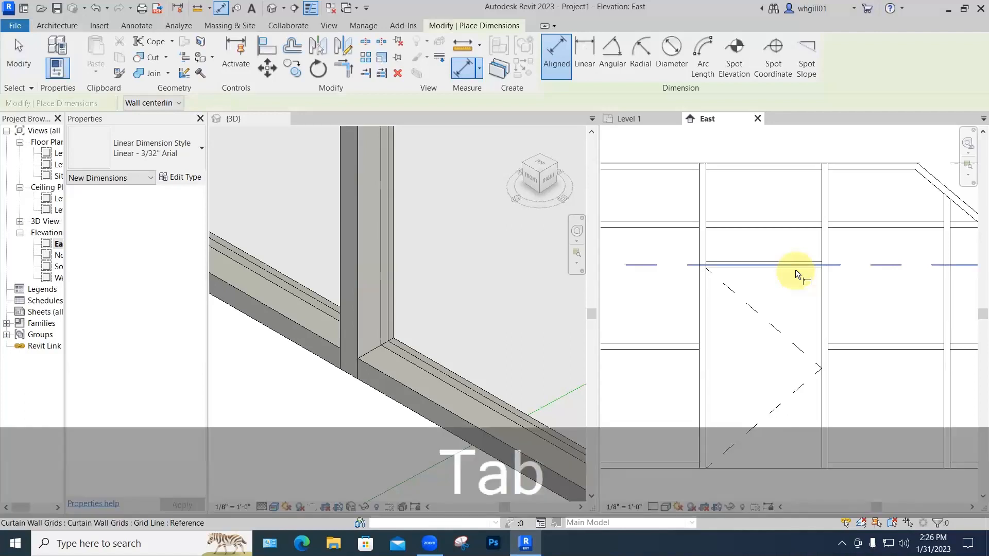
key(Tab)
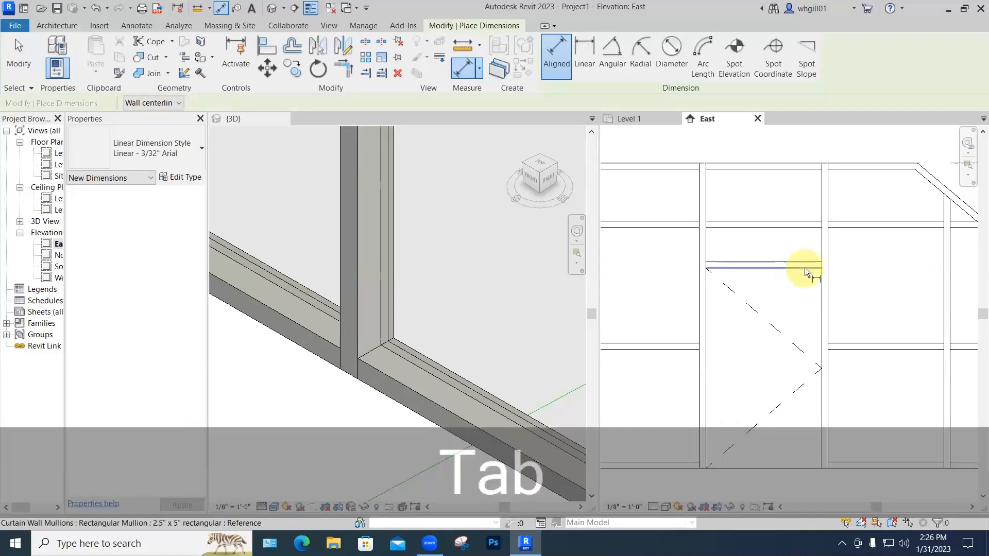
click(805, 268)
middle_drag(821, 336, 814, 269)
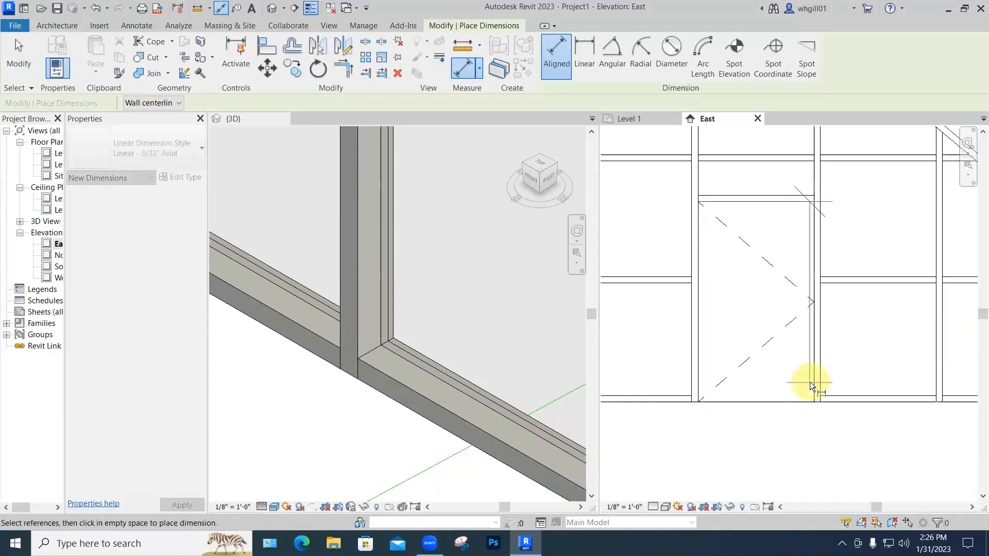
click(802, 399)
click(878, 361)
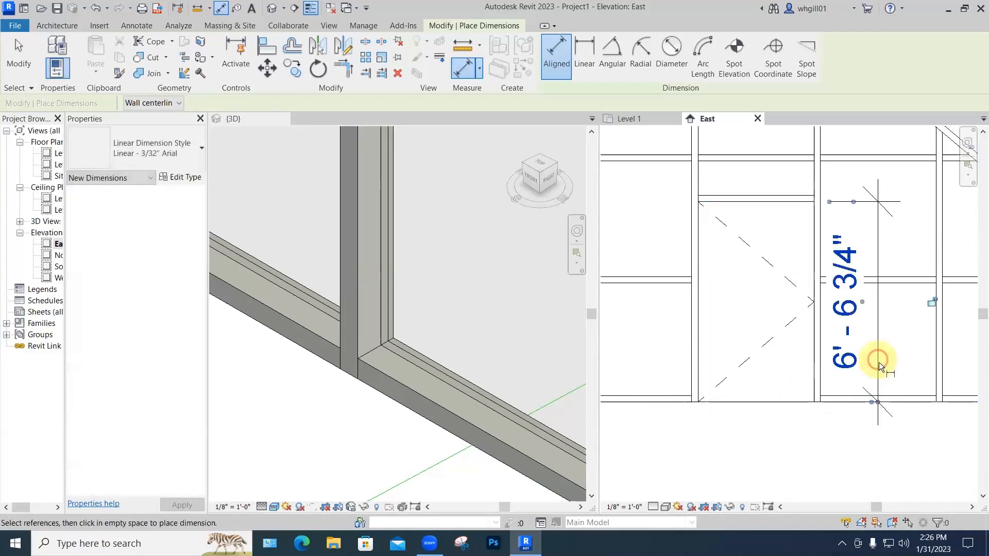
key(Escape)
key(Escape)
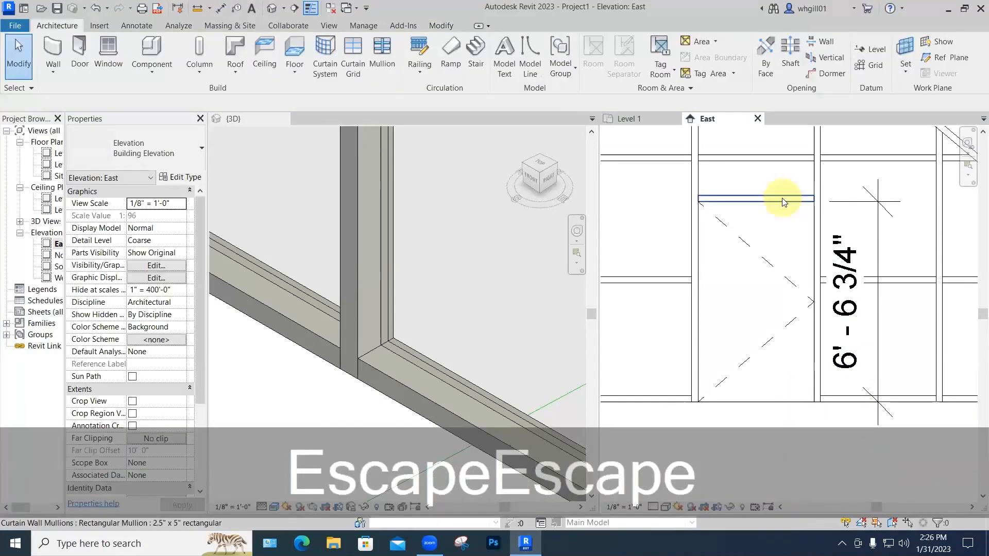
- Try to set the door opening's height dimension to 7' with the mullion above the door selected
click(783, 199)
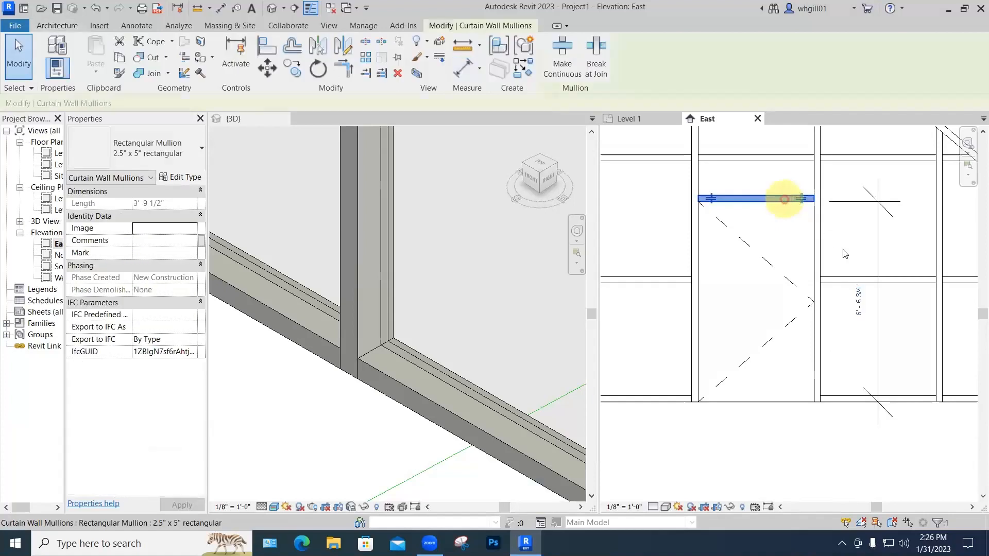
click(859, 300)
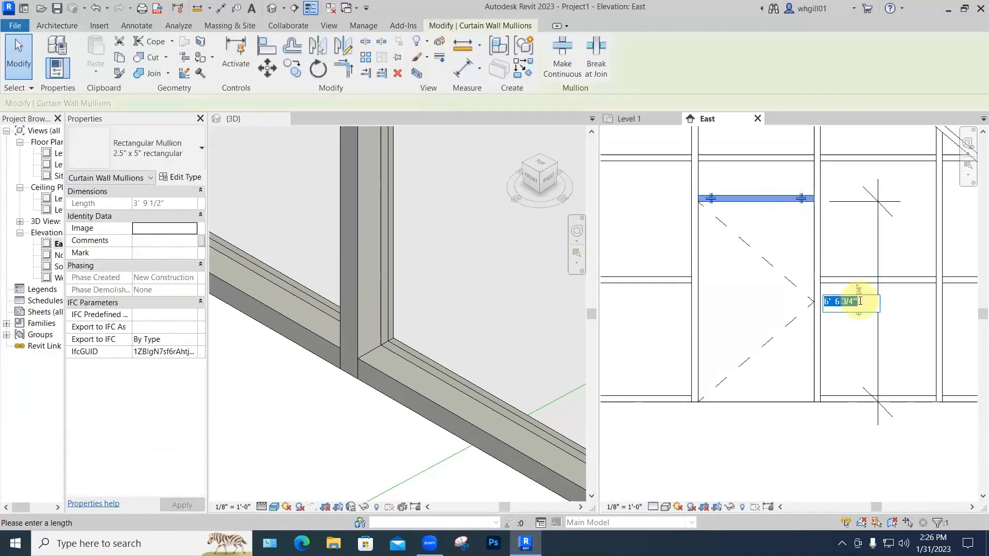
text(7')
key(Return)
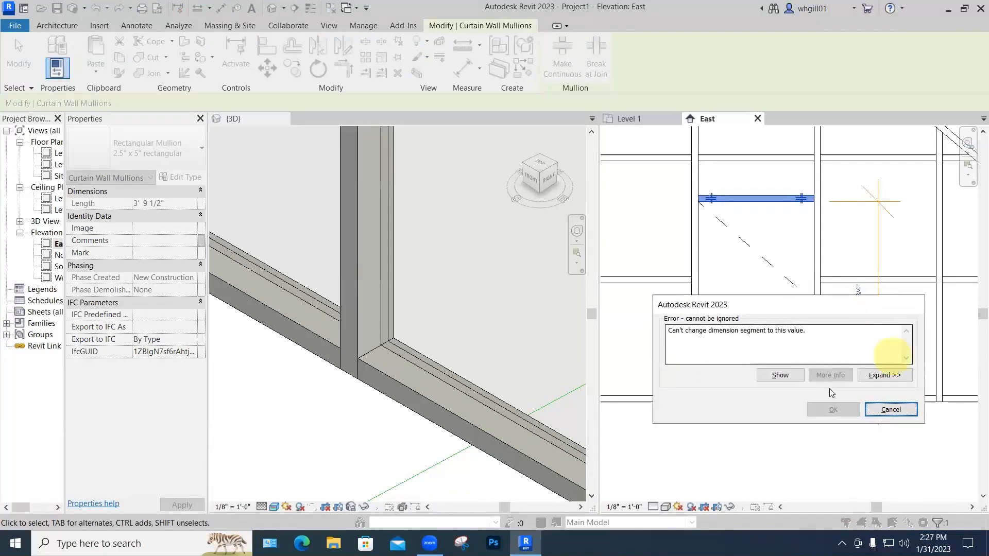
click(874, 407)
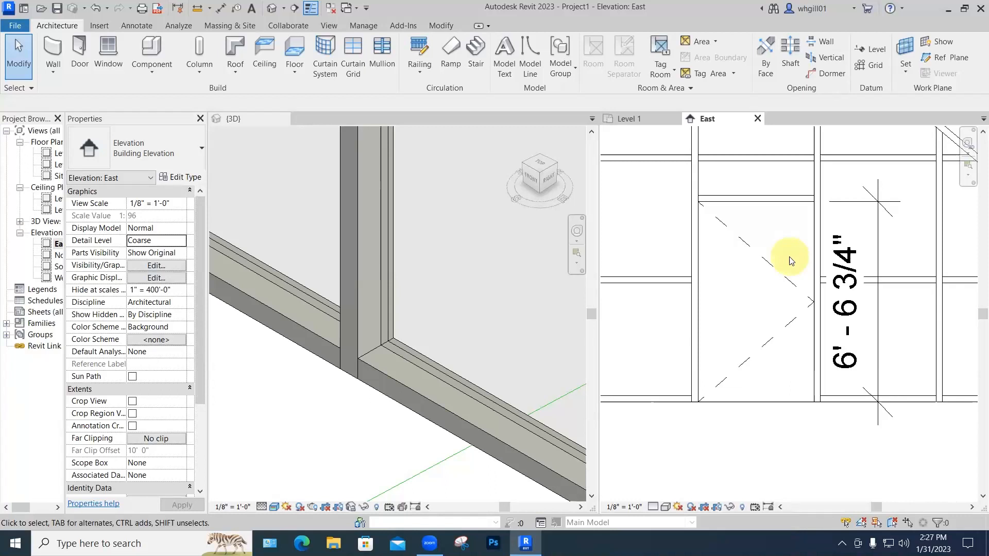
key(Escape)
key(Escape)
- Move the horizontal grid line above the door straight up by 5.25" and deselect it
scroll(775, 206, up, 1)
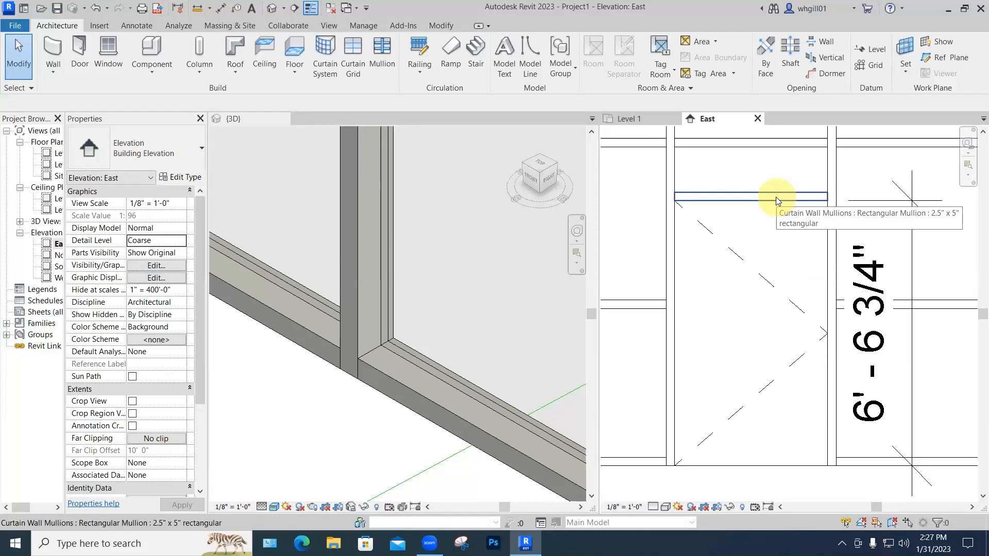
key(Tab)
key(Tab)
key(Tab)
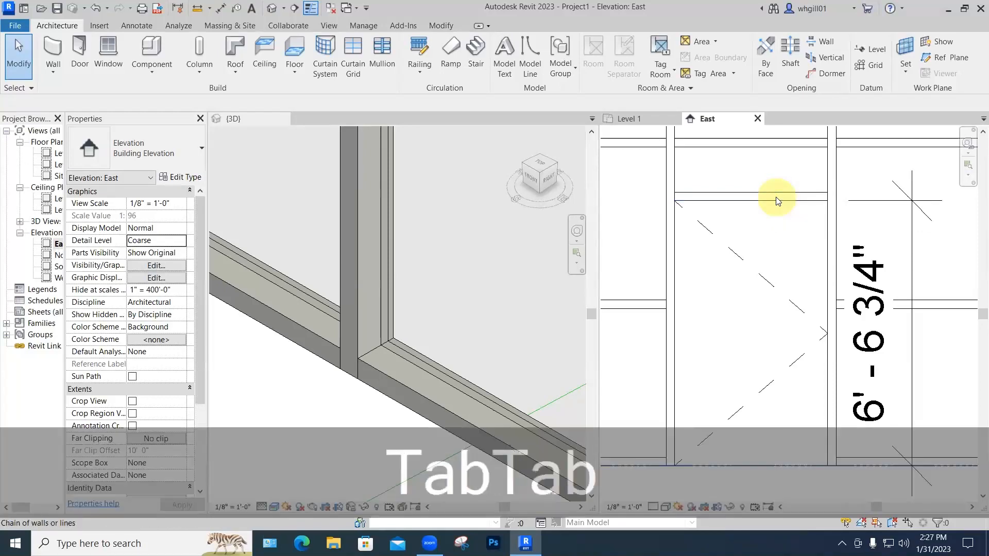
key(Tab)
click(776, 197)
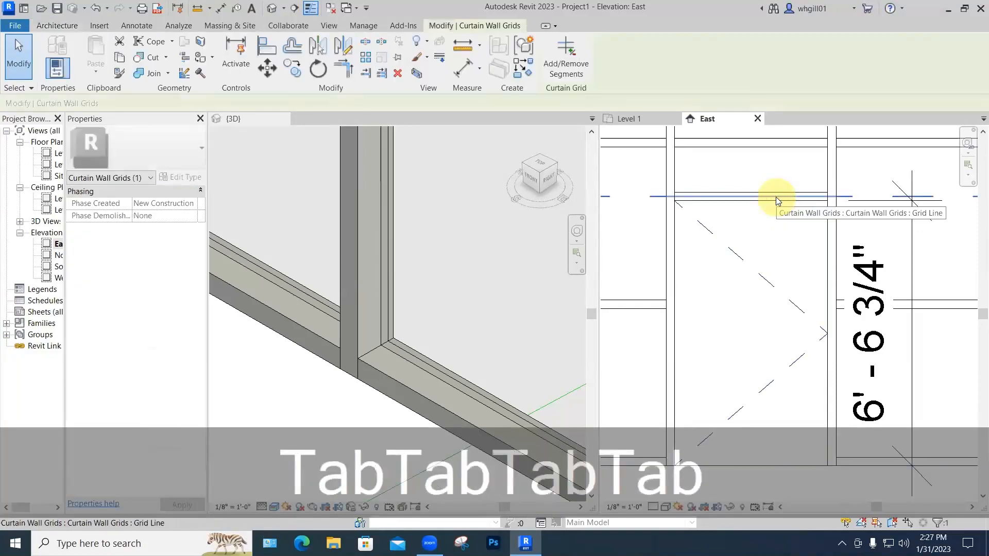
scroll(775, 197, down, 2)
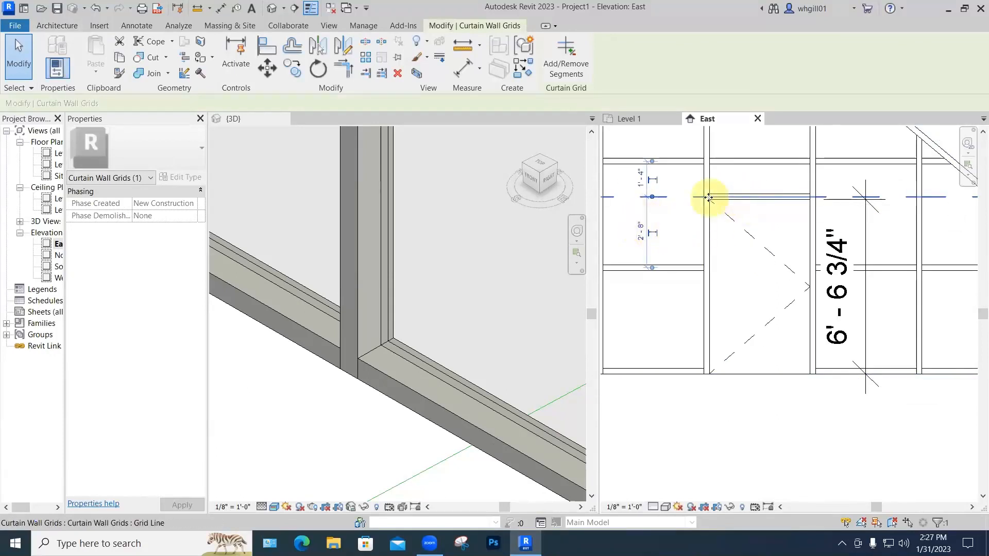
key(m)
key(v)
click(684, 212)
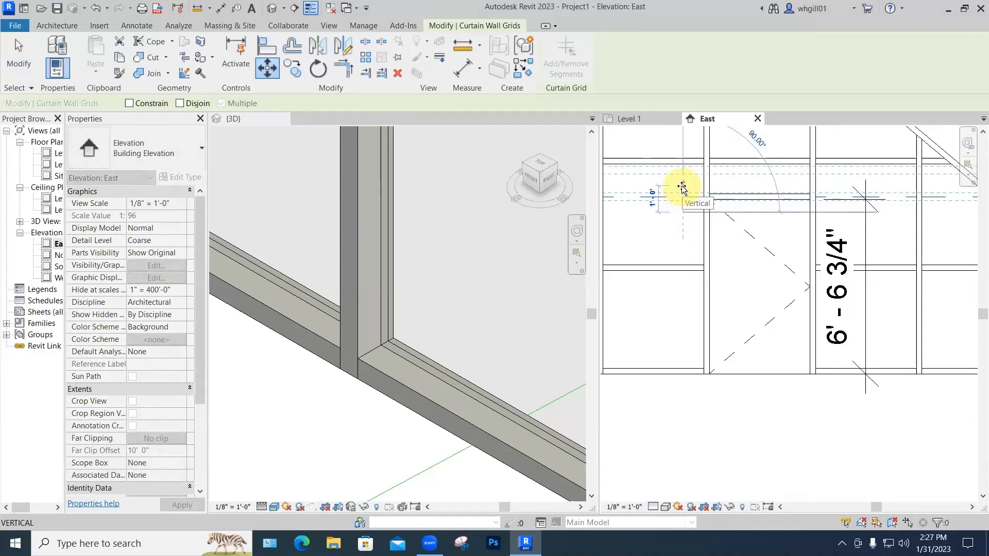
text(5.25")
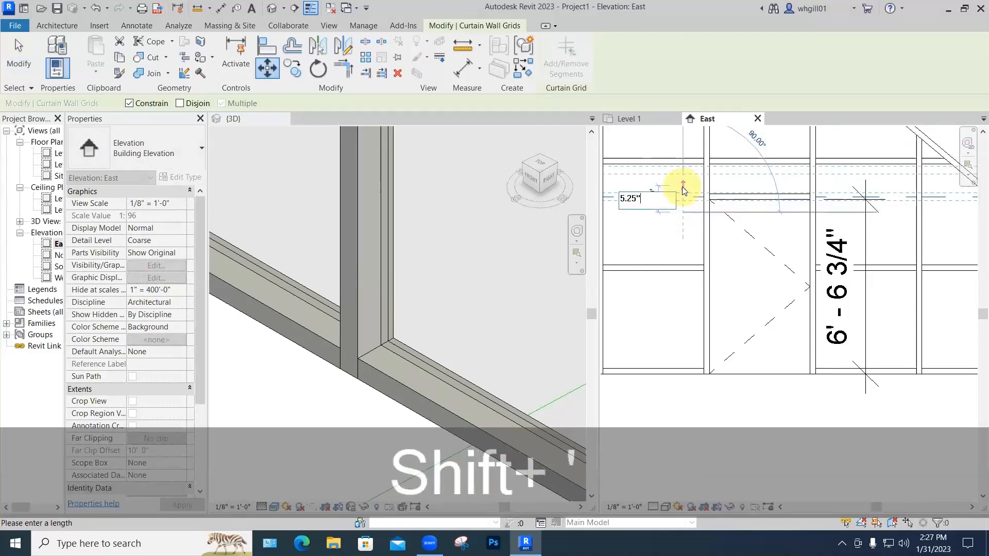
key(Return)
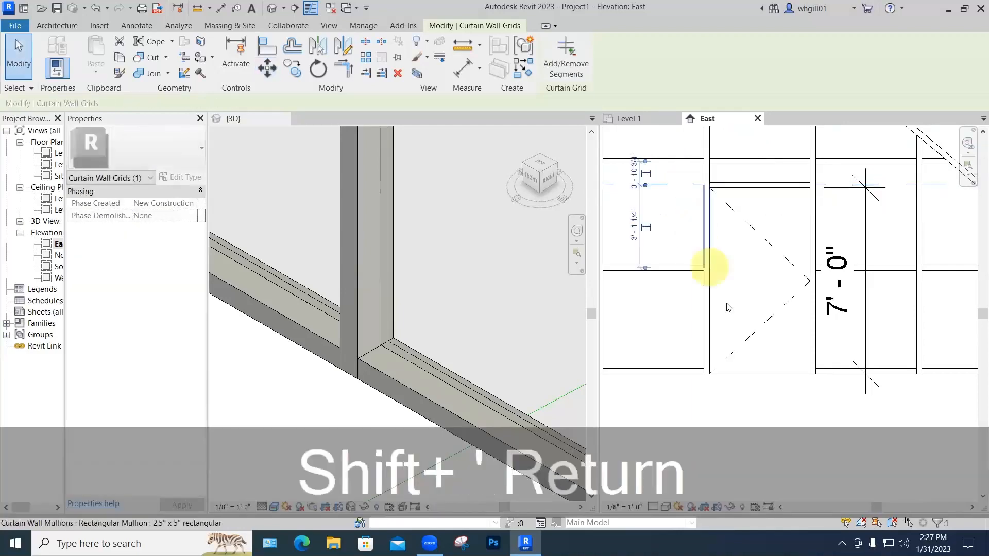
click(785, 410)
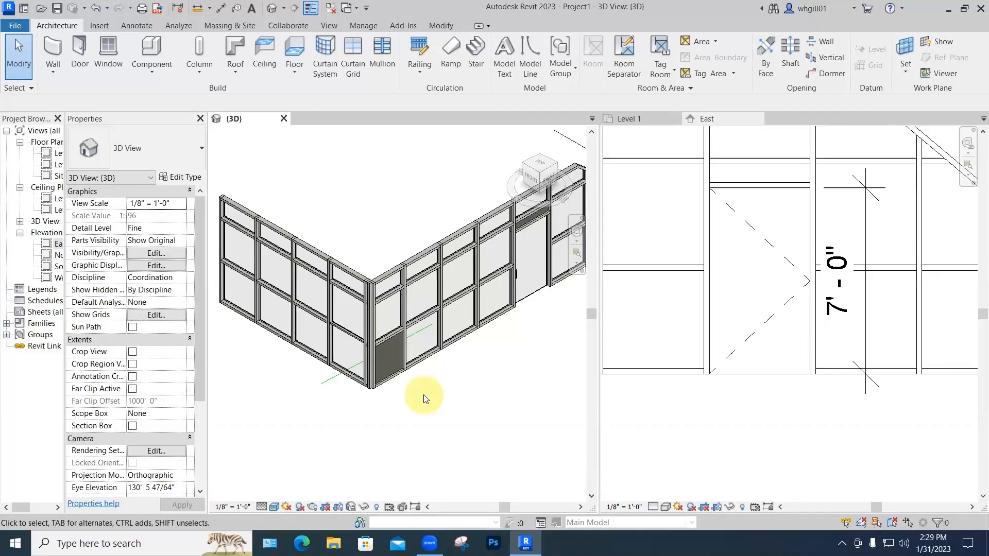
- Dimension the door opening's width between the inner faces of its side mullions, placing the dimension below the wall
scroll(666, 396, up, 3)
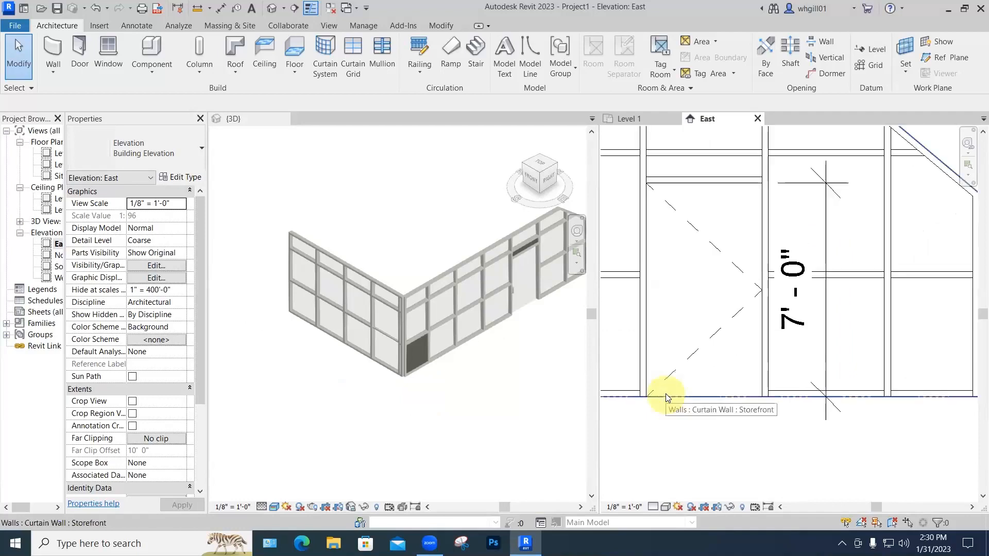
key(d)
key(i)
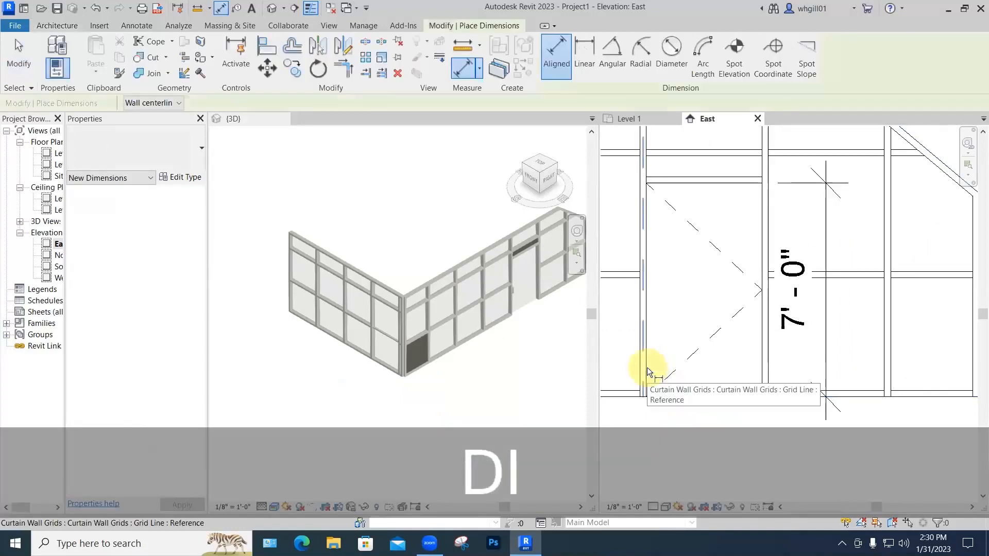
key(Tab)
key(Tab)
click(647, 371)
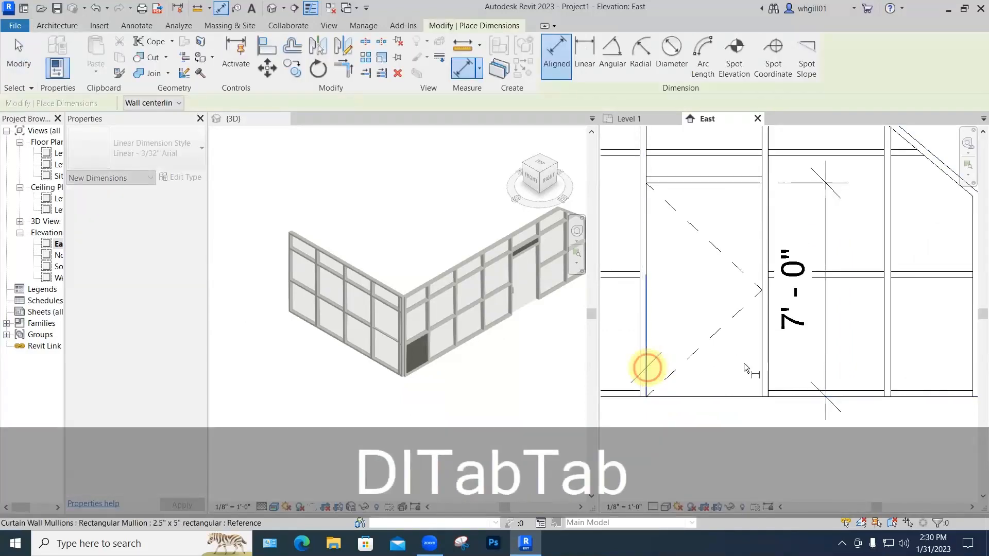
key(Tab)
click(760, 363)
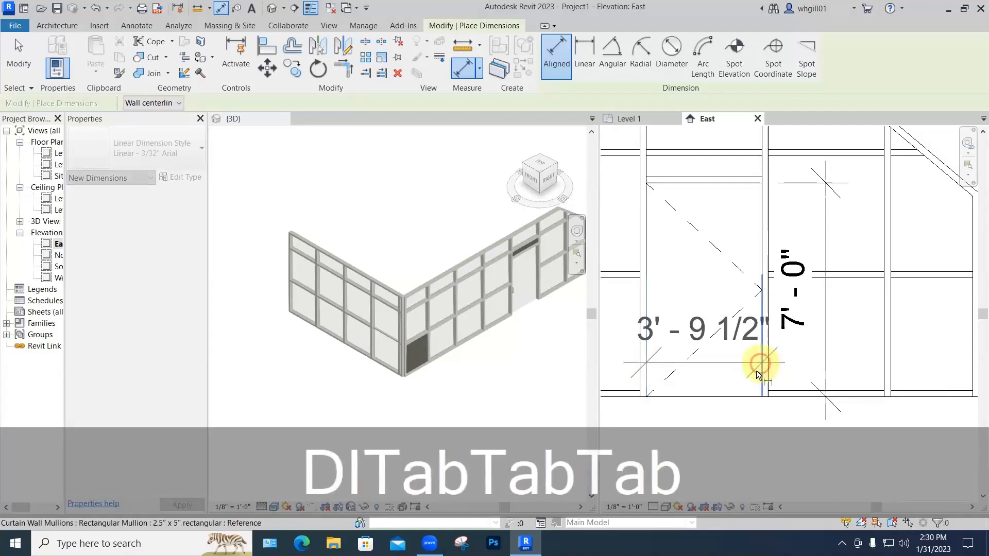
scroll(756, 370, down, 2)
click(753, 395)
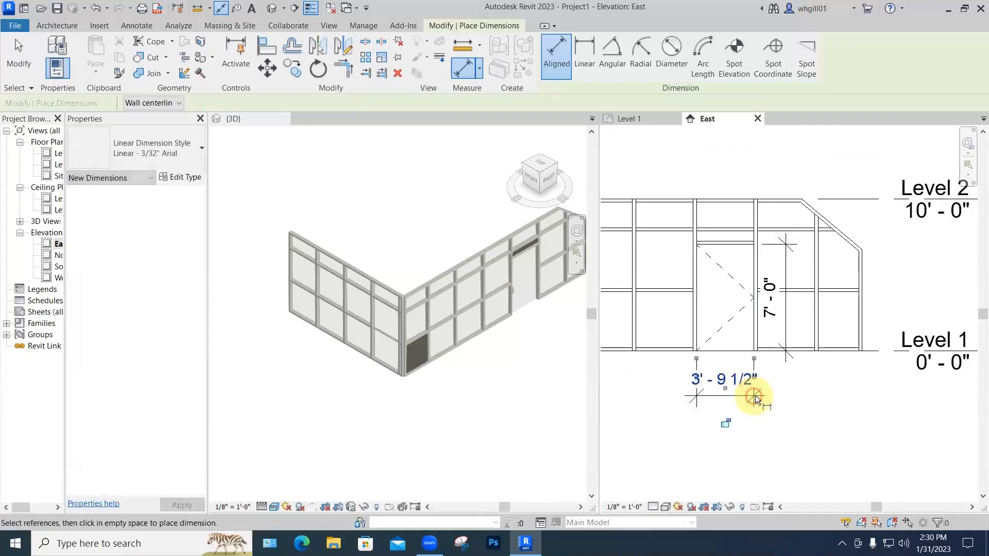
key(Escape)
key(Escape)
scroll(762, 396, down, 1)
scroll(769, 386, up, 3)
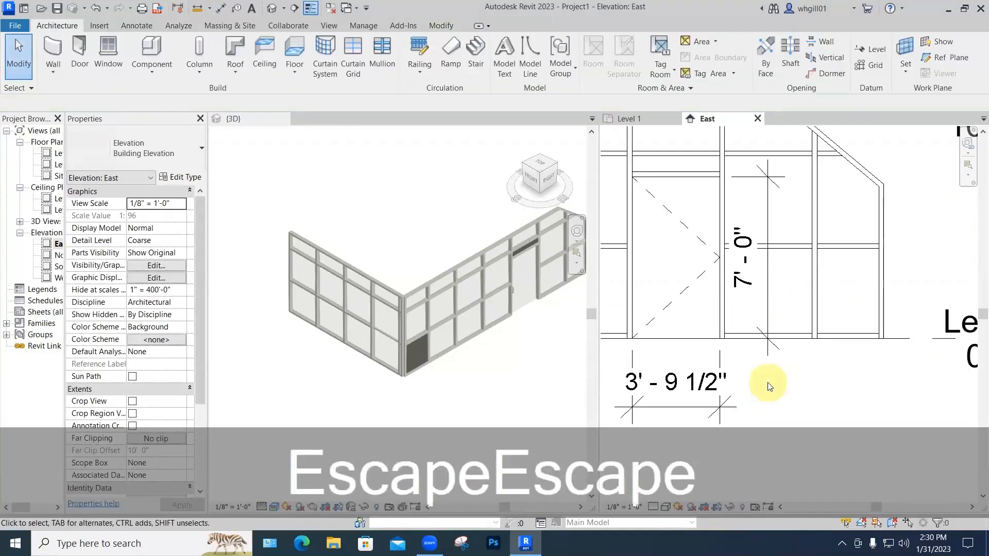
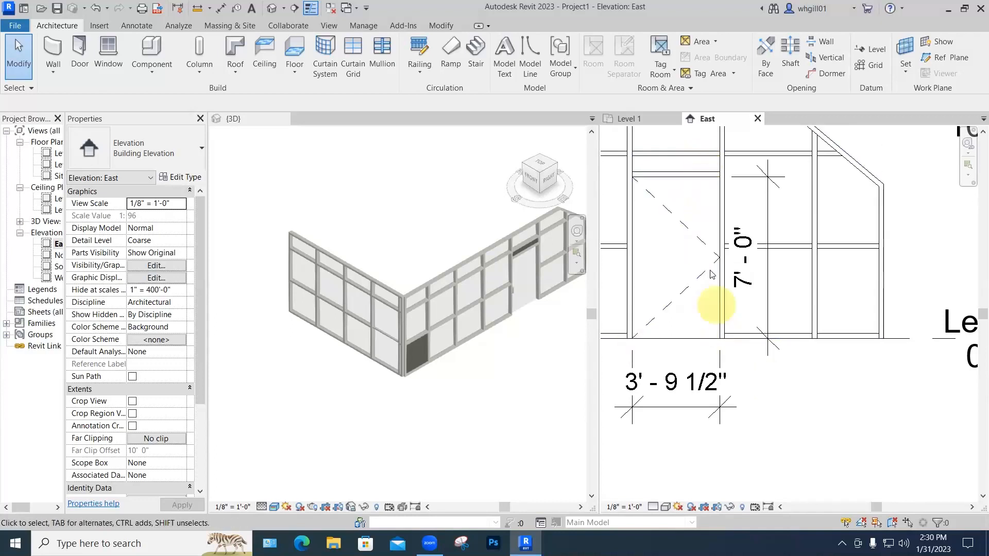
- Try narrowing the door opening by nudging the vertical grid line on the door's right side four increments to the left
scroll(689, 242, down, 4)
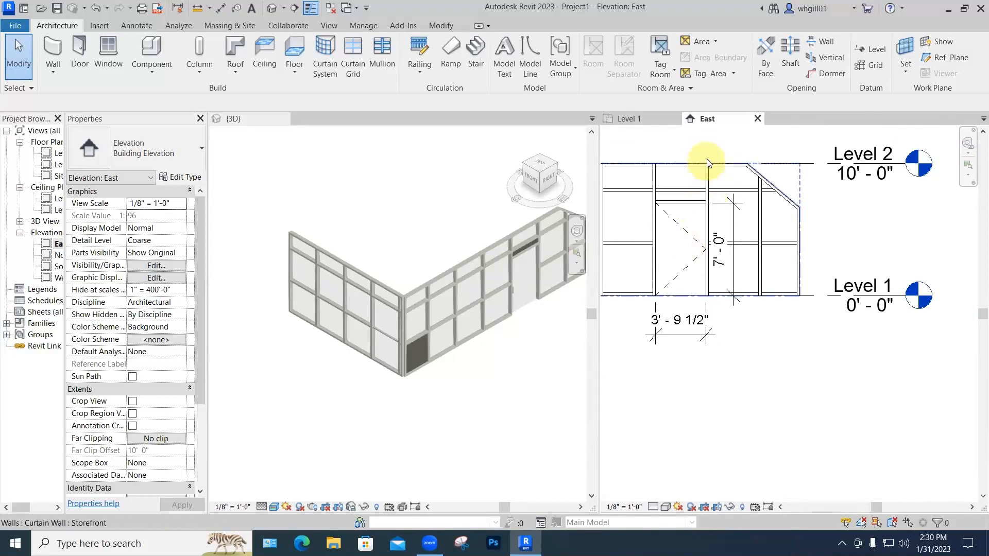
scroll(715, 276, up, 3)
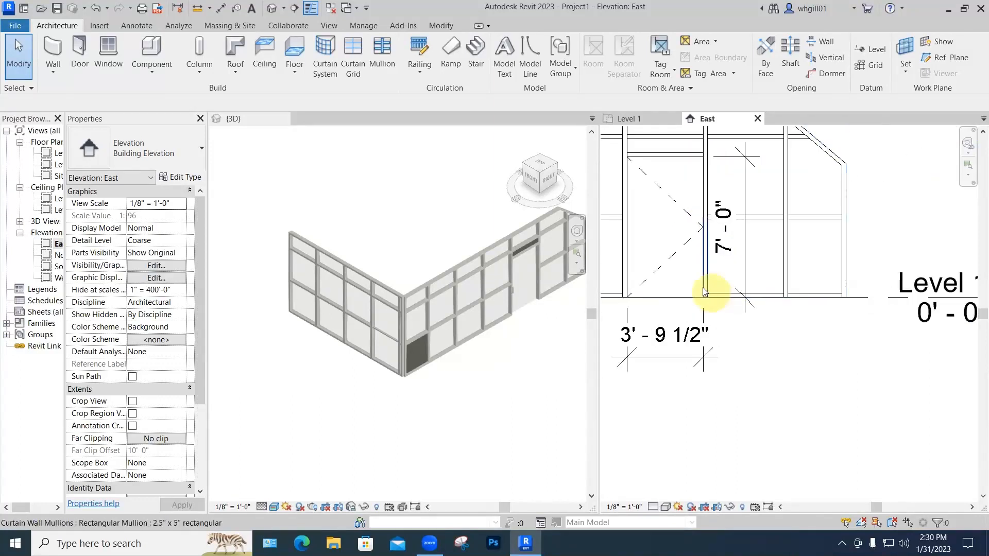
key(Tab)
key(Tab)
key(Tab)
key(Tab)
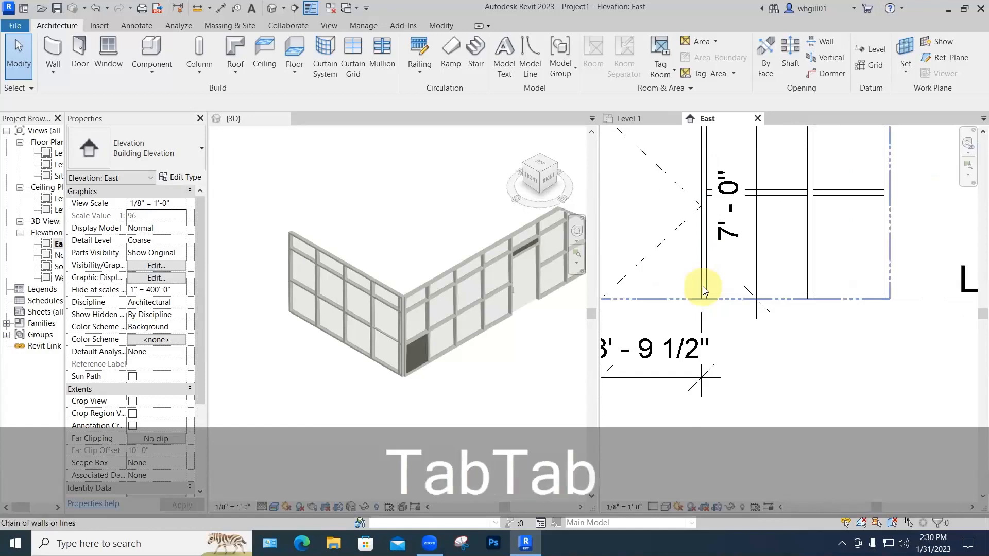
click(702, 287)
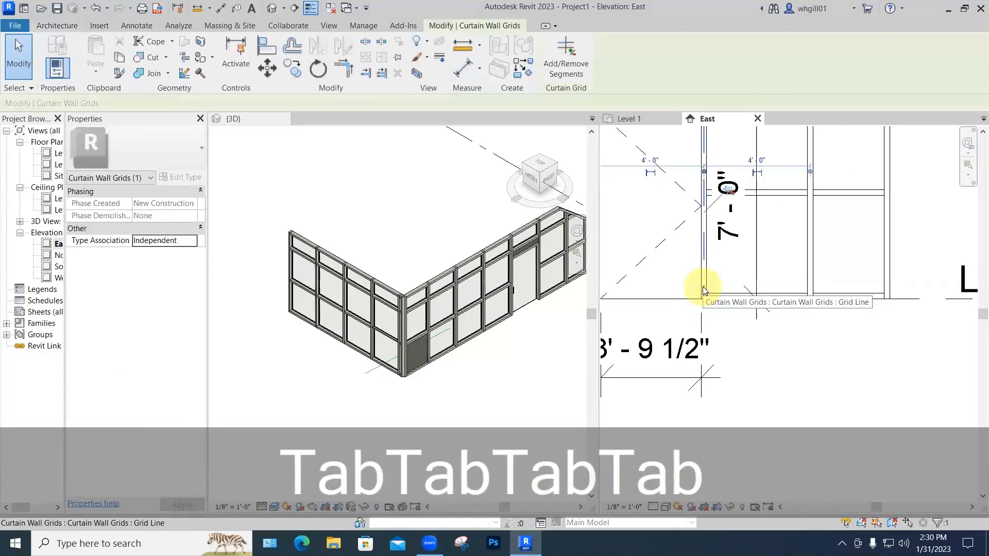
scroll(743, 331, down, 3)
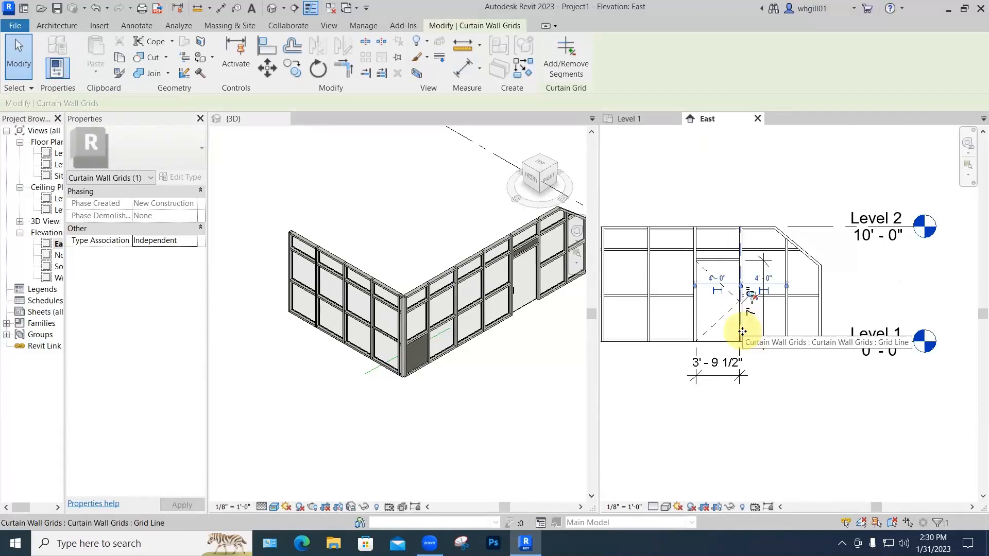
key(Left)
key(Left)
key(Left)
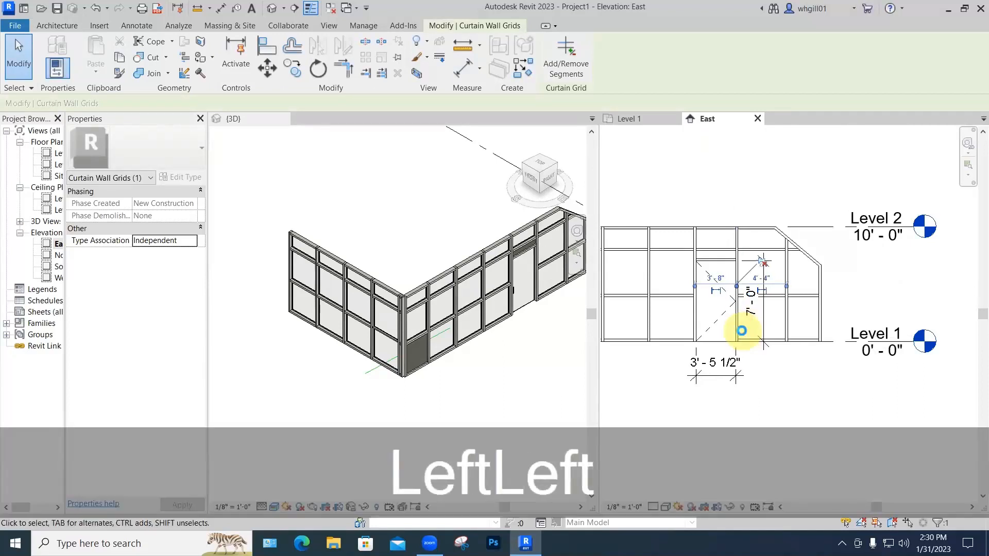
key(Left)
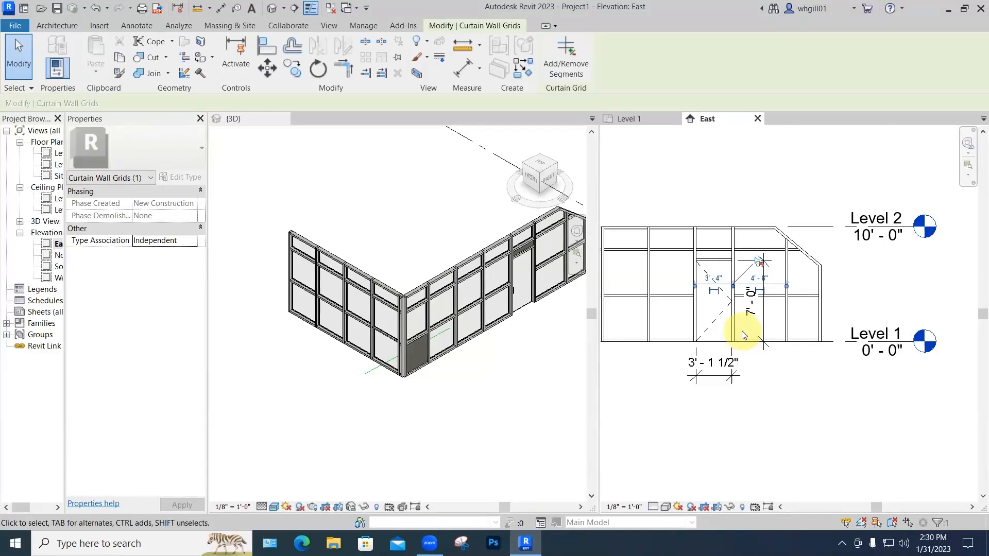
- Undo all the leftward nudges of the vertical grid line beside the door
key(ctrl+z)
key(ctrl+z)
key(ctrl+z)
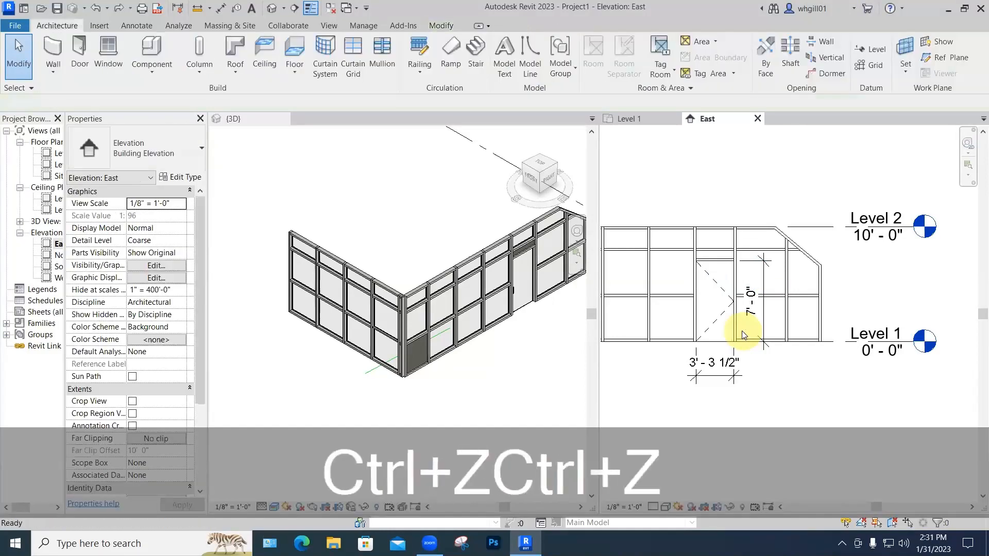
key(ctrl+z)
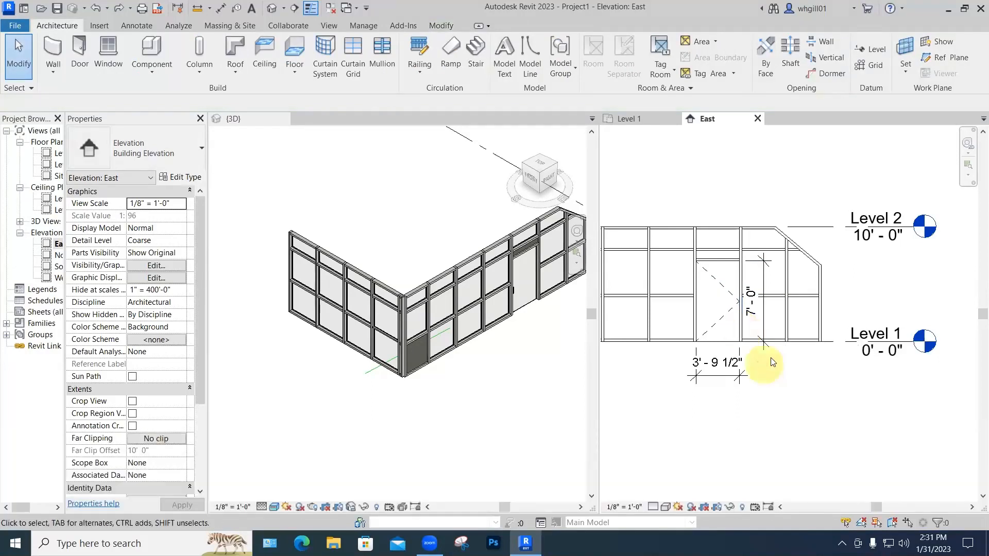
scroll(764, 360, up, 2)
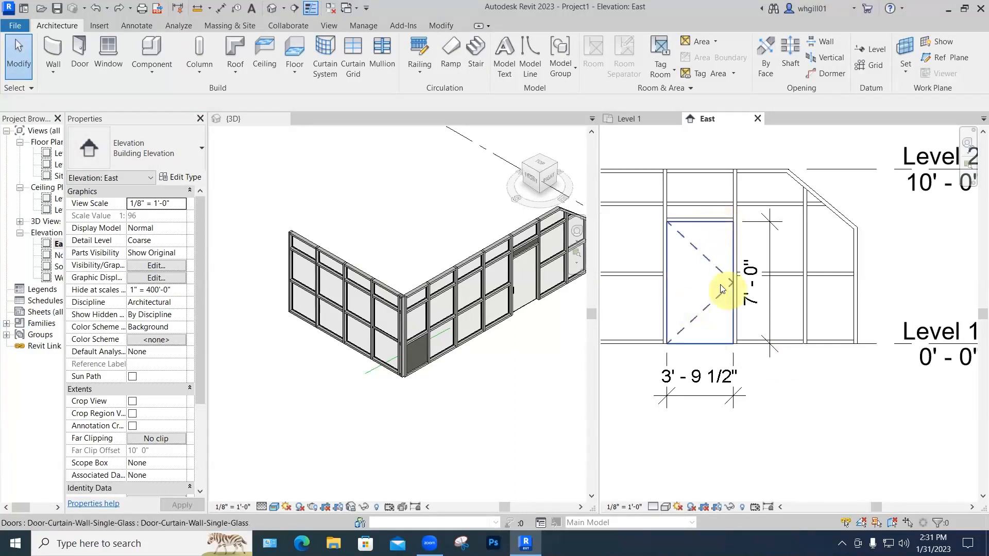
scroll(689, 231, up, 1)
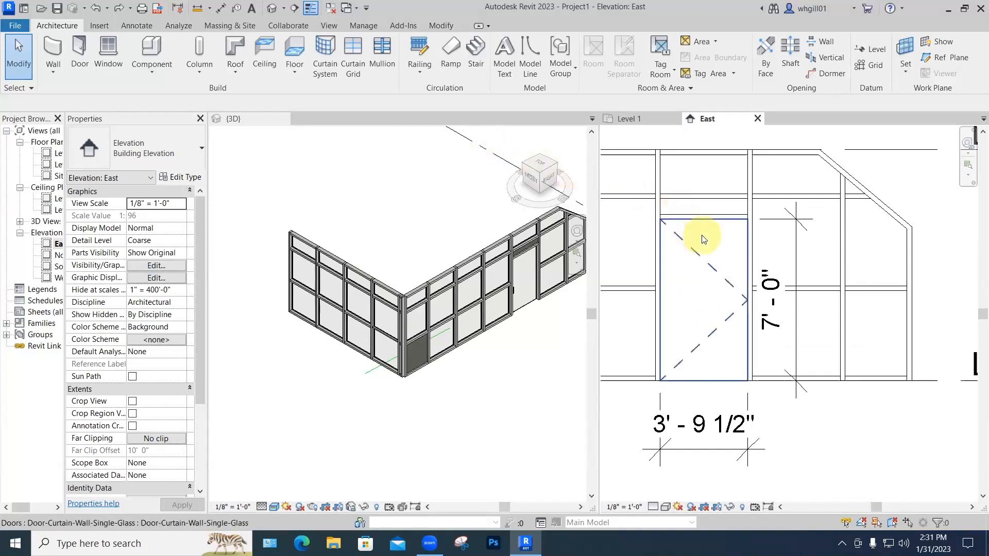
- Add a one-segment vertical curtain grid line through the door panel, about 3'-2" from its left mullion
click(350, 75)
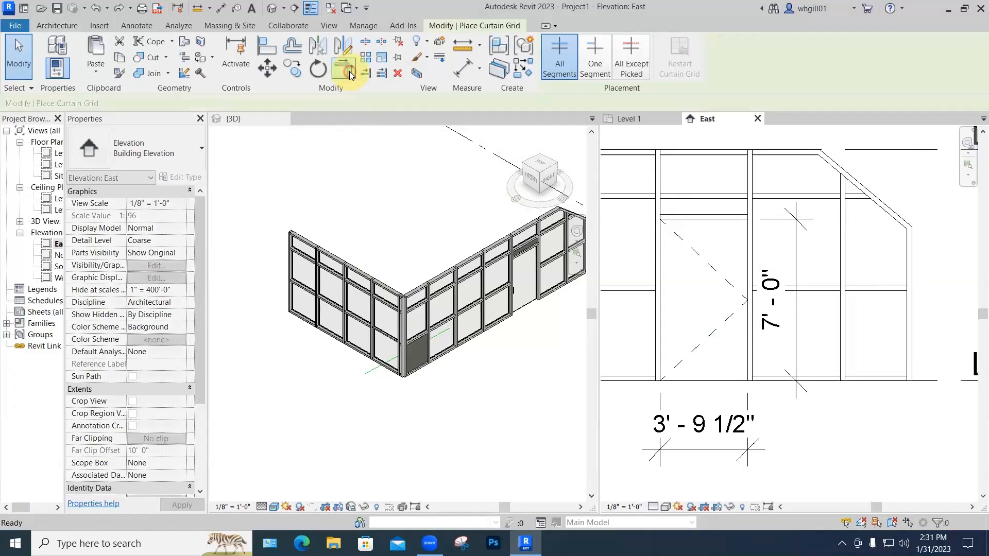
click(595, 62)
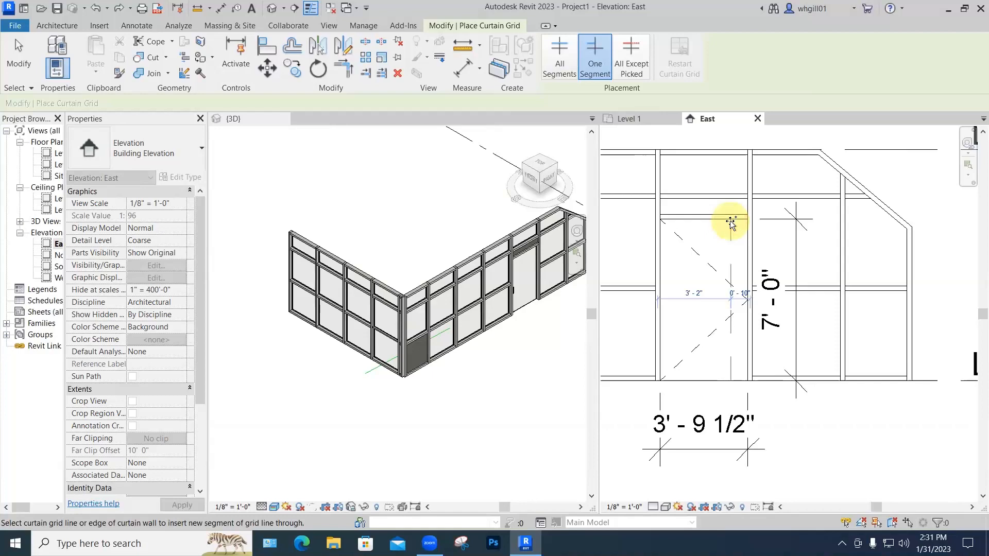
click(731, 220)
key(Escape)
key(Escape)
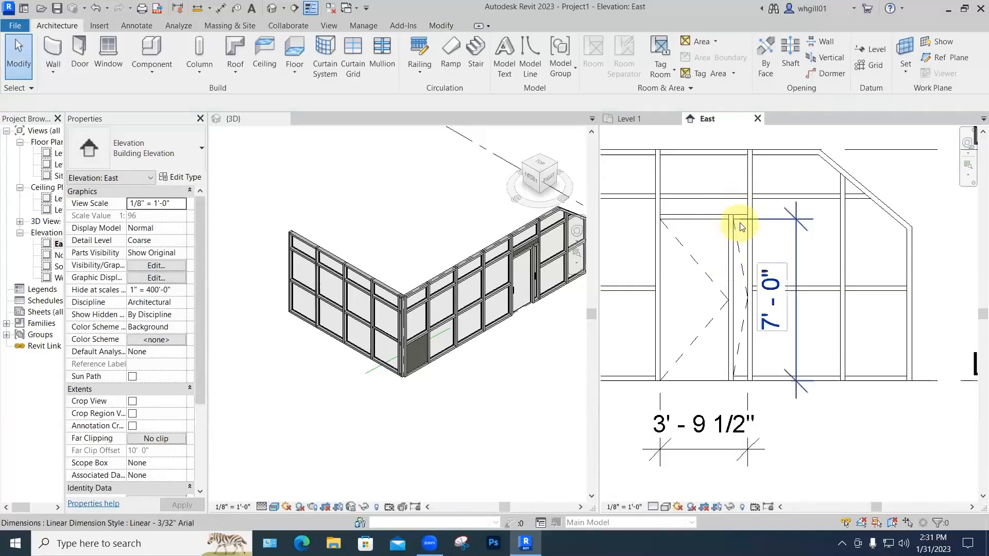
- Move the door width dimension's right witness line to the left face of the new vertical mullion
scroll(721, 262, up, 4)
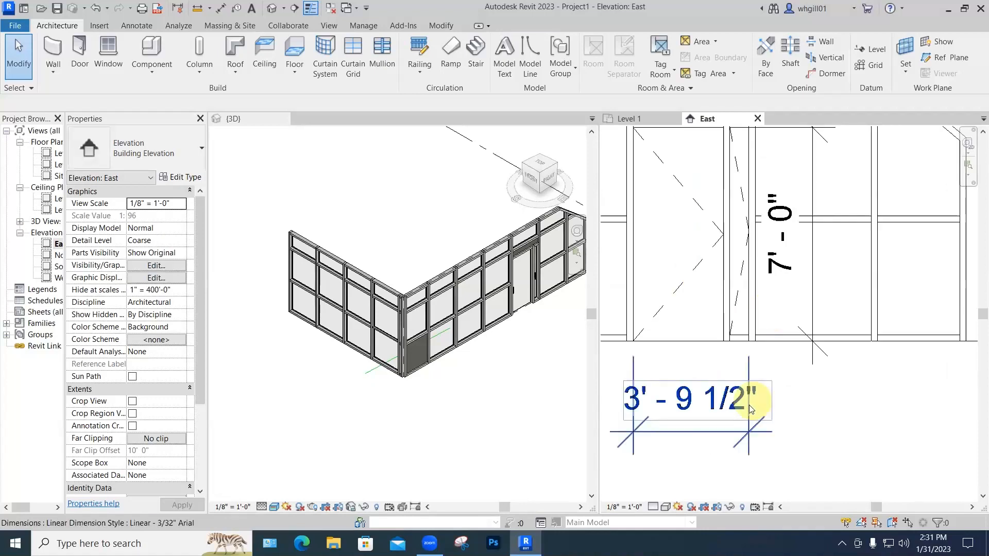
click(751, 401)
drag(726, 375, 740, 357)
key(Tab)
scroll(750, 375, down, 2)
key(Escape)
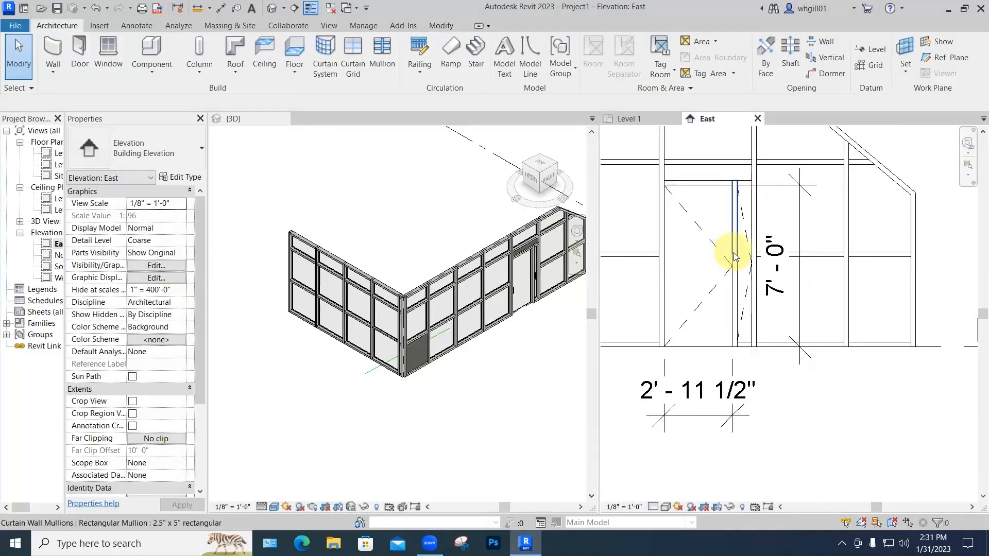
- Select the new vertical curtain grid line beside the door and move it 0.5" to the right to widen the door
key(Tab)
key(Tab)
key(Tab)
key(Tab)
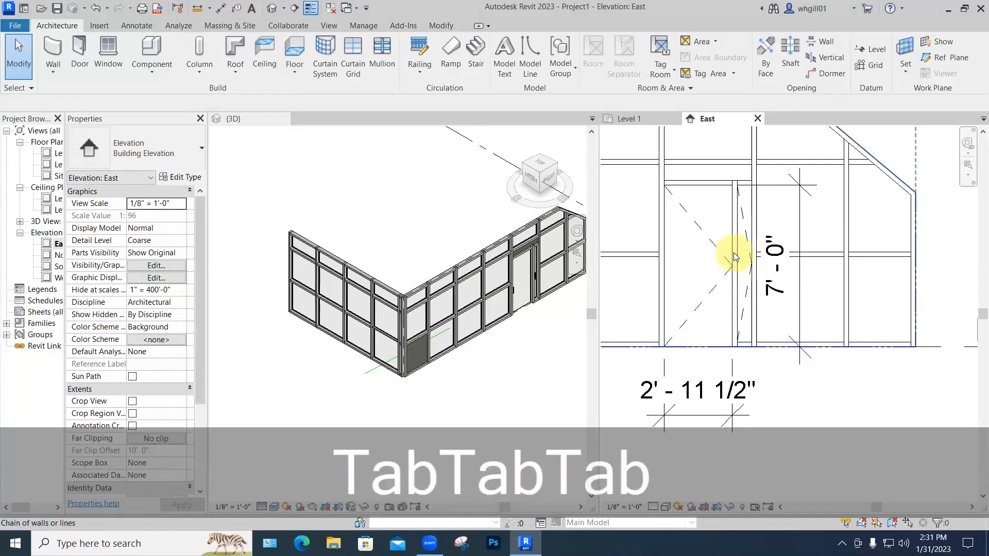
key(Tab)
key(Tab)
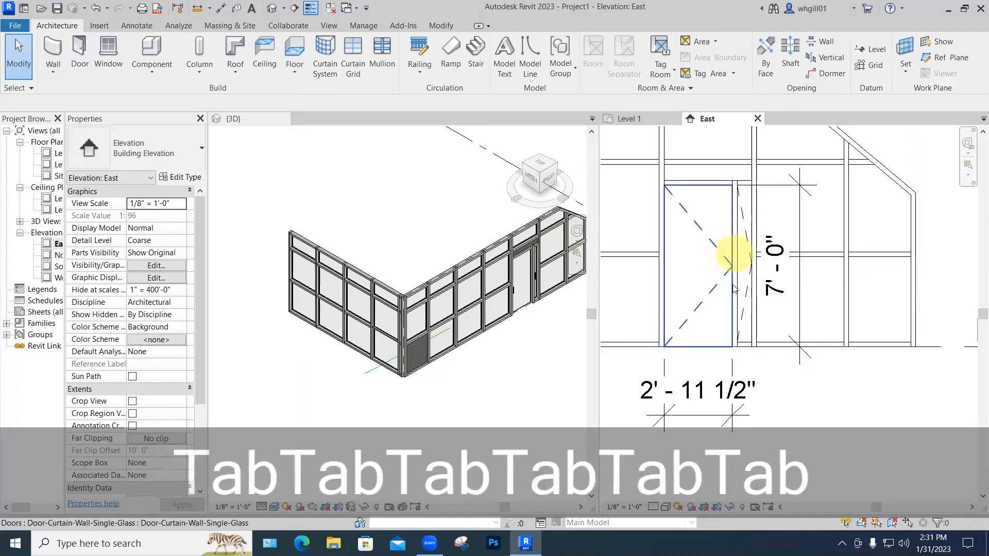
scroll(735, 332, up, 3)
key(Tab)
key(Tab)
key(Tab)
key(Tab)
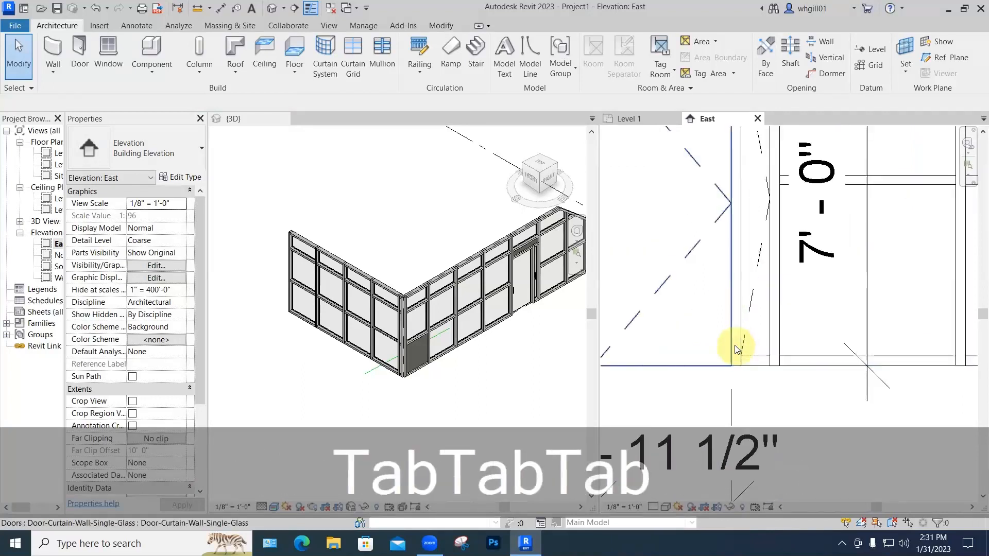
click(735, 349)
key(m)
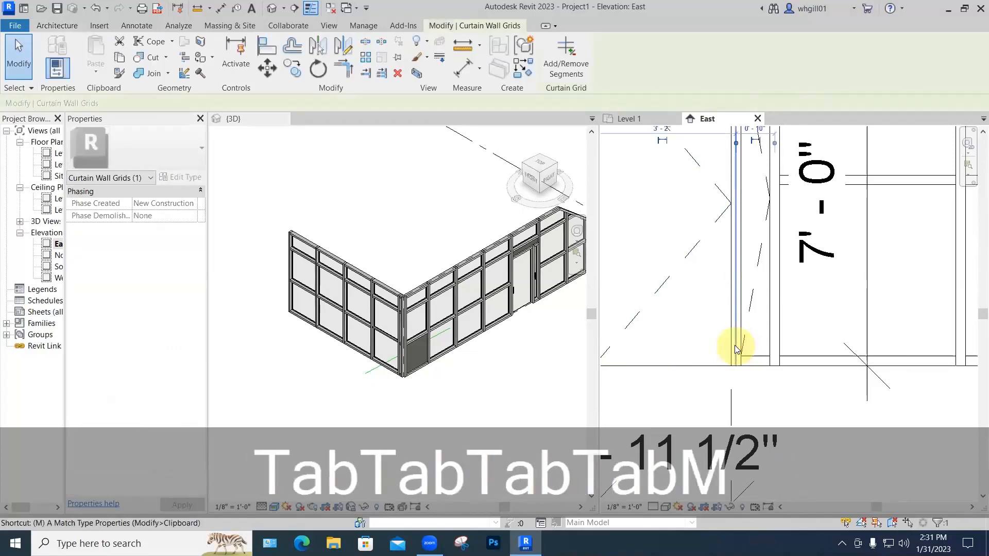
key(v)
click(737, 347)
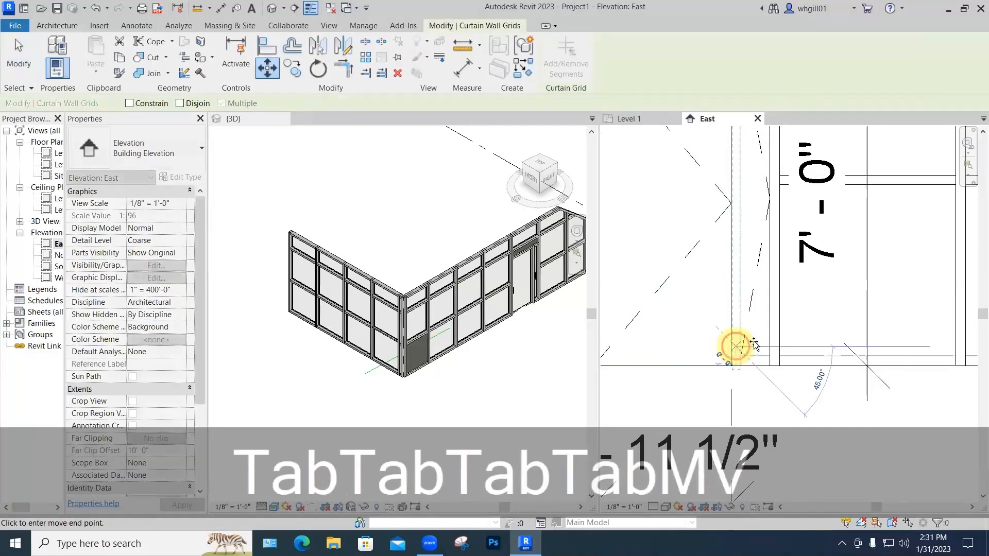
text(.5")
key(Return)
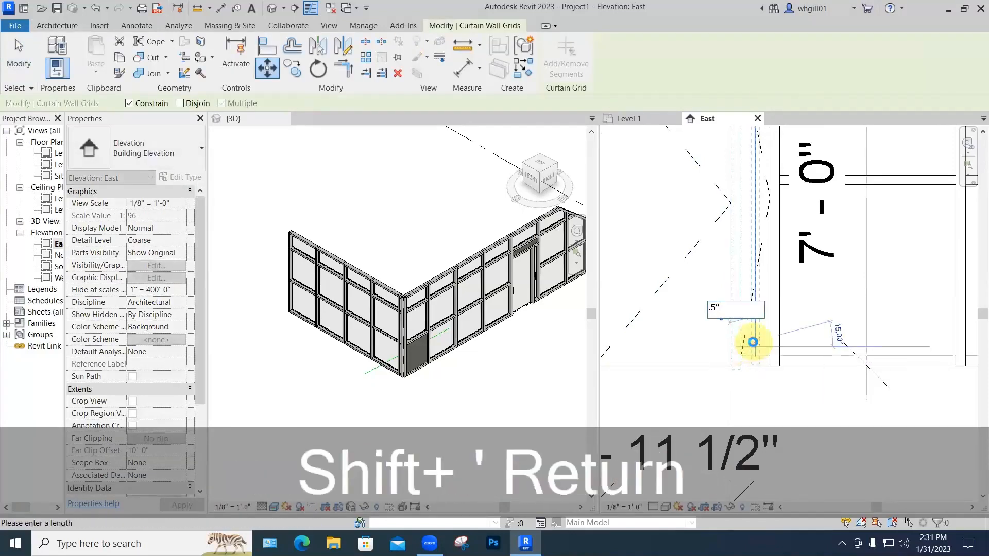
click(786, 384)
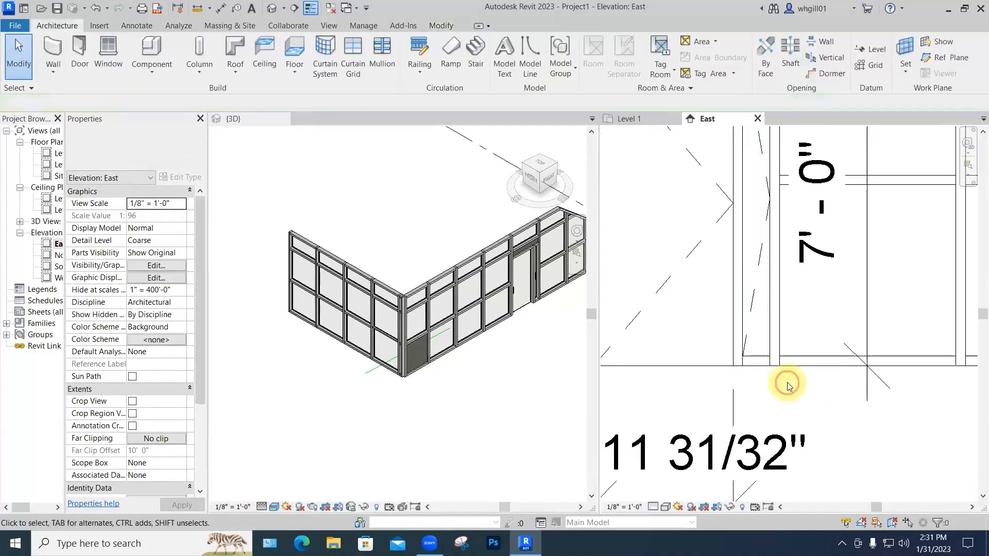
scroll(787, 389, down, 5)
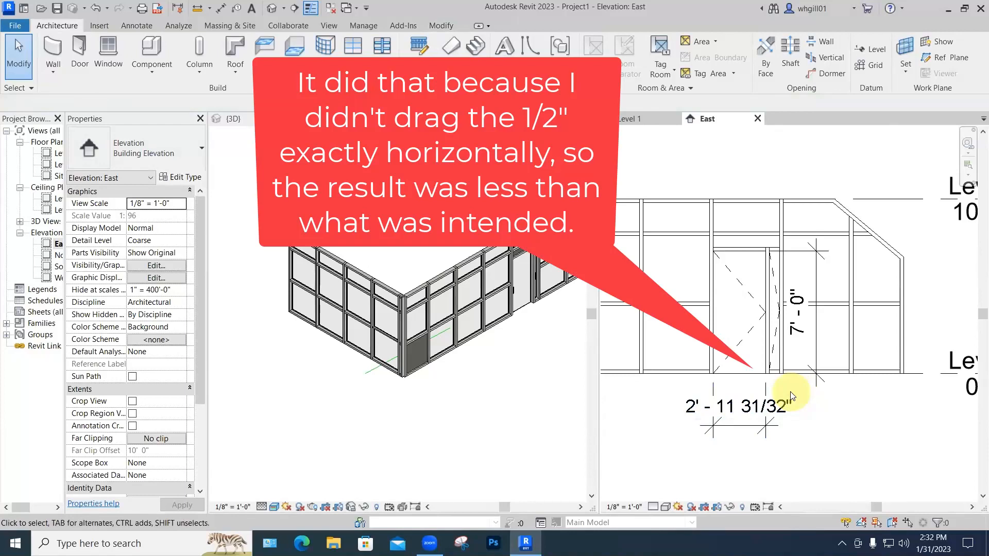
- Make the horizontal header mullion directly above the door continuous at its joins
scroll(781, 249, up, 4)
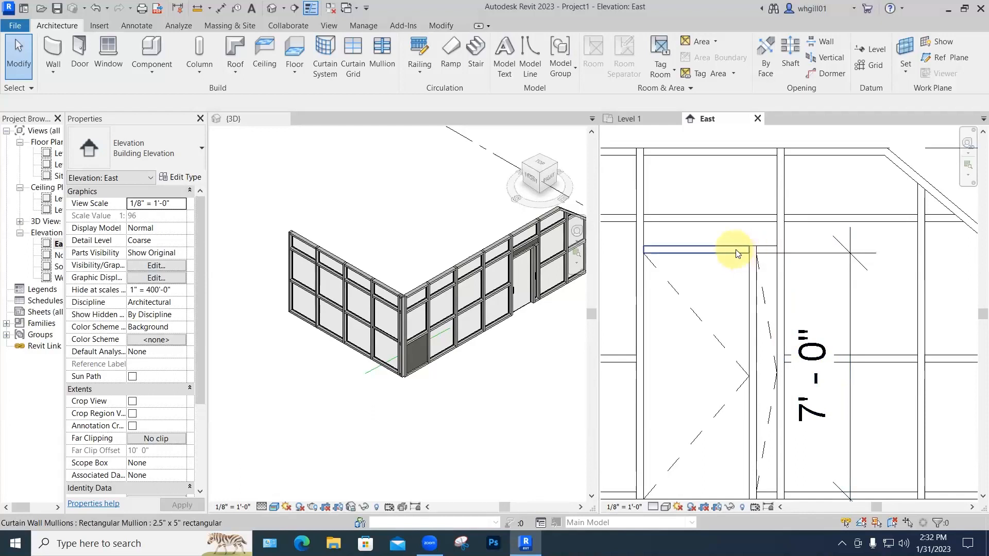
click(701, 249)
click(562, 55)
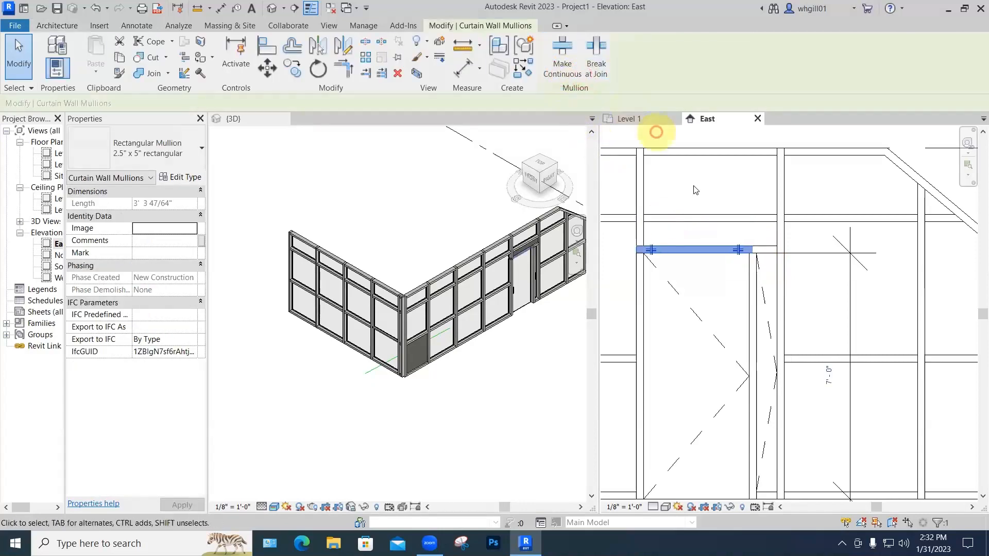
key(Escape)
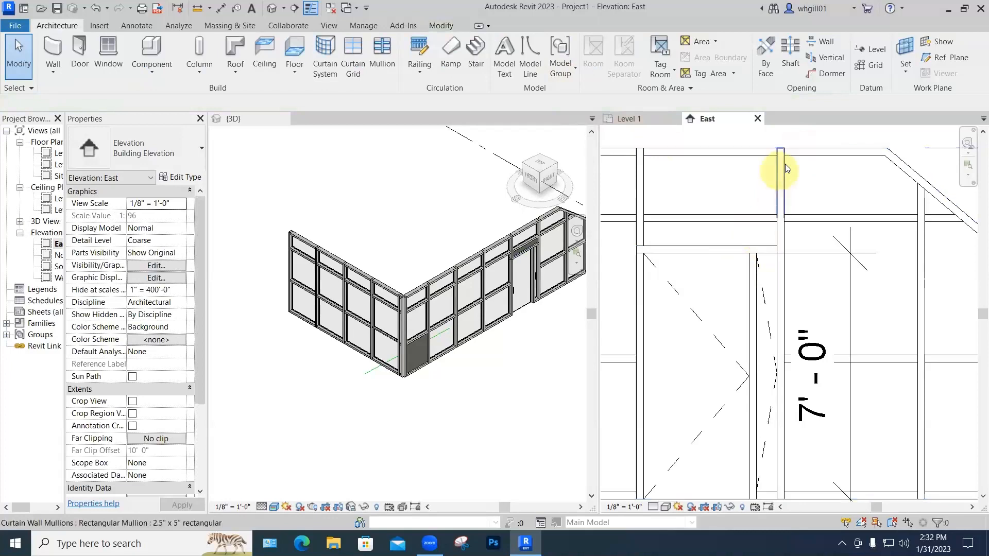
- Make the top edge mullions above the door and in the bay to its right continuous
click(796, 151)
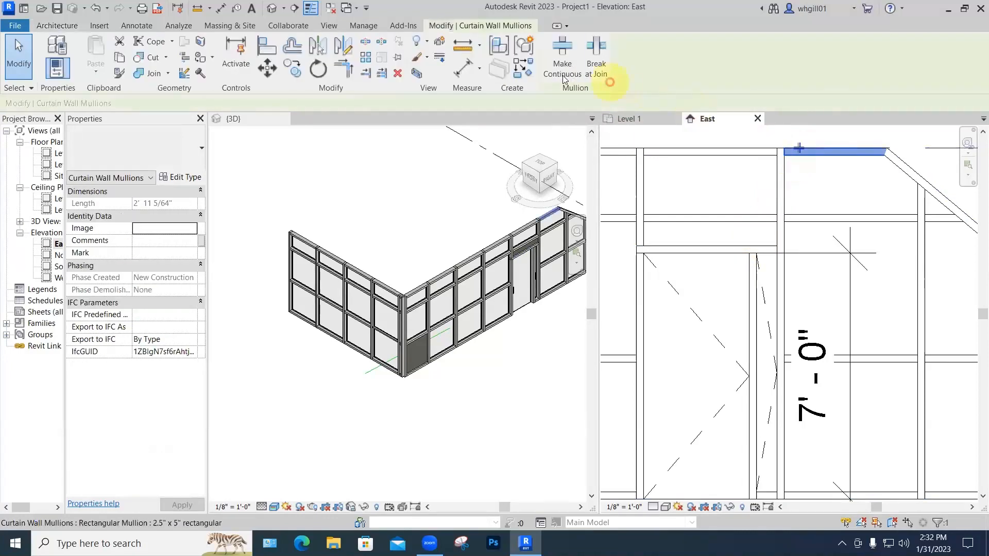
click(661, 151)
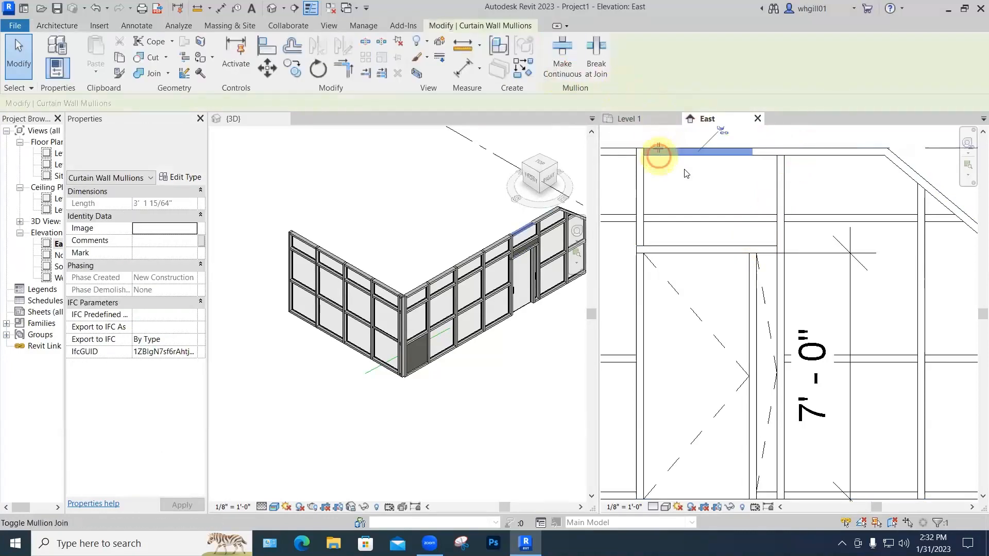
click(572, 75)
scroll(684, 177, down, 3)
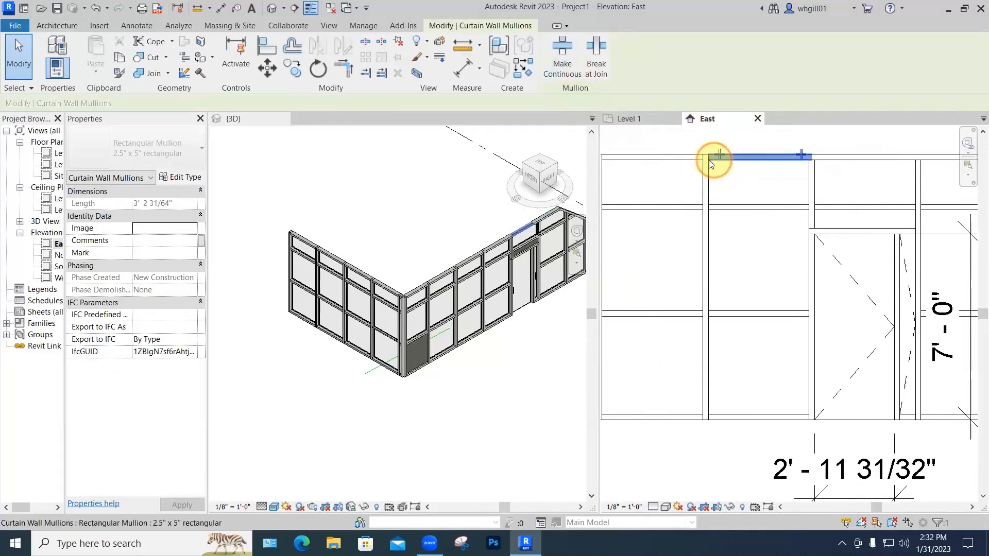
- Make the top edge mullions in the bays left of the door continuous
click(699, 162)
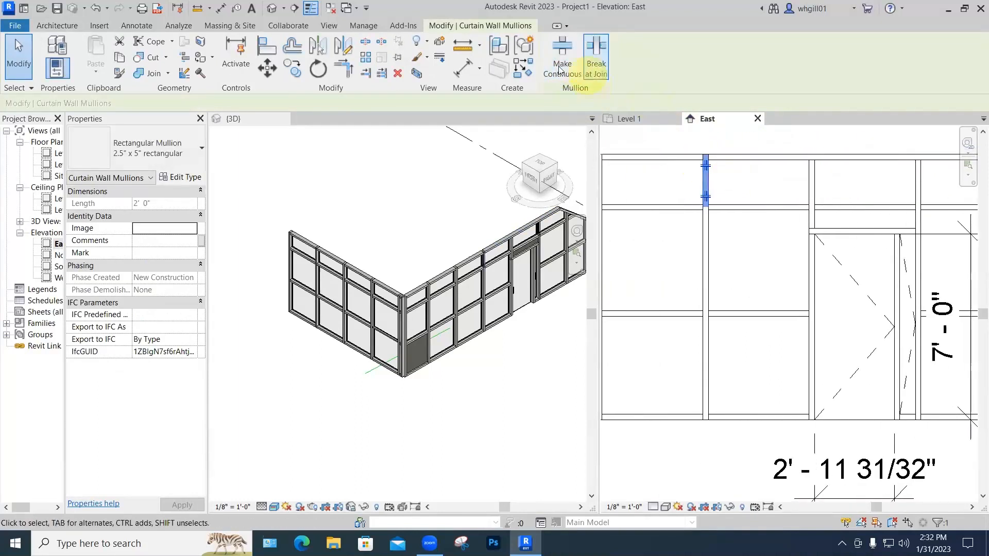
click(726, 179)
click(718, 158)
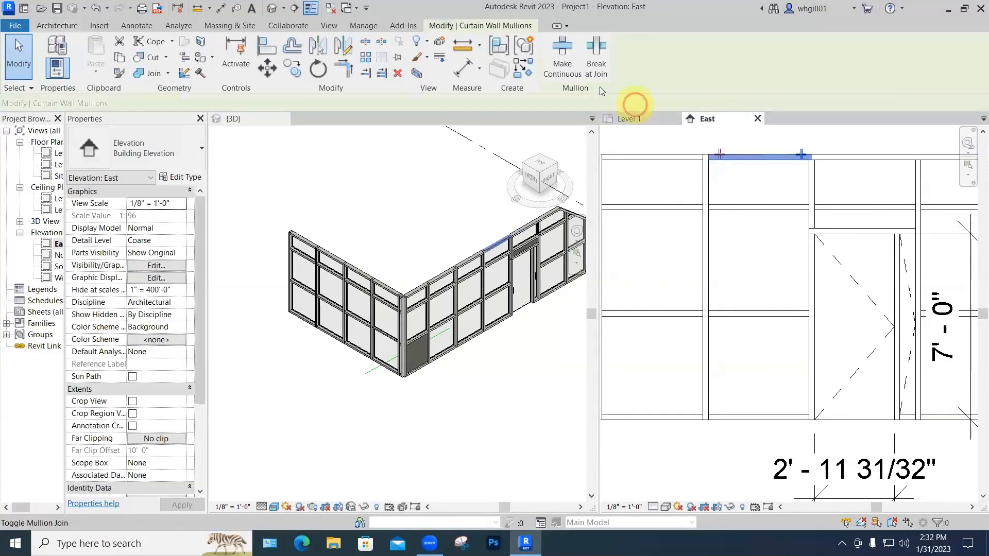
middle_drag(683, 184, 709, 192)
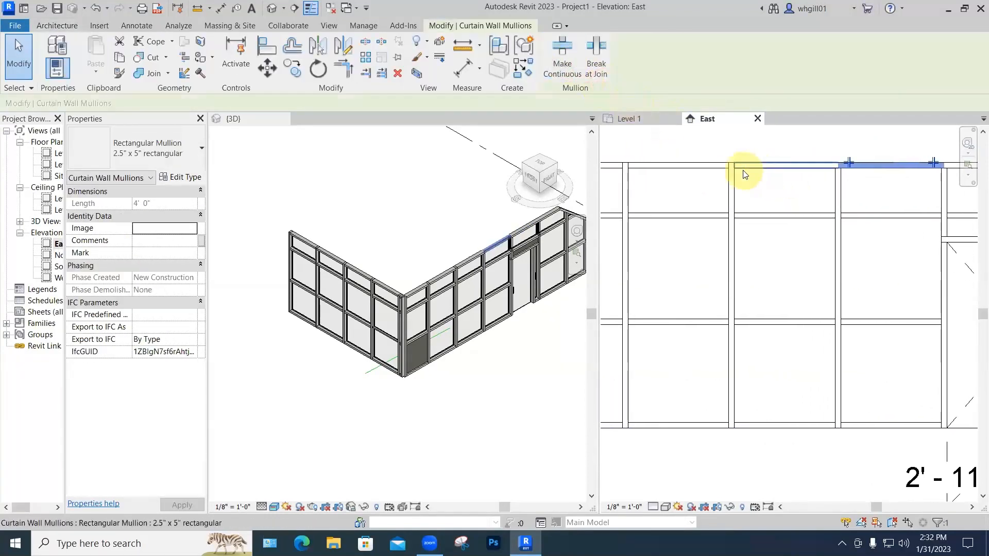
click(573, 65)
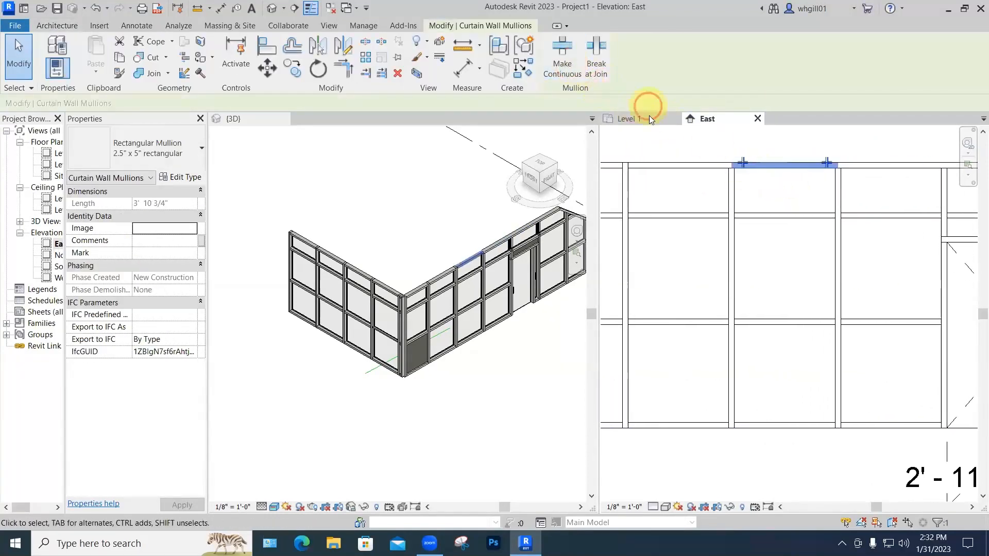
click(636, 166)
scroll(777, 203, down, 2)
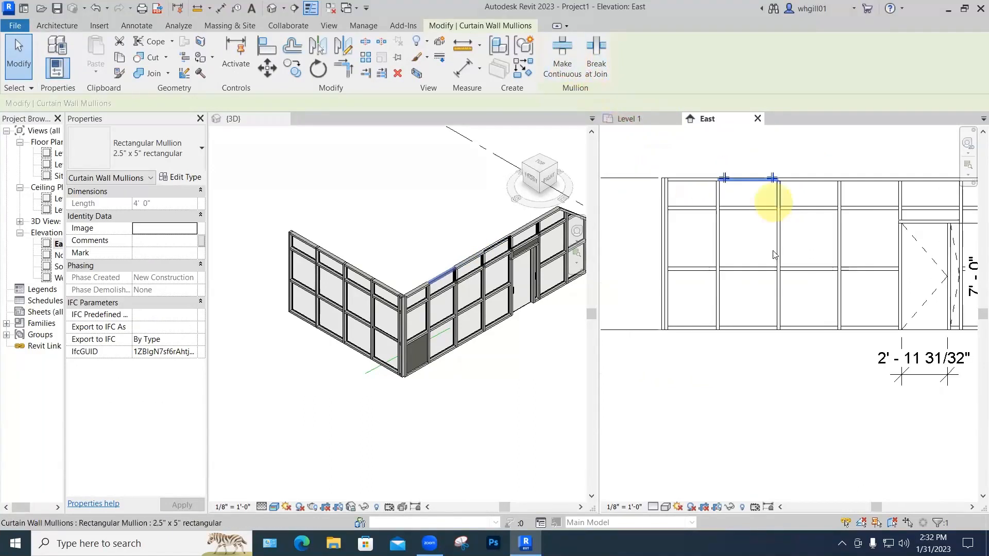
- Make the bottom mullions in the two leftmost bays of the curtain wall continuous
scroll(728, 320, up, 4)
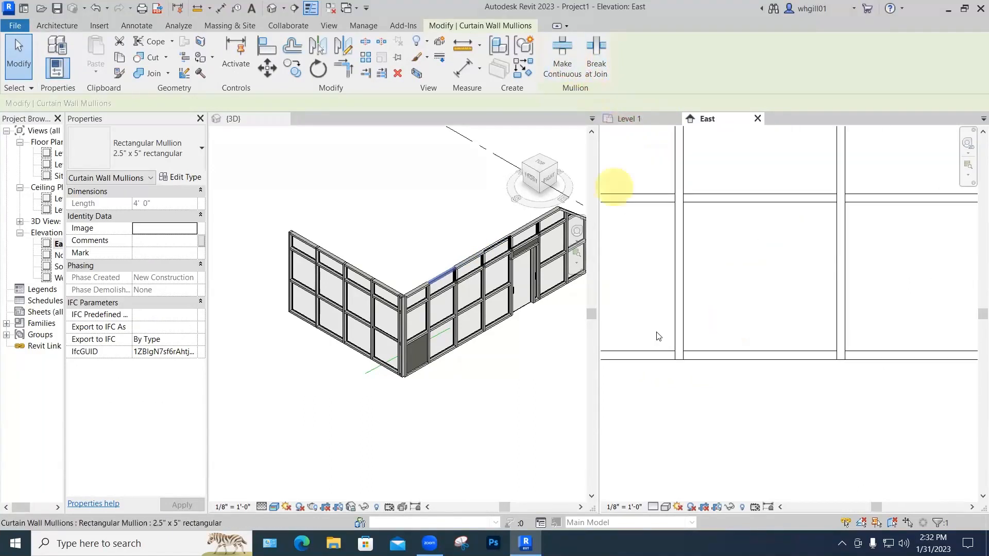
click(658, 355)
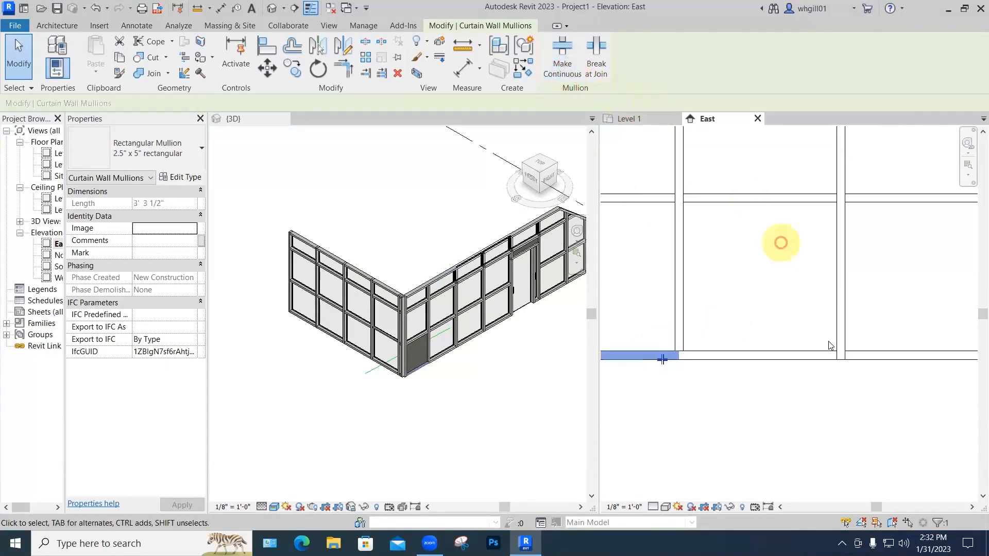
click(819, 354)
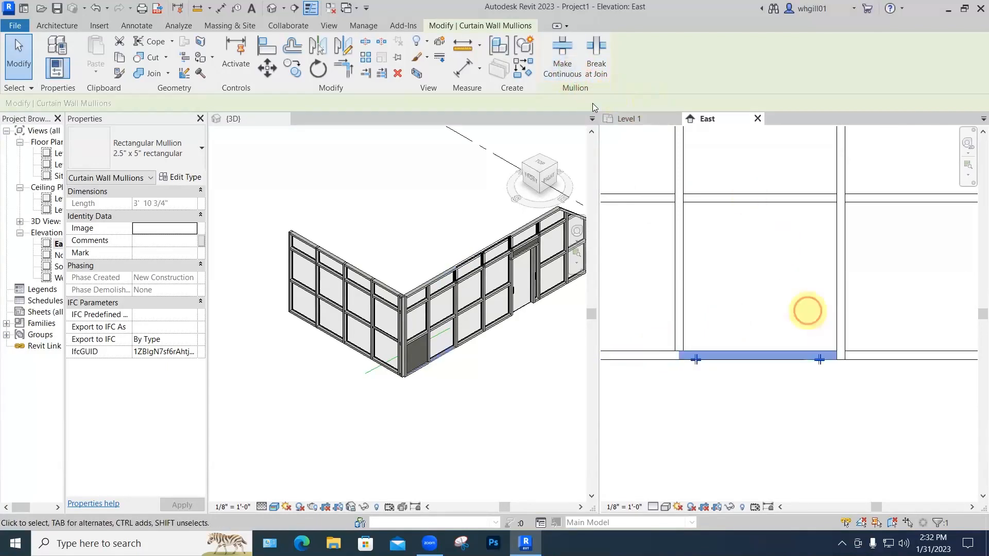
click(744, 254)
scroll(746, 258, down, 2)
middle_drag(753, 262, 702, 289)
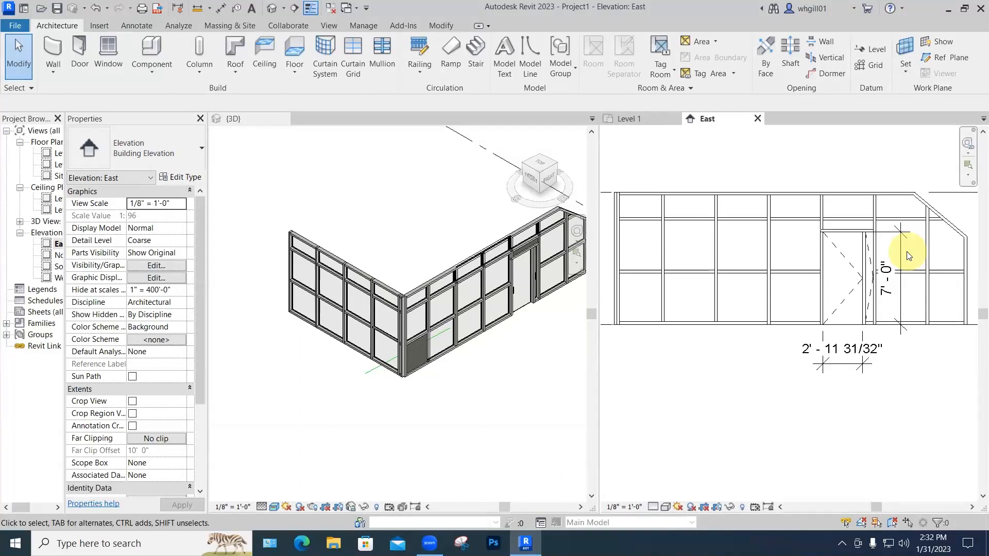
- Make the bottom mullion in the bay just right of the door assembly continuous
scroll(926, 265, up, 3)
click(896, 384)
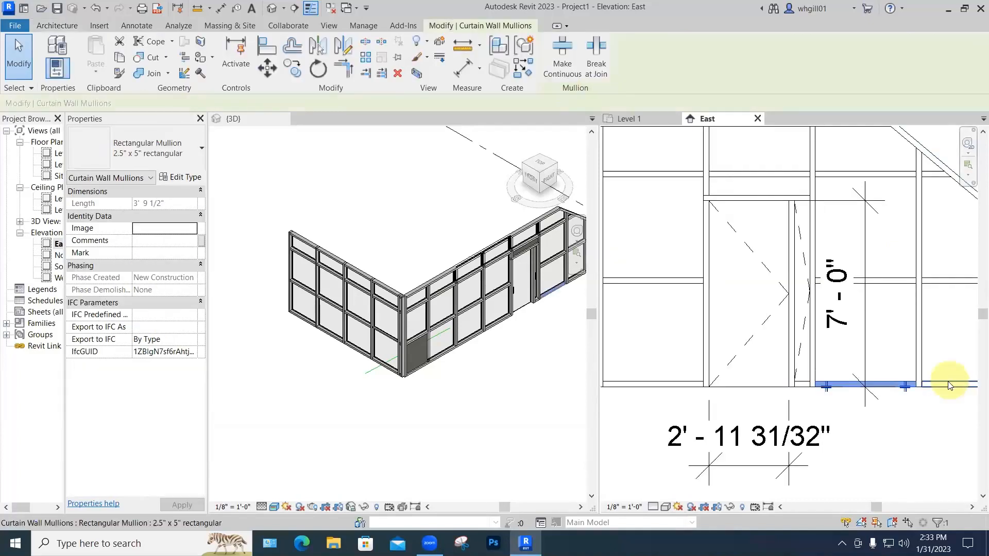
click(562, 55)
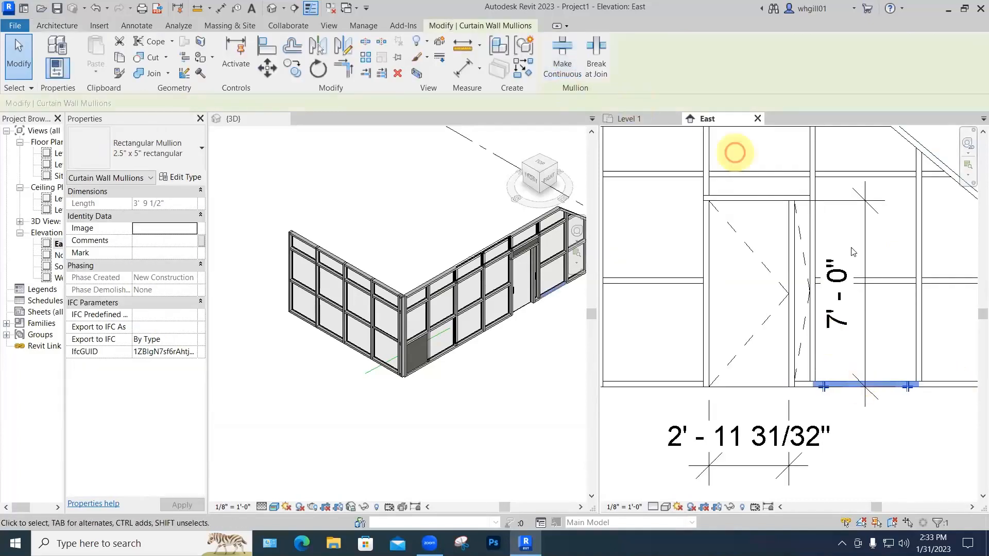
click(939, 333)
scroll(909, 407, down, 2)
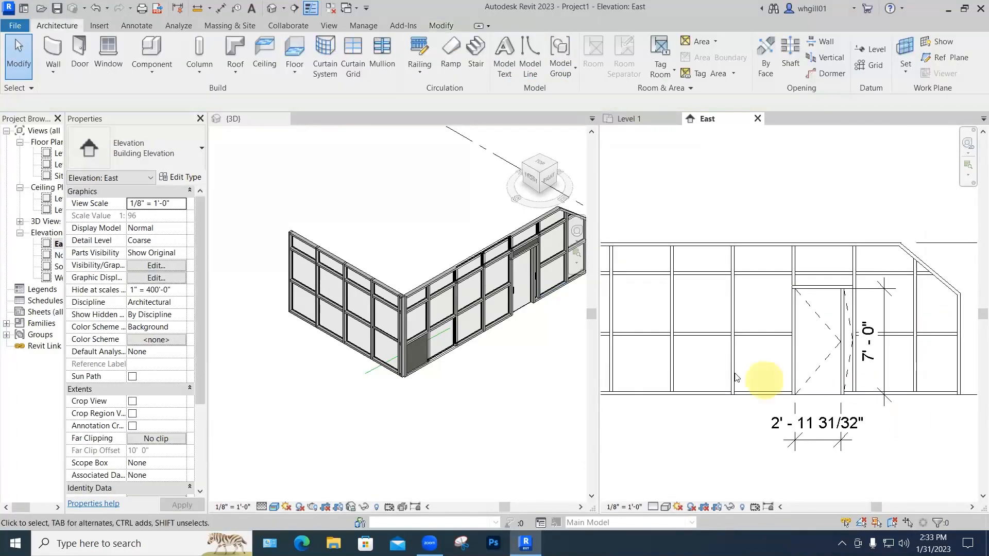
- Make the vertical mullion along the door's left side continuous past the header mullion
scroll(788, 284, up, 3)
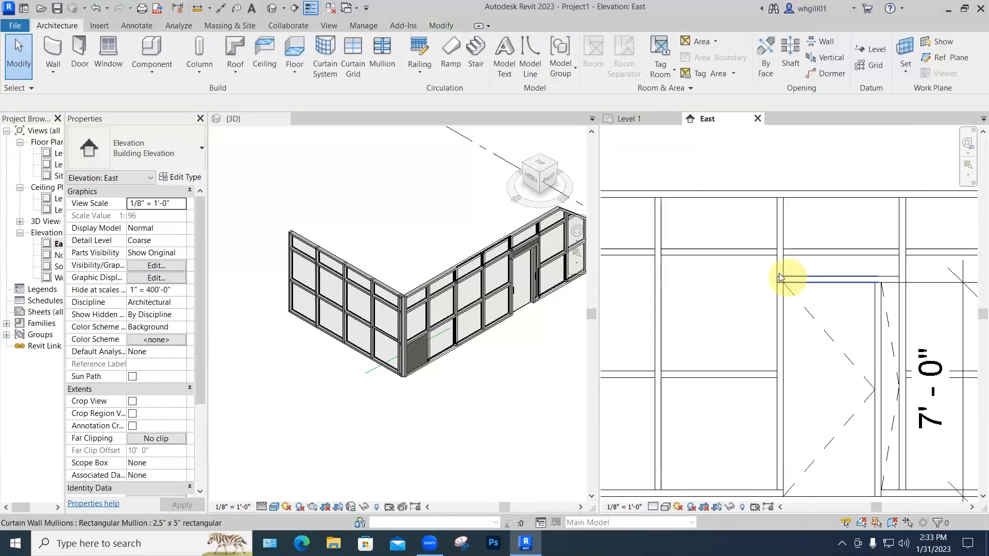
click(782, 306)
click(835, 216)
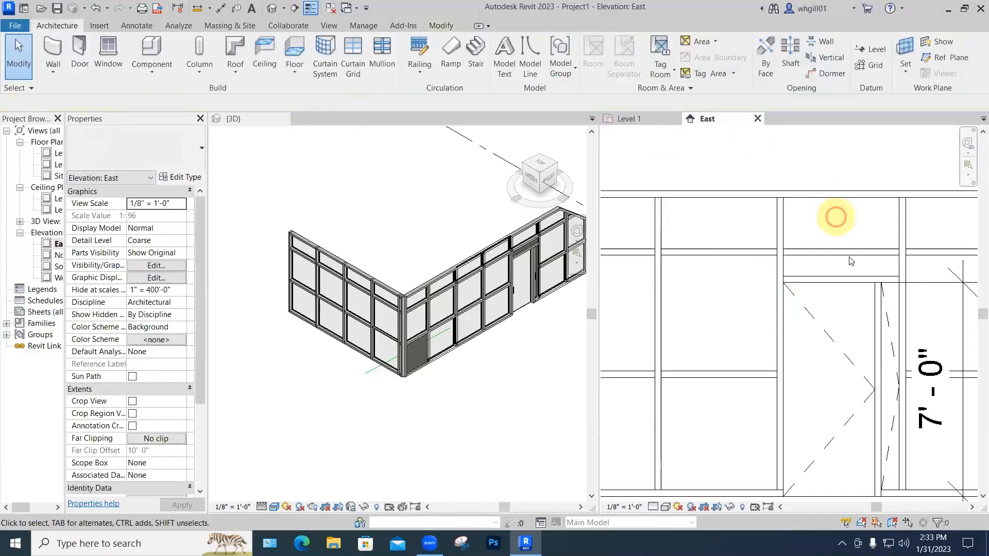
scroll(824, 284, down, 1)
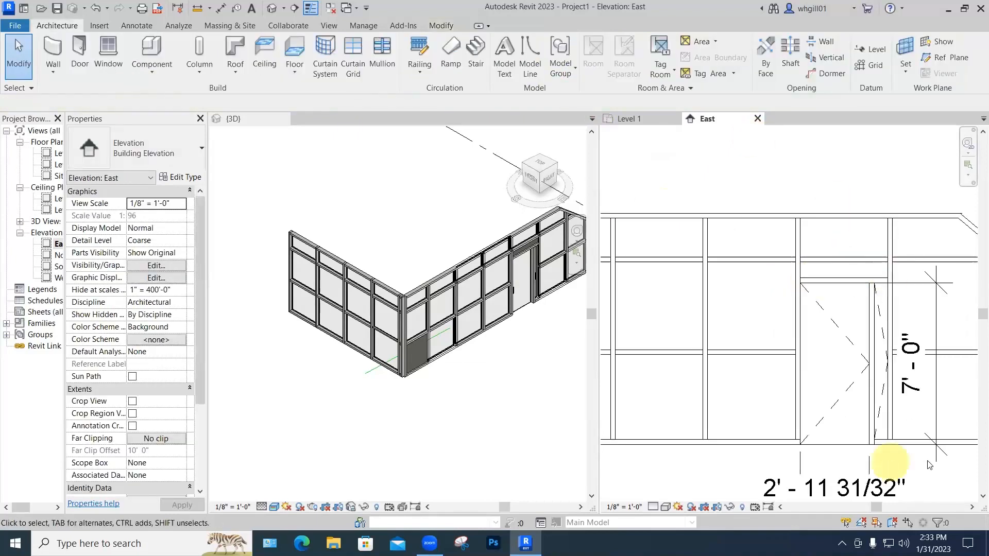
middle_drag(922, 497, 880, 454)
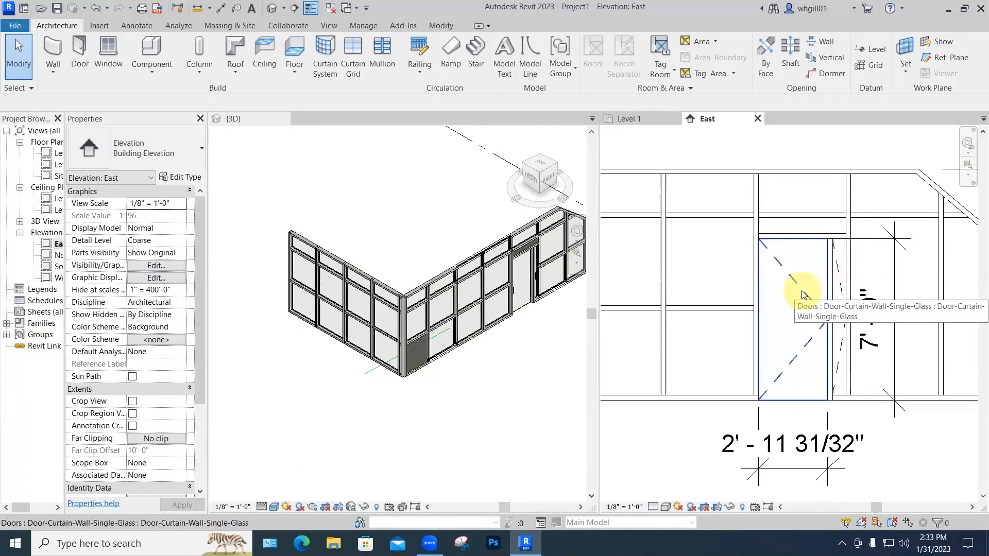
- Change the narrow curtain wall door panel beside the main door to the Glazed System Panel type
click(841, 279)
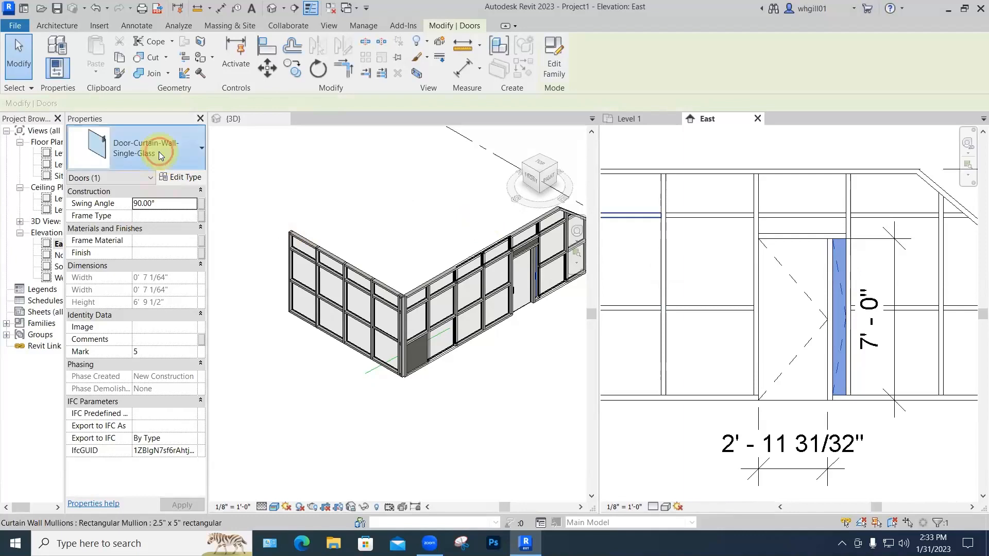
click(157, 150)
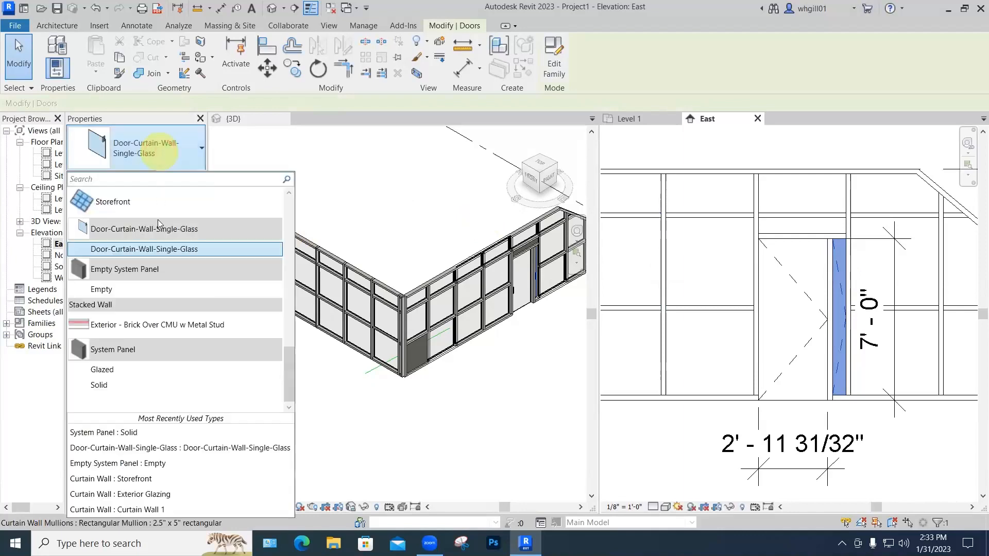
click(110, 372)
click(760, 152)
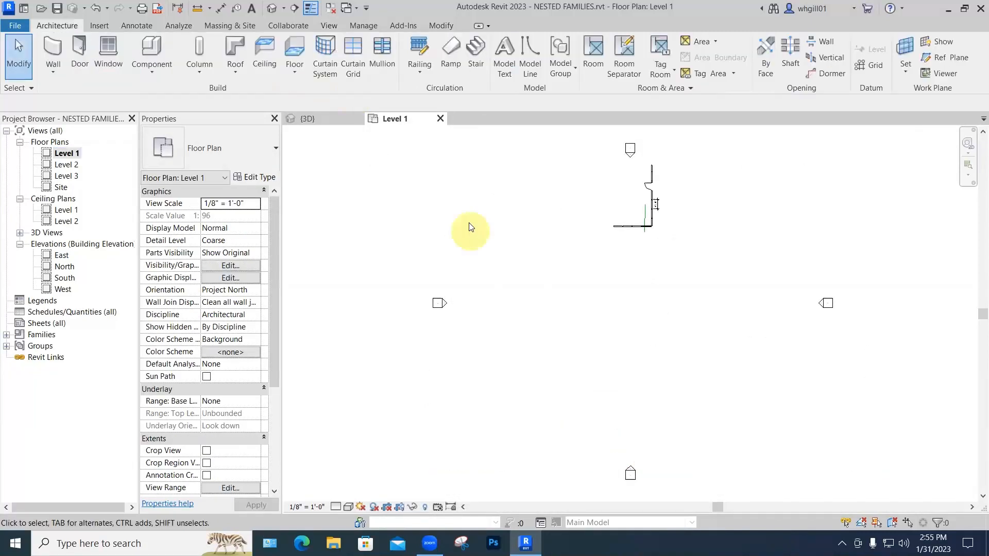
- Start a ramp on Level 1 with its top level set to Level 1 and a top offset of 30"
scroll(468, 225, up, 1)
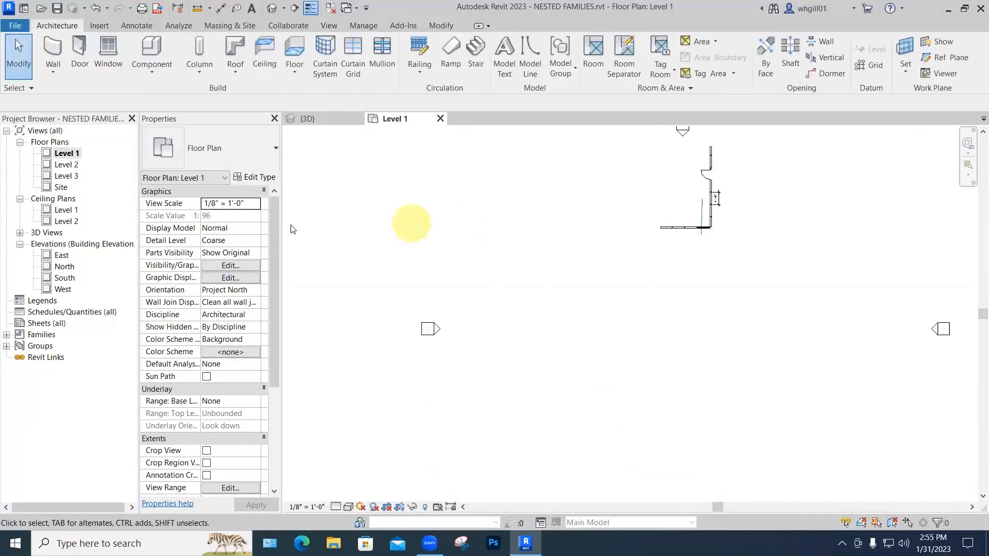
click(449, 55)
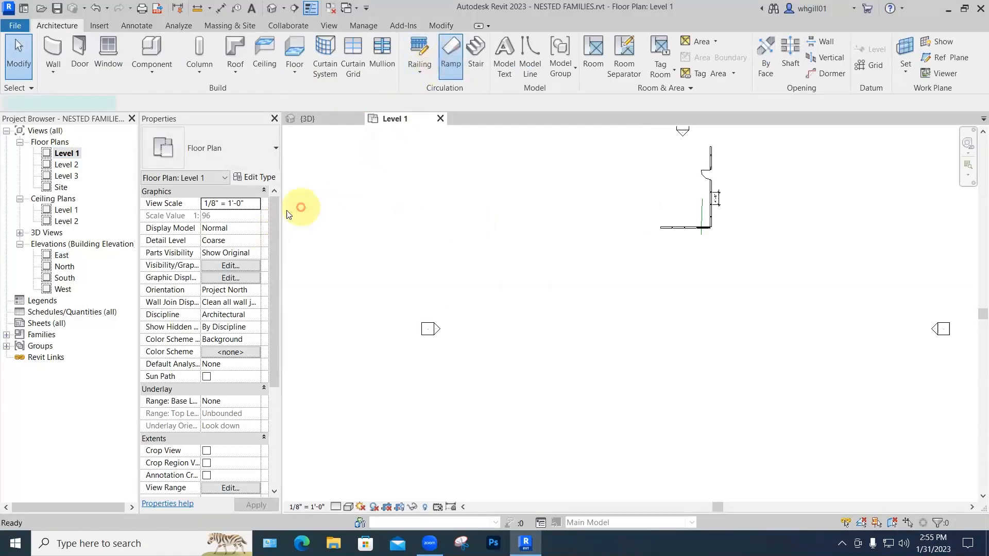
click(236, 228)
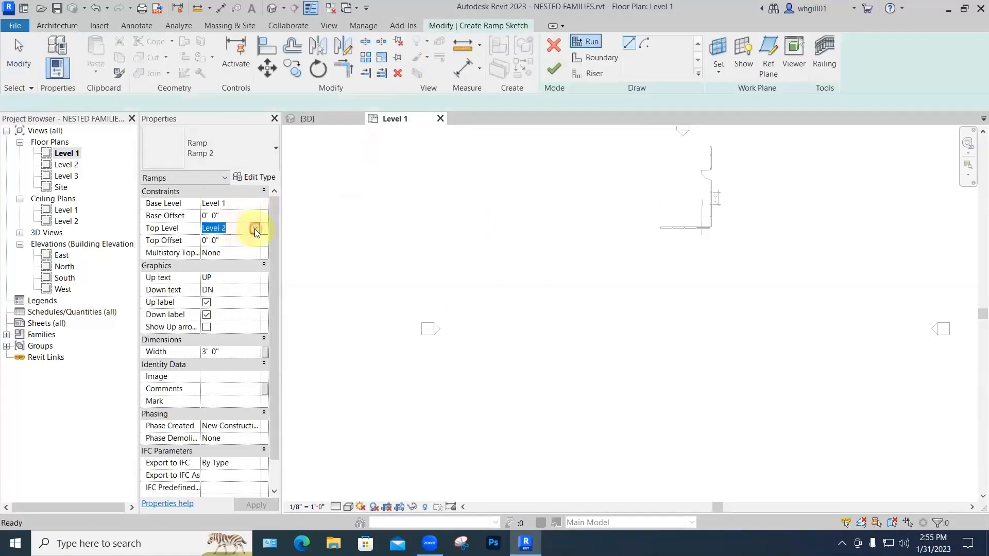
click(254, 228)
click(218, 251)
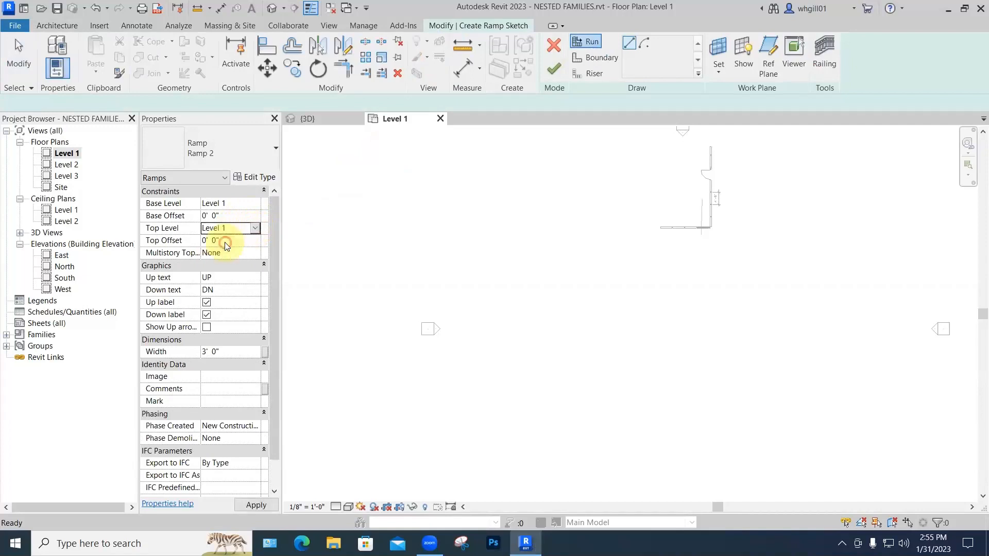
click(201, 242)
text(30")
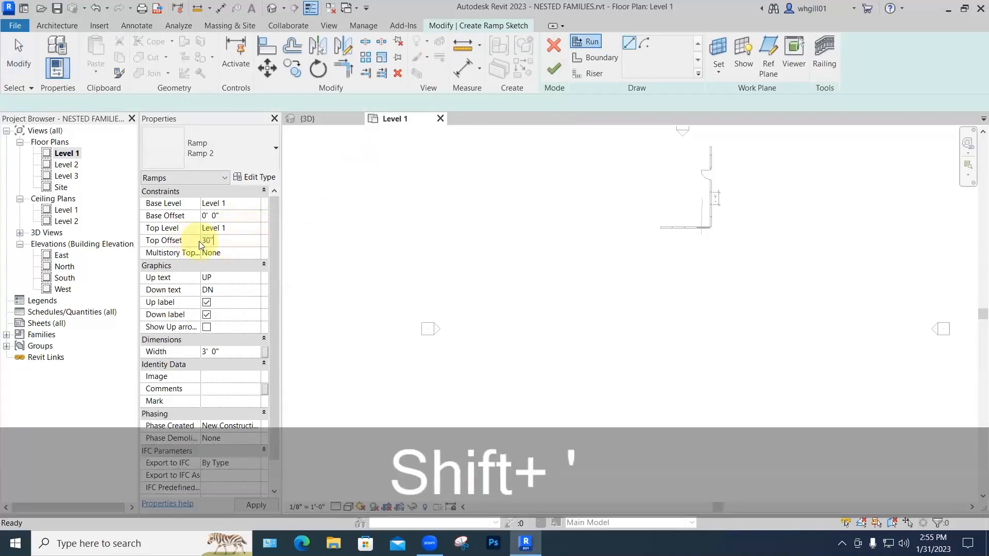
key(Return)
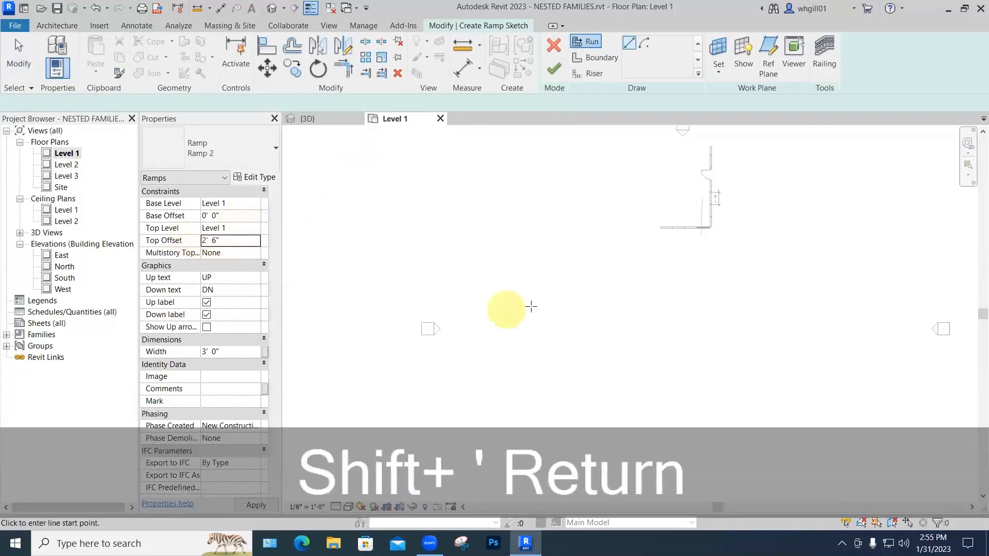
- Sketch a straight horizontal ramp run 30' long in the open area southwest of the curtain walls and finish the ramp
click(504, 308)
click(622, 305)
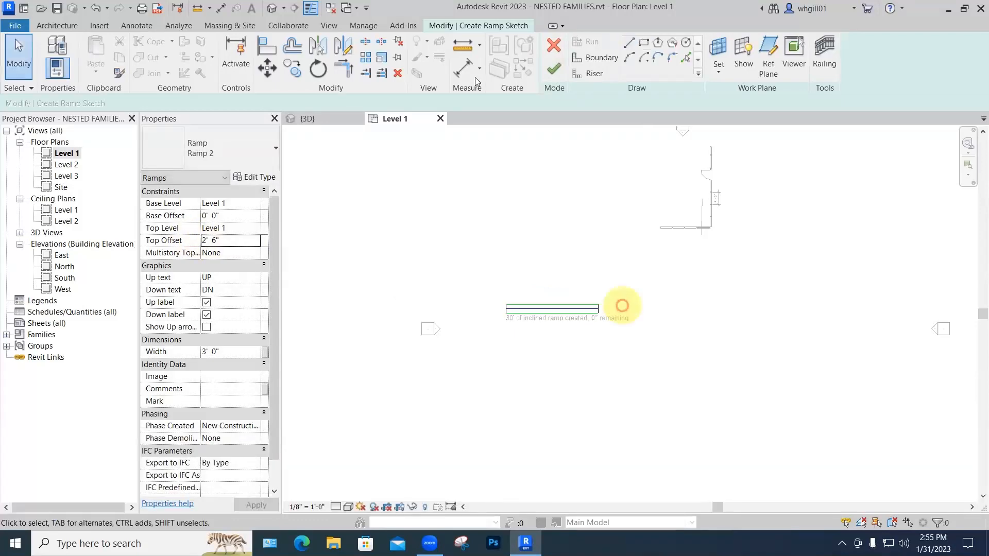
click(554, 69)
click(550, 223)
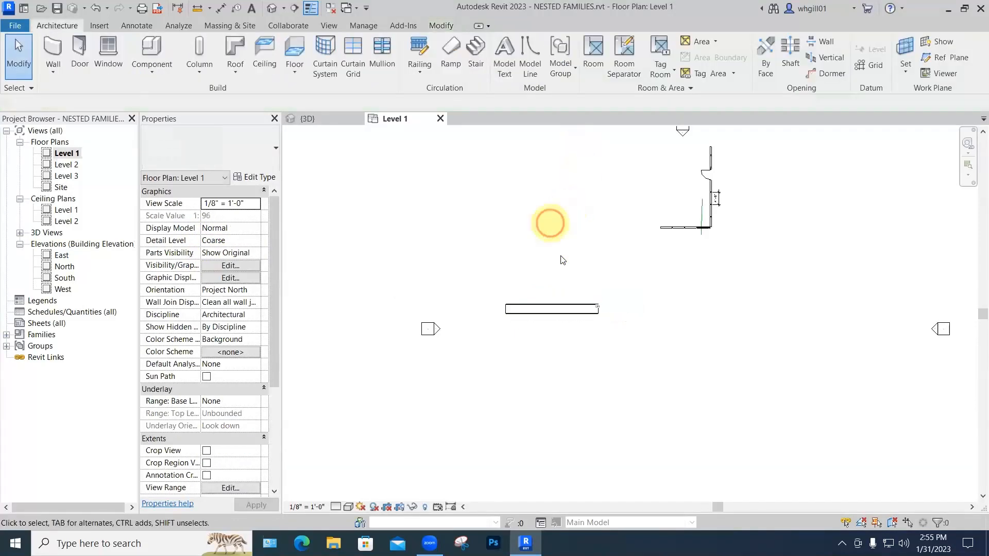
- Tile the 3D view beside the Level 1 plan and orbit it to show the ramp's lower end
click(326, 121)
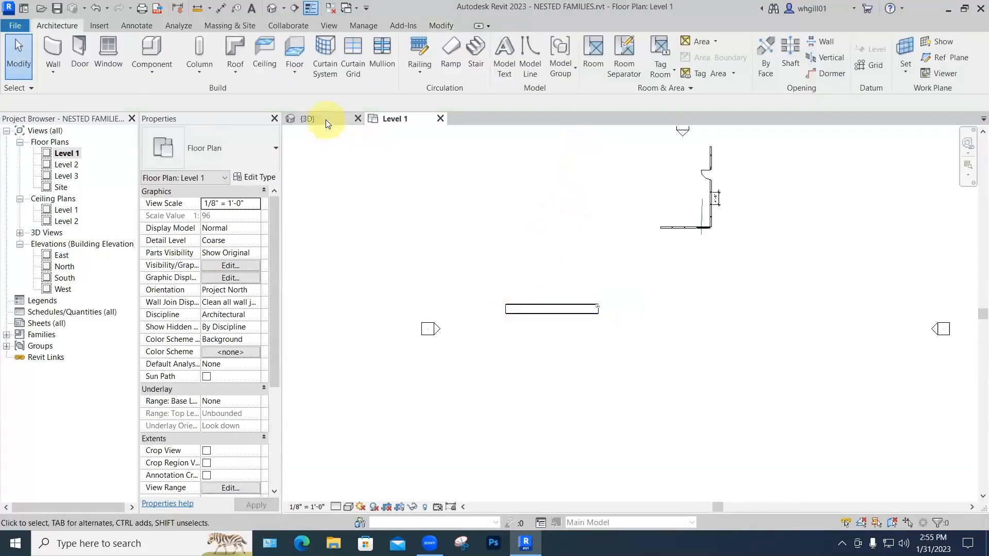
key(w)
key(t)
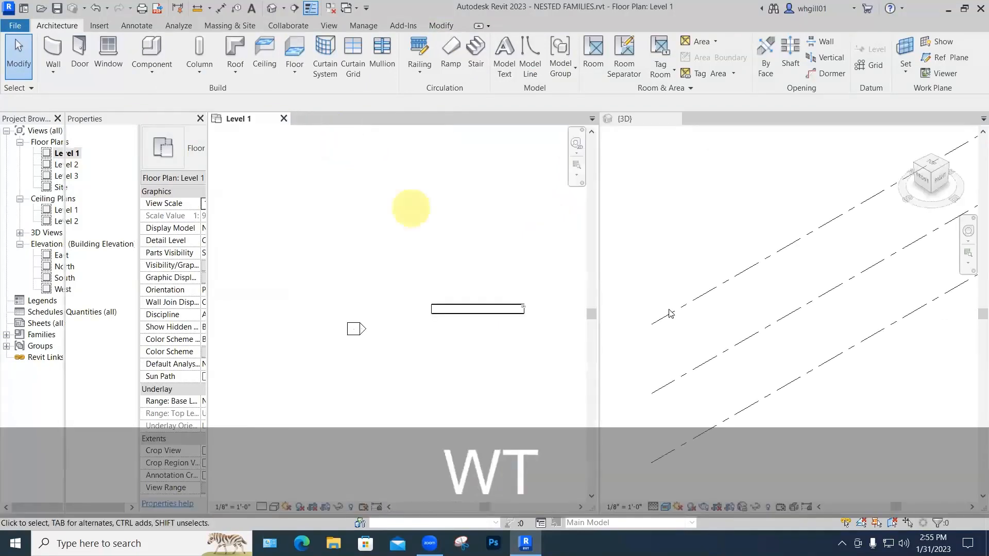
shift+middle_drag(669, 314, 657, 209)
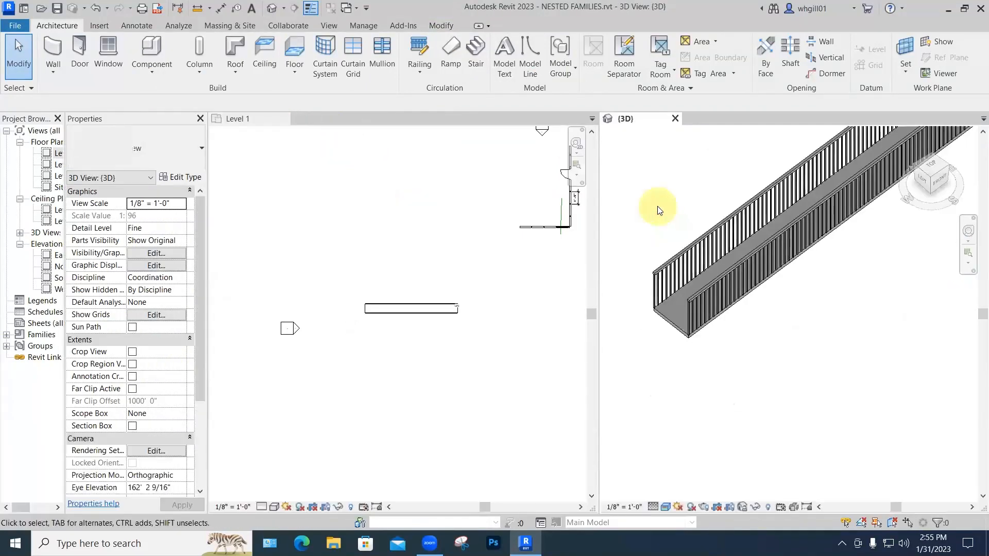
- Widen the Project Browser and Properties palettes so their full labels can be read
click(674, 252)
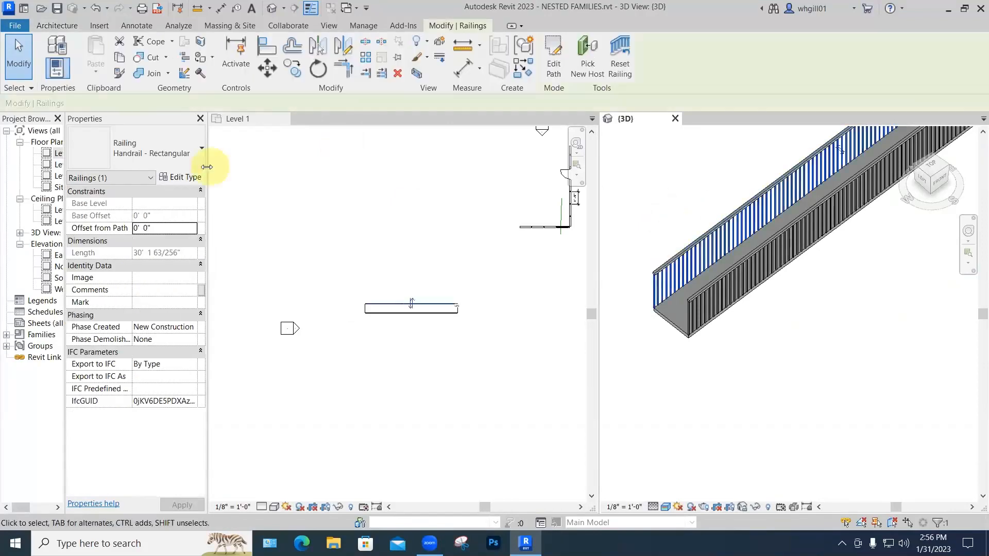
drag(208, 169, 292, 170)
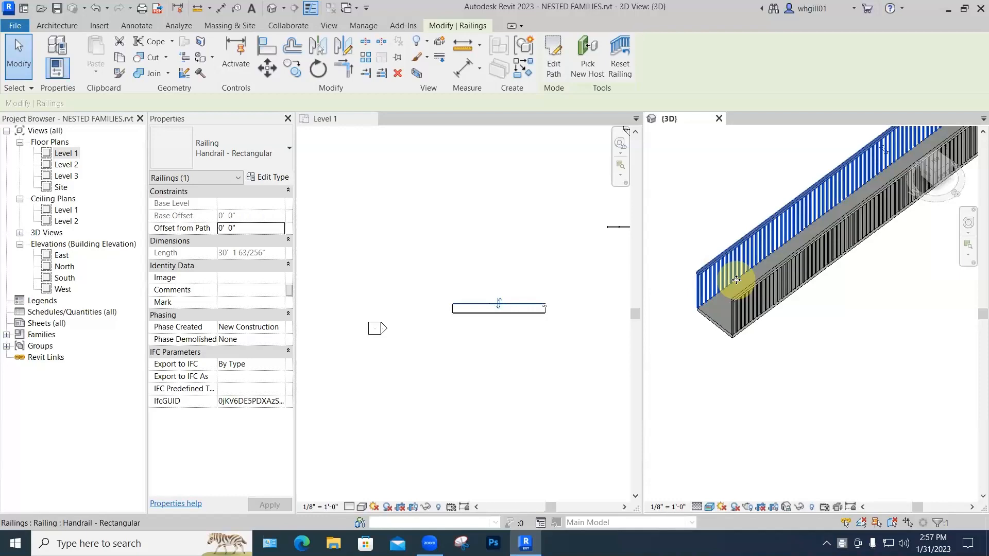
key(Escape)
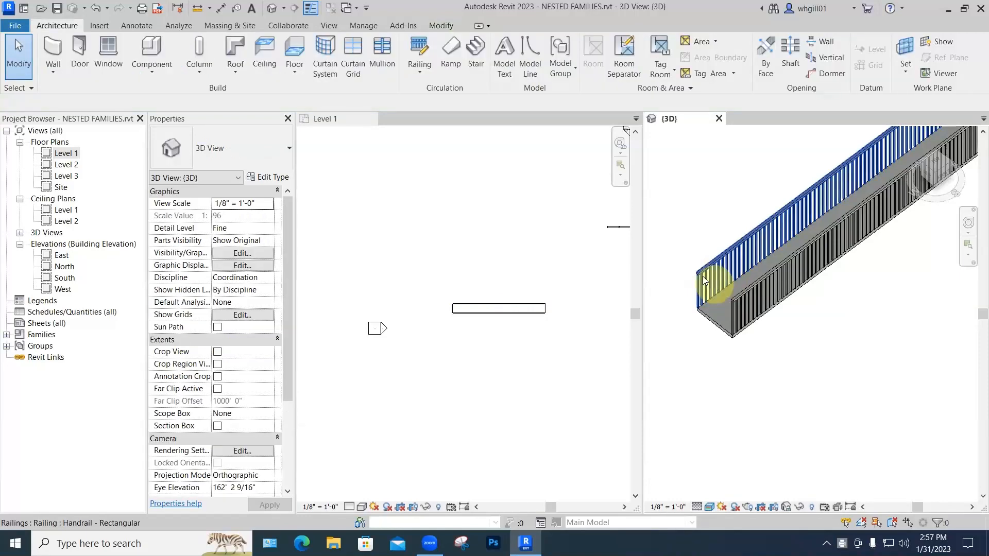
- Duplicate the type of the ramp's far railing as "gUARDRAIL WITH HANDRAIL" and assign it to that railing
scroll(707, 274, up, 2)
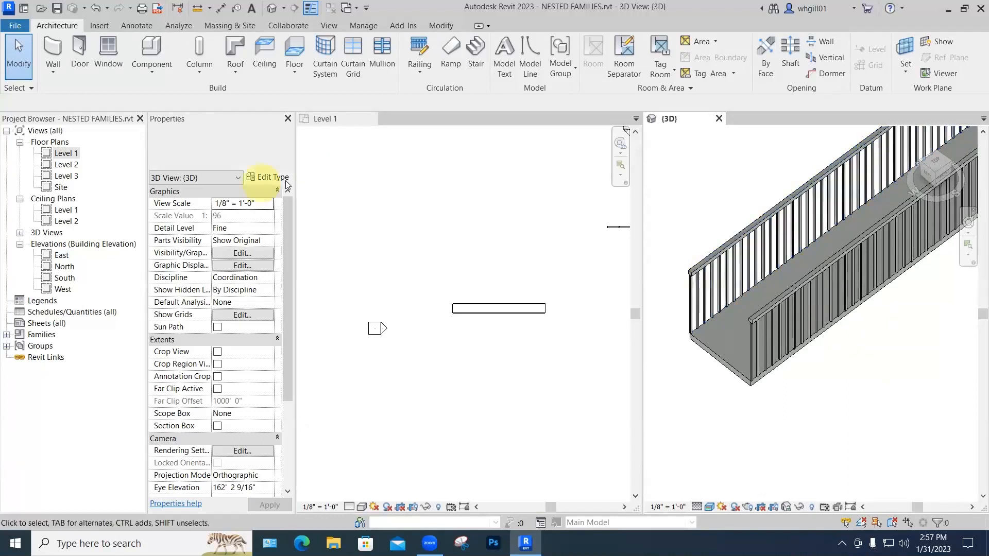
click(698, 272)
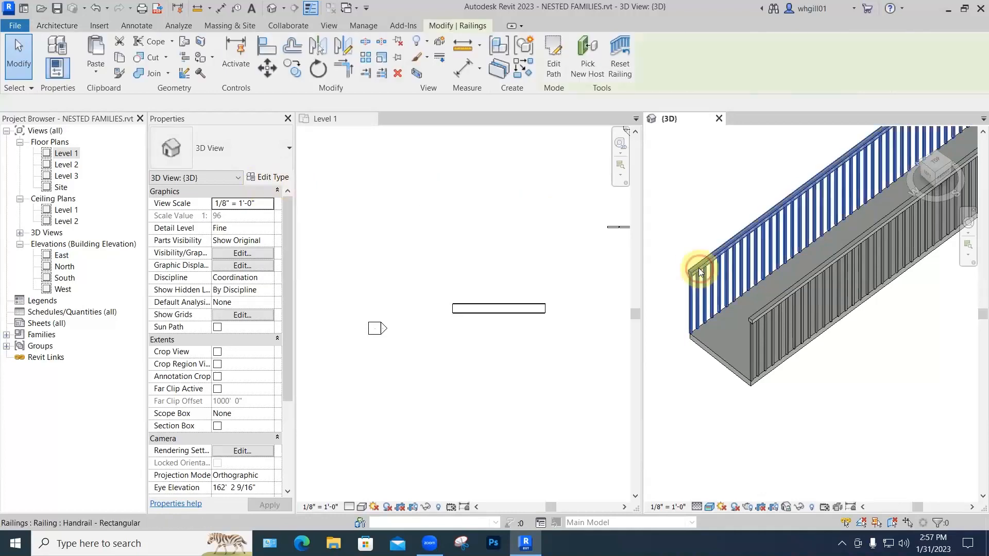
click(264, 178)
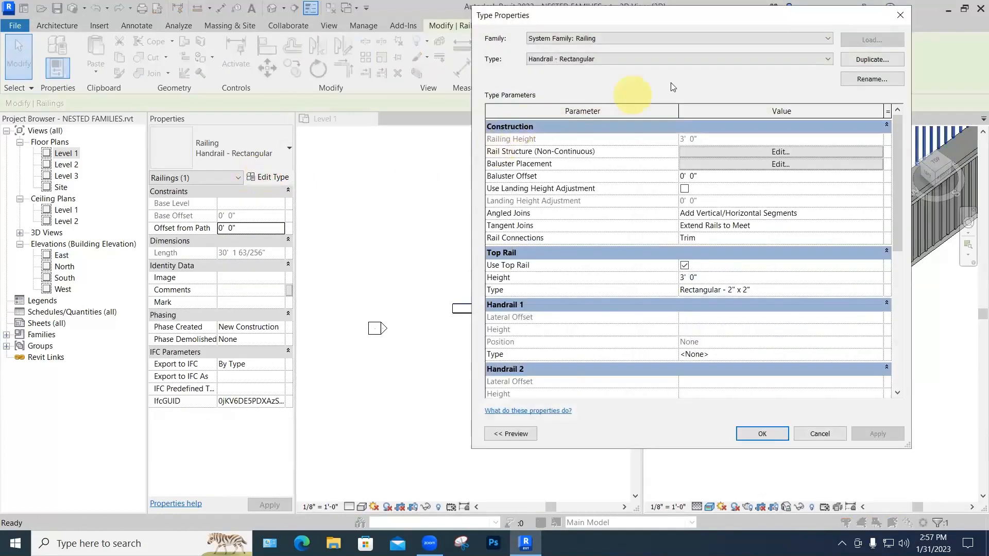
click(711, 61)
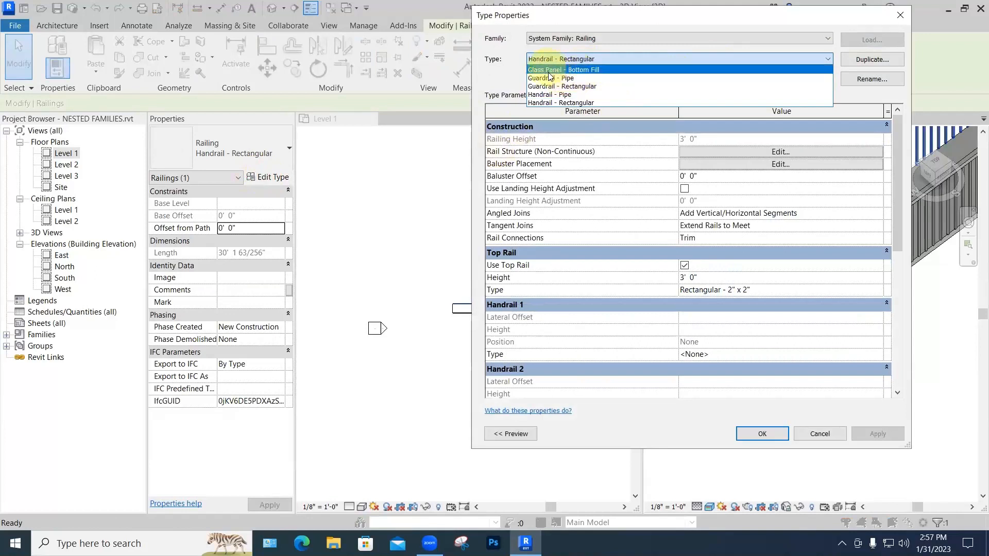
click(861, 60)
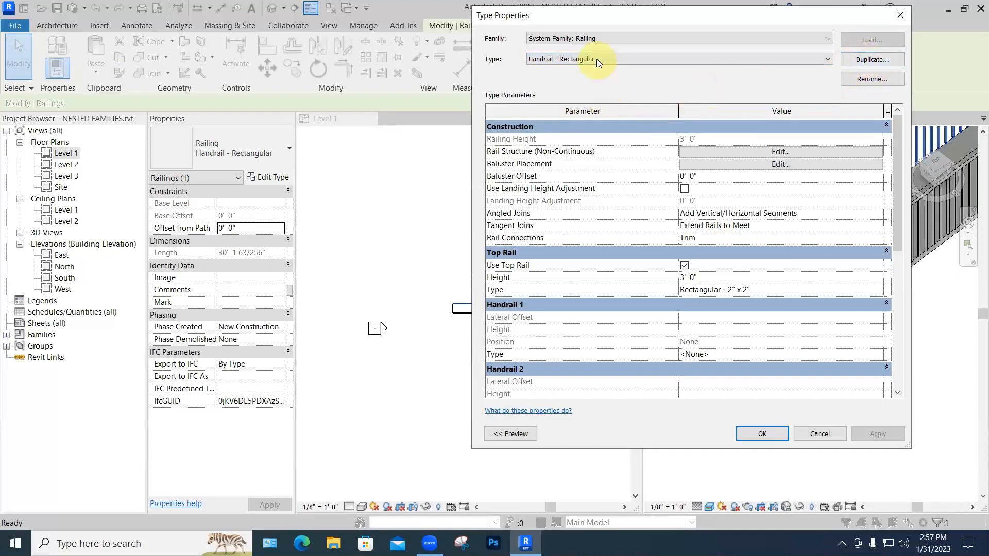
click(865, 59)
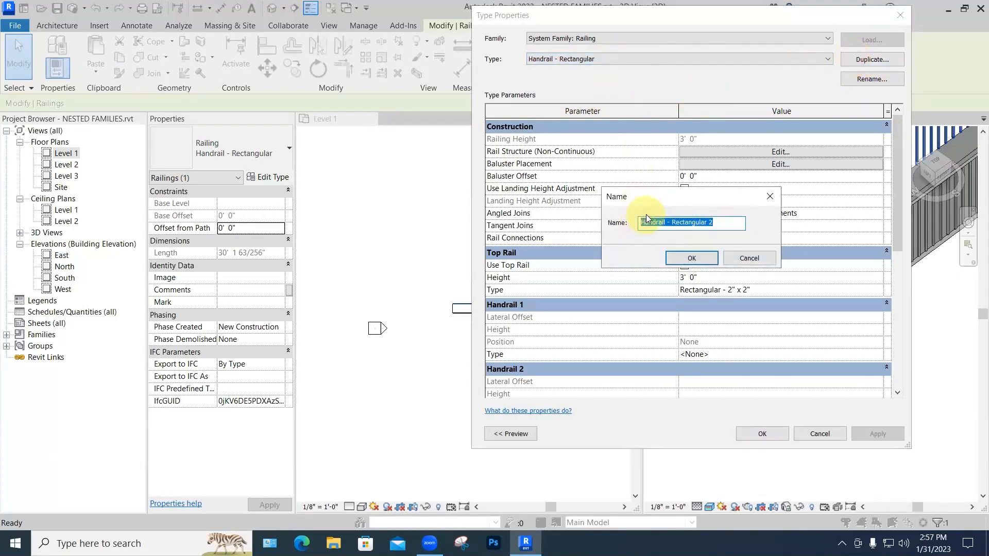
text(GUARD)
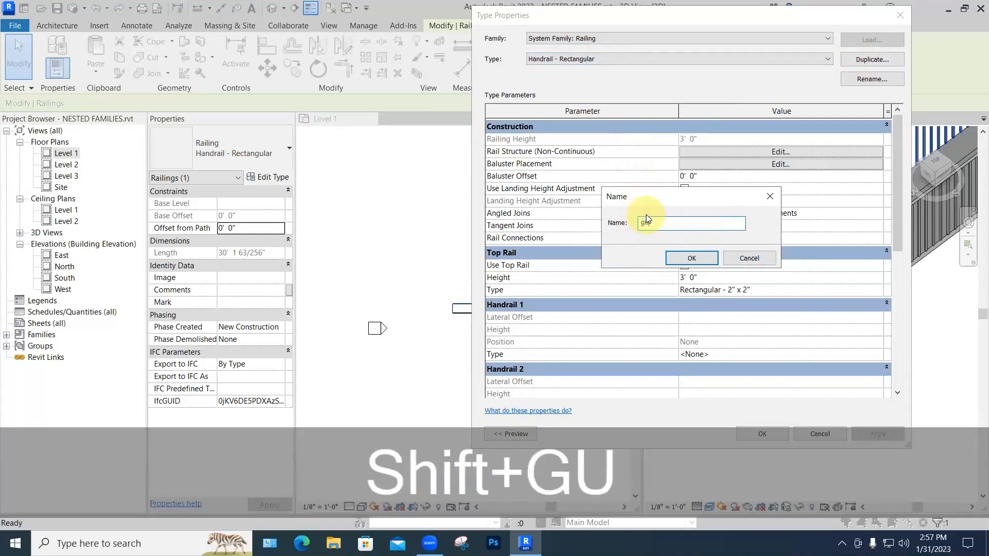
text(RAIL )
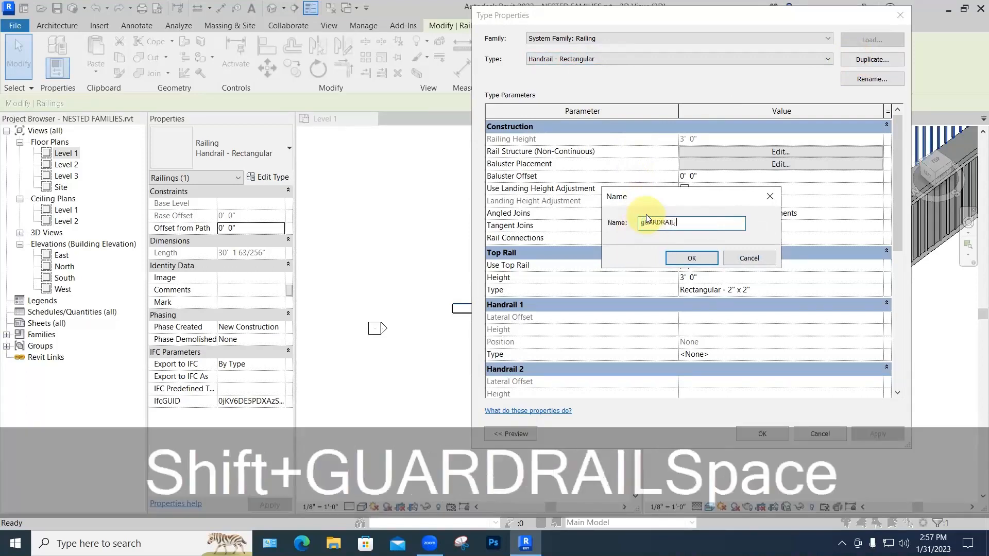
text(WITH HANDRA)
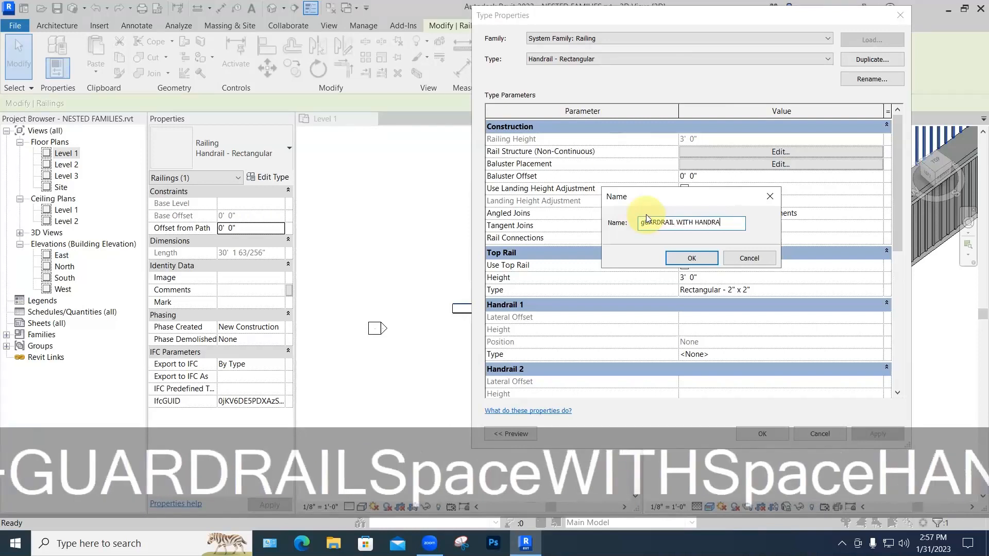
text(IL)
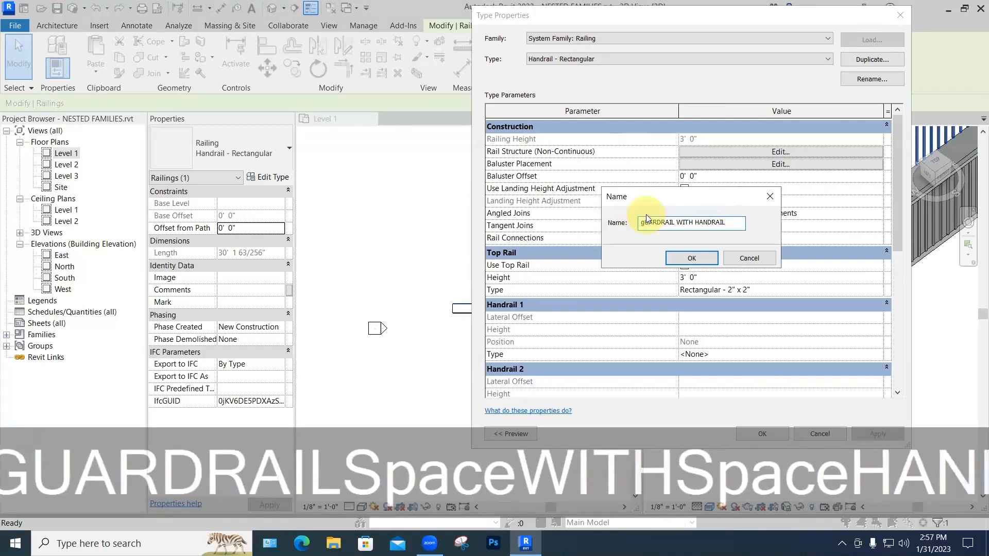
click(689, 259)
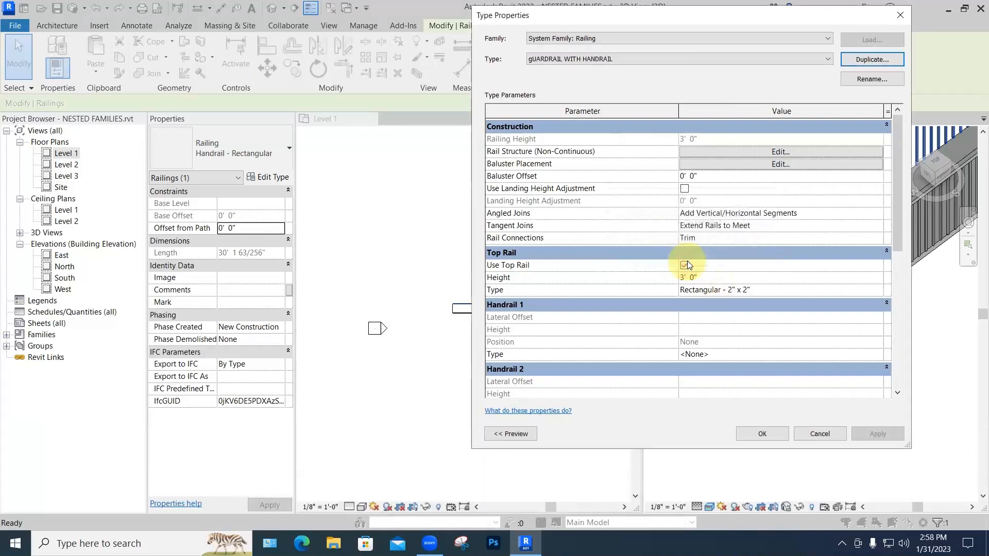
click(763, 434)
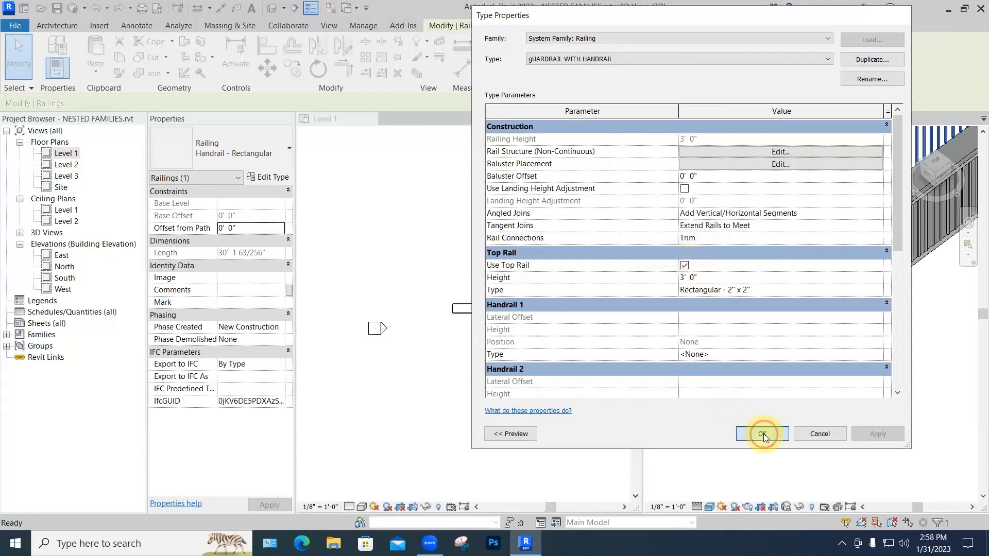
- Delete the Handrail - Rectangular railing along the ramp's near side
click(689, 282)
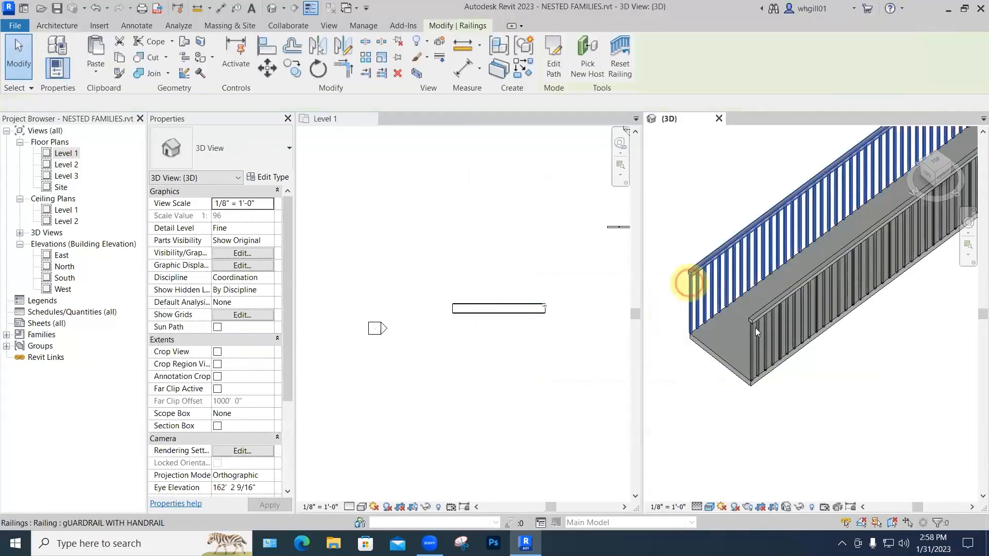
click(755, 321)
key(BackSpace)
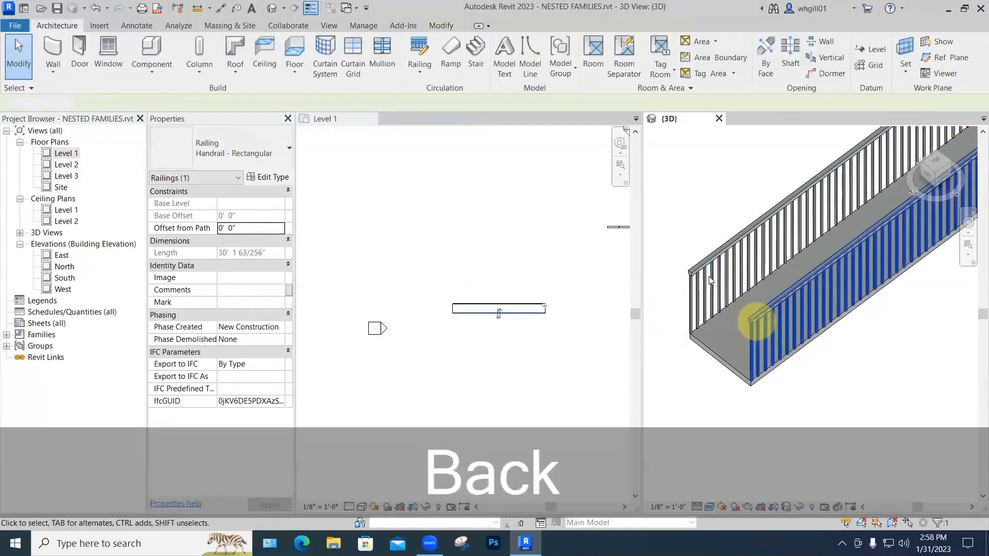
- Enlarge the 3D view relative to the Level 1 plan and select the remaining railing at the ramp's lower end
scroll(692, 267, up, 3)
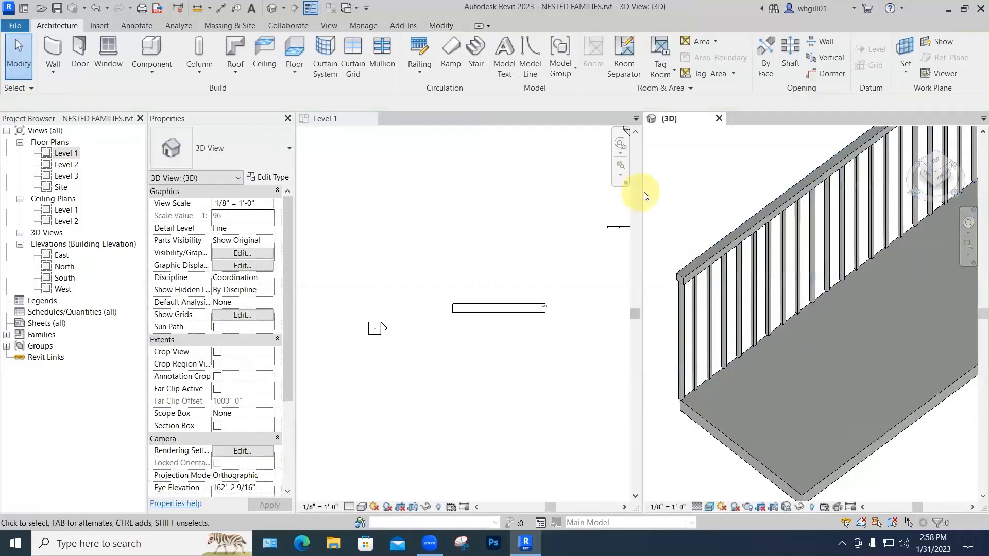
click(586, 198)
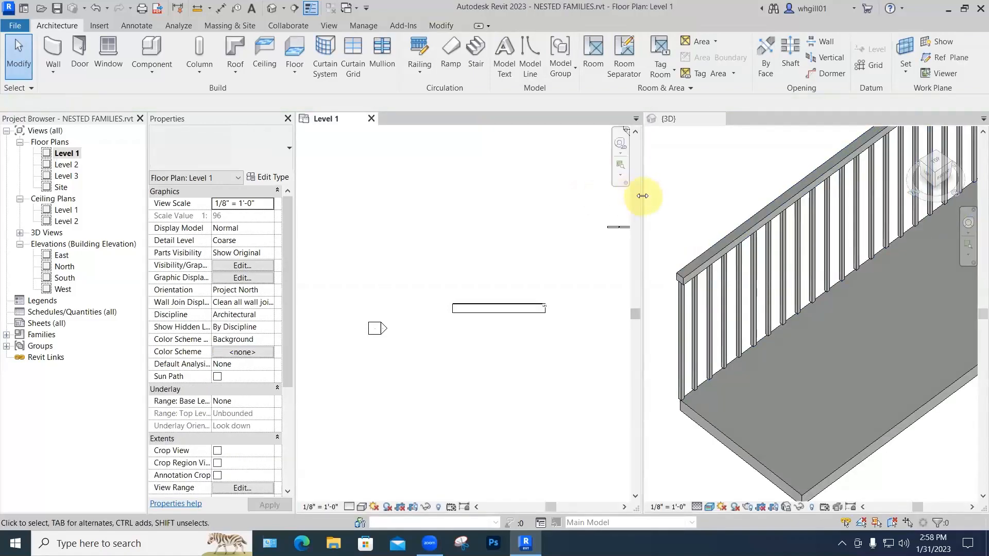
drag(642, 196, 479, 209)
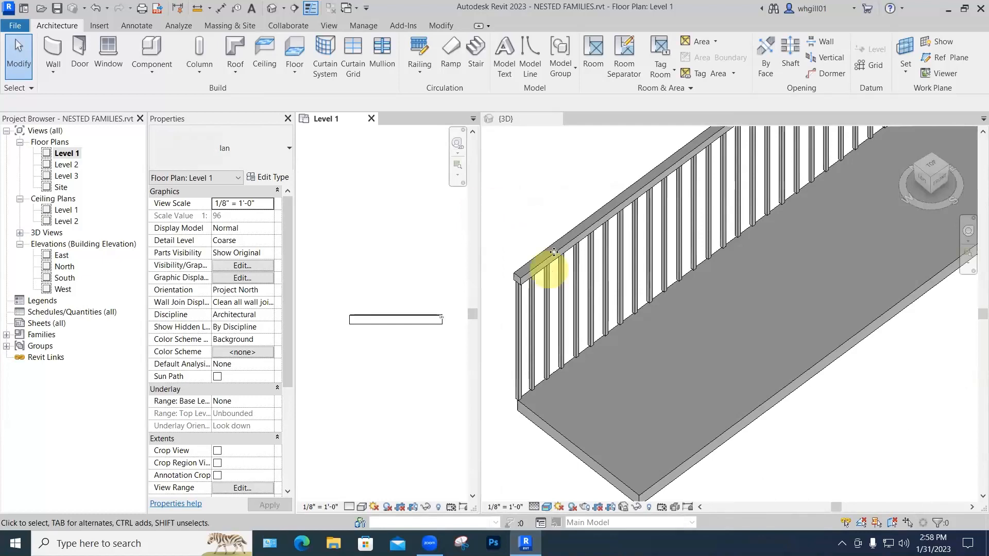
click(555, 251)
middle_drag(555, 251, 594, 216)
click(565, 211)
click(569, 240)
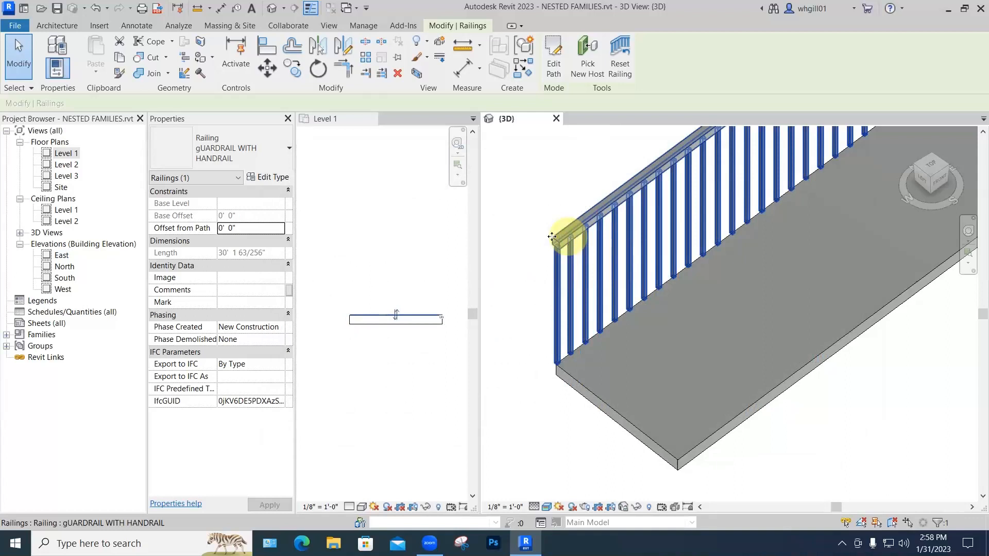
- Set the top rail height of the gUARDRAIL WITH HANDRAIL railing type to 42"
click(275, 176)
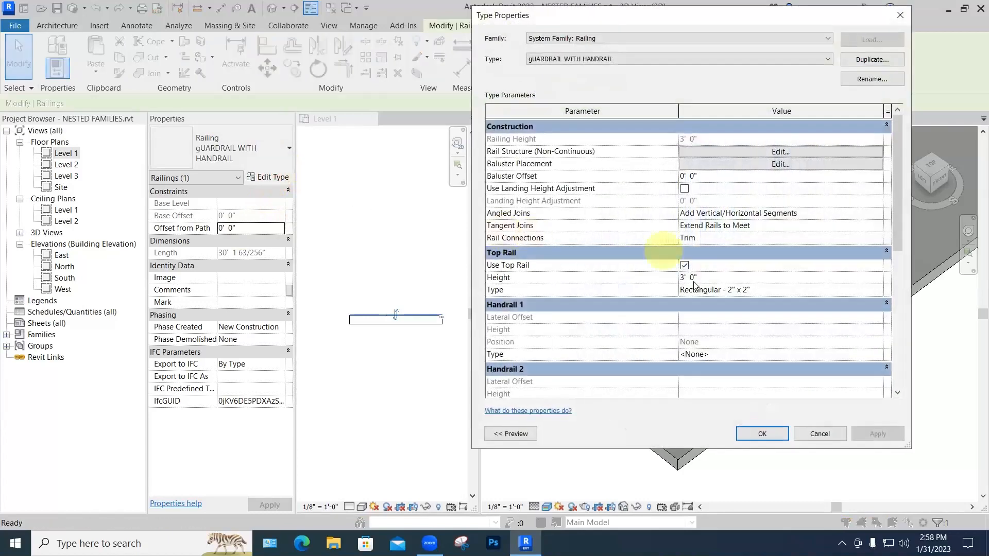
click(699, 277)
click(670, 277)
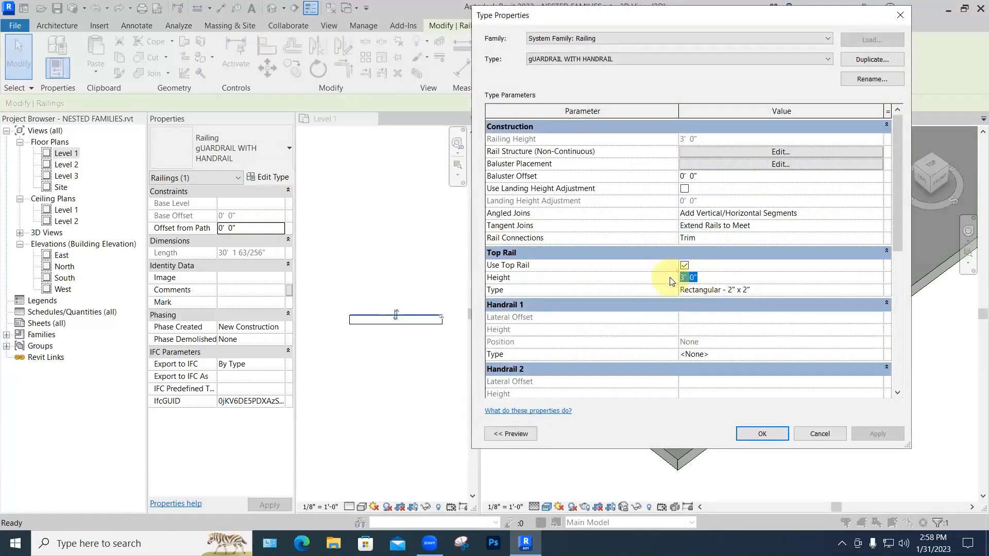
text(42")
key(Return)
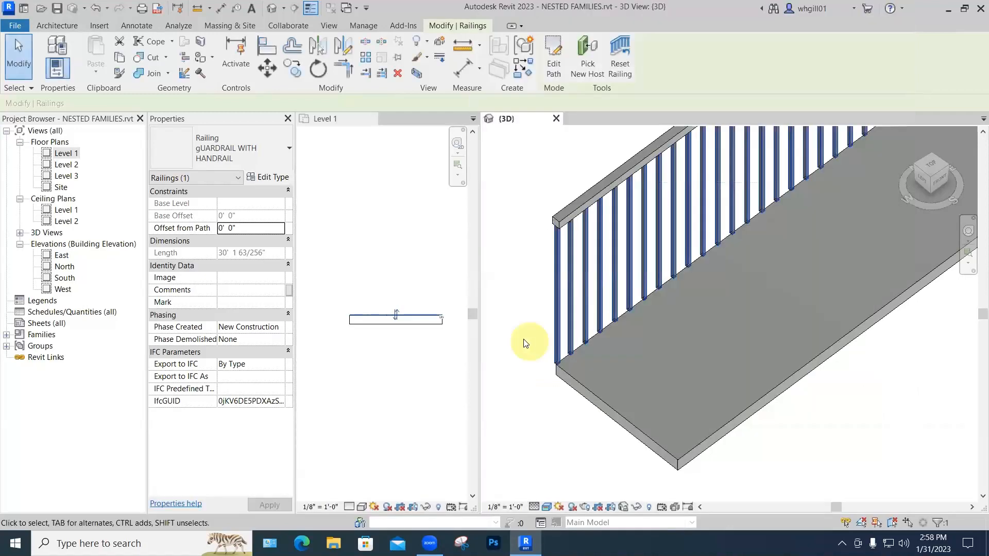
click(525, 341)
middle_drag(534, 353, 530, 384)
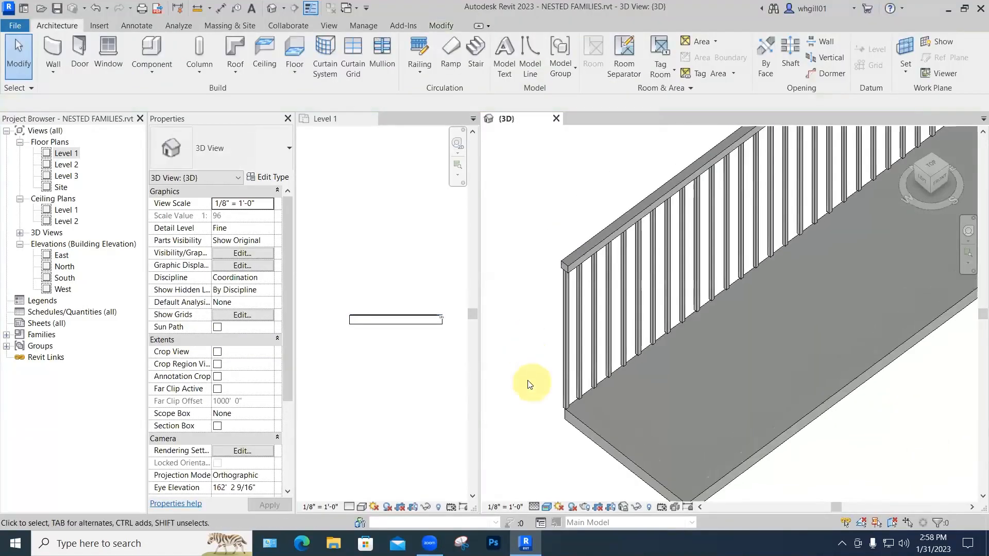
- Try offsetting the ramp's railing 2" from its path
click(596, 286)
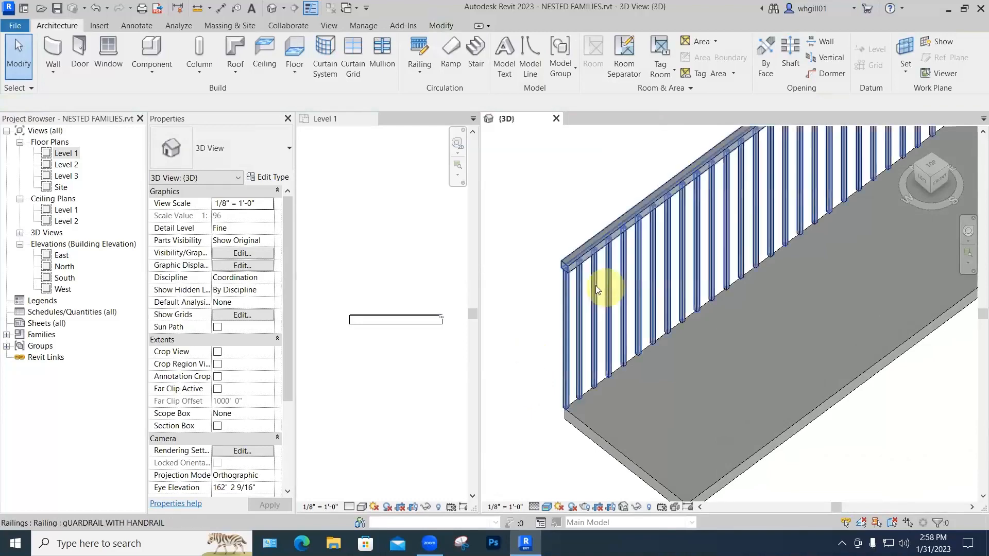
click(595, 285)
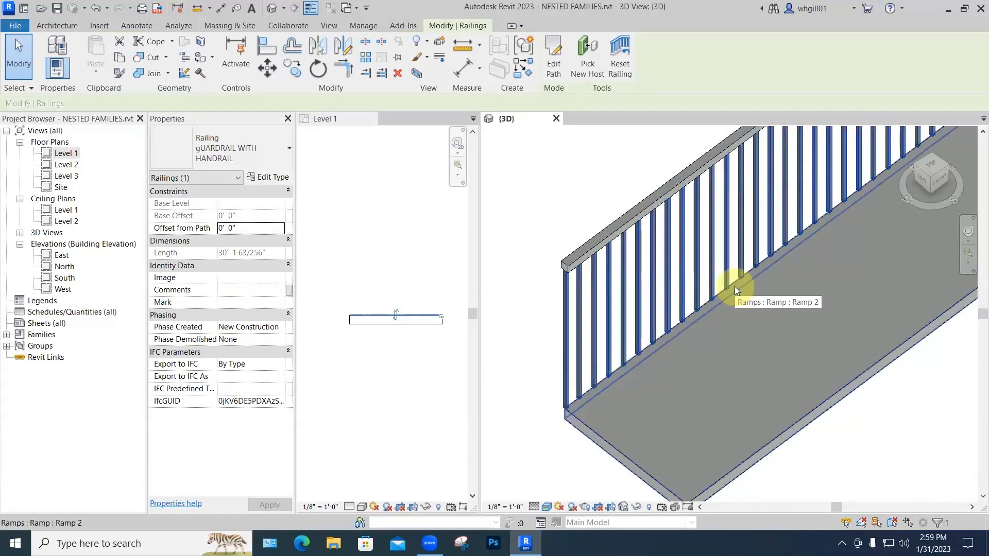
click(235, 230)
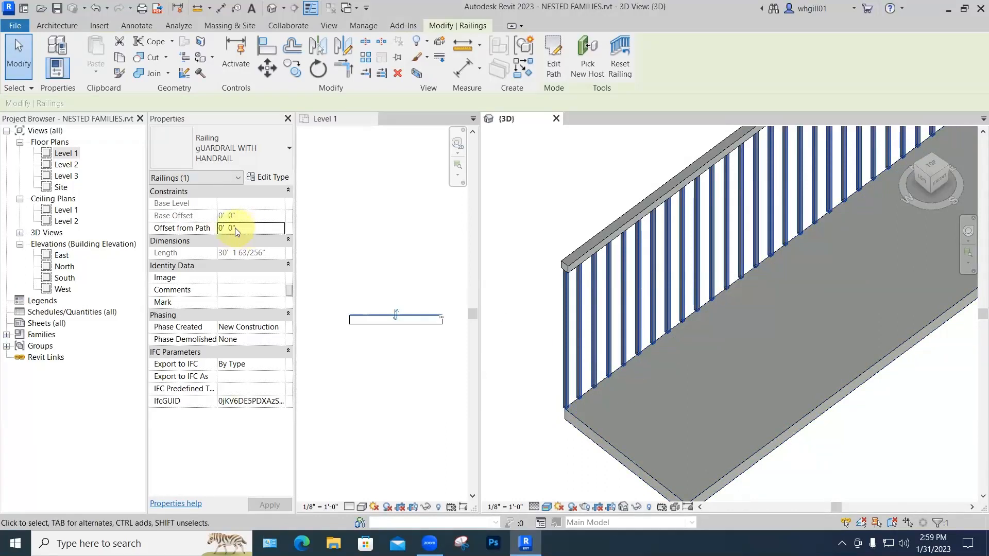
scroll(619, 374, up, 1)
click(521, 387)
scroll(521, 388, down, 4)
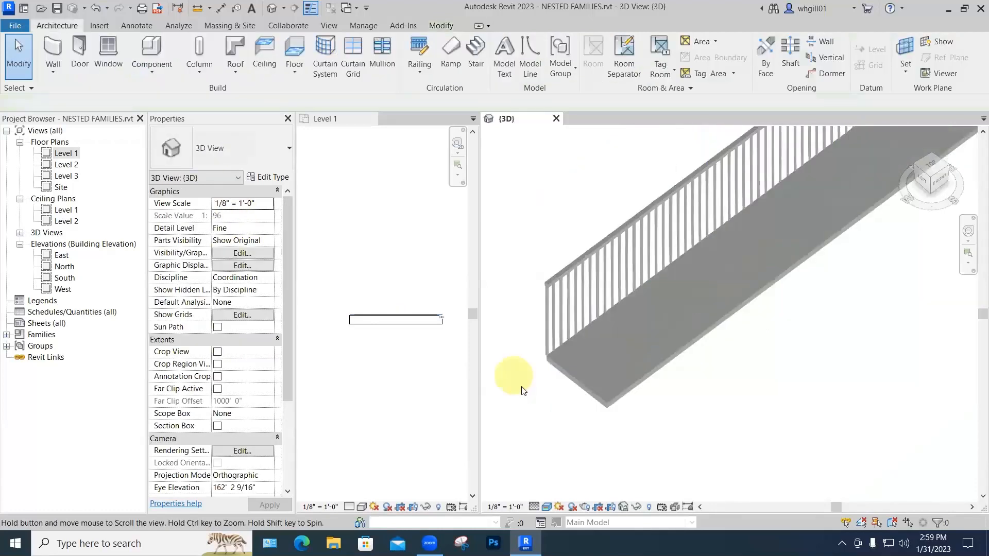
scroll(536, 376, up, 3)
click(553, 362)
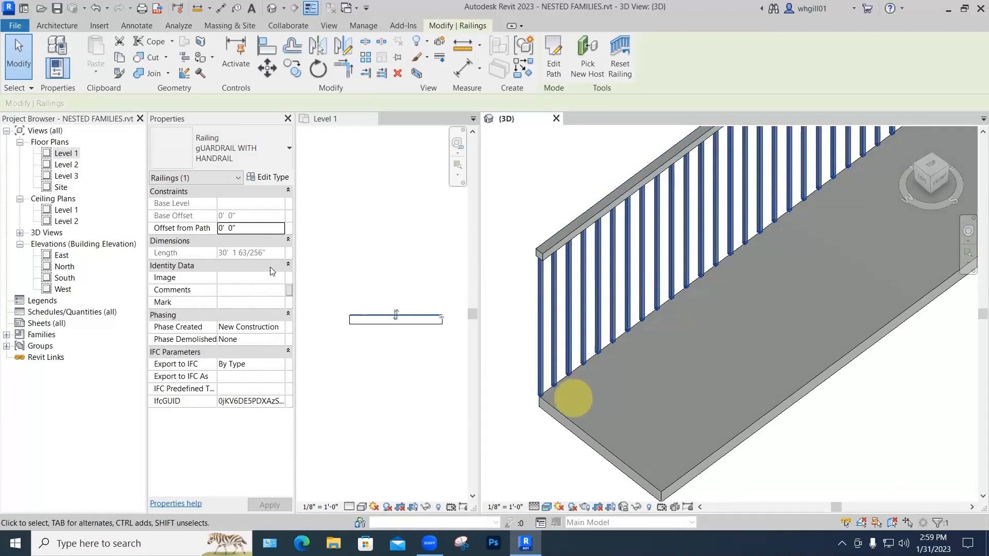
click(243, 228)
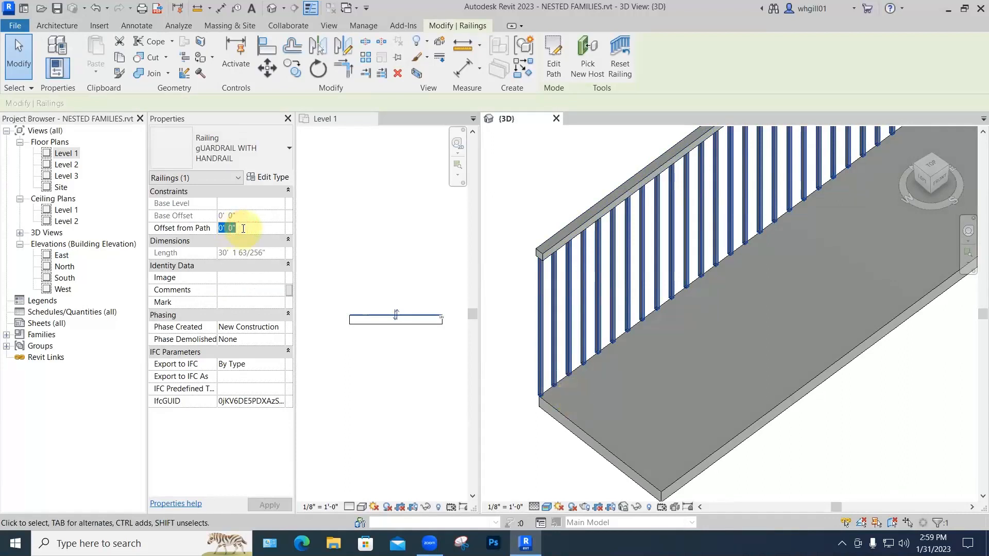
key(BackSpace)
key(BackSpace)
key(BackSpace)
key(BackSpace)
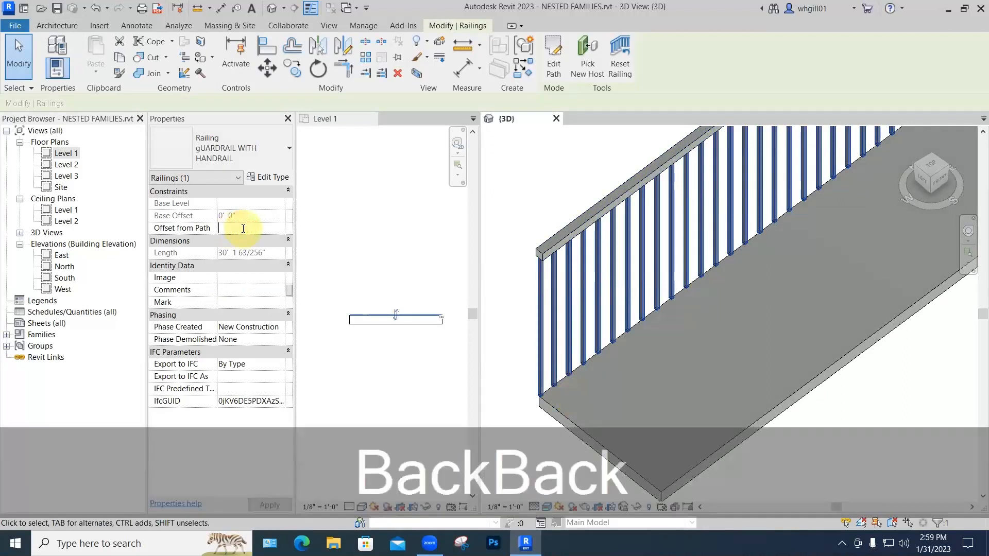
text(2")
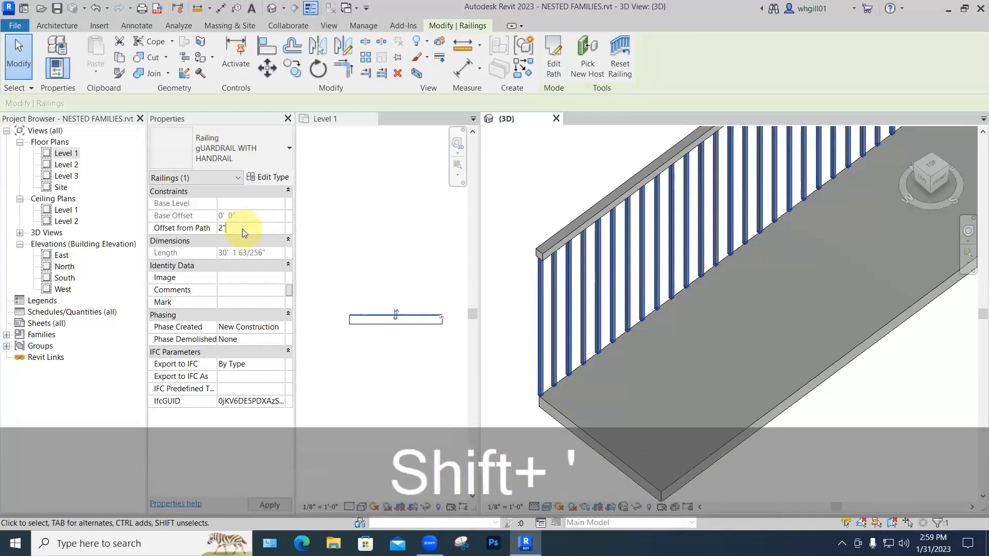
key(Return)
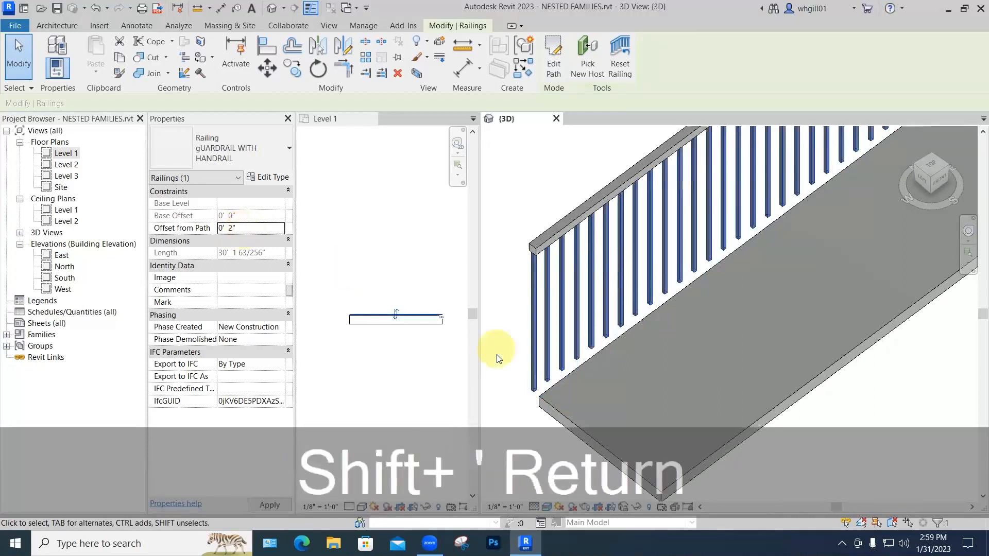
- Set the ramp railing's Offset from Path to -2"
click(238, 229)
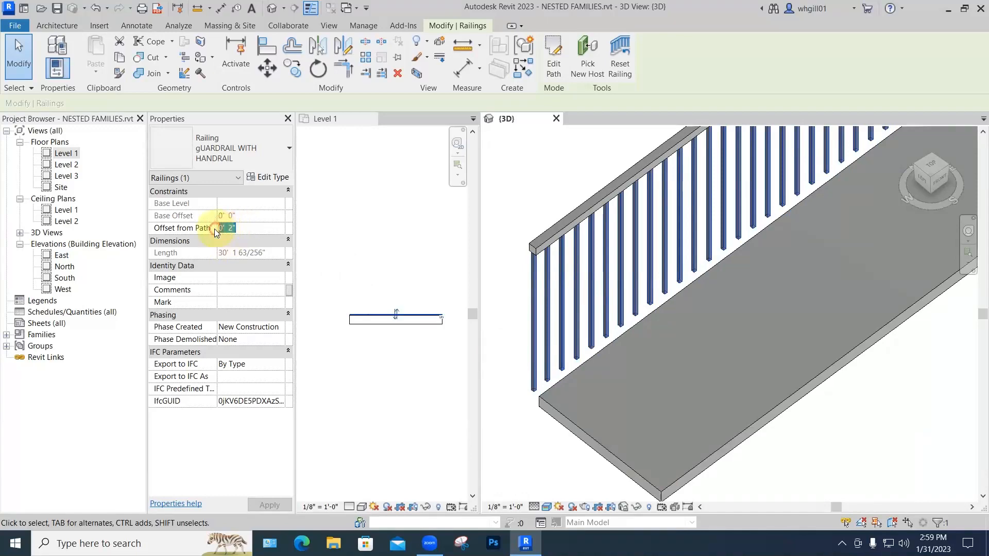
text(-2")
key(Return)
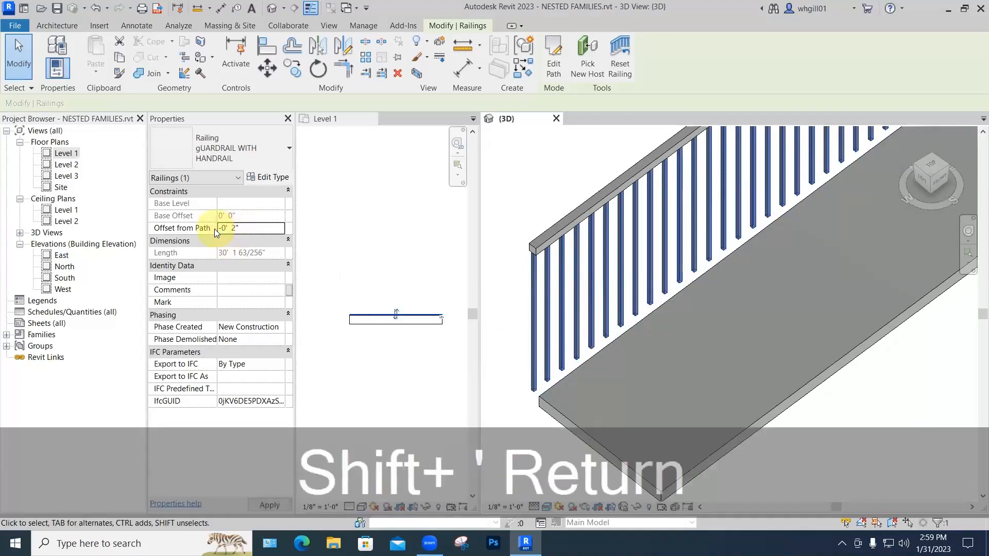
click(506, 325)
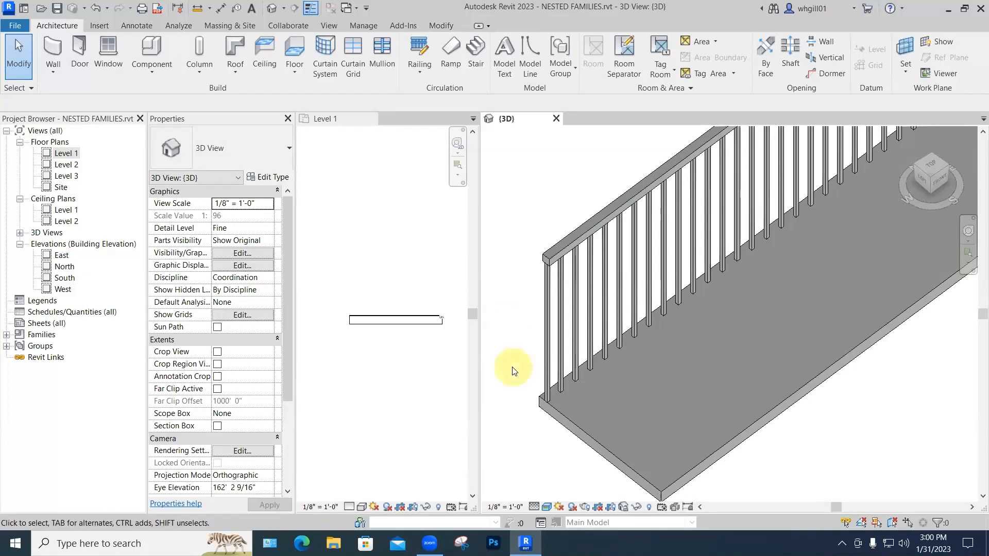
- Change the profile of the railing's Rectangular - 2" x 2" top rail type to Square Handrail : 1"
click(584, 320)
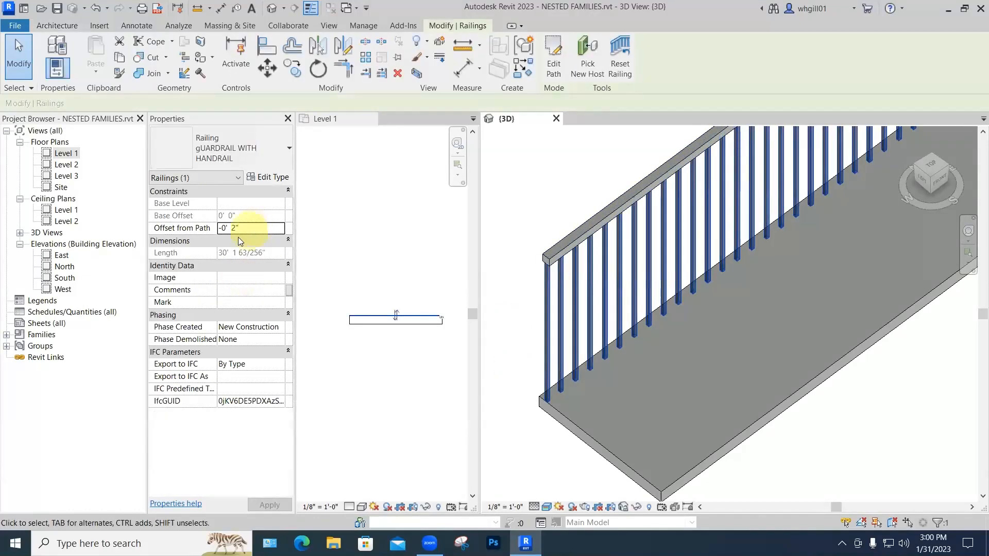
click(290, 352)
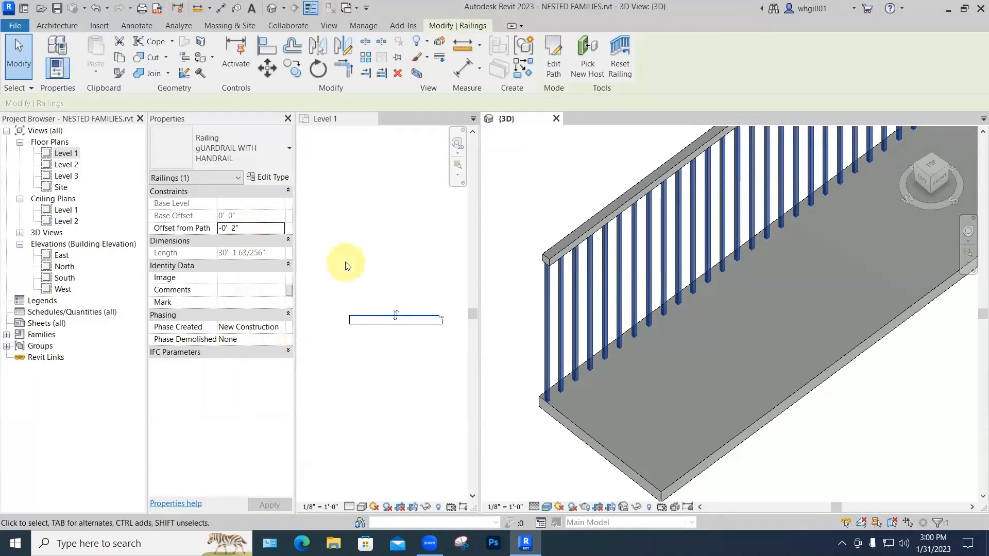
click(271, 177)
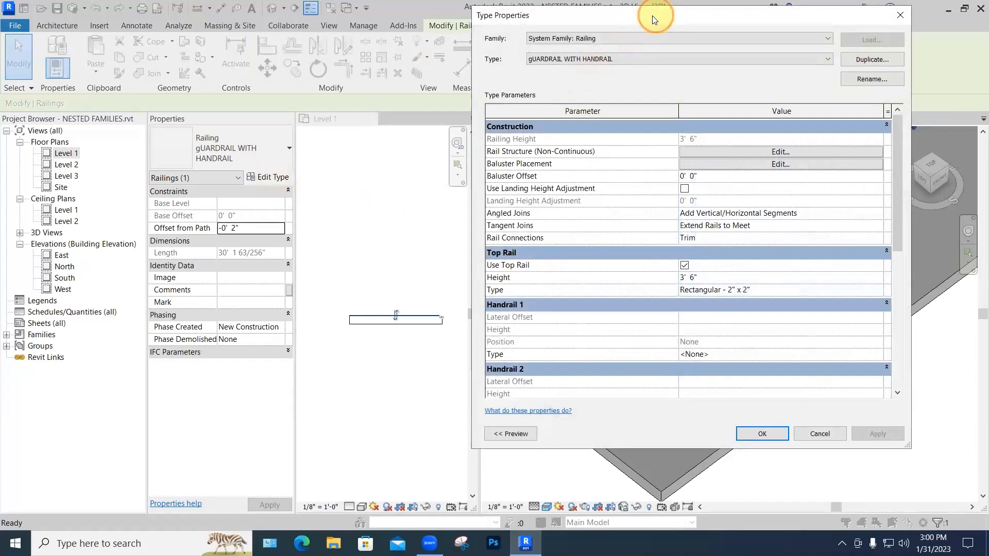
drag(276, 24, 275, 21)
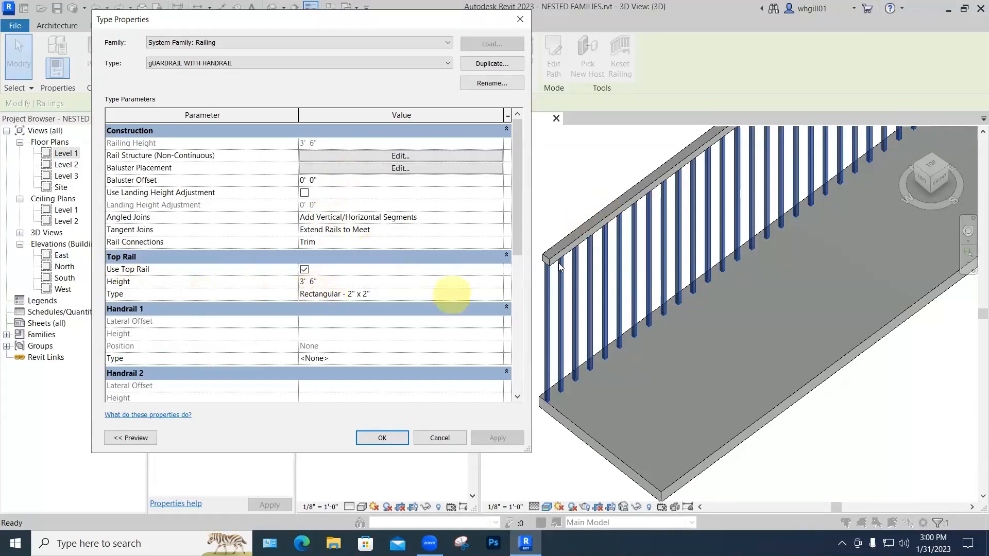
click(499, 293)
click(499, 292)
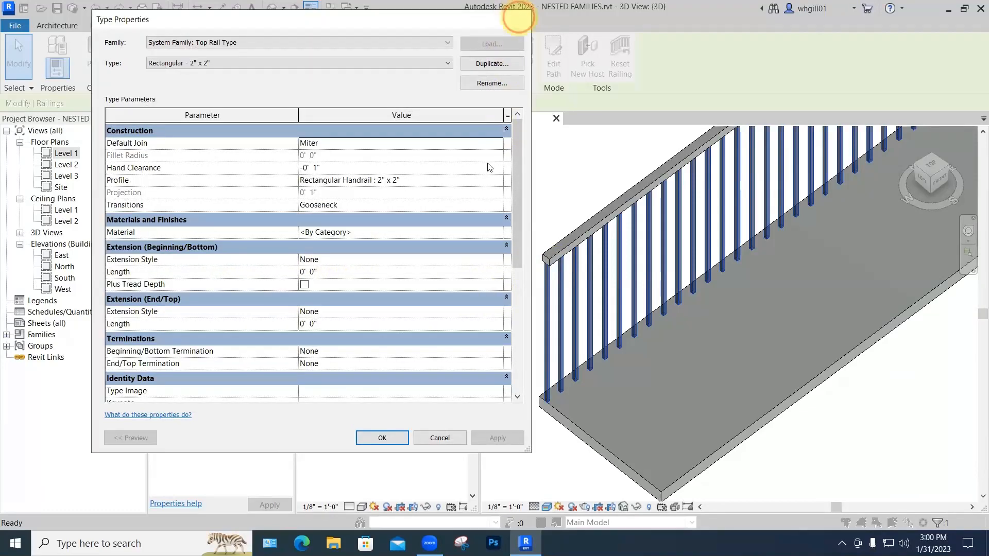
click(520, 20)
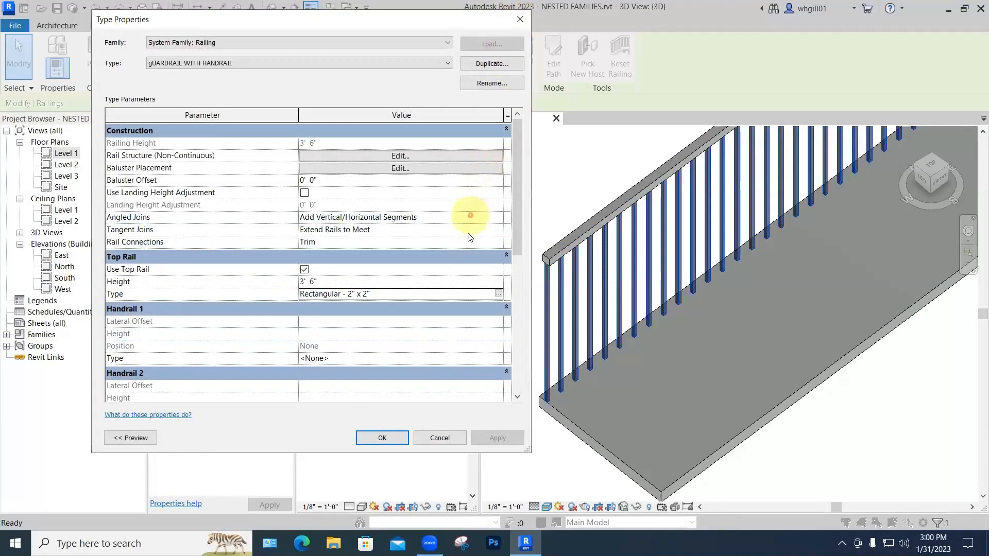
click(498, 293)
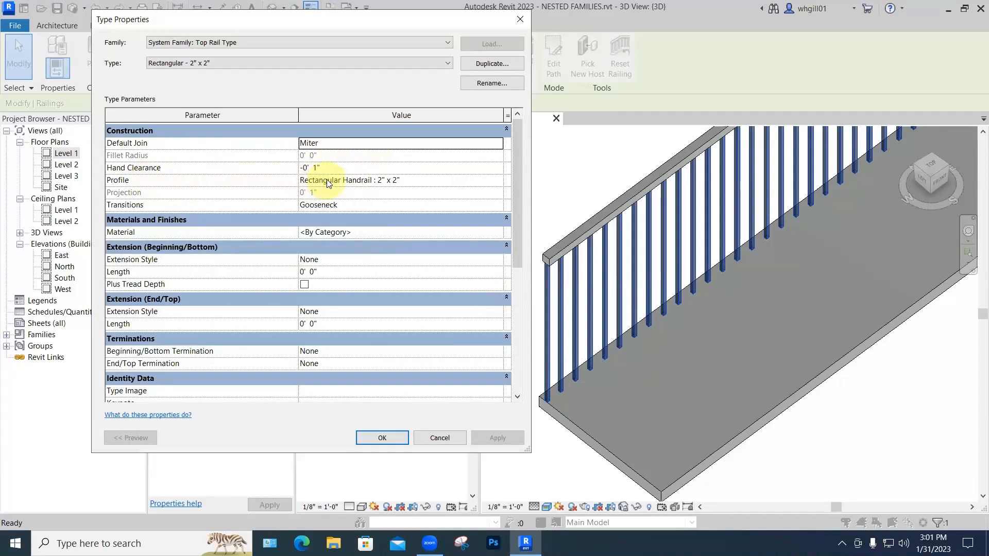
click(495, 180)
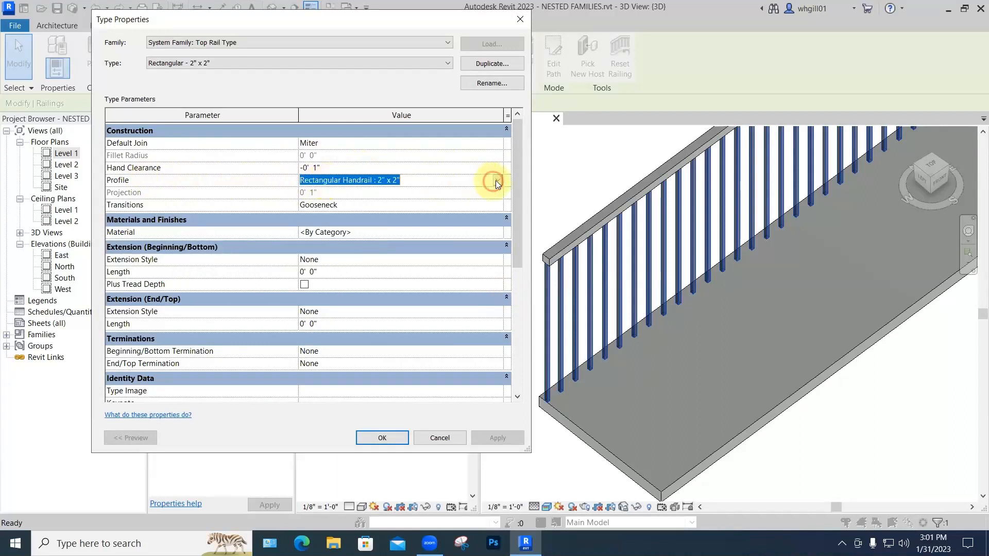
click(497, 181)
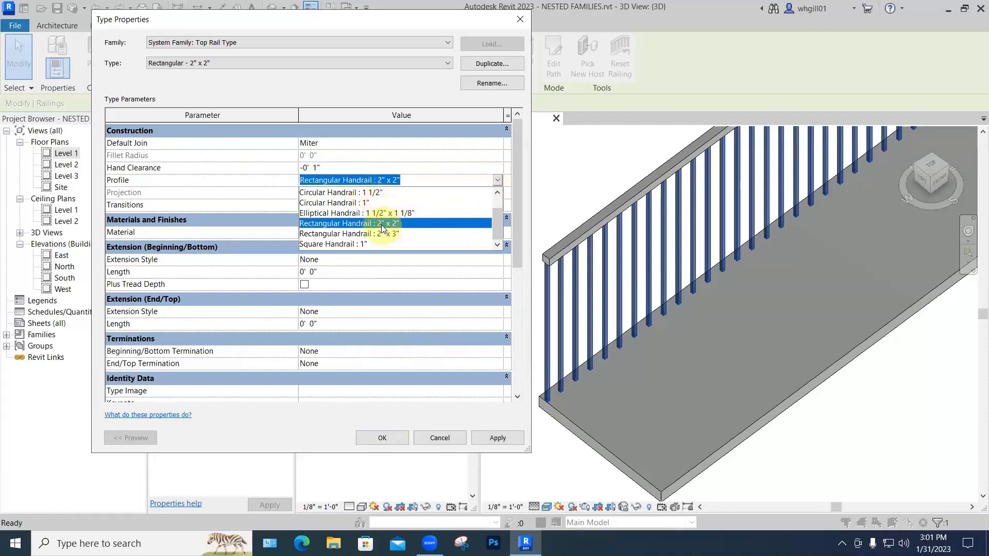
click(351, 243)
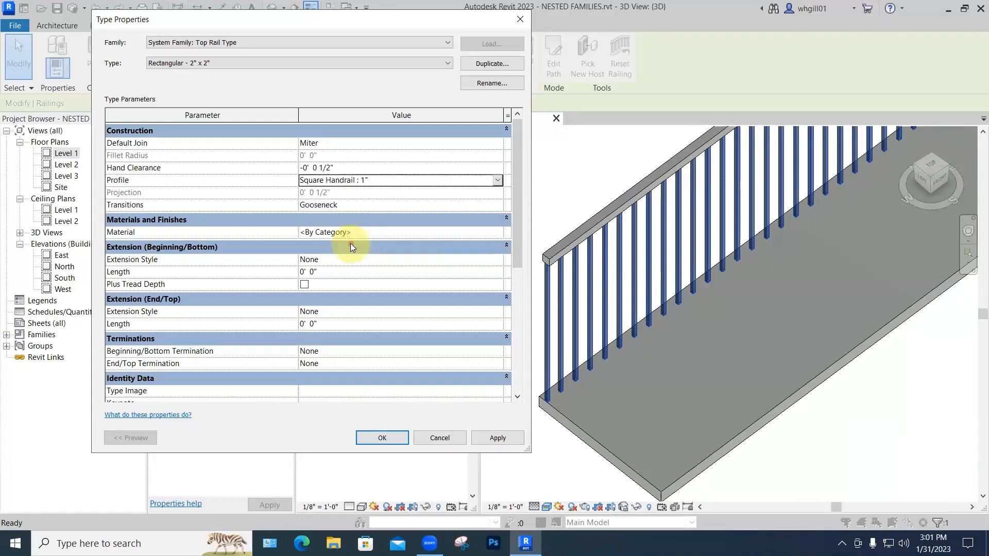
click(487, 441)
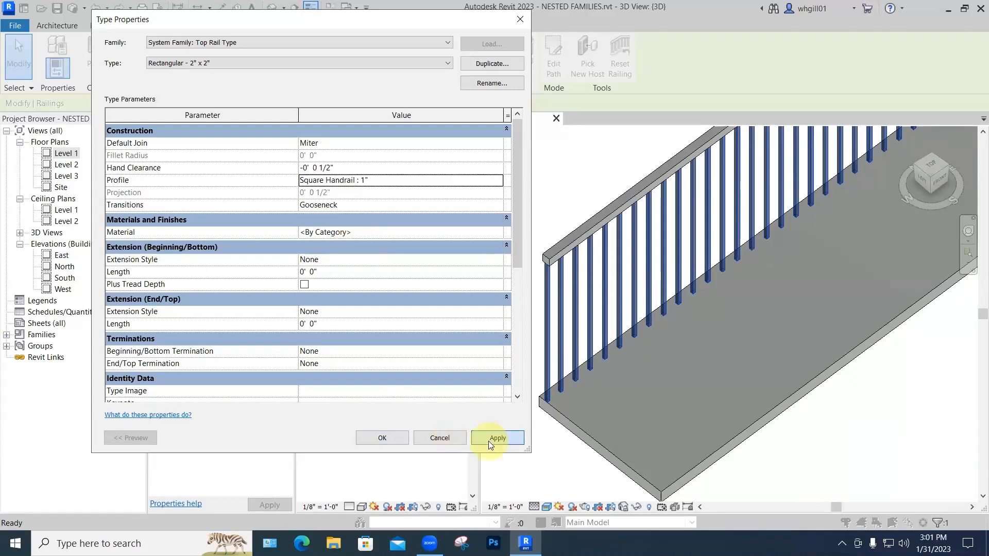
click(388, 438)
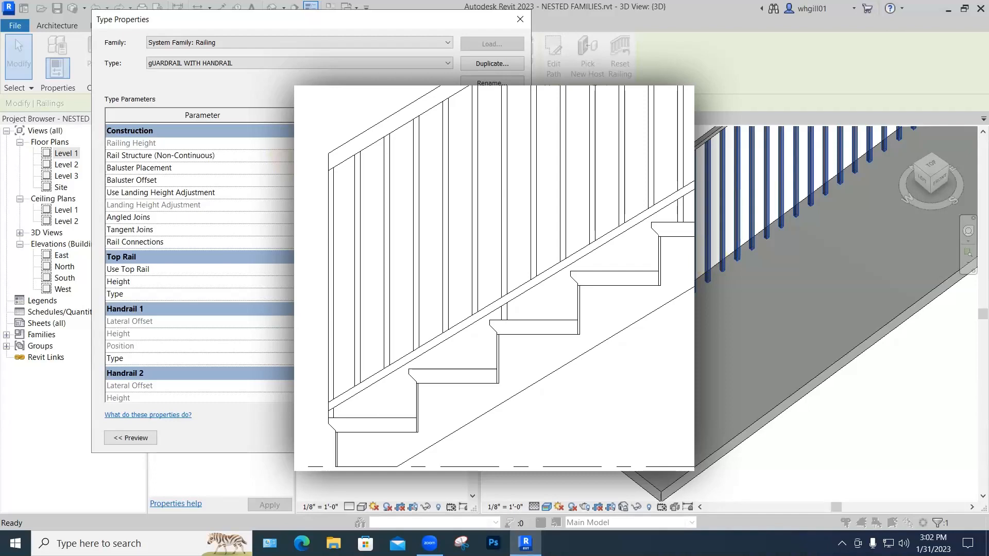
- Insert a rail named "bOTTOM RAIL" in the railing type's non-continuous rail structure
click(349, 155)
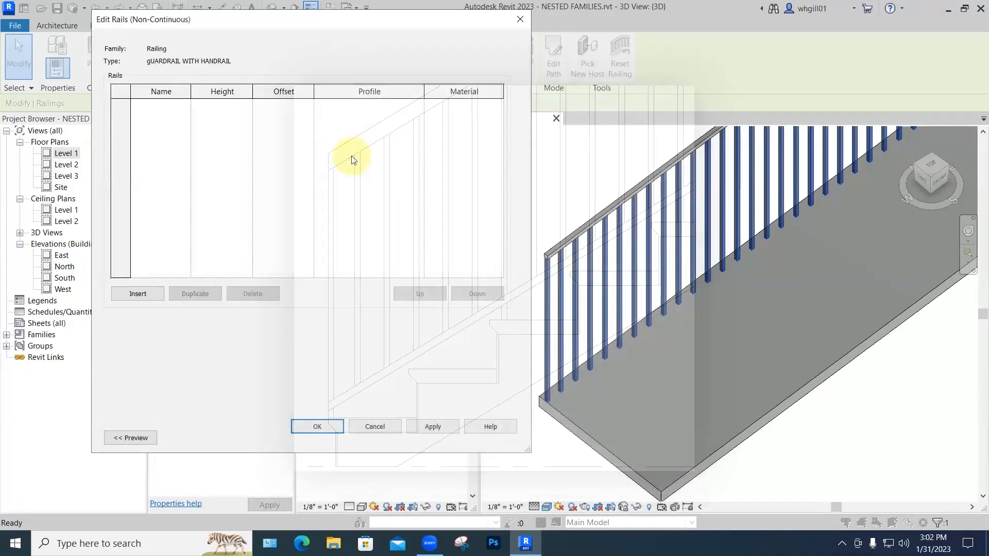
click(135, 294)
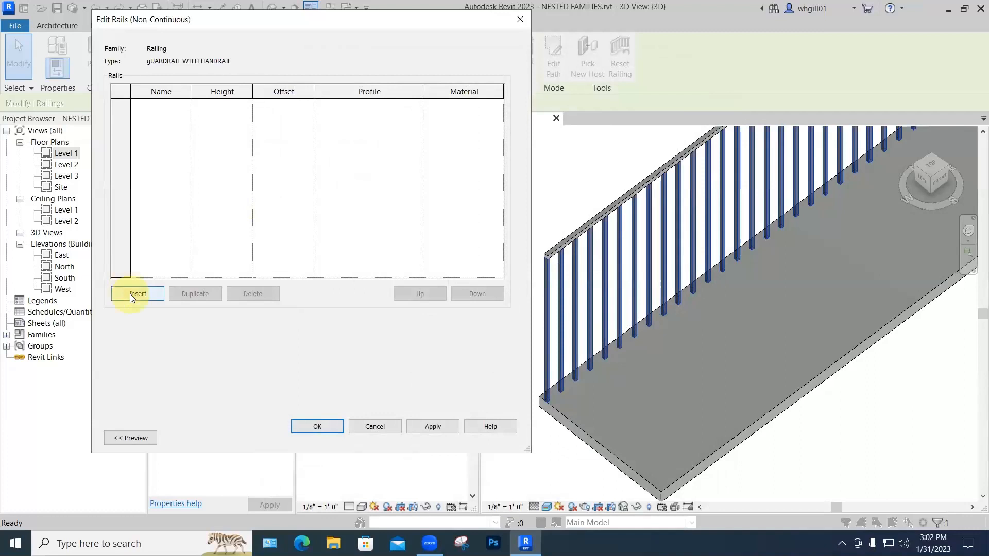
click(165, 106)
drag(173, 104, 130, 104)
text(BOTTOM R)
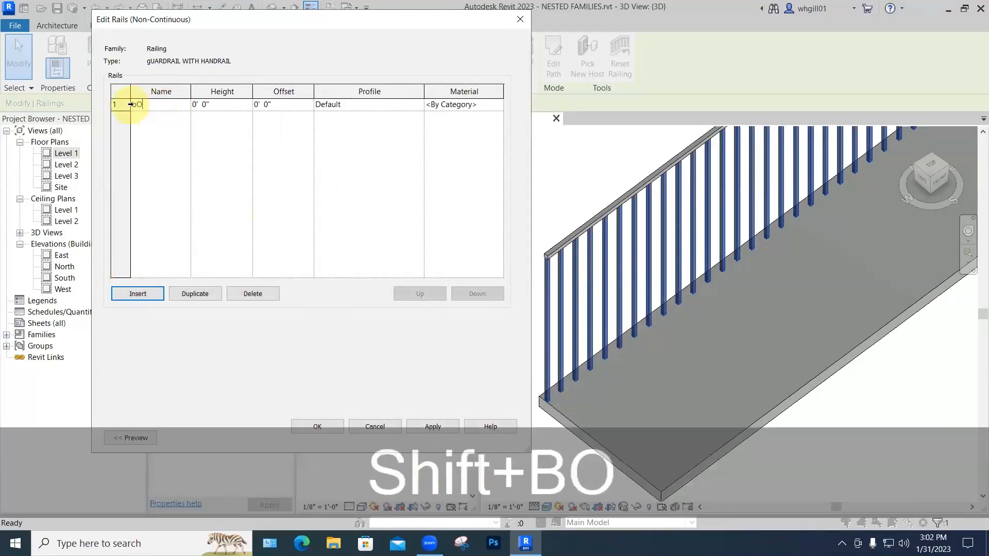
text(AIL)
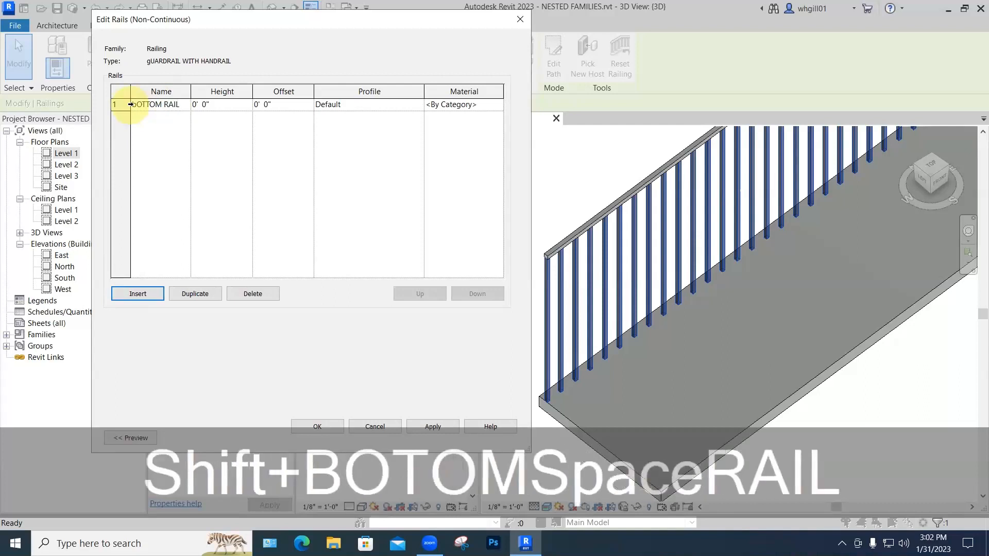
- Set the bottom rail's height to 4" and its profile to Square Handrail : 1", applying the change to the railing type
click(222, 104)
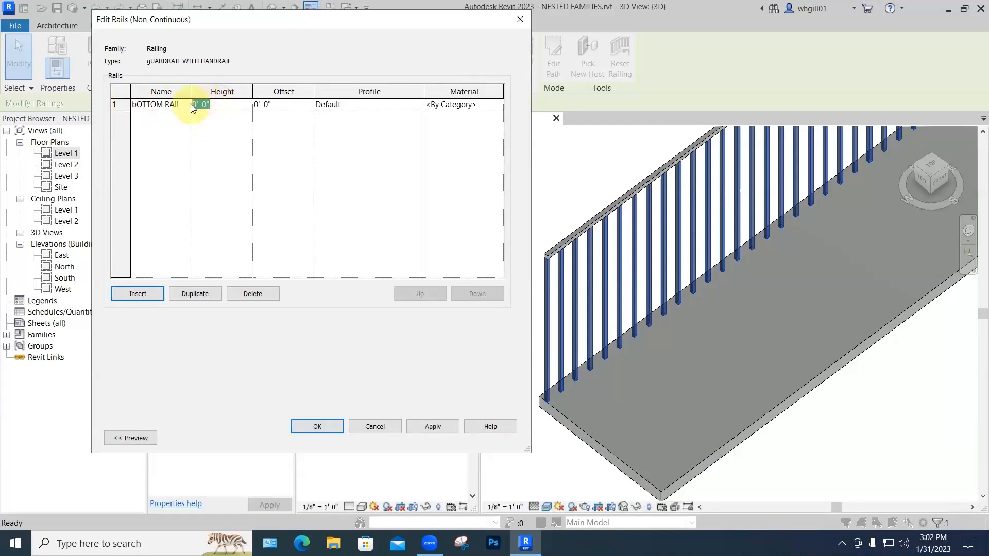
text(4")
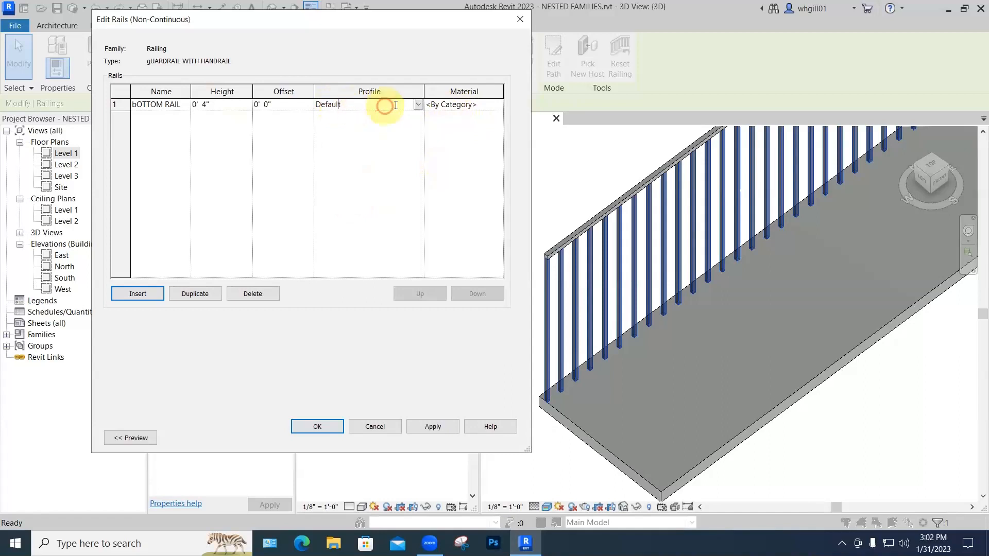
click(417, 103)
click(418, 105)
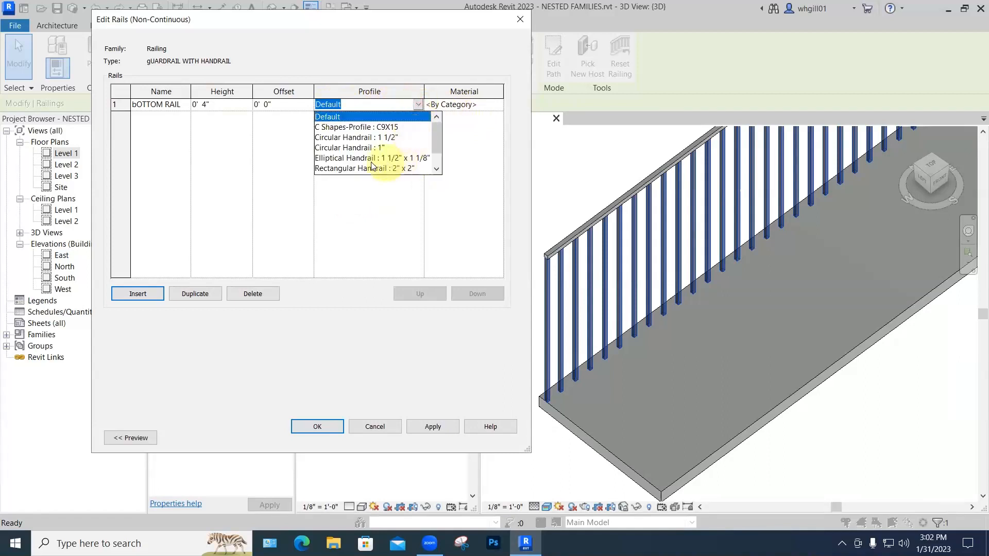
scroll(363, 154, down, 1)
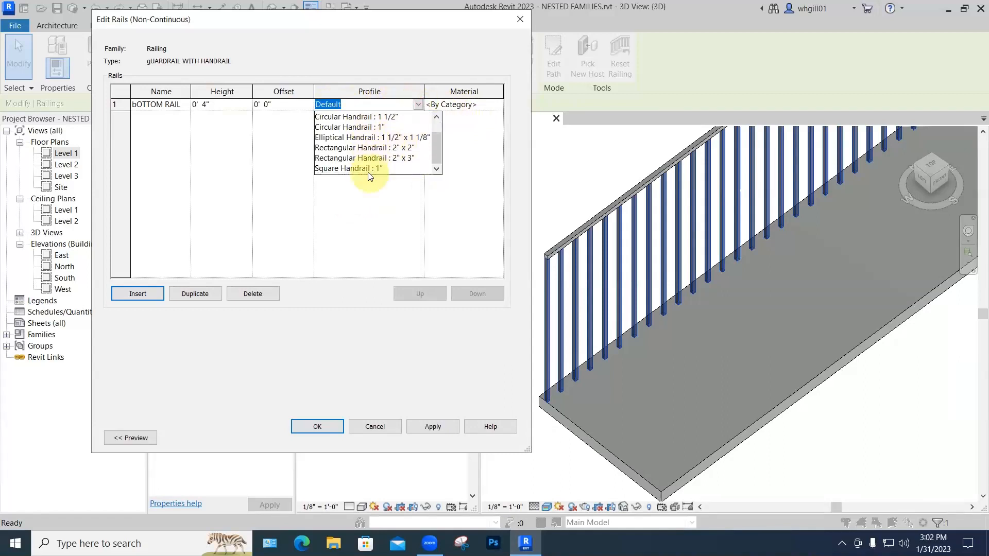
click(359, 168)
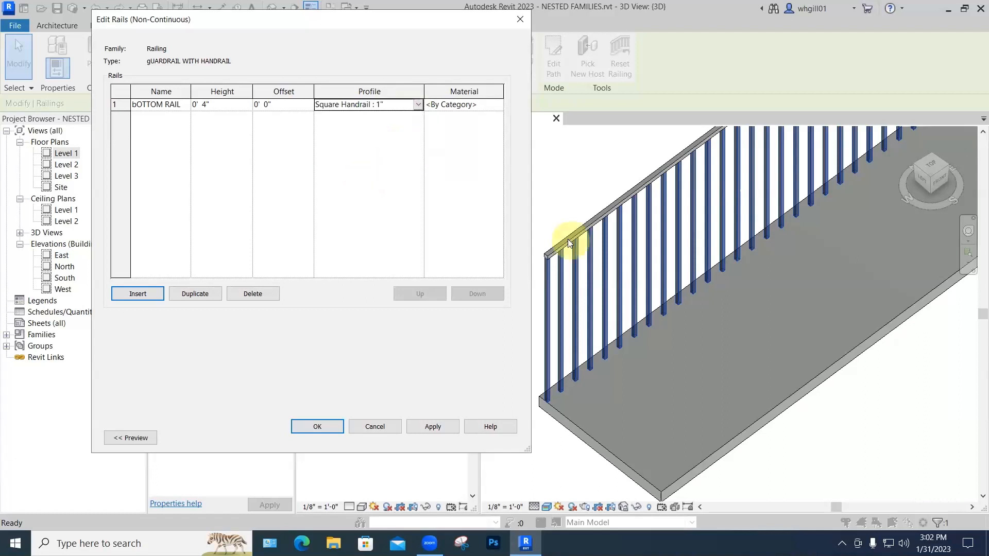
click(432, 426)
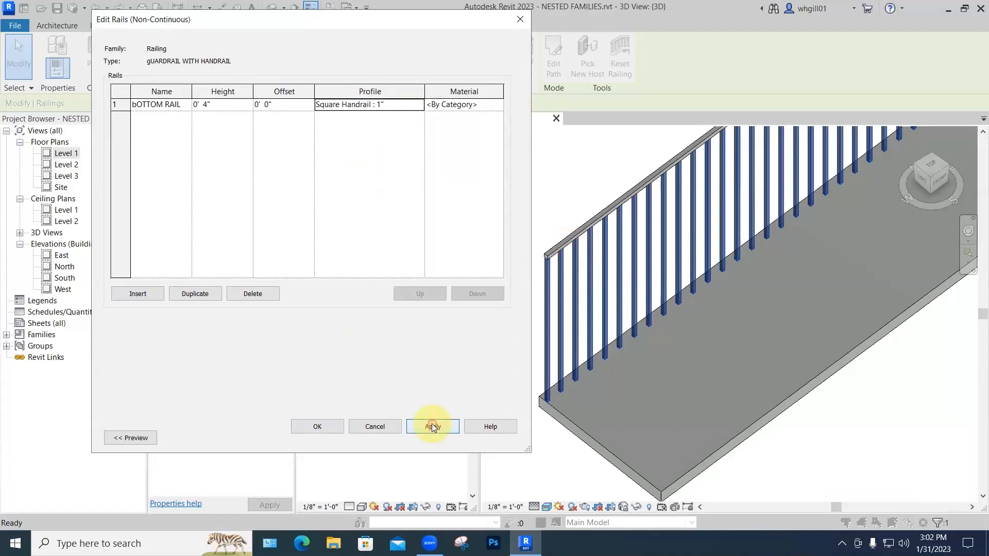
click(317, 426)
click(476, 437)
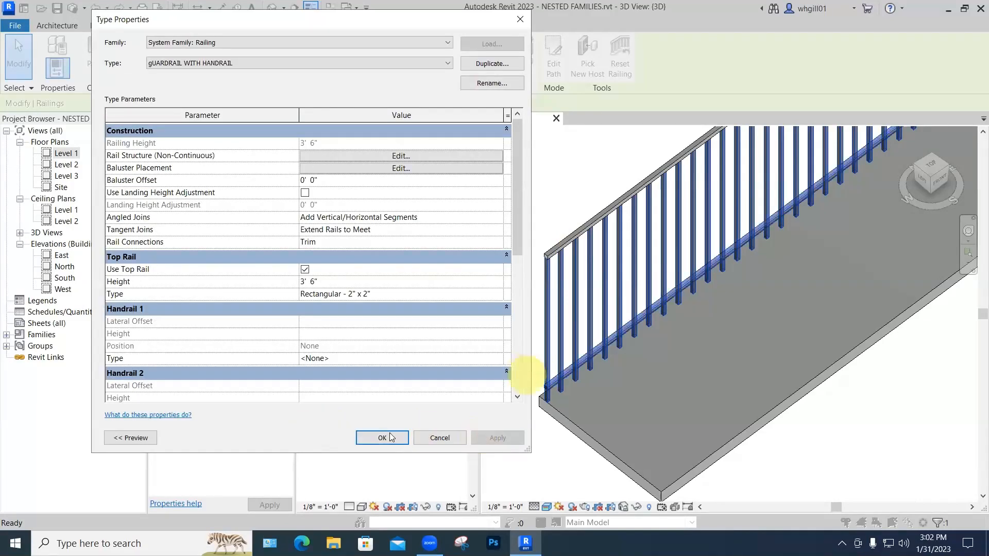
click(438, 437)
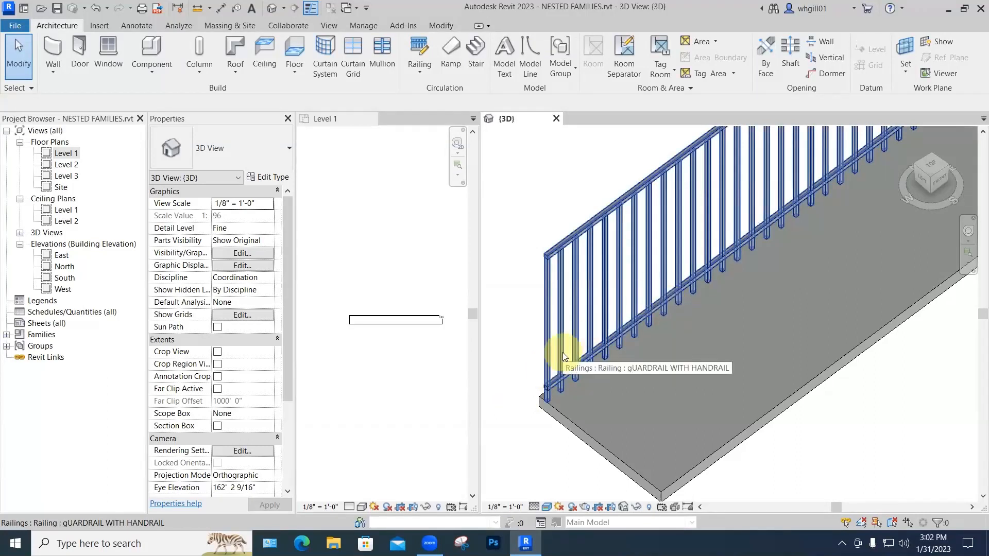
- Set the regular baluster's base to bOTTOM RAIL in the railing type's baluster placement and apply the change
click(561, 249)
click(275, 178)
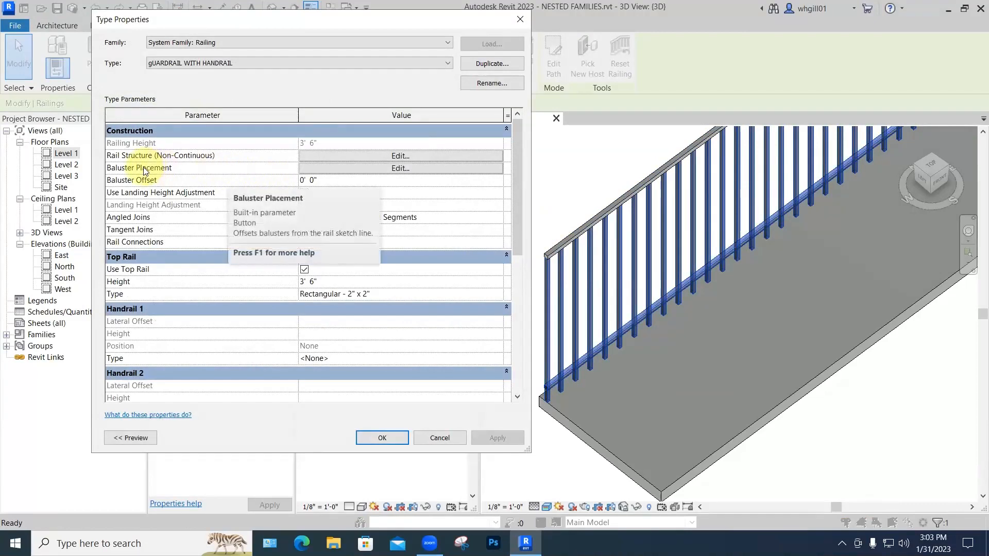
click(350, 169)
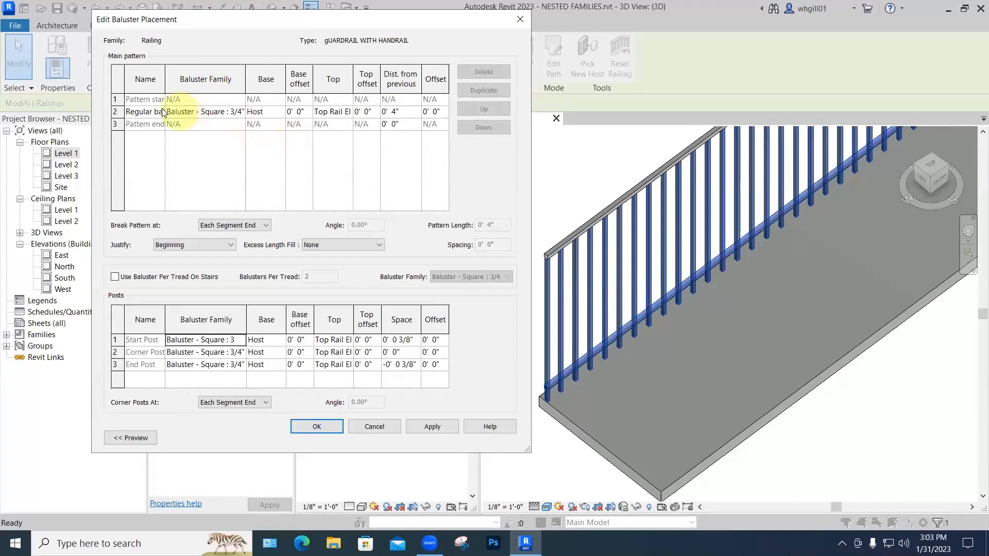
drag(165, 78, 200, 79)
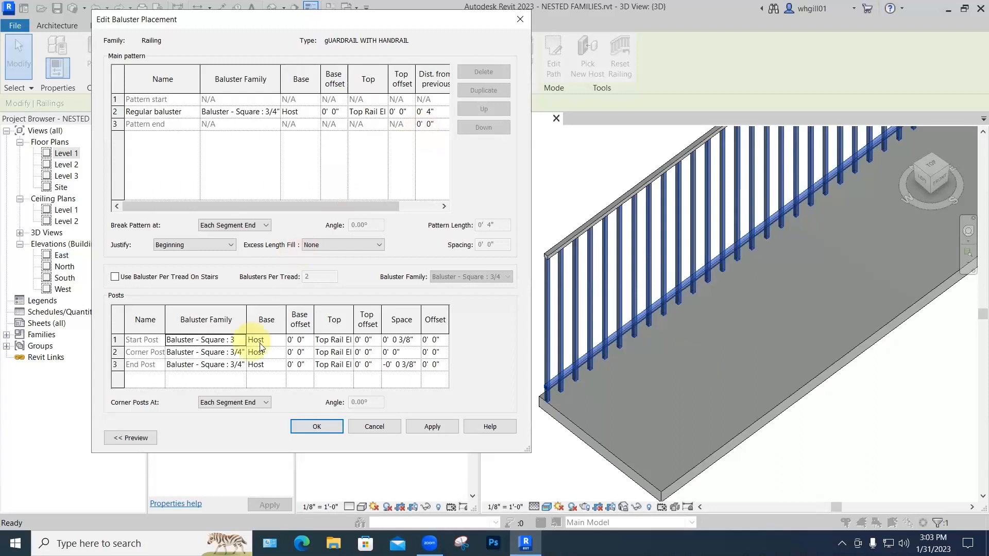
click(175, 341)
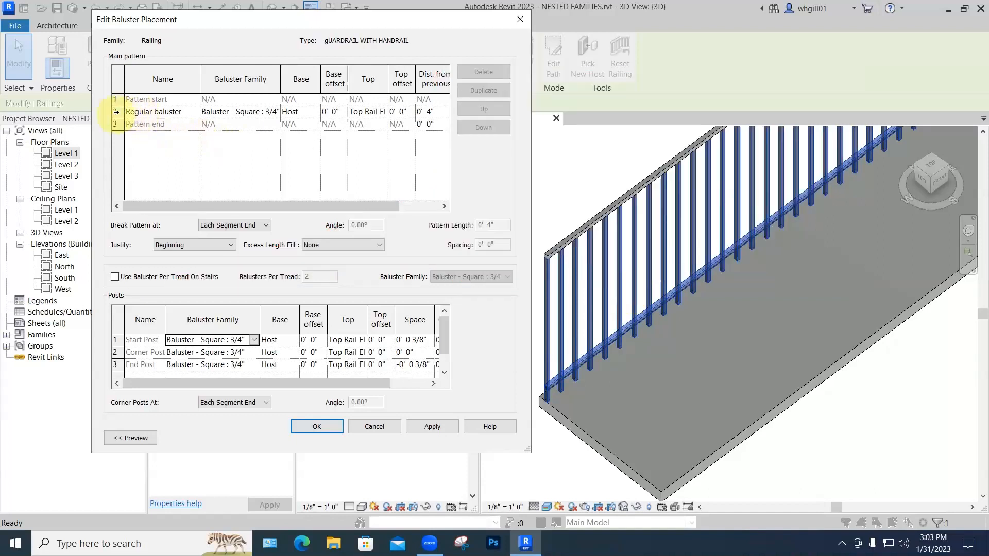
click(117, 111)
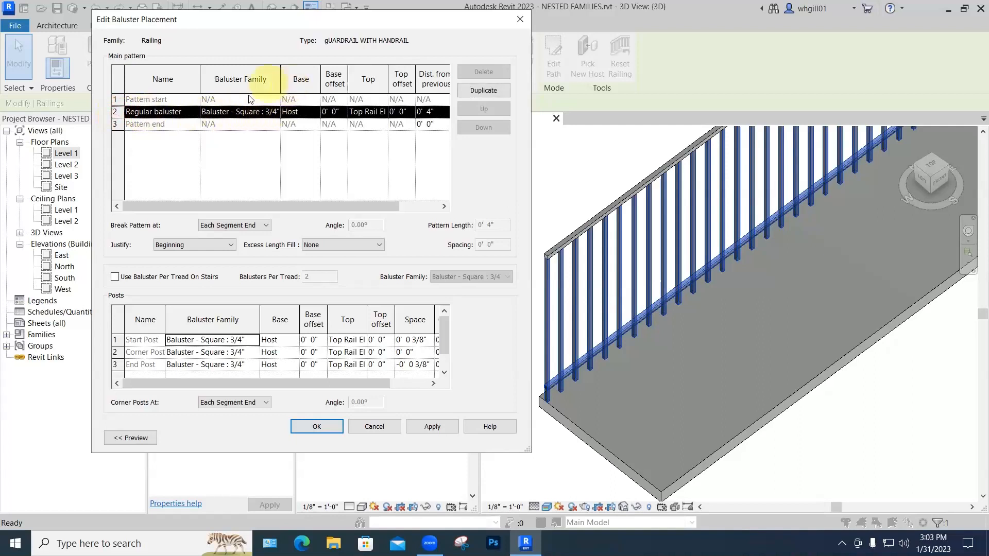
click(292, 113)
click(314, 111)
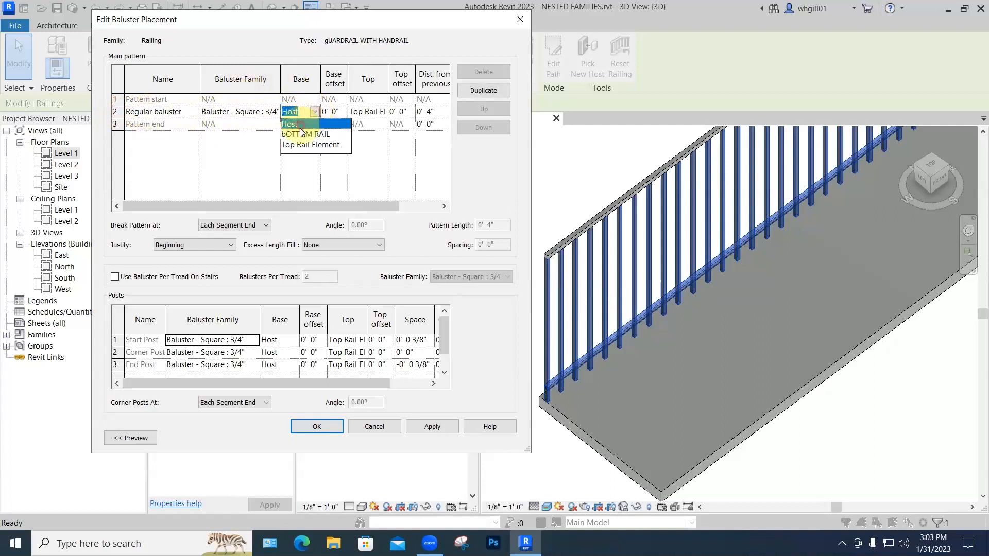
click(302, 135)
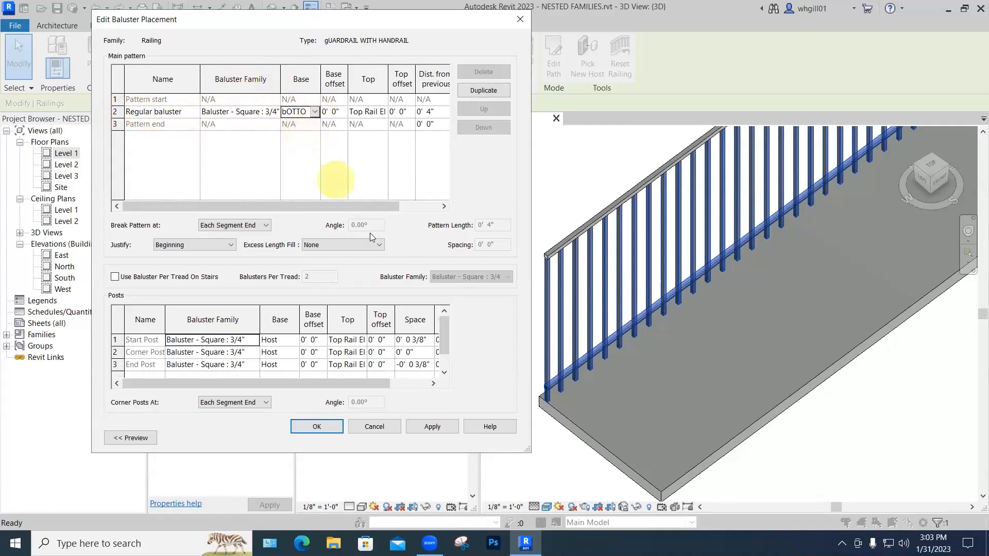
click(430, 427)
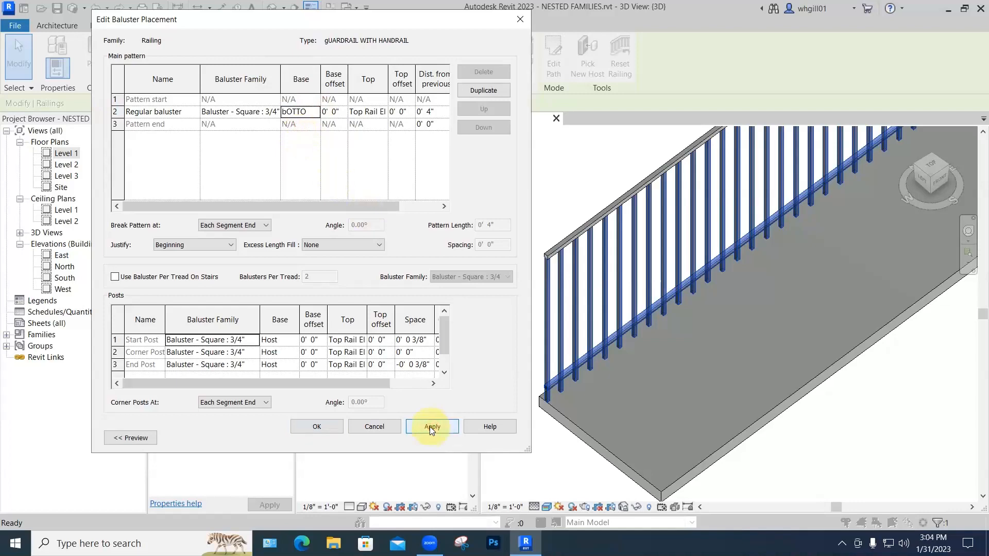
click(338, 426)
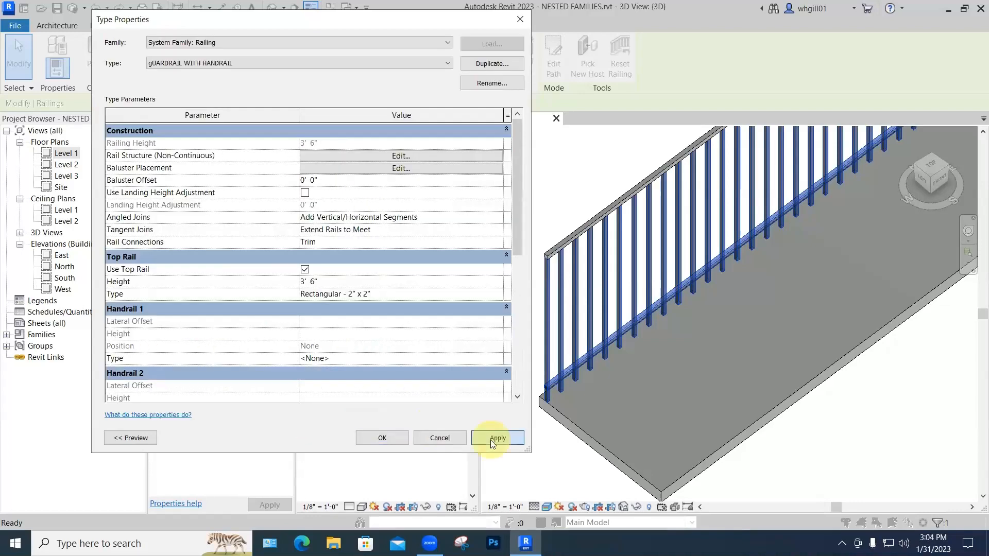
click(490, 439)
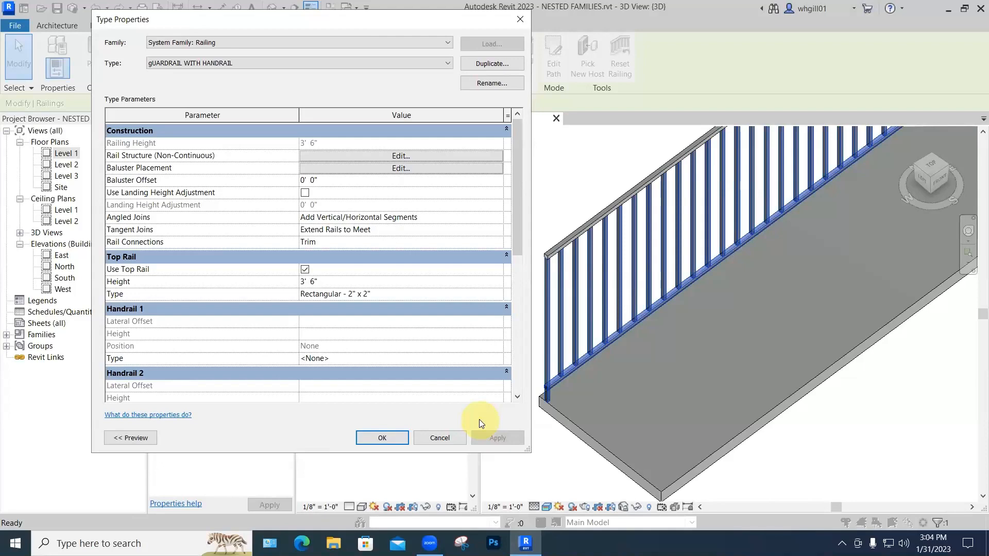
- Duplicate the regular baluster row in the main baluster pattern six times
click(328, 168)
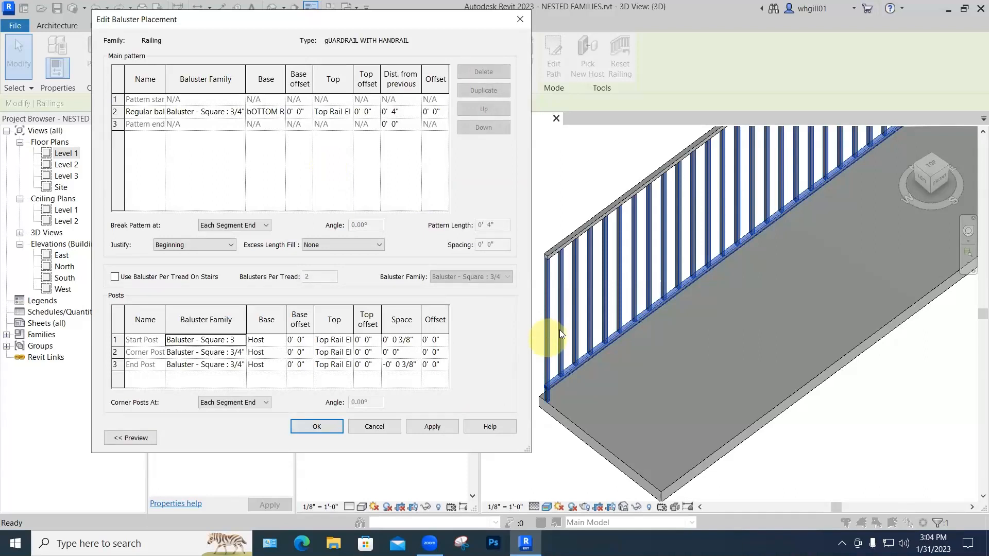
click(116, 112)
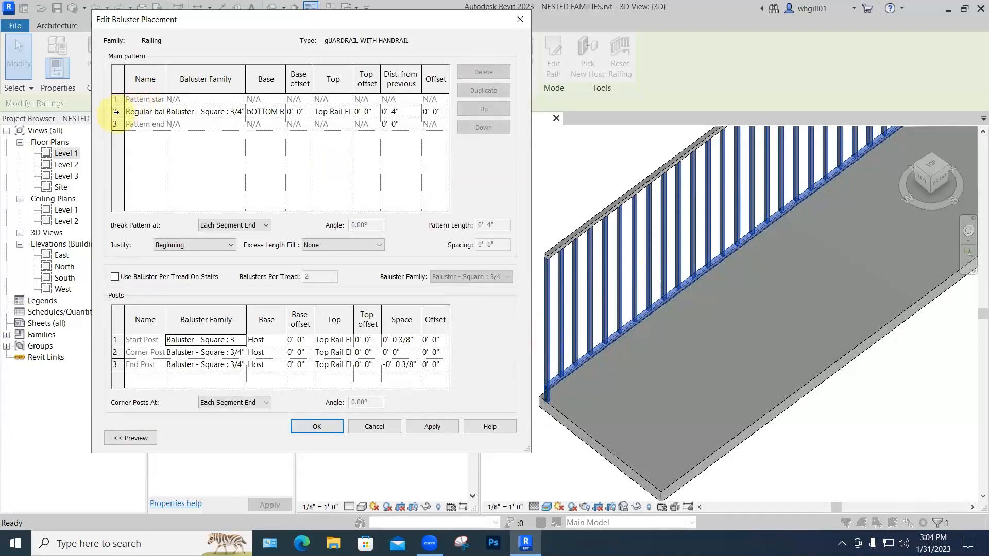
click(116, 112)
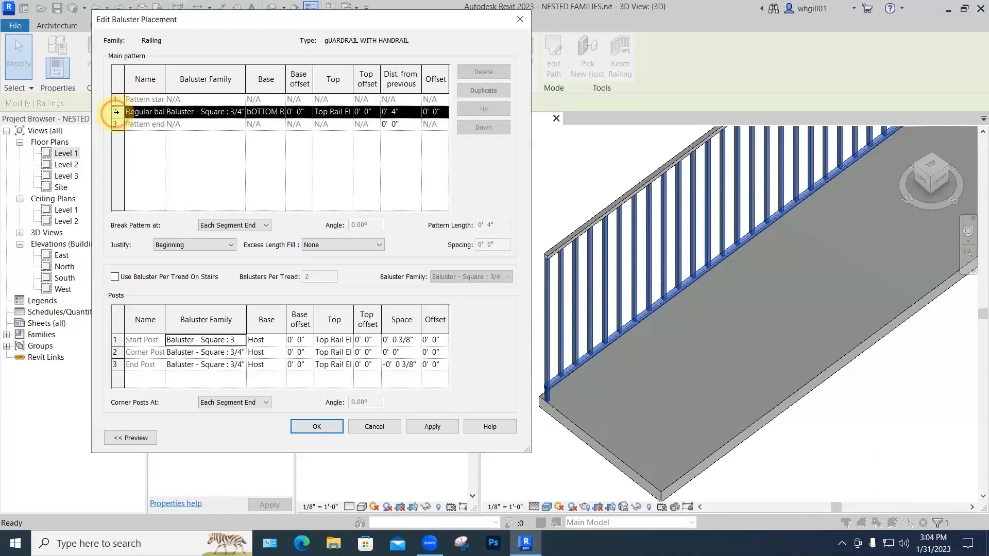
click(472, 90)
click(472, 89)
click(472, 90)
click(473, 89)
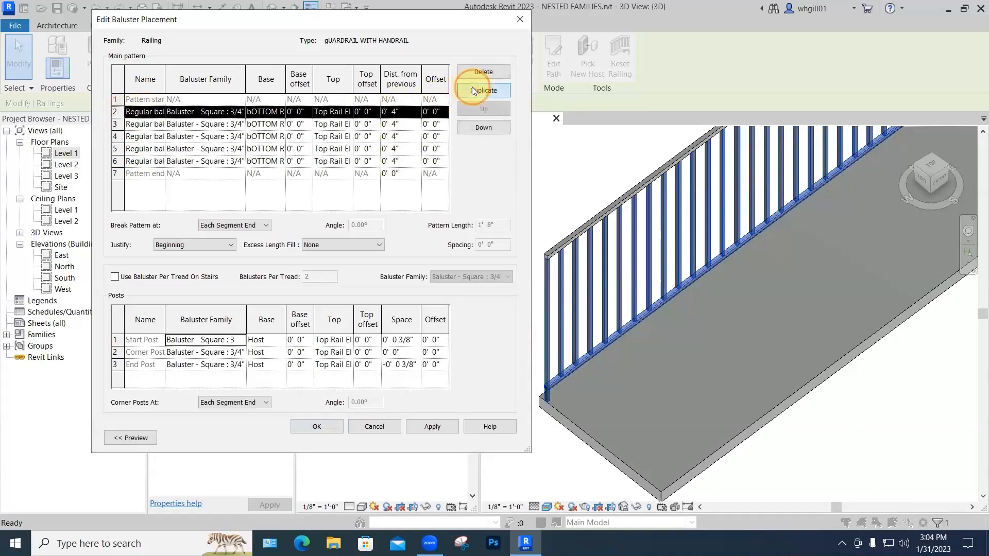
click(472, 89)
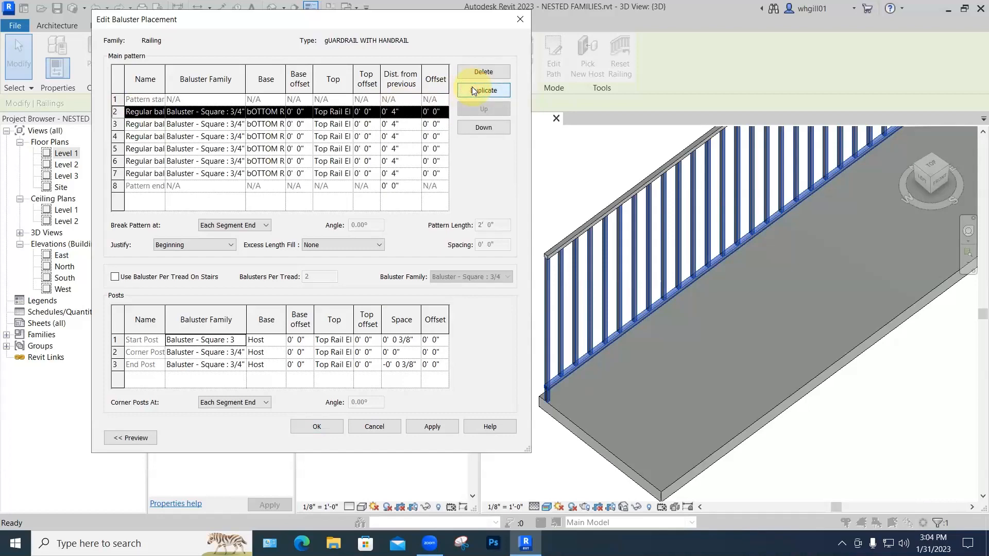
click(473, 90)
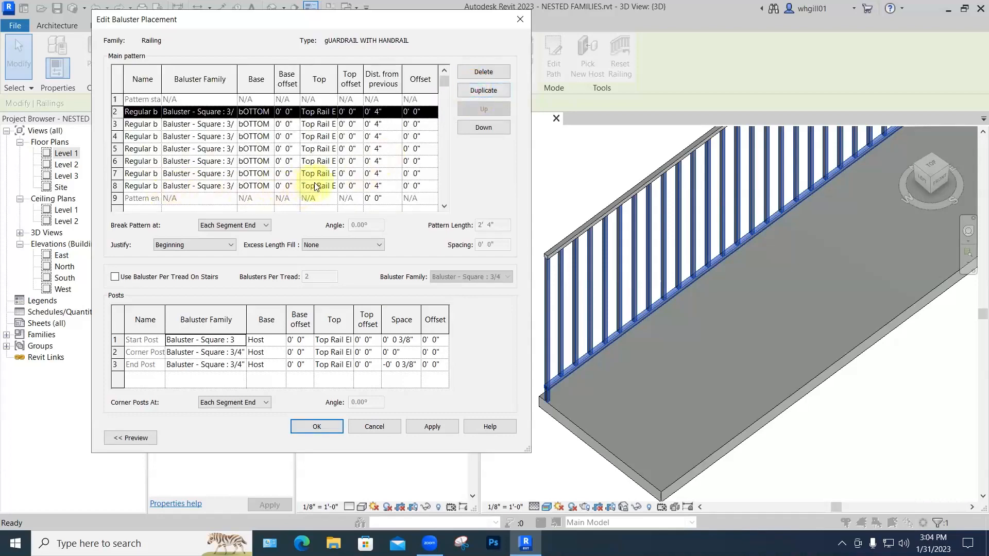
- Set the base of the last regular baluster in the main pattern to Host and apply it to the railing type
click(255, 181)
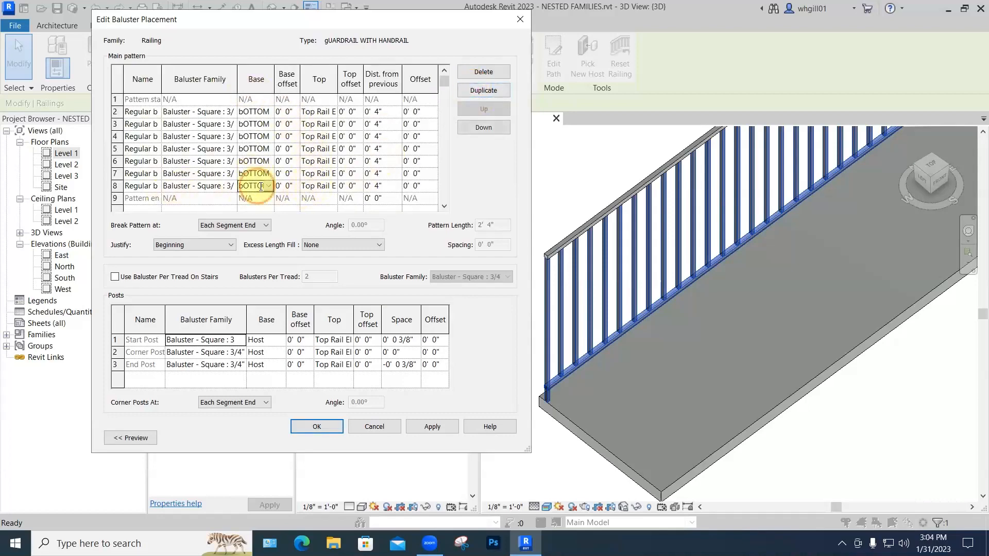
click(269, 185)
click(249, 199)
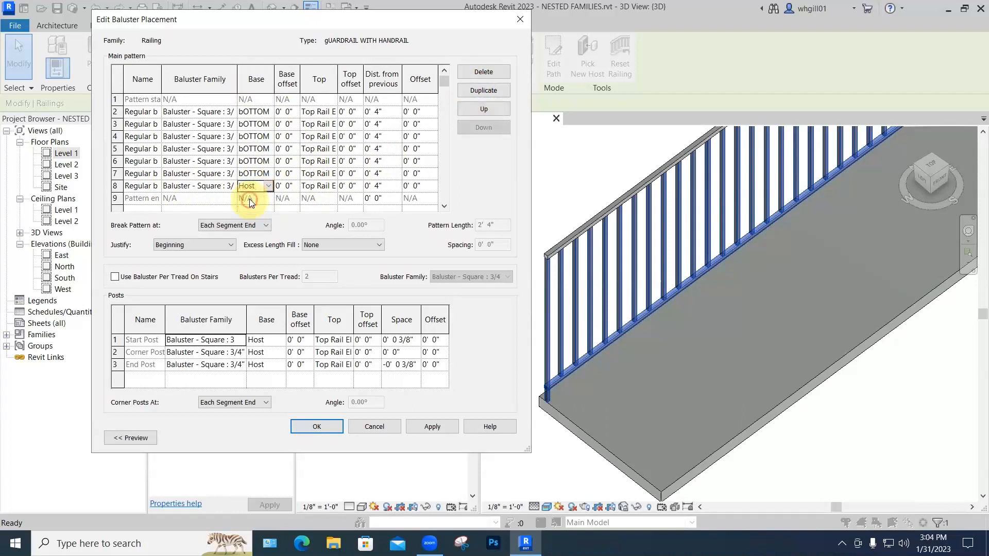
click(427, 425)
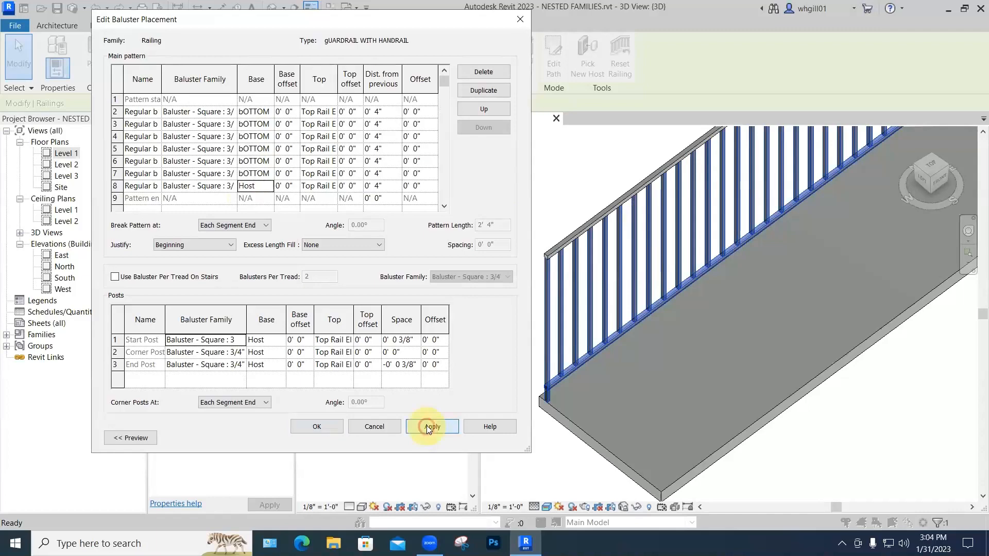
click(333, 429)
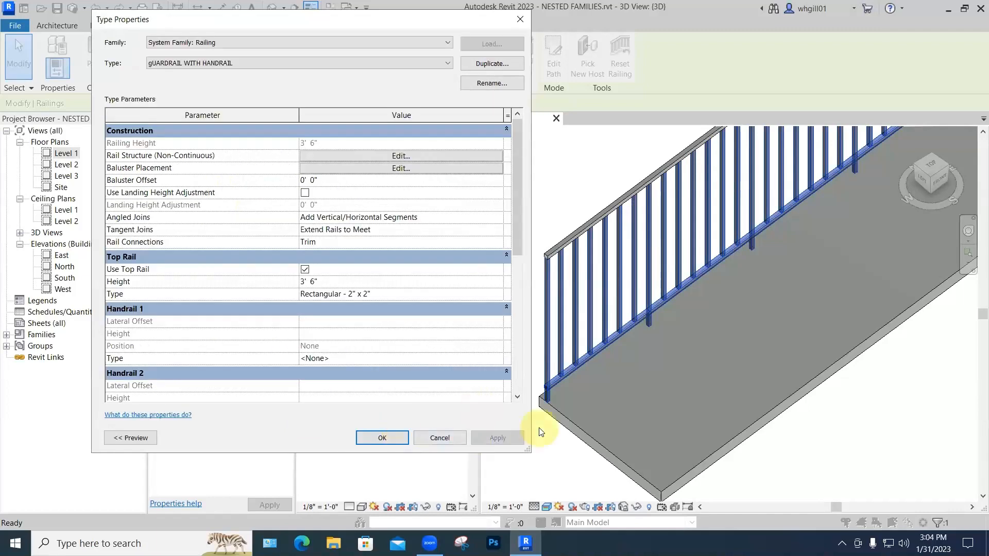
click(384, 439)
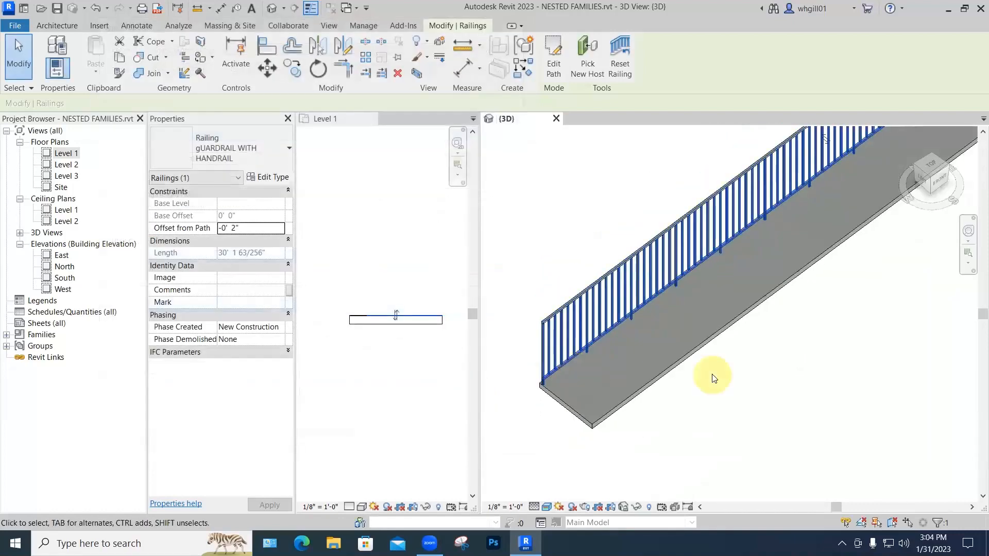
- Examine the baluster spacing along the whole ramp railing, especially at its upper end
scroll(607, 349, down, 1)
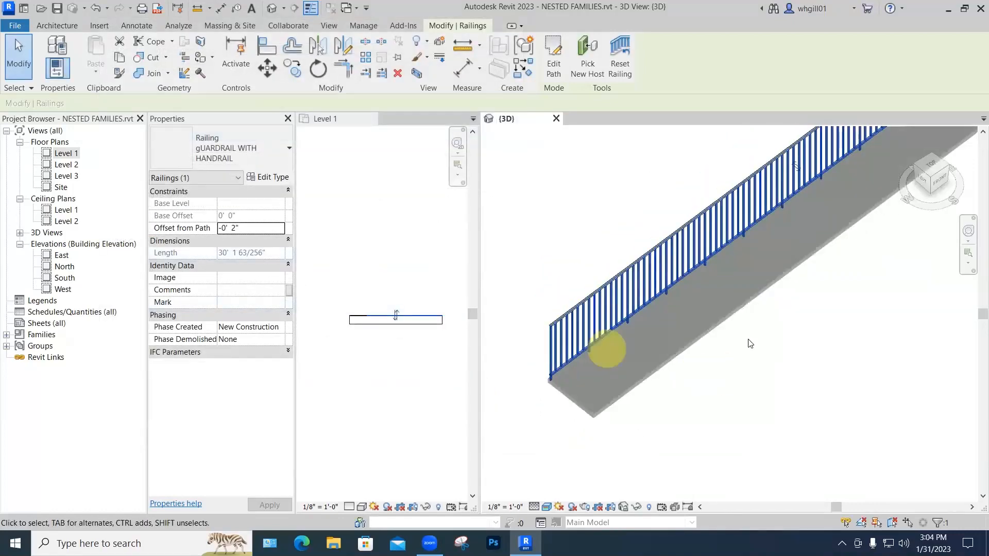
middle_drag(748, 342, 690, 390)
scroll(690, 388, down, 2)
scroll(760, 341, up, 1)
scroll(748, 360, up, 1)
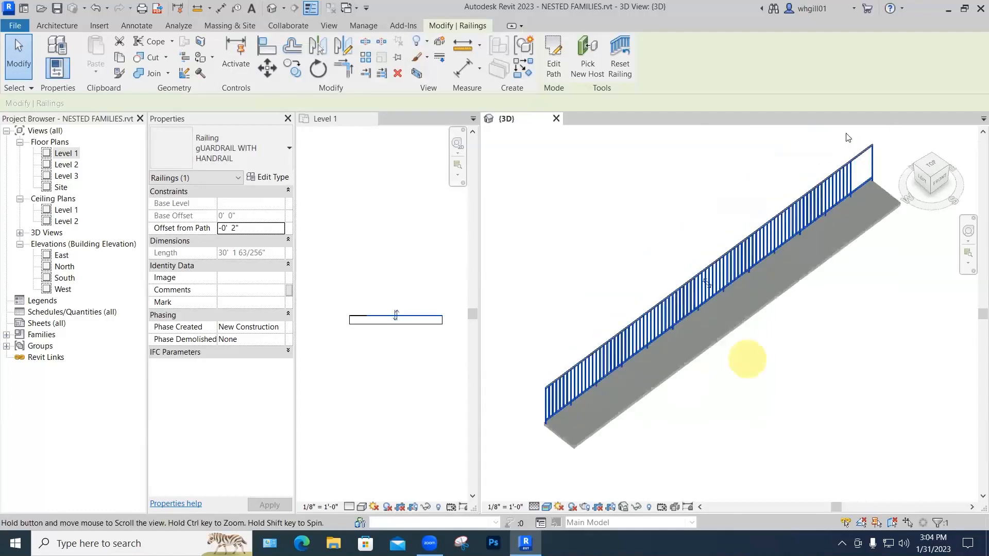
scroll(847, 147, up, 1)
scroll(857, 157, up, 1)
click(855, 156)
scroll(853, 154, up, 1)
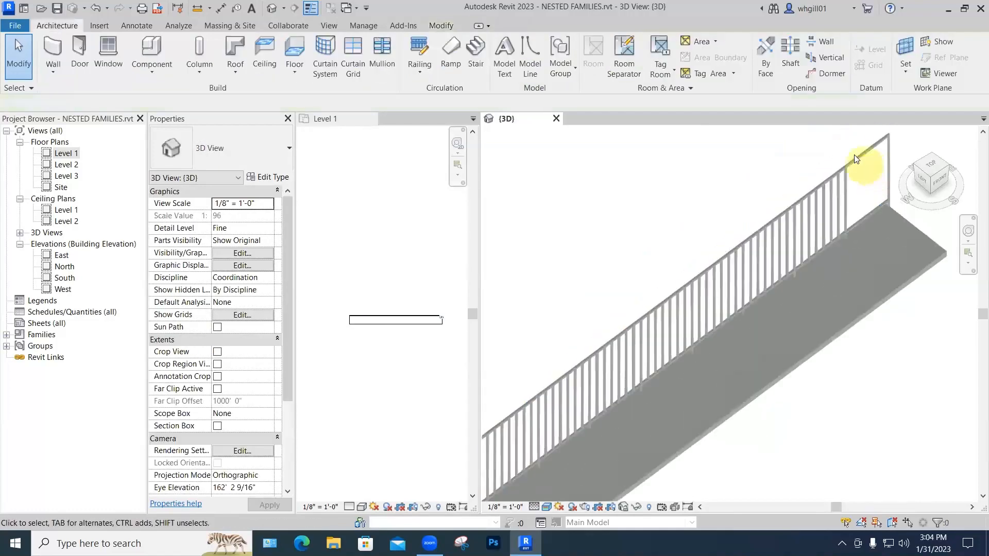
- Try to set the ramp railing type's excess length fill to Baluster - Square : 3/4" in its baluster placement
click(835, 211)
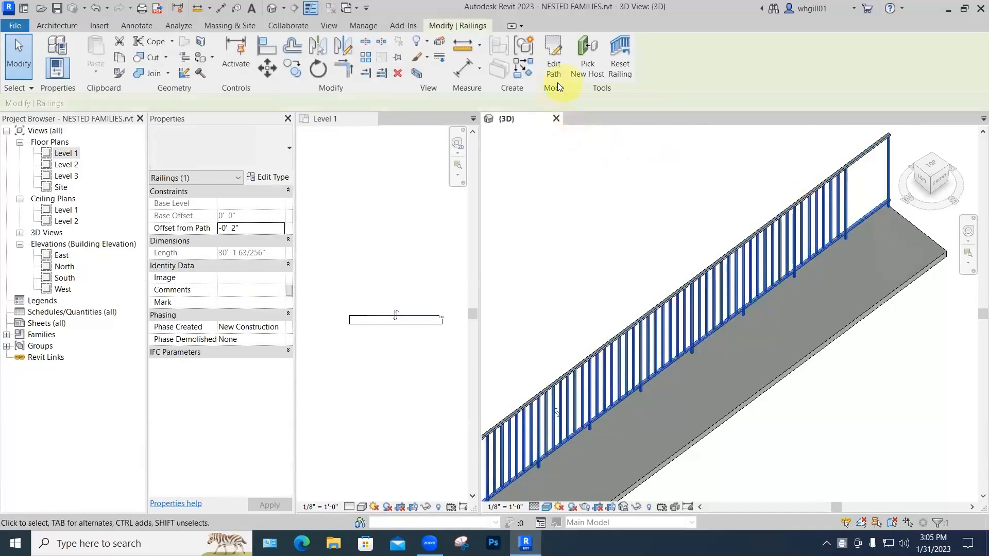
click(269, 178)
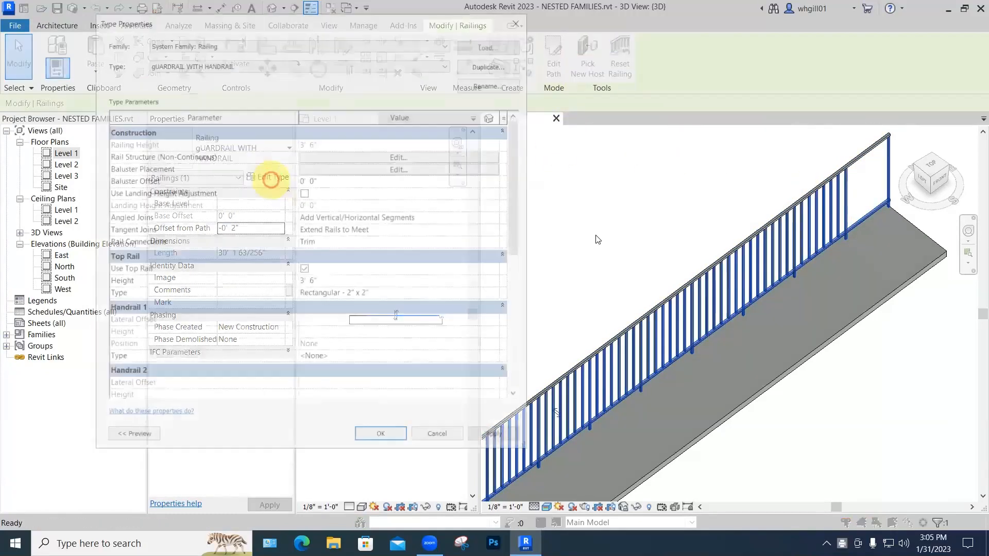
click(335, 168)
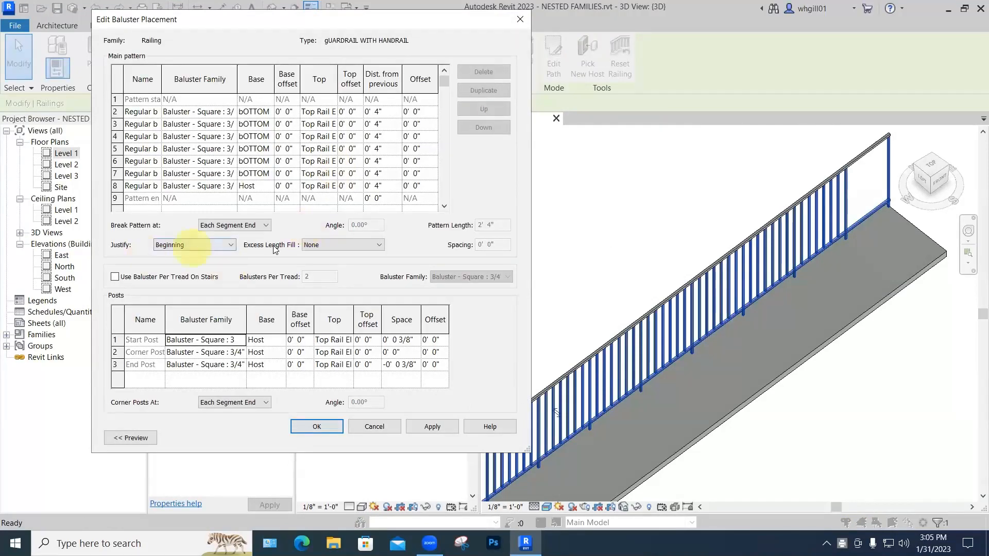
click(359, 246)
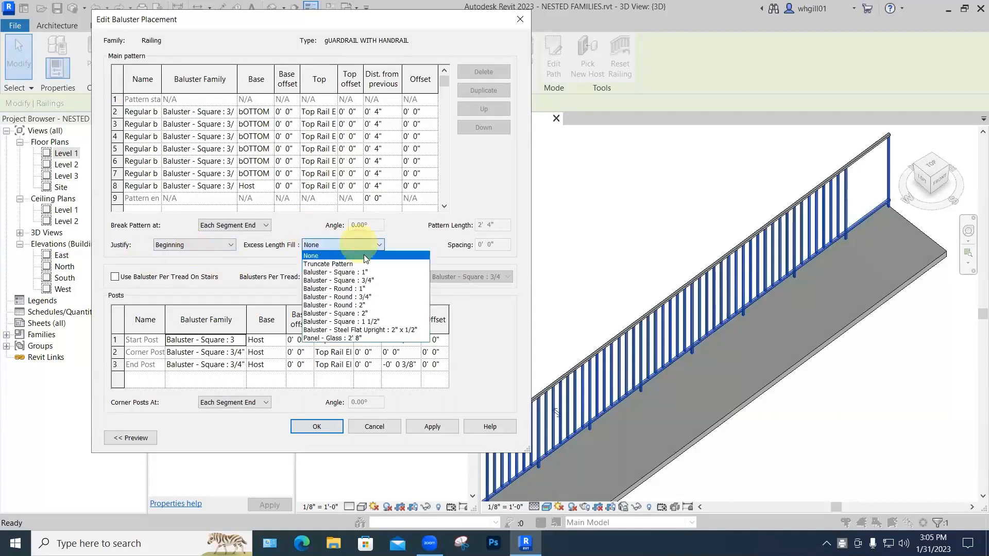
click(349, 281)
click(454, 426)
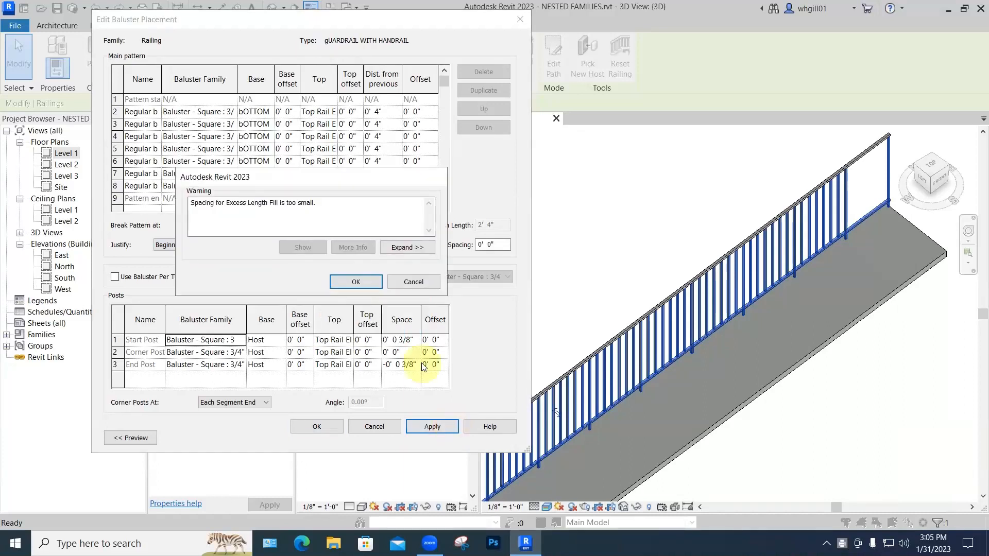
click(357, 281)
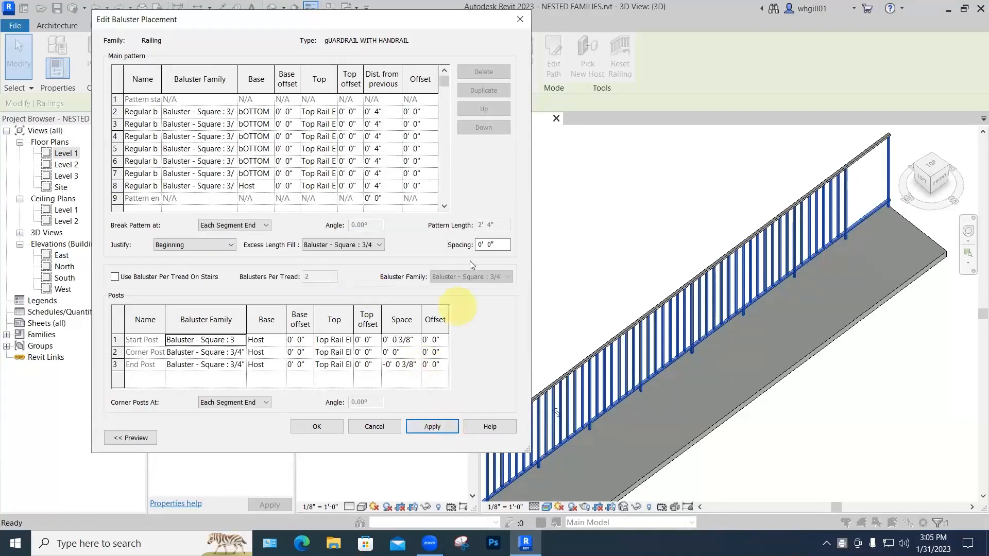
- Set the excess length fill spacing to 4" and apply the baluster placement to the railing type
click(474, 244)
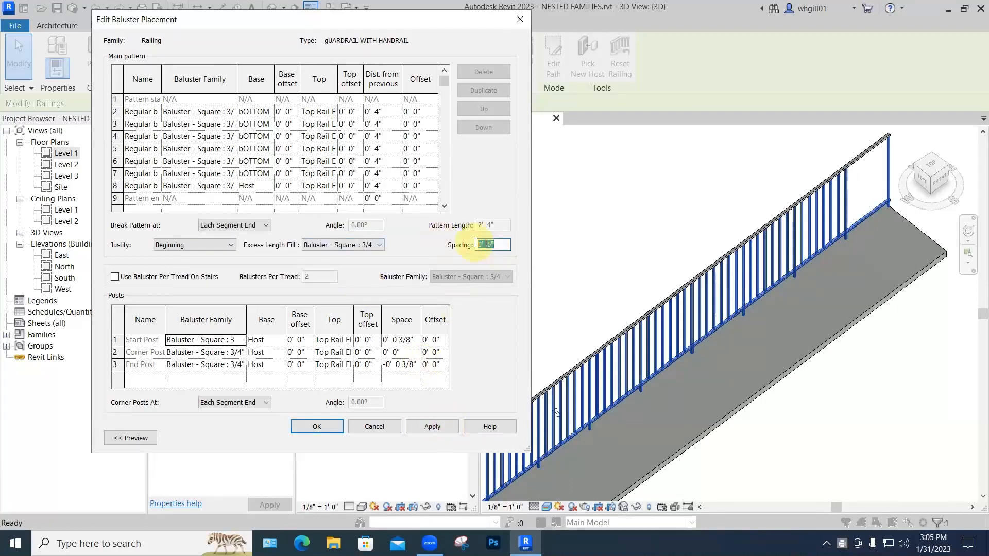
text(4")
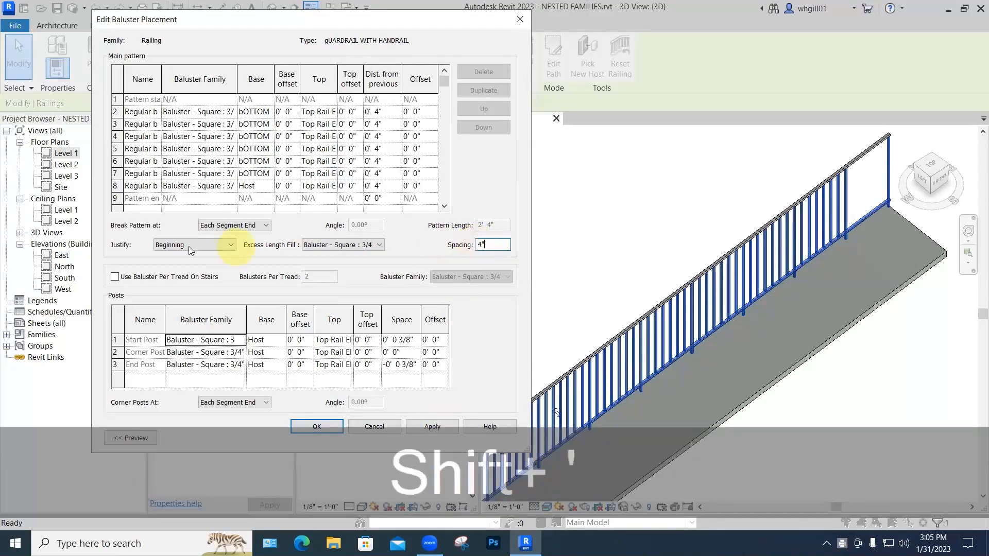
click(438, 426)
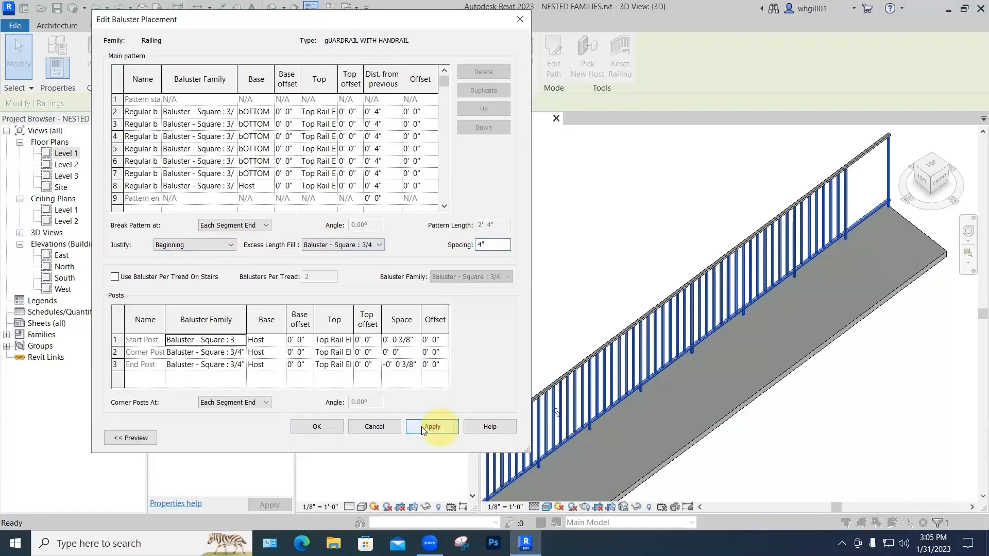
click(327, 426)
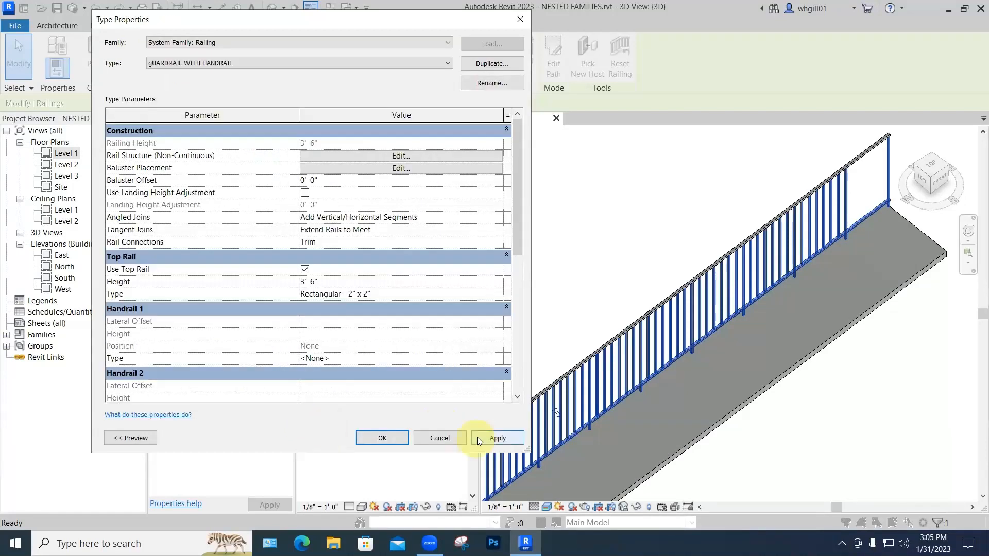
click(477, 437)
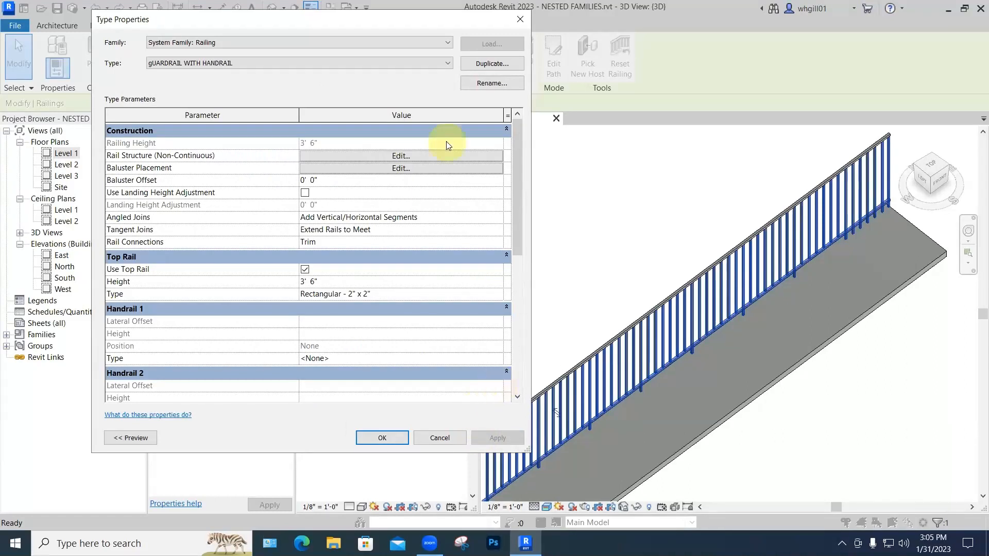
- Set the first regular baluster's distance from previous to 4 3/4" in the railing type's main baluster pattern
click(400, 167)
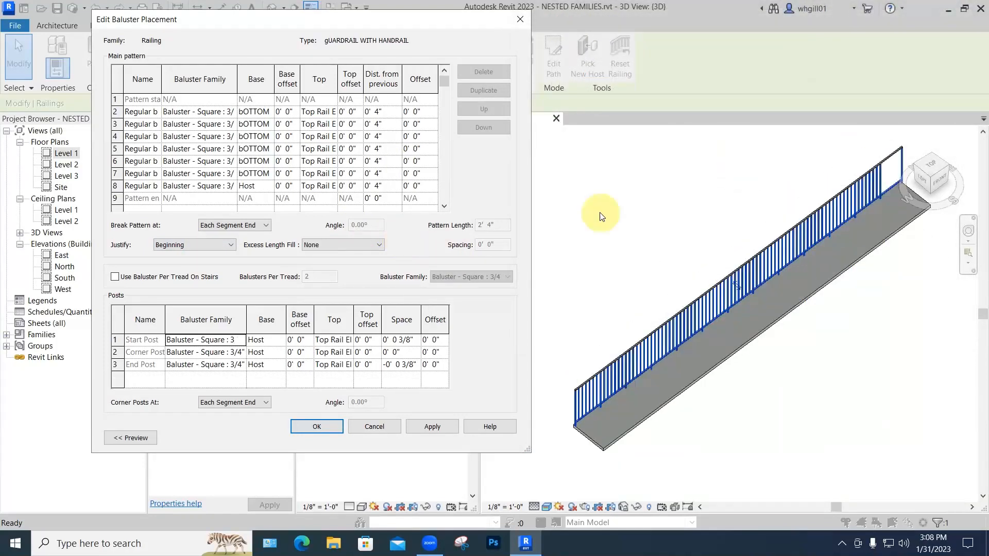
click(379, 110)
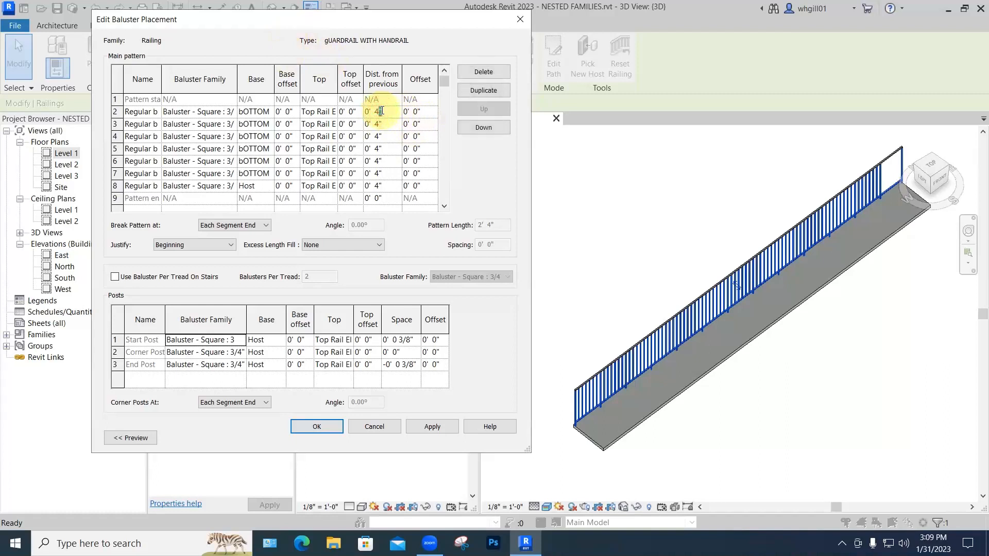
text(.75)
click(381, 124)
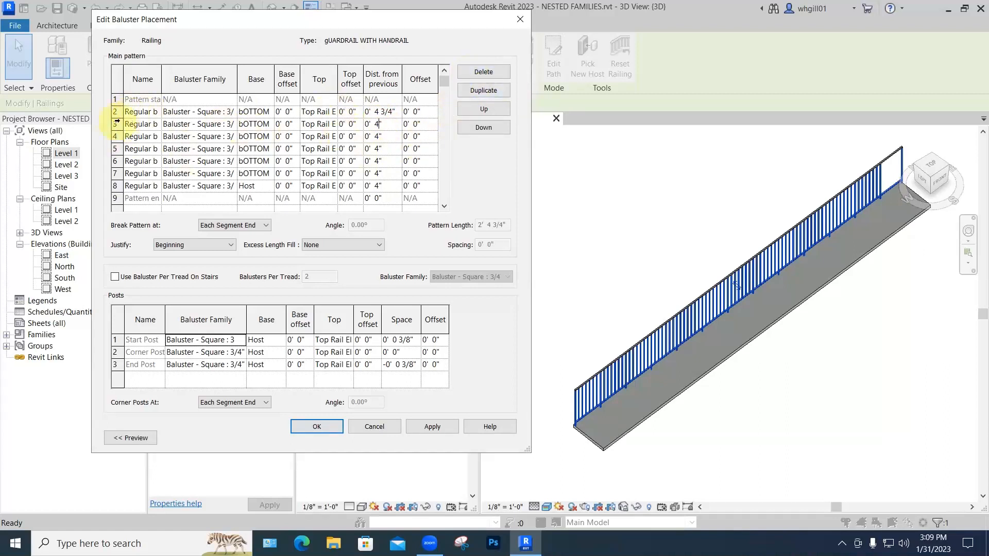
- Delete all regular baluster rows from the main pattern except the 4 3/4" one
click(115, 124)
click(477, 72)
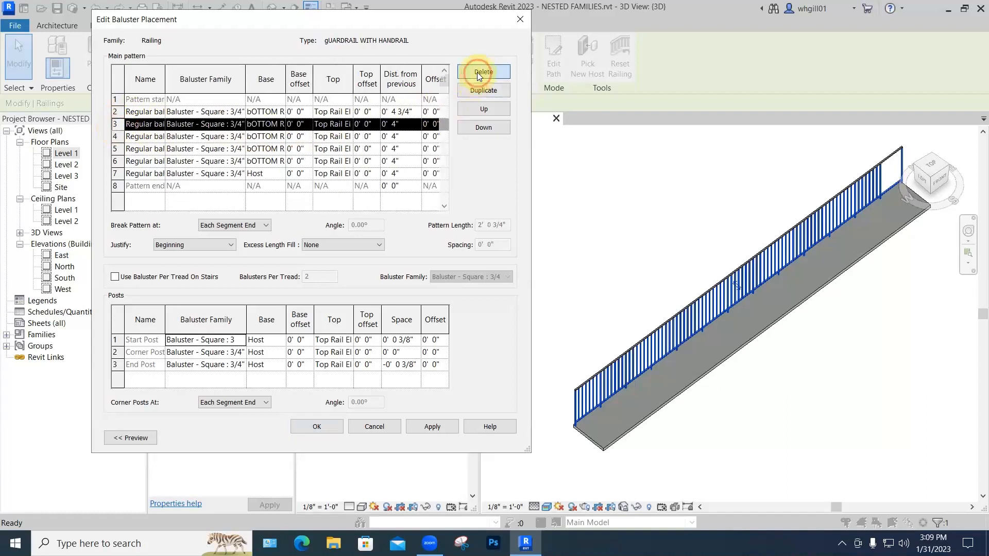
click(476, 73)
click(477, 72)
click(477, 72)
click(477, 72)
click(477, 73)
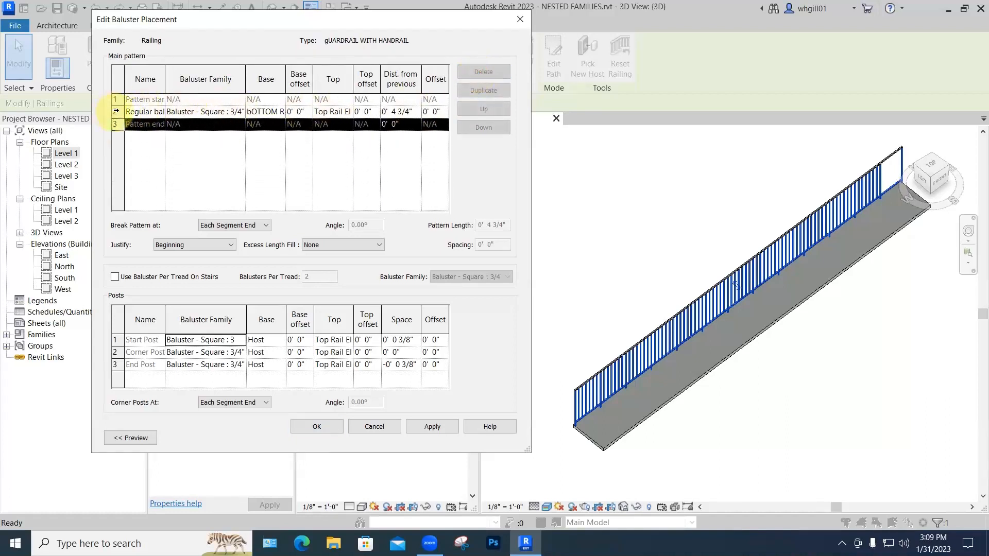
- Duplicate the remaining 4 3/4" regular baluster row in the main pattern seven times
click(116, 111)
click(488, 91)
click(488, 90)
click(489, 91)
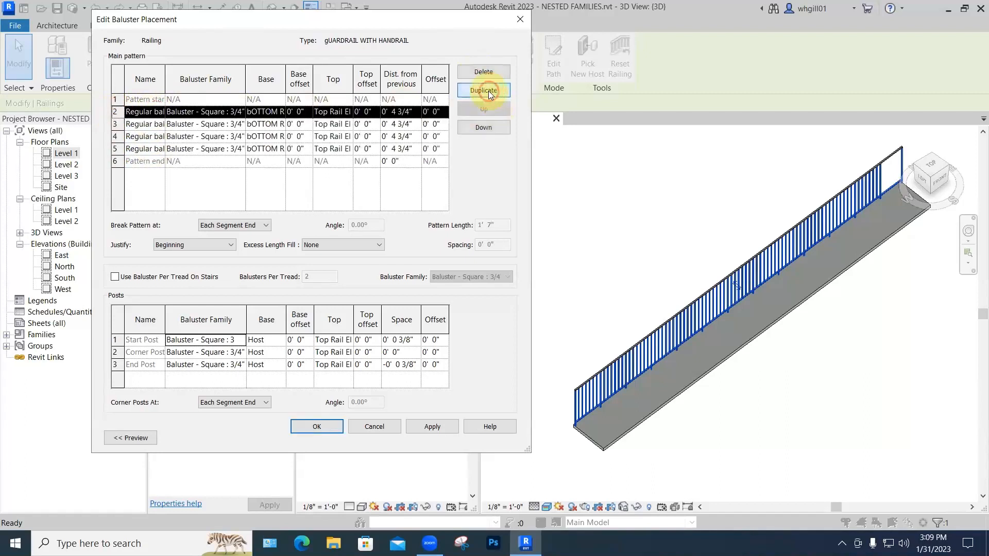
click(488, 90)
click(488, 90)
click(488, 91)
click(489, 91)
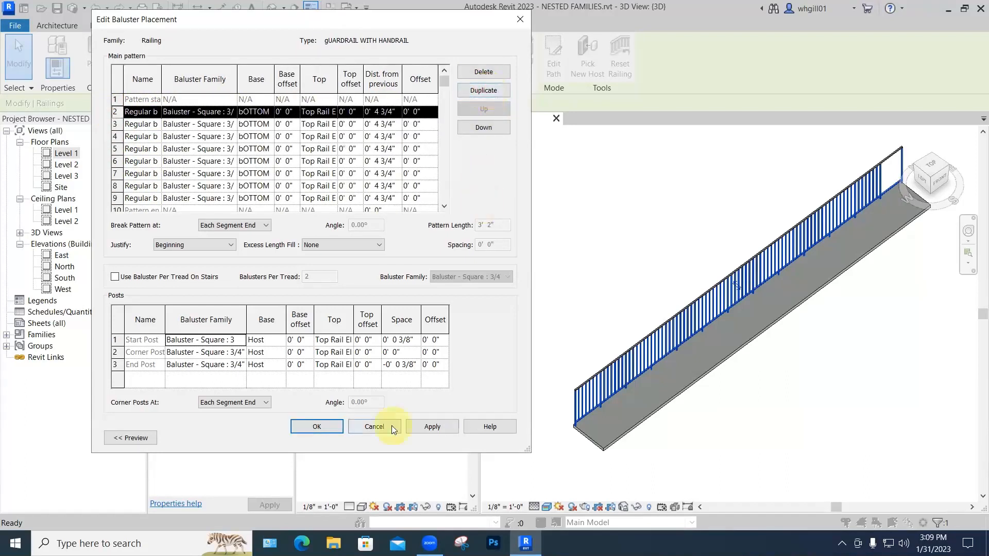
- Set the last 4 3/4" regular baluster's base to Host, apply it to the railing type and deselect the railing
click(266, 197)
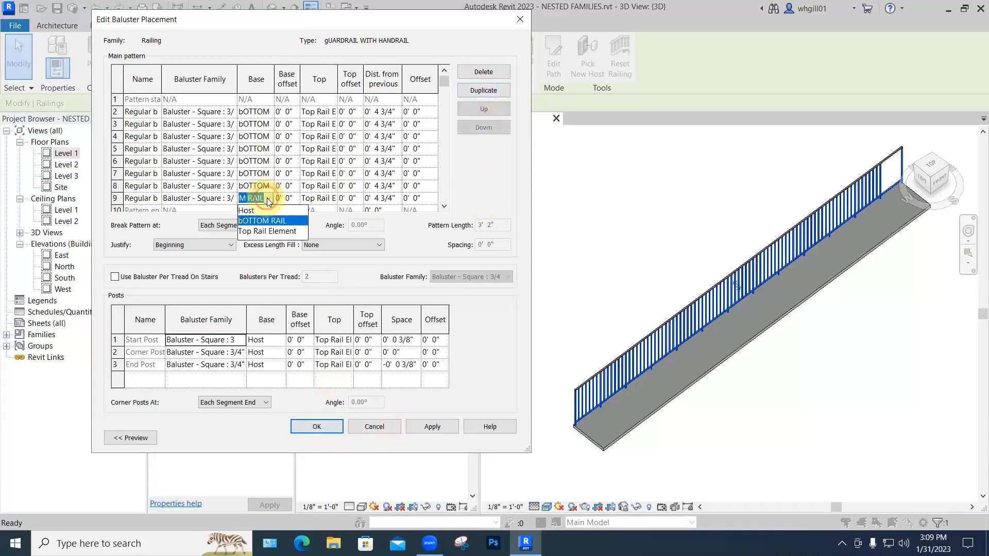
click(252, 211)
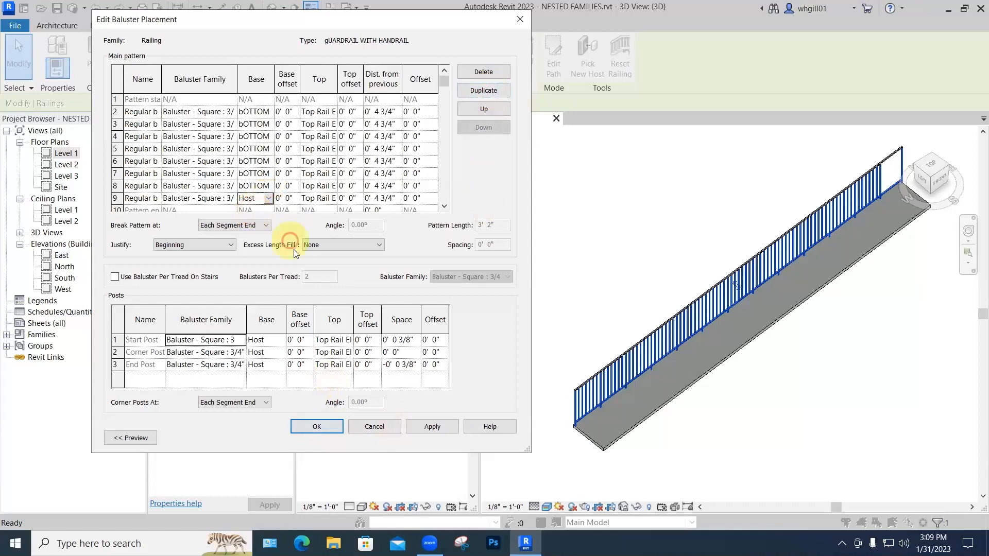
click(316, 426)
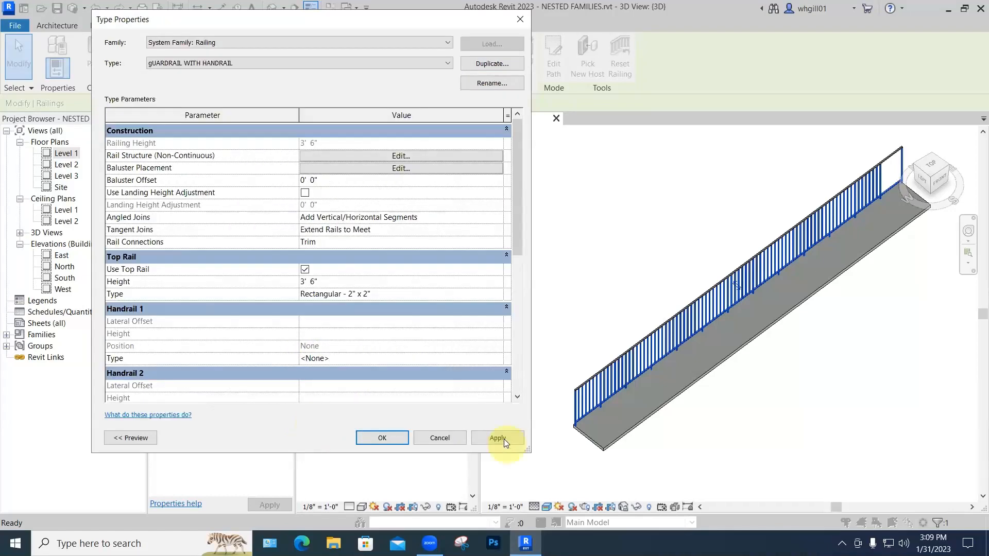
click(503, 438)
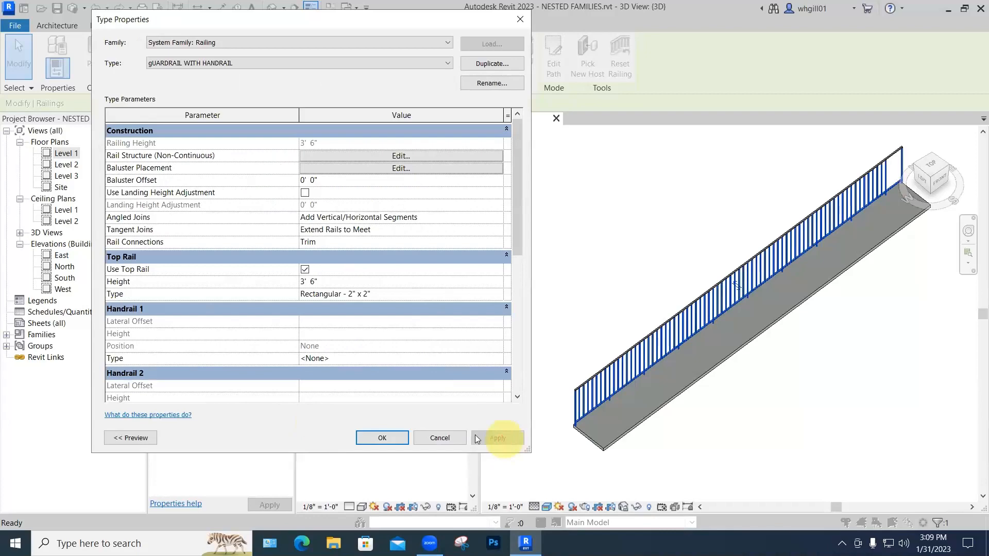
click(384, 437)
click(562, 386)
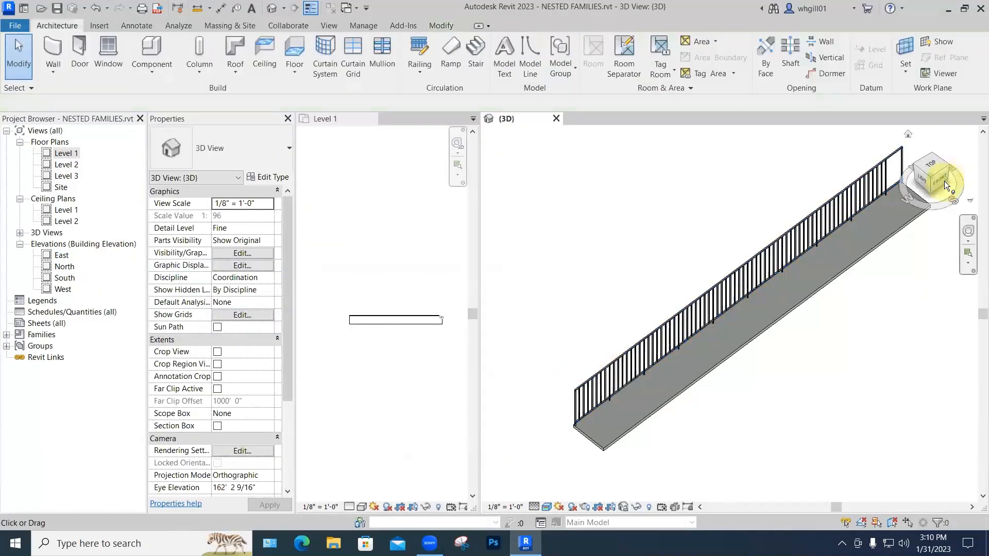
- Open the South elevation at the ramp railing's lower end without saving the project
double_click(63, 278)
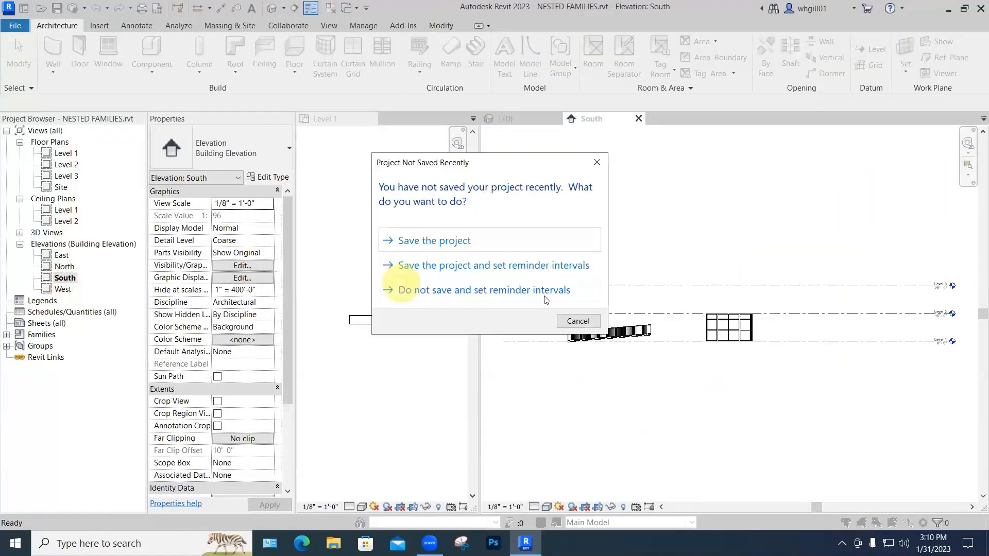
click(577, 321)
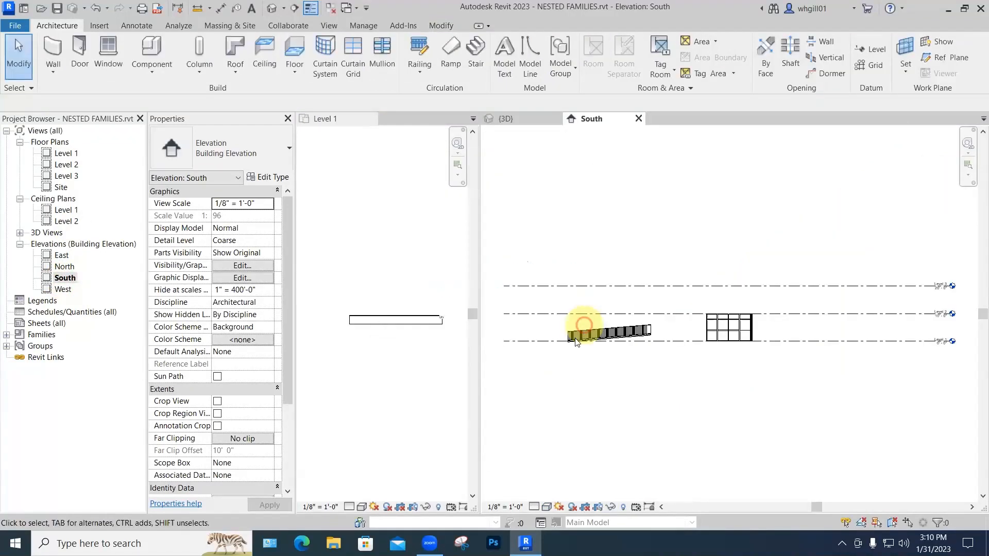
scroll(561, 332, up, 3)
scroll(554, 330, up, 2)
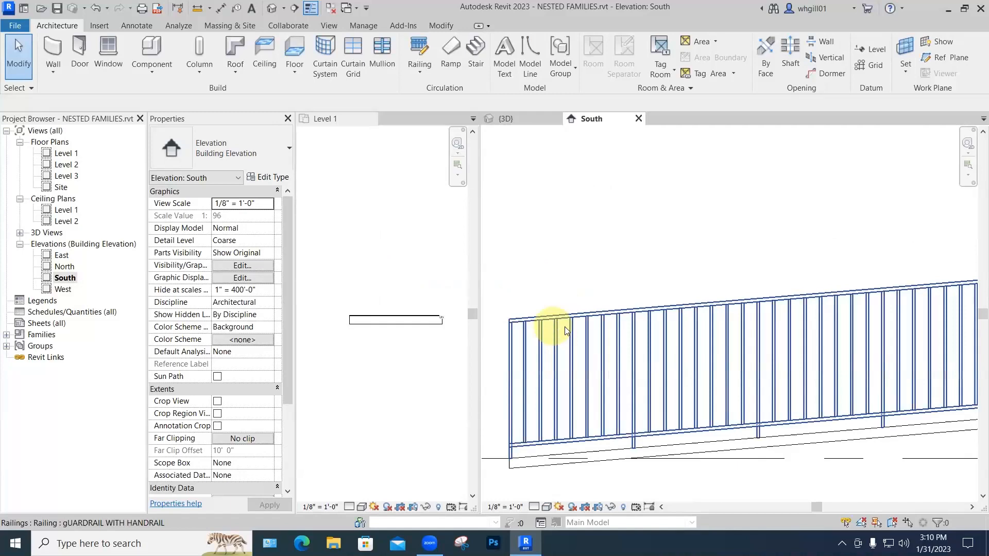
scroll(565, 328, up, 2)
- Add an aligned dimension across the clear gap between two neighbouring balusters, placed above the top rail
key(d)
key(i)
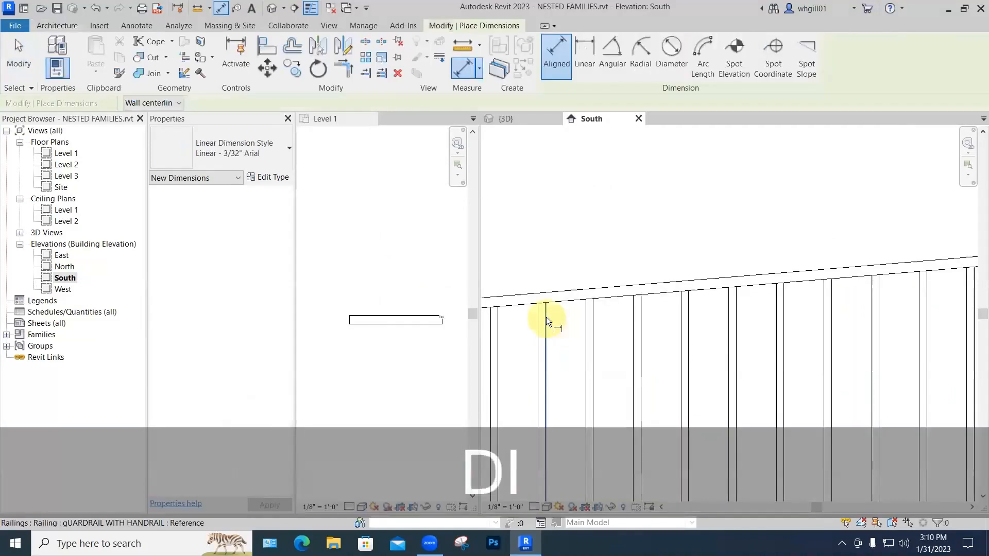
click(546, 317)
click(584, 316)
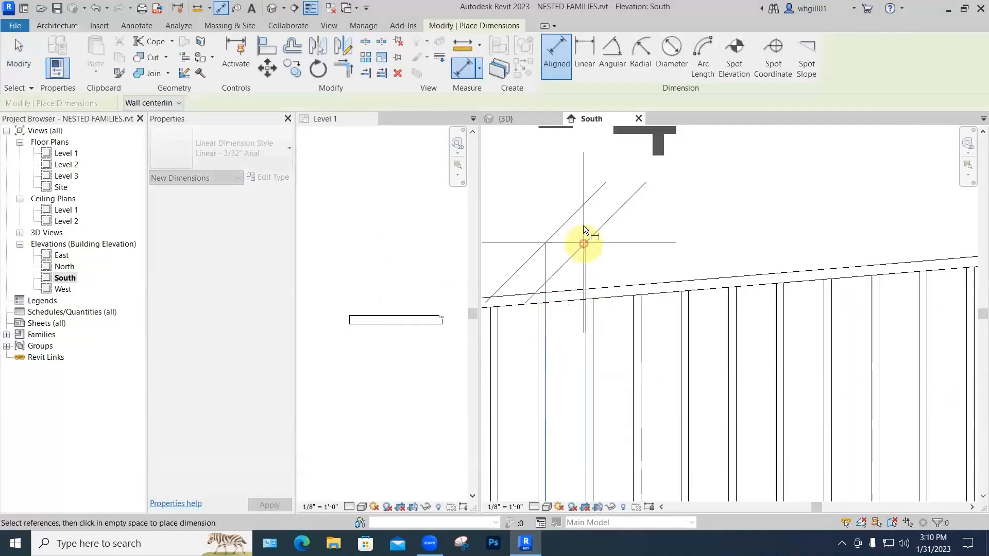
click(587, 233)
scroll(587, 234, down, 2)
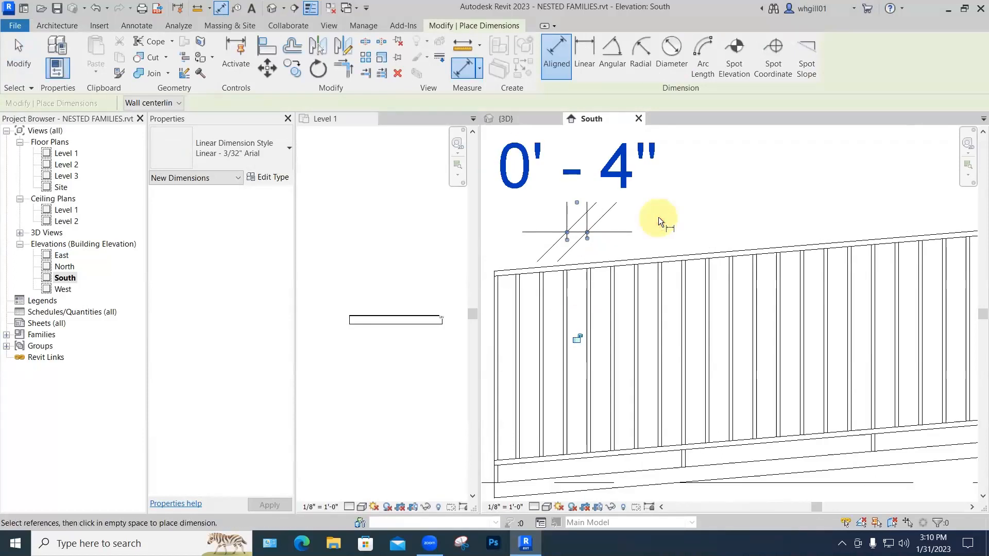
key(Escape)
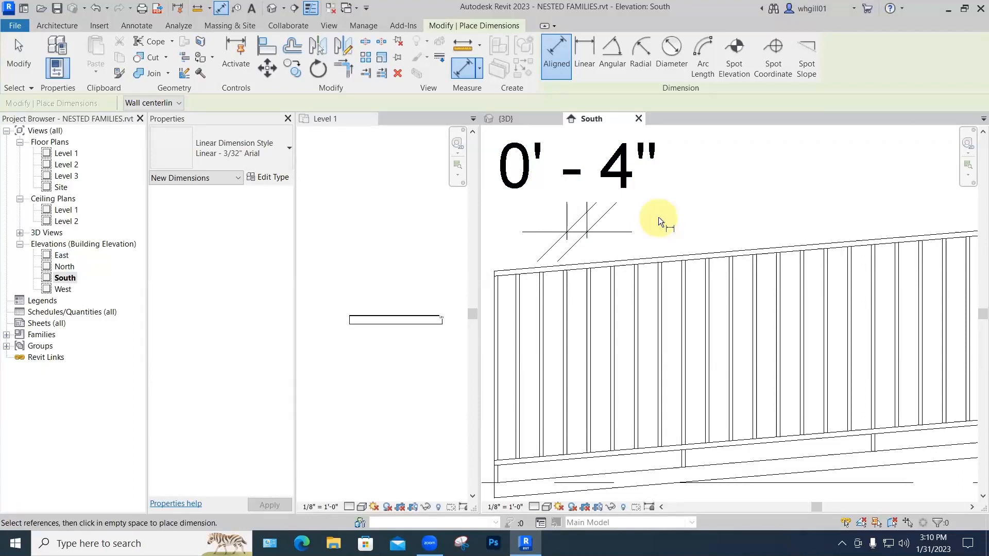
scroll(658, 218, down, 2)
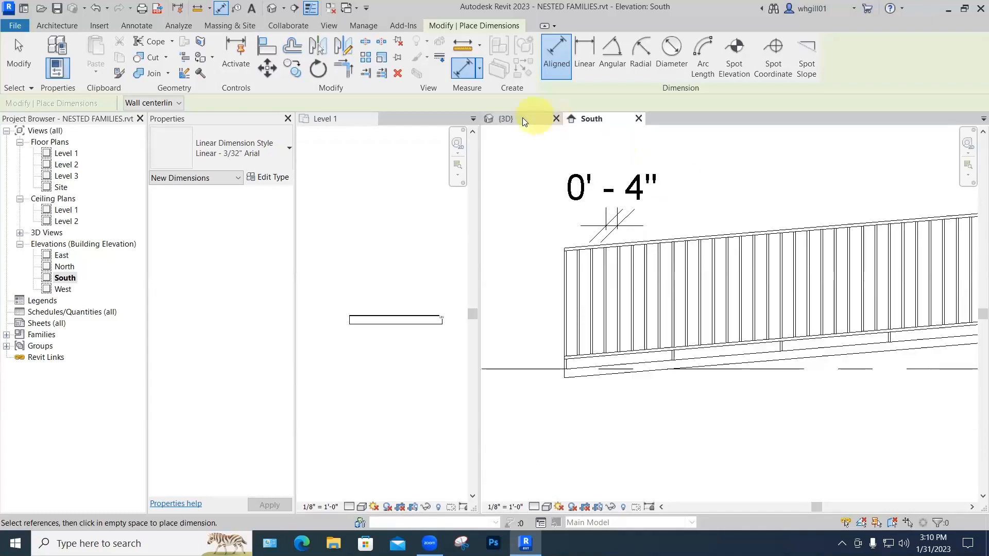
- Return to the 3D view and set Handrail 1 of the ramp railing's type to Circular - 1 1/2"
click(520, 118)
key(Escape)
key(Escape)
click(673, 315)
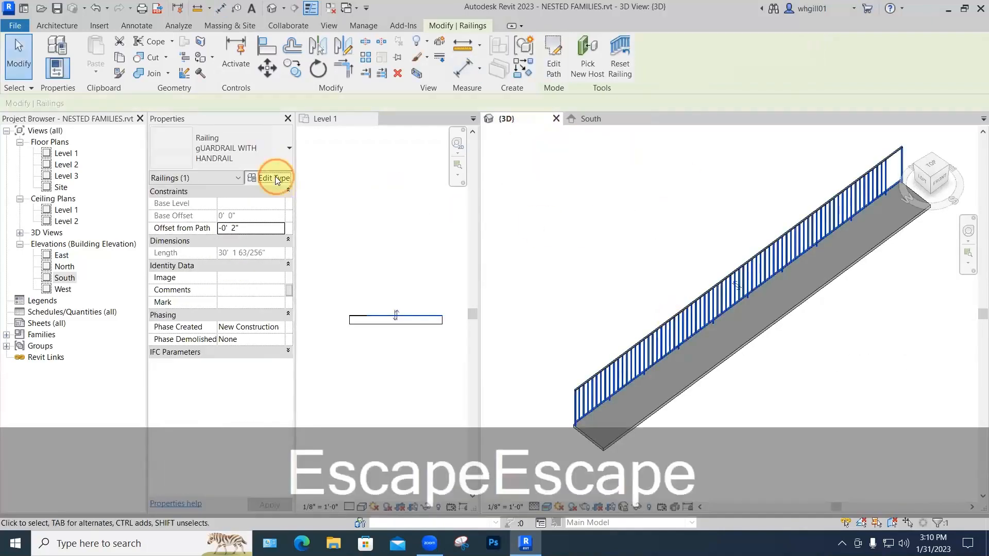
click(275, 176)
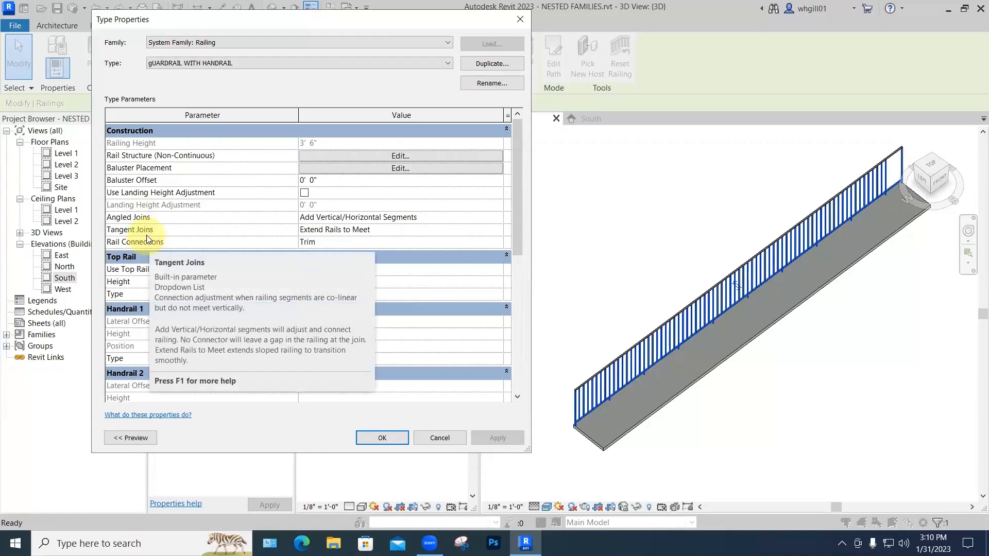
scroll(175, 274, down, 1)
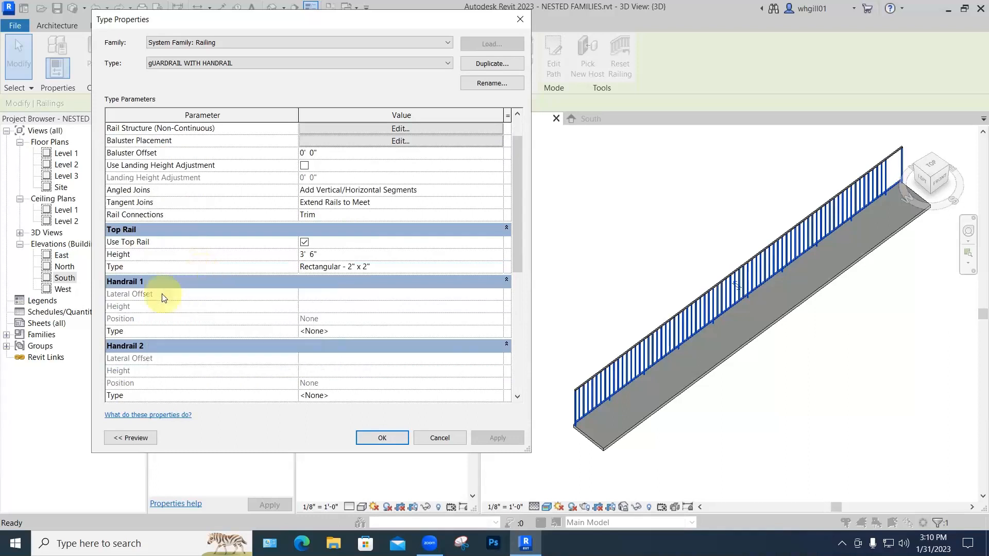
scroll(164, 298, down, 3)
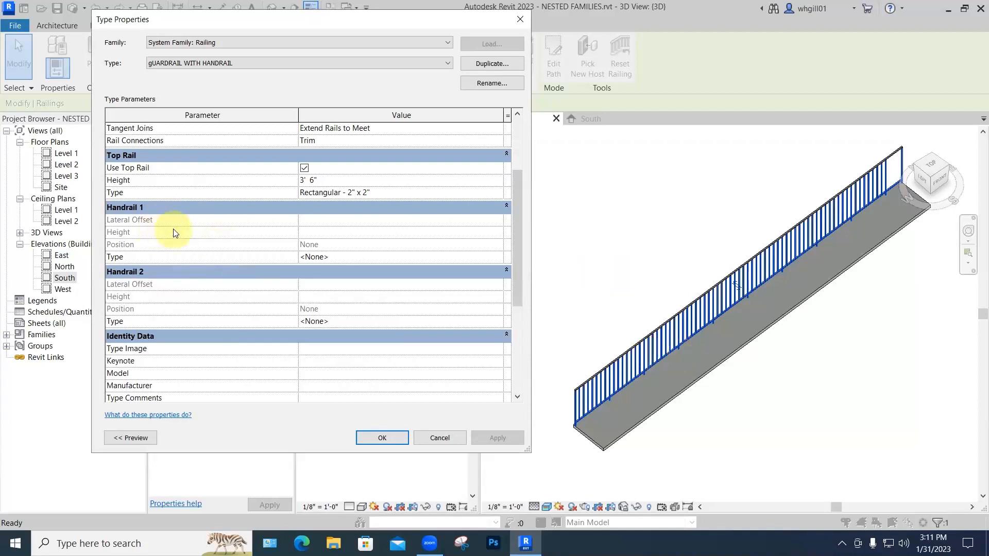
mouse_move(175, 233)
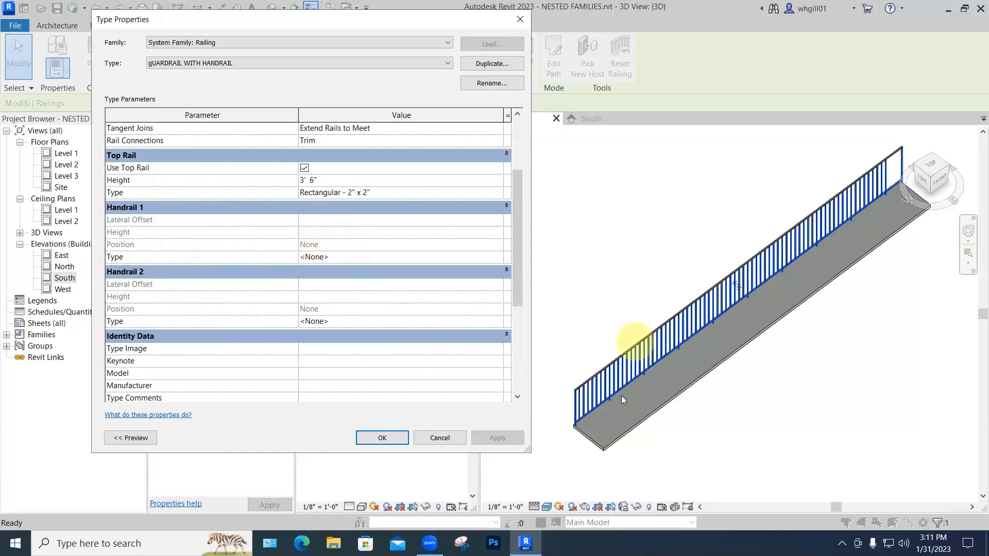
click(363, 257)
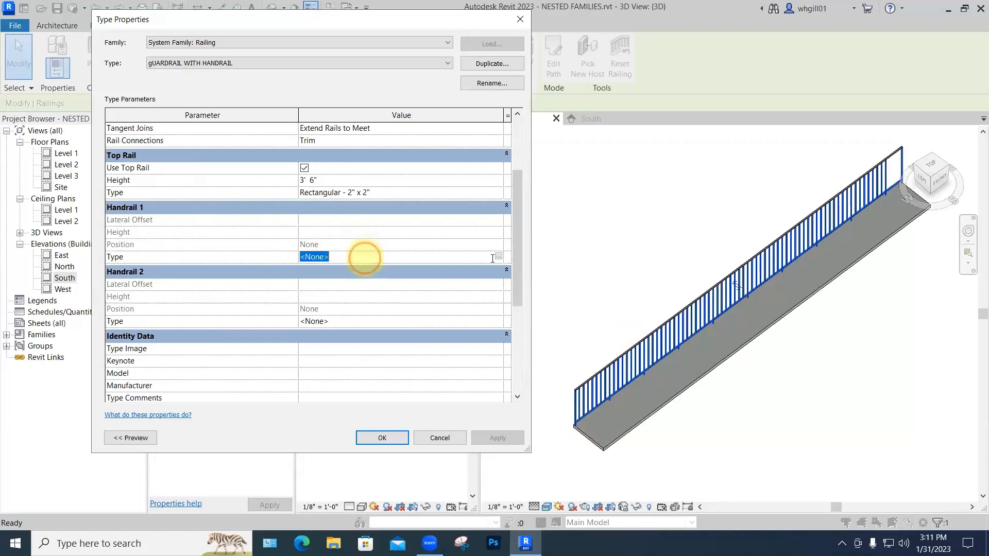
click(497, 256)
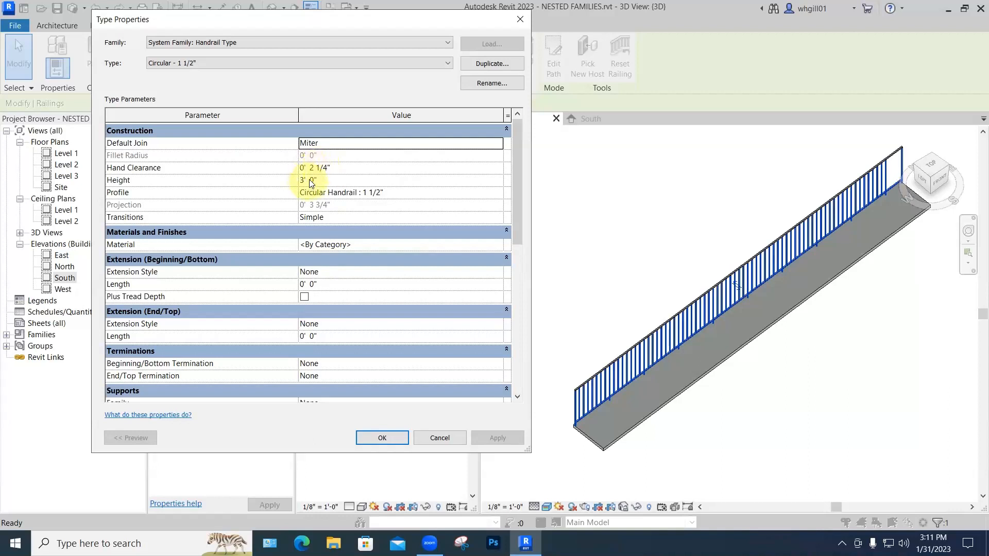
click(391, 435)
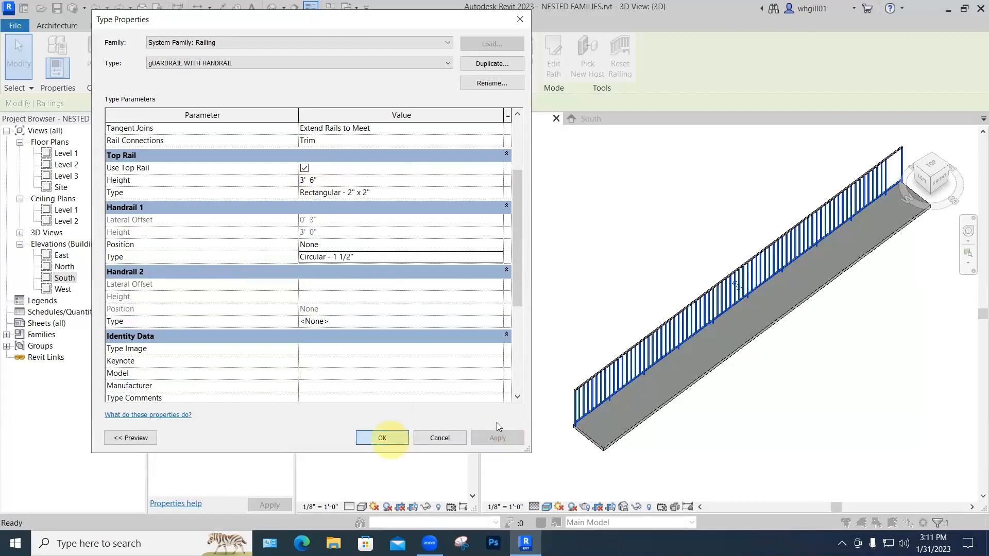
key(Return)
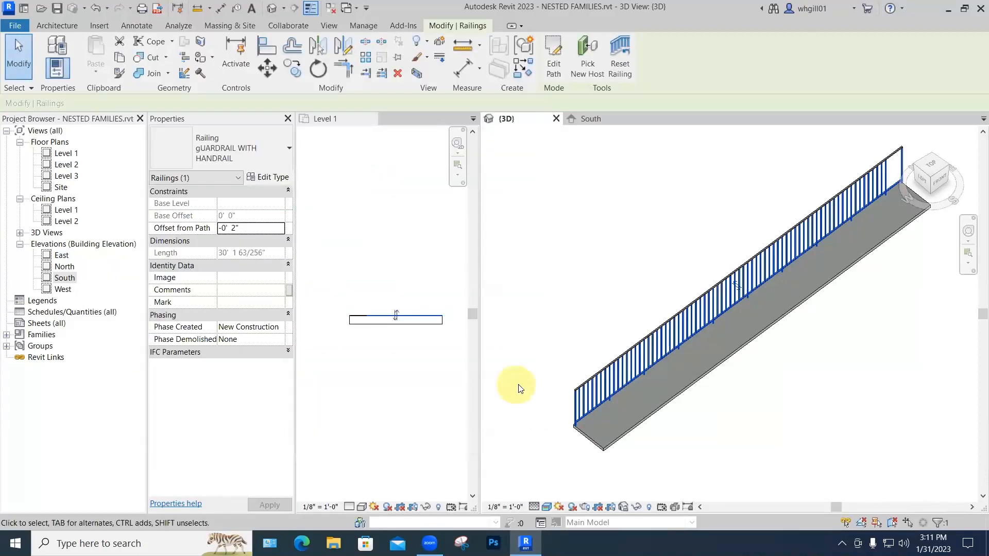
click(549, 369)
- Try the Left position for Handrail 1 in the ramp railing's type and apply it
scroll(540, 345, up, 3)
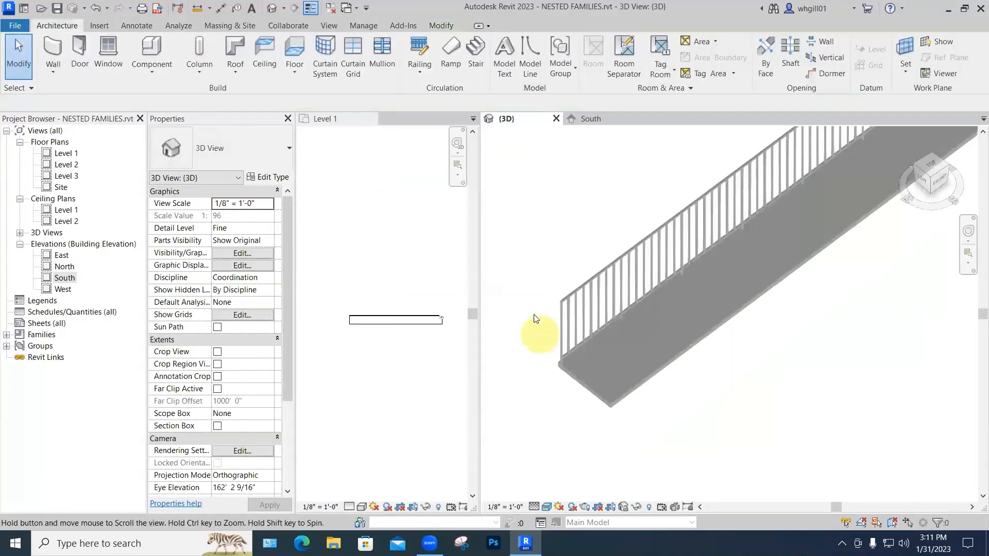
scroll(534, 318, up, 2)
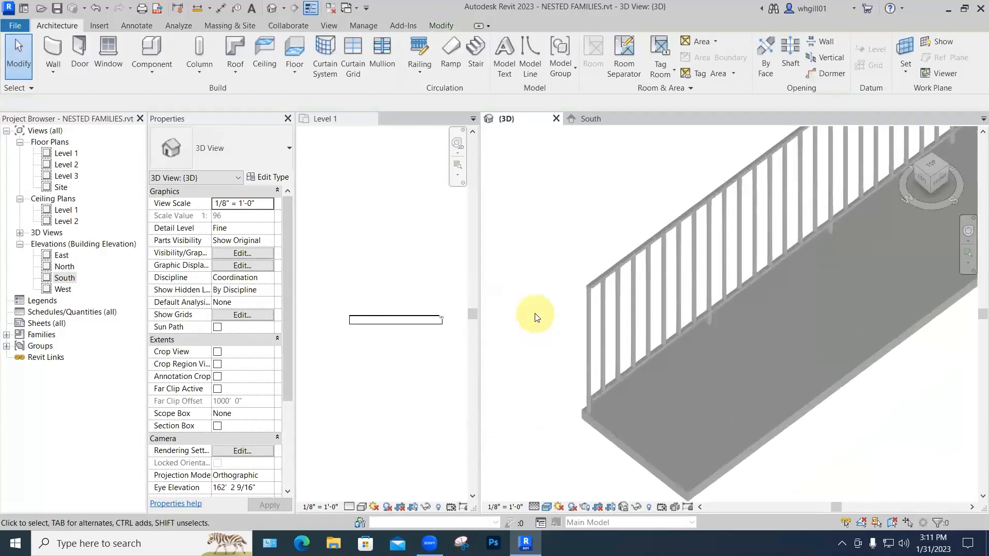
click(588, 300)
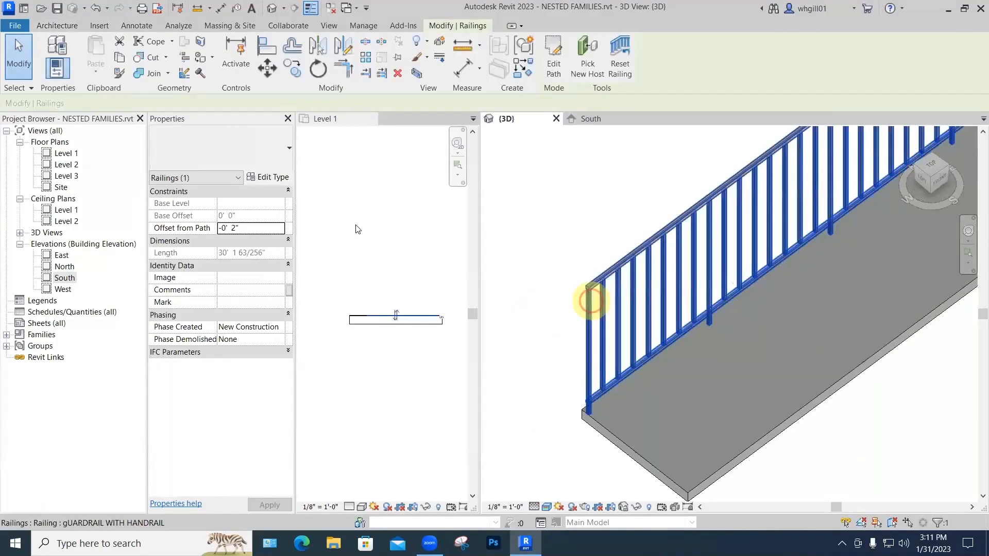
click(267, 179)
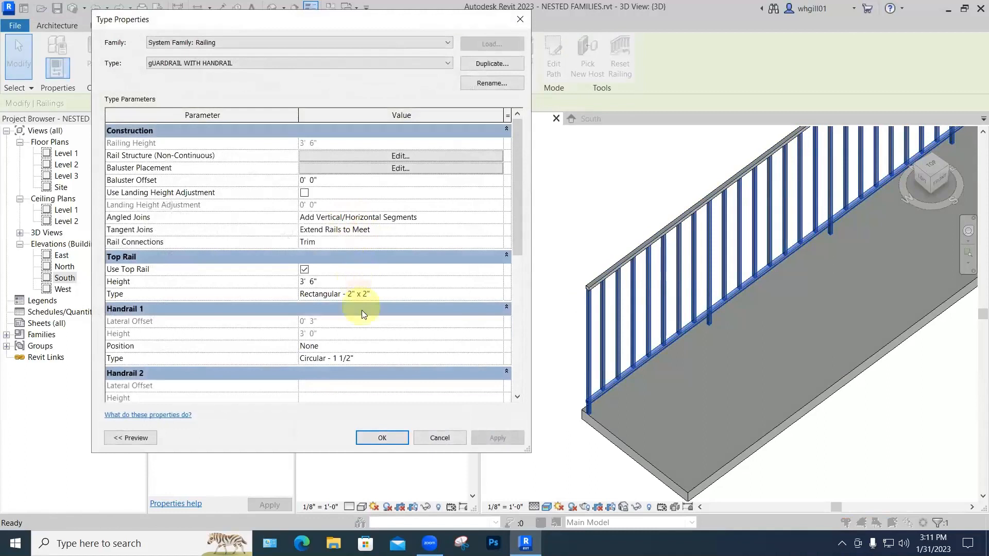
scroll(364, 344, down, 1)
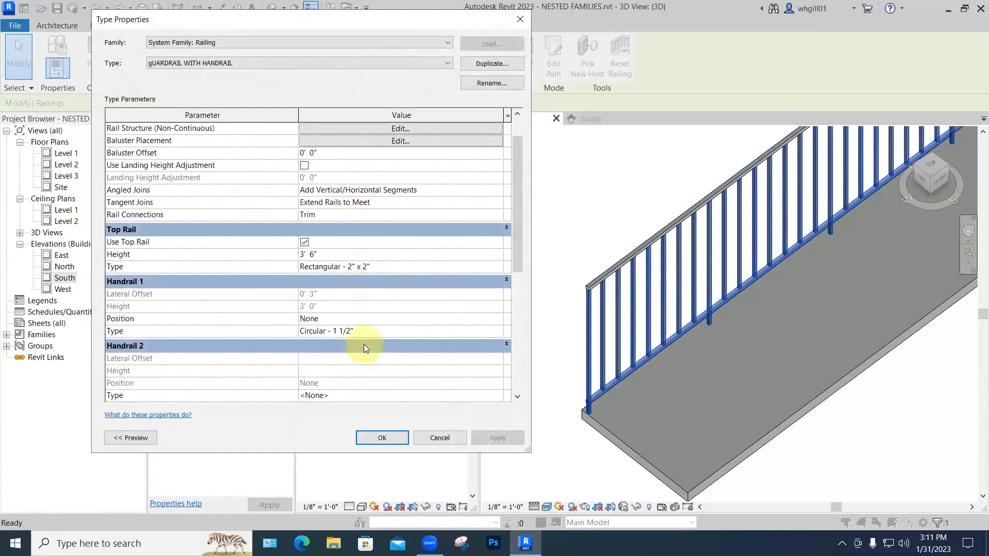
click(338, 319)
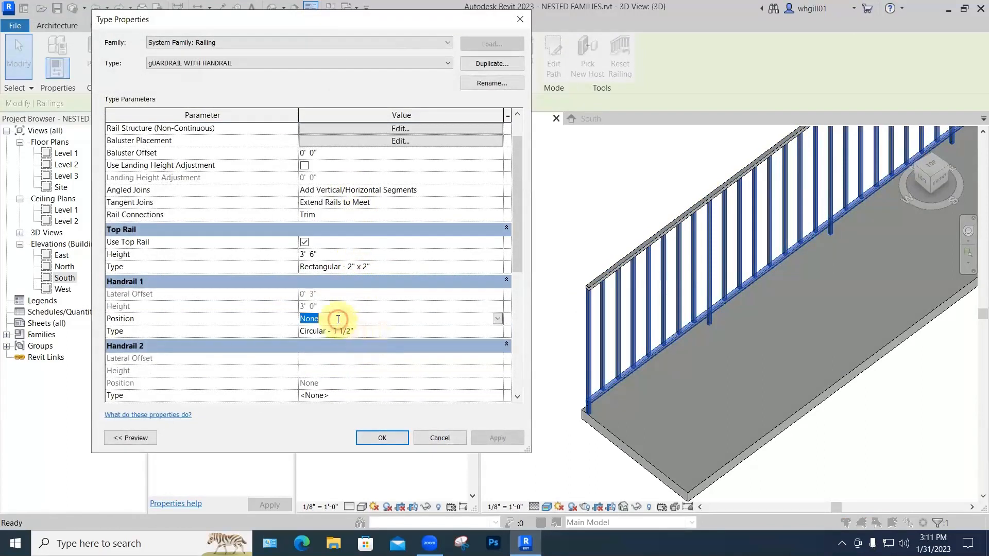
click(497, 319)
click(311, 342)
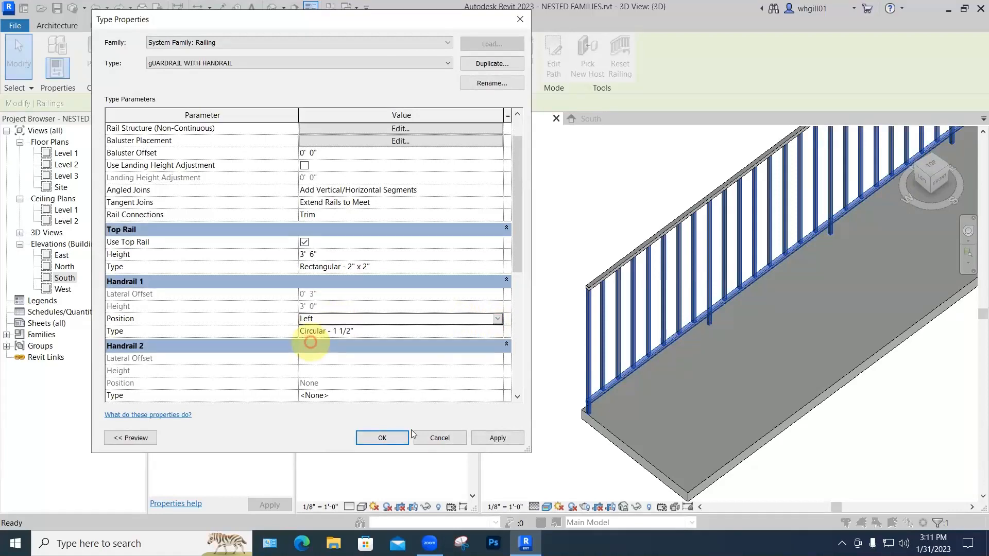
click(491, 437)
click(391, 439)
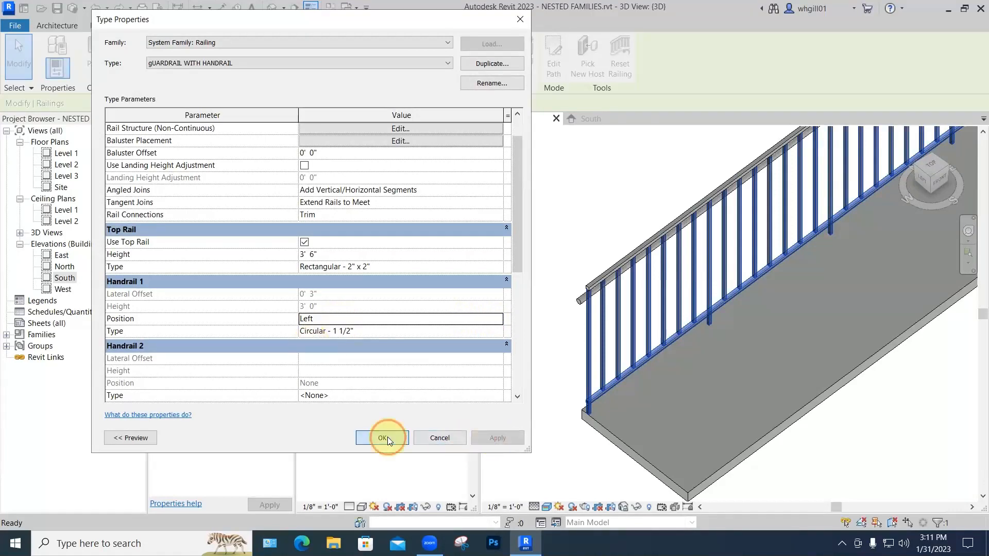
click(549, 363)
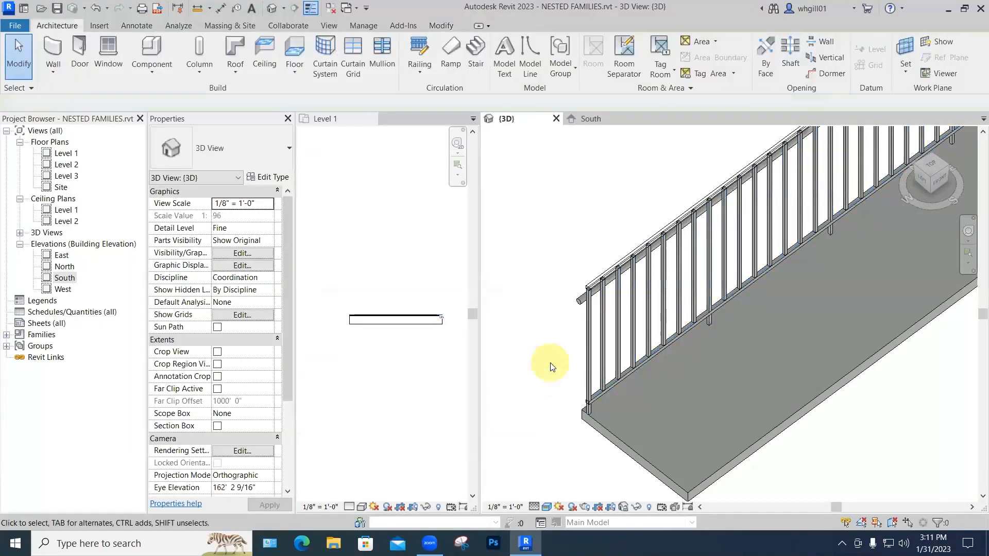
- Set the Handrail 1 position to Right in the ramp railing's type and inspect the railing in 3D
middle_drag(548, 371, 599, 365)
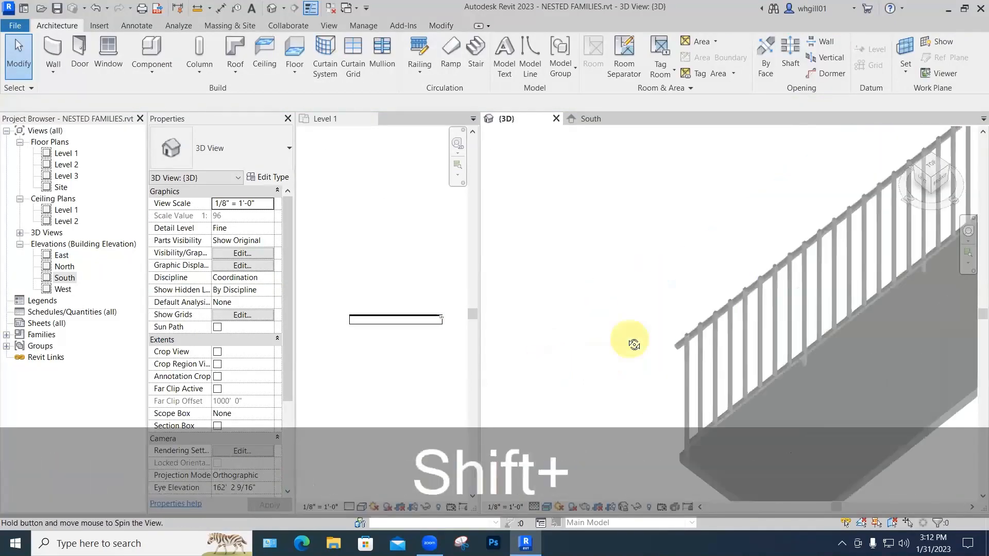
shift+middle_drag(629, 338, 529, 309)
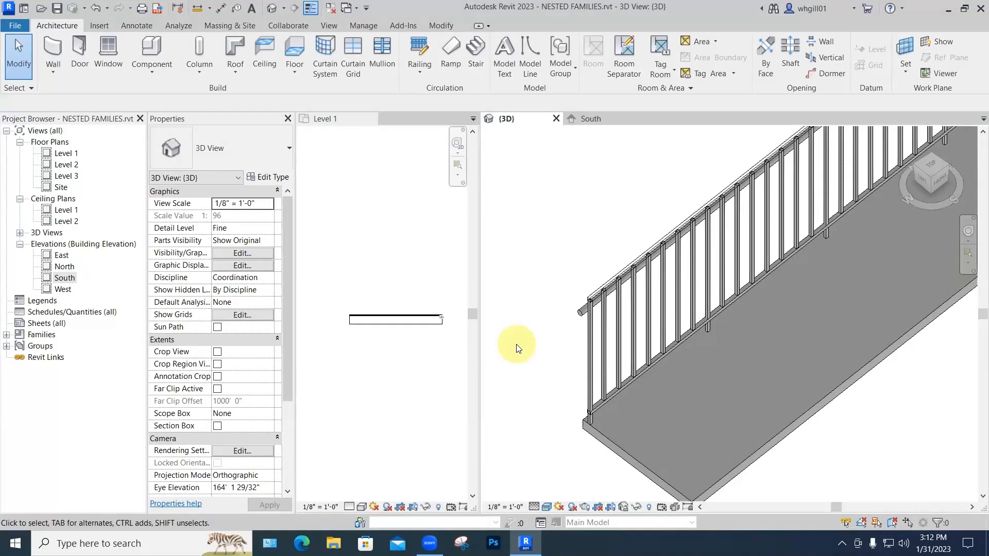
click(576, 309)
click(260, 177)
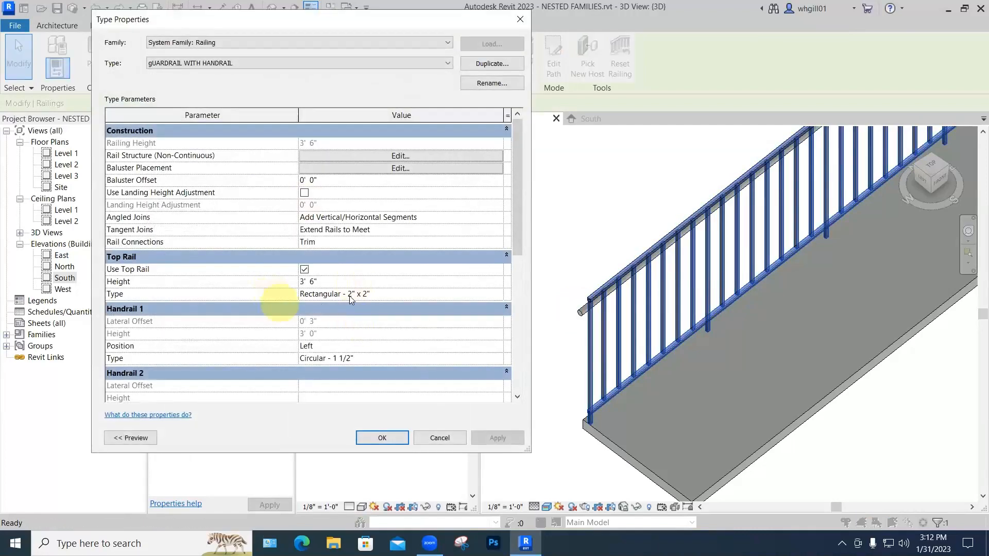
click(354, 345)
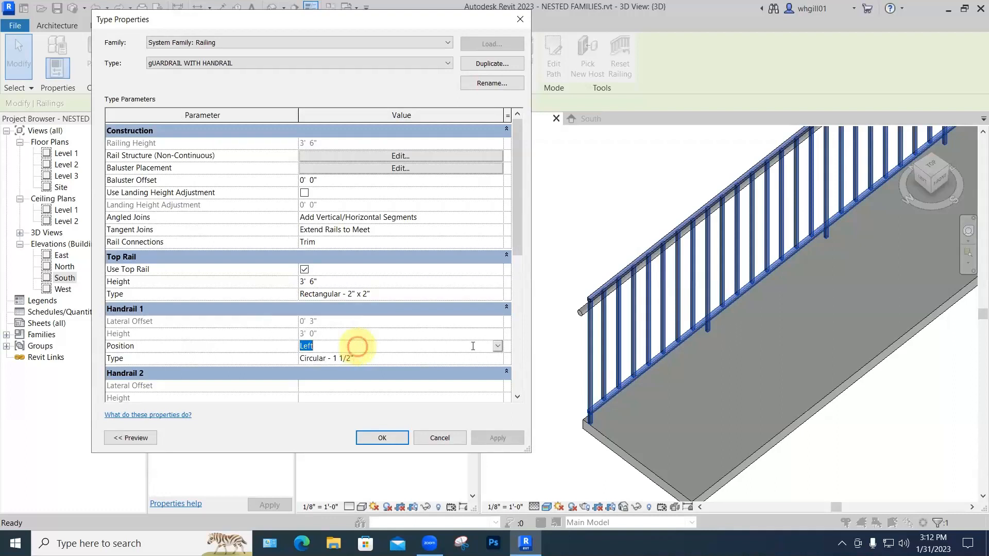
click(497, 346)
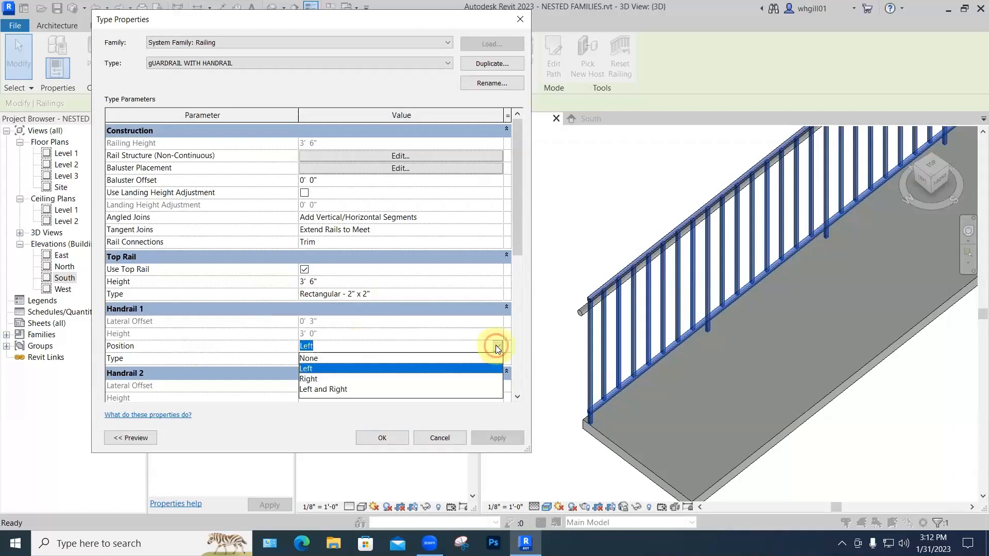
click(319, 379)
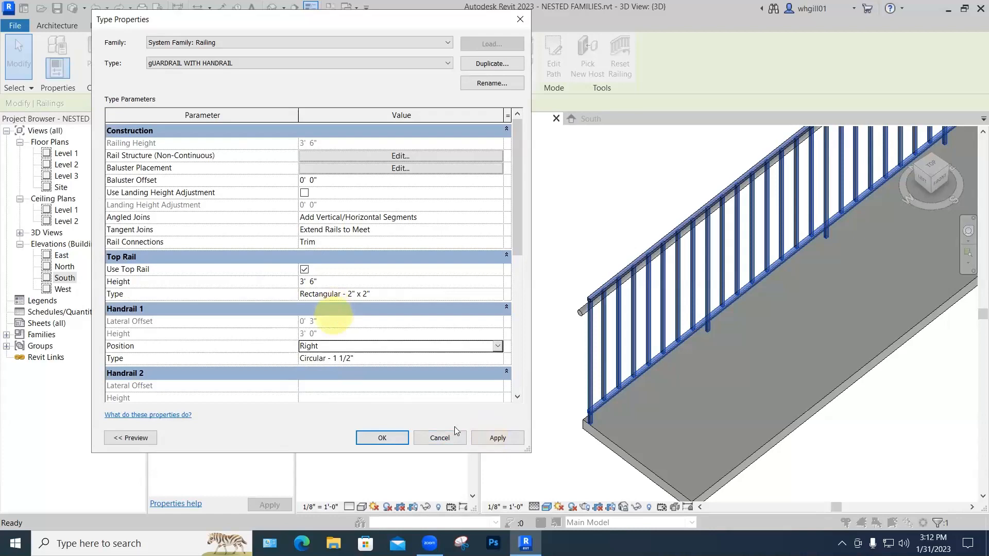
click(484, 438)
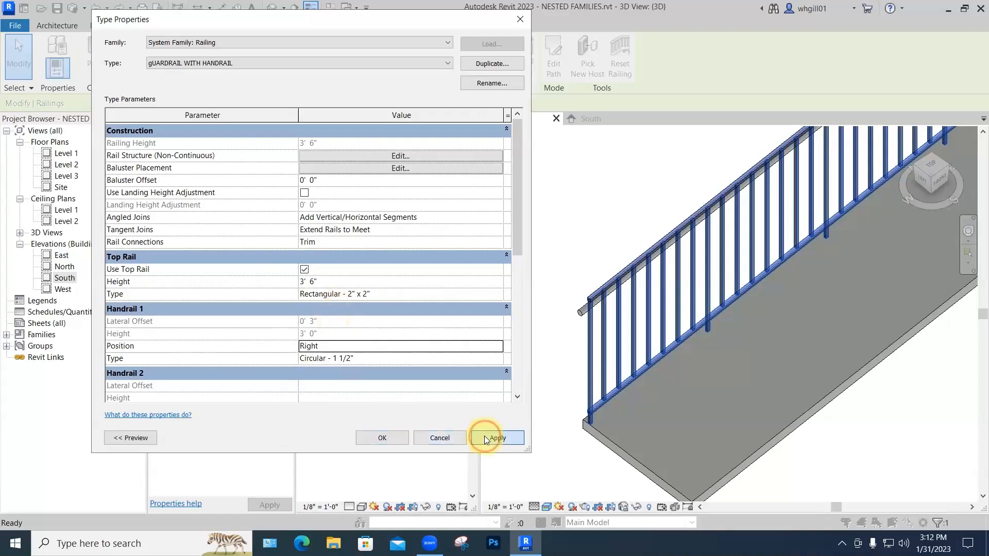
click(382, 438)
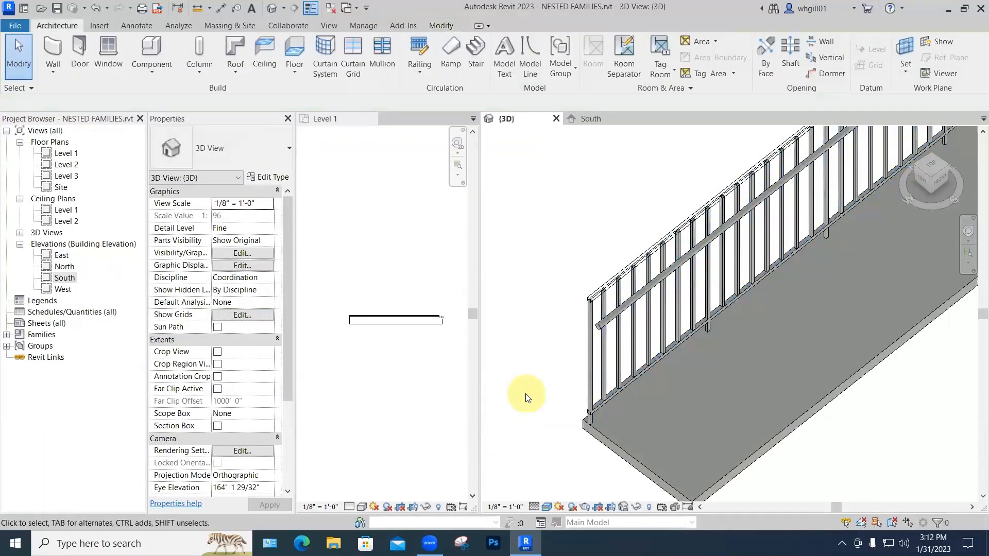
shift+middle_drag(526, 398, 743, 359)
click(687, 332)
click(743, 359)
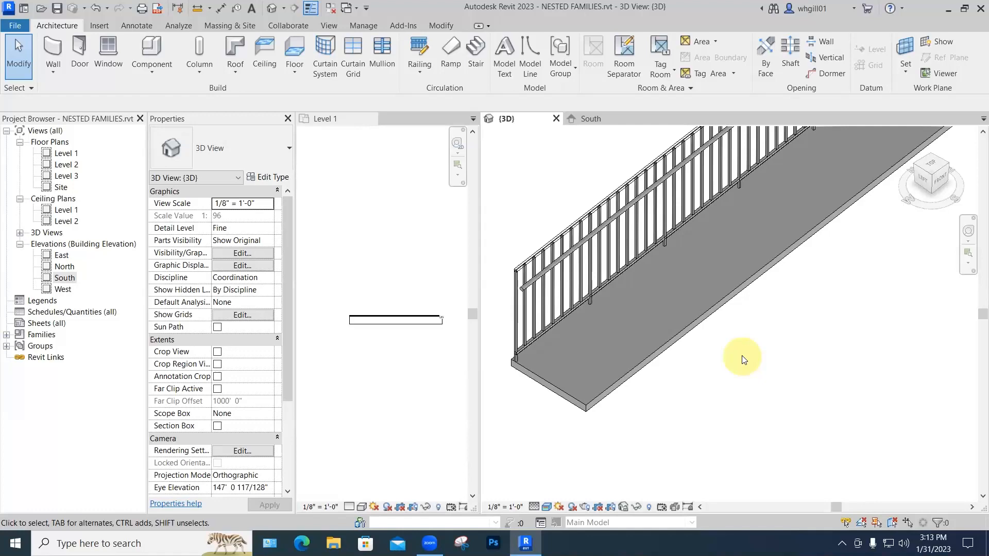
- Duplicate the ramp railing's type as "Handrail on wall", assign it to the railing and deselect the railing
click(552, 246)
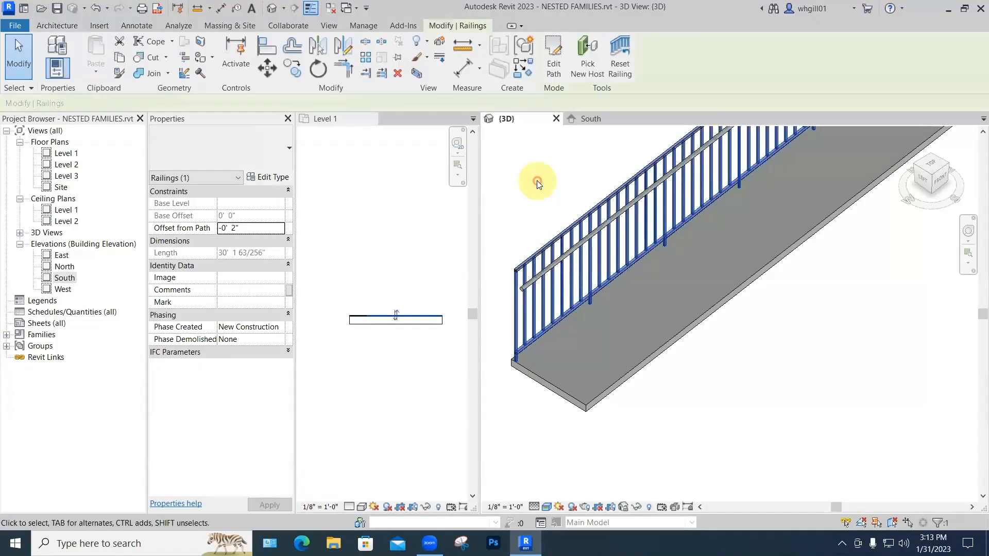
click(271, 177)
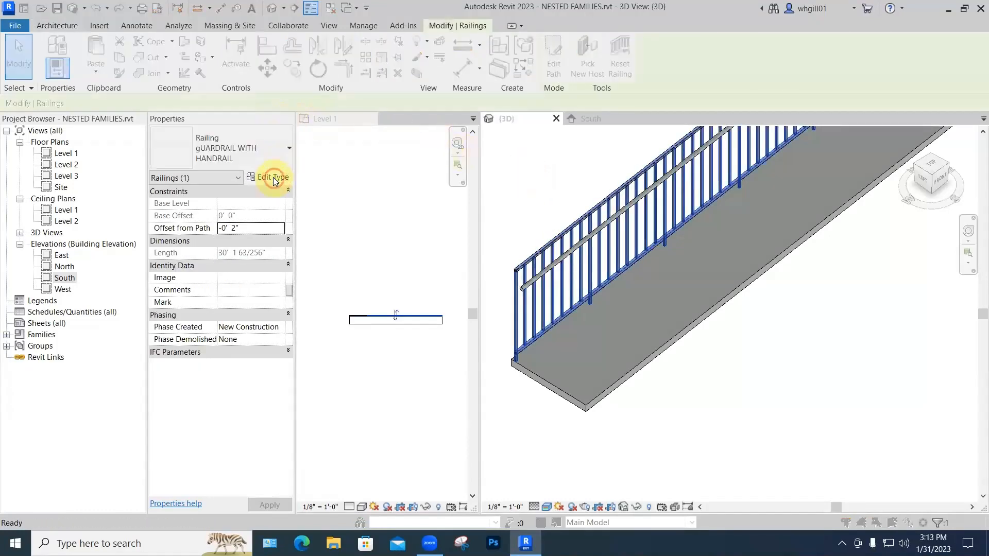
click(489, 64)
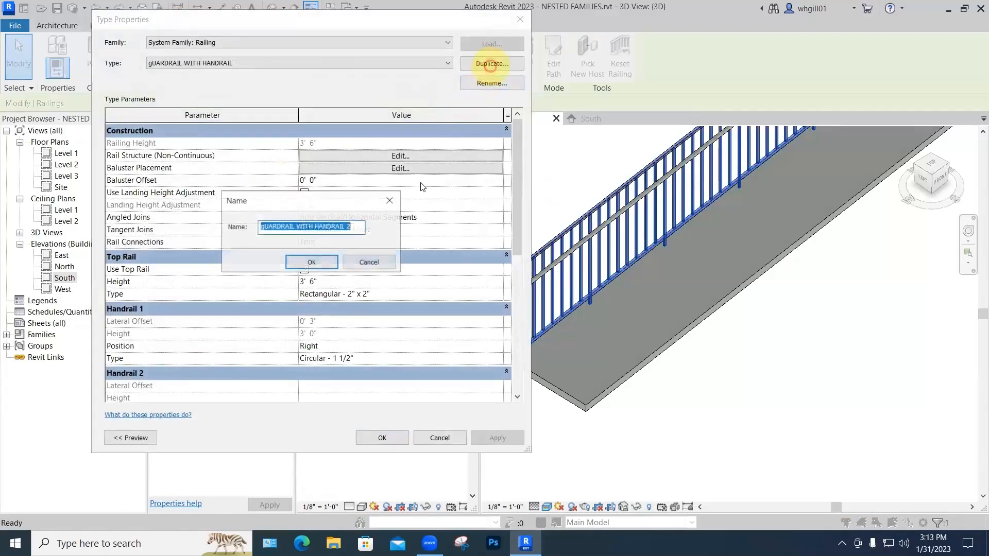
click(340, 228)
drag(352, 227, 247, 233)
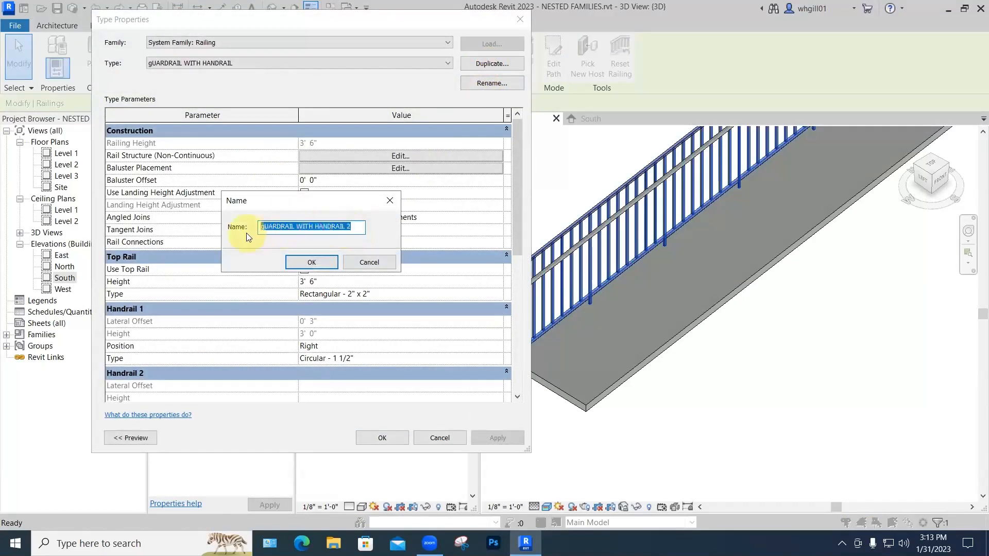
text(Hand)
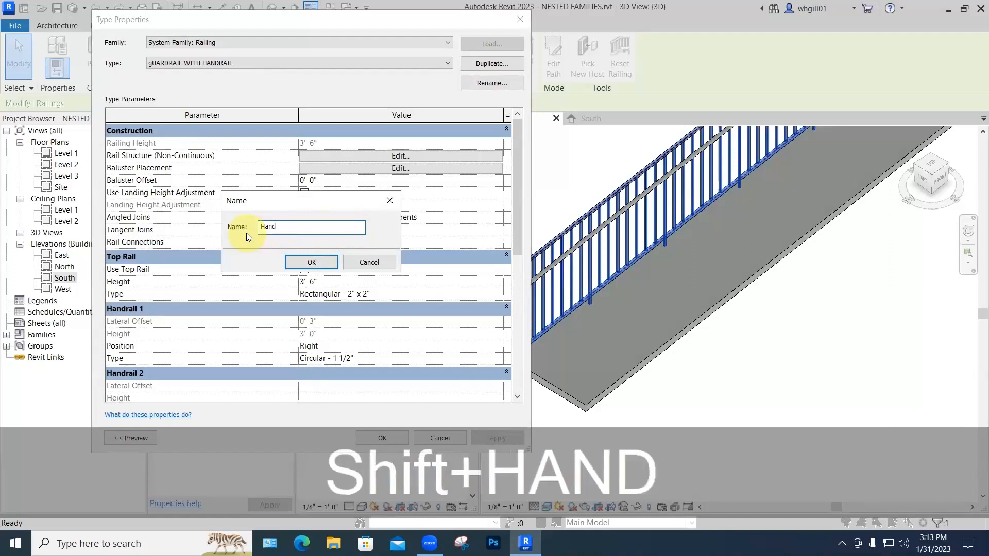
text(rail on wall)
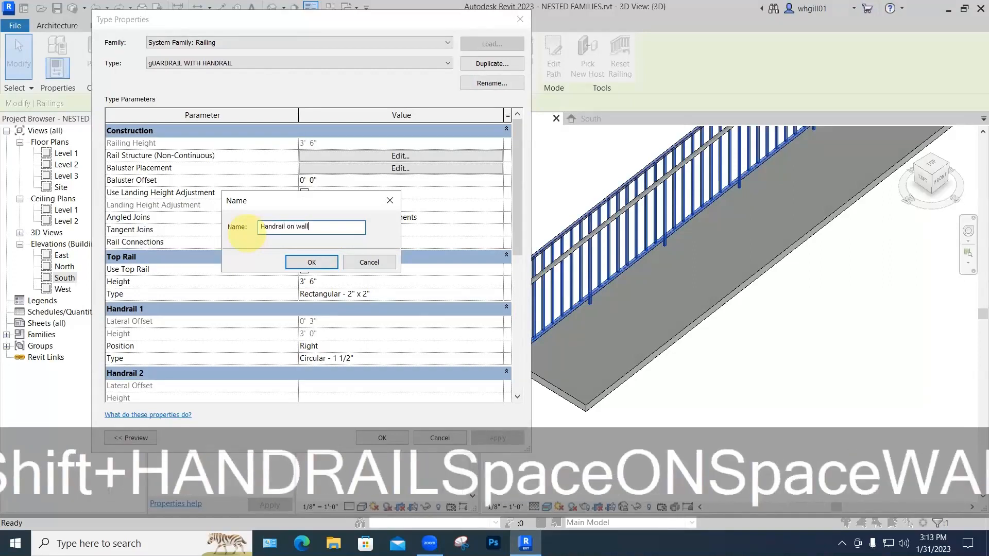
key(Return)
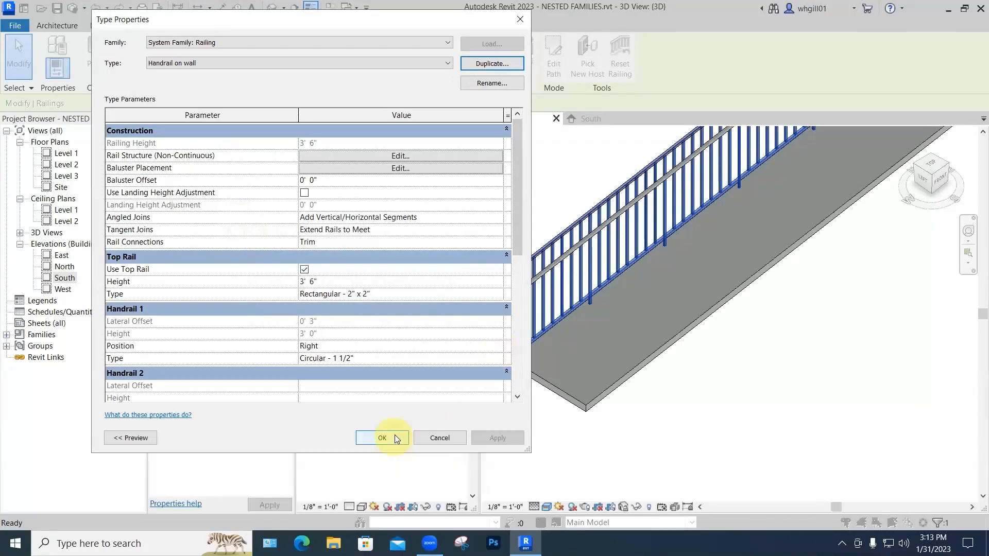
click(401, 438)
click(525, 228)
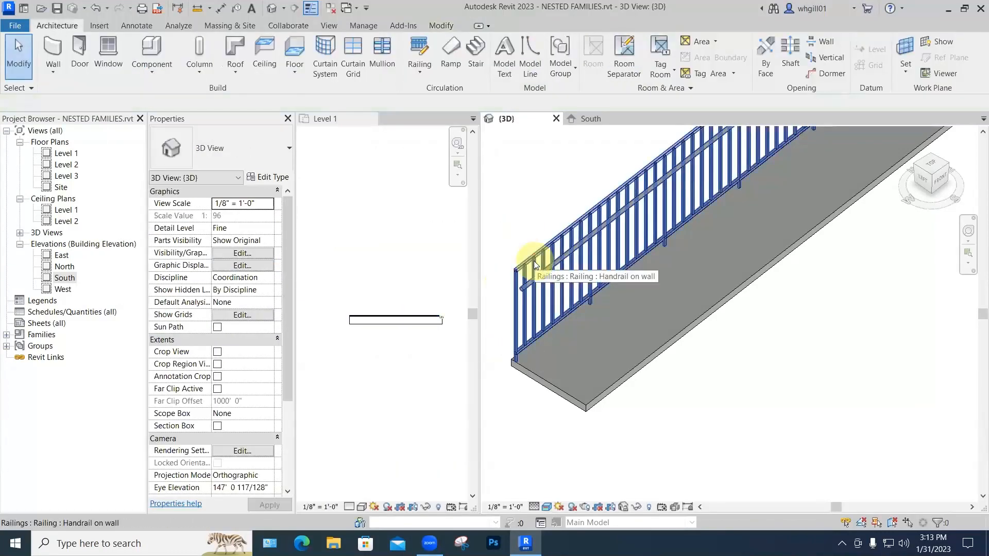
- Turn off the top rail in the ramp railing's "Handrail on wall" type and delete the invalid dimensions
click(534, 265)
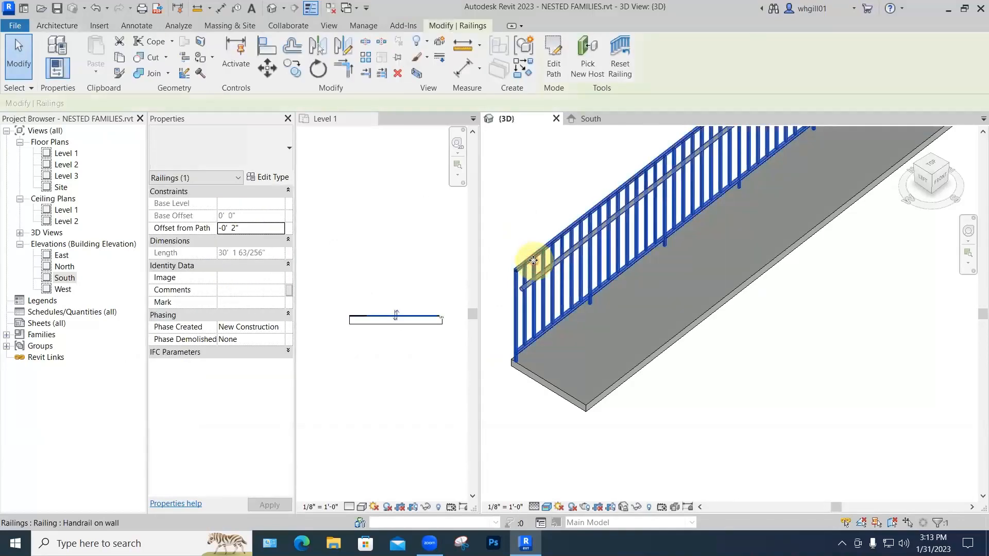
click(285, 177)
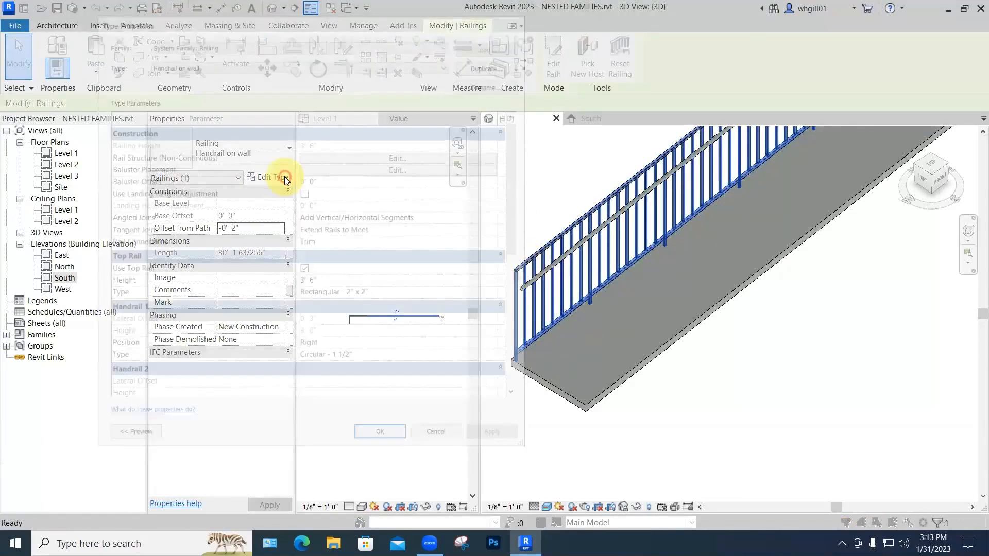
click(304, 269)
click(327, 157)
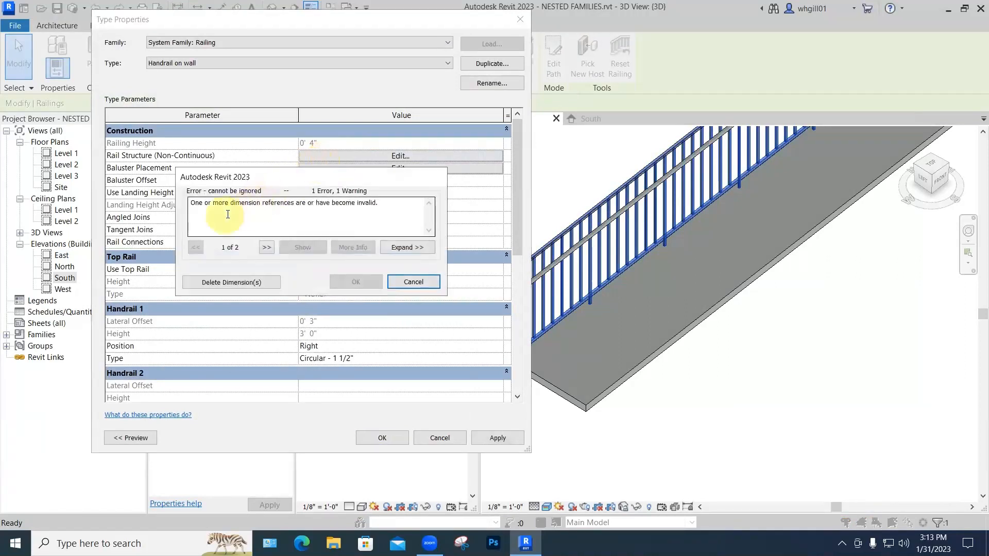
click(250, 282)
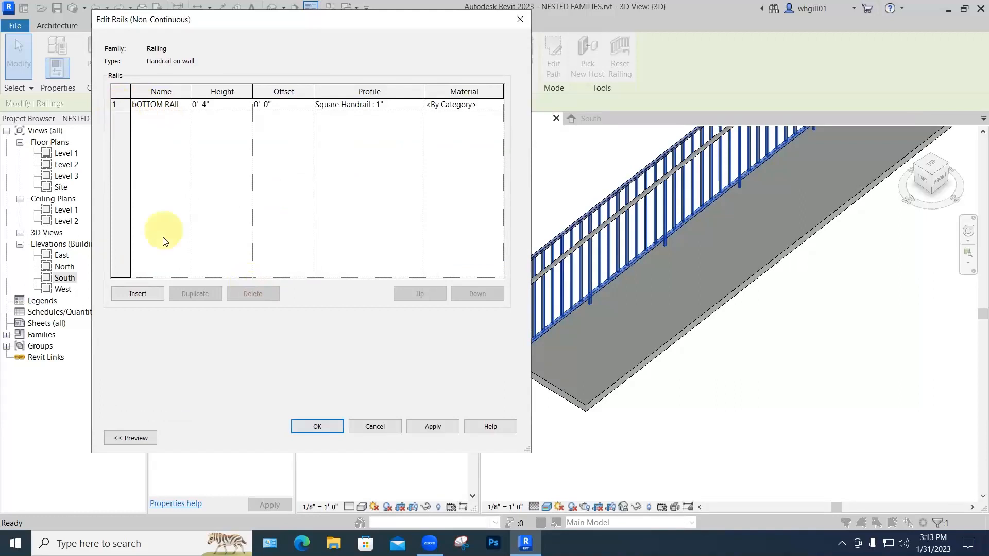
- Delete the bottom rail from the non-continuous rail structure of the "Handrail on wall" type
click(120, 105)
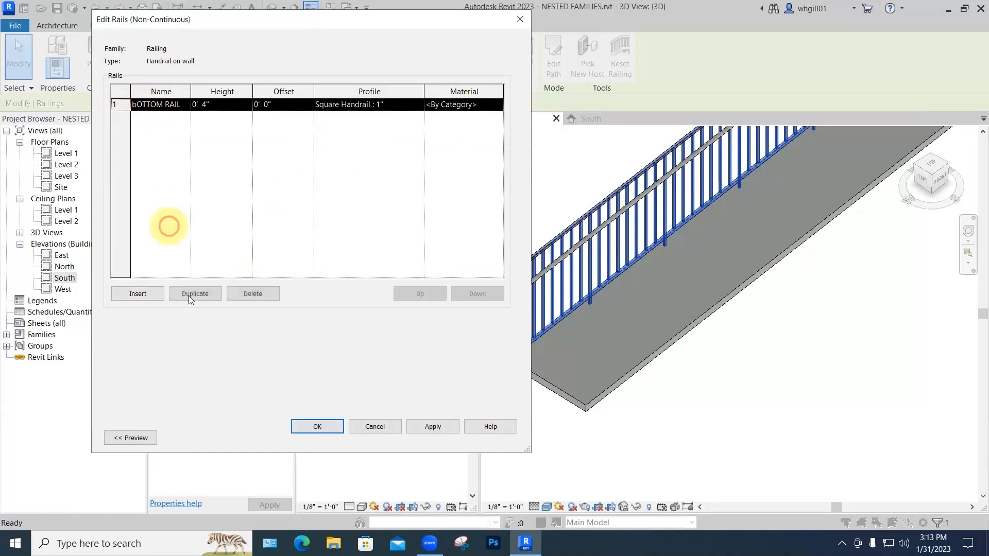
click(252, 294)
click(524, 295)
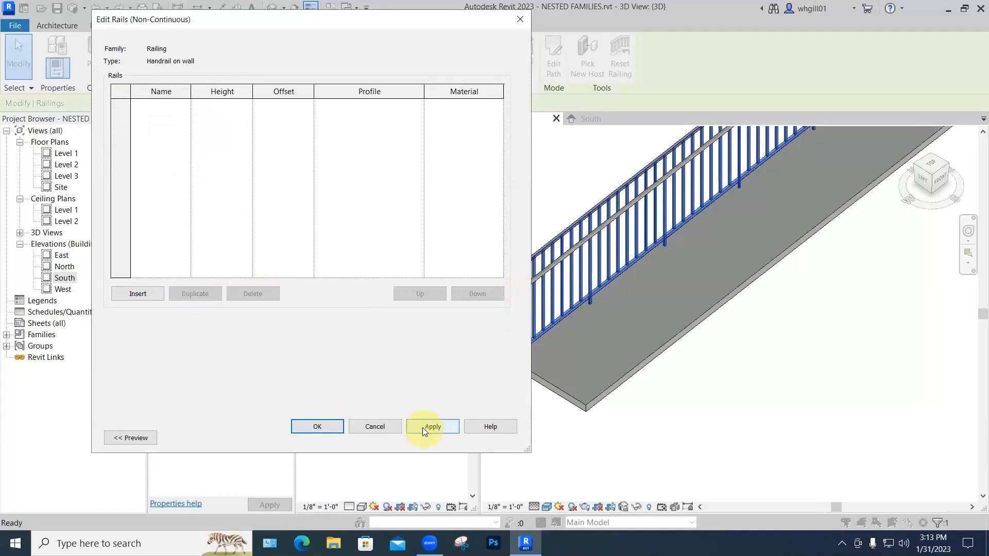
click(324, 427)
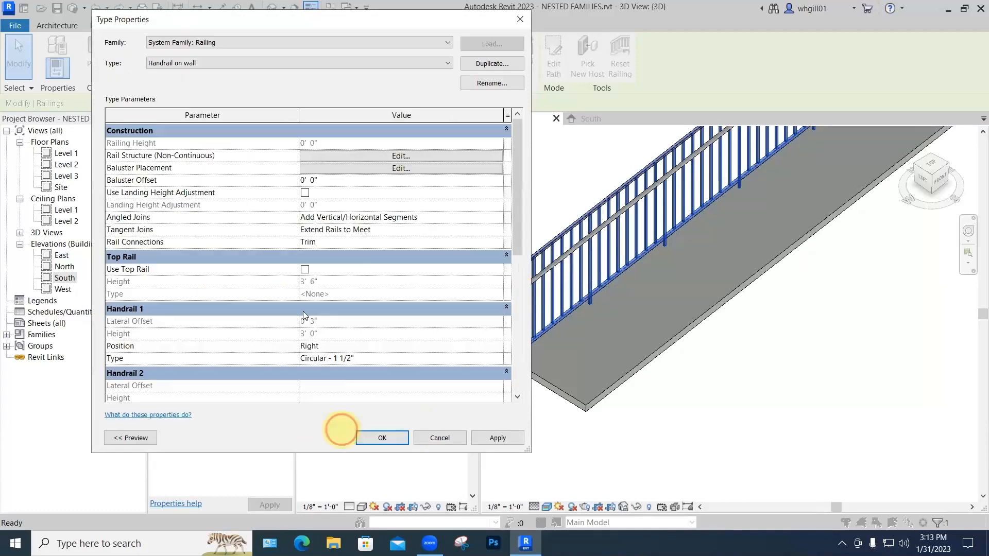
- Delete the regular balusters from the main pattern of the "Handrail on wall" type until only one remains
click(329, 169)
drag(114, 112, 115, 124)
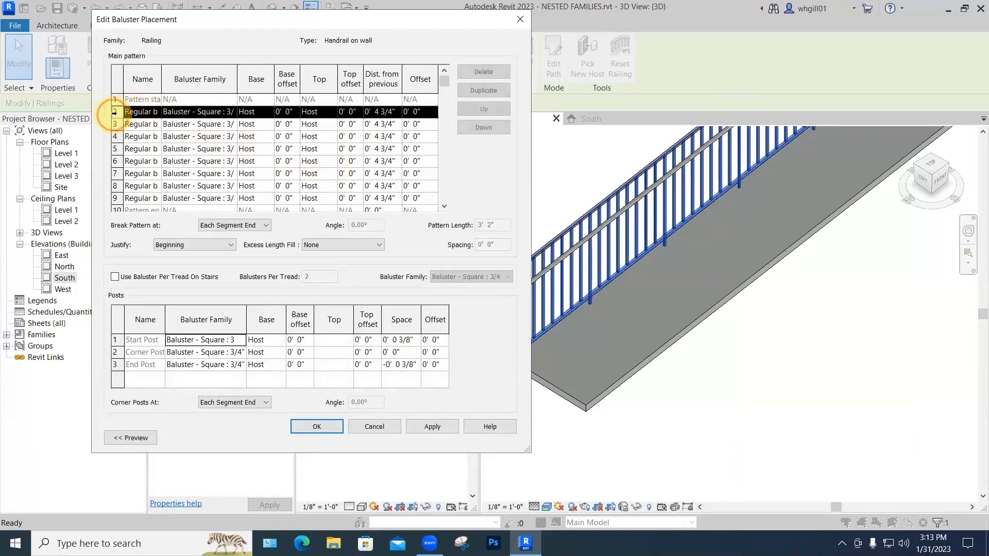
click(483, 72)
click(483, 72)
click(483, 72)
click(483, 72)
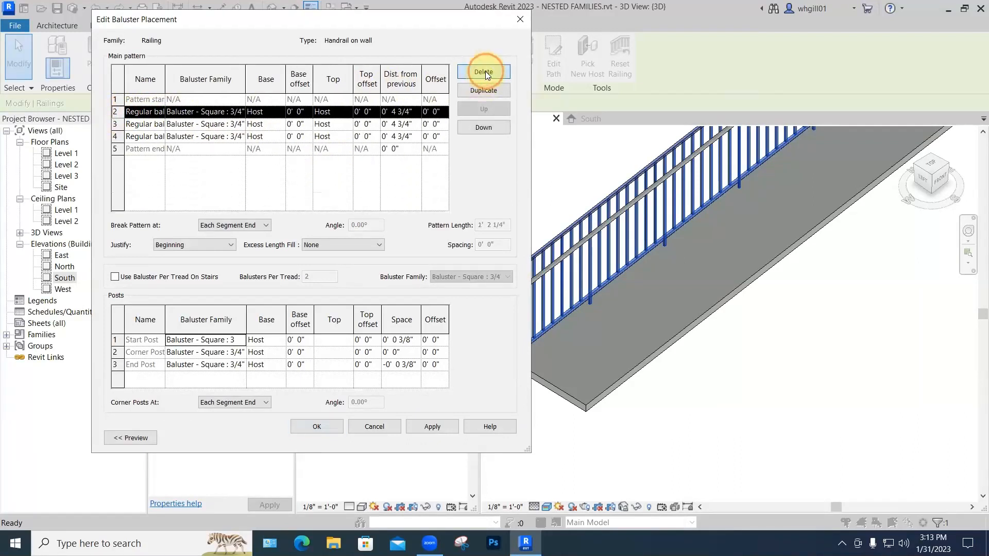
click(483, 72)
click(483, 72)
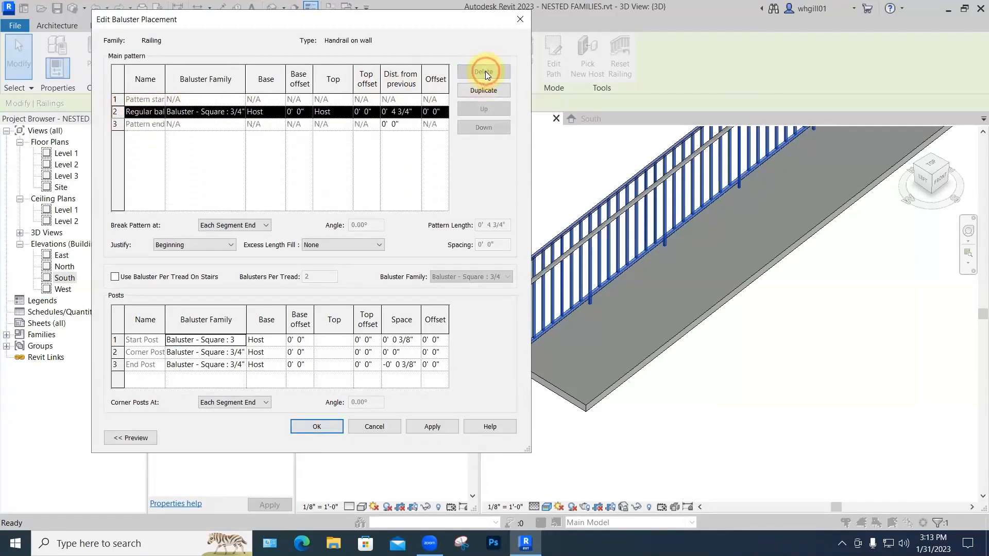
- Set the remaining regular baluster's family to None in the main pattern
click(162, 113)
click(227, 111)
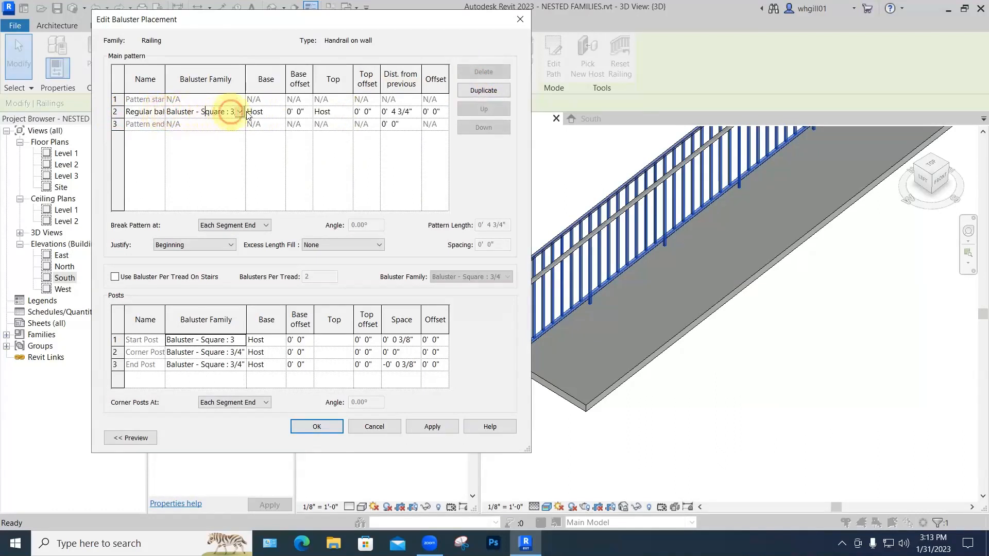
click(240, 111)
scroll(300, 153, up, 1)
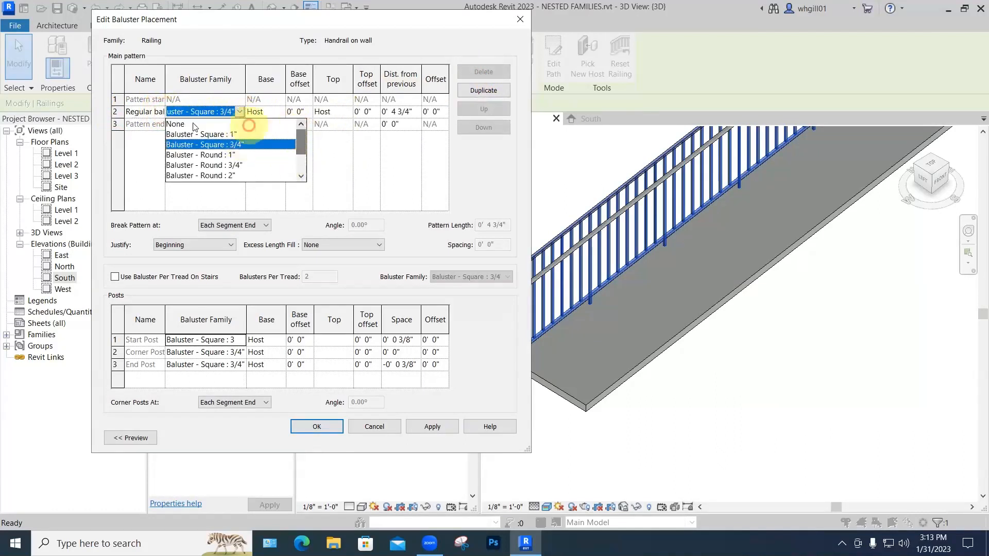
click(187, 123)
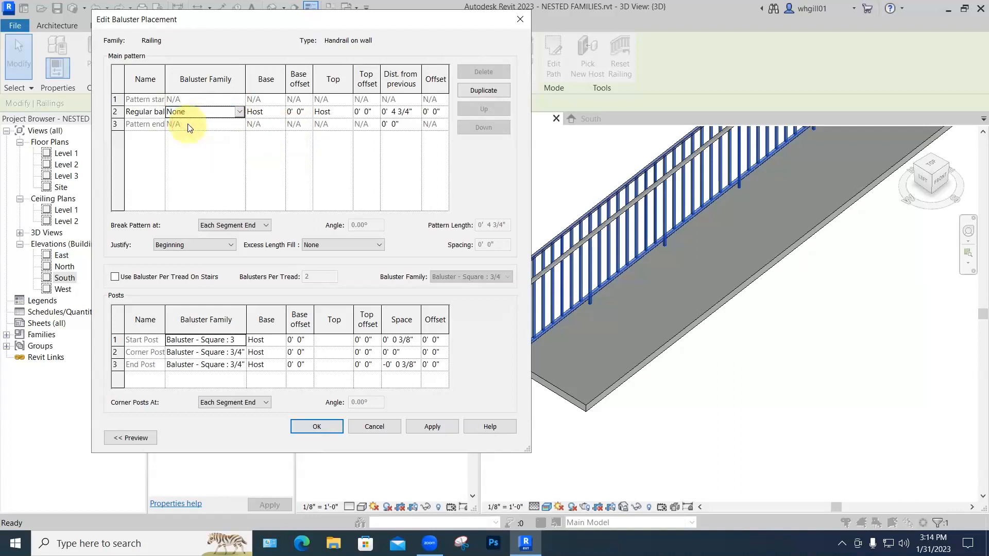
- Set the start, corner and end posts' baluster family to None and accept the "Handrail on wall" type changes
click(240, 341)
click(241, 340)
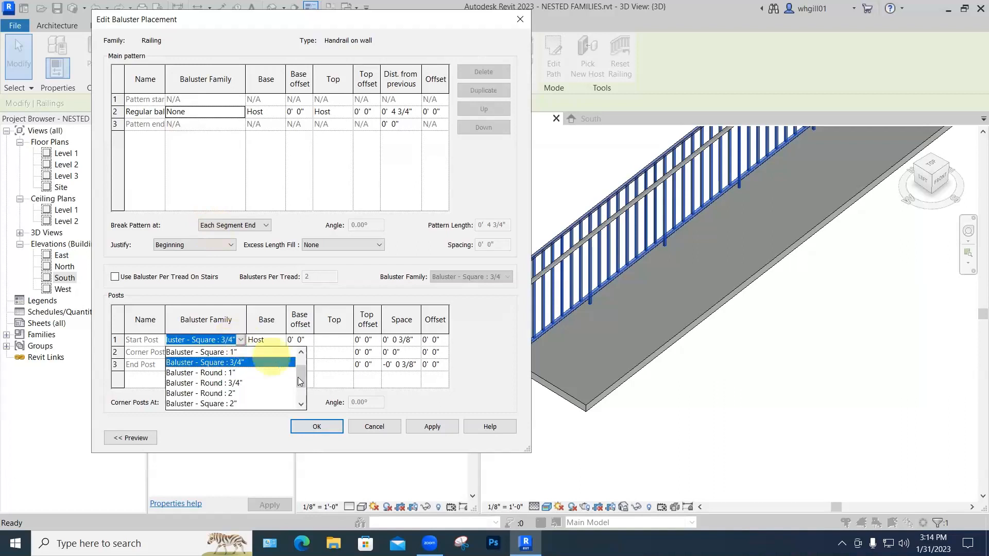
scroll(300, 381, up, 1)
click(208, 353)
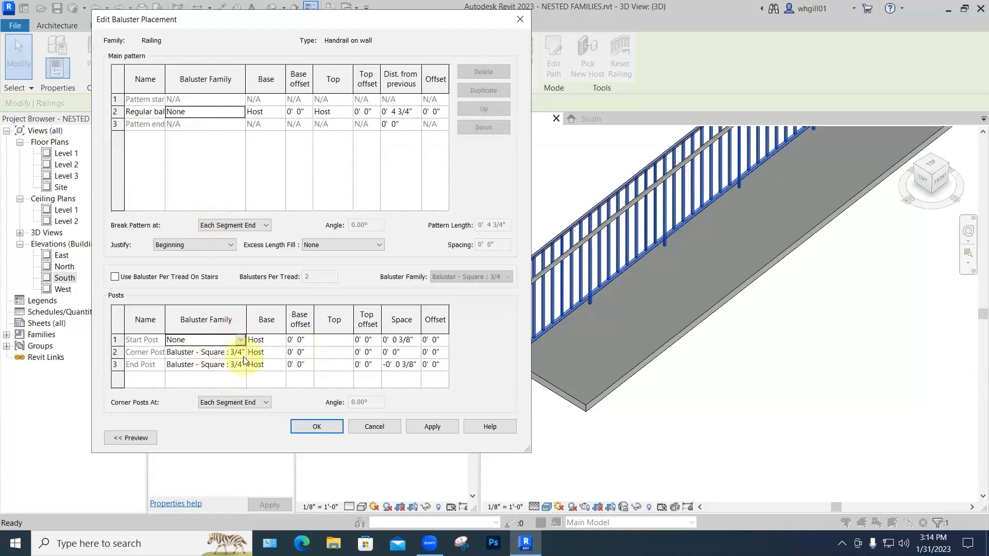
click(242, 354)
click(242, 354)
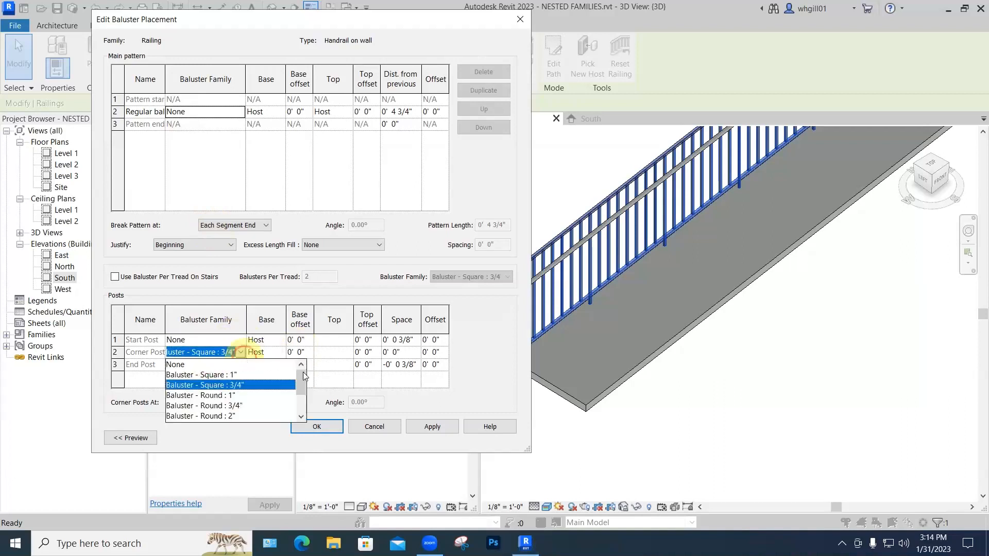
click(184, 369)
click(241, 365)
click(241, 366)
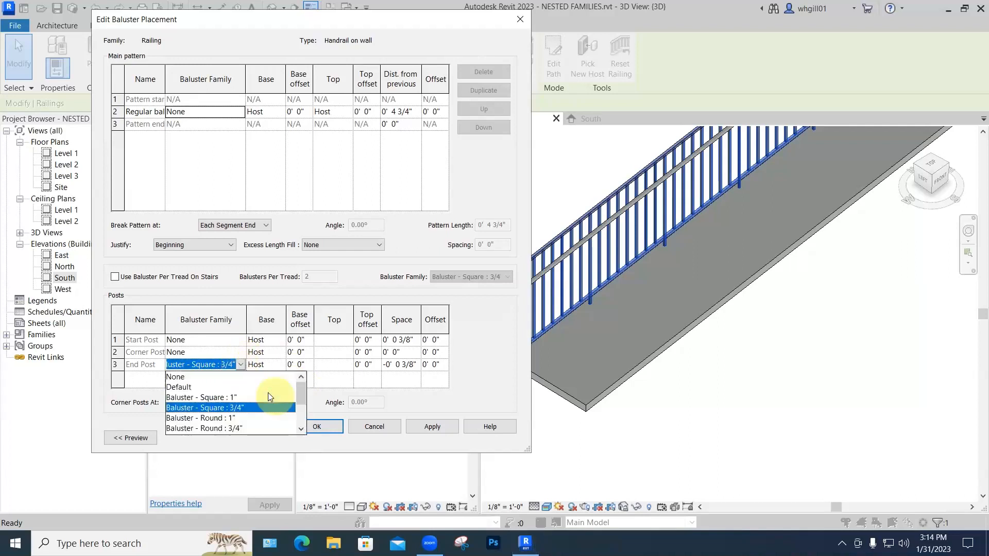
click(183, 377)
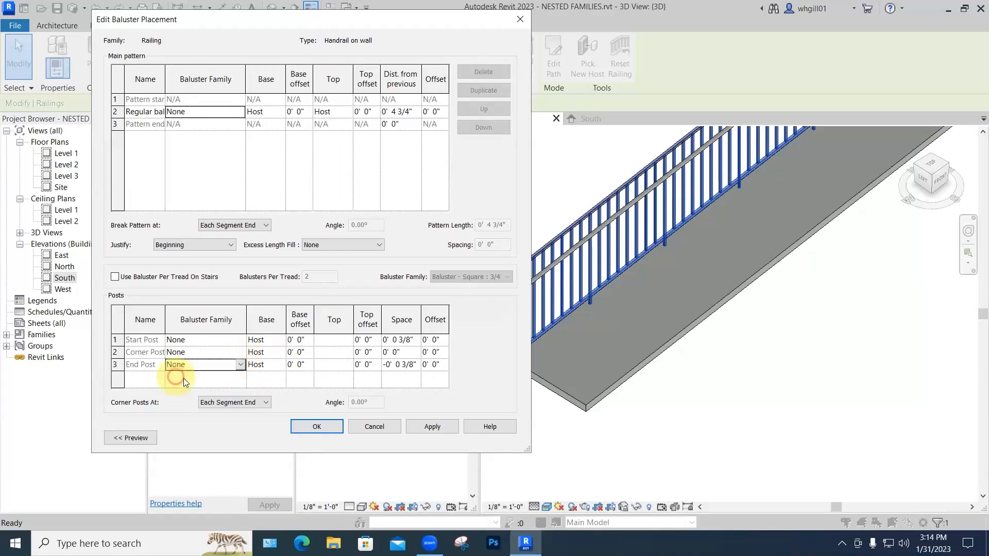
click(315, 427)
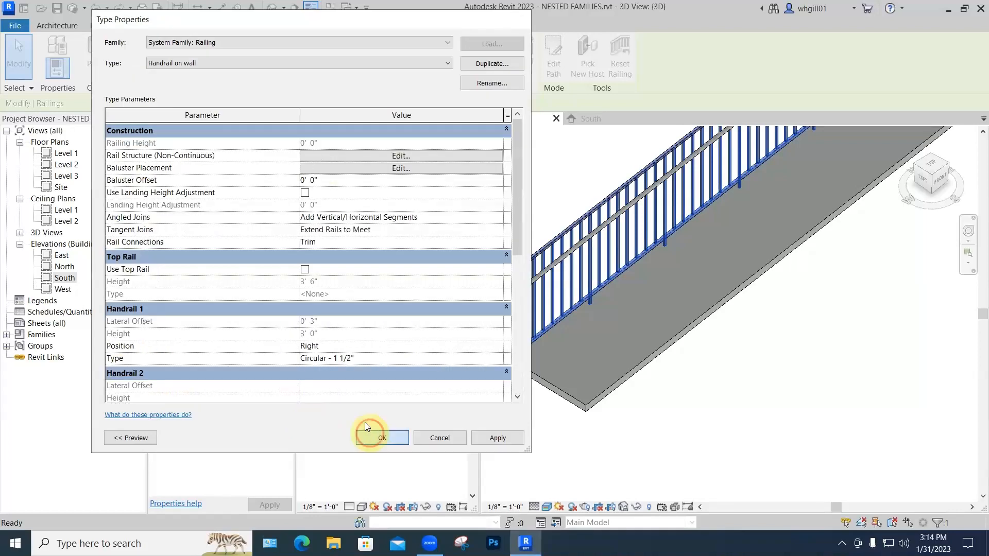
click(366, 433)
- In the Level 1 plan, set up a 10' high Interior - 5 1/2" Partition (1-hr) wall with location line Finish Face: Interior
click(396, 406)
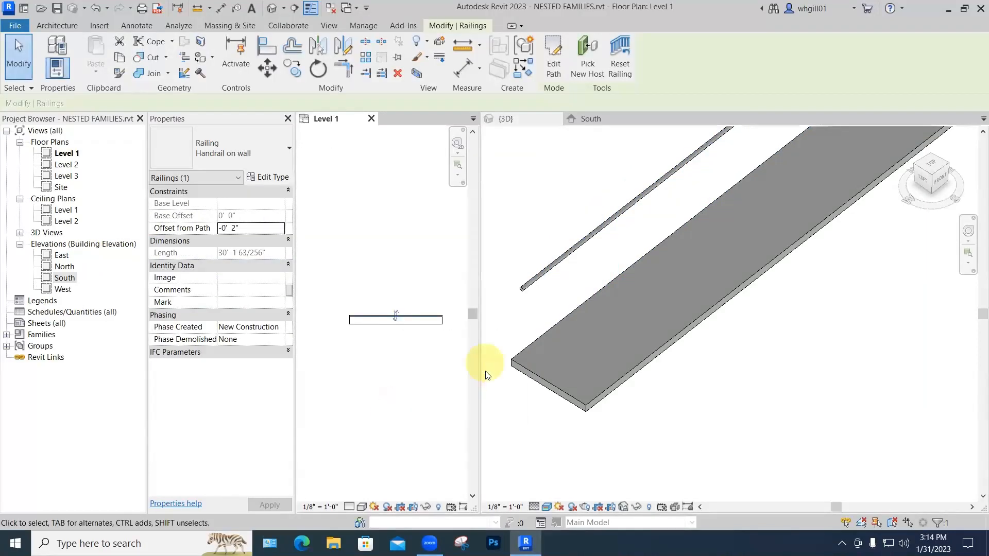
shift+middle_drag(514, 359, 518, 363)
key(w)
key(a)
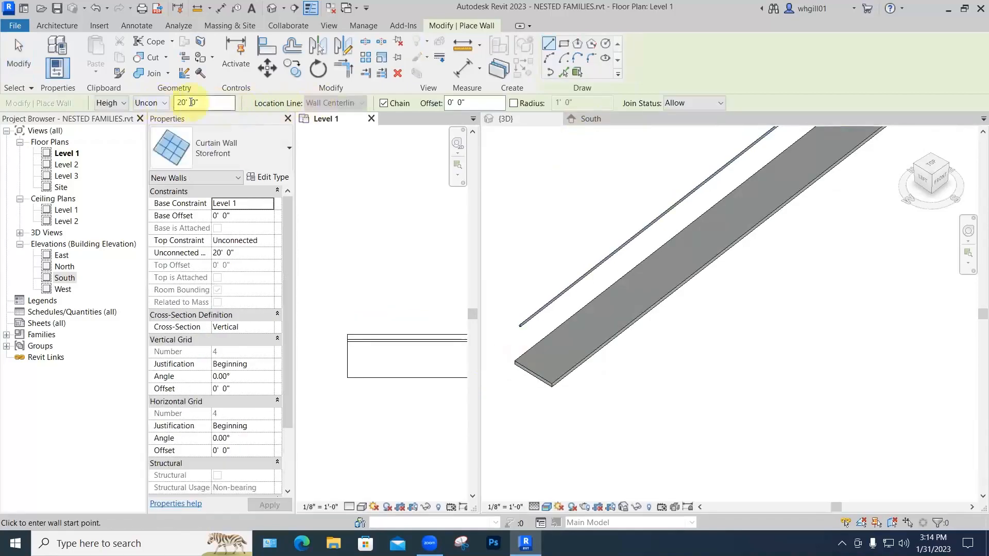
click(174, 103)
text(10')
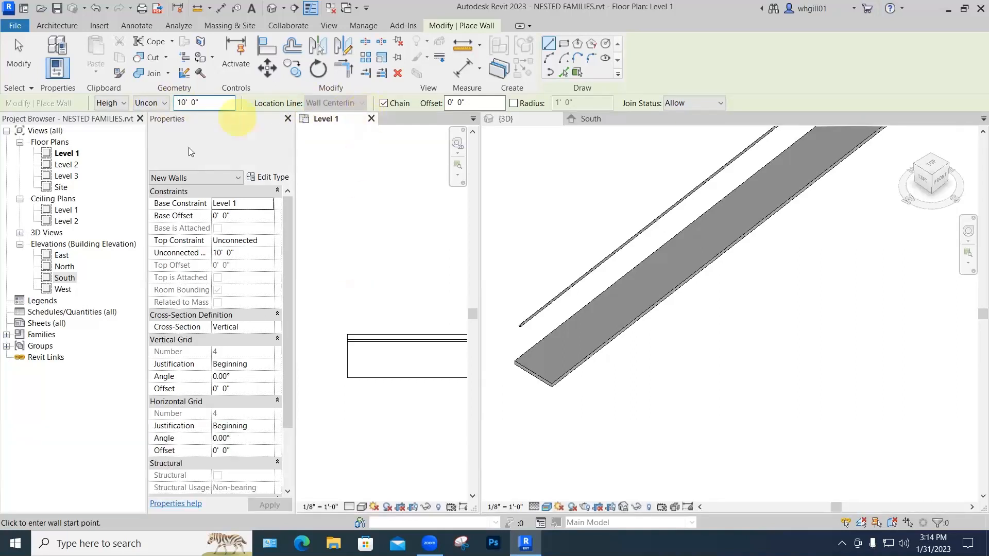
click(199, 147)
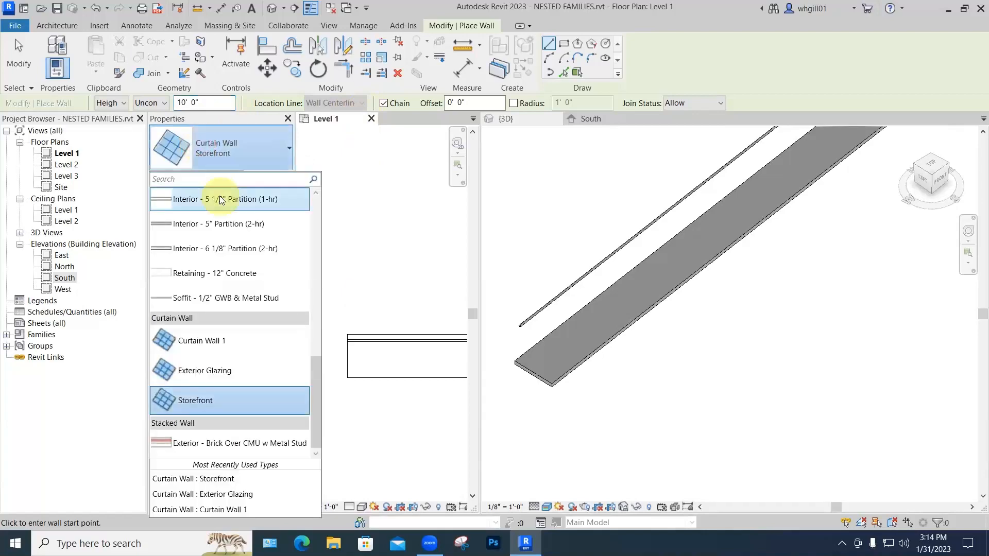
click(219, 196)
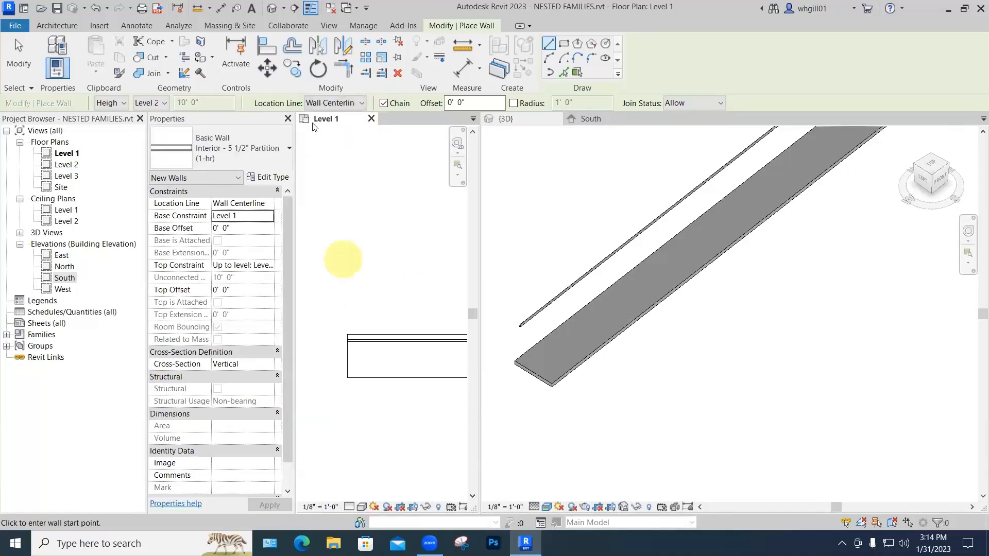
click(340, 102)
click(342, 146)
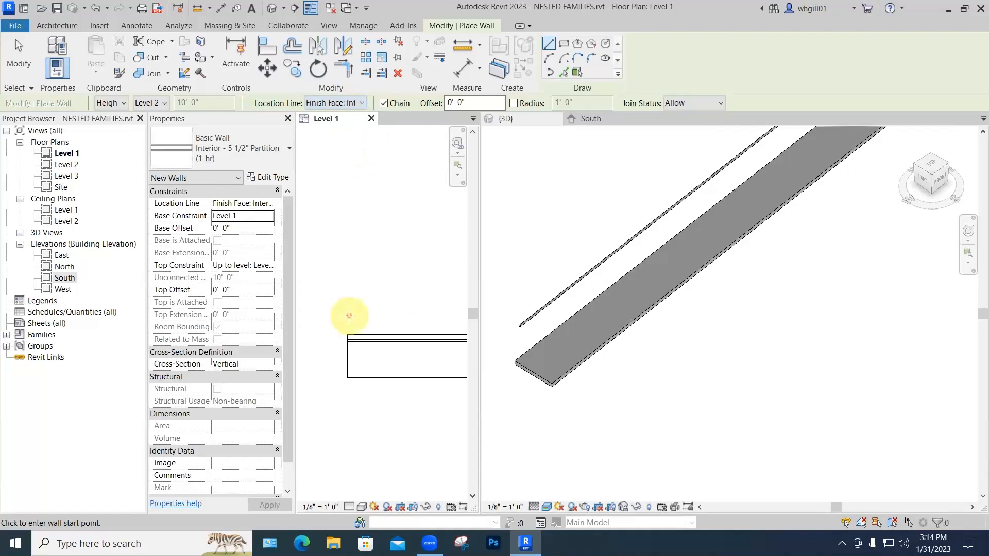
- Draw a wall about 36' 6" long along the ramp's handrail edge, from the ramp corner past its far end
click(346, 334)
scroll(374, 326, down, 2)
middle_drag(376, 325, 292, 325)
scroll(357, 322, down, 2)
click(437, 325)
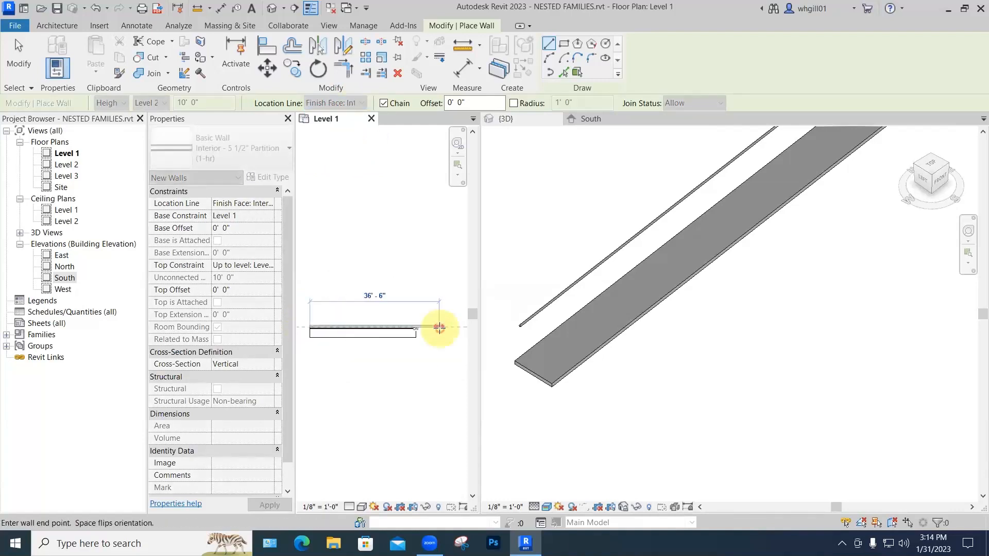
key(Escape)
key(Escape)
- Stretch the wall's starting end beyond the ramp so the wall is about 44' 6" long, and deselect it
click(312, 327)
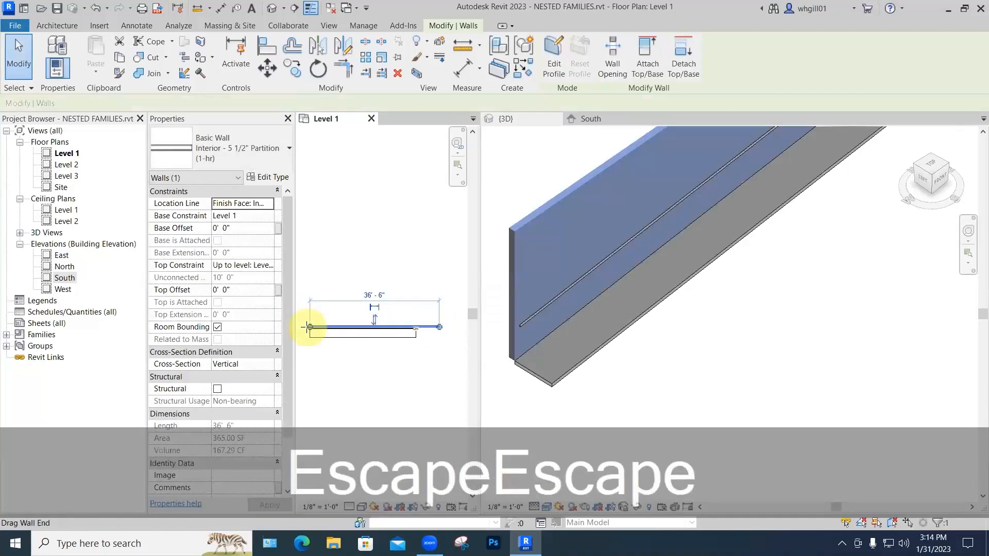
click(297, 327)
drag(298, 327, 340, 324)
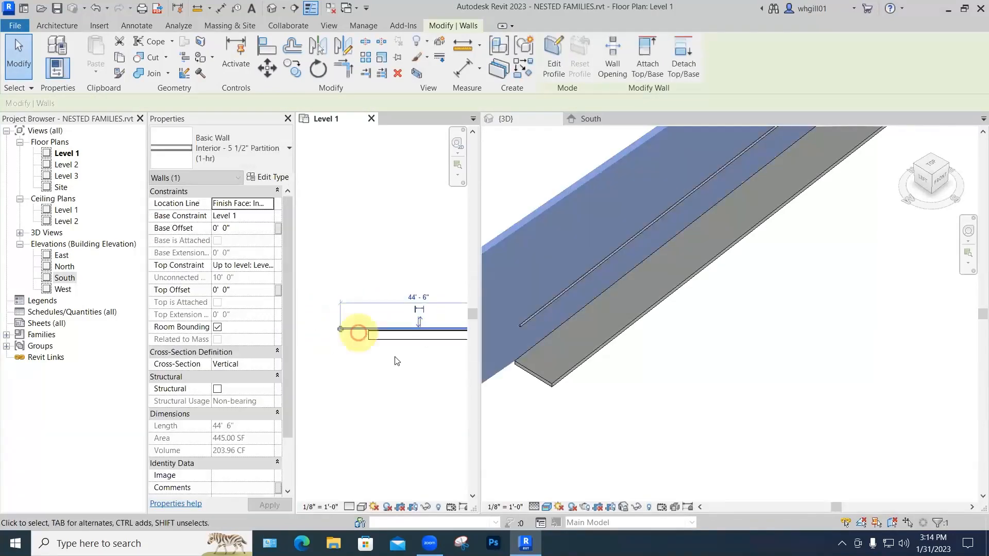
key(Escape)
key(Escape)
- Open the Circular - 1 1/2" handrail type's properties from the "Handrail on wall" railing type and review its parameters
scroll(395, 359, down, 1)
scroll(511, 367, down, 1)
scroll(613, 339, down, 1)
click(627, 336)
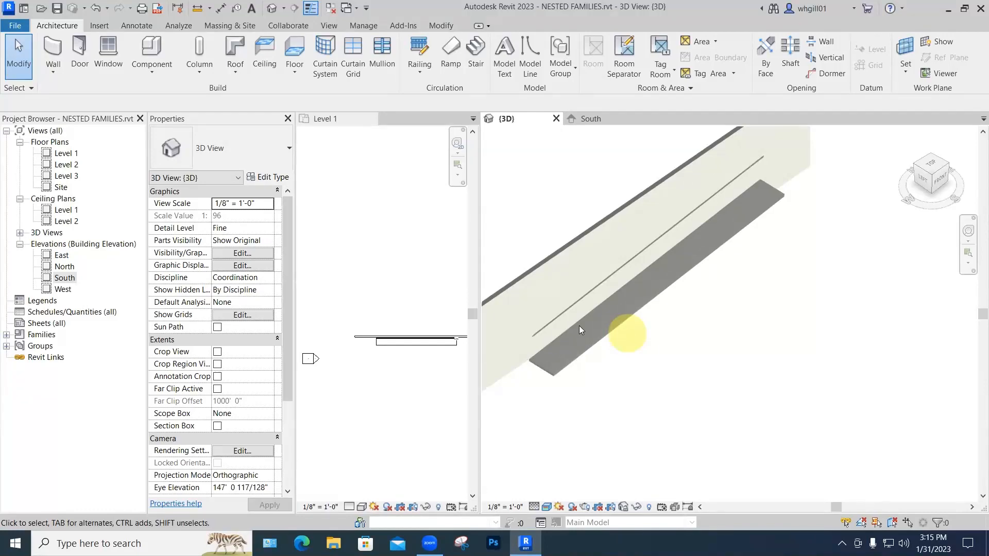
scroll(579, 326, up, 4)
middle_drag(595, 314, 587, 312)
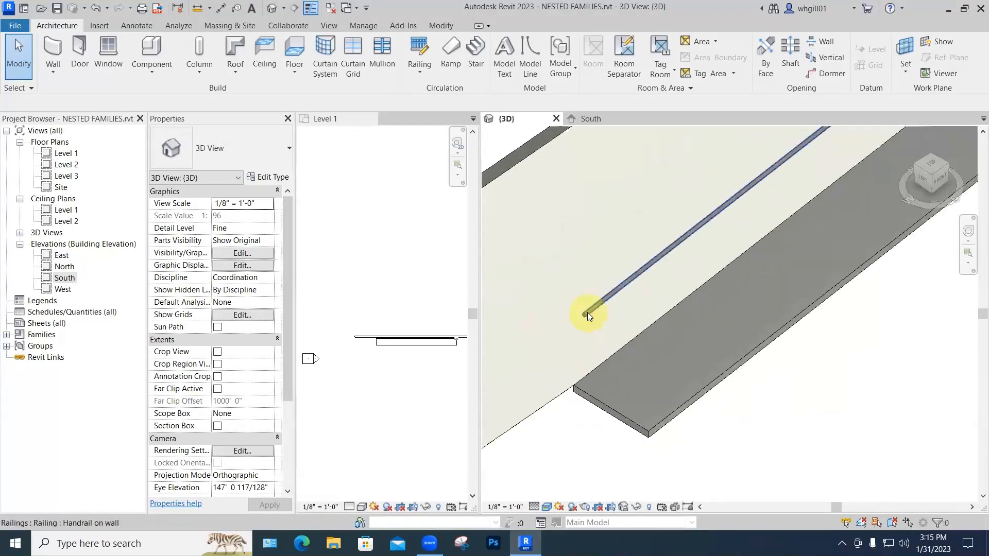
click(587, 312)
click(269, 178)
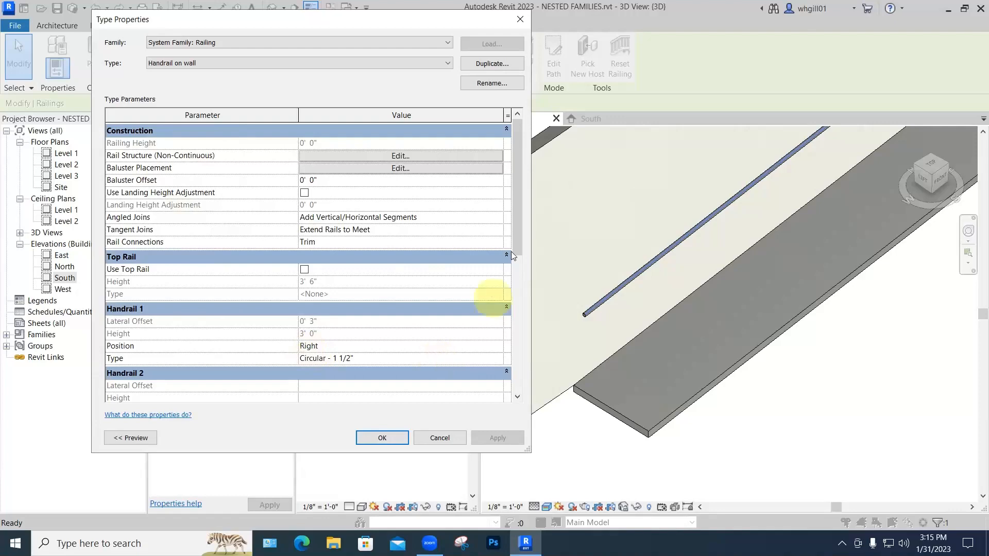
scroll(517, 242, down, 2)
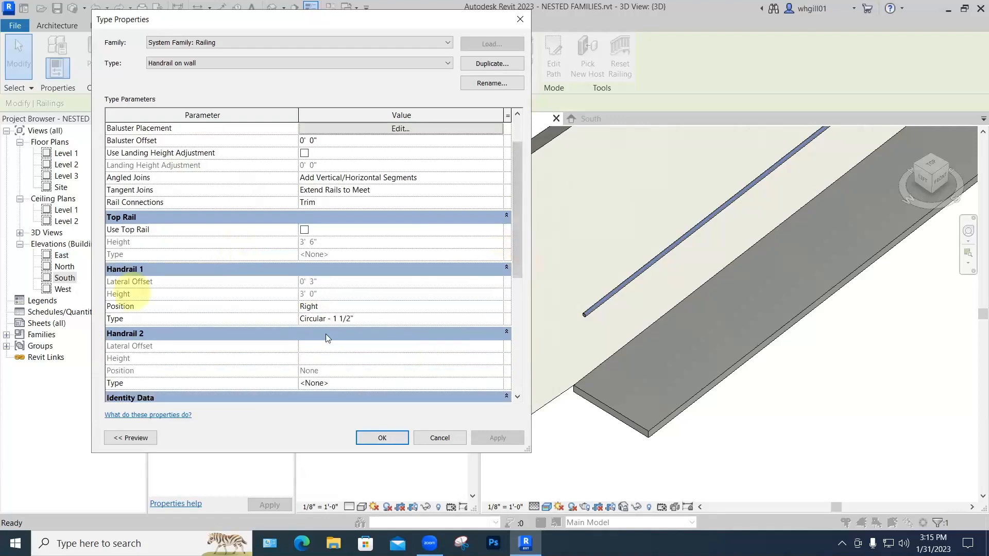
click(499, 319)
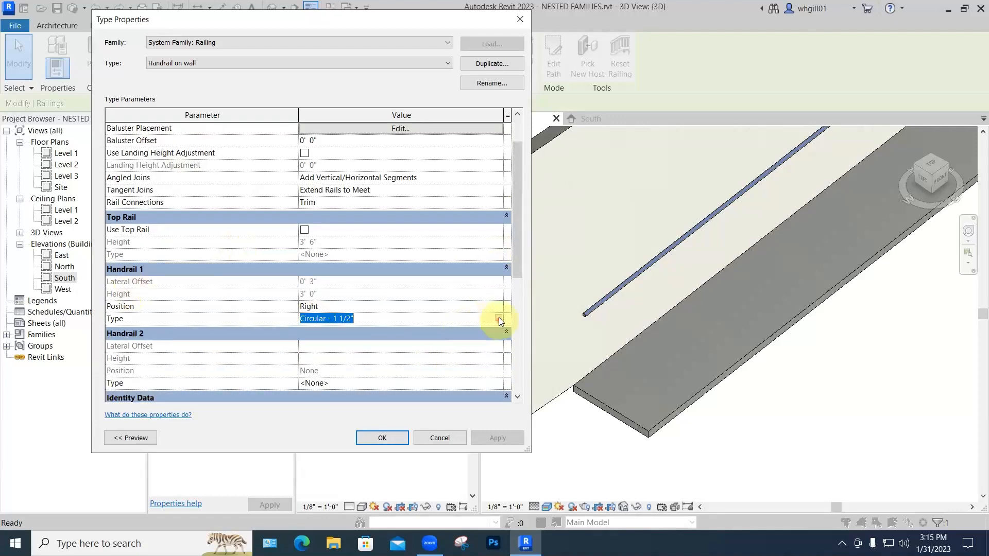
click(499, 318)
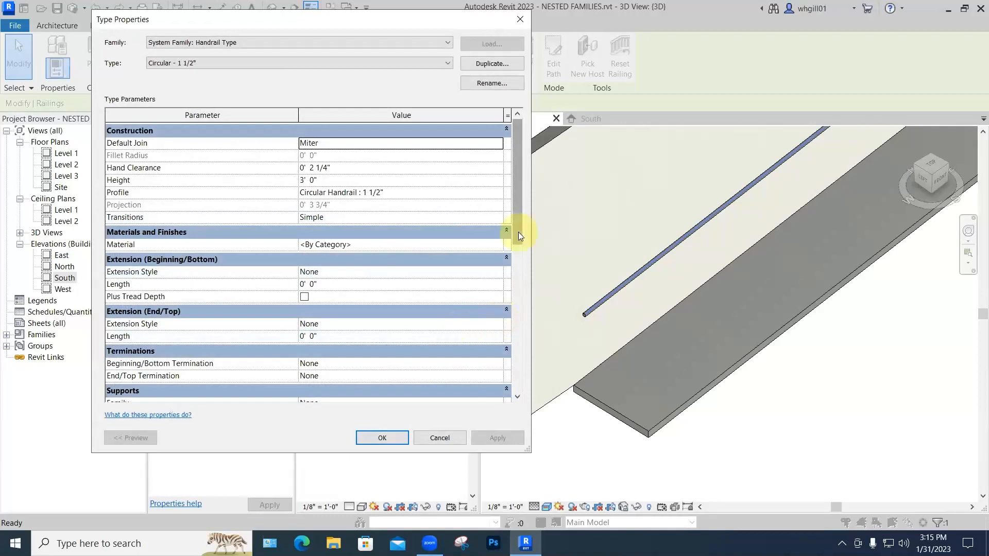
scroll(517, 384, down, 8)
drag(517, 383, 522, 223)
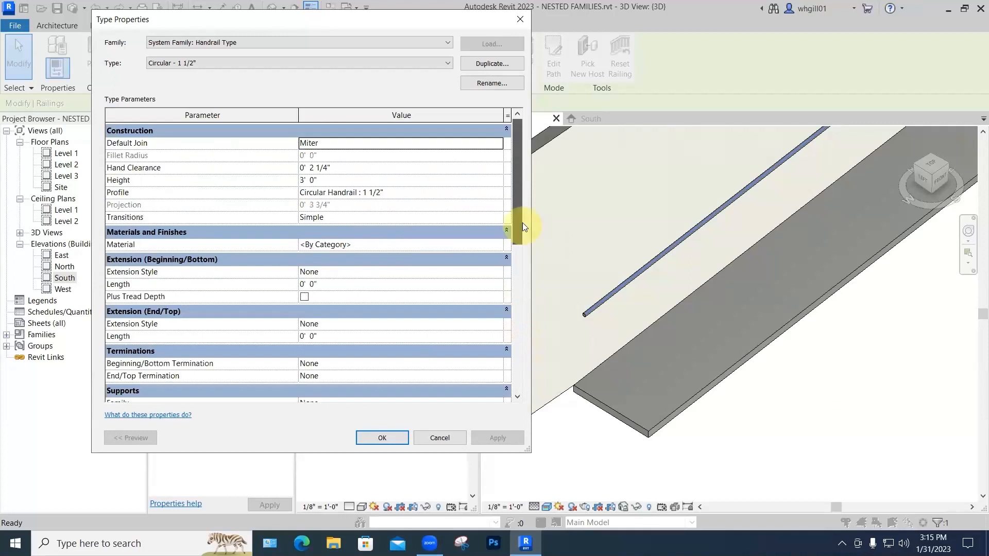
- Set the handrail's beginning/bottom extension style to Wall and accept both type property levels
click(498, 273)
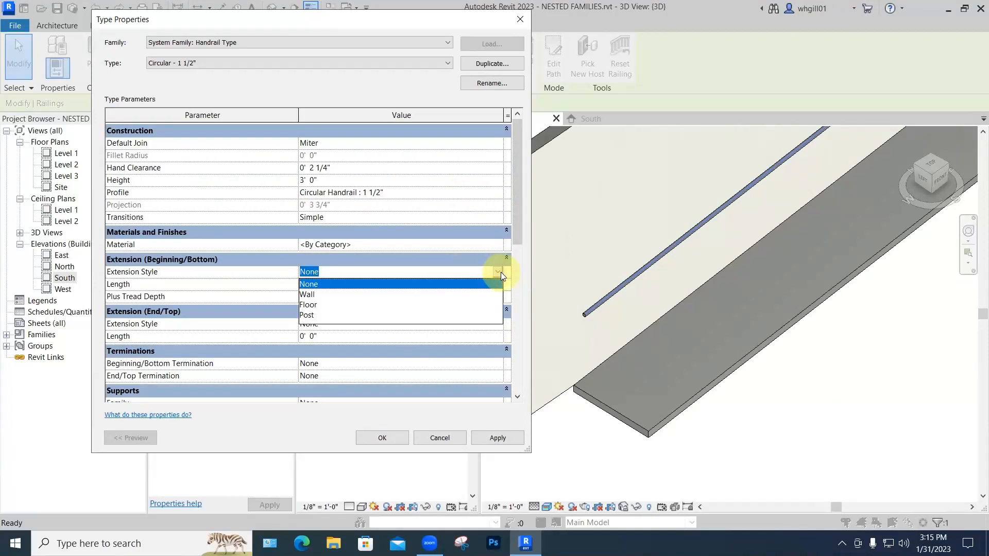
click(307, 294)
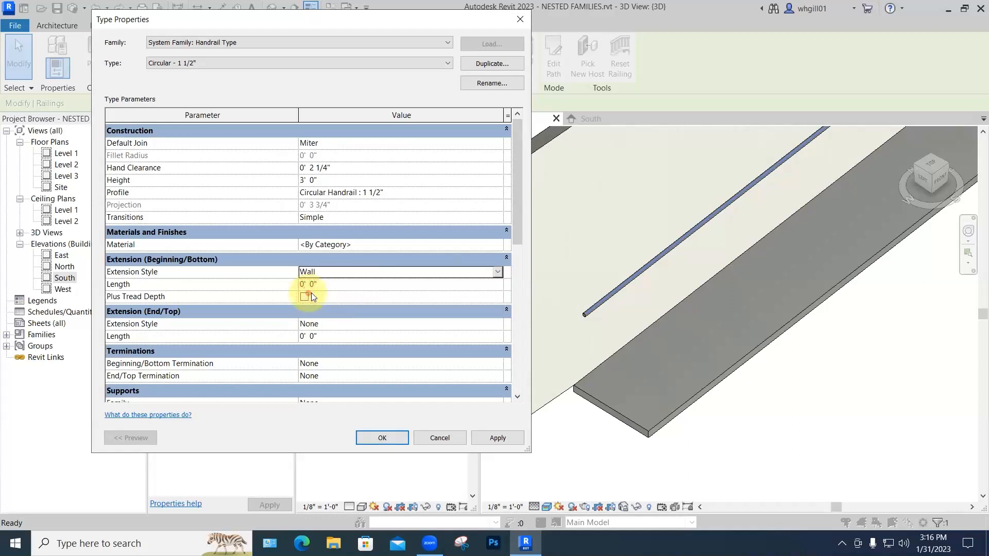
click(381, 437)
click(493, 438)
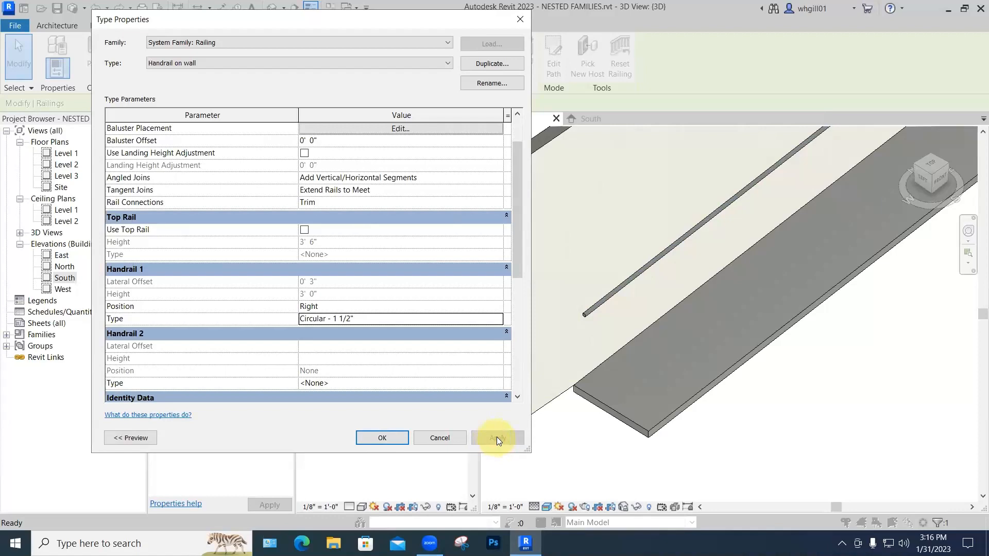
click(371, 437)
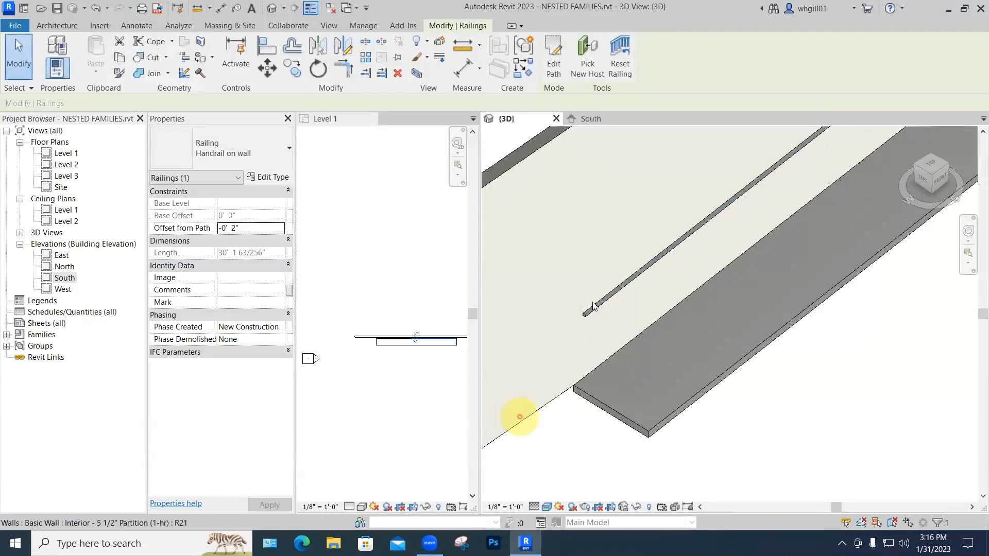
- Inspect the handrail's lower end, select the railing in the Level 1 plan, and reopen its Circular - 1 1/2" handrail type properties
key(Escape)
shift+middle_drag(592, 309, 593, 337)
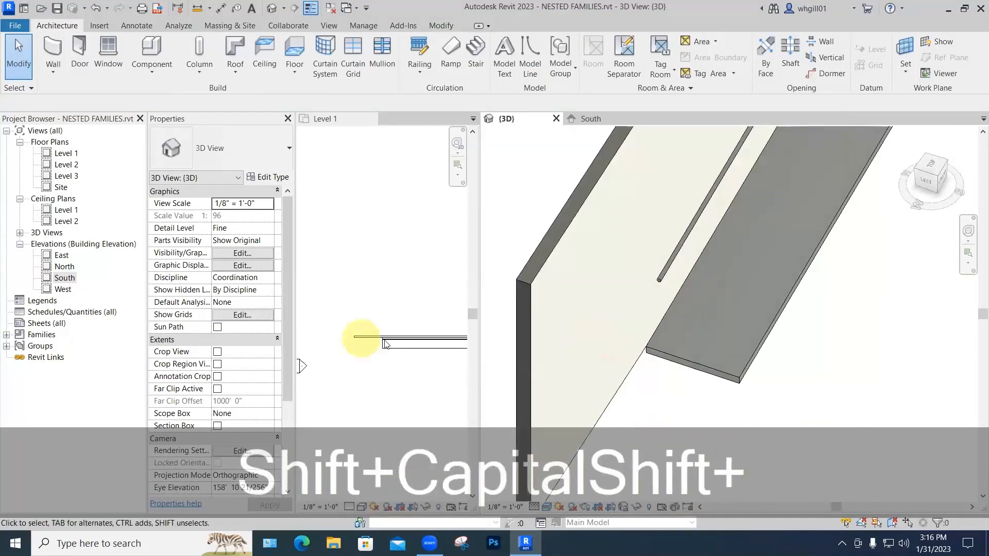
scroll(380, 335, up, 3)
click(371, 322)
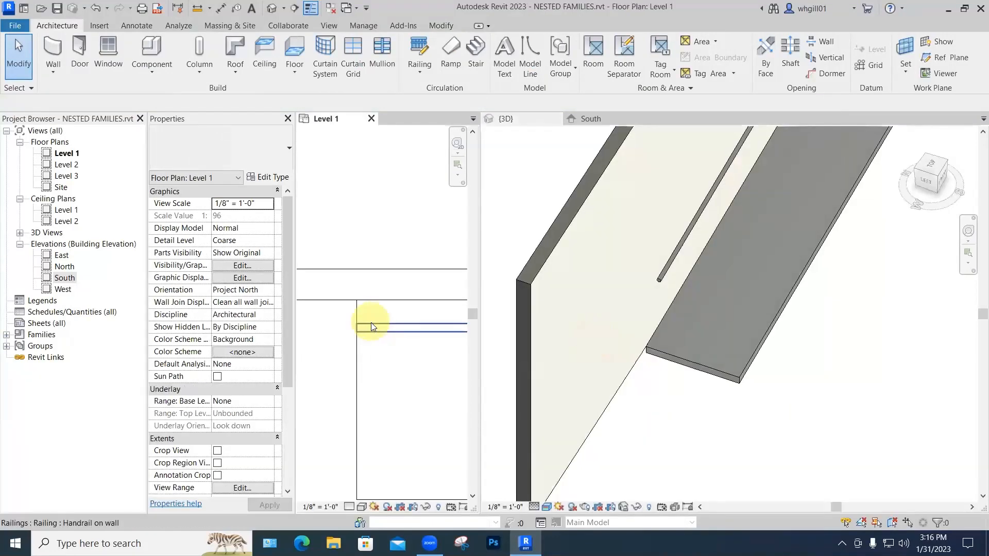
click(370, 322)
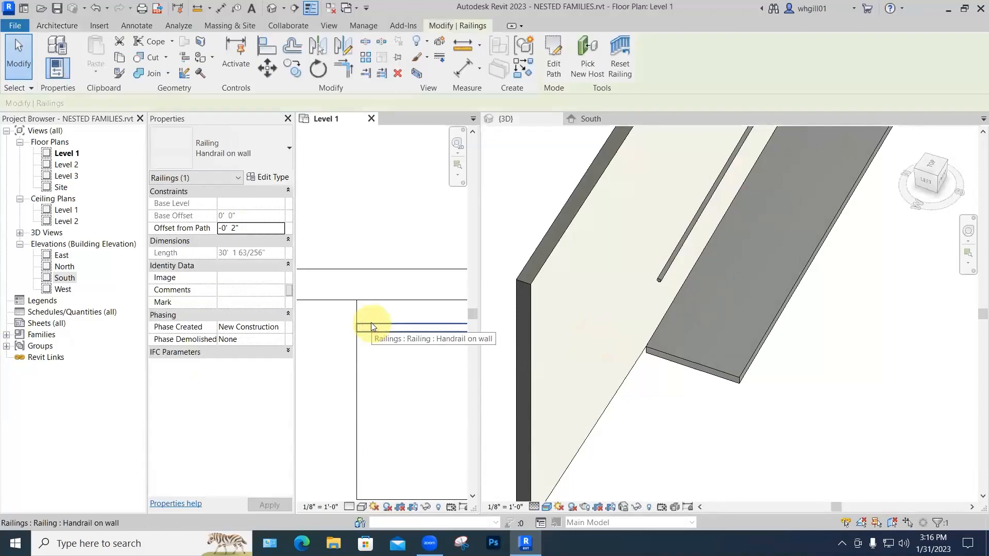
click(271, 177)
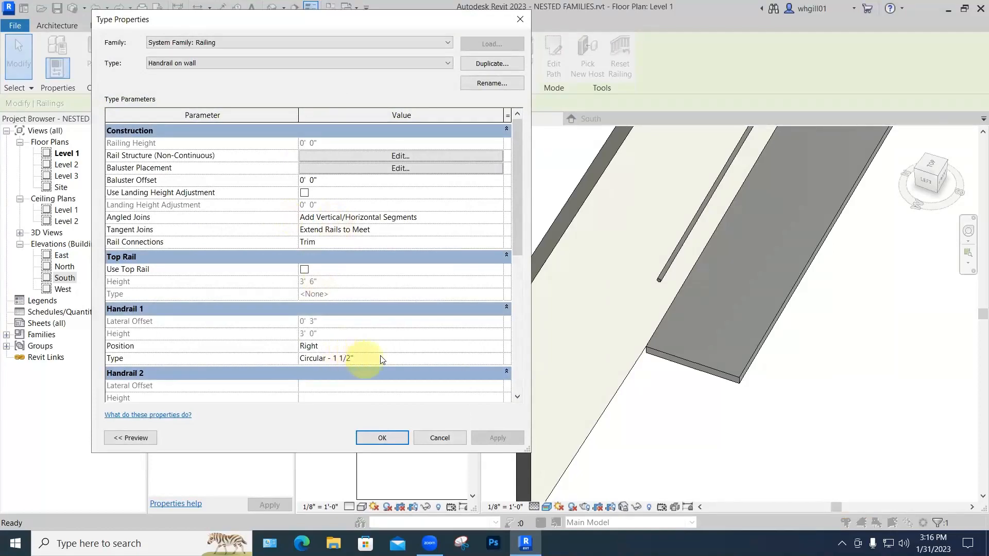
click(404, 358)
click(498, 358)
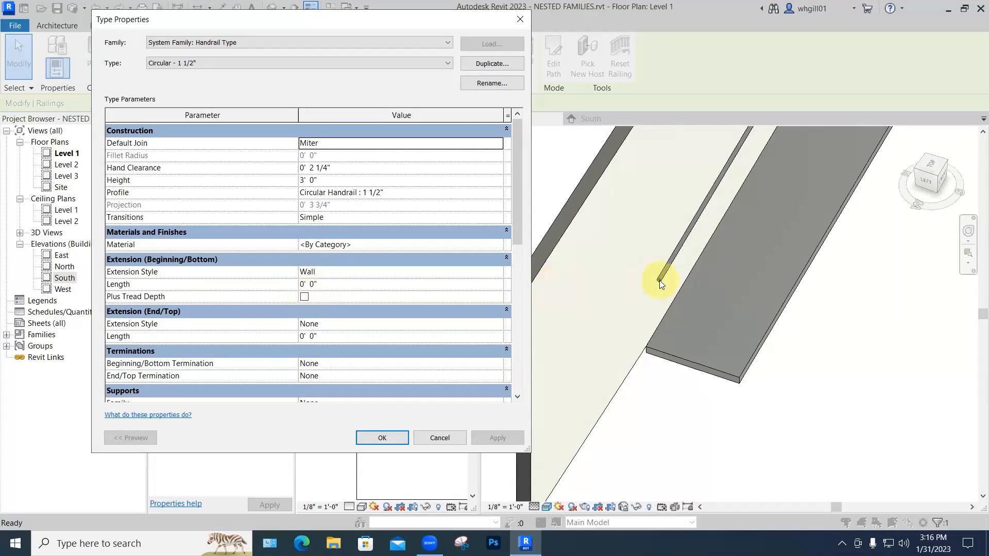
click(304, 297)
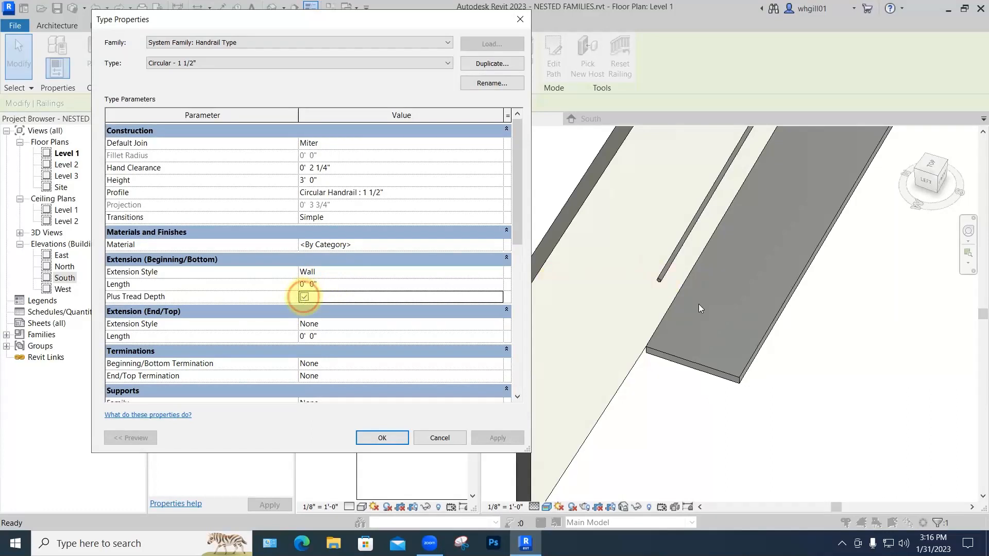
click(304, 297)
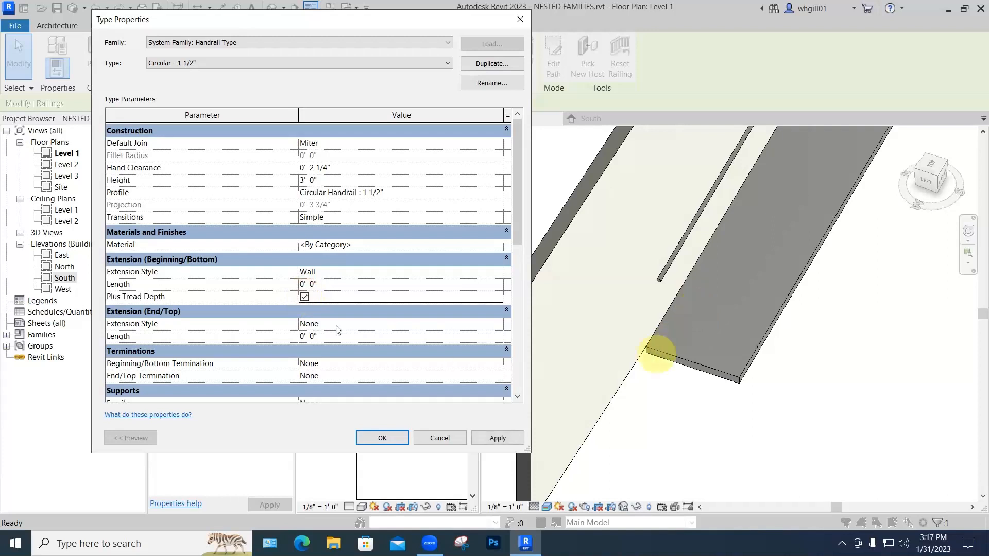
click(304, 297)
- Set the handrail's beginning/bottom extension length to 12" and accept the handrail and railing type changes
click(322, 286)
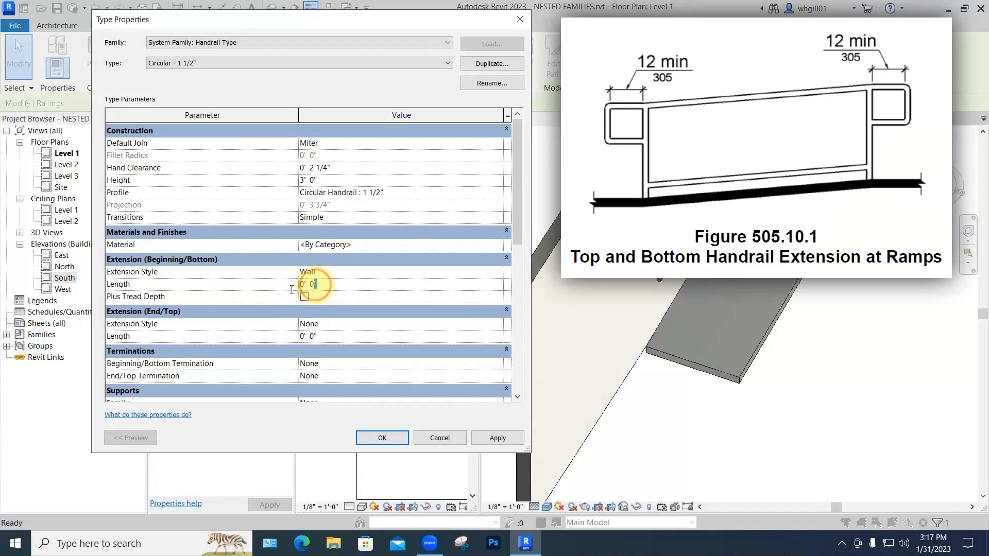
text(12)
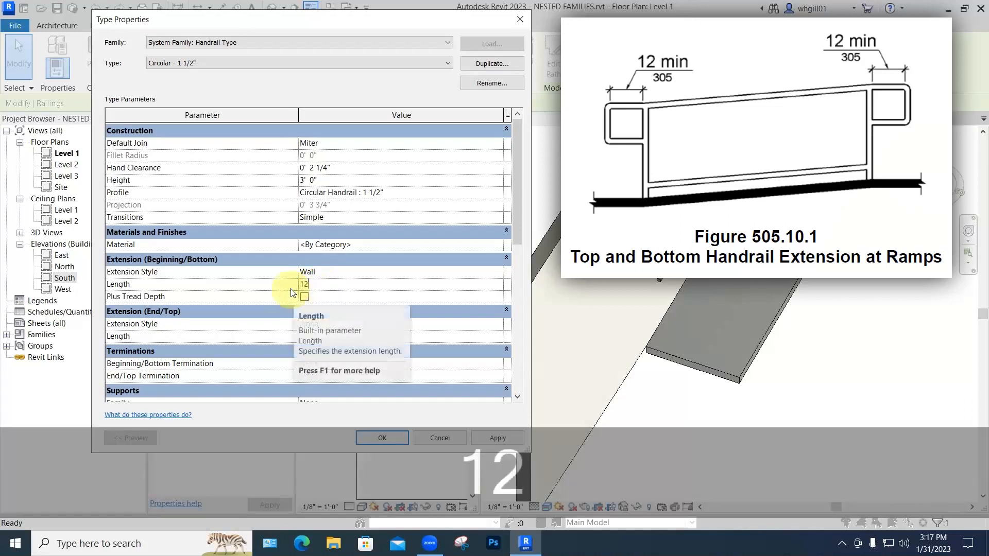
text(")
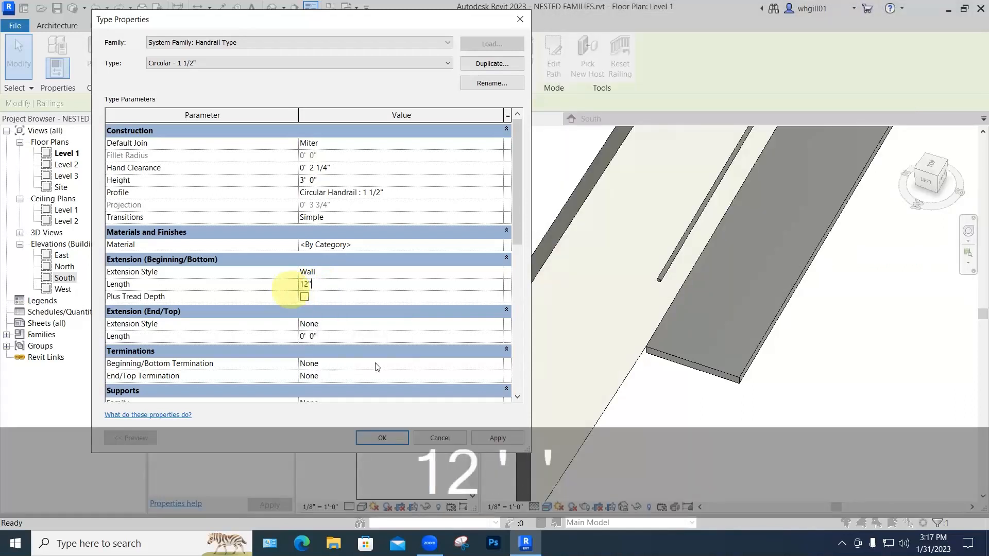
click(389, 435)
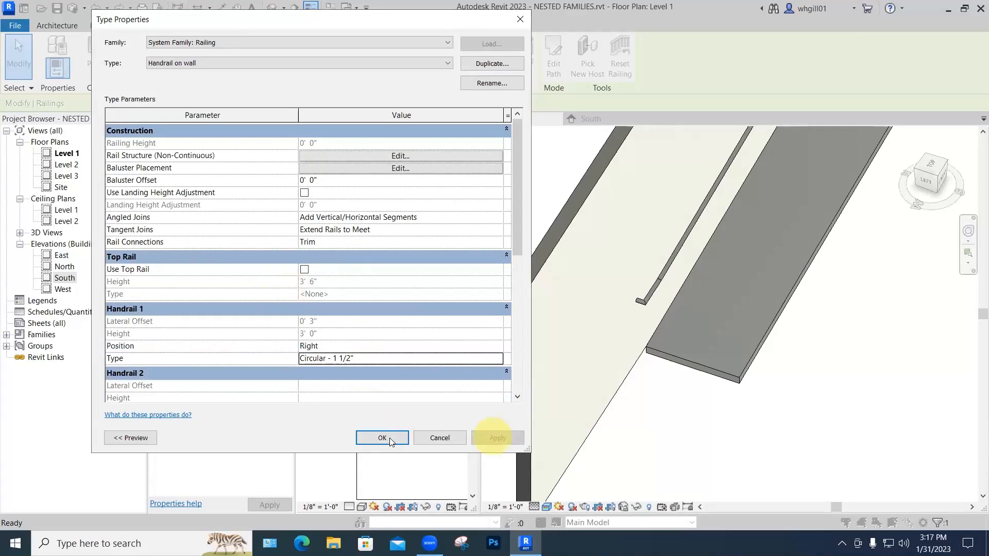
click(389, 438)
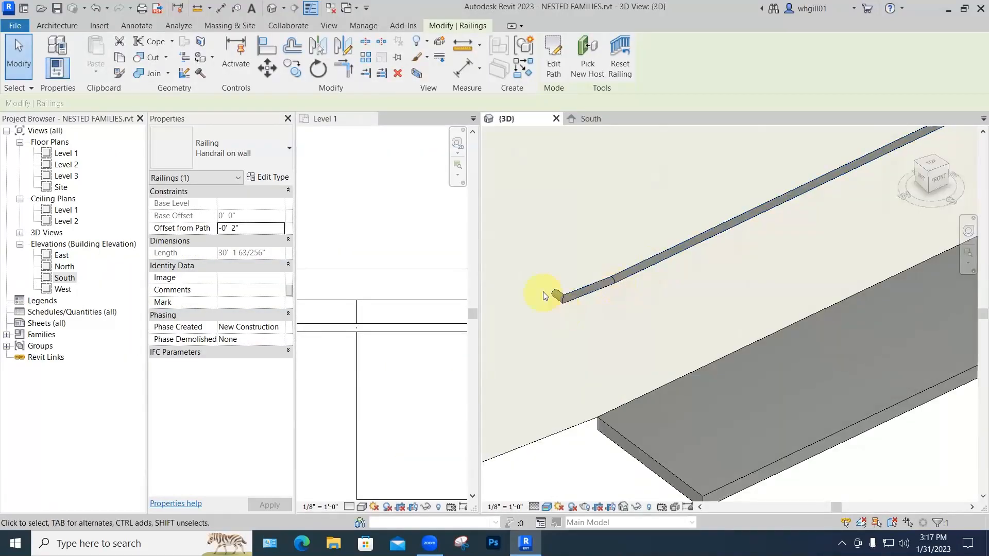
- In the Level 1 plan, nudge the railing toward the wall until its end return meets the wall face, and check it in 3D
middle_drag(434, 322, 460, 324)
scroll(460, 325, down, 1)
scroll(363, 319, up, 2)
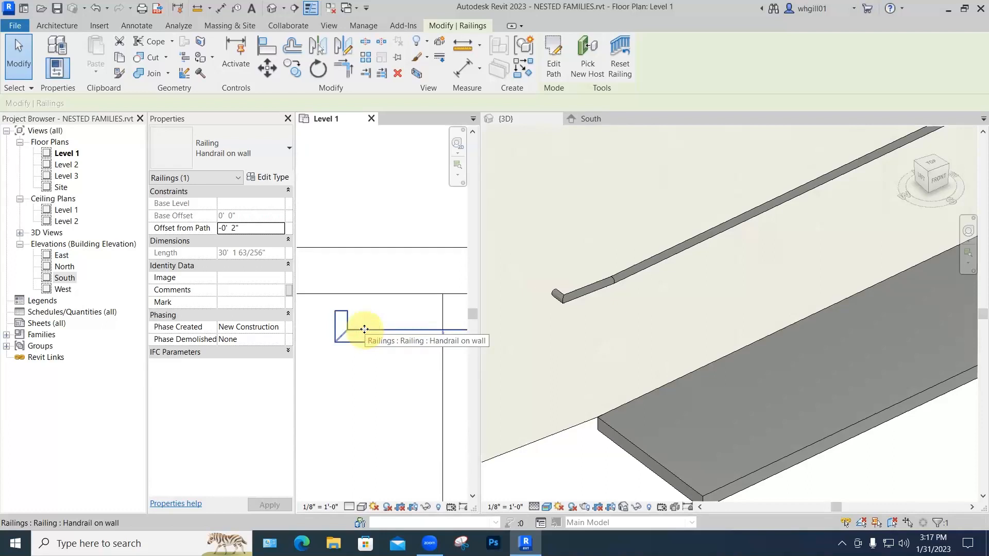
key(Up)
key(Up)
key(Up)
key(Up)
key(Up)
key(Up)
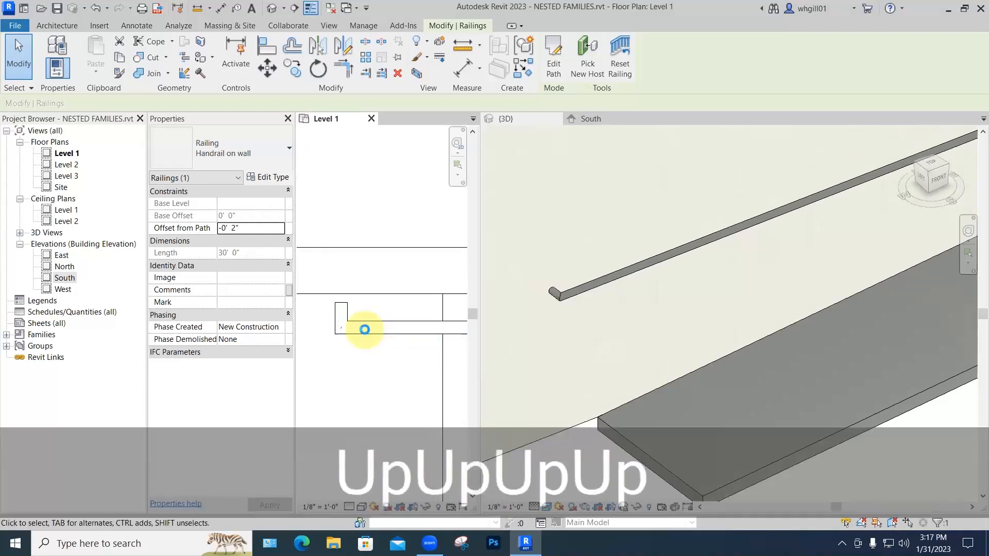
key(Up)
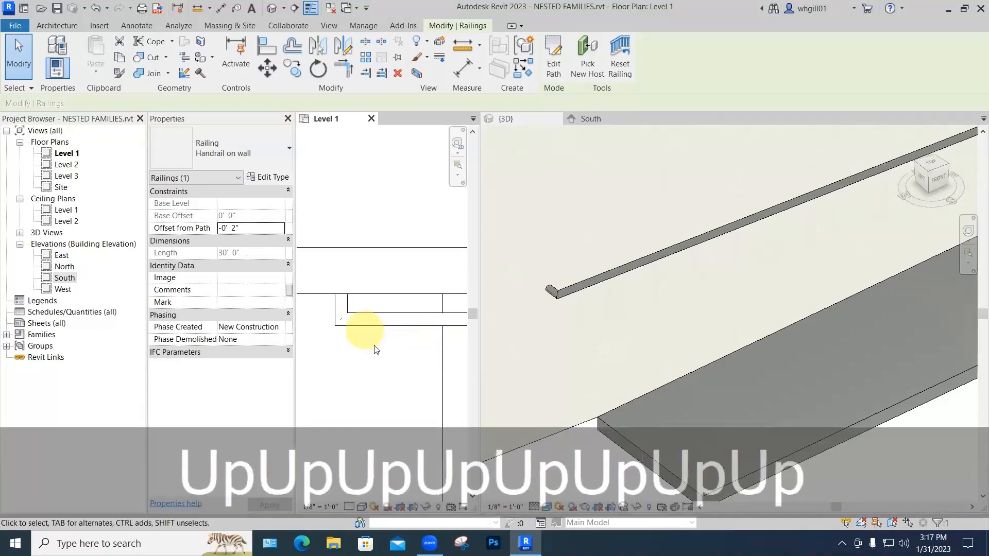
click(376, 371)
scroll(376, 372, down, 6)
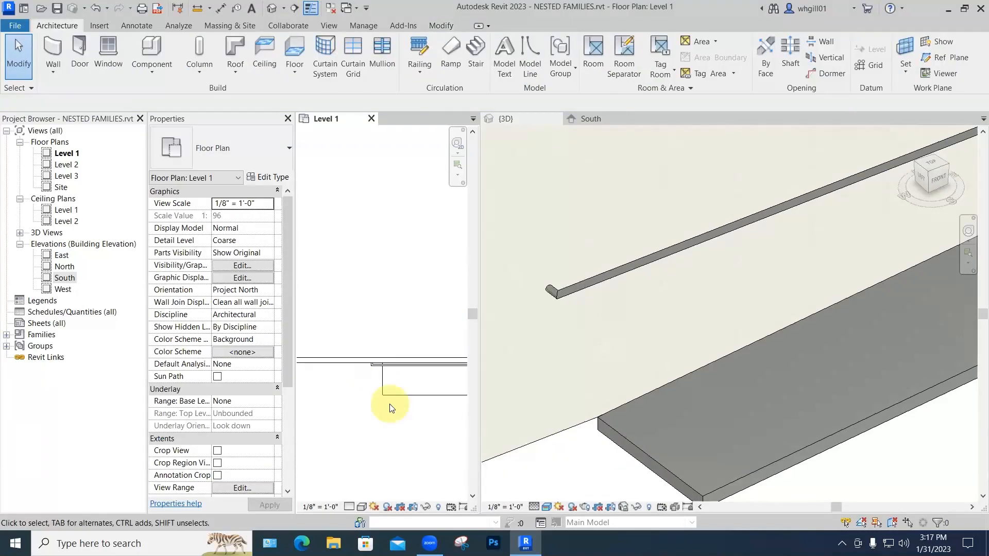
scroll(489, 362, up, 3)
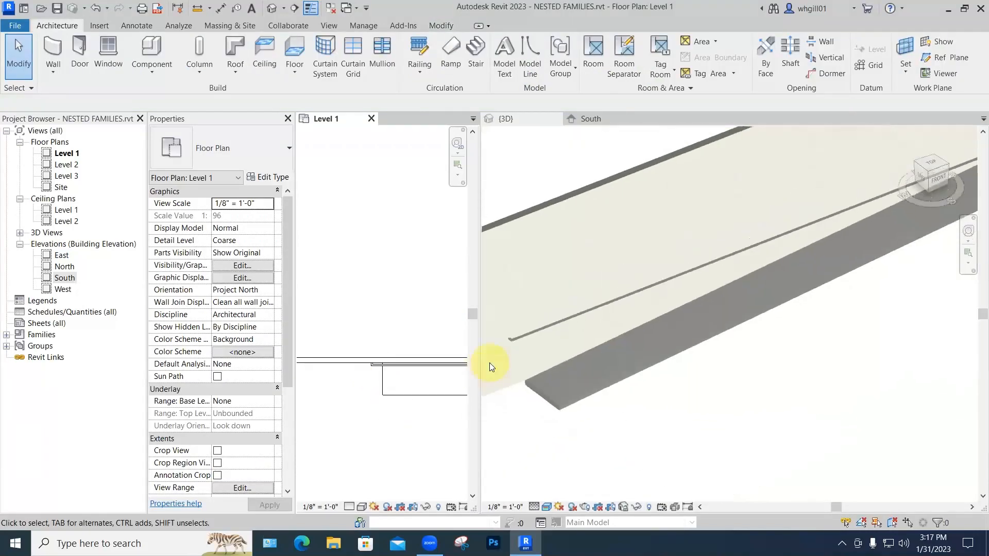
scroll(764, 319, down, 2)
click(760, 328)
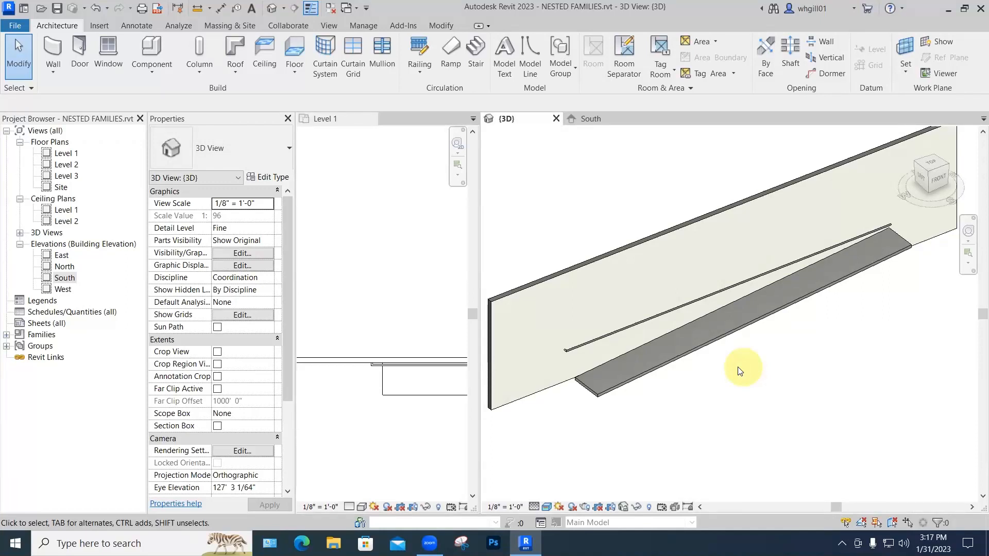
- In the Level 1 plan, edit the wall handrail's path, nudging its line out from the wall onto the ramp, and finish the sketch
click(397, 368)
scroll(396, 366, up, 2)
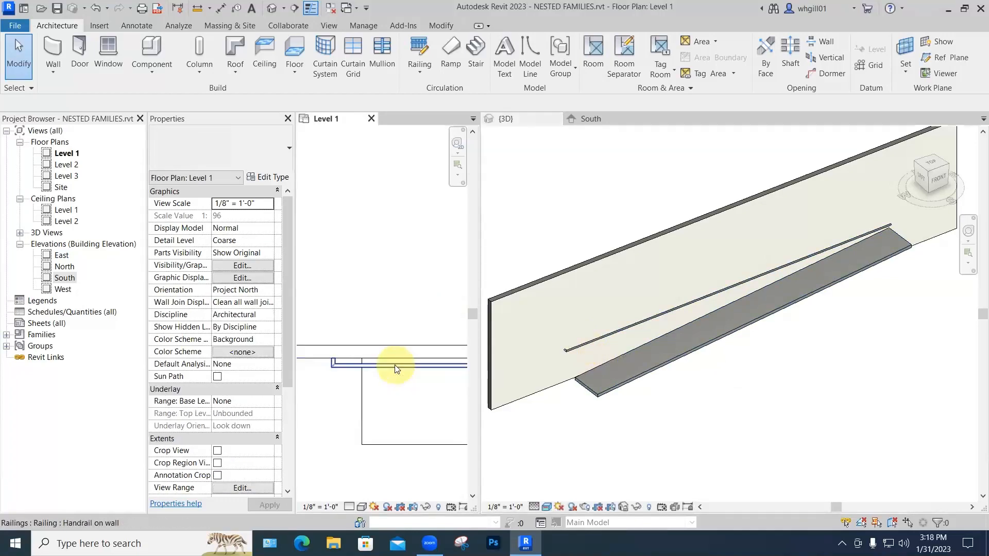
click(394, 363)
click(551, 74)
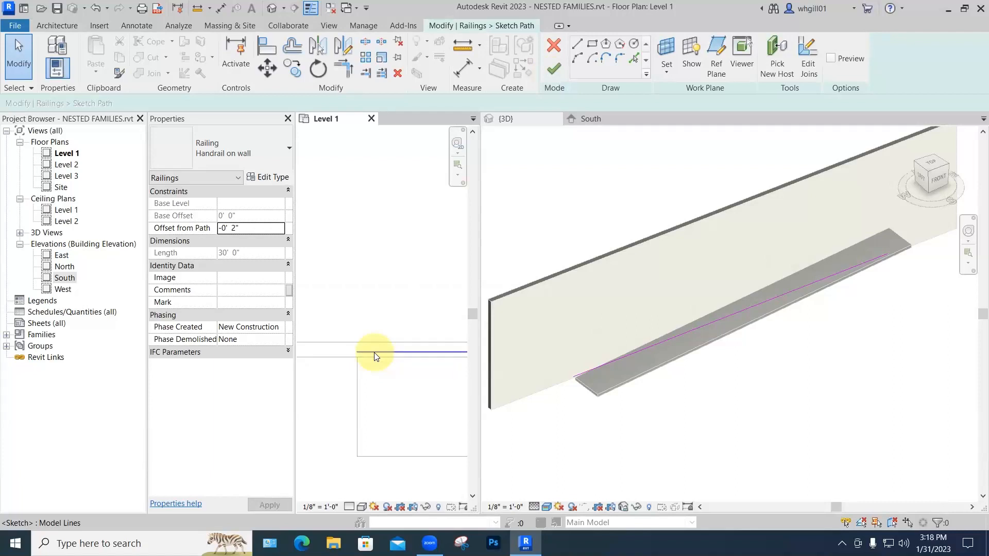
key(Down)
key(Down)
key(Down)
key(Down)
key(Down)
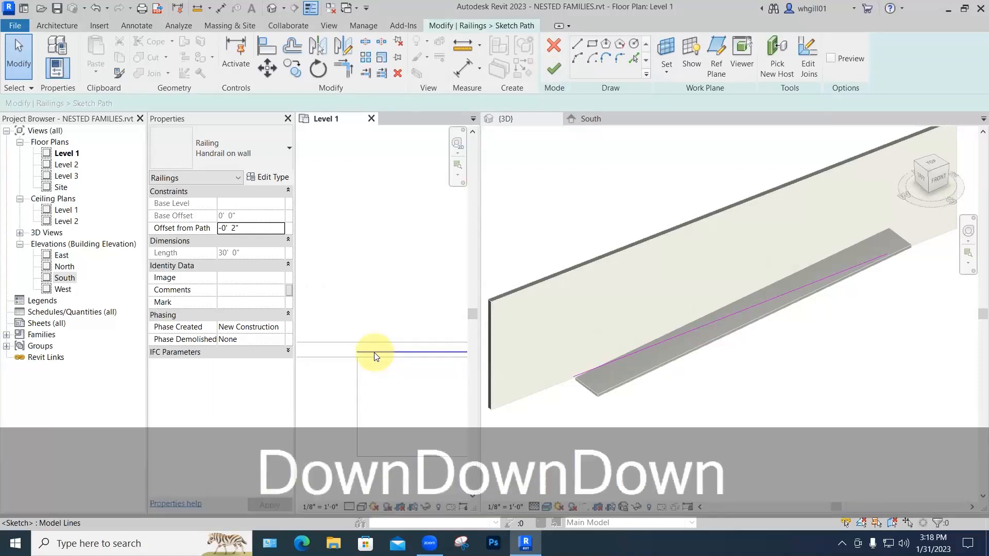
key(Clear)
key(Down)
key(Down)
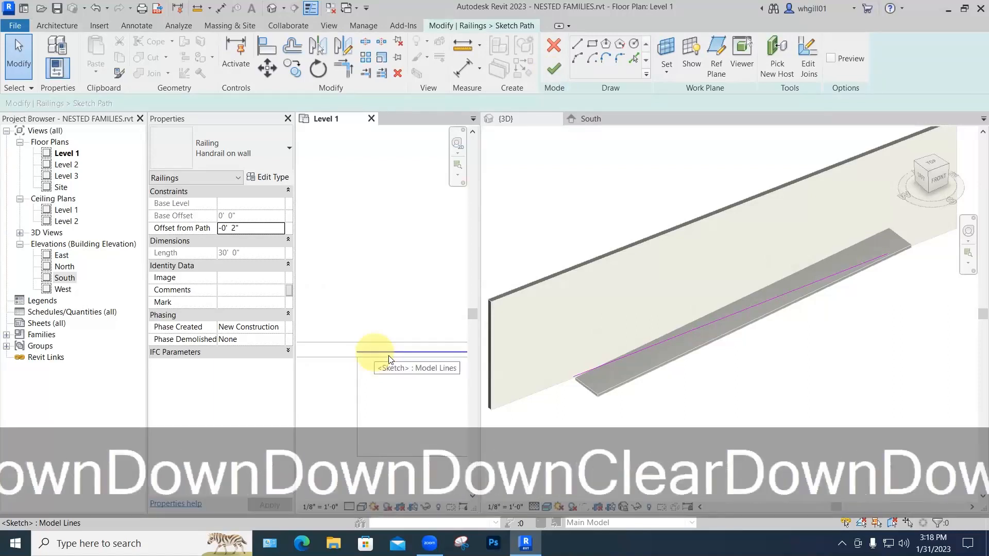
click(387, 355)
key(Down)
key(Down)
key(Down)
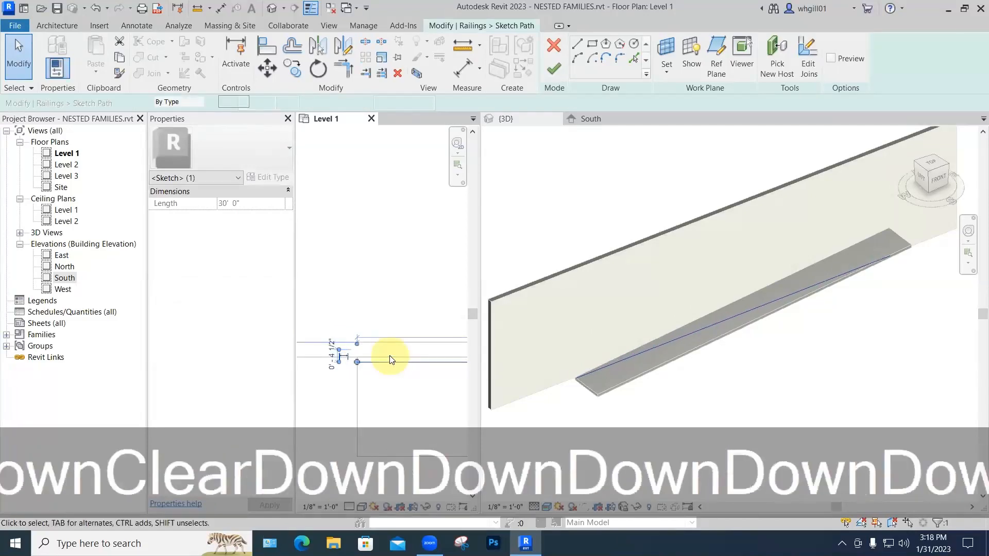
click(397, 318)
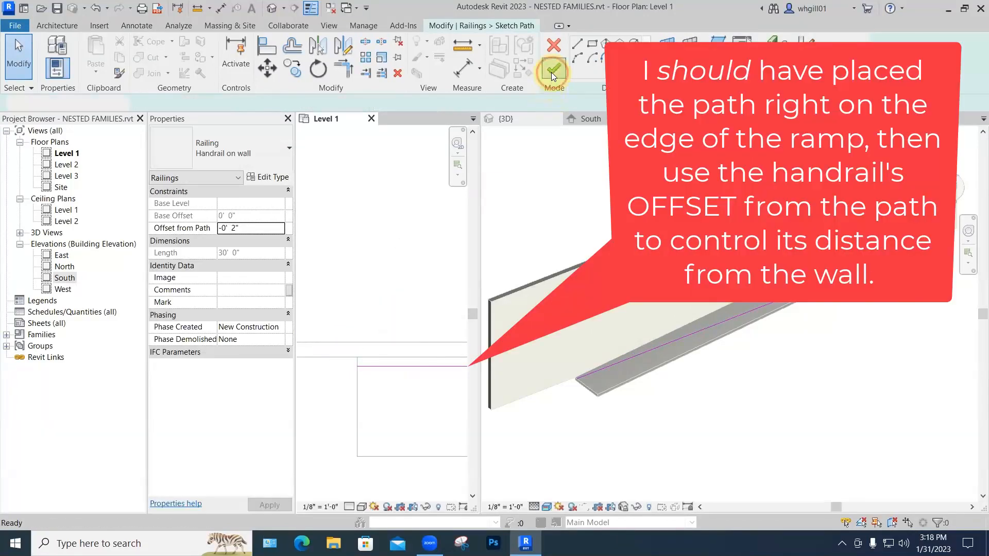
click(554, 70)
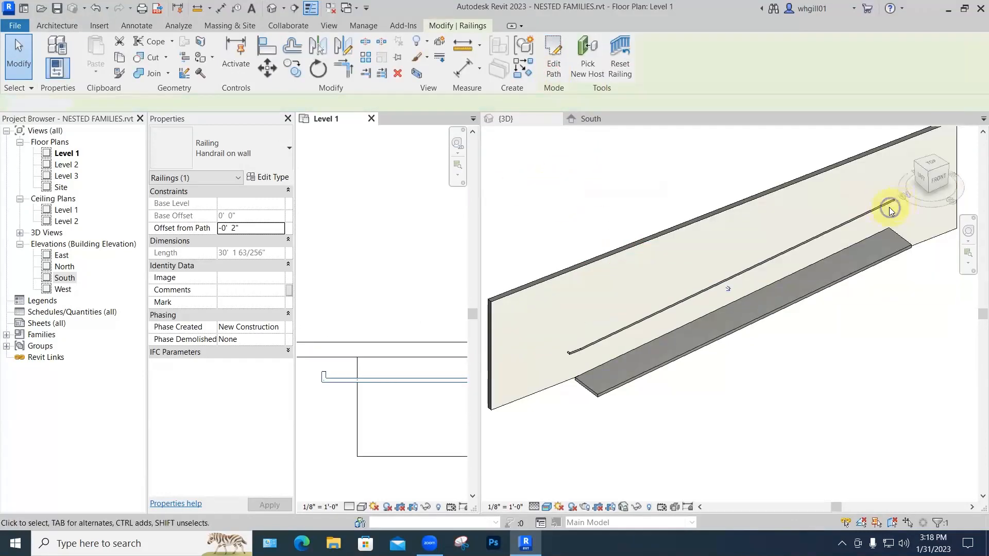
right_click(889, 205)
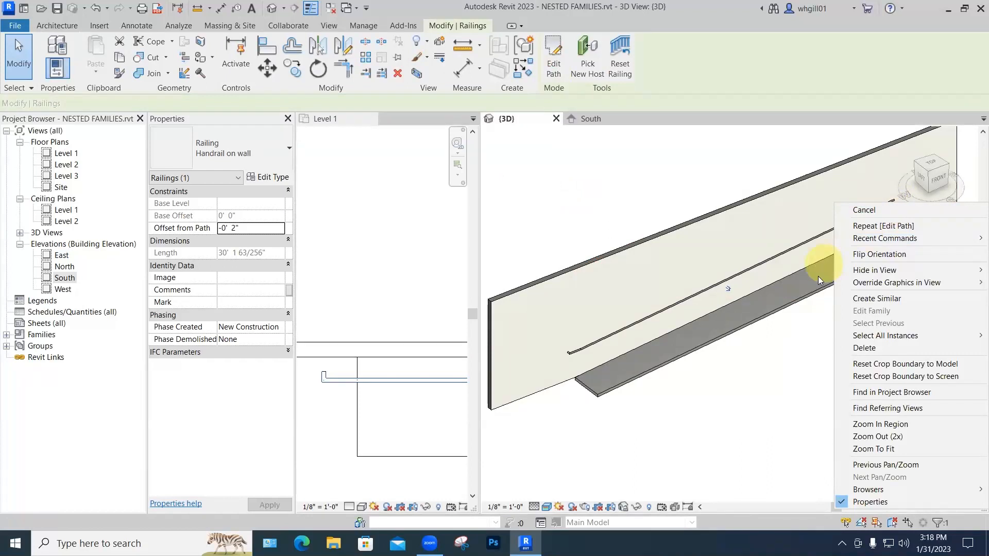
click(805, 333)
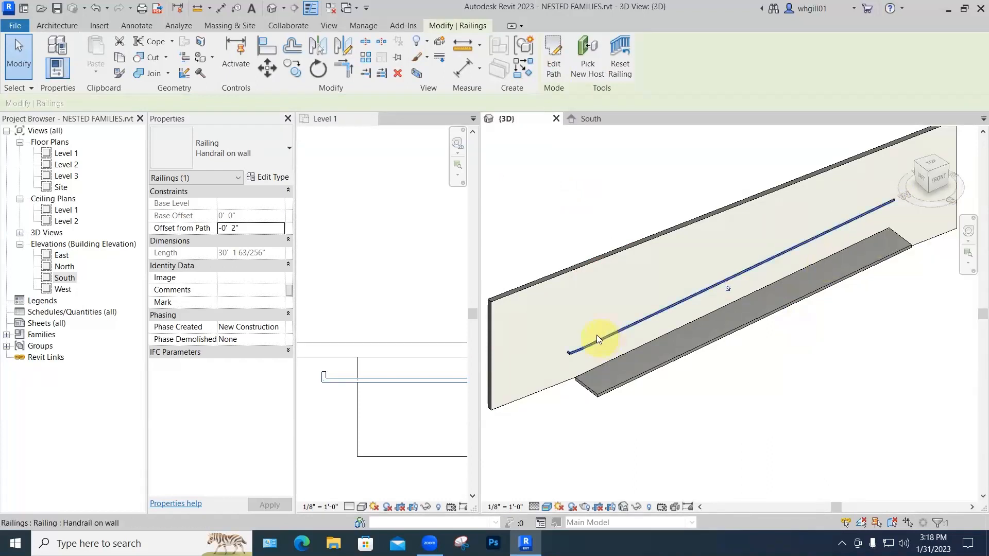
- Set the support layout of the railing's Circular - 1 1/2" handrail type to Fixed Distance
scroll(587, 339, up, 2)
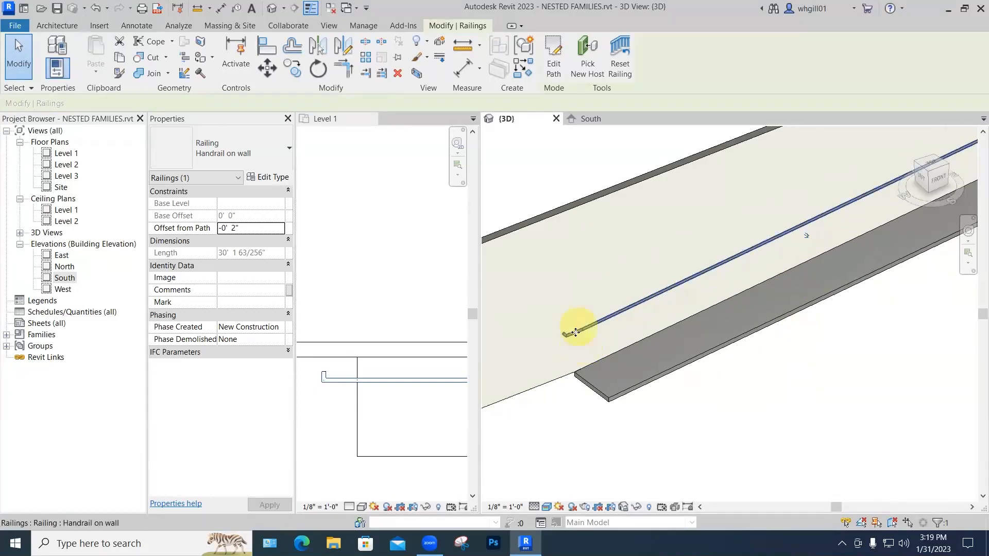
click(266, 178)
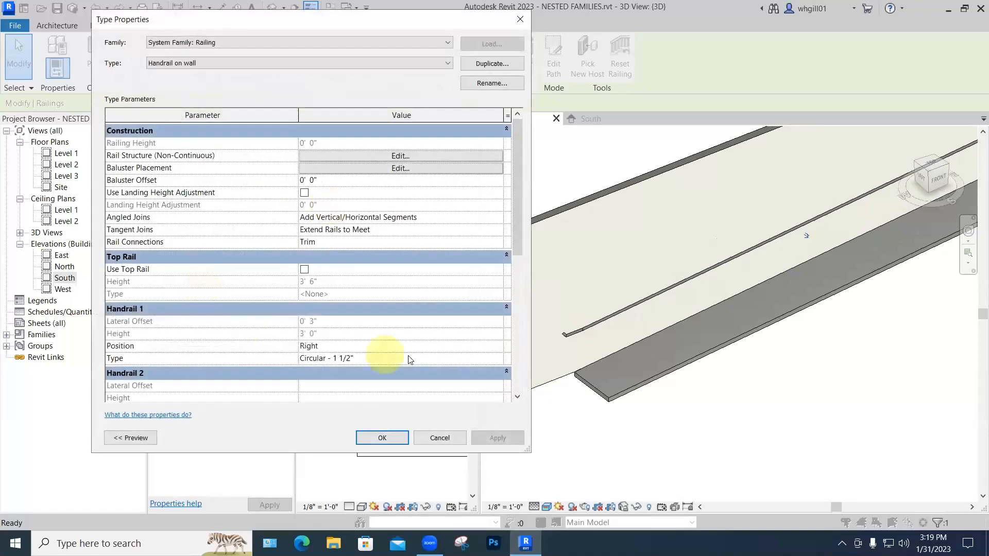
click(499, 359)
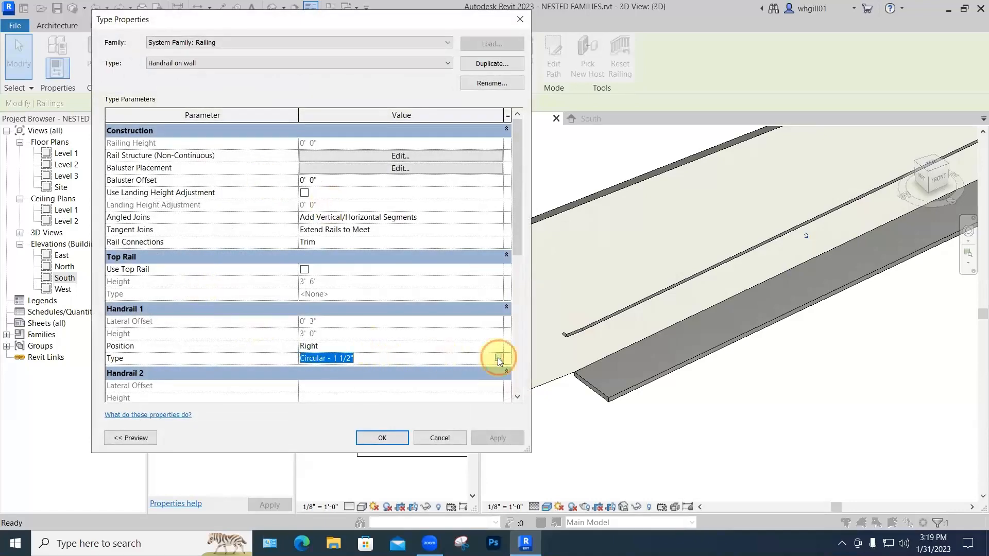
click(498, 358)
scroll(403, 350, down, 1)
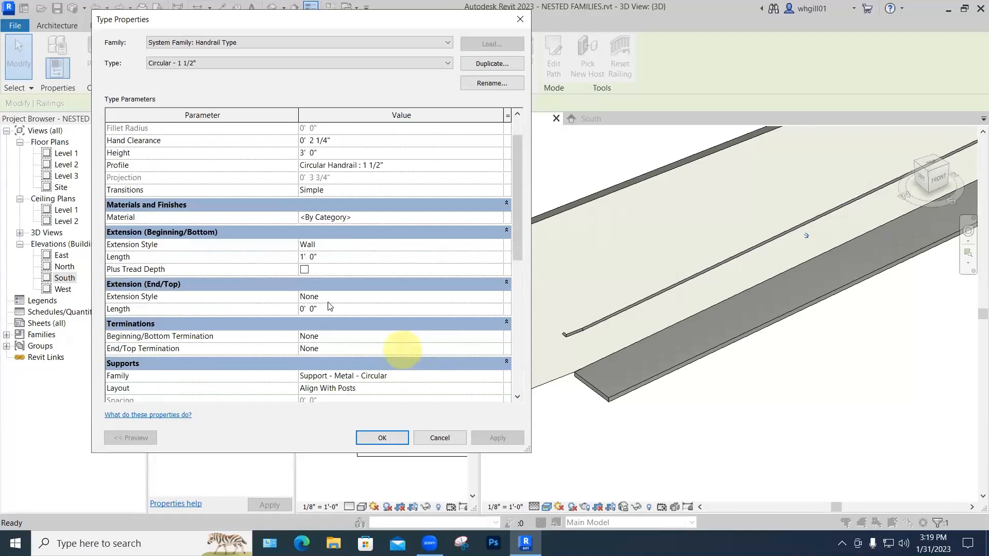
scroll(330, 305, down, 2)
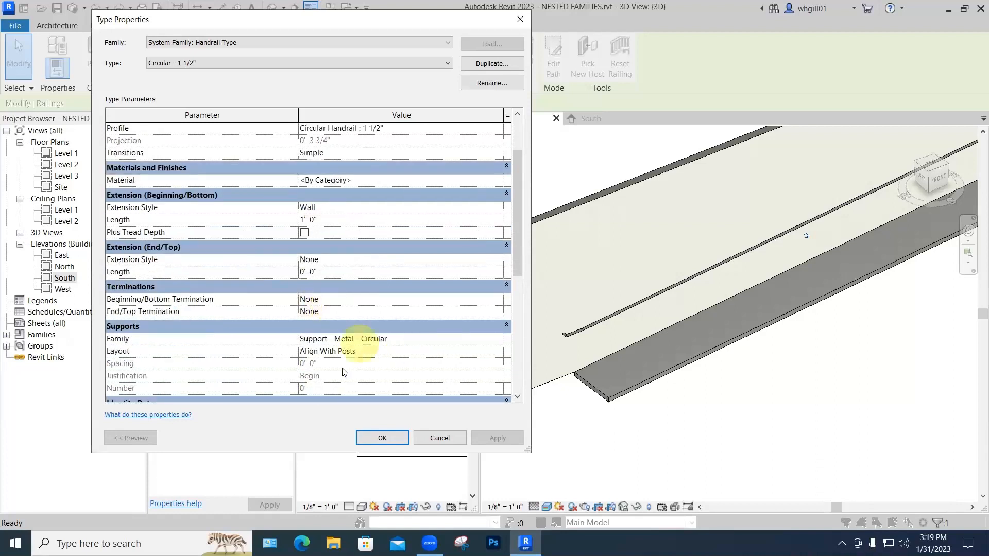
click(342, 350)
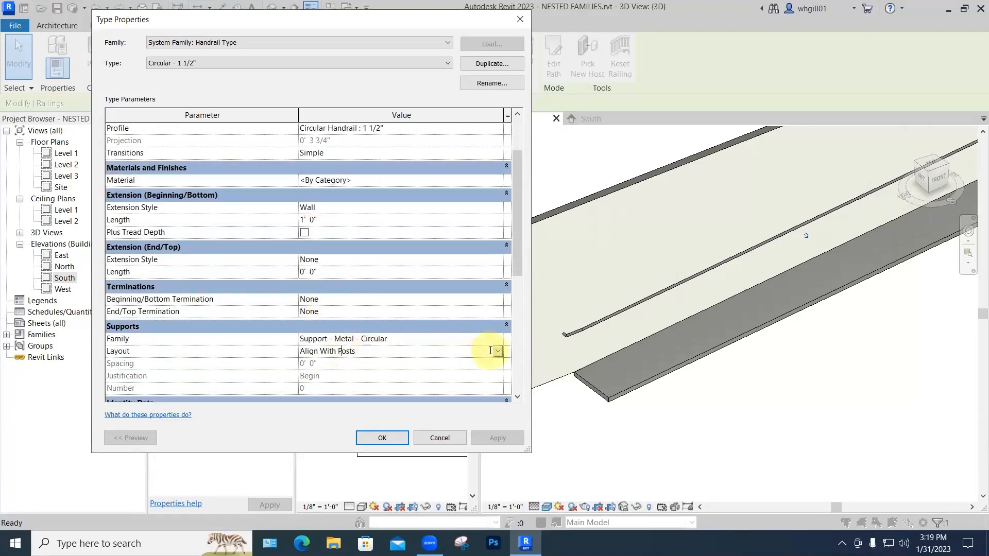
click(497, 351)
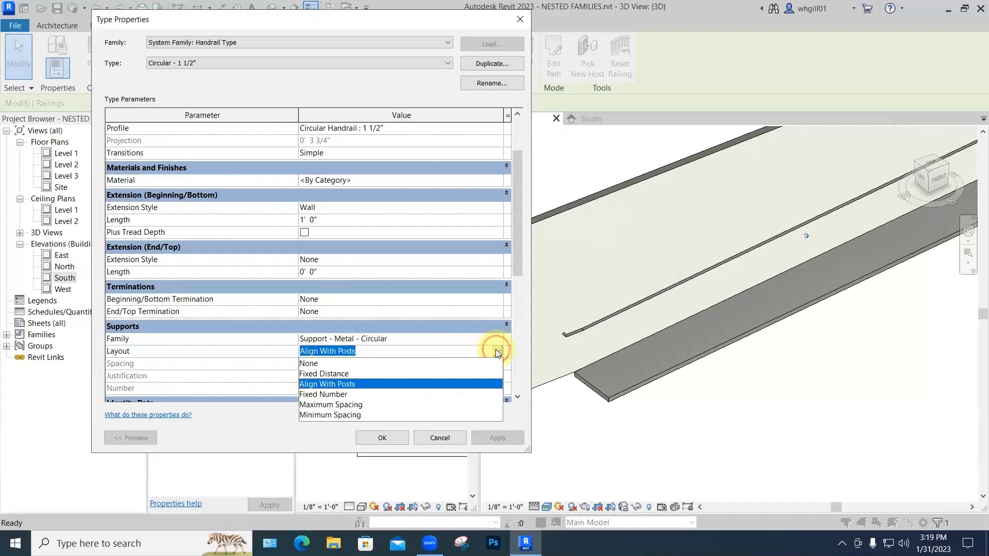
click(322, 374)
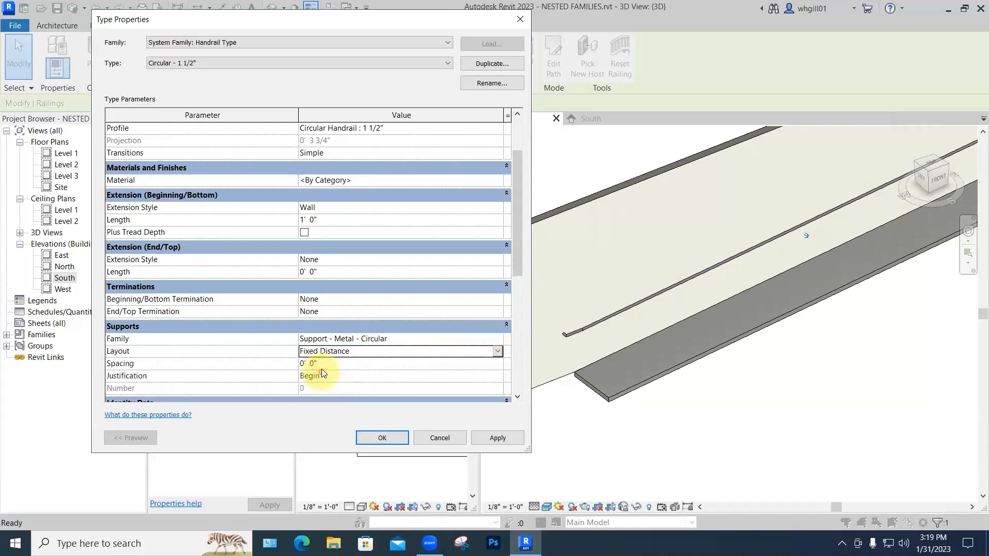
- Set the handrail support spacing to 4' and justification to Center, and accept the handrail type changes
click(325, 364)
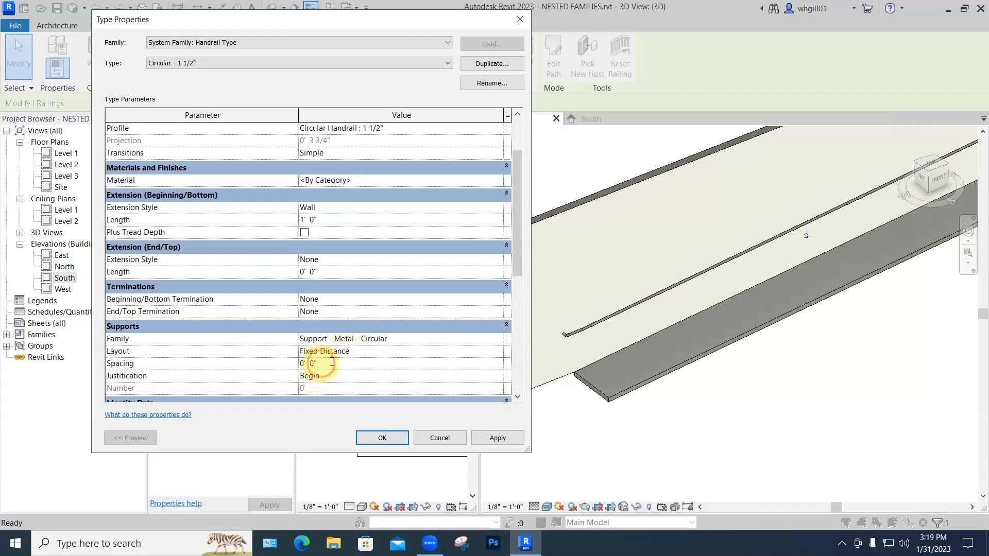
drag(331, 362, 300, 363)
text(4)
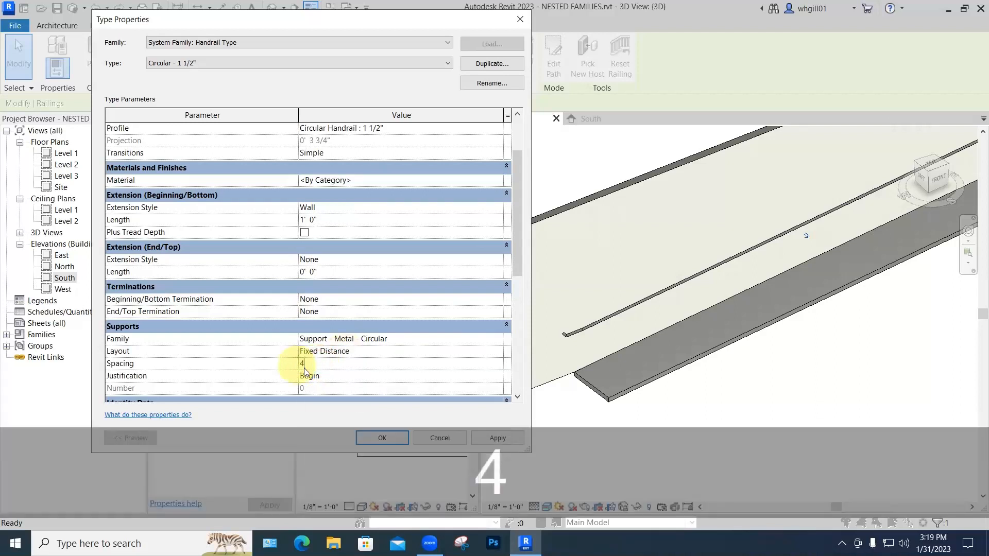
click(323, 375)
click(498, 376)
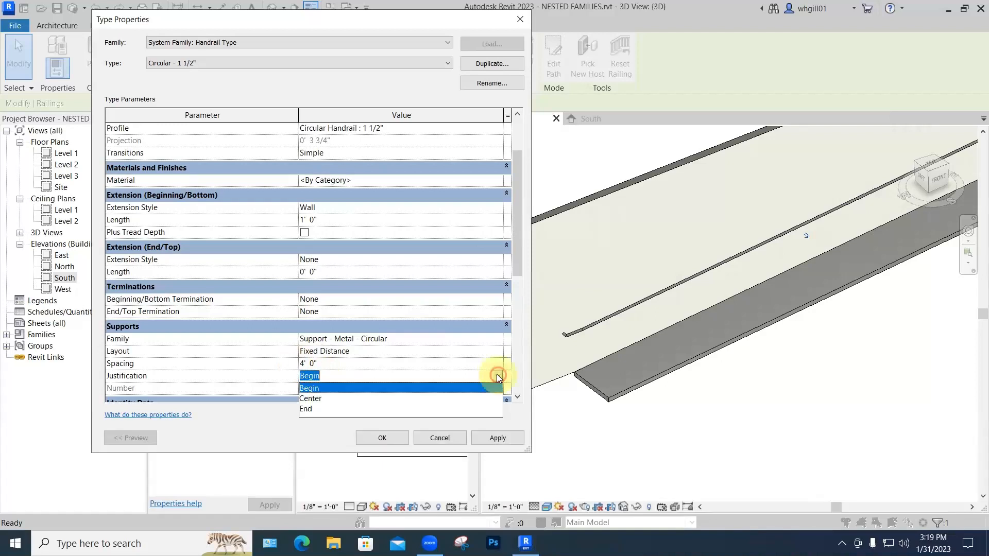
click(314, 400)
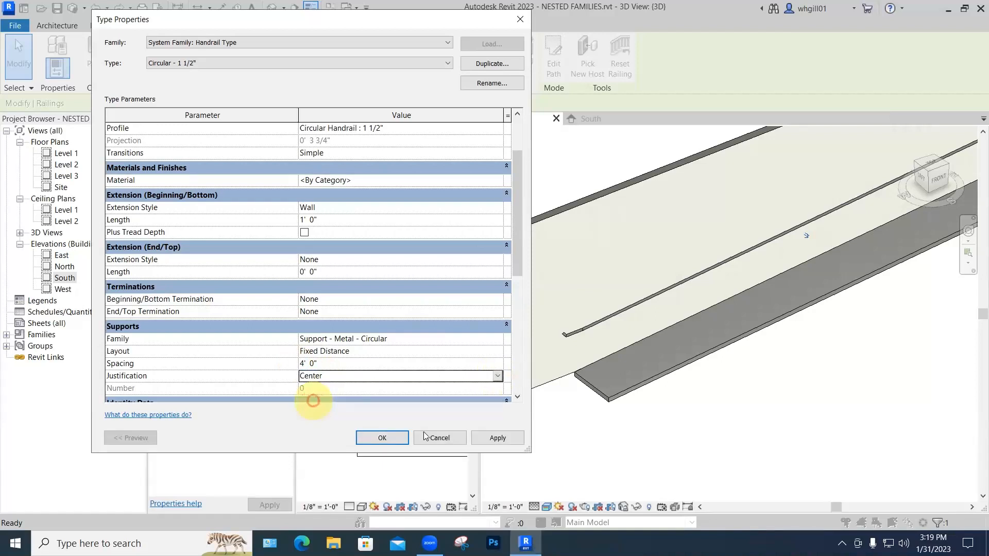
click(485, 433)
click(378, 437)
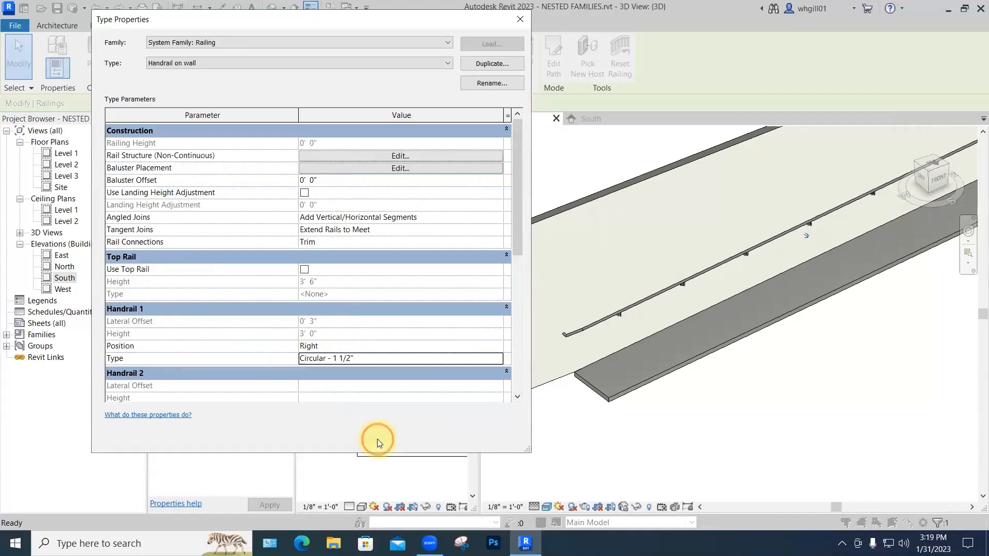